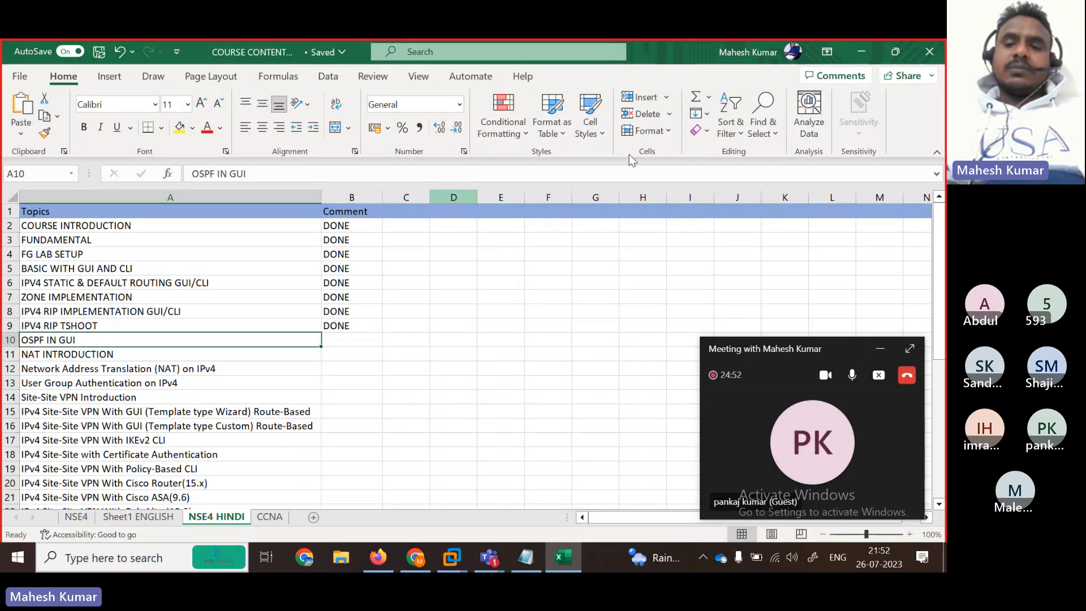
Step: Expand the Teams meeting window and view then close two participants' profile cards, including a guest's
{"action": "left_click", "coordinate": [910, 349]}
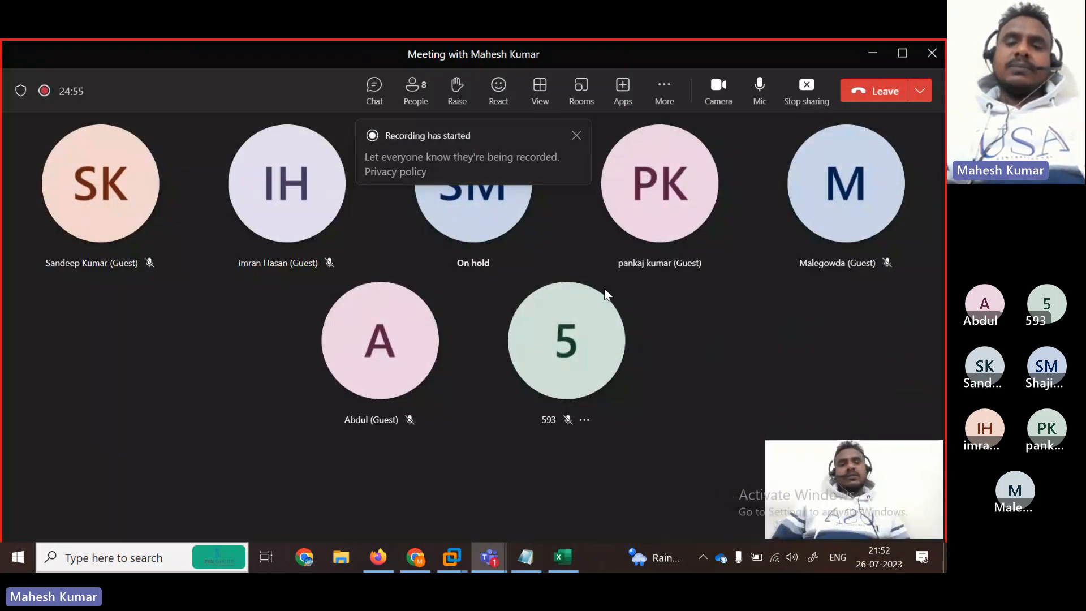
{"action": "left_click", "coordinate": [601, 300]}
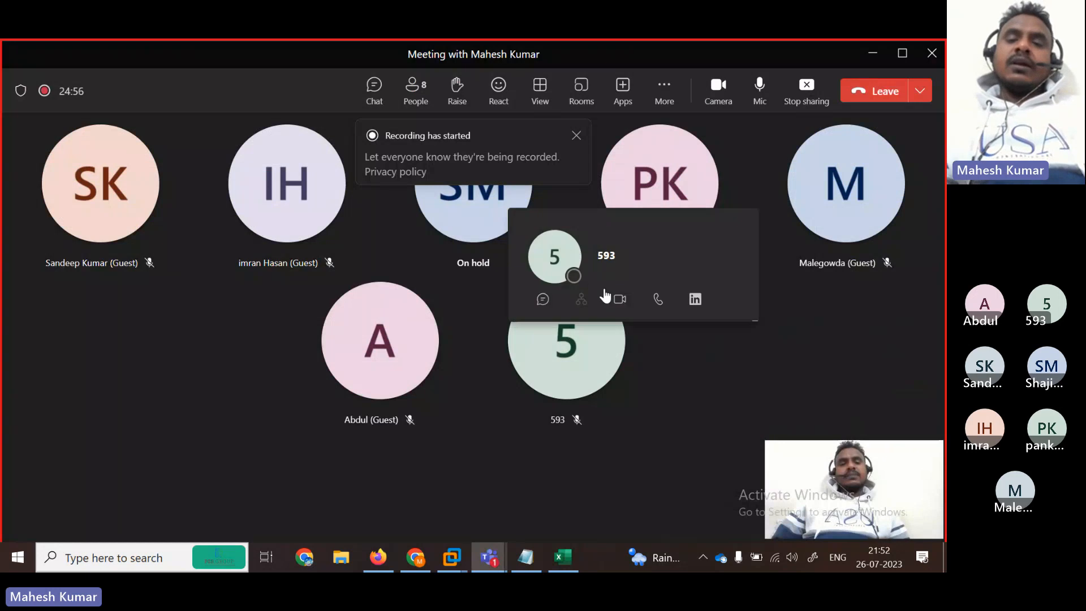
{"action": "left_click", "coordinate": [219, 342]}
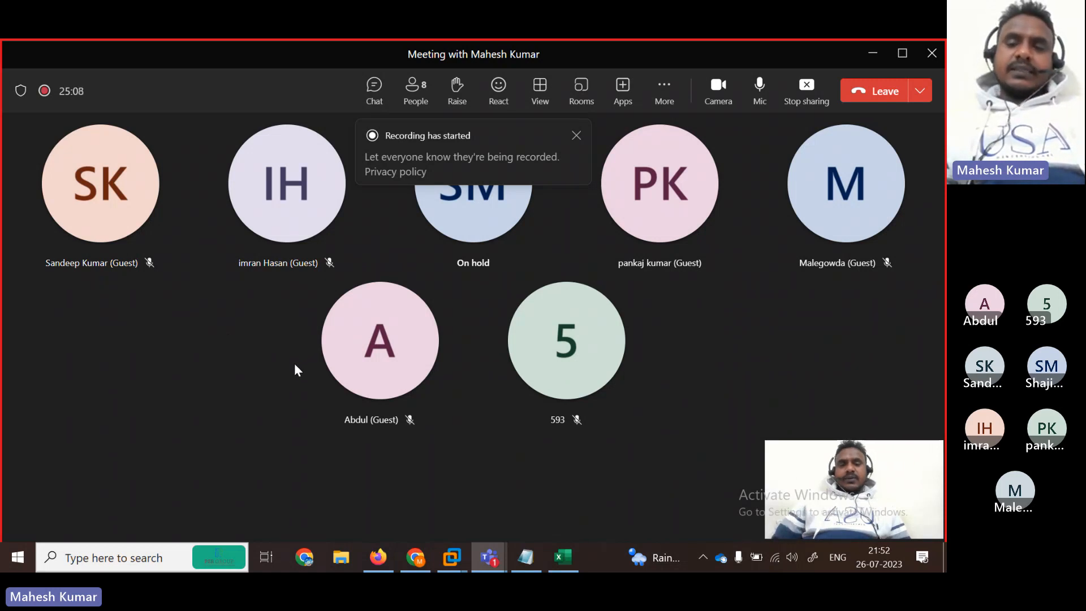
{"action": "left_click", "coordinate": [338, 302]}
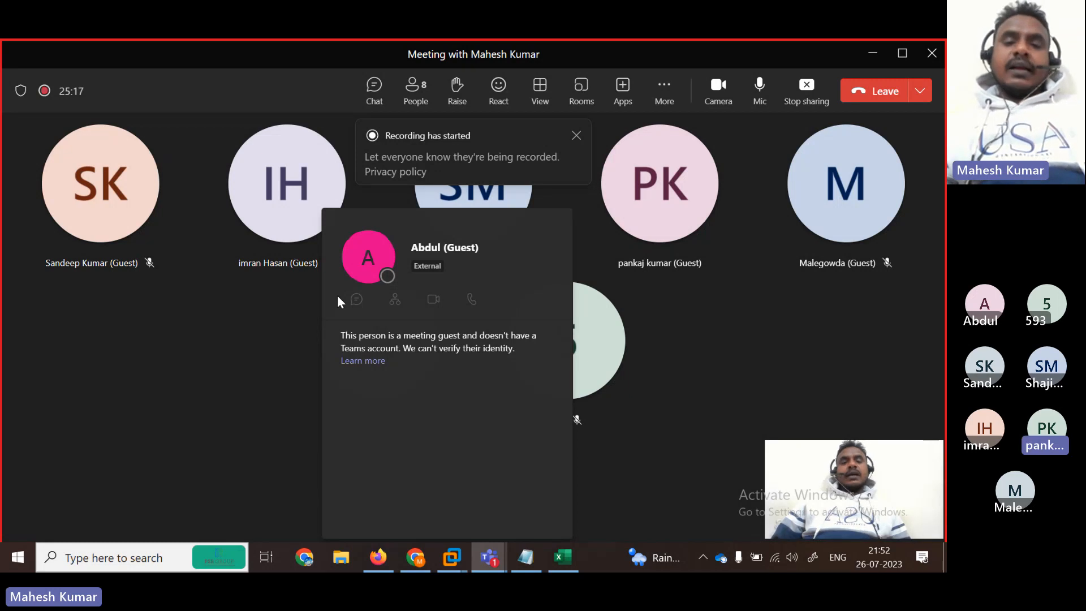
{"action": "left_click", "coordinate": [252, 353]}
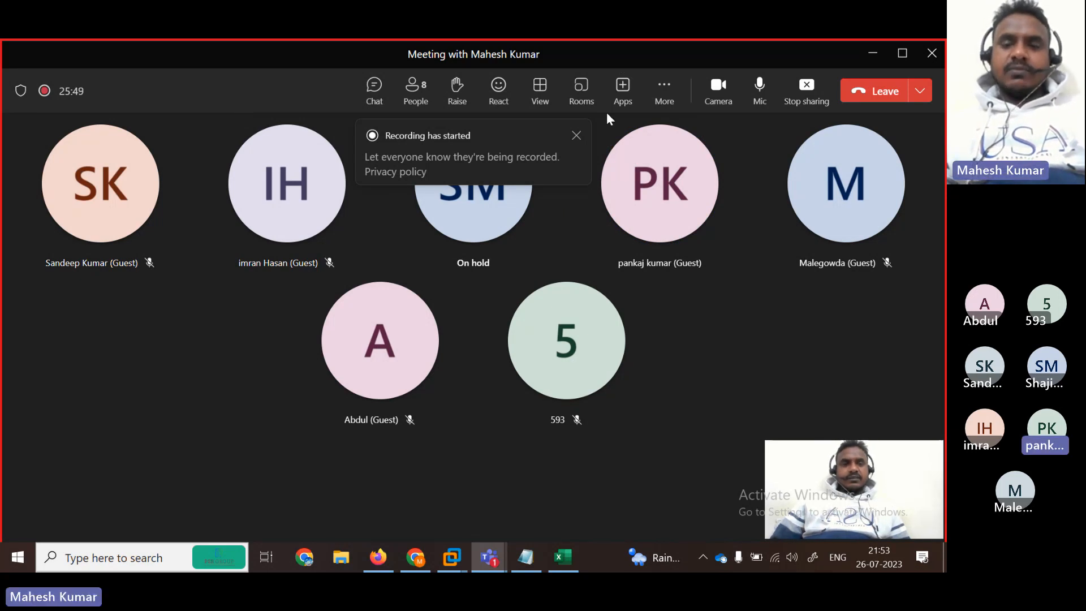
Step: Shrink the meeting, select the OSPF IN GUI topic in Excel, then hide the meeting and minimize Excel
{"action": "left_click", "coordinate": [873, 54]}
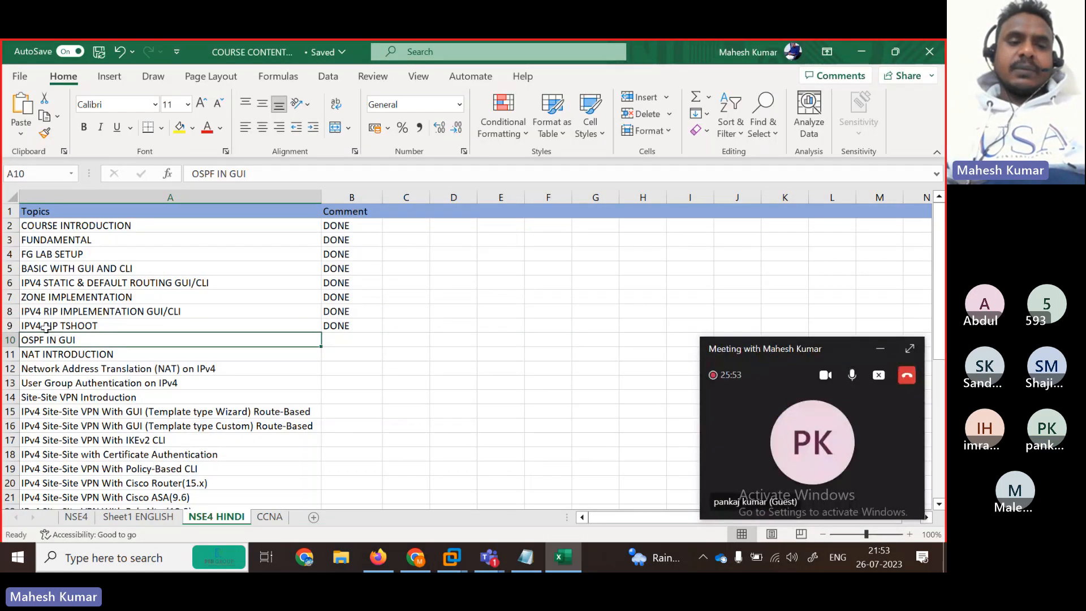
{"action": "left_click", "coordinate": [97, 325]}
{"action": "left_click", "coordinate": [38, 340]}
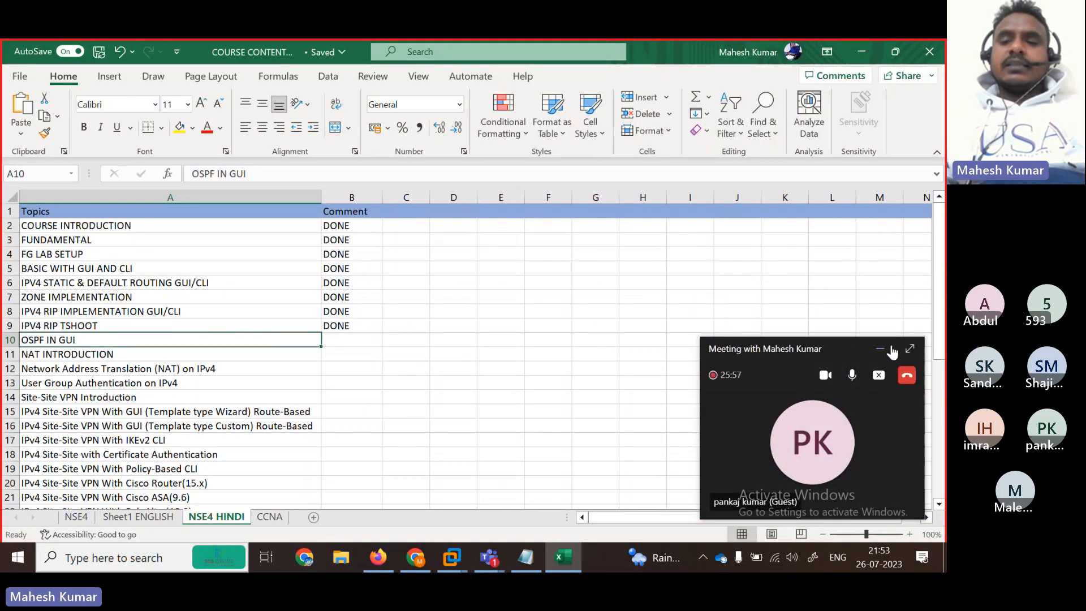
{"action": "left_click", "coordinate": [879, 353]}
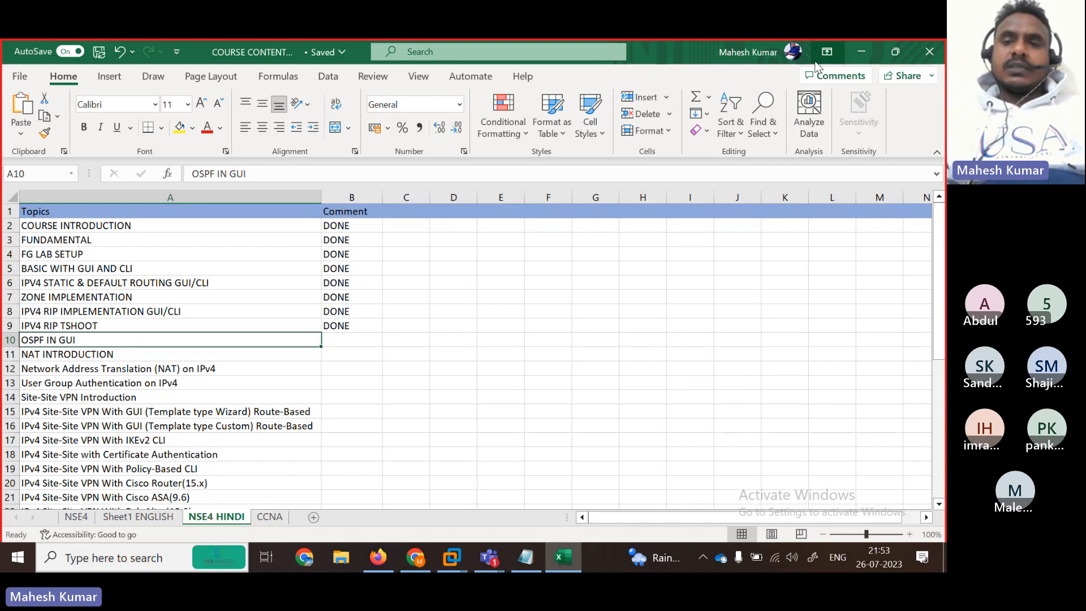
{"action": "left_click", "coordinate": [874, 63]}
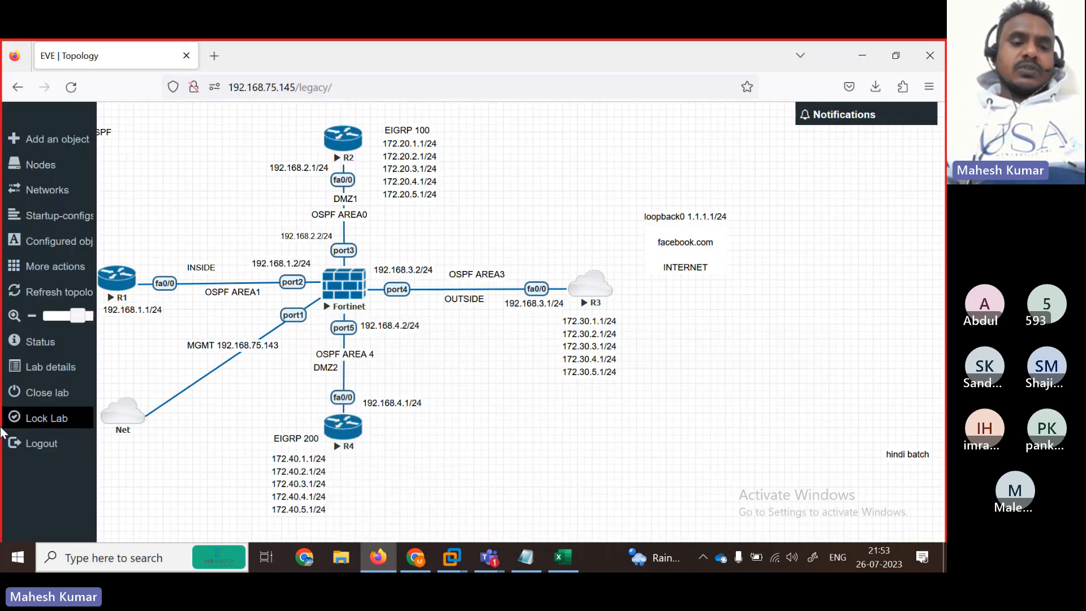
Step: Launch Snipping Tool from a 'sni' Start search and capture the EVE OSPF topology
{"action": "left_click", "coordinate": [18, 557]}
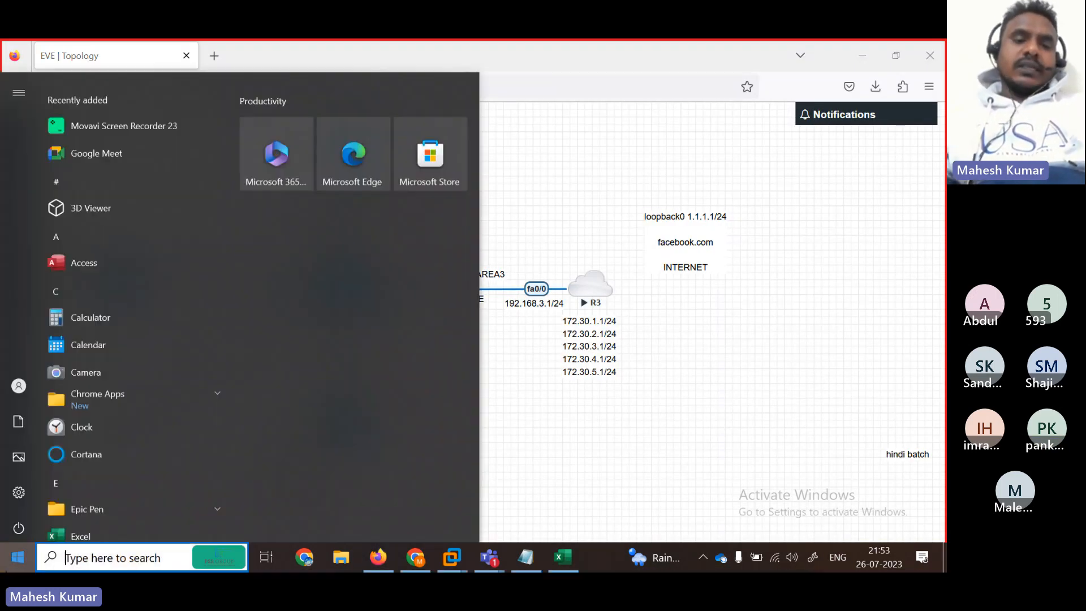
{"action": "type", "text": "sni"}
{"action": "key", "text": "Return"}
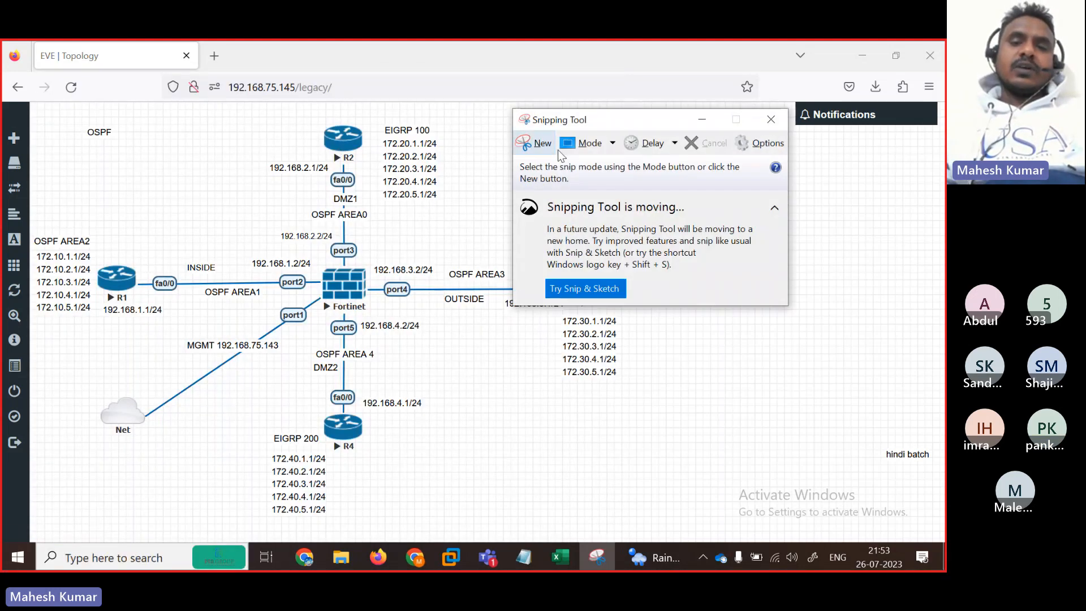
{"action": "left_click", "coordinate": [537, 145]}
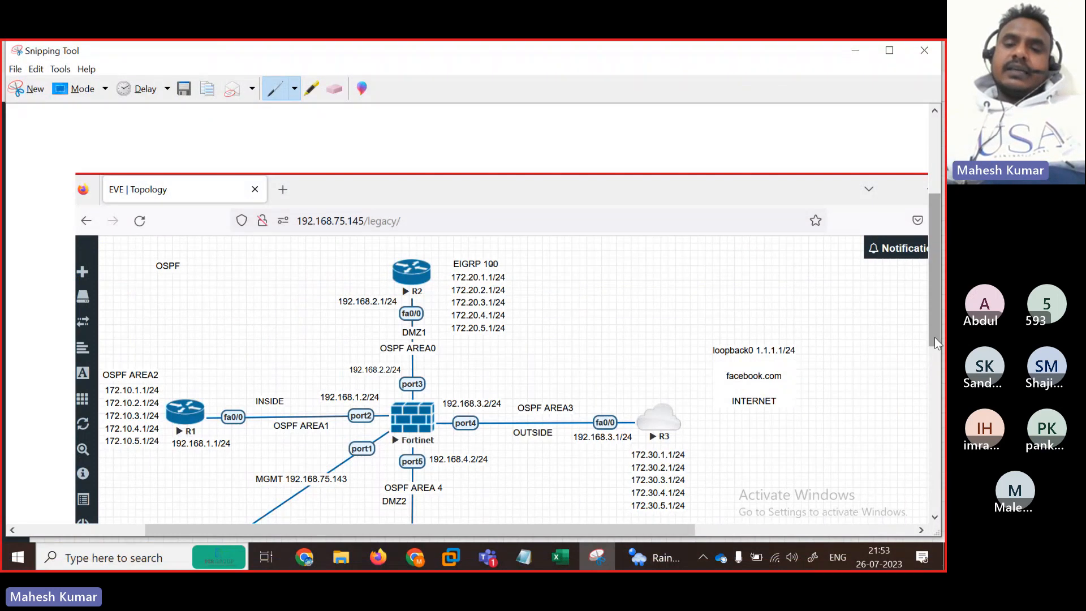
Step: Draw a blue circle around the OSPF AREA1 label on the R1–Fortinet link
{"action": "left_click_drag", "start_coordinate": [934, 337], "coordinate": [934, 388]}
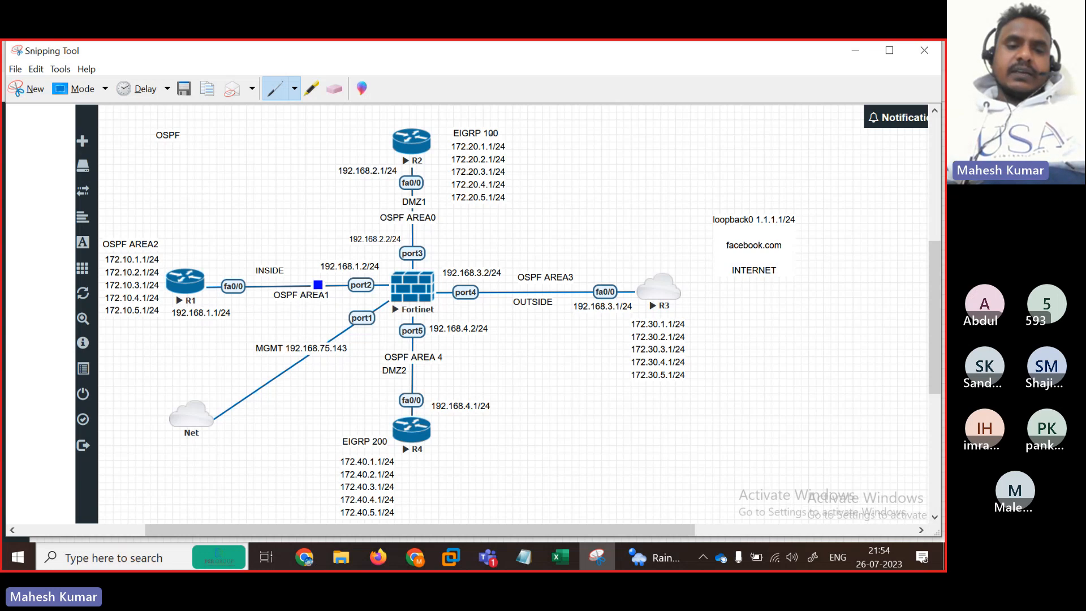
{"action": "mouse_move", "coordinate": [285, 274]}
{"action": "left_mouse_down"}
{"action": "mouse_move", "coordinate": [260, 308]}
{"action": "mouse_move", "coordinate": [322, 315]}
{"action": "mouse_move", "coordinate": [291, 281]}
{"action": "left_mouse_up"}
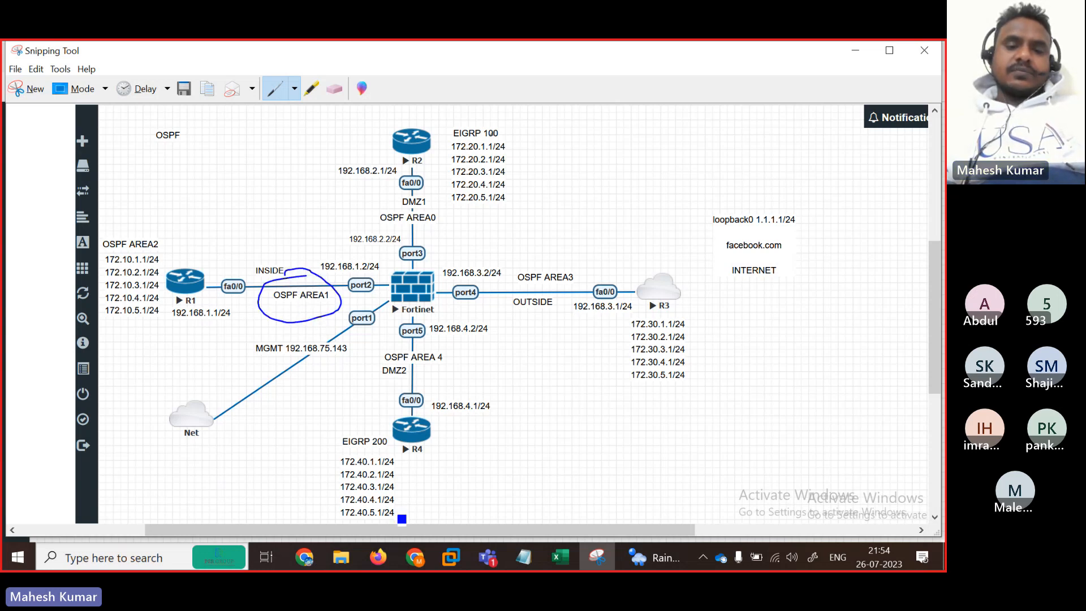
Step: Admit the lobby guest from the Teams People list for 9 participants, then minimize Teams
{"action": "left_click", "coordinate": [488, 557]}
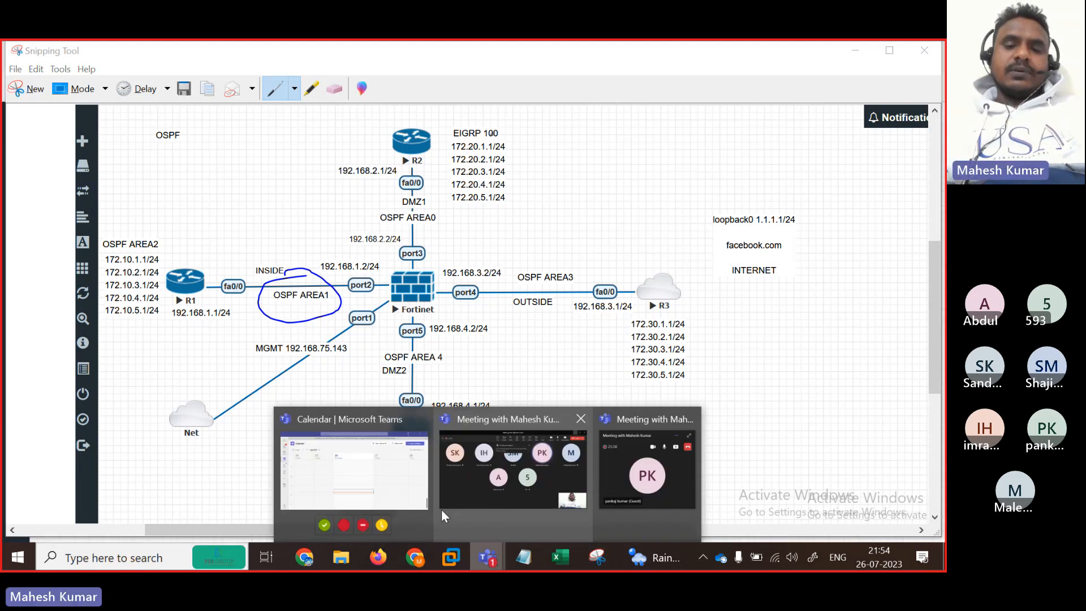
{"action": "left_click", "coordinate": [496, 508]}
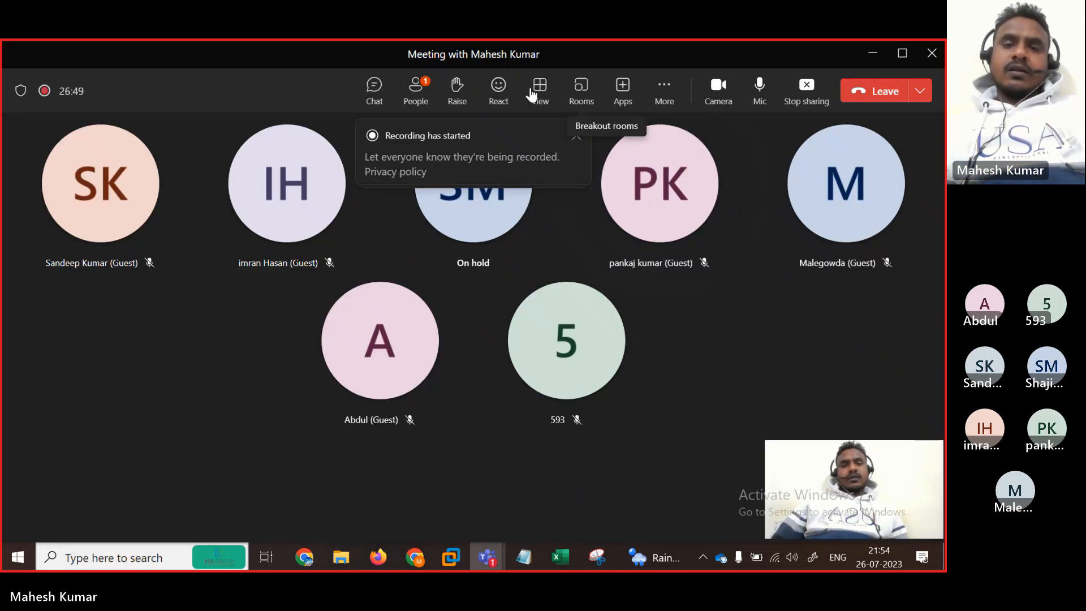
{"action": "left_click", "coordinate": [416, 90]}
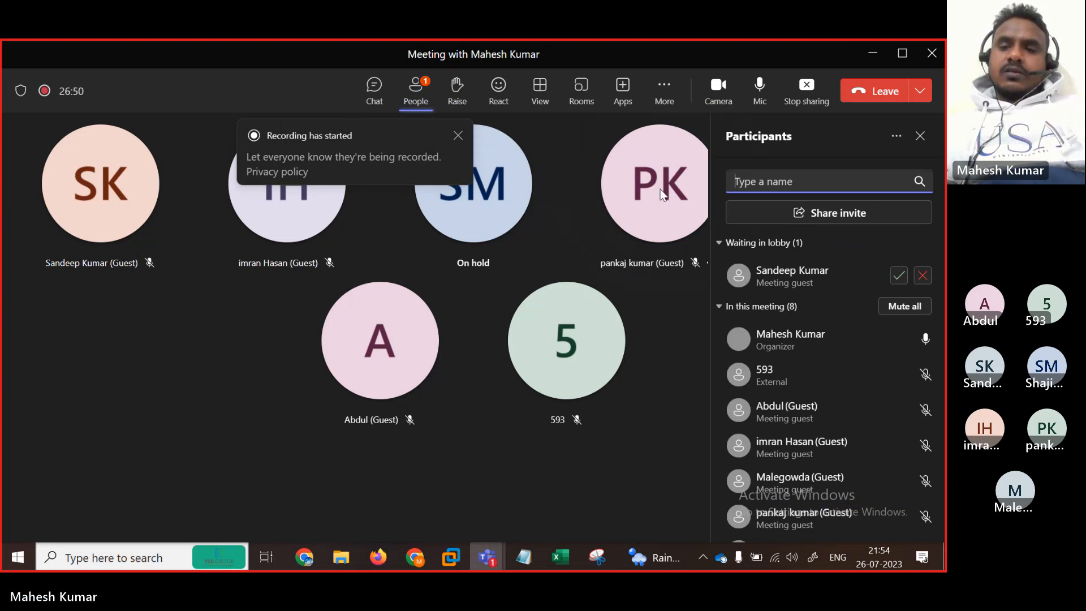
{"action": "left_click", "coordinate": [897, 277]}
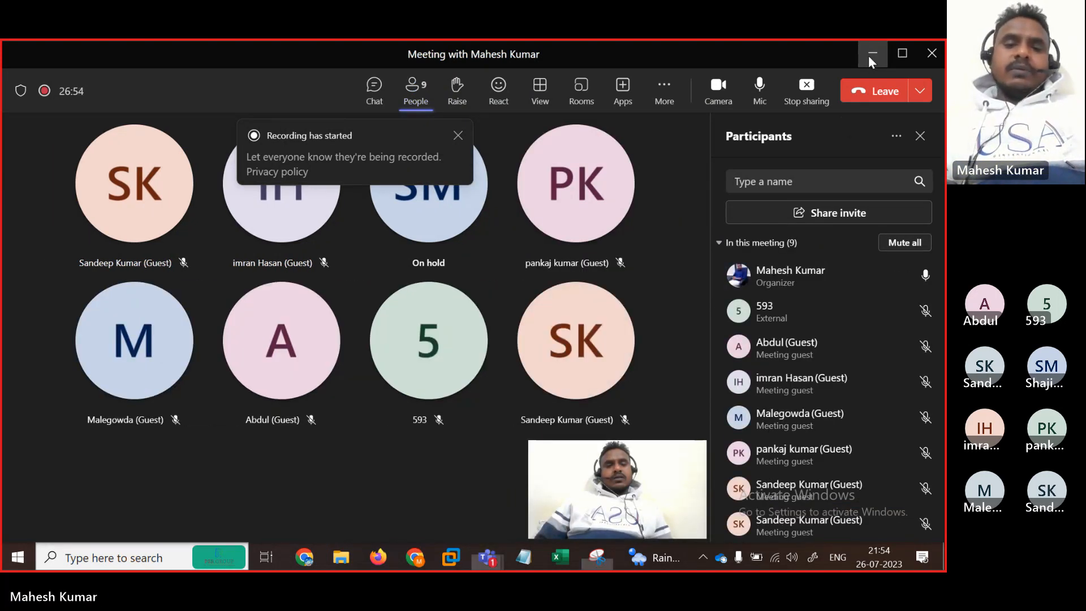
{"action": "left_click", "coordinate": [869, 57]}
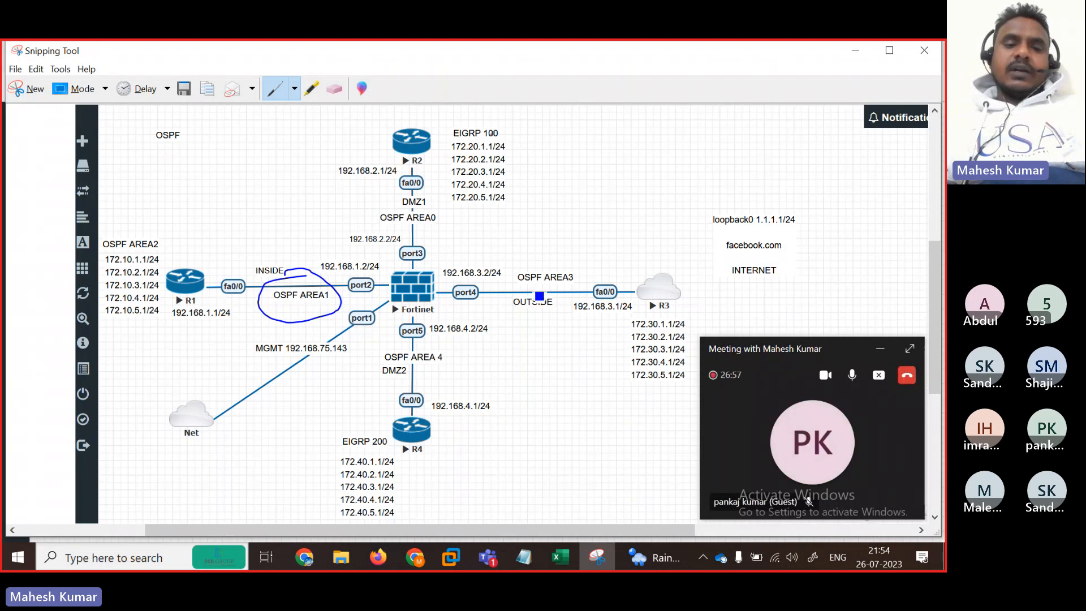
Step: Circle OSPF AREA0, AREA3, the 172.30 list and AREA 4, and underline 192.168.3.1/24
{"action": "left_click", "coordinate": [880, 350]}
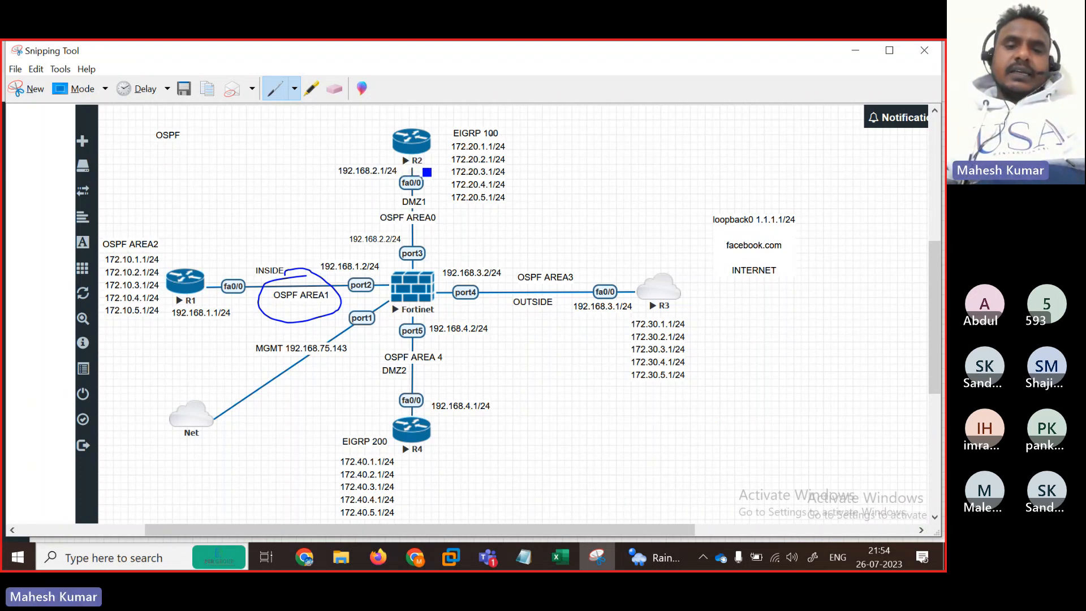
{"action": "mouse_move", "coordinate": [421, 166]}
{"action": "left_mouse_down"}
{"action": "mouse_move", "coordinate": [369, 203]}
{"action": "mouse_move", "coordinate": [387, 245]}
{"action": "mouse_move", "coordinate": [436, 186]}
{"action": "mouse_move", "coordinate": [403, 183]}
{"action": "left_mouse_up"}
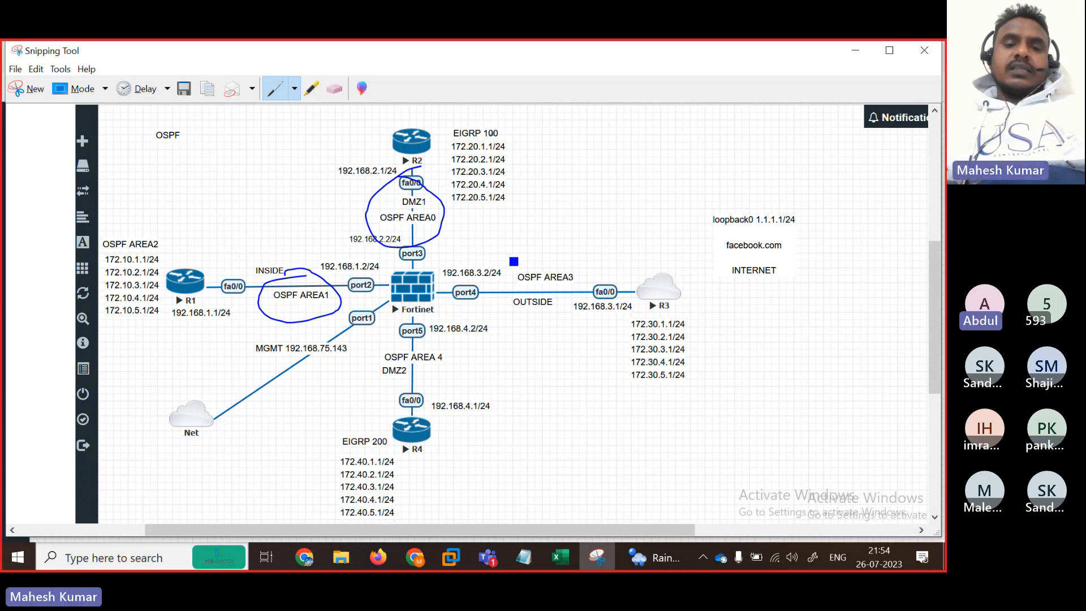
{"action": "mouse_move", "coordinate": [539, 266]}
{"action": "left_mouse_down"}
{"action": "mouse_move", "coordinate": [589, 316]}
{"action": "mouse_move", "coordinate": [534, 260]}
{"action": "mouse_move", "coordinate": [514, 268]}
{"action": "left_mouse_up"}
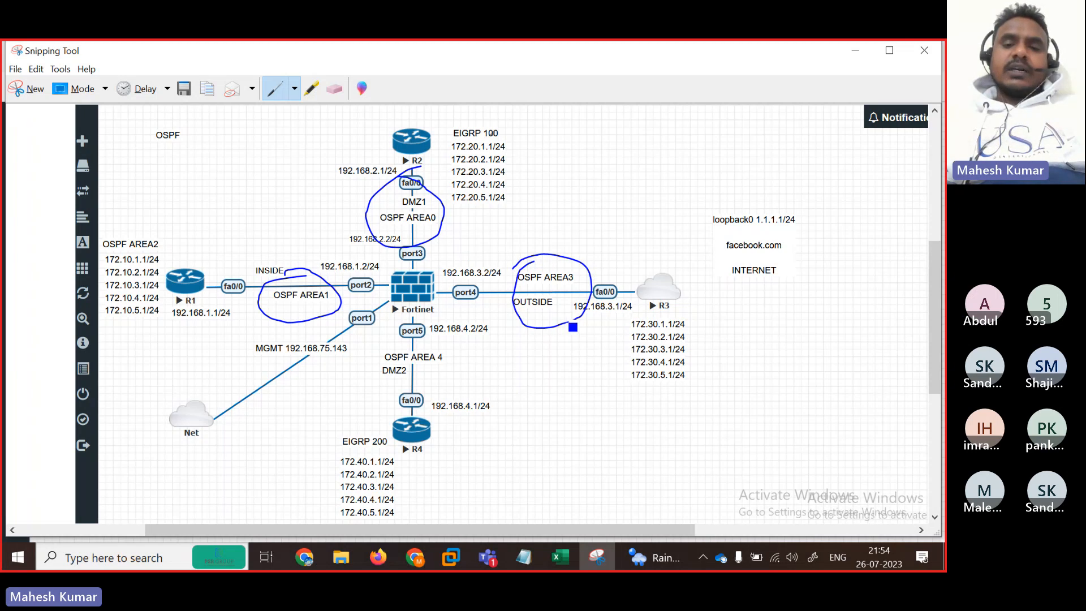
{"action": "left_click_drag", "start_coordinate": [567, 321], "coordinate": [618, 305]}
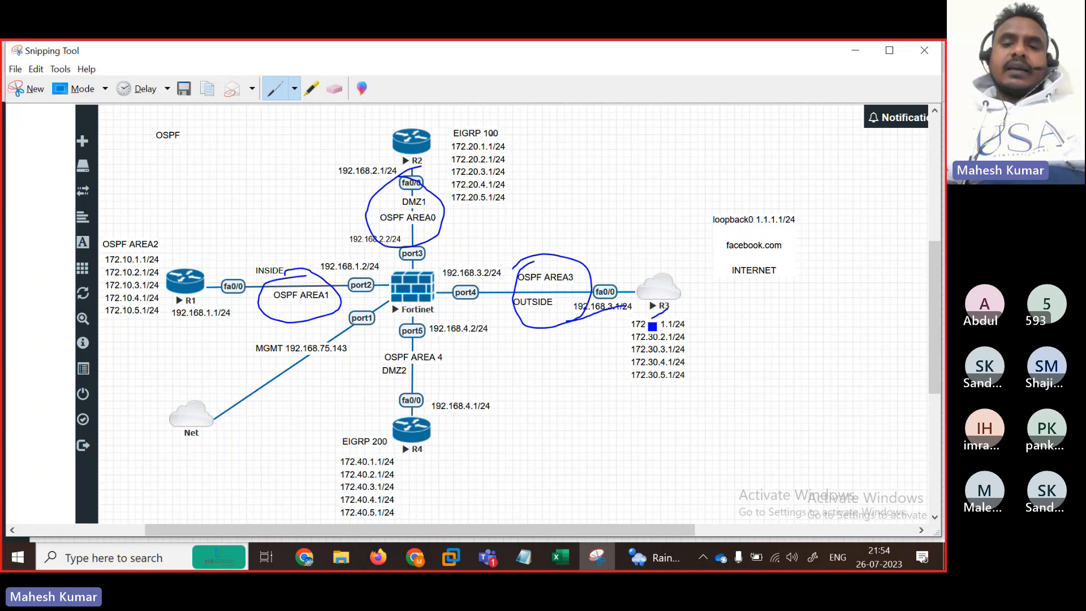
{"action": "mouse_move", "coordinate": [654, 325]}
{"action": "left_mouse_down"}
{"action": "mouse_move", "coordinate": [725, 402]}
{"action": "mouse_move", "coordinate": [651, 323]}
{"action": "left_mouse_up"}
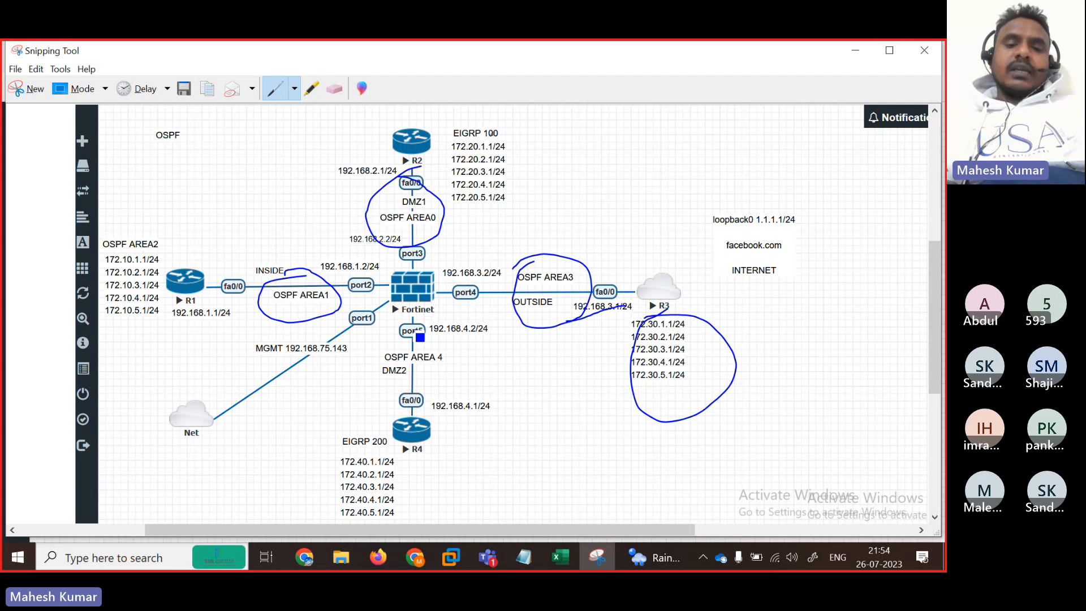
{"action": "mouse_move", "coordinate": [420, 337]}
{"action": "left_mouse_down"}
{"action": "mouse_move", "coordinate": [381, 383]}
{"action": "mouse_move", "coordinate": [455, 358]}
{"action": "mouse_move", "coordinate": [398, 334]}
{"action": "mouse_move", "coordinate": [444, 338]}
{"action": "left_mouse_up"}
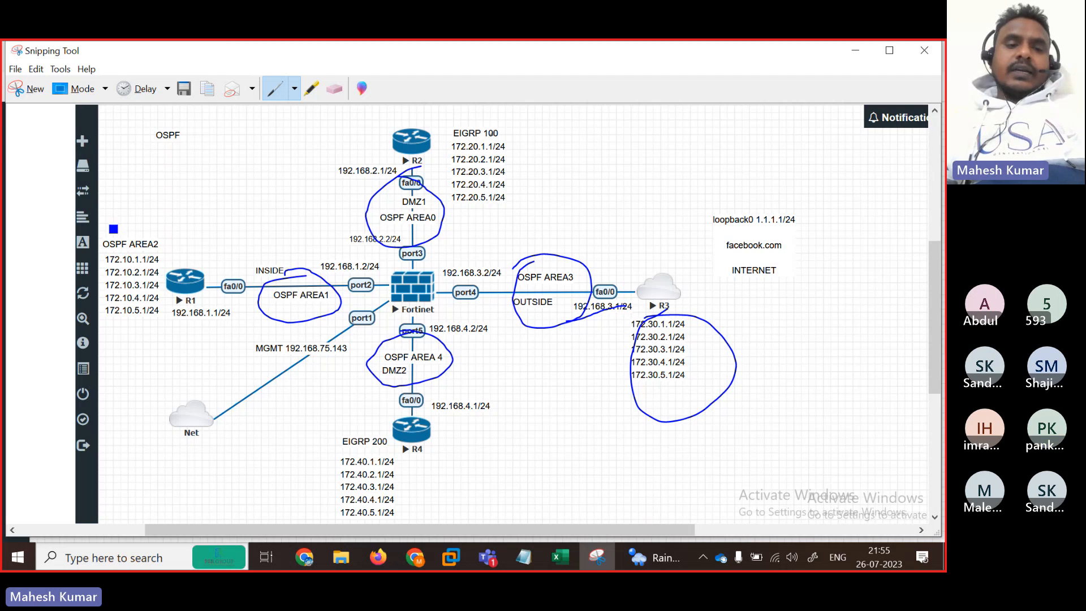
Step: Circle the OSPF AREA2 address list and handwrite notes and arrows beside router R1
{"action": "mouse_move", "coordinate": [108, 230]}
{"action": "left_mouse_down"}
{"action": "mouse_move", "coordinate": [110, 314]}
{"action": "mouse_move", "coordinate": [127, 340]}
{"action": "mouse_move", "coordinate": [167, 320]}
{"action": "mouse_move", "coordinate": [177, 252]}
{"action": "mouse_move", "coordinate": [135, 228]}
{"action": "mouse_move", "coordinate": [103, 232]}
{"action": "left_mouse_up"}
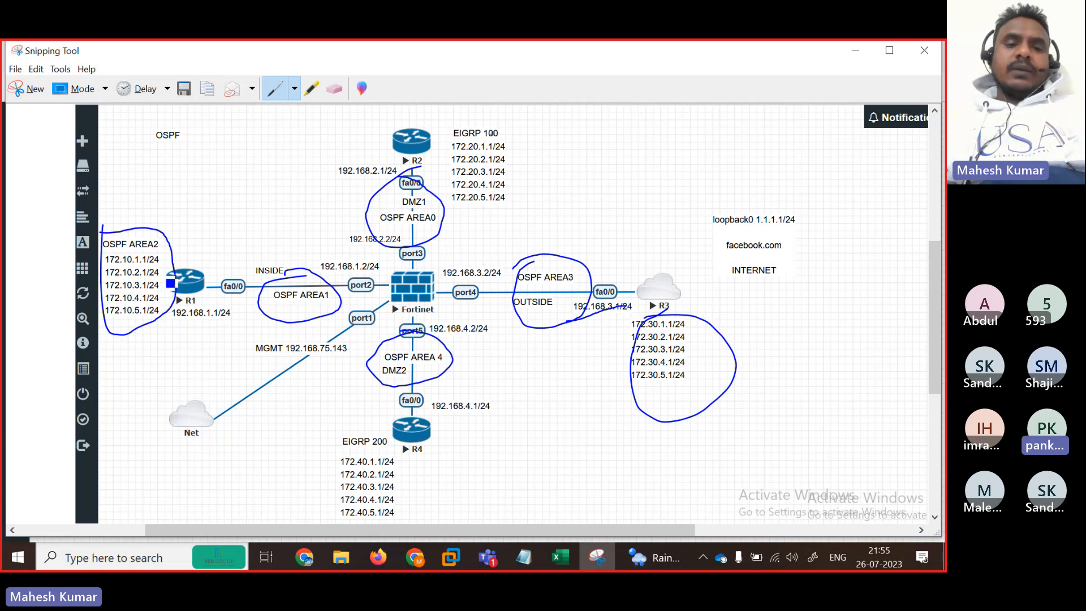
{"action": "mouse_move", "coordinate": [181, 268]}
{"action": "left_mouse_down"}
{"action": "mouse_move", "coordinate": [191, 260]}
{"action": "mouse_move", "coordinate": [186, 269]}
{"action": "left_mouse_up"}
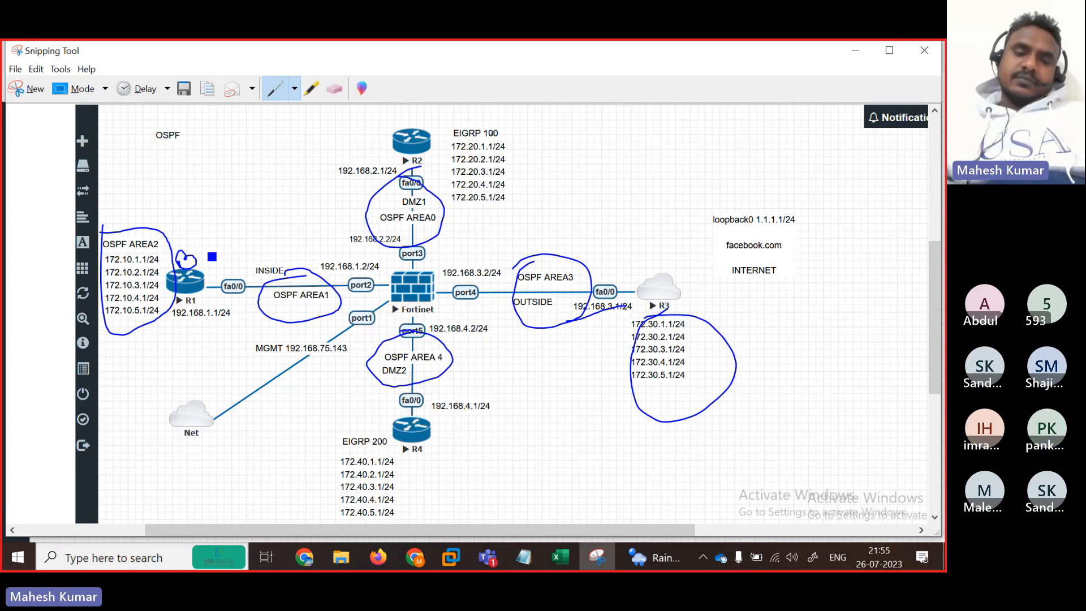
{"action": "mouse_move", "coordinate": [352, 337]}
{"action": "left_mouse_down"}
{"action": "mouse_move", "coordinate": [373, 342]}
{"action": "mouse_move", "coordinate": [359, 379]}
{"action": "left_mouse_up"}
{"action": "mouse_move", "coordinate": [192, 253]}
{"action": "left_mouse_down"}
{"action": "mouse_move", "coordinate": [196, 265]}
{"action": "mouse_move", "coordinate": [214, 259]}
{"action": "left_mouse_up"}
{"action": "left_click_drag", "start_coordinate": [236, 236], "coordinate": [259, 255]}
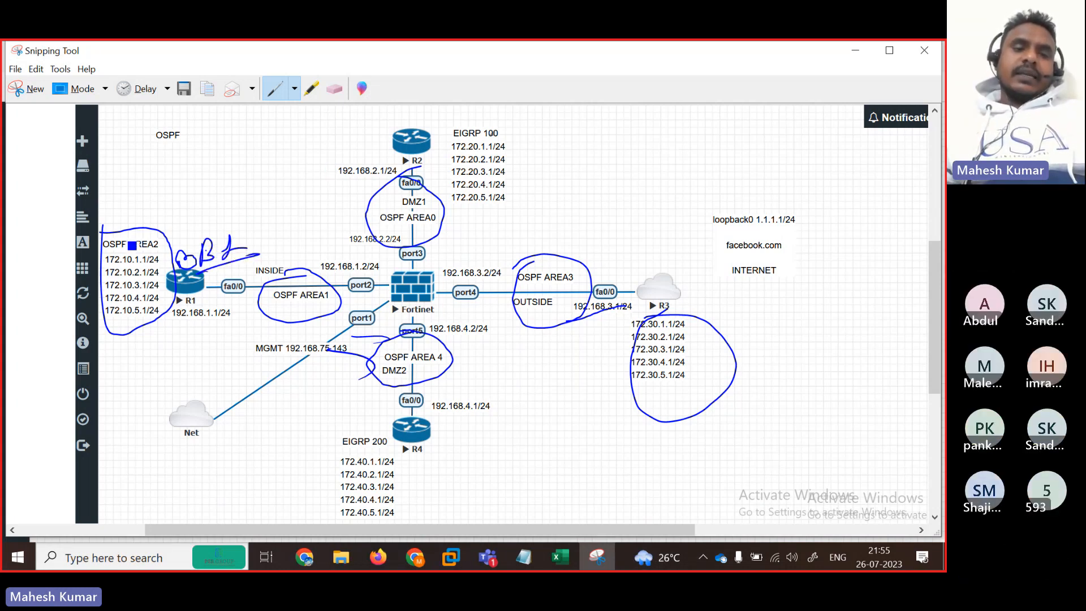
Step: Mark AREA2, R2 and AREA1, re-circle OSPF AREA0 and write 'Back Bone' beside it
{"action": "left_click_drag", "start_coordinate": [124, 241], "coordinate": [173, 216]}
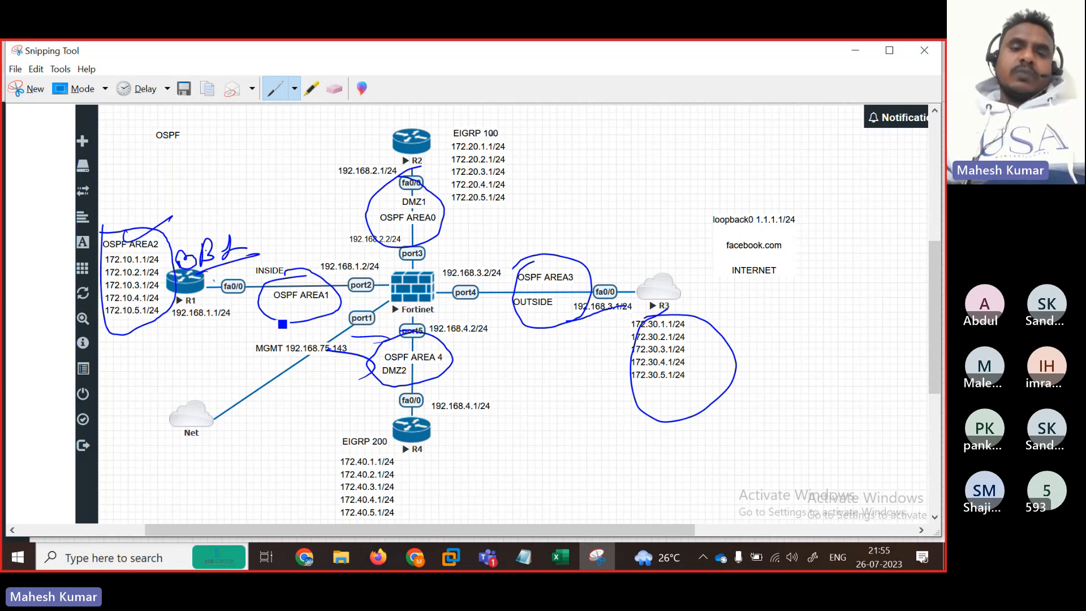
{"action": "left_click_drag", "start_coordinate": [299, 308], "coordinate": [336, 307]}
{"action": "left_click_drag", "start_coordinate": [365, 142], "coordinate": [393, 141]}
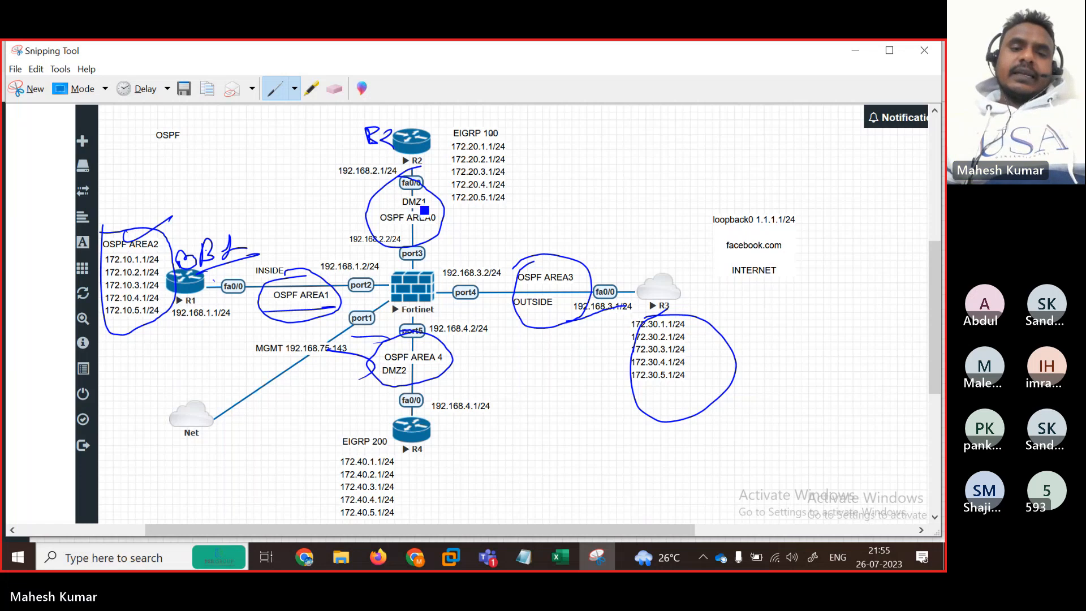
{"action": "left_click_drag", "start_coordinate": [390, 233], "coordinate": [395, 218]}
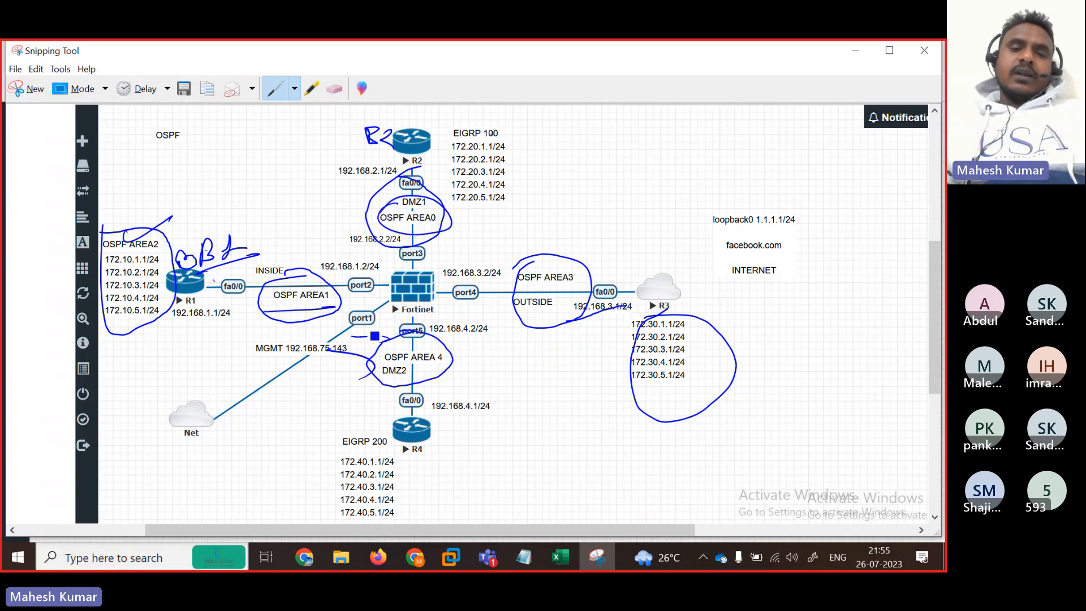
{"action": "left_click_drag", "start_coordinate": [461, 217], "coordinate": [600, 199]}
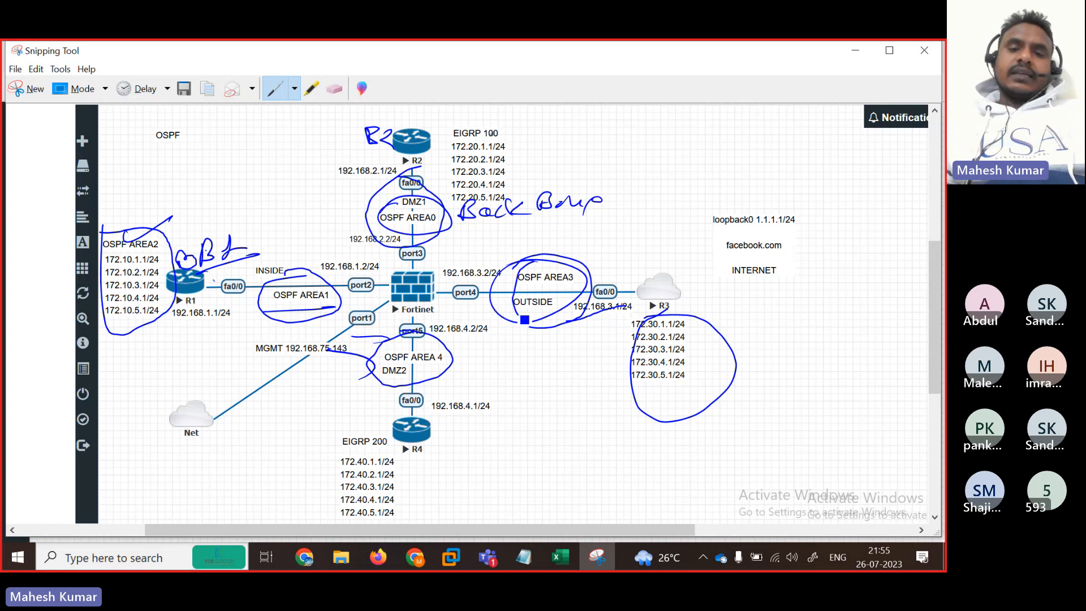
Step: Underline 192.168.3.2/24 and 192.168.4.1/24, and circle the 172.30 list and OSPF AREA 4
{"action": "left_click_drag", "start_coordinate": [523, 311], "coordinate": [588, 349]}
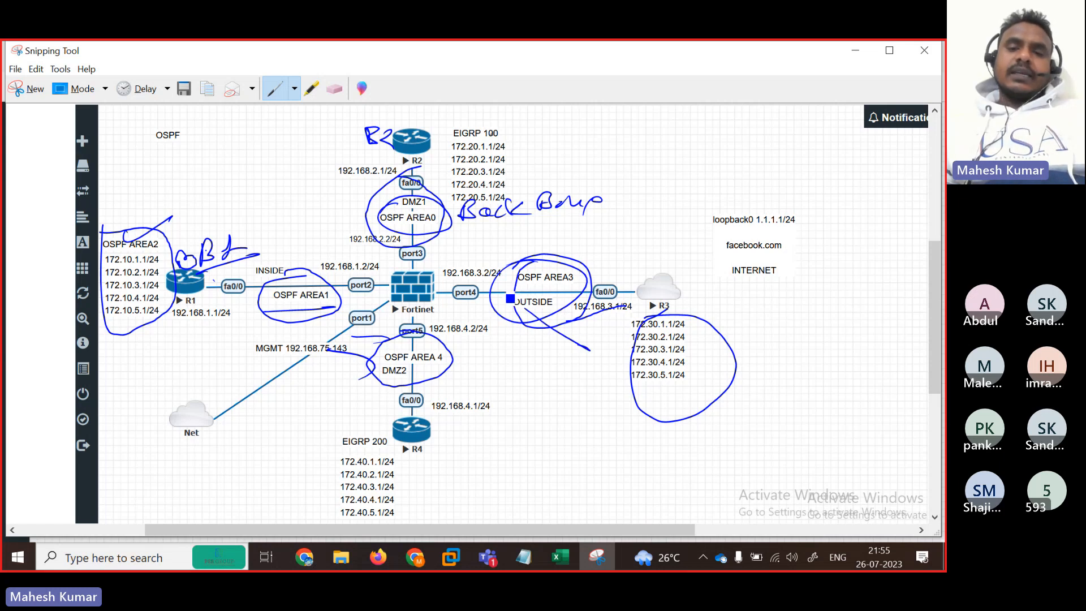
{"action": "left_click_drag", "start_coordinate": [445, 281], "coordinate": [517, 277]}
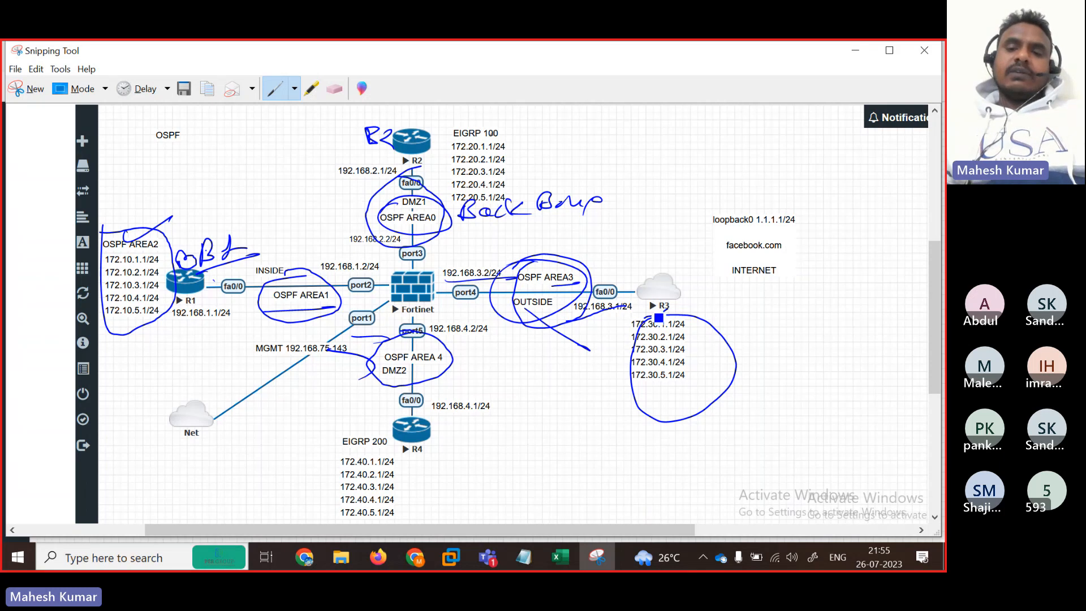
{"action": "left_click_drag", "start_coordinate": [664, 317], "coordinate": [695, 320]}
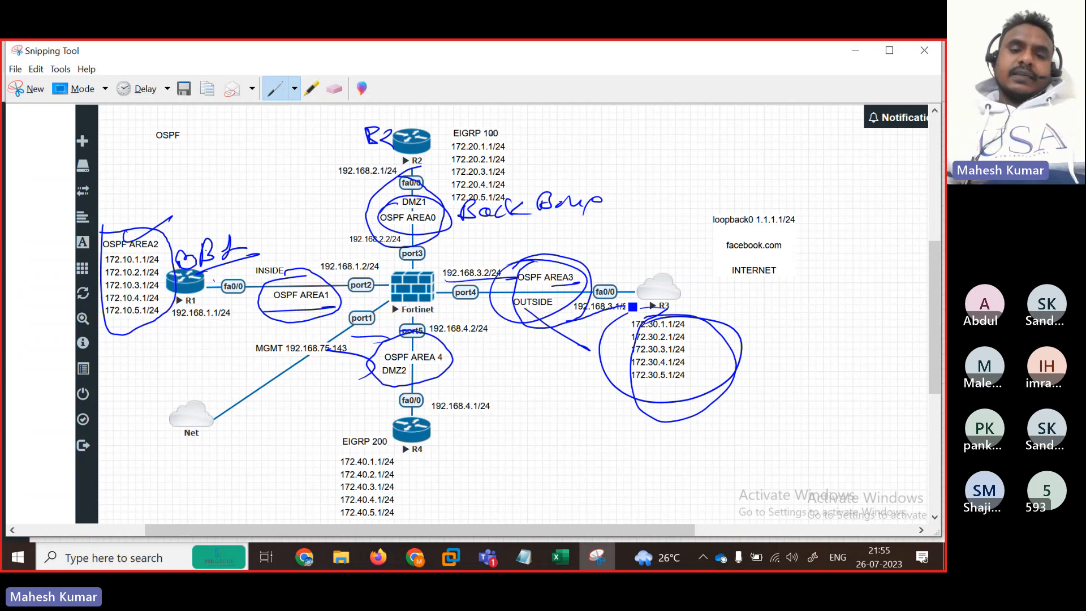
{"action": "left_click_drag", "start_coordinate": [306, 332], "coordinate": [305, 369]}
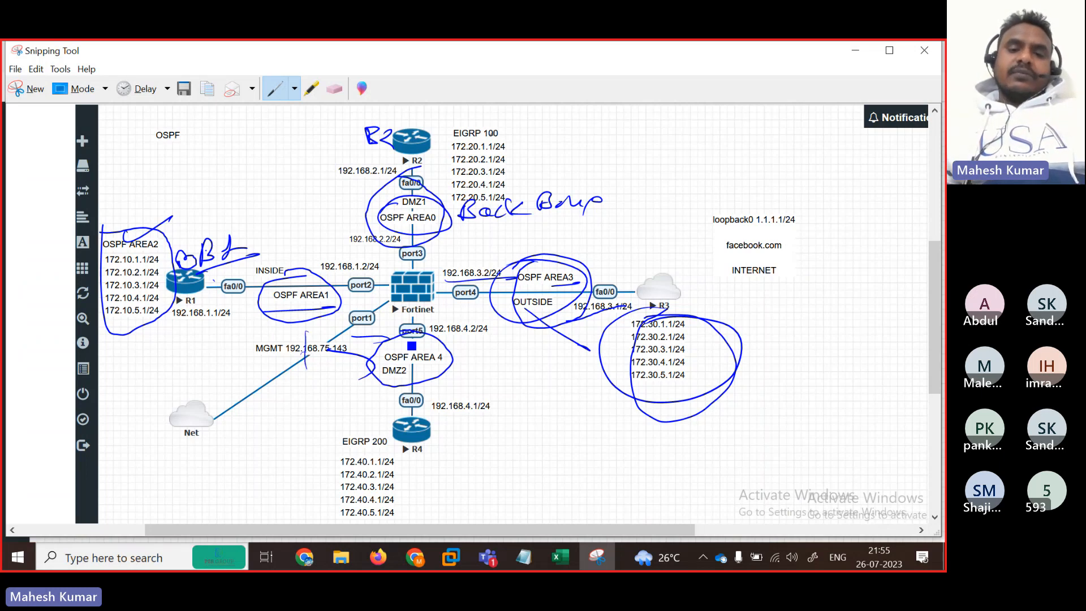
{"action": "mouse_move", "coordinate": [416, 332]}
{"action": "left_mouse_down"}
{"action": "mouse_move", "coordinate": [374, 389]}
{"action": "mouse_move", "coordinate": [435, 335]}
{"action": "mouse_move", "coordinate": [415, 363]}
{"action": "mouse_move", "coordinate": [424, 361]}
{"action": "left_mouse_up"}
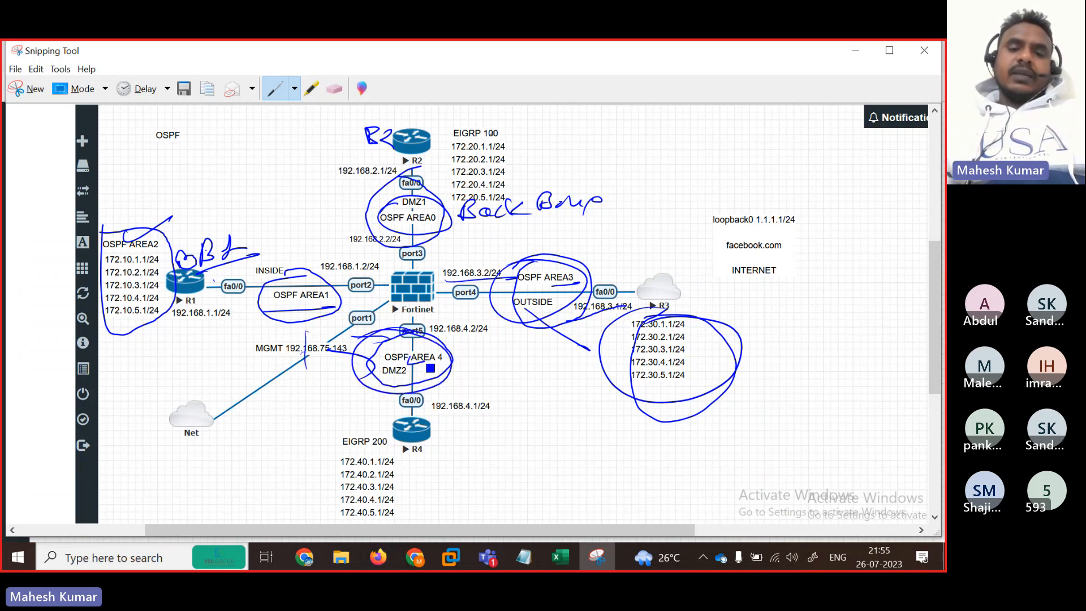
{"action": "left_click_drag", "start_coordinate": [441, 418], "coordinate": [500, 415]}
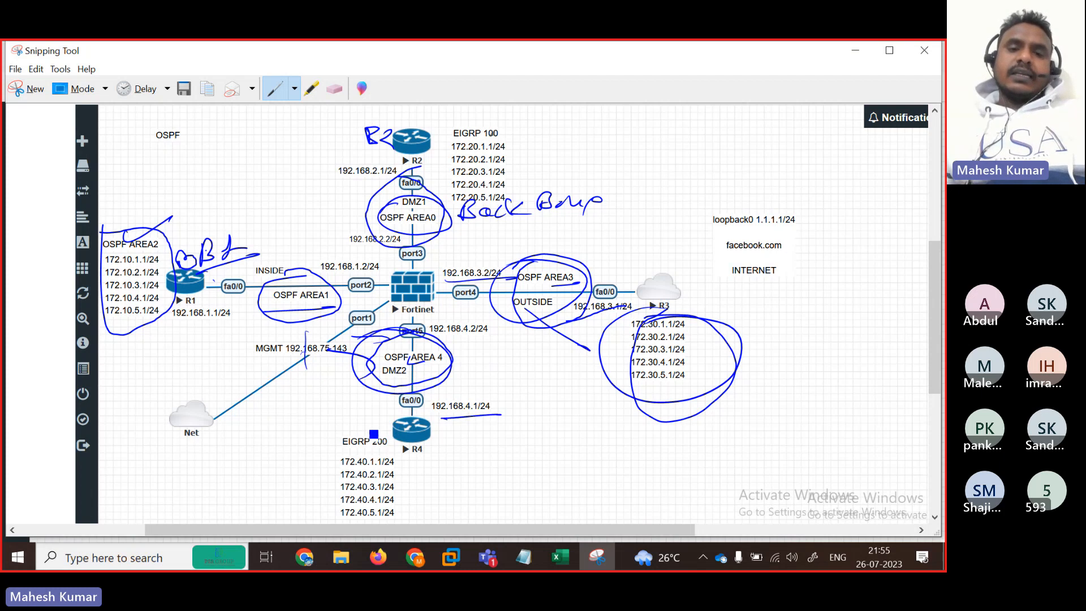
Step: Box the EIGRP 100 and EIGRP 200 labels, write 'LAN', and bracket the 172.40 list
{"action": "left_click_drag", "start_coordinate": [423, 117], "coordinate": [422, 131]}
{"action": "mouse_move", "coordinate": [422, 120]}
{"action": "left_mouse_down"}
{"action": "mouse_move", "coordinate": [439, 133]}
{"action": "mouse_move", "coordinate": [511, 139]}
{"action": "left_mouse_up"}
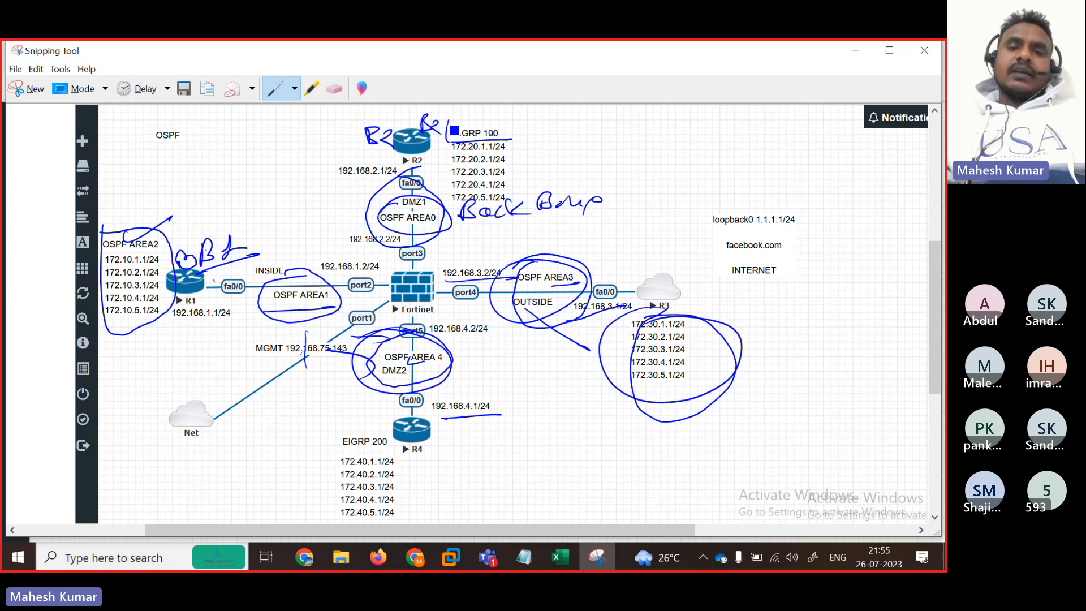
{"action": "left_click_drag", "start_coordinate": [450, 121], "coordinate": [512, 139]}
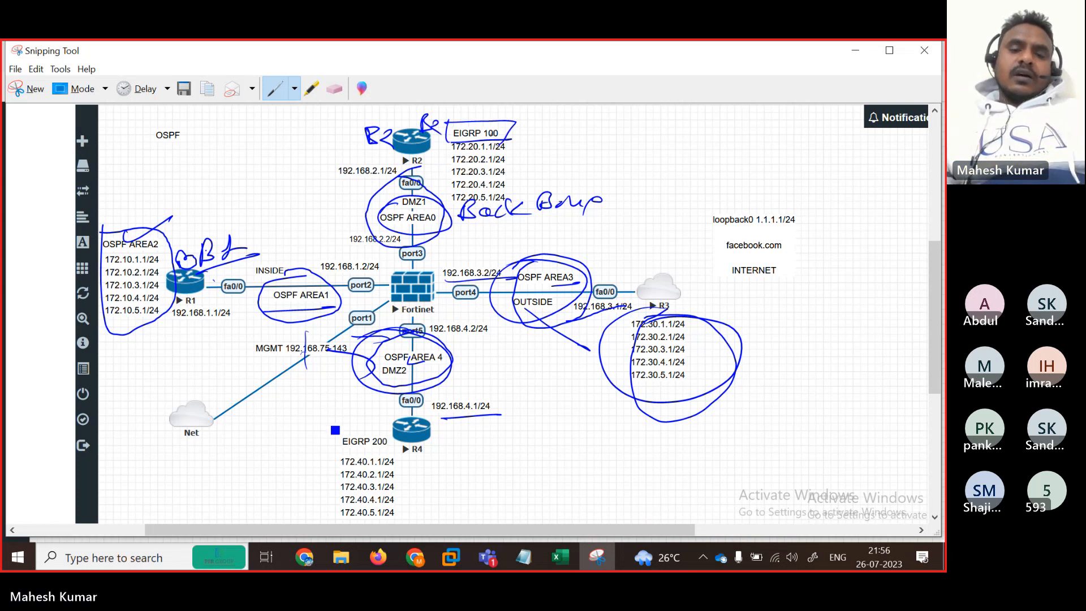
{"action": "mouse_move", "coordinate": [334, 426]}
{"action": "left_mouse_down"}
{"action": "mouse_move", "coordinate": [382, 449]}
{"action": "mouse_move", "coordinate": [362, 450]}
{"action": "left_mouse_up"}
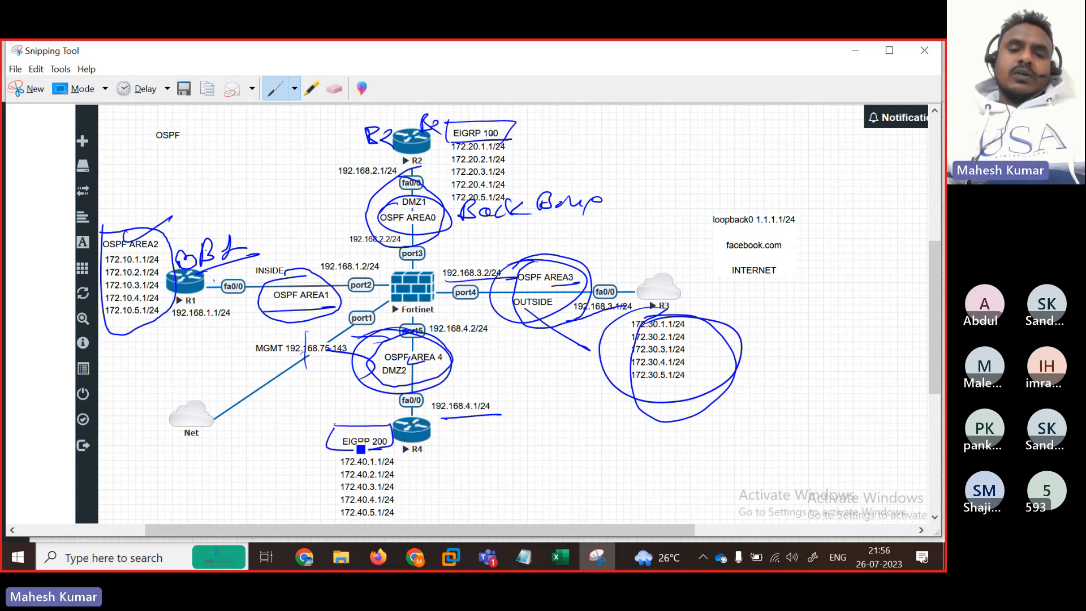
{"action": "mouse_move", "coordinate": [456, 384]}
{"action": "left_mouse_down"}
{"action": "mouse_move", "coordinate": [472, 391]}
{"action": "mouse_move", "coordinate": [505, 373]}
{"action": "mouse_move", "coordinate": [506, 392]}
{"action": "left_mouse_up"}
{"action": "mouse_move", "coordinate": [395, 444]}
{"action": "left_mouse_down"}
{"action": "mouse_move", "coordinate": [419, 461]}
{"action": "mouse_move", "coordinate": [444, 456]}
{"action": "mouse_move", "coordinate": [407, 452]}
{"action": "left_mouse_up"}
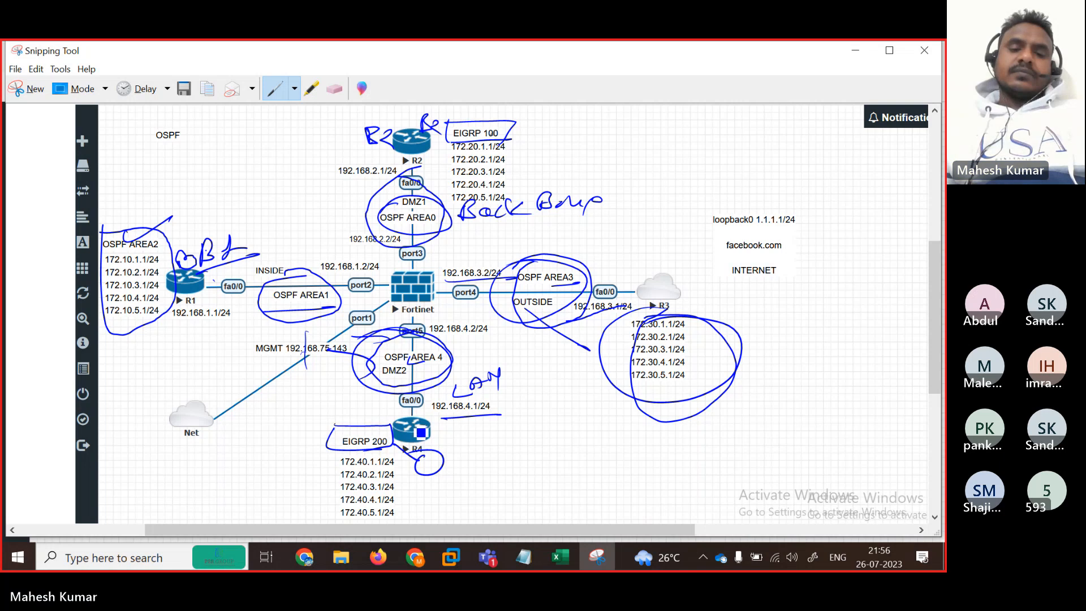
{"action": "mouse_move", "coordinate": [338, 456]}
{"action": "left_mouse_down"}
{"action": "mouse_move", "coordinate": [325, 503]}
{"action": "mouse_move", "coordinate": [376, 520]}
{"action": "left_mouse_up"}
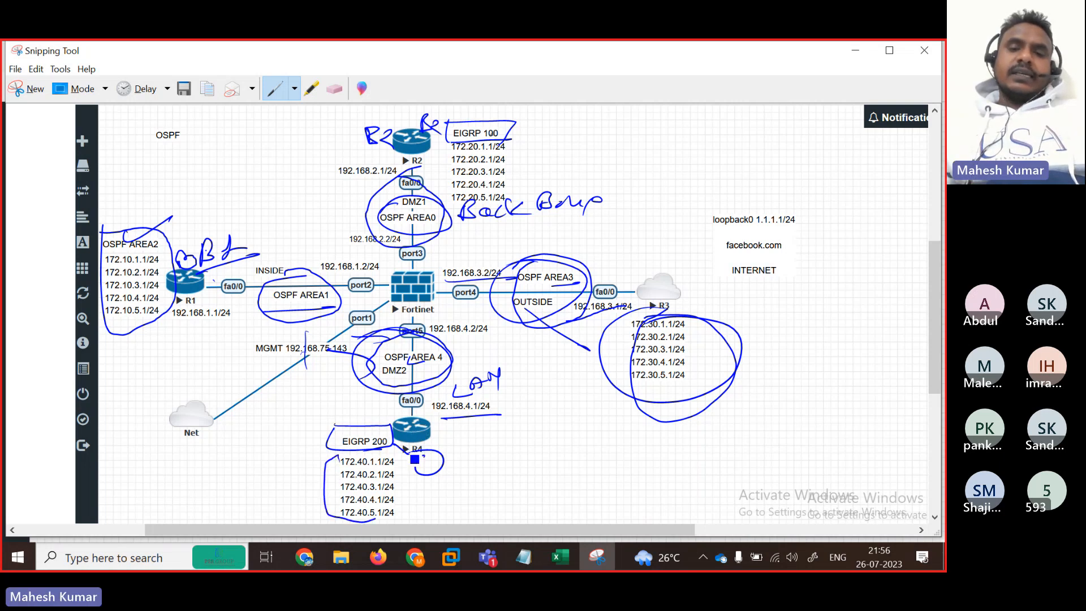
{"action": "left_click_drag", "start_coordinate": [442, 142], "coordinate": [511, 137]}
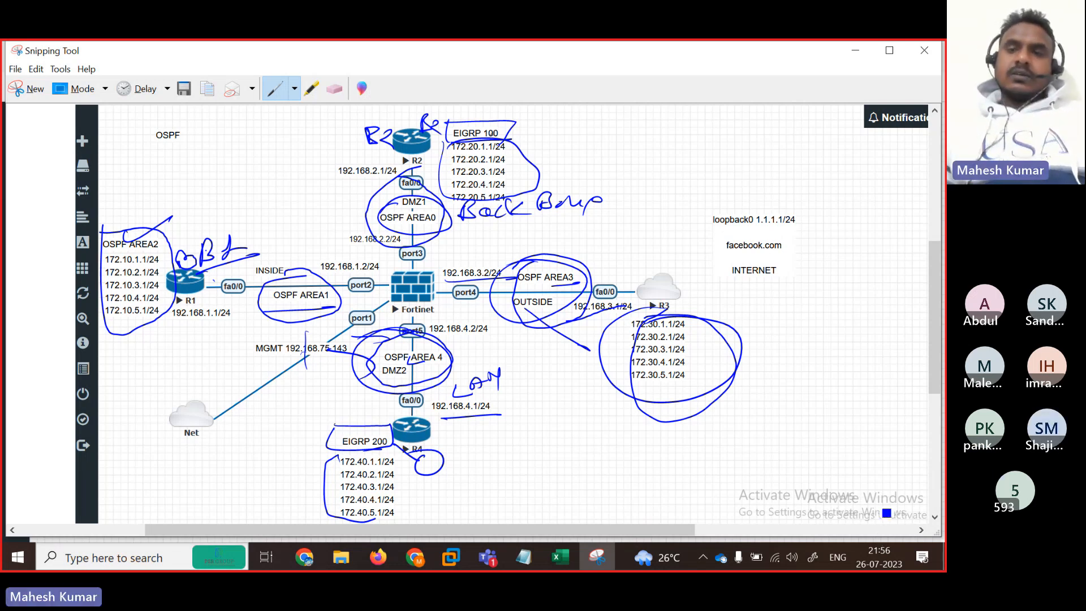
Step: Return to the EVE topology in Firefox and open a telnet console to R1
{"action": "left_click", "coordinate": [846, 295]}
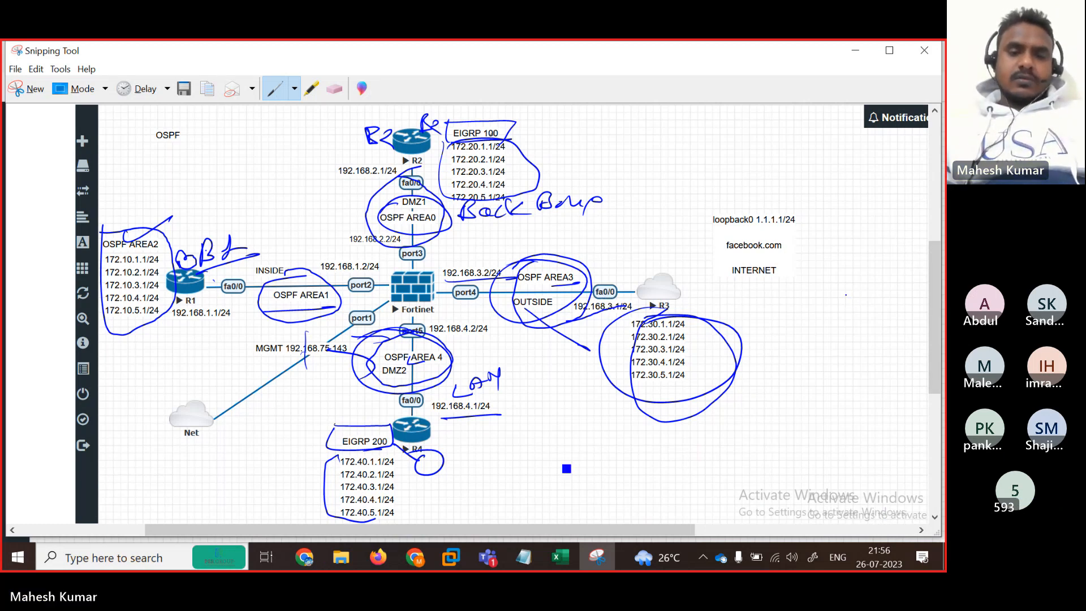
{"action": "key", "text": "super+d"}
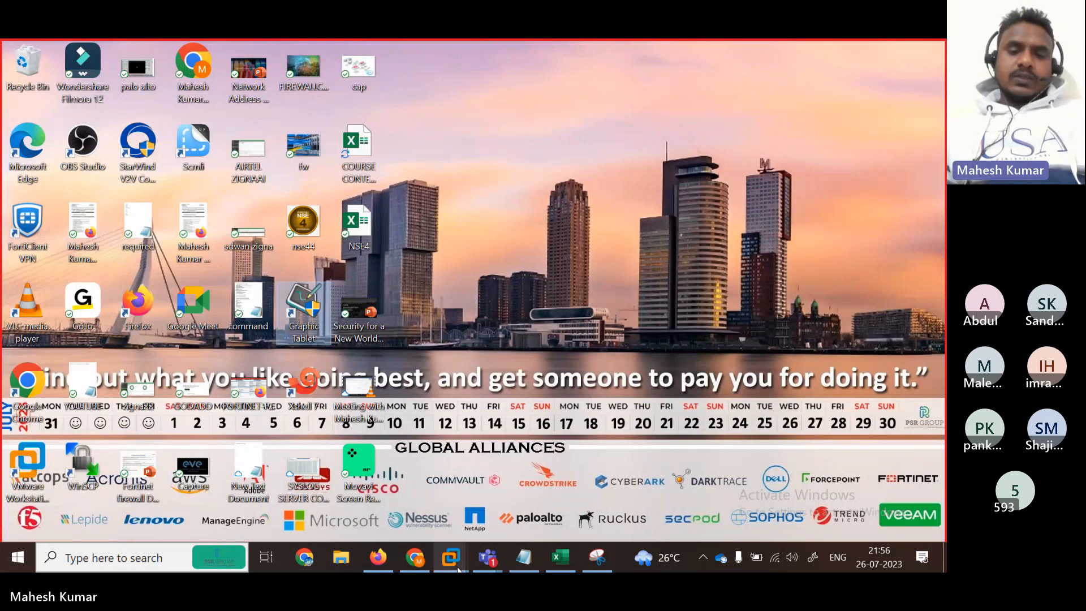
{"action": "left_click", "coordinate": [378, 557]}
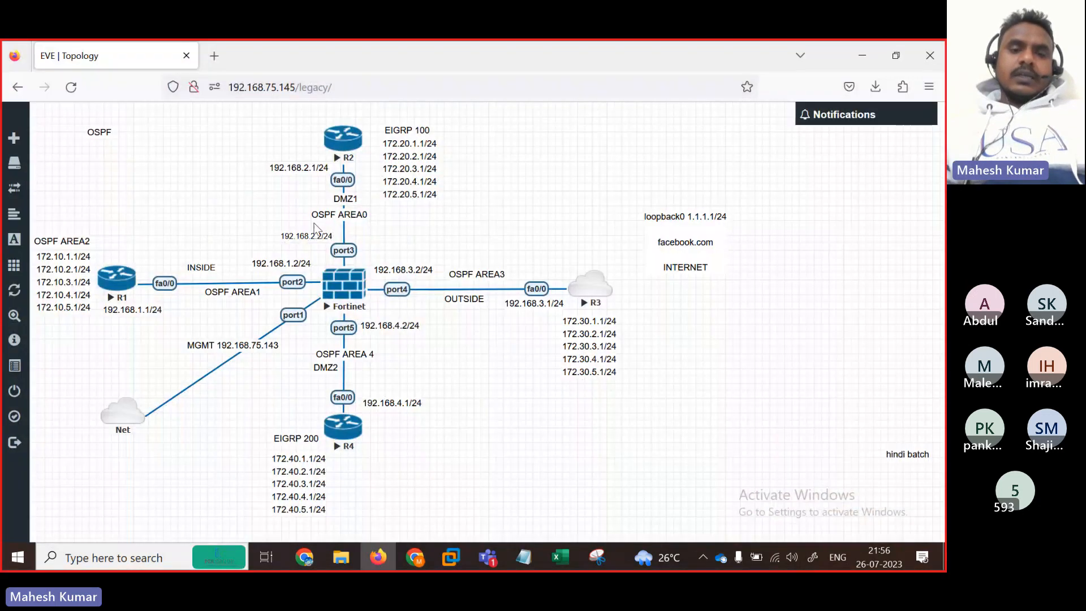
{"action": "left_click", "coordinate": [113, 284]}
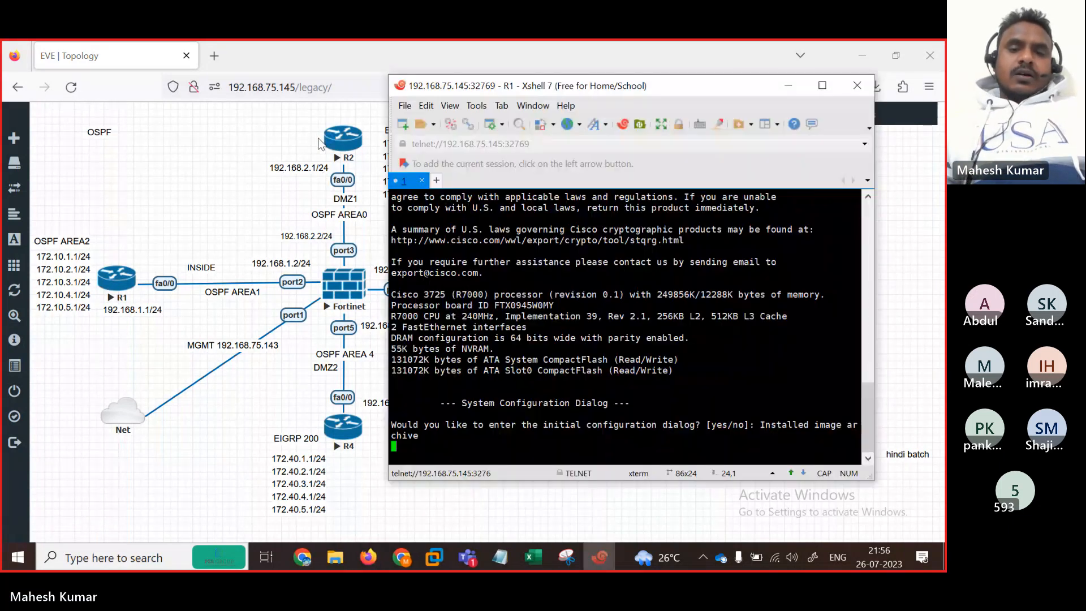
Step: Rename the R1 Xshell tab to B1 and answer its setup prompt
{"action": "right_click", "coordinate": [444, 181]}
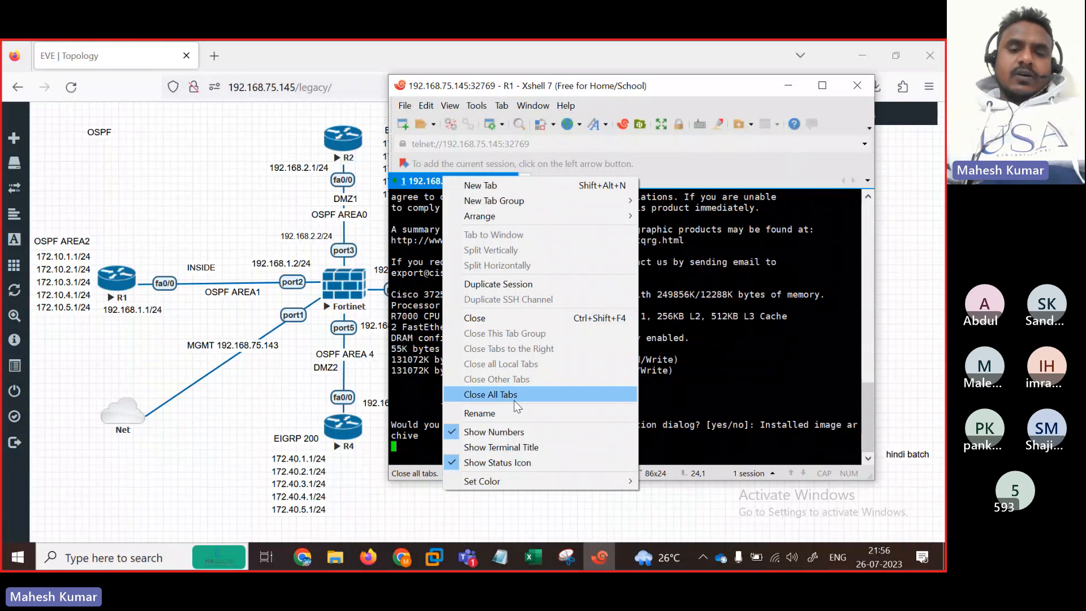
{"action": "left_click", "coordinate": [493, 416]}
{"action": "type", "text": "R1"}
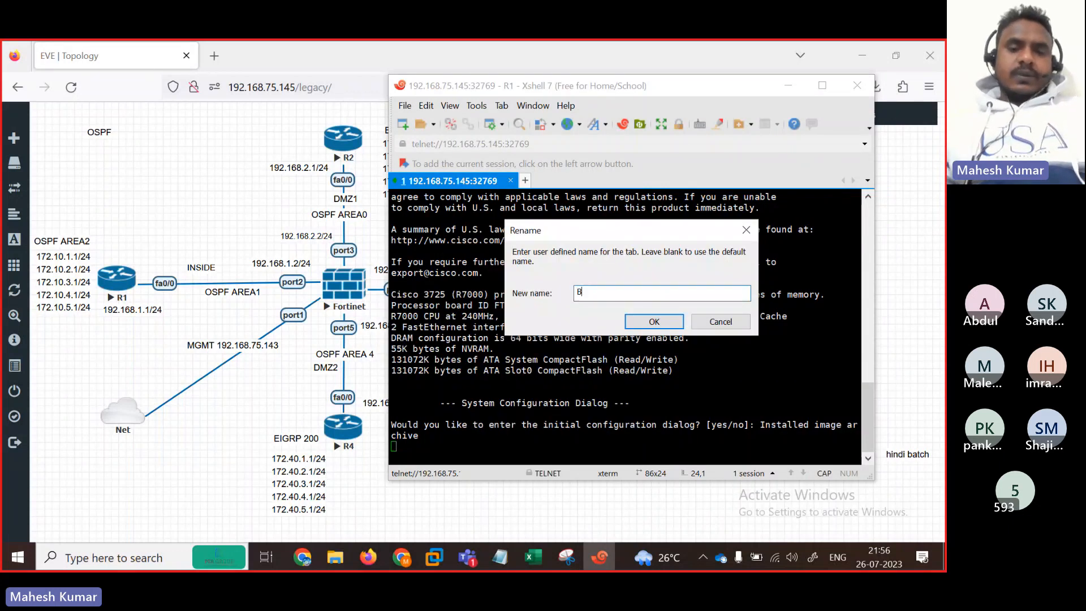
{"action": "left_click", "coordinate": [653, 322]}
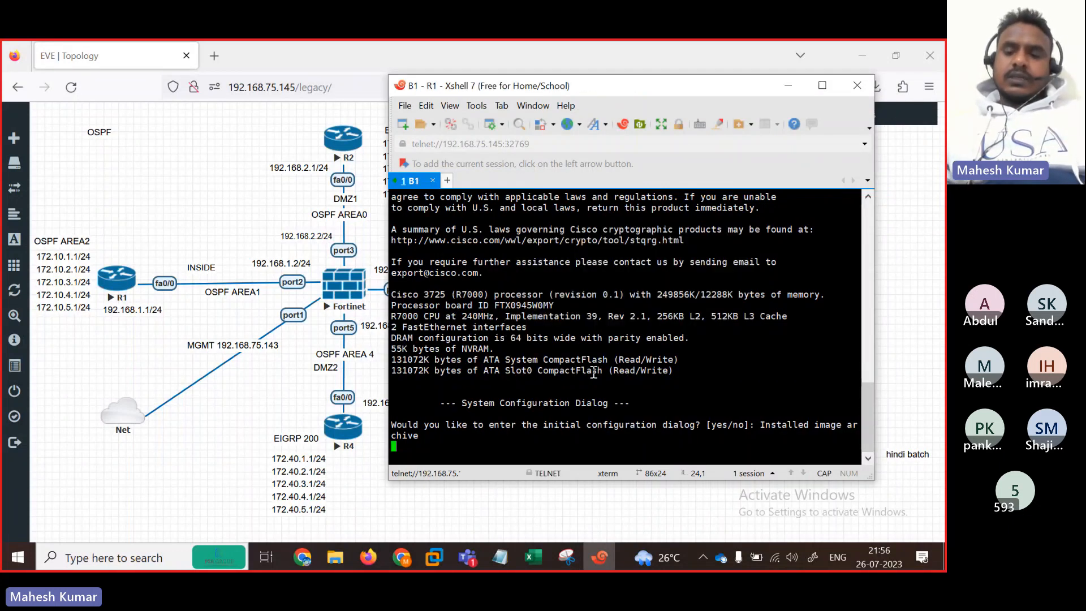
{"action": "key", "text": "Return"}
{"action": "key", "text": "Return"}
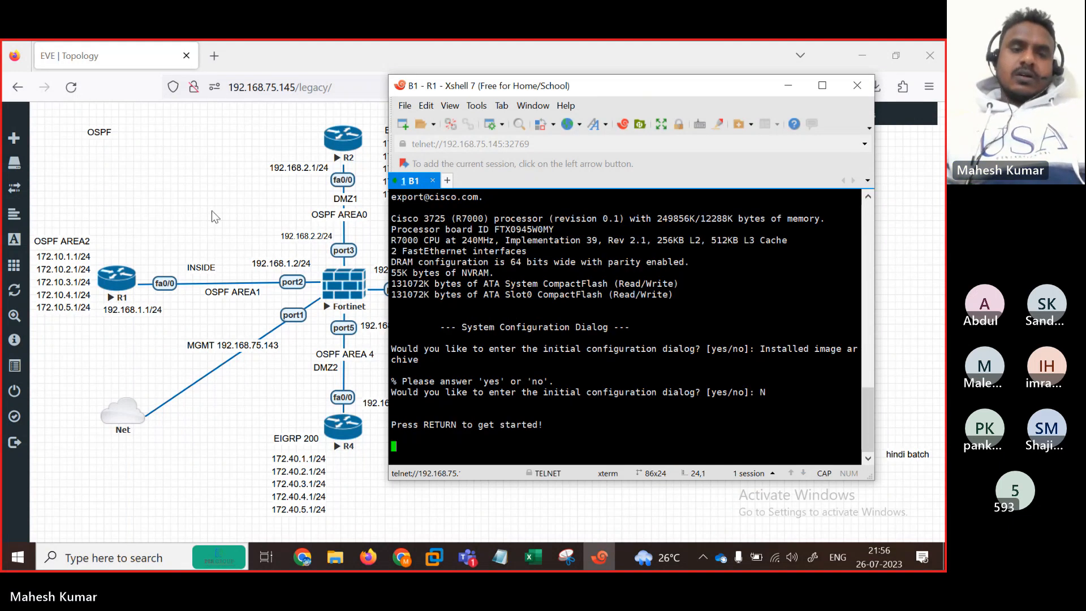
Step: Open R2's console, rename its tab B2, decline setup with N, then open R3's console
{"action": "left_click", "coordinate": [214, 217]}
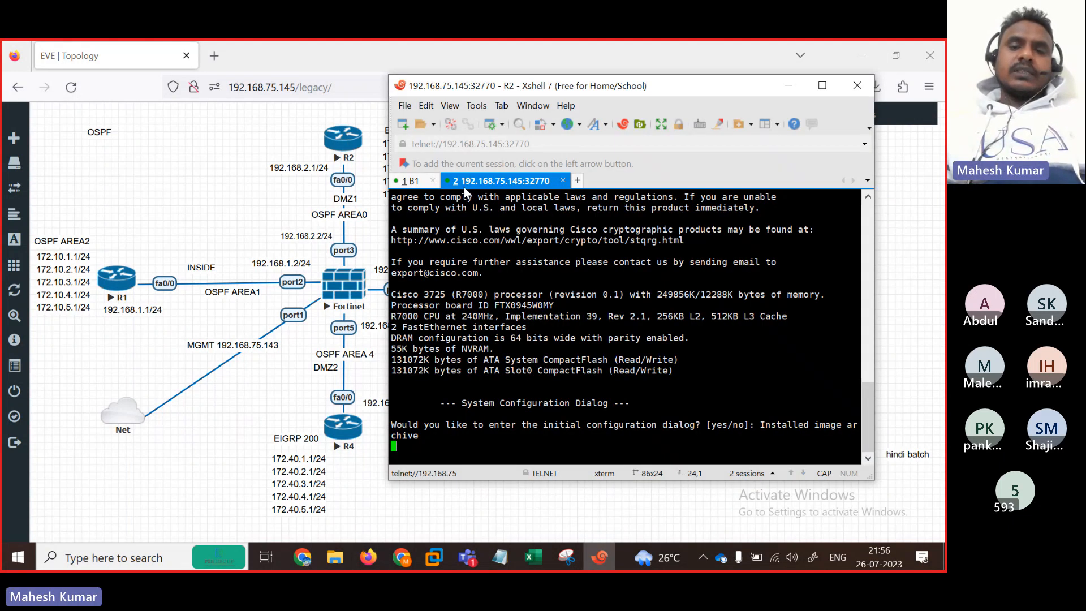
{"action": "right_click", "coordinate": [465, 182]}
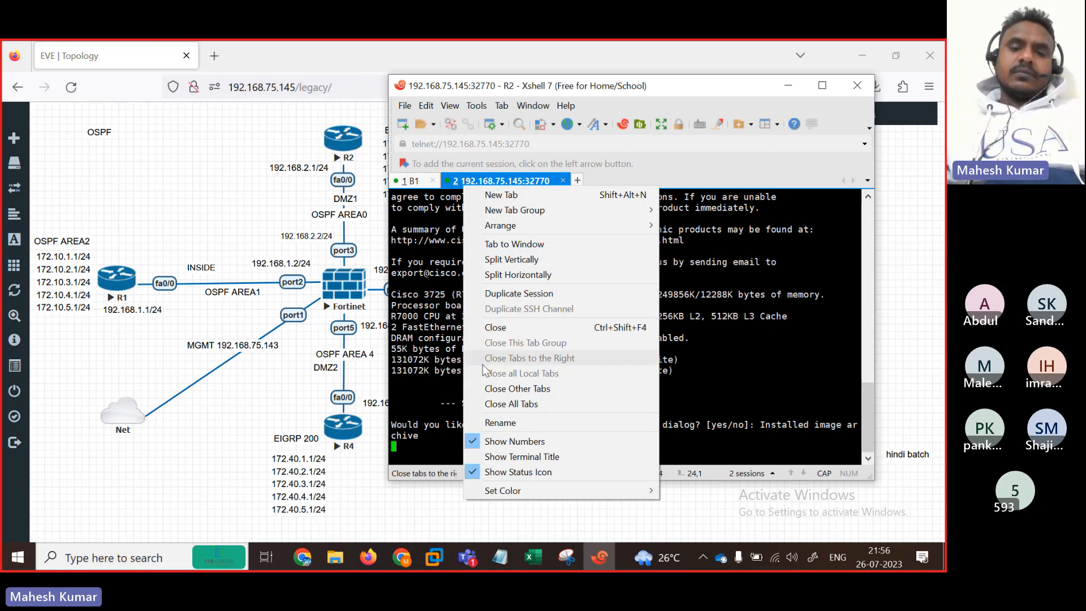
{"action": "left_click", "coordinate": [497, 422]}
{"action": "type", "text": "B"}
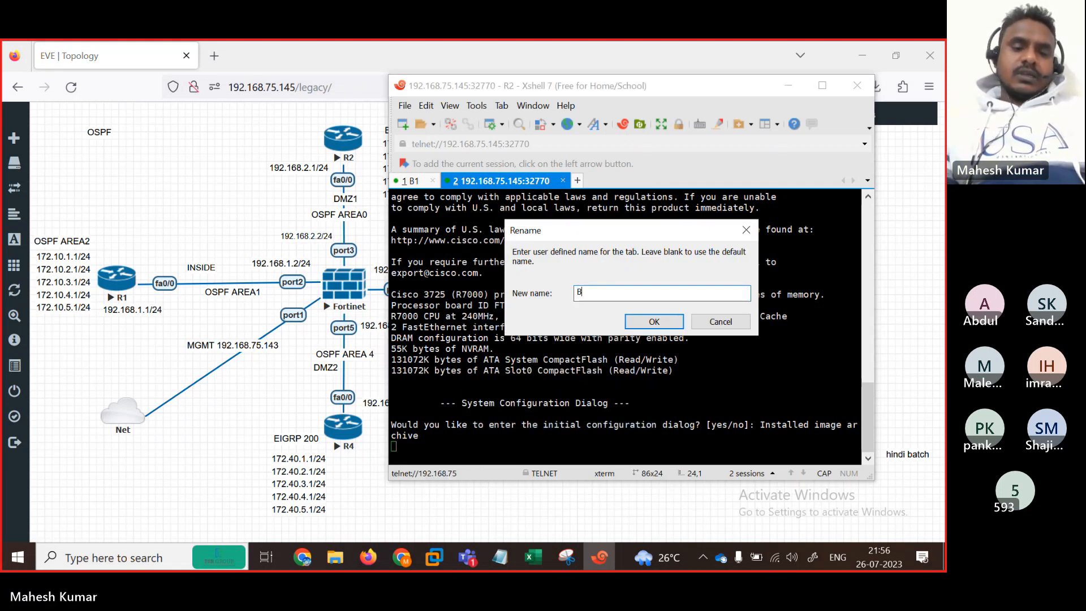
{"action": "type", "text": "2"}
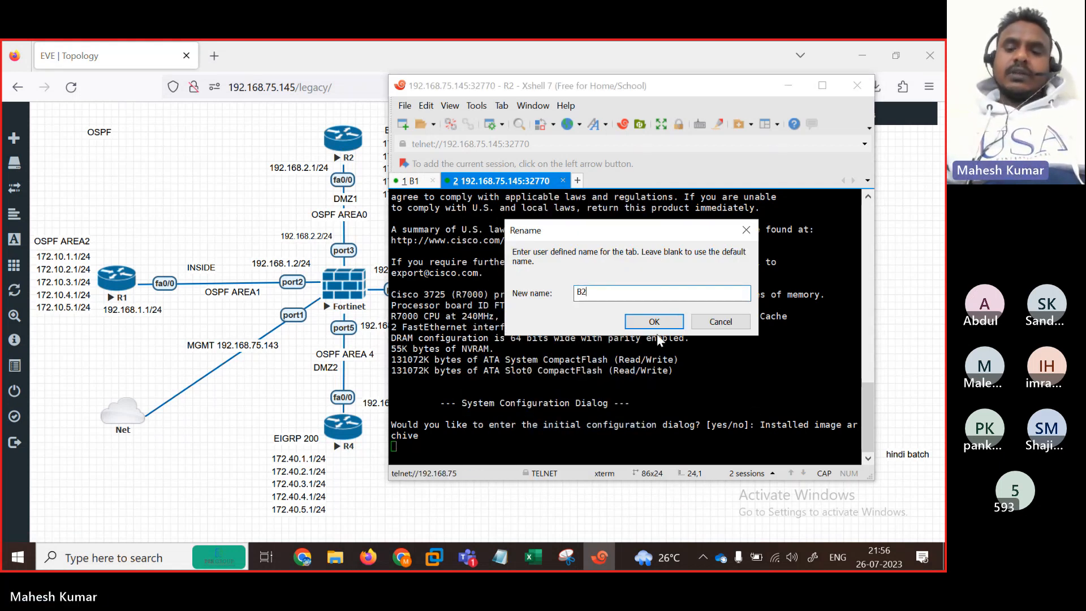
{"action": "left_click", "coordinate": [653, 321]}
{"action": "type", "text": "N"}
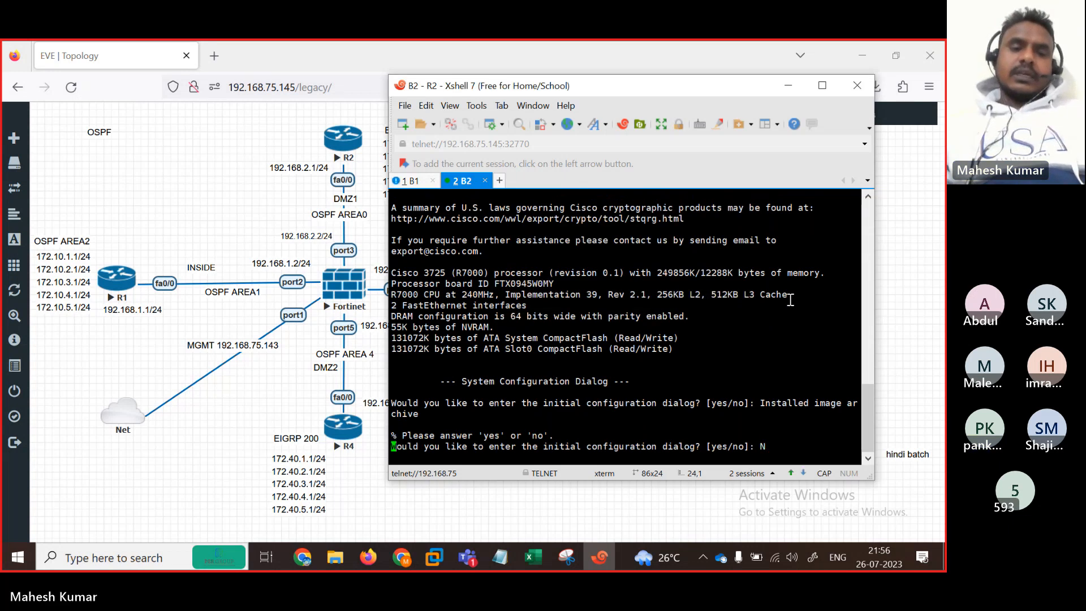
{"action": "key", "text": "Return"}
{"action": "left_click", "coordinate": [322, 404]}
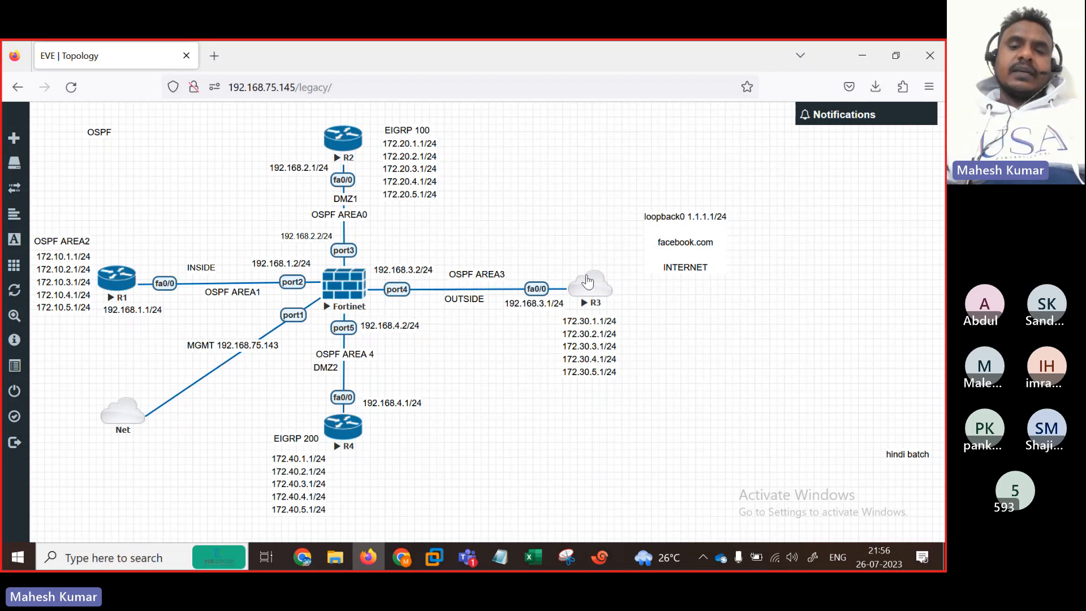
{"action": "left_click", "coordinate": [590, 286]}
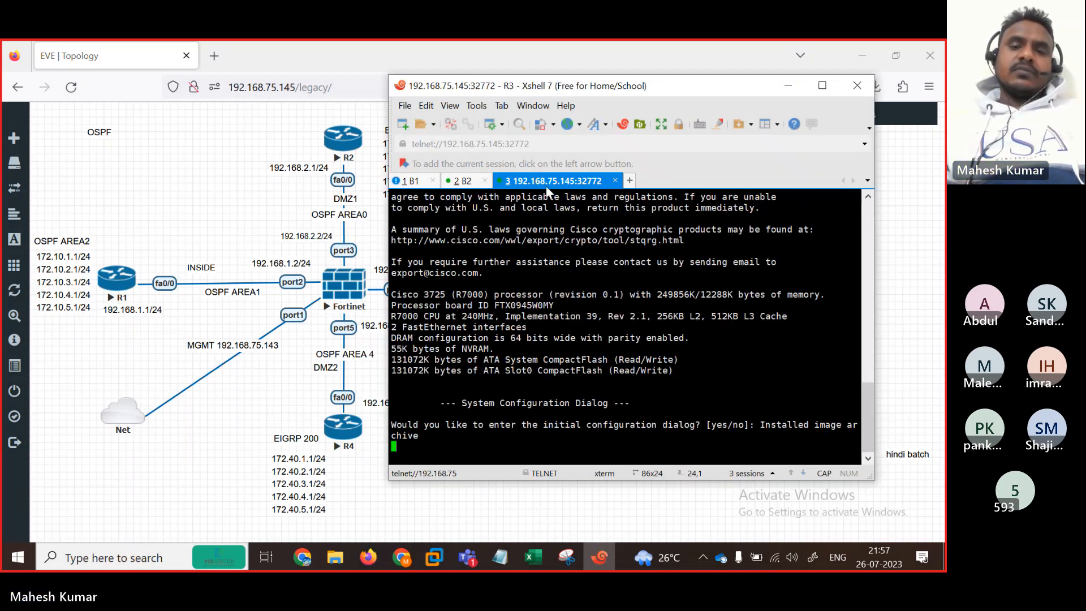
Step: Rename the R3 tab to B3 and decline its initial configuration dialog with N
{"action": "right_click", "coordinate": [545, 182]}
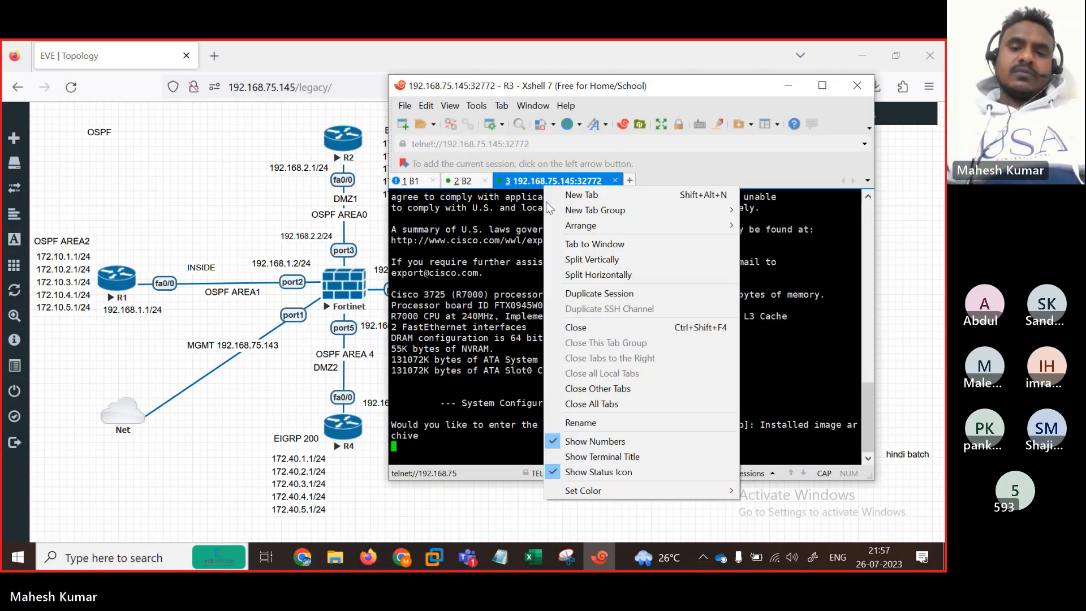
{"action": "left_click", "coordinate": [588, 423]}
{"action": "type", "text": "B3"}
{"action": "key", "text": "Return"}
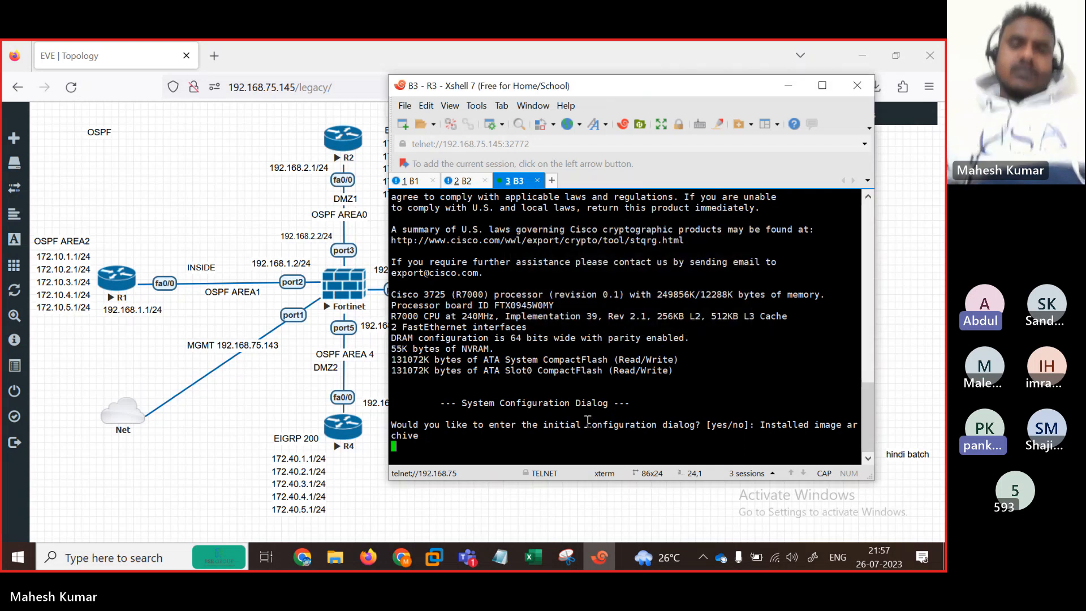
{"action": "key", "text": "Return"}
{"action": "type", "text": "N"}
{"action": "key", "text": "Return"}
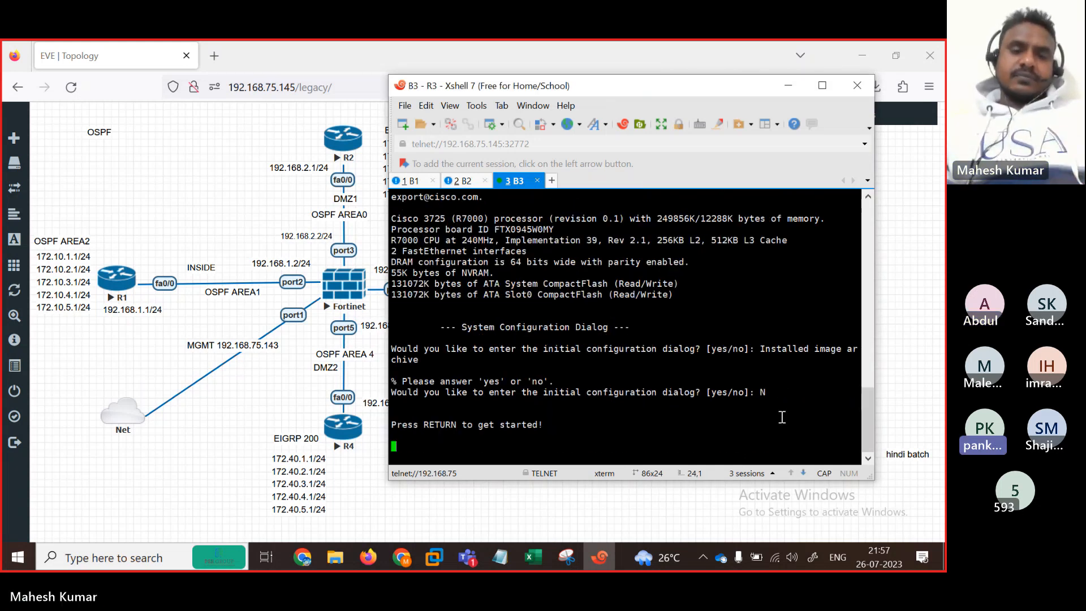
Step: Open R4's console, rename its tab R4, and decline its initial configuration dialog with N
{"action": "left_click", "coordinate": [209, 451]}
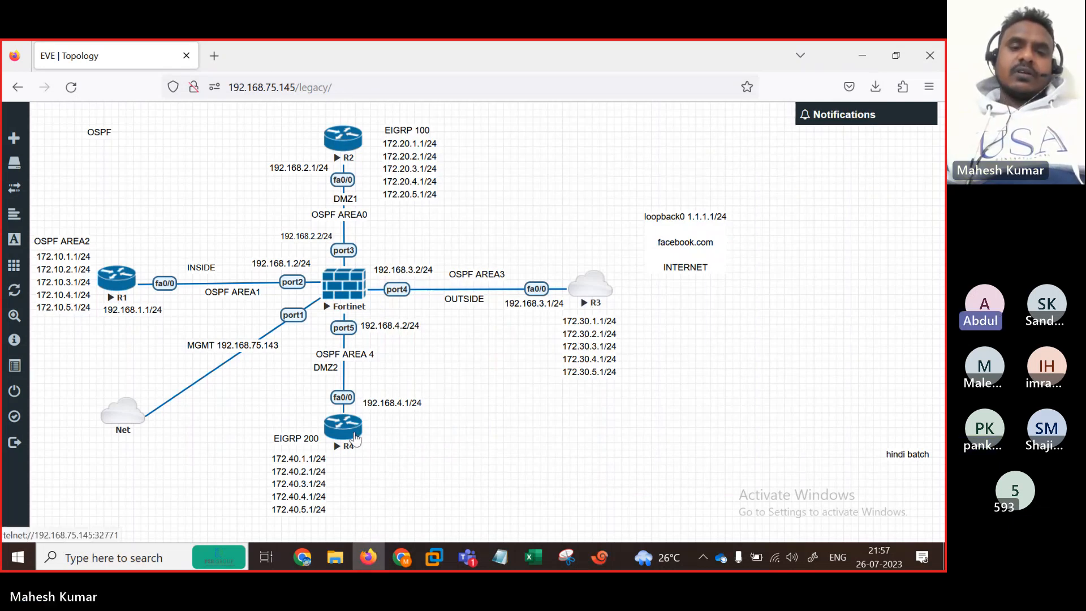
{"action": "left_click", "coordinate": [355, 439]}
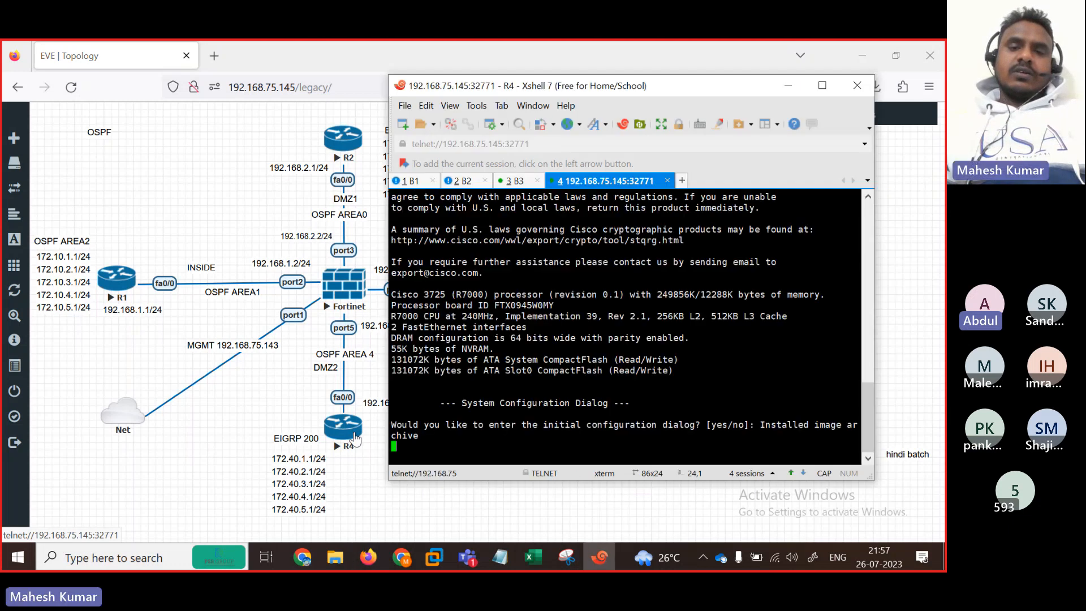
{"action": "right_click", "coordinate": [594, 182]}
{"action": "left_click", "coordinate": [646, 422]}
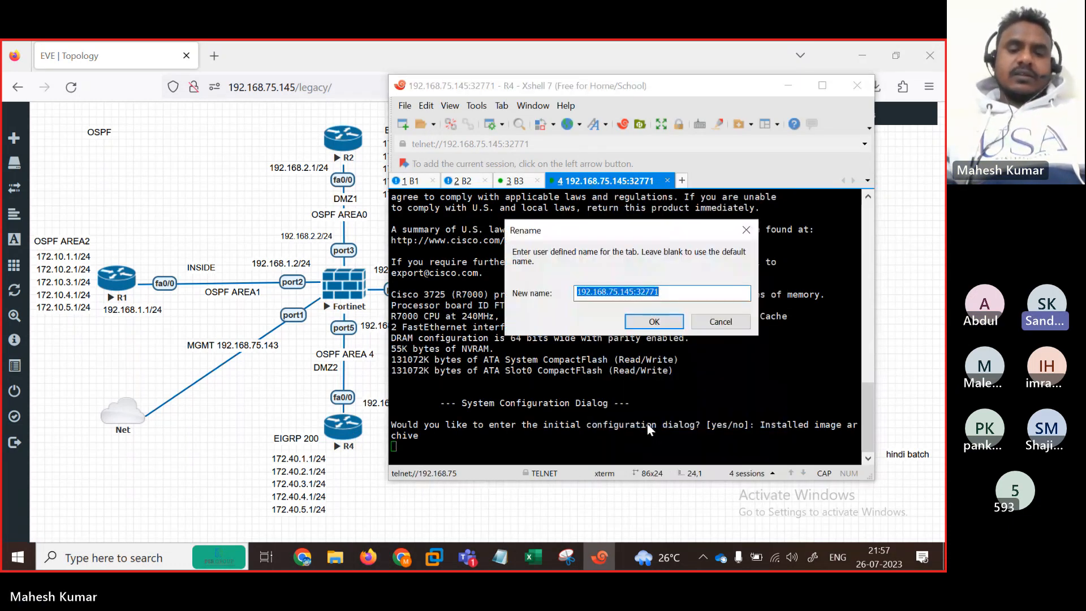
{"action": "type", "text": "R4"}
{"action": "key", "text": "Return"}
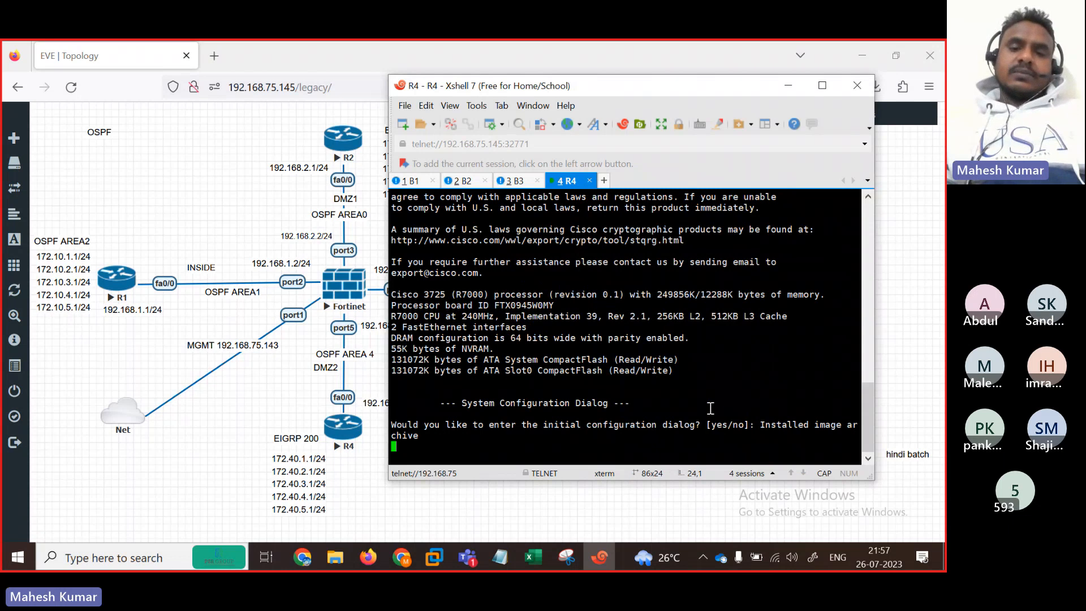
{"action": "key", "text": "Return"}
{"action": "type", "text": "N"}
{"action": "key", "text": "Return"}
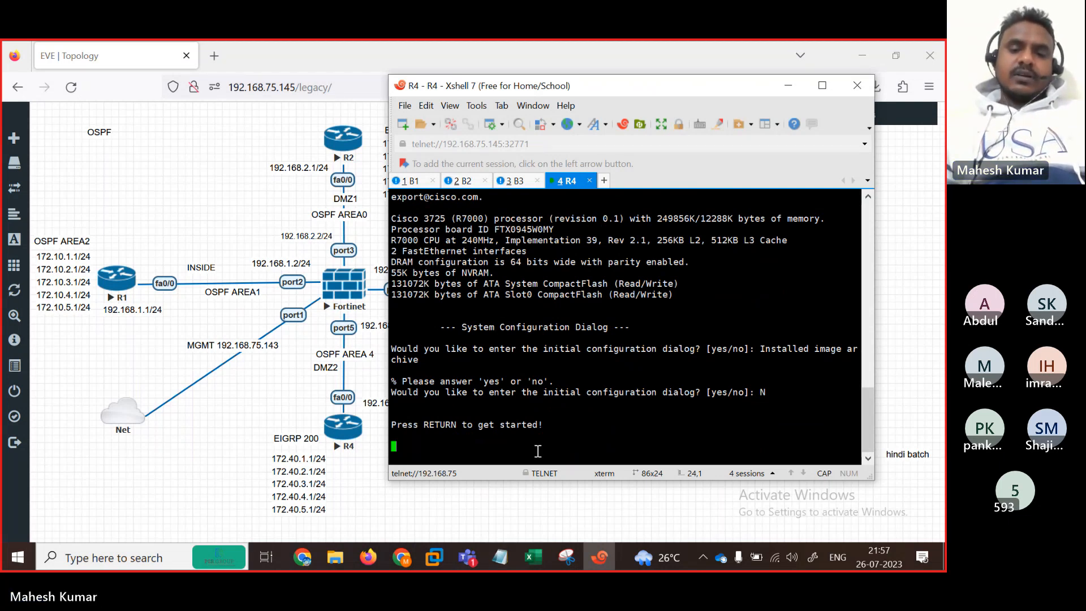
{"action": "left_click", "coordinate": [468, 566]}
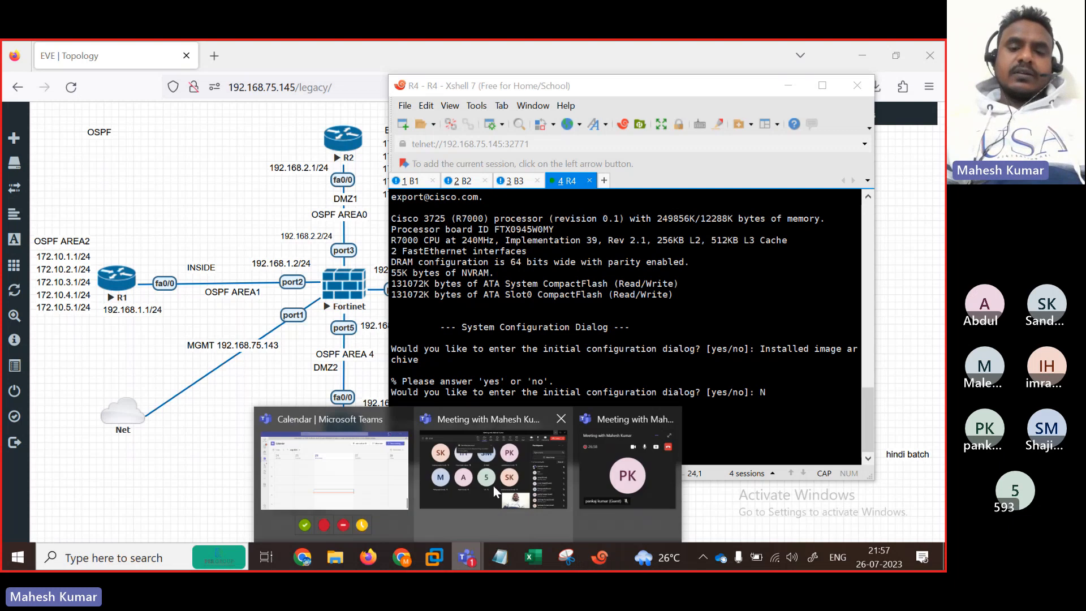
Step: Close the Teams Participants panel and minimize the meeting to reveal R4's Router> prompt
{"action": "left_click", "coordinate": [488, 497]}
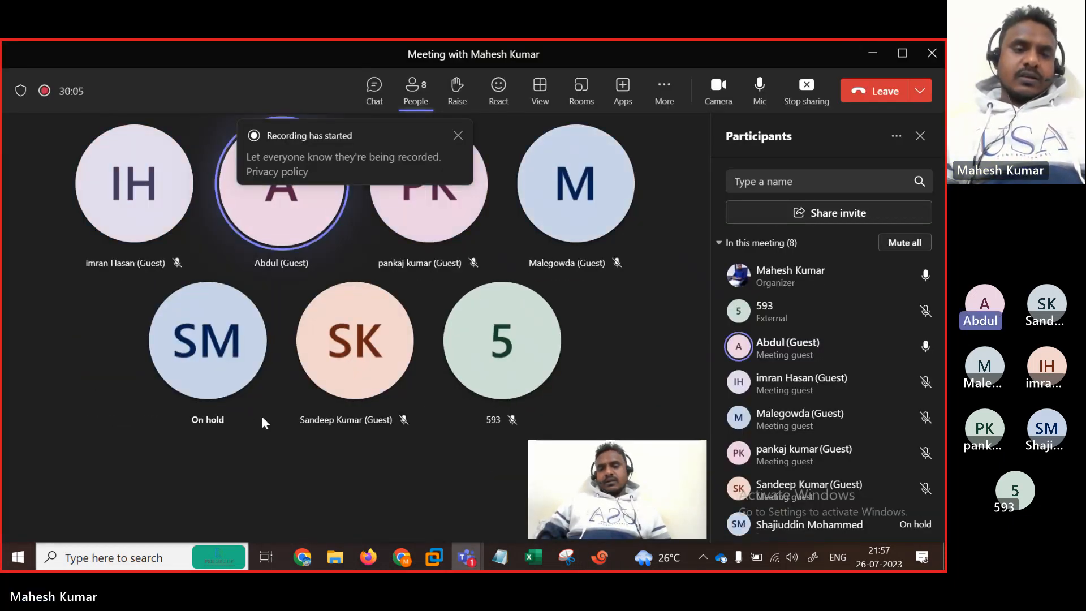
{"action": "left_click", "coordinate": [920, 136]}
{"action": "left_click", "coordinate": [873, 54]}
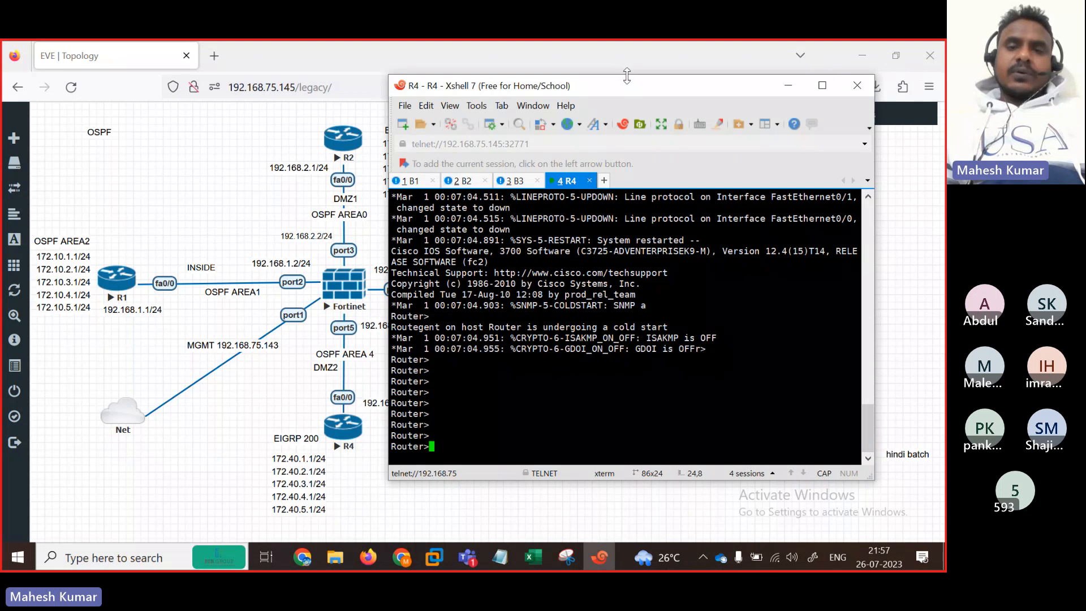
Step: Shift the console window aside and refresh the prompt in R1's B1 console session
{"action": "left_click_drag", "start_coordinate": [555, 95], "coordinate": [630, 93]}
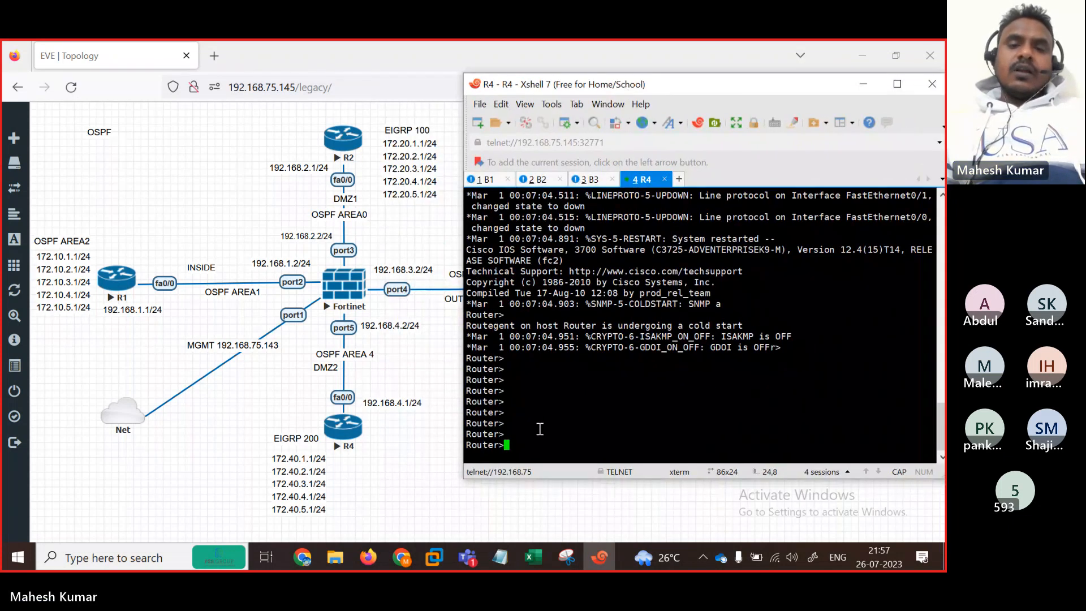
{"action": "left_click", "coordinate": [483, 180]}
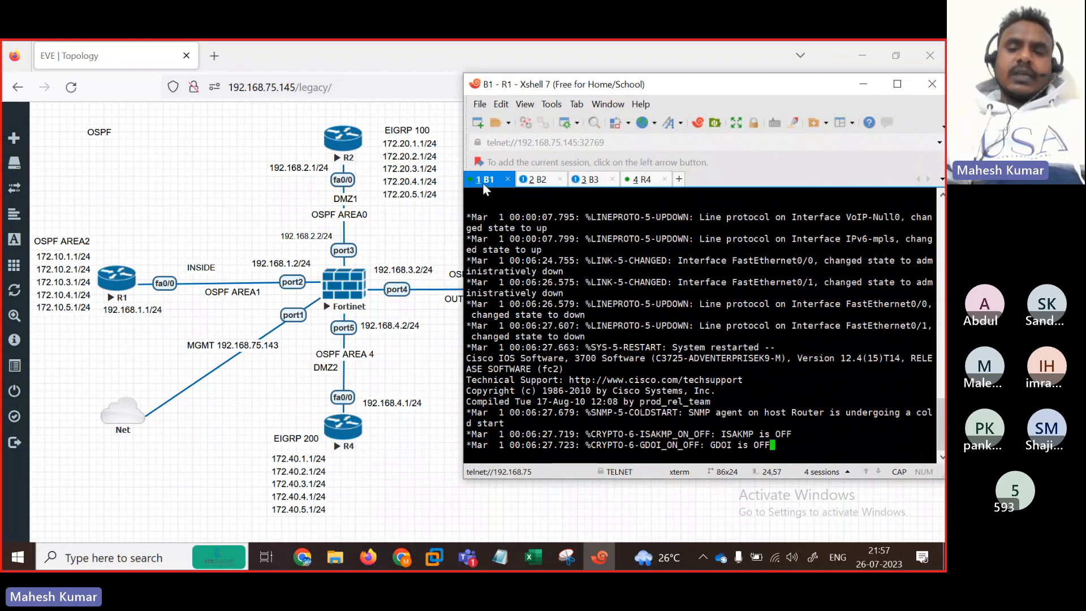
{"action": "key", "text": "Return"}
{"action": "key", "text": "Return"}
{"action": "key", "text": "Return"}
{"action": "key", "text": "Return"}
{"action": "key", "text": "Return"}
{"action": "key", "text": "Return"}
{"action": "key", "text": "Return"}
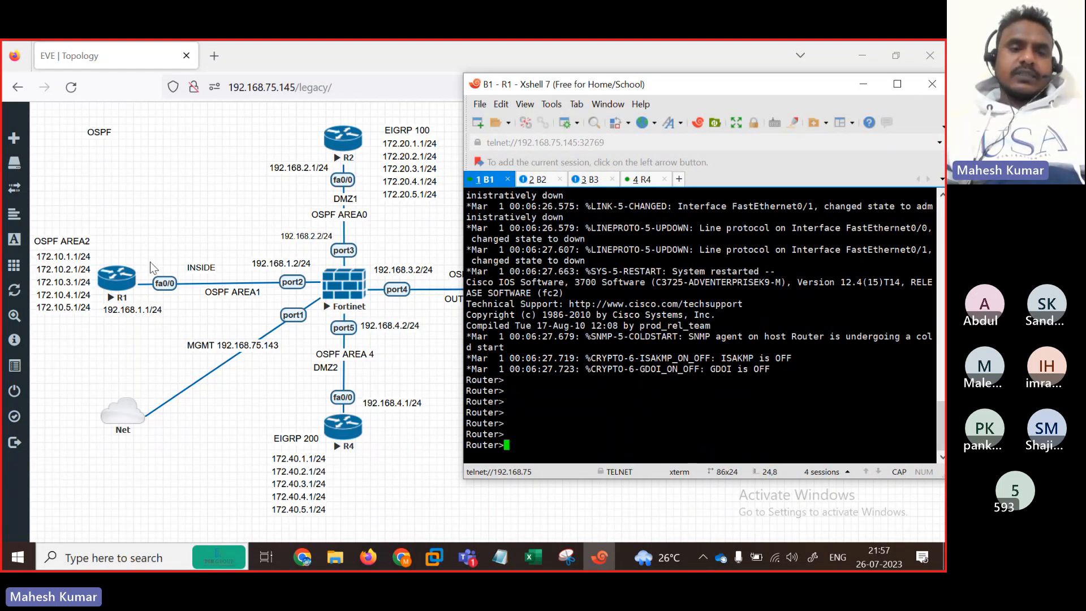
Step: Wipe R1 from its EVE-NG node menu, confirming Yes, then start it again
{"action": "left_click", "coordinate": [127, 280]}
{"action": "right_click", "coordinate": [129, 280]}
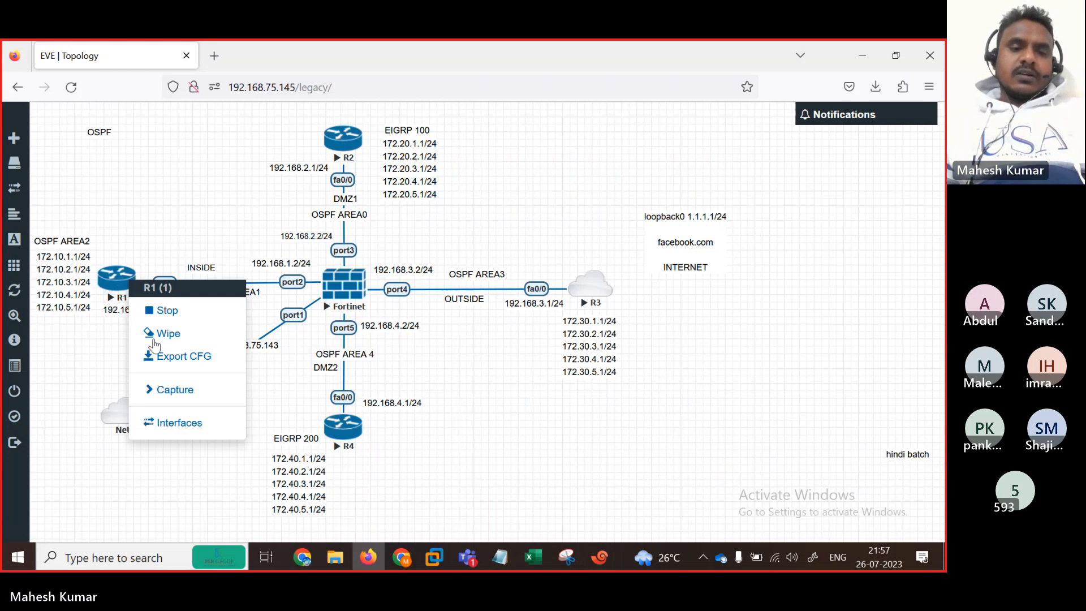
{"action": "left_click", "coordinate": [155, 337]}
{"action": "left_click", "coordinate": [429, 211]}
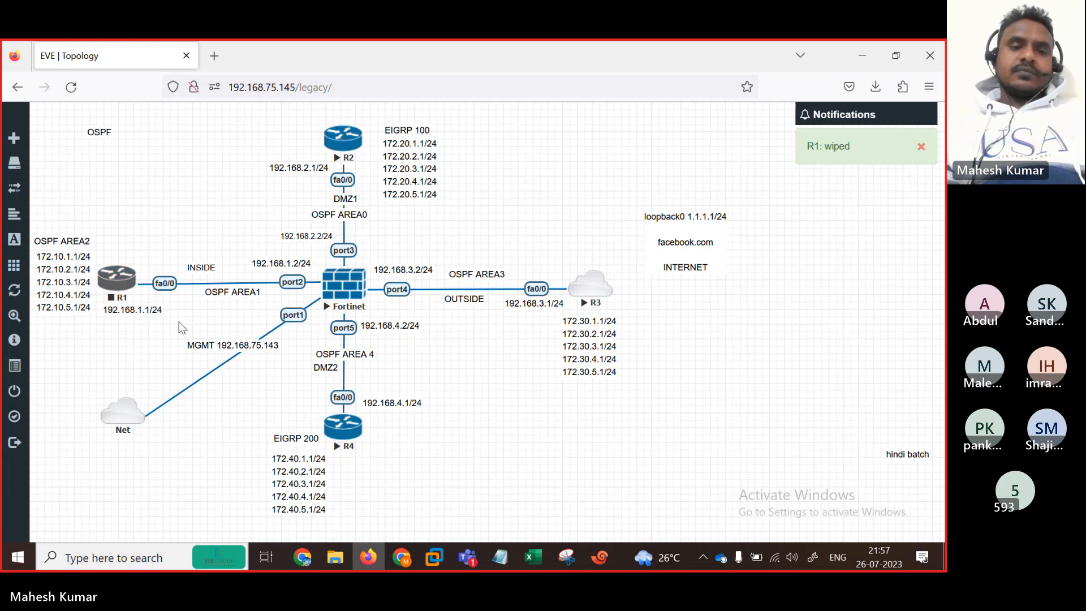
{"action": "right_click", "coordinate": [126, 279]}
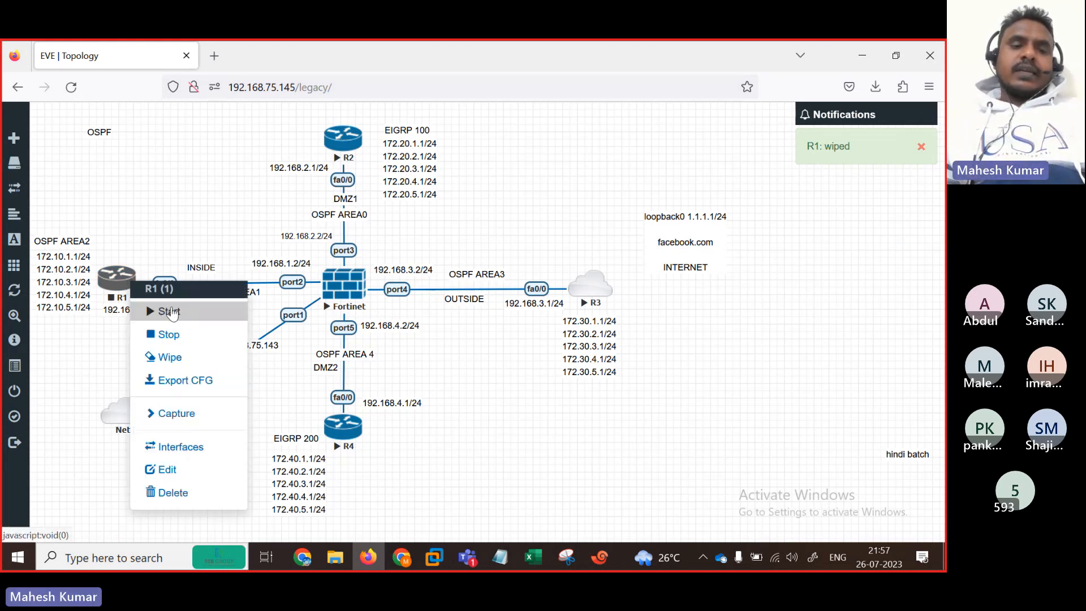
{"action": "left_click", "coordinate": [169, 311]}
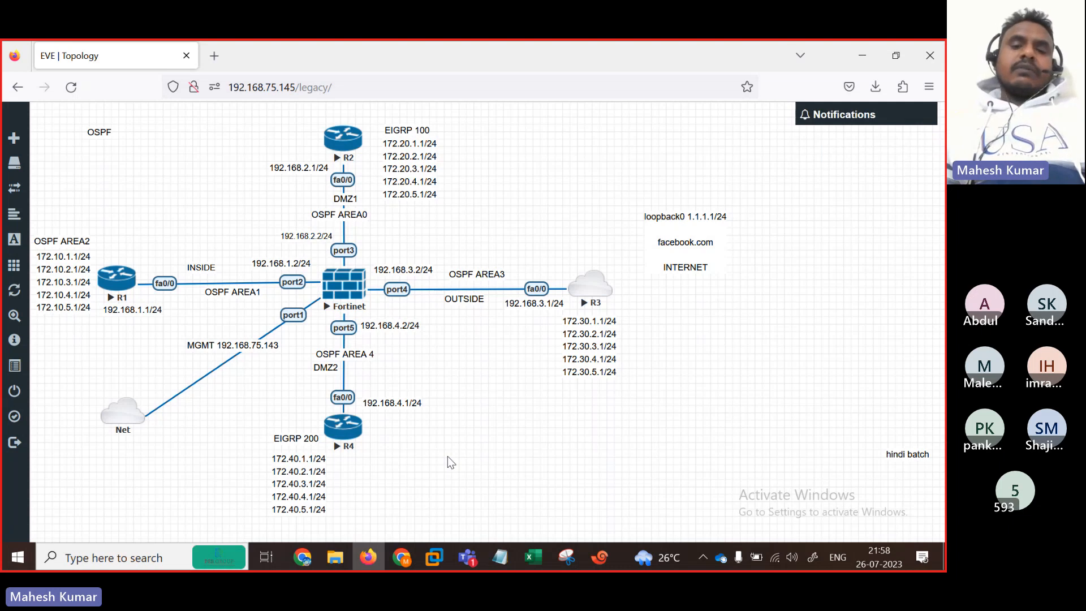
Step: Open a new R1 console from EVE, close the old B1 tab, and rename the new tab R1
{"action": "left_click", "coordinate": [501, 561]}
{"action": "left_click", "coordinate": [631, 229]}
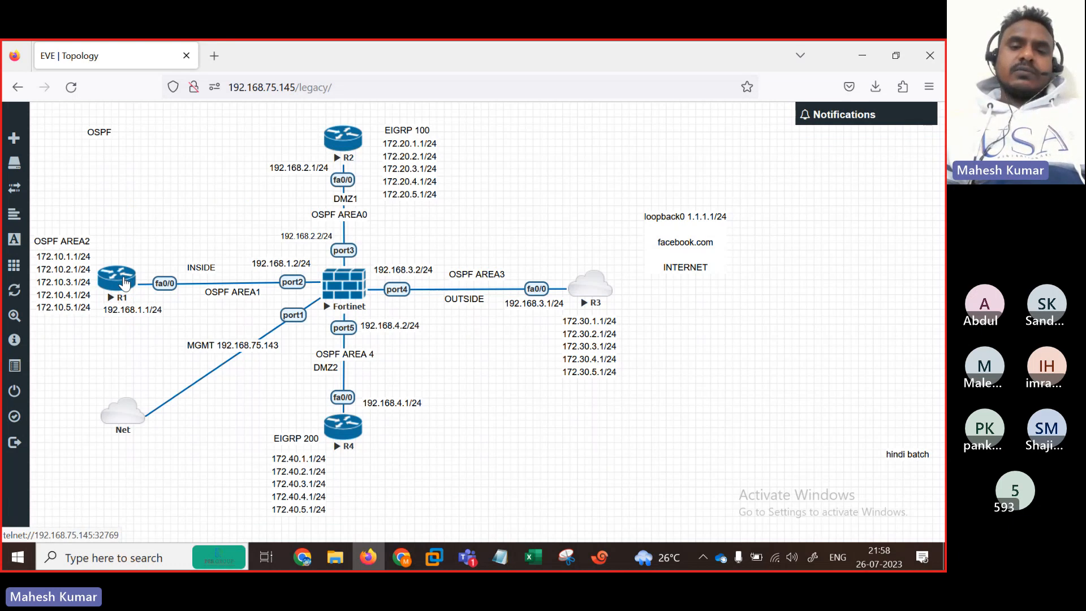
{"action": "left_click", "coordinate": [125, 282]}
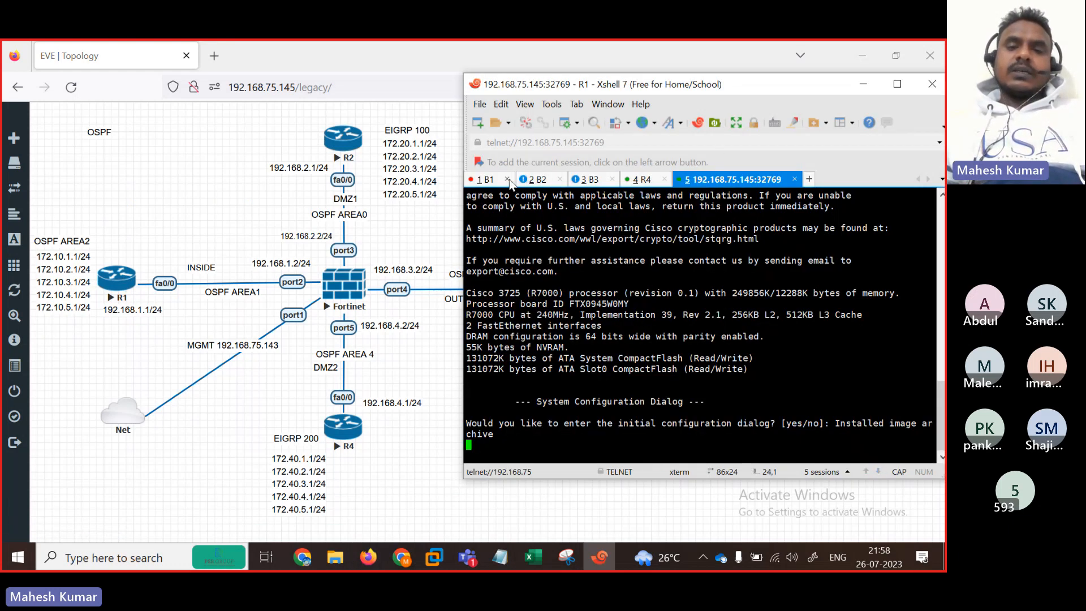
{"action": "left_click", "coordinate": [507, 180]}
{"action": "right_click", "coordinate": [671, 188]}
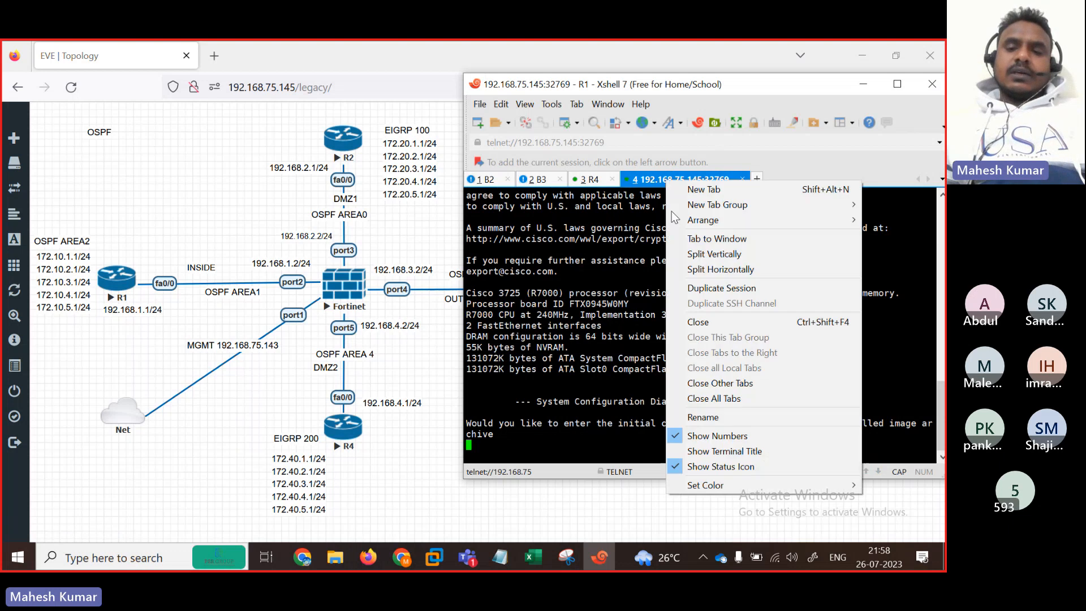
{"action": "left_click", "coordinate": [724, 415]}
{"action": "type", "text": "R1"}
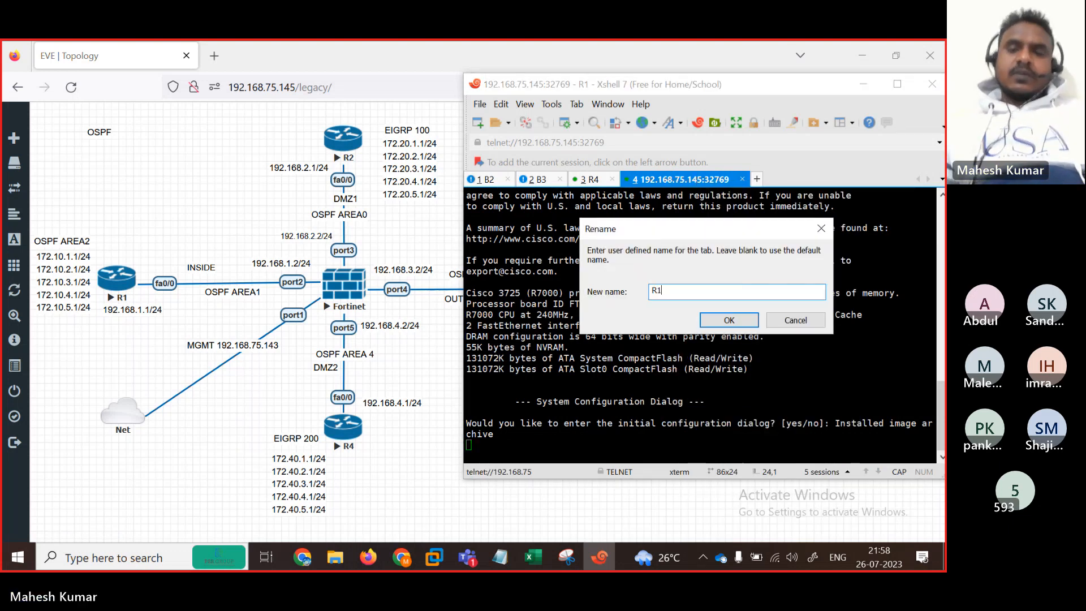
{"action": "key", "text": "Return"}
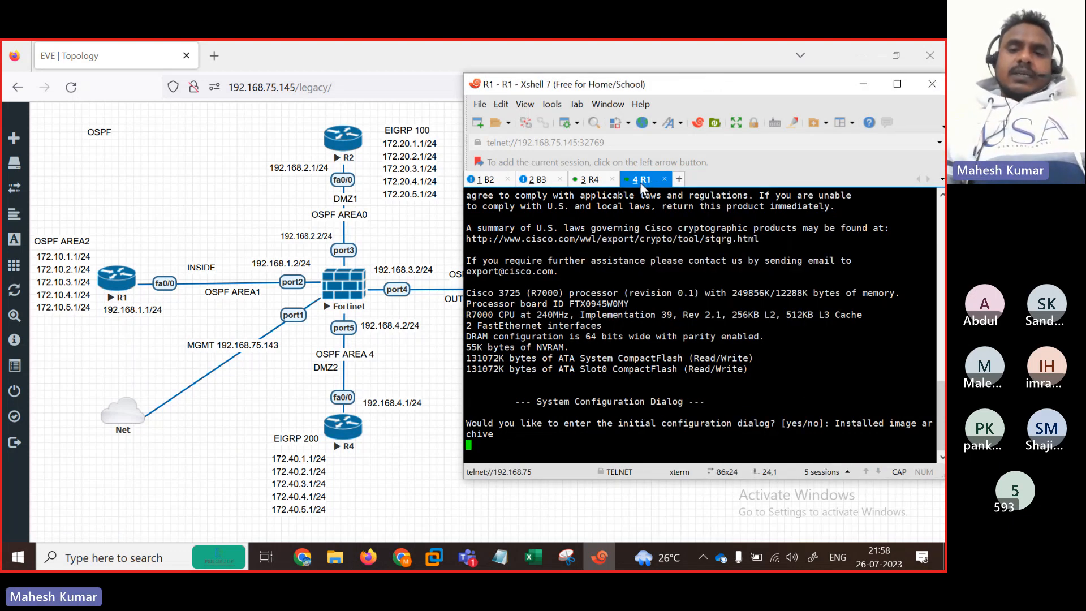
Step: Arrange the R1 tab into its own pane in the maximized Xshell window
{"action": "left_click_drag", "start_coordinate": [645, 187], "coordinate": [536, 193]}
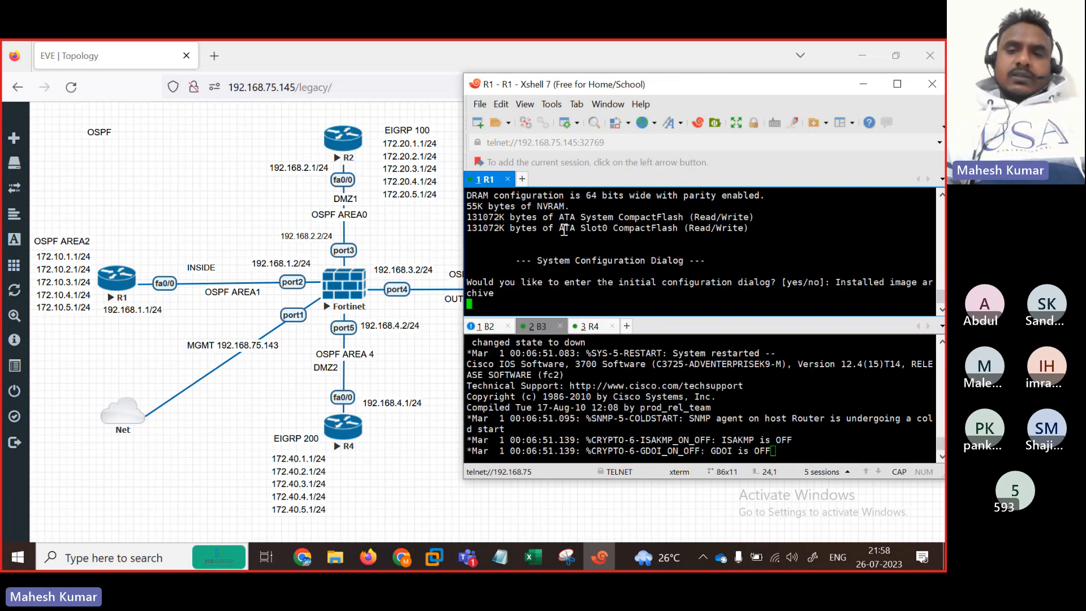
{"action": "left_click", "coordinate": [887, 88]}
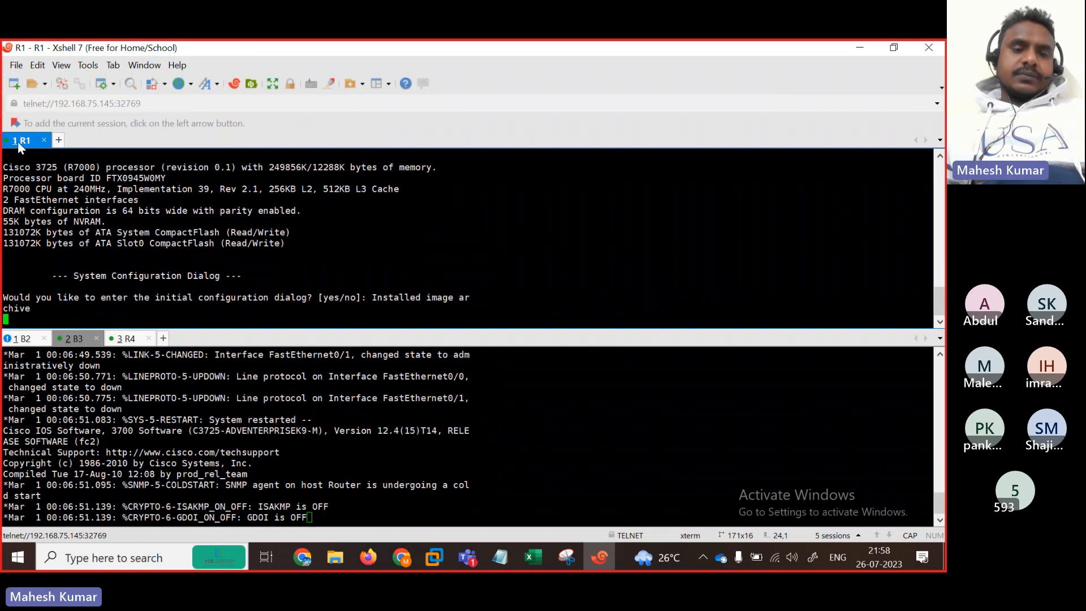
{"action": "left_click_drag", "start_coordinate": [186, 317], "coordinate": [191, 339]}
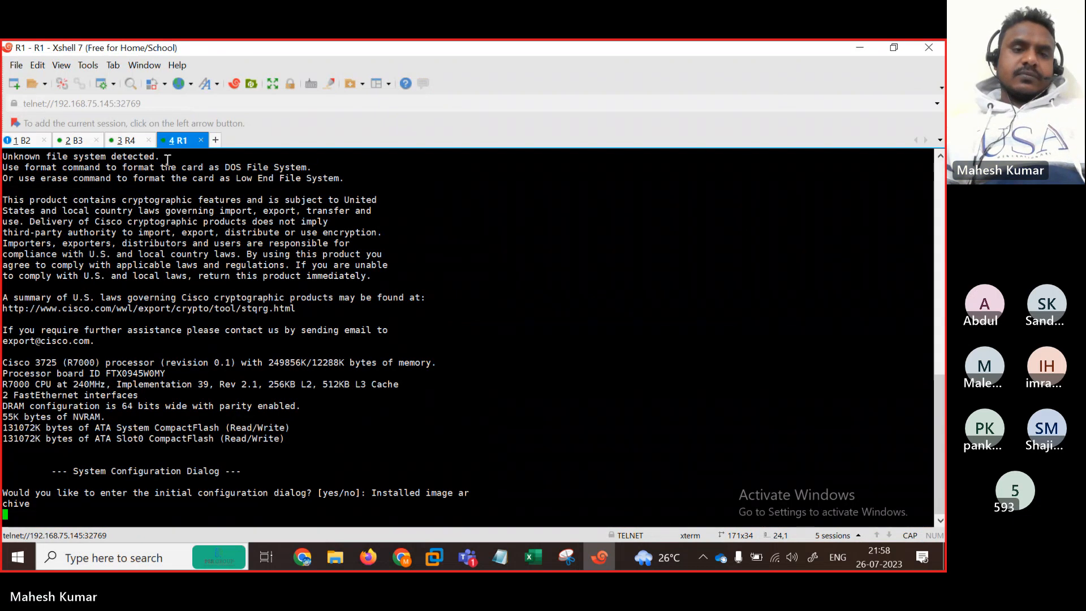
{"action": "left_click_drag", "start_coordinate": [186, 142], "coordinate": [202, 338]}
Step: Decline R1's initial configuration dialog with N, move the R1 tab first, and restore the window
{"action": "key", "text": "Return"}
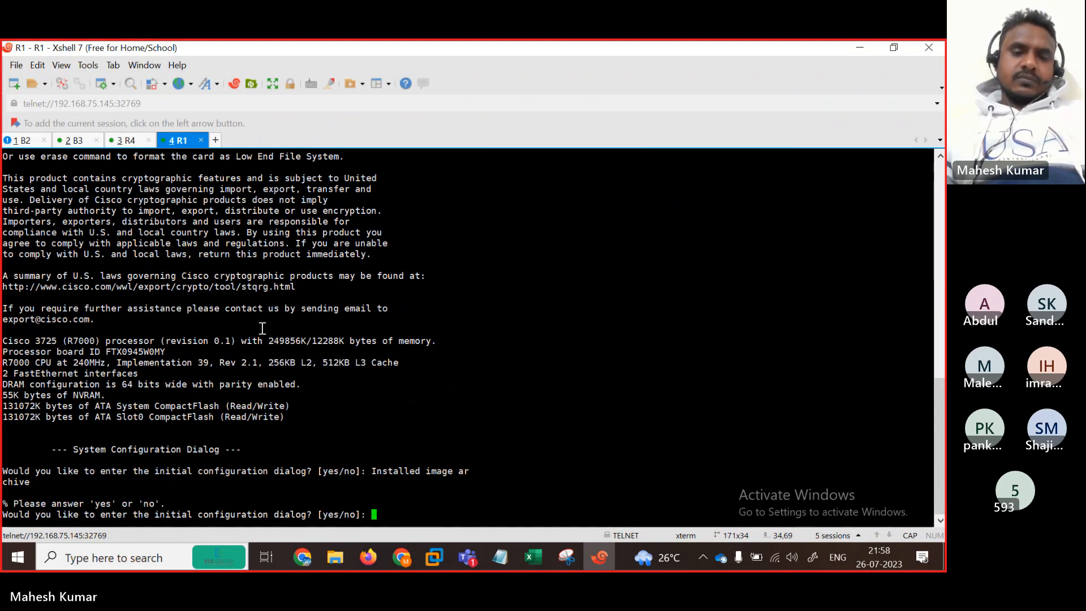
{"action": "key", "text": "Return"}
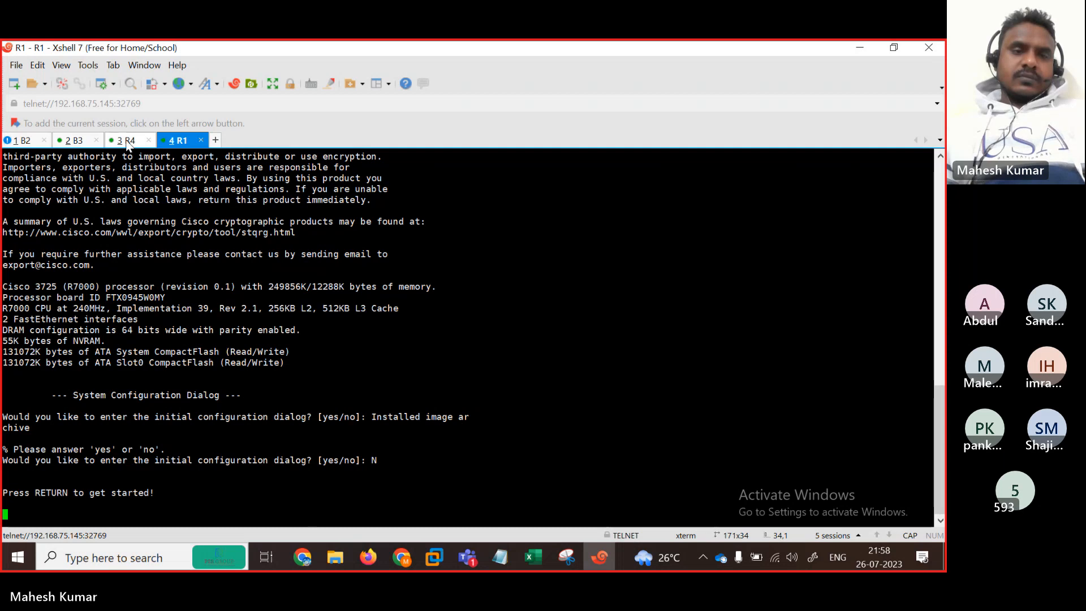
{"action": "left_click_drag", "start_coordinate": [176, 143], "coordinate": [67, 139]}
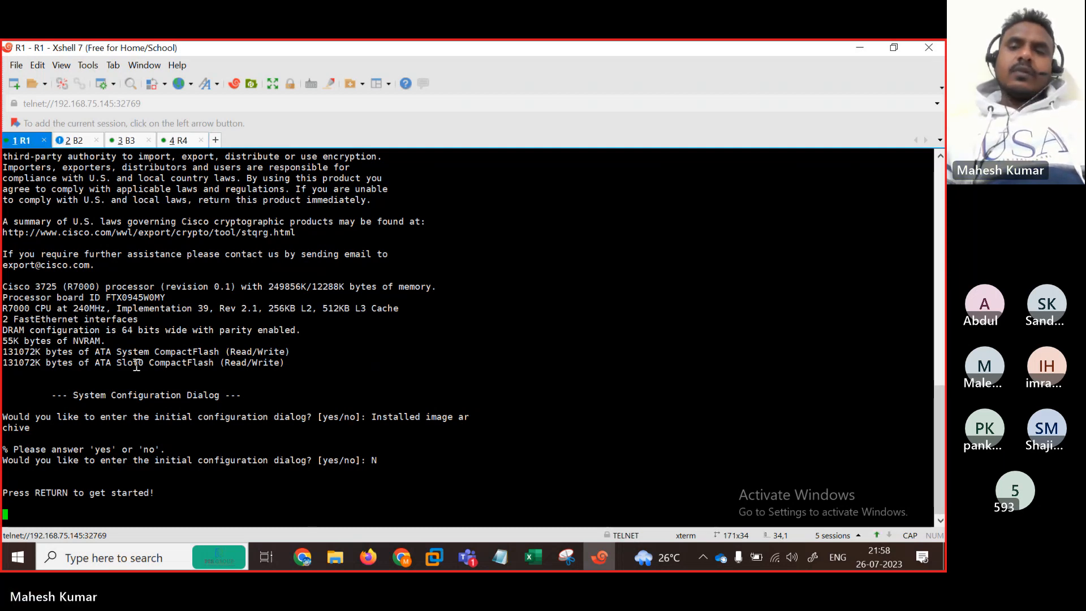
{"action": "left_click", "coordinate": [893, 50]}
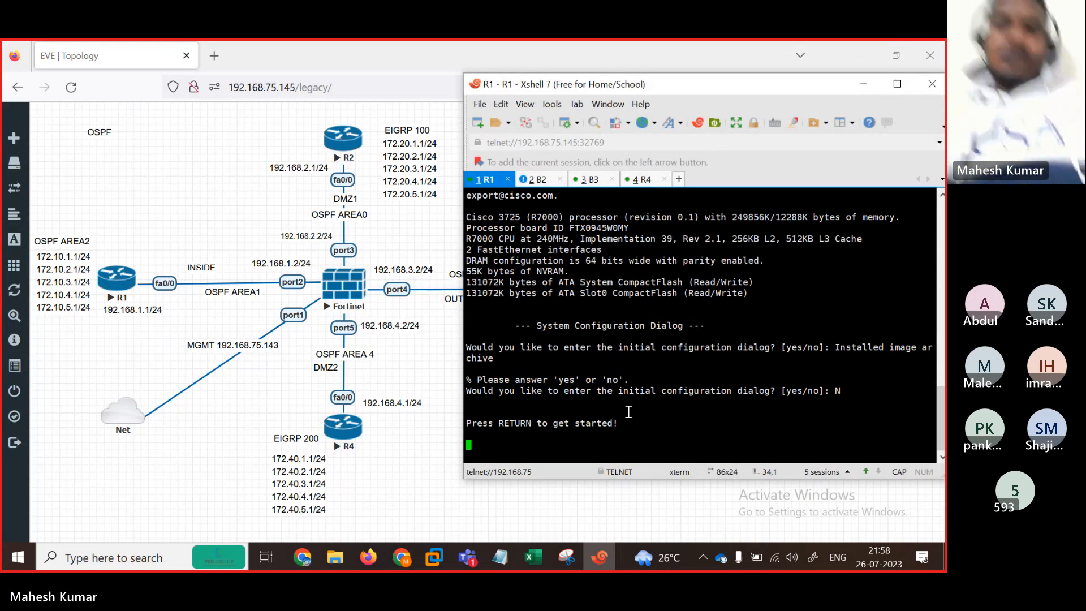
{"action": "key", "text": "Return"}
{"action": "key", "text": "Return"}
{"action": "key", "text": "Return"}
{"action": "key", "text": "Return"}
{"action": "key", "text": "Return"}
{"action": "key", "text": "Return"}
{"action": "key", "text": "Return"}
{"action": "key", "text": "Return"}
{"action": "key", "text": "Return"}
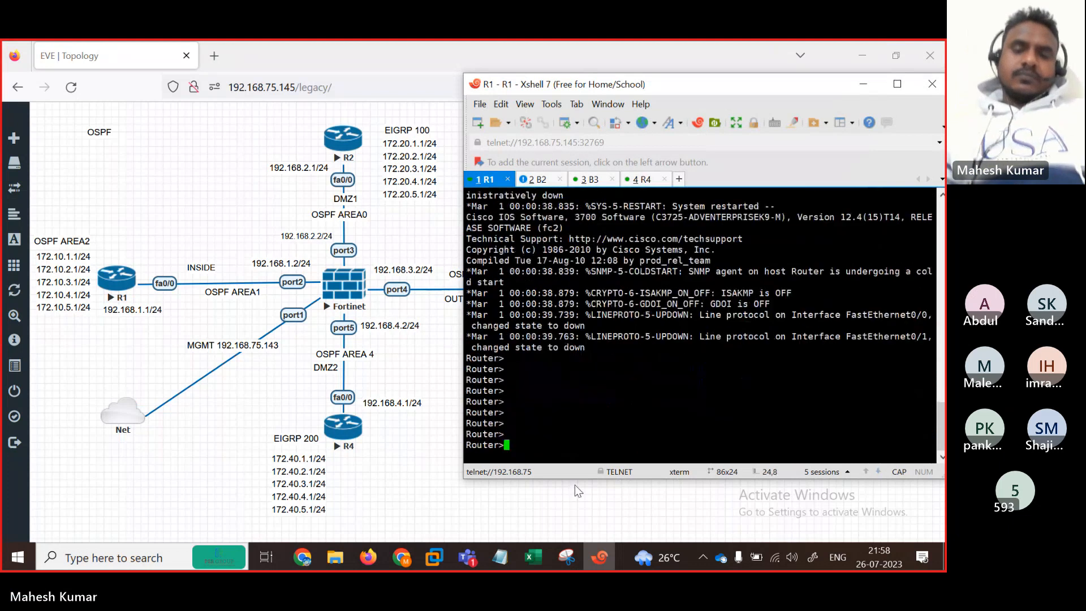
Step: Enter global configuration mode on R1 with enable and configure terminal
{"action": "key", "text": "Return"}
{"action": "key", "text": "Return"}
{"action": "key", "text": "Return"}
{"action": "type", "text": "en"}
{"action": "key", "text": "Return"}
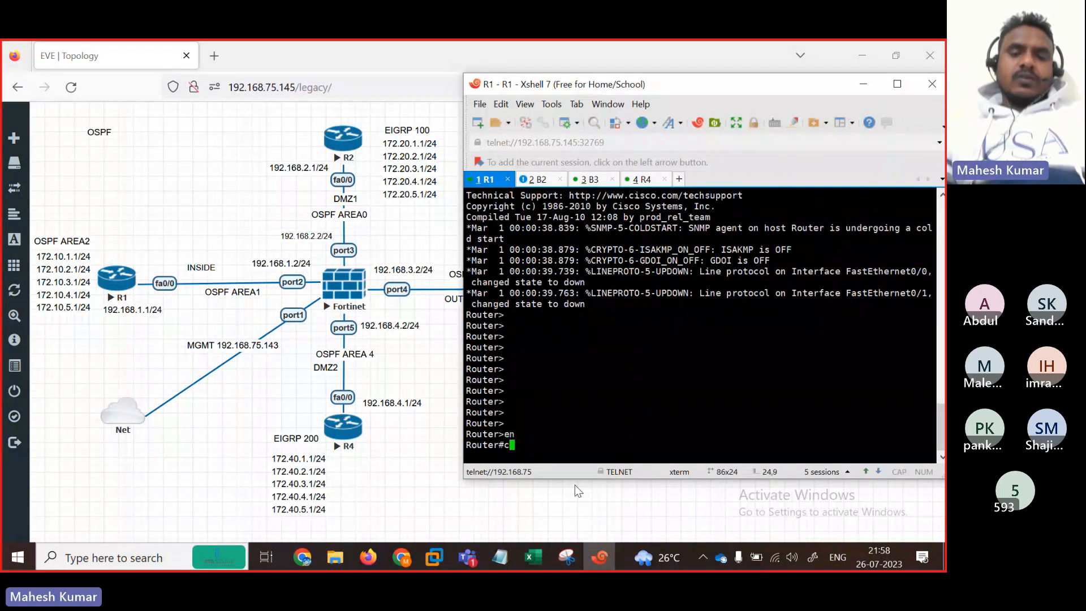
{"action": "type", "text": "con"}
{"action": "key", "text": "Tab"}
{"action": "type", "text": "f"}
{"action": "key", "text": "Tab"}
{"action": "type", "text": "ter"}
{"action": "key", "text": "Tab"}
{"action": "key", "text": "Return"}
Step: Assign 192.168.1.1 255.255.255.0 to FastEthernet0/0 and bring it up with no shutdown
{"action": "type", "text": "in"}
{"action": "key", "text": "Tab"}
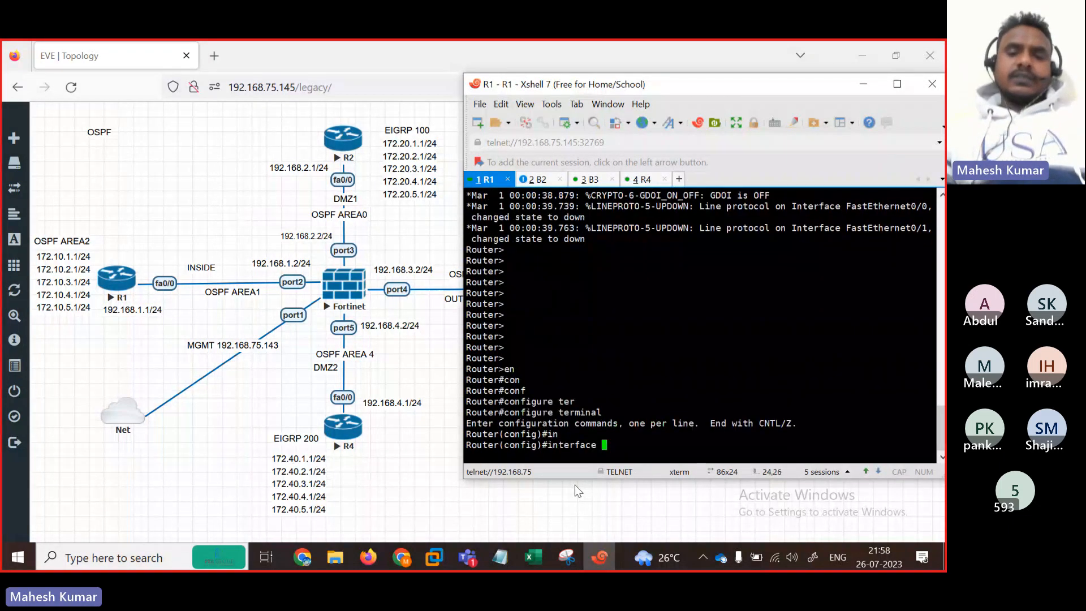
{"action": "type", "text": "fas"}
{"action": "key", "text": "Tab"}
{"action": "type", "text": "0/0"}
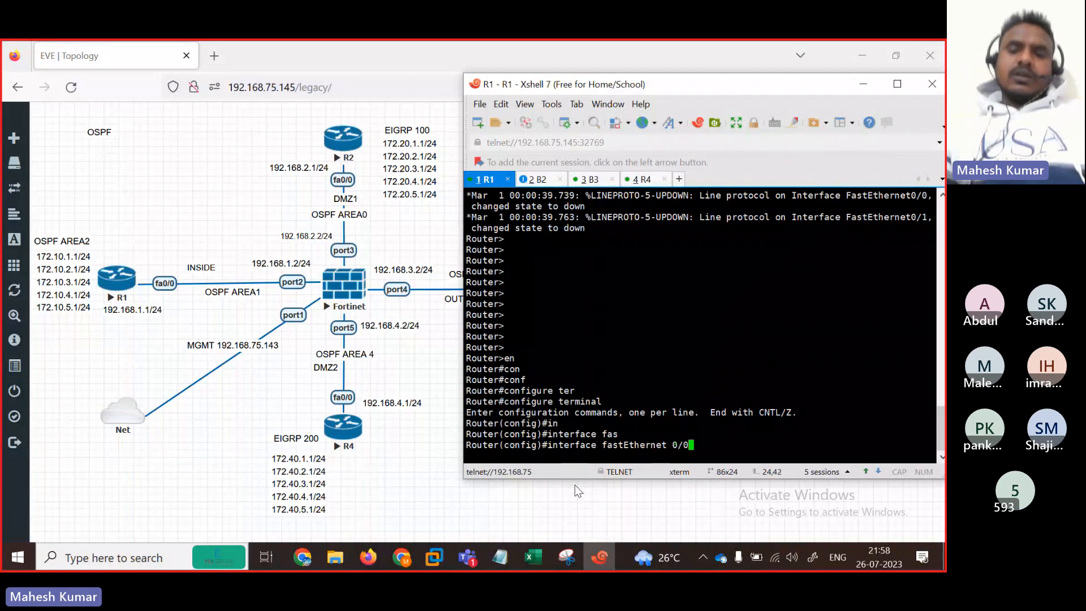
{"action": "key", "text": "Return"}
{"action": "type", "text": "ip add"}
{"action": "key", "text": "Tab"}
{"action": "type", "text": "192.168"}
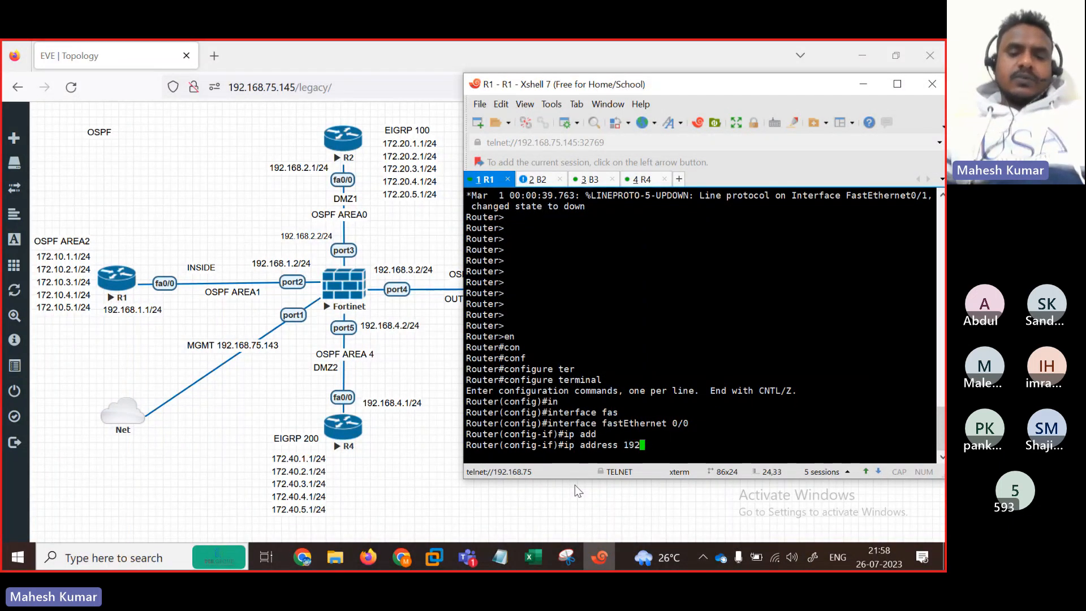
{"action": "type", "text": "1 "}
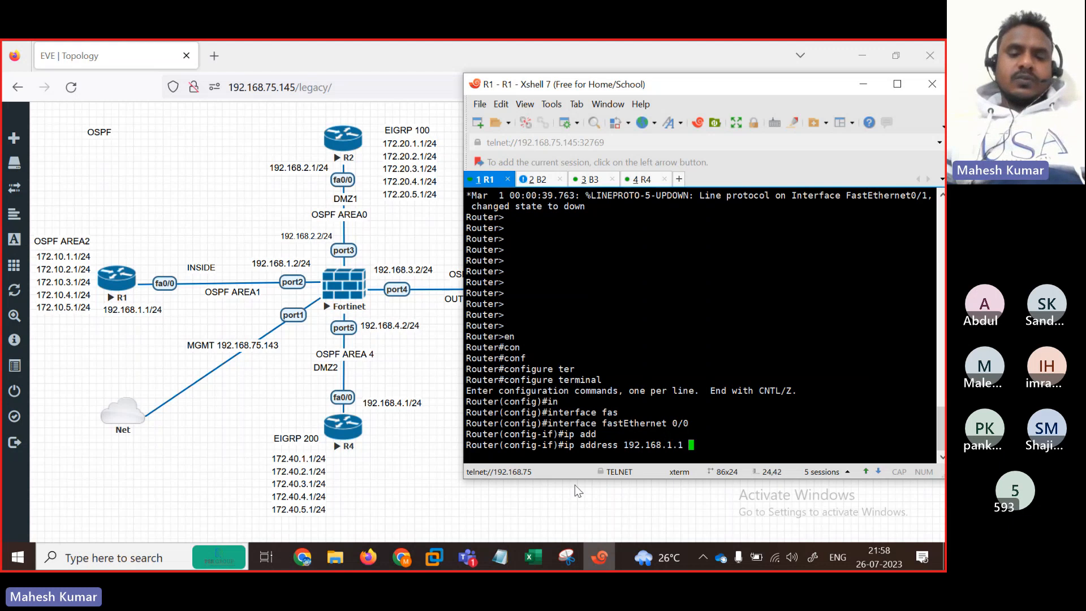
{"action": "type", "text": "255.255.255.0"}
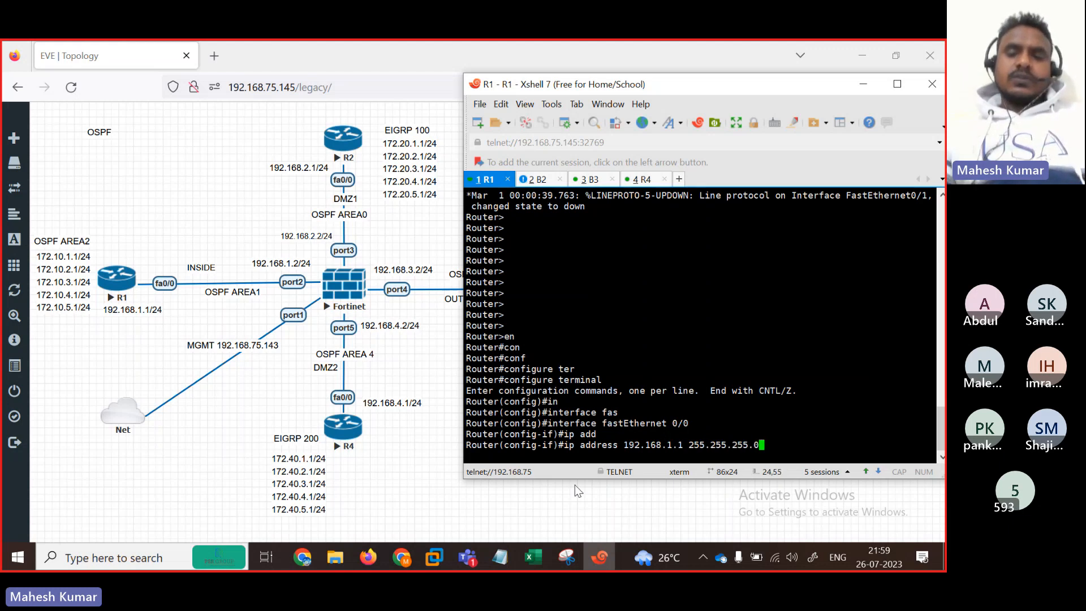
{"action": "key", "text": "Return"}
{"action": "type", "text": "no sh"}
{"action": "key", "text": "Tab"}
{"action": "key", "text": "Return"}
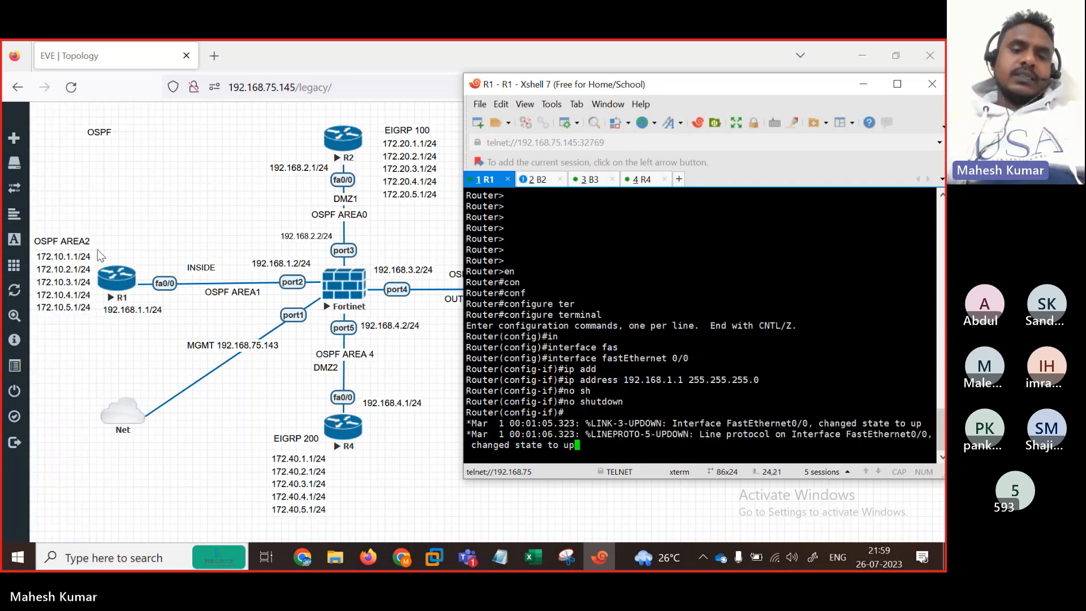
{"action": "key", "text": "Return"}
{"action": "key", "text": "Return"}
{"action": "key", "text": "Return"}
{"action": "key", "text": "Return"}
{"action": "key", "text": "Return"}
{"action": "key", "text": "Return"}
{"action": "key", "text": "Return"}
{"action": "key", "text": "Return"}
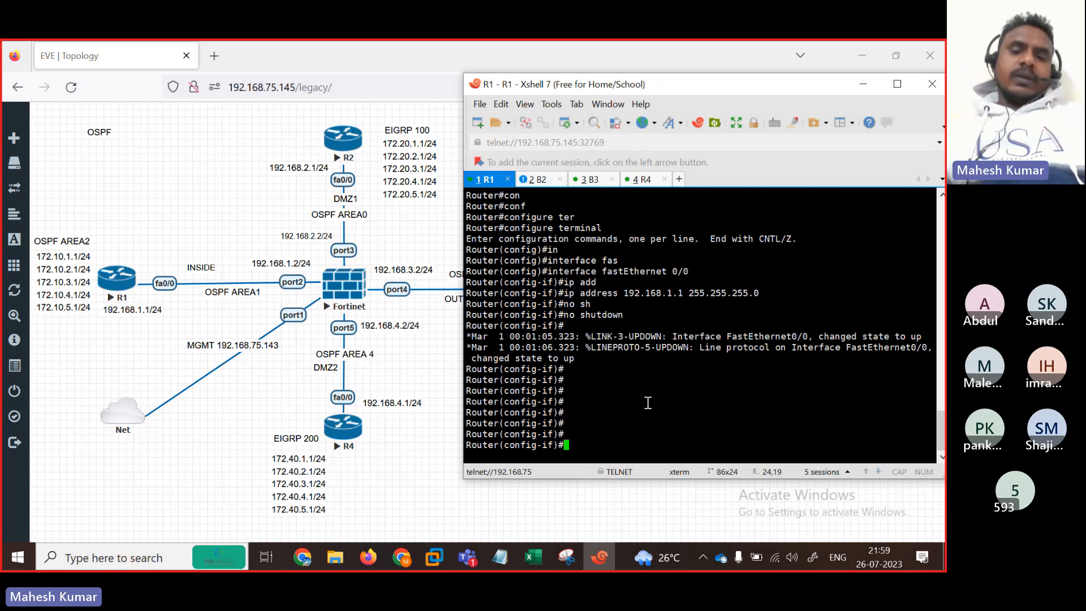
Step: Leave FastEthernet0/0 and create Loopback1 with 172.10.1.1 255.255.255.0
{"action": "type", "text": "int"}
{"action": "key", "text": "Return"}
{"action": "type", "text": "exit"}
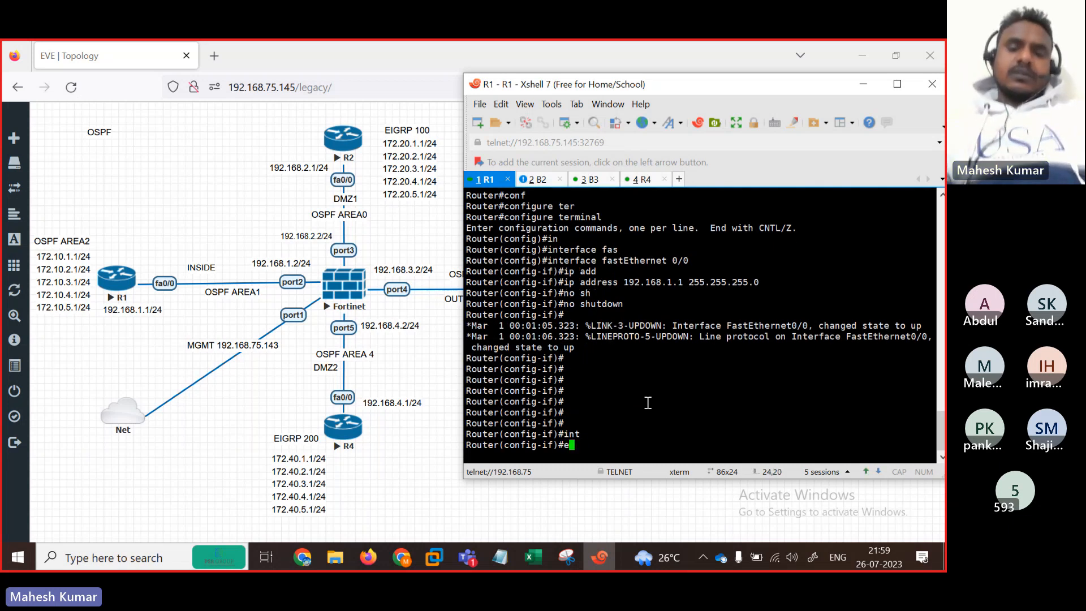
{"action": "key", "text": "Return"}
{"action": "type", "text": "in"}
{"action": "key", "text": "Tab"}
{"action": "type", "text": "lo"}
{"action": "key", "text": "Tab"}
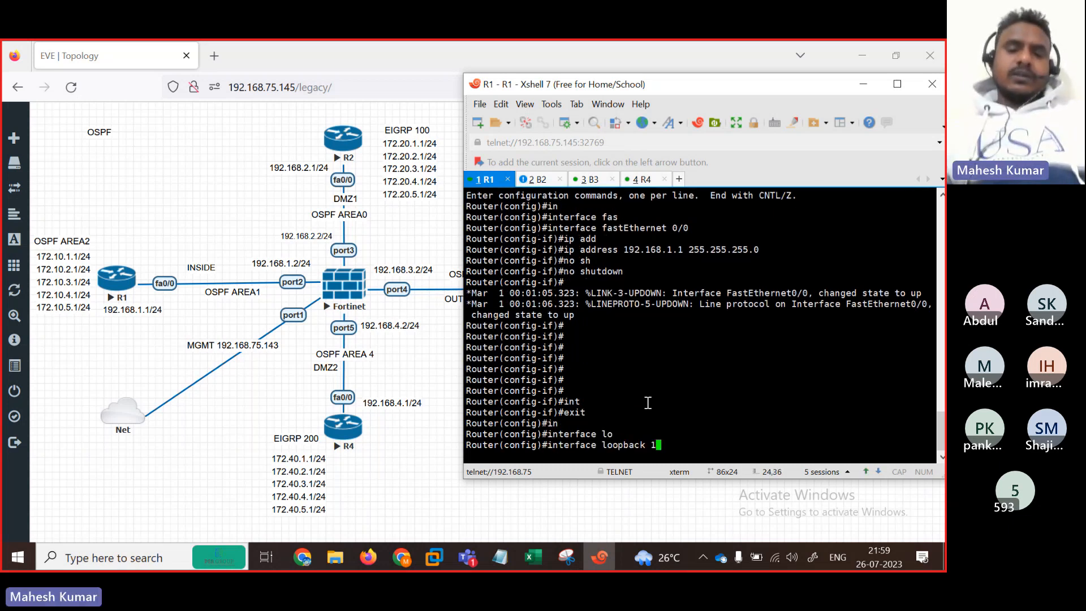
{"action": "type", "text": "1"}
{"action": "key", "text": "Return"}
{"action": "type", "text": "ip add "}
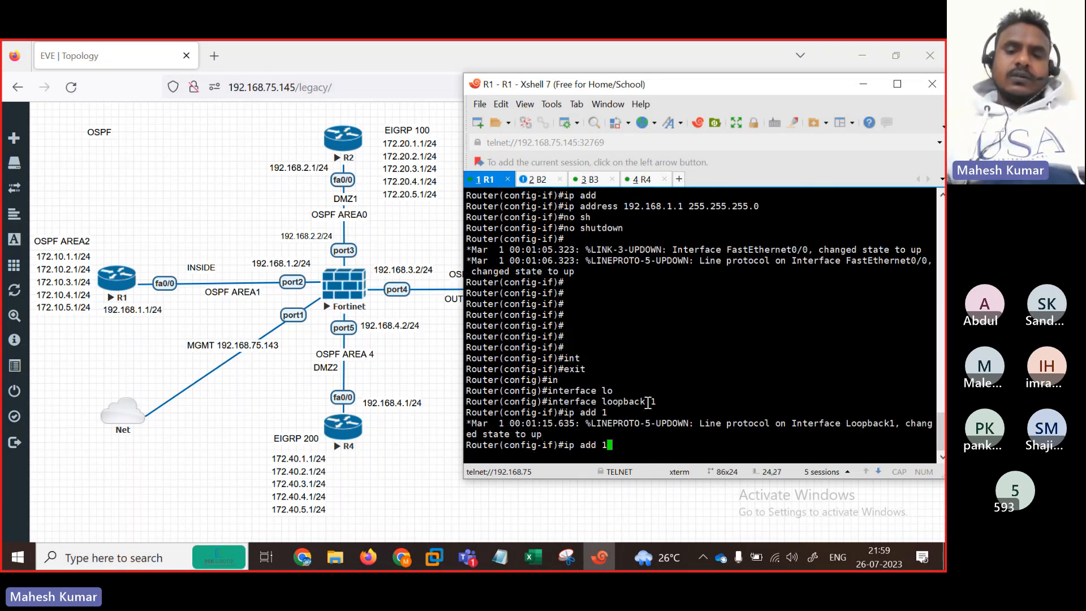
{"action": "type", "text": "172.10"}
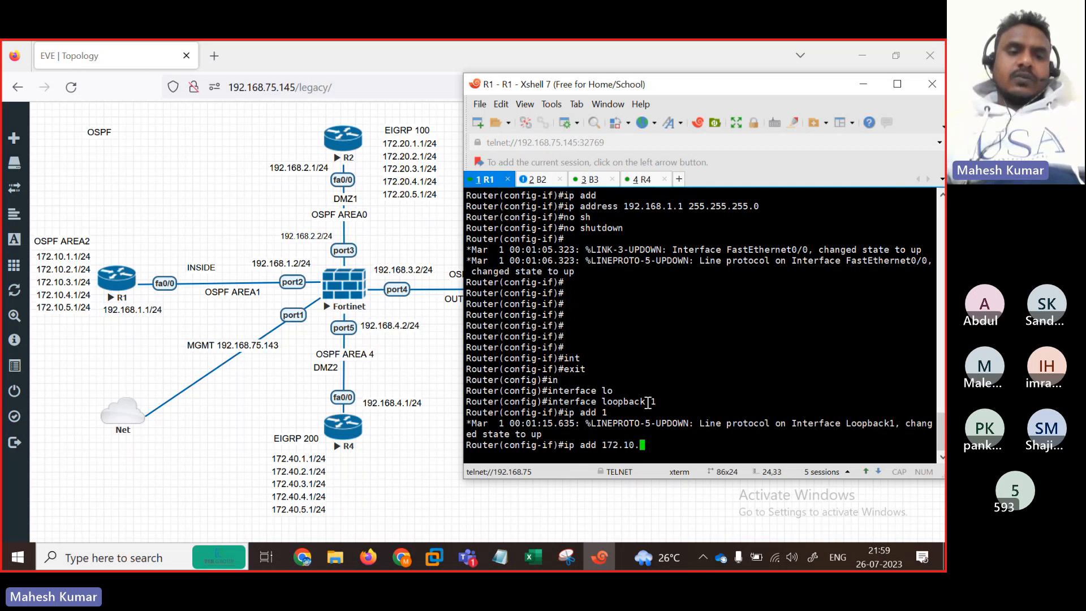
{"action": "type", "text": ".1.1 255.25"}
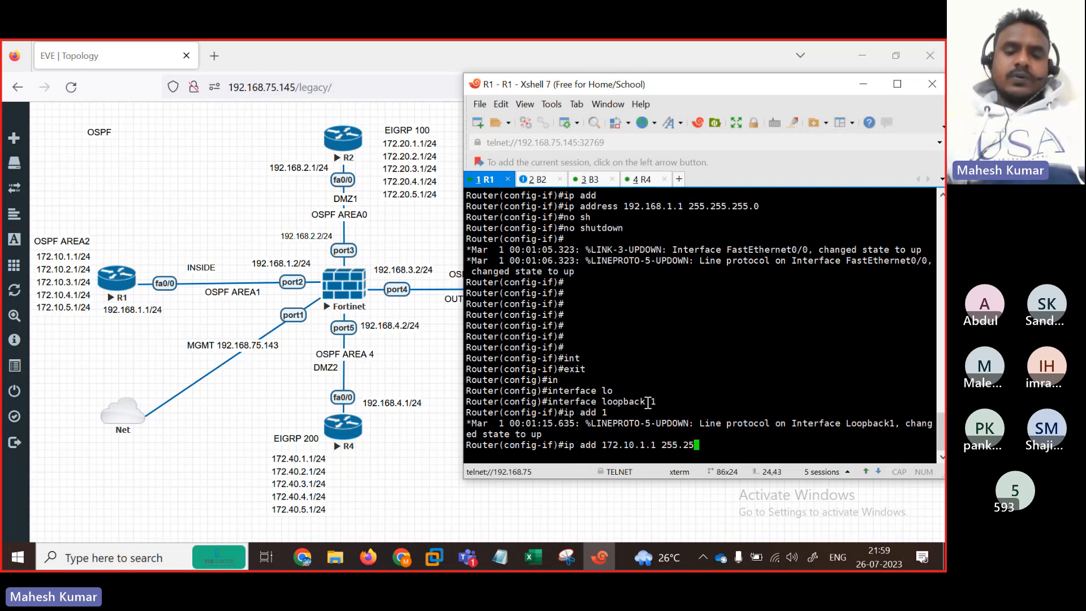
{"action": "type", "text": "5.255.0"}
{"action": "key", "text": "Return"}
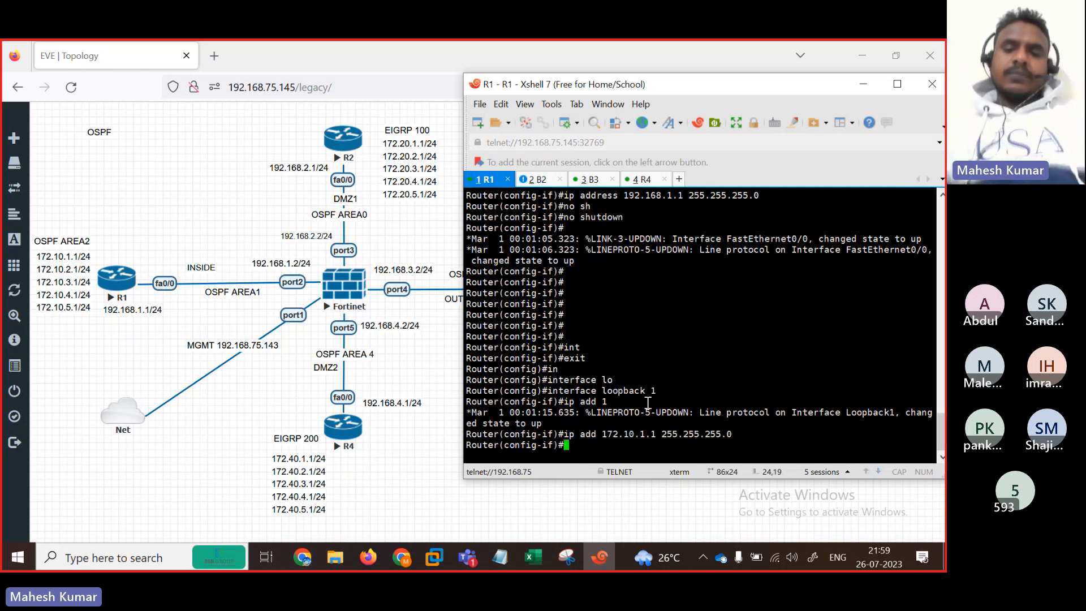
Step: Create Loopback2 and give it 172.10.2.1 255.255.255.0 by editing recalled commands
{"action": "key", "text": "Up"}
{"action": "key", "text": "Up"}
{"action": "key", "text": "Up"}
{"action": "key", "text": "Return"}
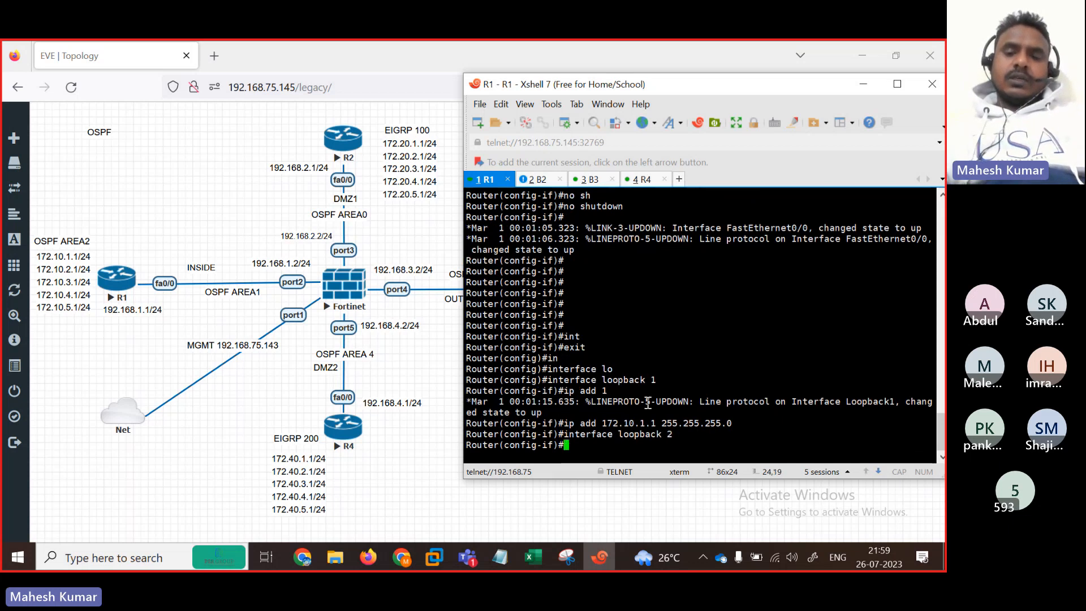
{"action": "key", "text": "Up"}
{"action": "key", "text": "Up"}
{"action": "key", "text": "Left"}
{"action": "key", "text": "Left"}
{"action": "key", "text": "Left"}
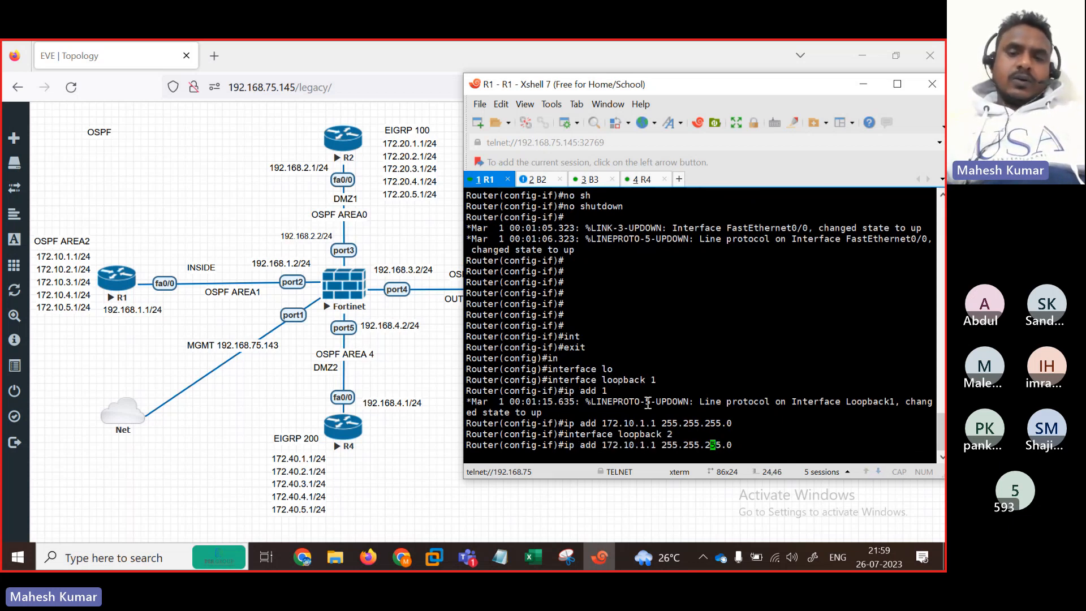
{"action": "key", "text": "Return"}
{"action": "key", "text": "Up"}
{"action": "key", "text": "Left"}
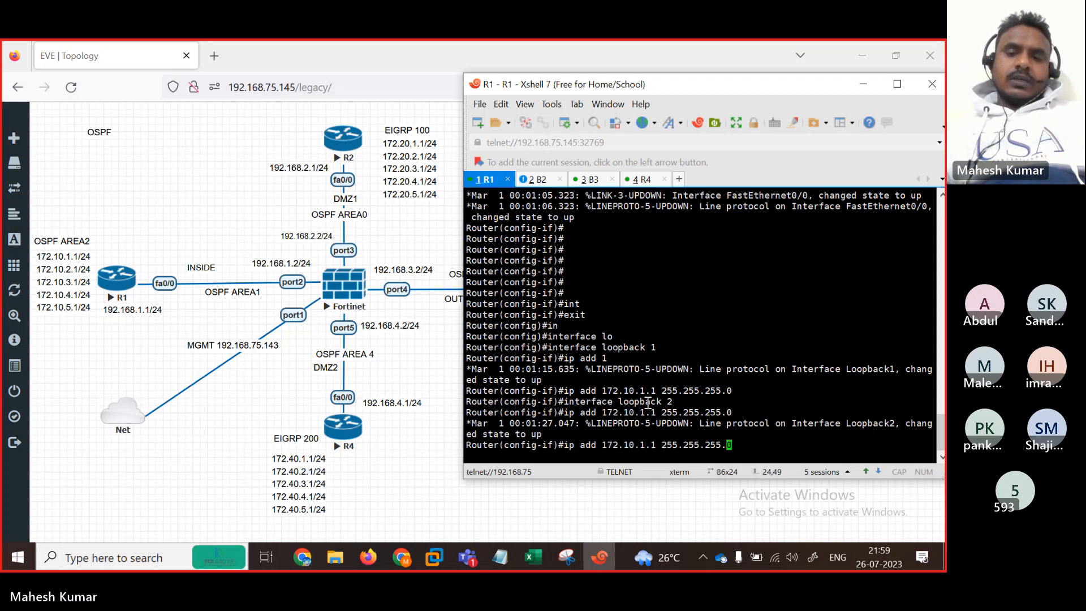
{"action": "key", "text": "Left"}
{"action": "key", "text": "Left"}
{"action": "key", "text": "Left"}
{"action": "key", "text": "Left"}
{"action": "key", "text": "Left"}
{"action": "key", "text": "Left"}
{"action": "key", "text": "Left"}
{"action": "key", "text": "Left"}
{"action": "key", "text": "Left"}
{"action": "key", "text": "Left"}
{"action": "key", "text": "Left"}
{"action": "key", "text": "Left"}
{"action": "key", "text": "Left"}
{"action": "key", "text": "Left"}
{"action": "key", "text": "Left"}
{"action": "key", "text": "Left"}
{"action": "key", "text": "Left"}
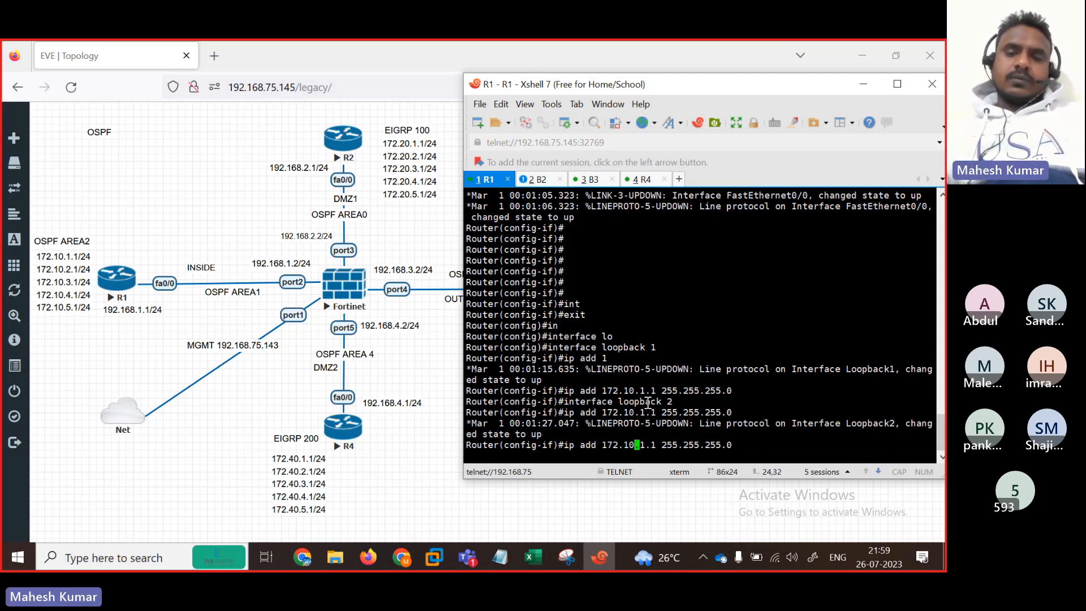
{"action": "key", "text": "Right"}
{"action": "key", "text": "Right"}
{"action": "key", "text": "BackSpace"}
{"action": "type", "text": "2"}
{"action": "key", "text": "Return"}
{"action": "key", "text": "Return"}
{"action": "key", "text": "Return"}
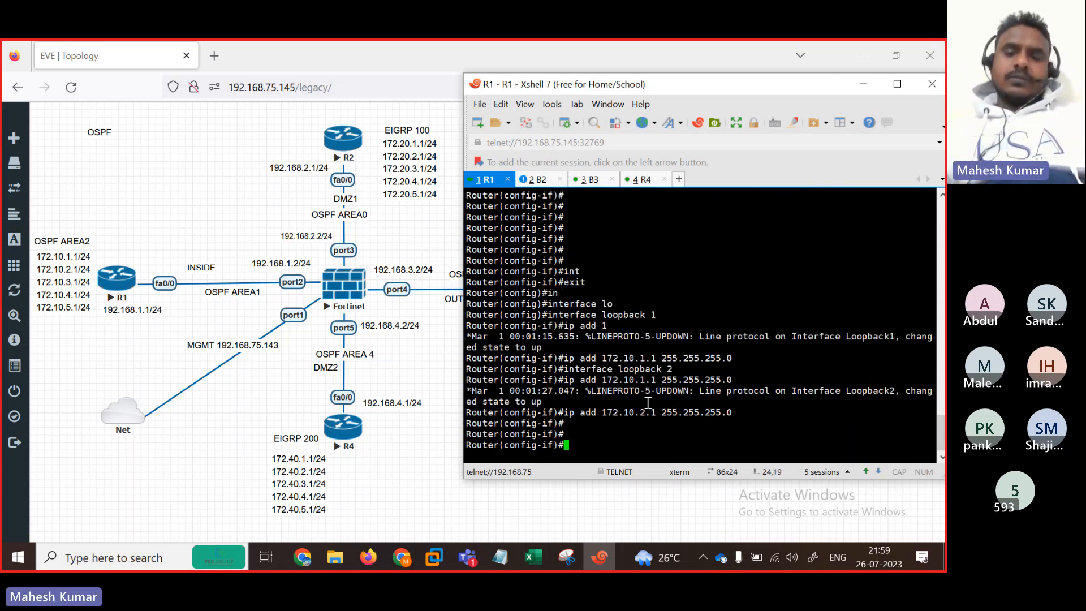
{"action": "key", "text": "Return"}
{"action": "key", "text": "Return"}
{"action": "key", "text": "Return"}
Step: Create Loopback3 and give it 172.10.3.1 255.255.255.0
{"action": "key", "text": "Up"}
{"action": "key", "text": "Up"}
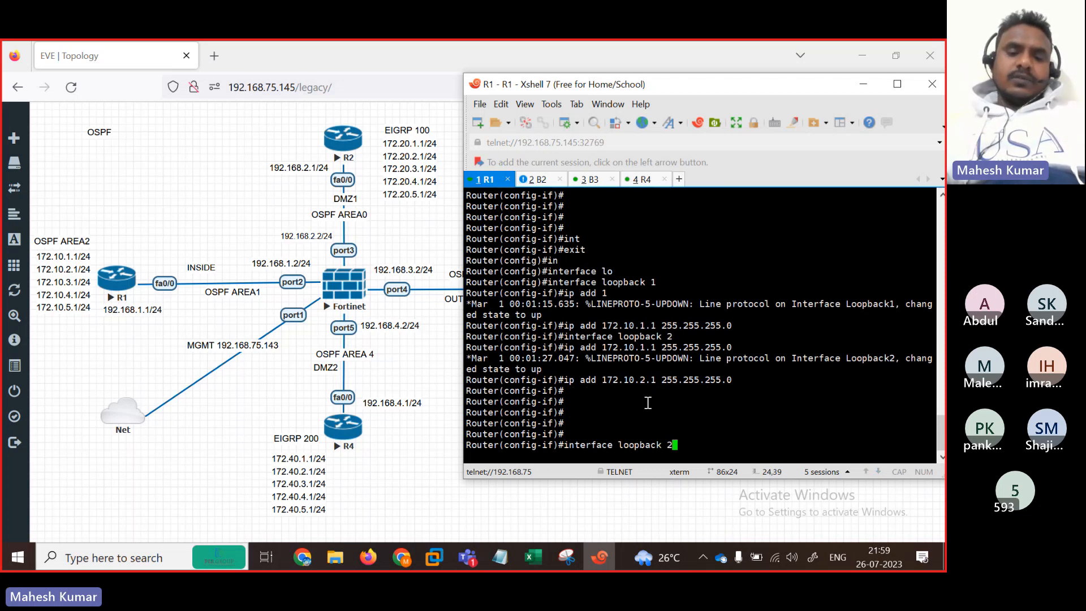
{"action": "type", "text": "3"}
{"action": "key", "text": "Return"}
{"action": "key", "text": "Return"}
{"action": "key", "text": "Return"}
{"action": "key", "text": "Return"}
{"action": "key", "text": "Return"}
{"action": "key", "text": "Return"}
{"action": "key", "text": "Return"}
{"action": "key", "text": "Return"}
{"action": "key", "text": "Return"}
{"action": "key", "text": "Return"}
{"action": "key", "text": "Return"}
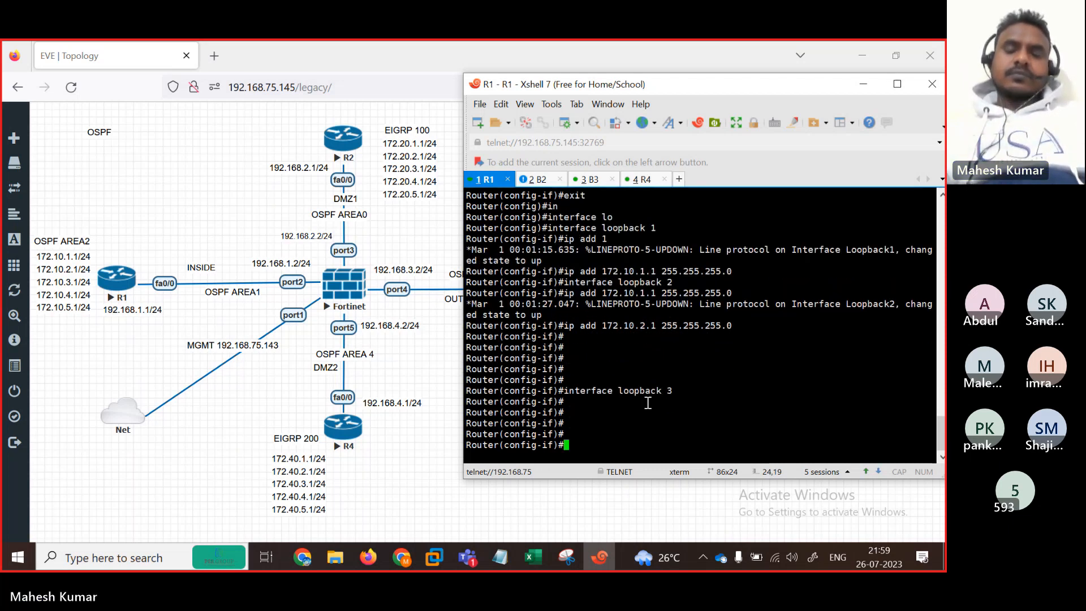
{"action": "key", "text": "Up"}
{"action": "key", "text": "Up"}
{"action": "key", "text": "Return"}
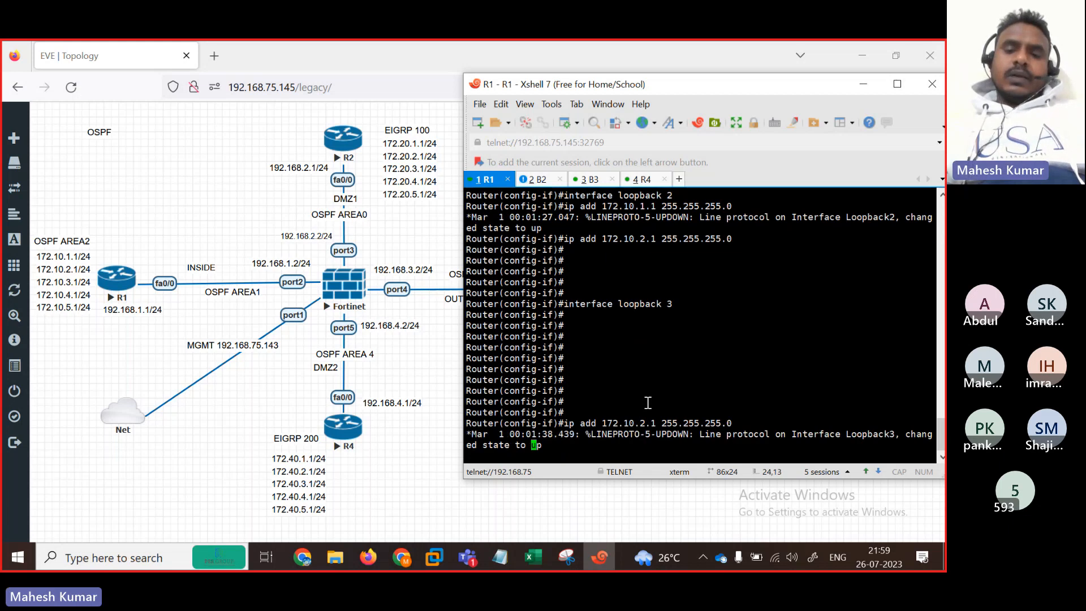
{"action": "key", "text": "Up"}
{"action": "key", "text": "Left"}
{"action": "key", "text": "Left"}
{"action": "key", "text": "Left"}
{"action": "key", "text": "Left"}
{"action": "key", "text": "Left"}
{"action": "key", "text": "Left"}
{"action": "key", "text": "Left"}
{"action": "key", "text": "Left"}
{"action": "key", "text": "Left"}
{"action": "key", "text": "Left"}
{"action": "key", "text": "Left"}
{"action": "key", "text": "Left"}
{"action": "key", "text": "Left"}
{"action": "key", "text": "Left"}
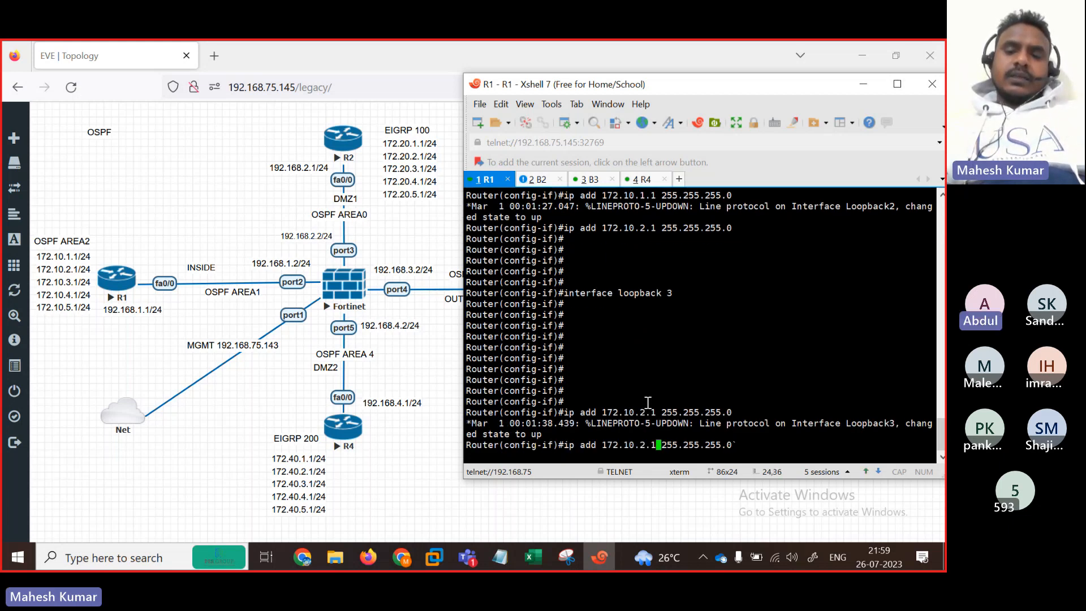
{"action": "key", "text": "BackSpace"}
{"action": "type", "text": "3"}
{"action": "key", "text": "Return"}
{"action": "key", "text": "Return"}
{"action": "key", "text": "Return"}
{"action": "key", "text": "Return"}
{"action": "key", "text": "Return"}
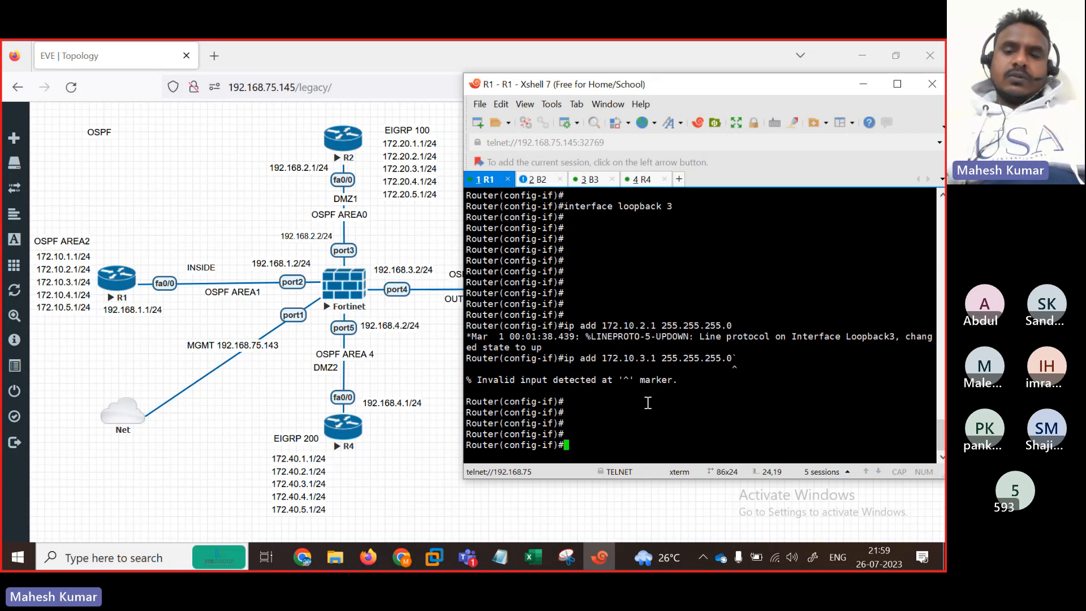
{"action": "key", "text": "Up"}
{"action": "key", "text": "BackSpace"}
{"action": "key", "text": "Return"}
{"action": "key", "text": "Return"}
{"action": "key", "text": "Return"}
{"action": "key", "text": "Return"}
{"action": "key", "text": "Return"}
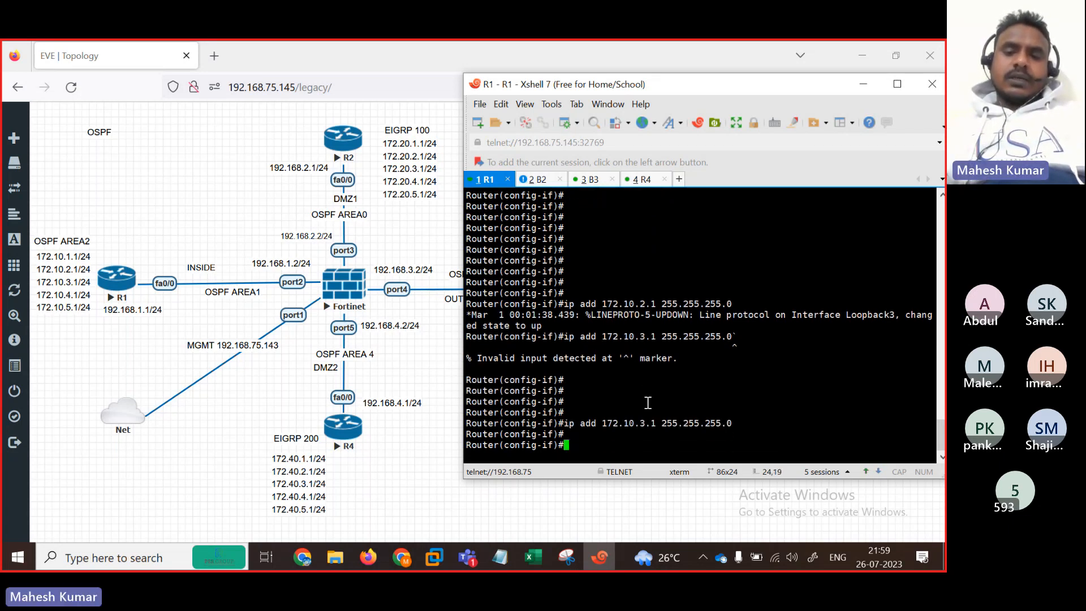
Step: Create Loopback4 and give it 172.10.4.1 255.255.255.0
{"action": "key", "text": "Up"}
{"action": "key", "text": "Up"}
{"action": "key", "text": "Up"}
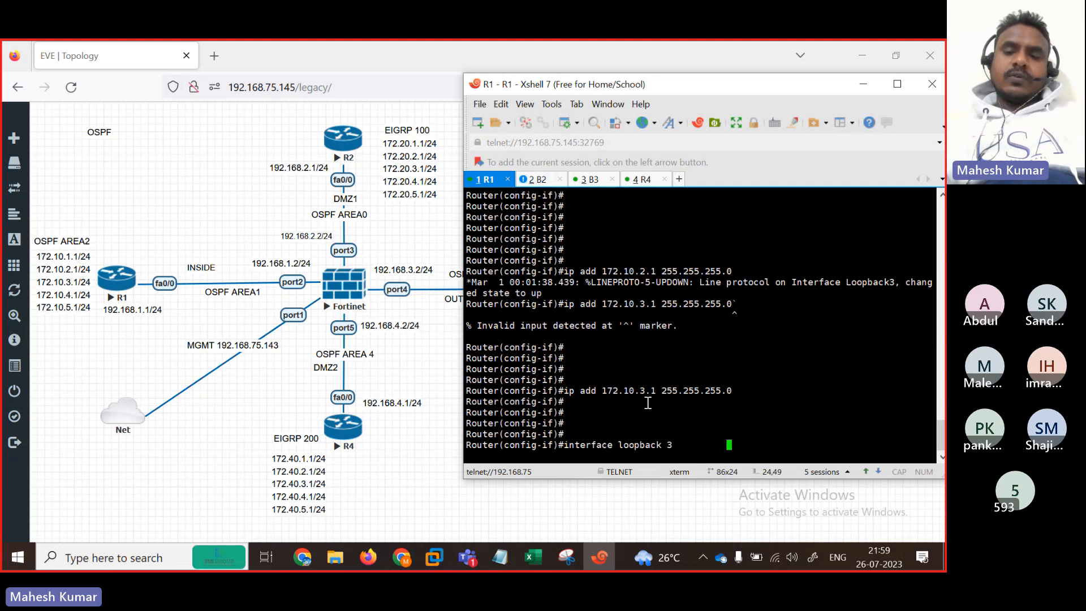
{"action": "key", "text": "BackSpace"}
{"action": "type", "text": "4"}
{"action": "key", "text": "Return"}
{"action": "key", "text": "Return"}
{"action": "key", "text": "Return"}
{"action": "key", "text": "Return"}
{"action": "key", "text": "Return"}
{"action": "key", "text": "Return"}
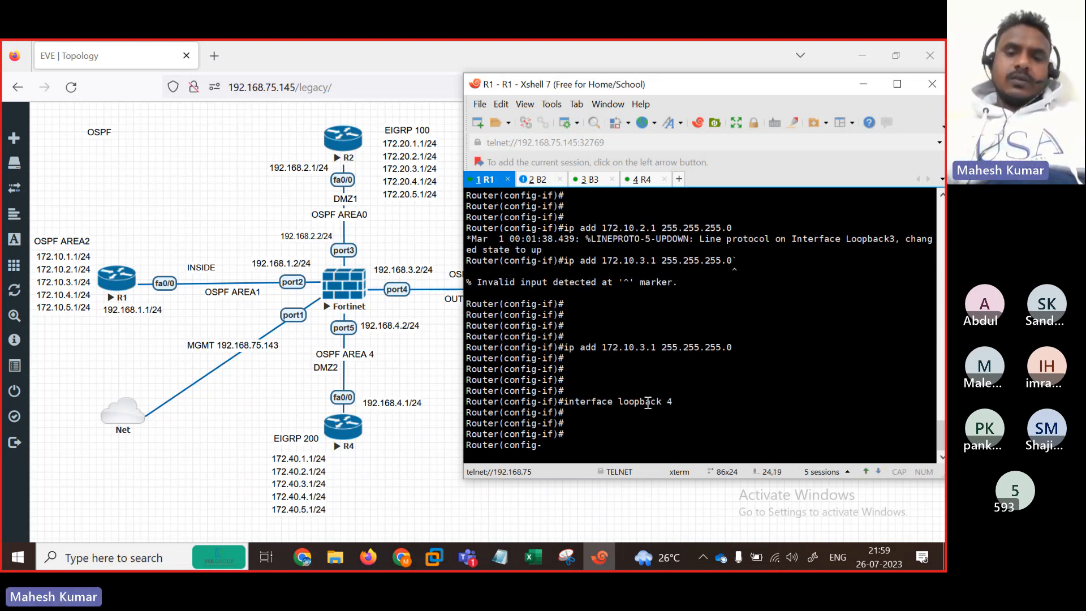
{"action": "key", "text": "Up"}
{"action": "key", "text": "Up"}
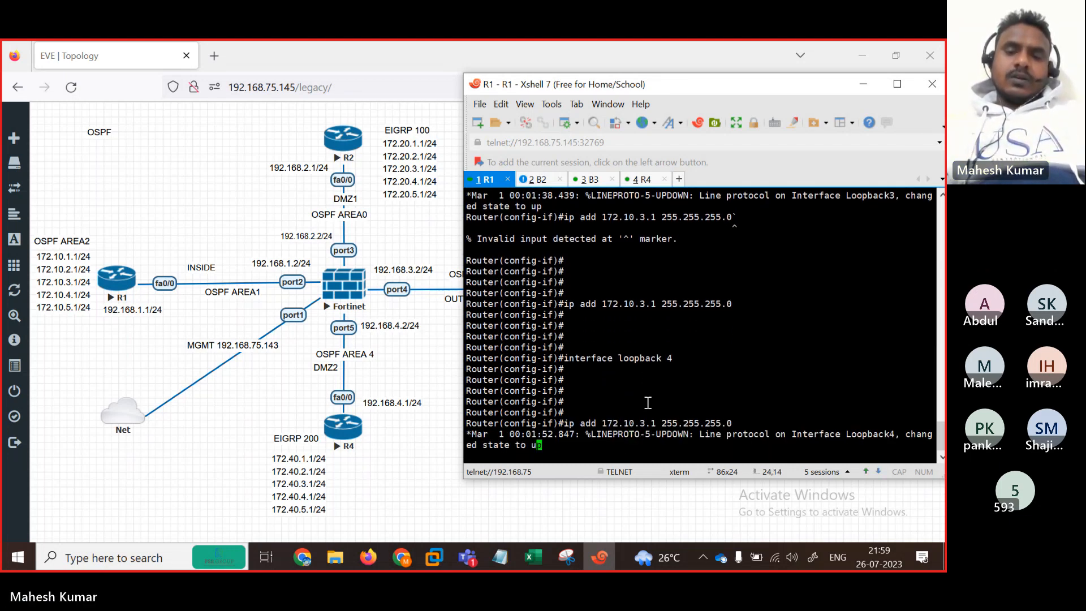
{"action": "key", "text": "Left"}
{"action": "key", "text": "Left"}
{"action": "key", "text": "Left"}
{"action": "key", "text": "Left"}
{"action": "key", "text": "Left"}
{"action": "key", "text": "Left"}
{"action": "key", "text": "Left"}
{"action": "key", "text": "Left"}
{"action": "key", "text": "Left"}
{"action": "key", "text": "Left"}
{"action": "key", "text": "Left"}
{"action": "key", "text": "Left"}
{"action": "key", "text": "Left"}
{"action": "key", "text": "Left"}
{"action": "key", "text": "Left"}
{"action": "key", "text": "Left"}
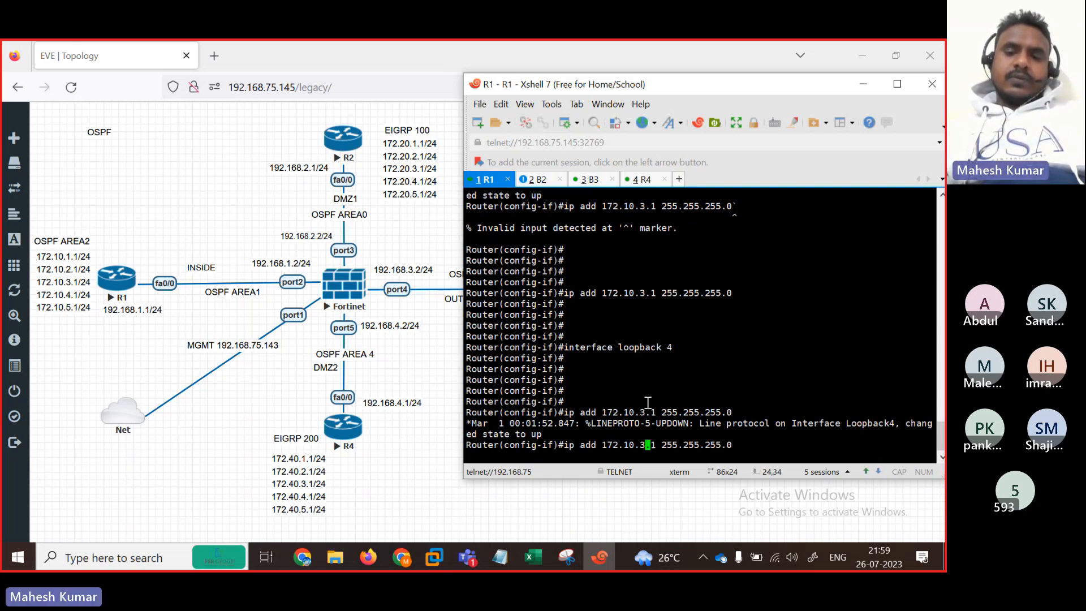
{"action": "key", "text": "BackSpace"}
{"action": "type", "text": "4"}
{"action": "key", "text": "Return"}
{"action": "key", "text": "Return"}
{"action": "key", "text": "Return"}
{"action": "key", "text": "Return"}
{"action": "key", "text": "Return"}
{"action": "key", "text": "Return"}
{"action": "key", "text": "Return"}
{"action": "key", "text": "Return"}
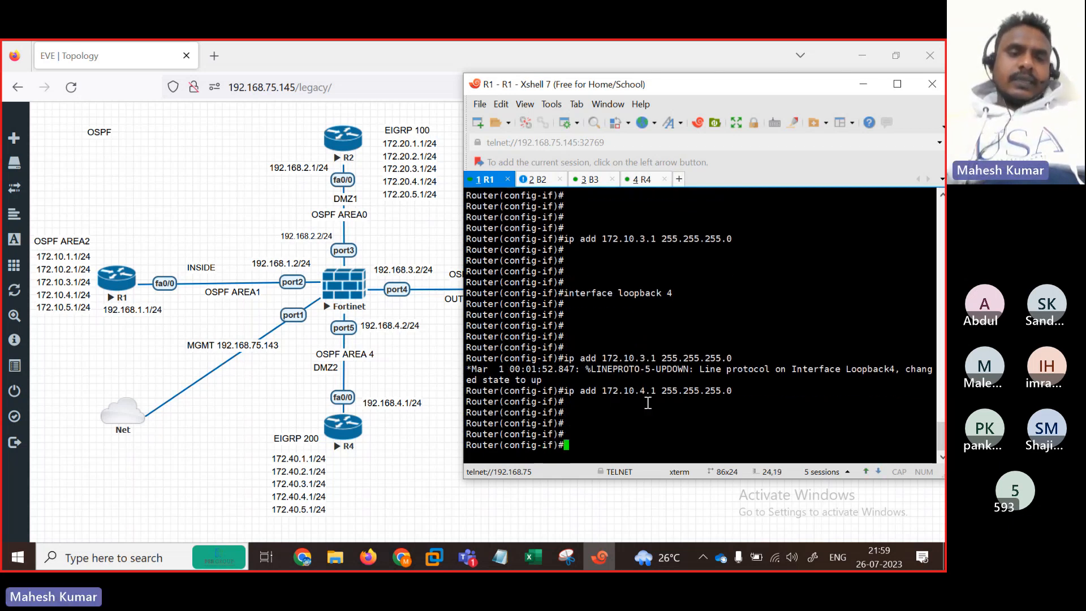
Step: Create Loopback5 and give it 172.10.5.1 255.255.255.0
{"action": "key", "text": "Up"}
{"action": "key", "text": "Up"}
{"action": "key", "text": "Up"}
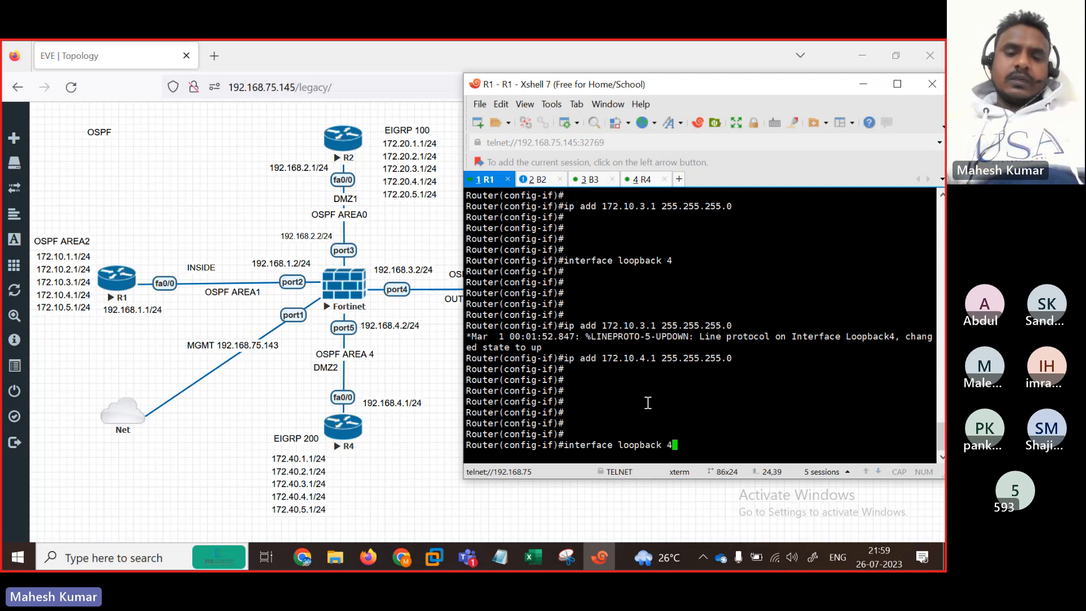
{"action": "key", "text": "BackSpace"}
{"action": "type", "text": "5"}
{"action": "key", "text": "Return"}
{"action": "key", "text": "Return"}
{"action": "key", "text": "Return"}
{"action": "key", "text": "Return"}
{"action": "key", "text": "Return"}
{"action": "key", "text": "Return"}
{"action": "key", "text": "Return"}
{"action": "key", "text": "Return"}
{"action": "key", "text": "Return"}
{"action": "key", "text": "Return"}
{"action": "key", "text": "Return"}
{"action": "key", "text": "Return"}
{"action": "key", "text": "Return"}
{"action": "key", "text": "Return"}
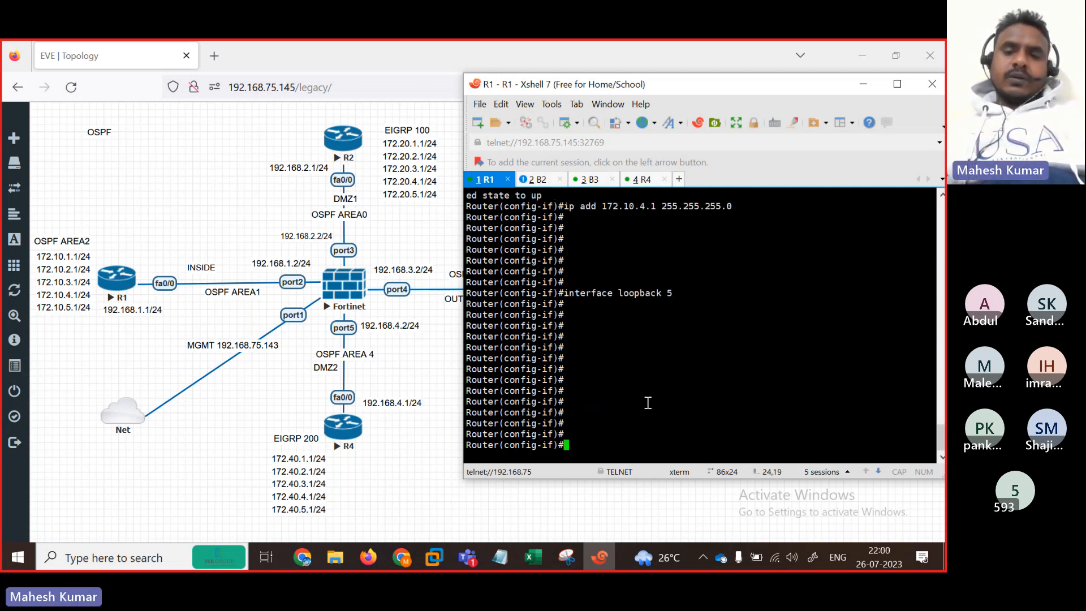
{"action": "key", "text": "Up"}
{"action": "key", "text": "Up"}
{"action": "key", "text": "Left"}
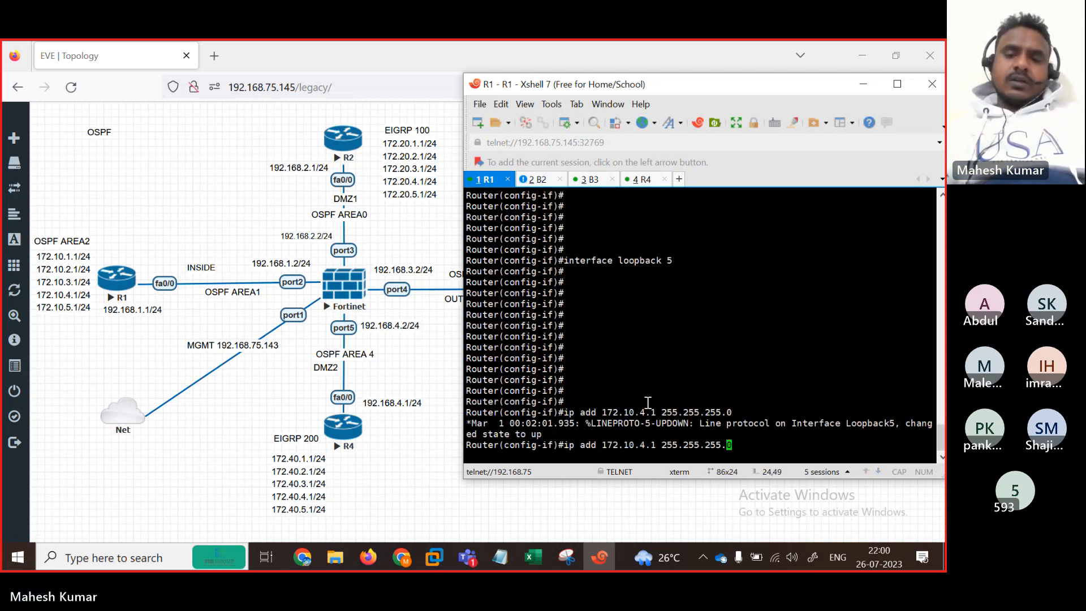
{"action": "key", "text": "Left"}
{"action": "key", "text": "Left"}
{"action": "key", "text": "Left"}
{"action": "key", "text": "Left"}
{"action": "key", "text": "Left"}
{"action": "key", "text": "Left"}
{"action": "key", "text": "Left"}
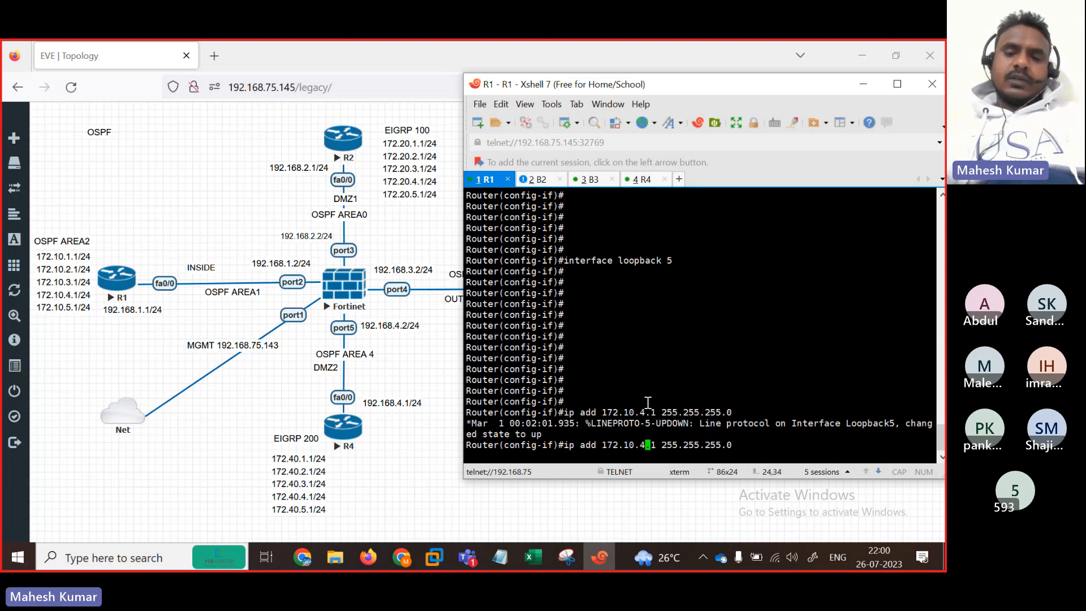
{"action": "key", "text": "BackSpace"}
{"action": "type", "text": "5"}
{"action": "key", "text": "Return"}
{"action": "key", "text": "Return"}
{"action": "key", "text": "Return"}
{"action": "key", "text": "Return"}
{"action": "key", "text": "Return"}
{"action": "key", "text": "Return"}
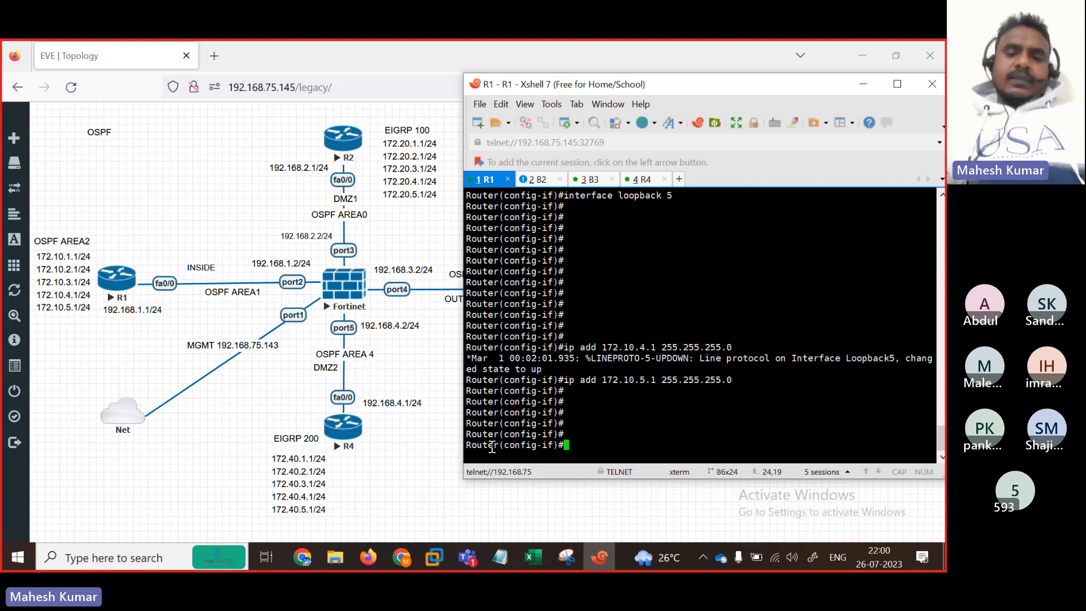
{"action": "key", "text": "Return"}
{"action": "key", "text": "Return"}
{"action": "key", "text": "Return"}
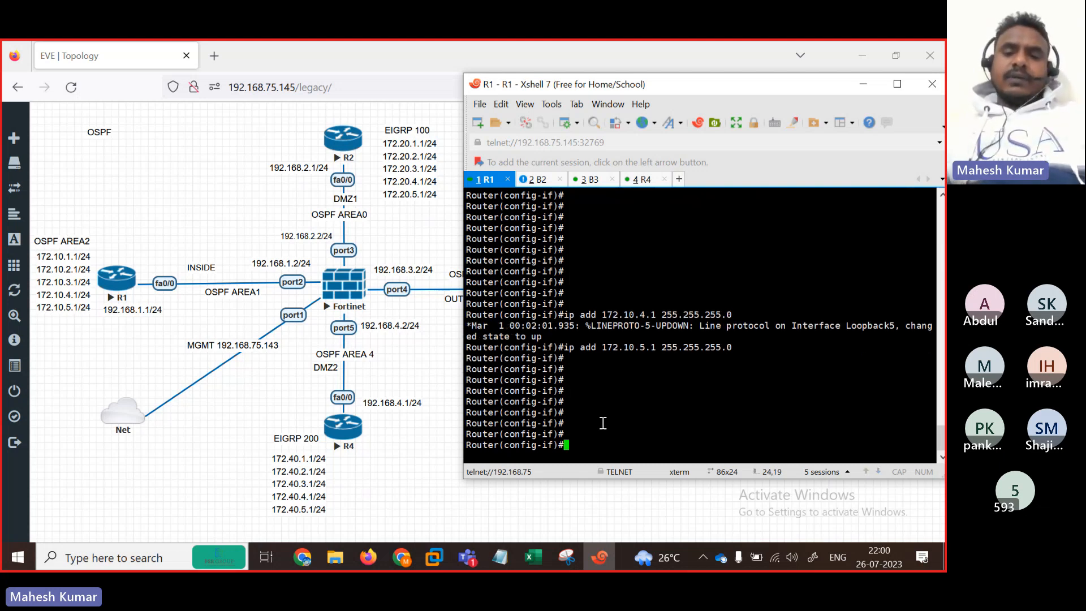
Step: Run end, then show ip interface brief to confirm FastEthernet0/0 at 192.168.1.1 and Loopback1–5 up
{"action": "type", "text": "end"}
{"action": "key", "text": "Return"}
{"action": "key", "text": "Return"}
{"action": "type", "text": "sh"}
{"action": "key", "text": "Tab"}
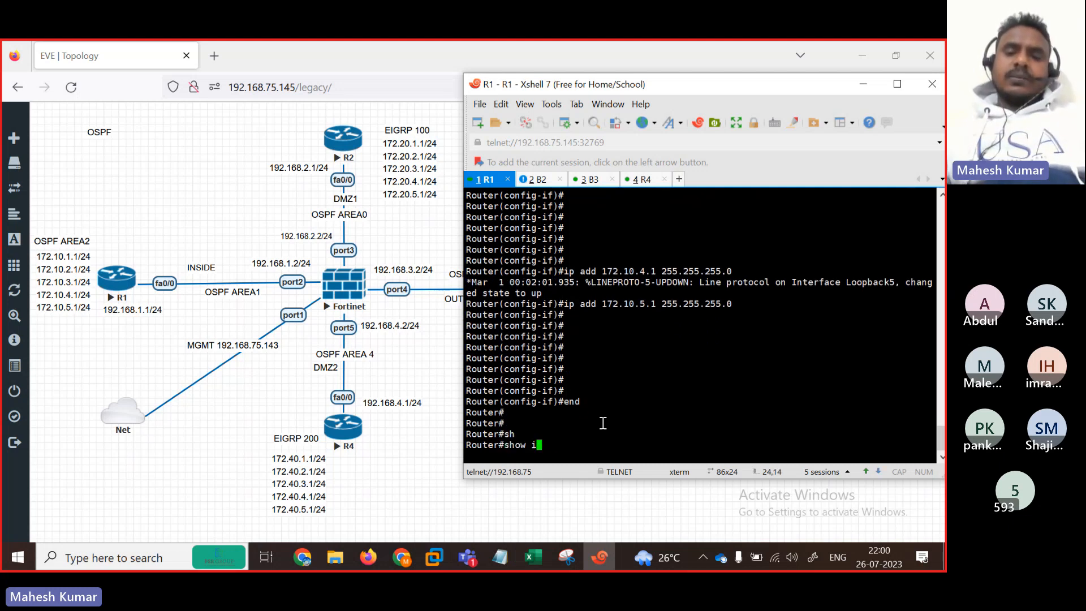
{"action": "type", "text": "ip int"}
{"action": "key", "text": "Tab"}
{"action": "type", "text": "br"}
{"action": "key", "text": "Tab"}
{"action": "key", "text": "Return"}
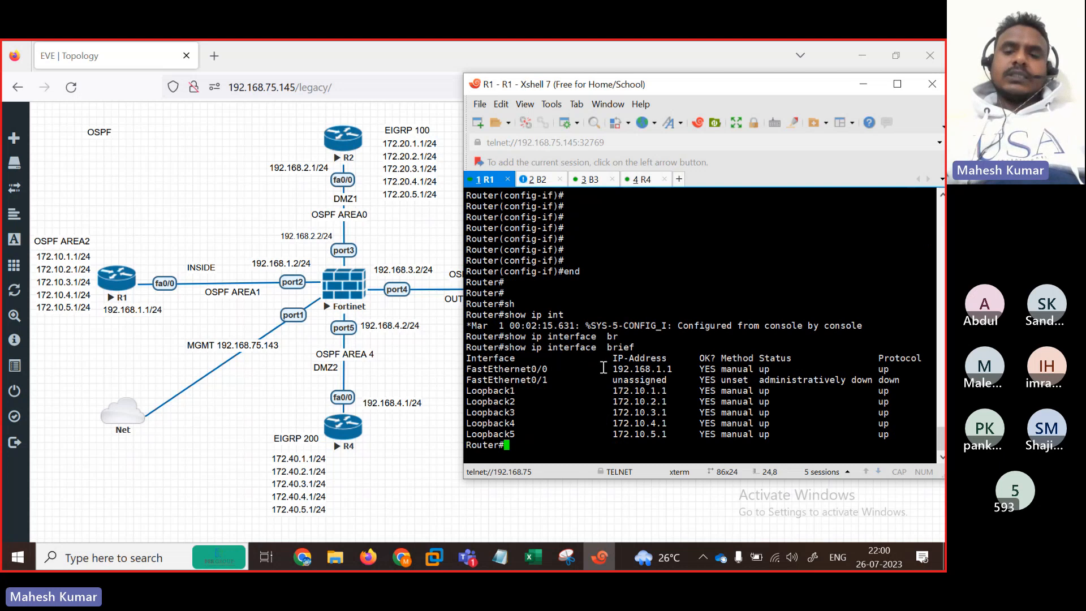
{"action": "left_click_drag", "start_coordinate": [602, 369], "coordinate": [672, 368]}
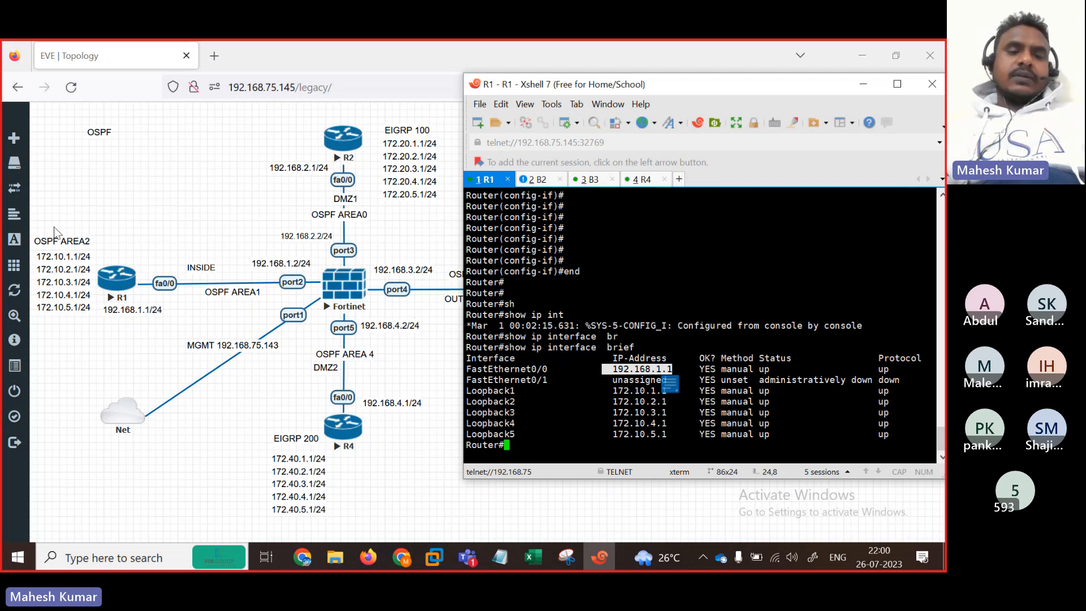
Step: In the maximized OSPF notes, add a blank line after the R1 heading and select R2's interface block
{"action": "left_click", "coordinate": [505, 558]}
{"action": "left_click", "coordinate": [428, 151]}
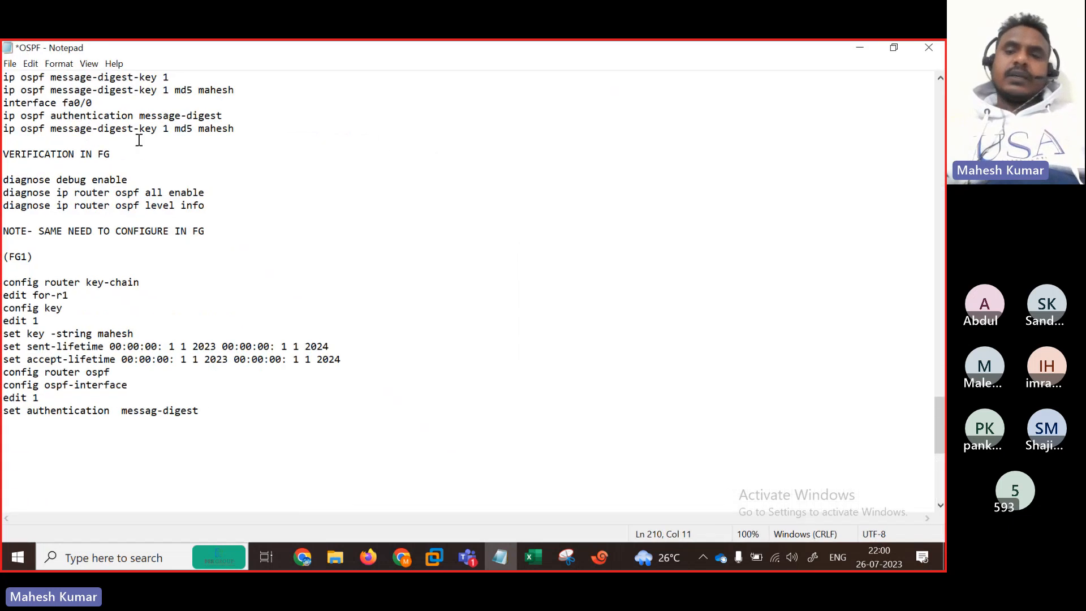
{"action": "left_click_drag", "start_coordinate": [939, 425], "coordinate": [930, 112]}
{"action": "left_click", "coordinate": [43, 78]}
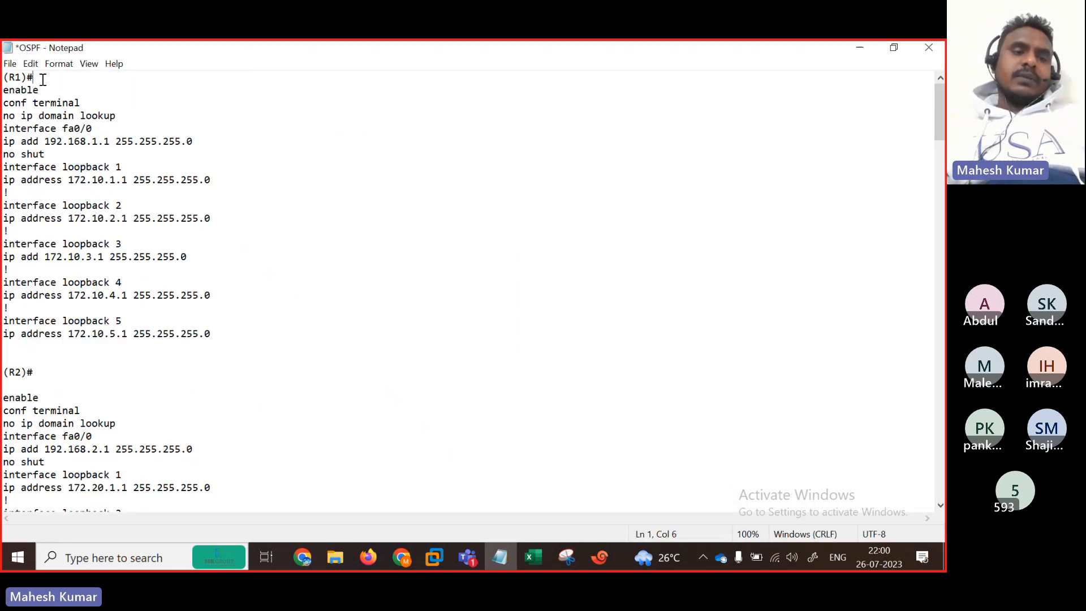
{"action": "key", "text": "Return"}
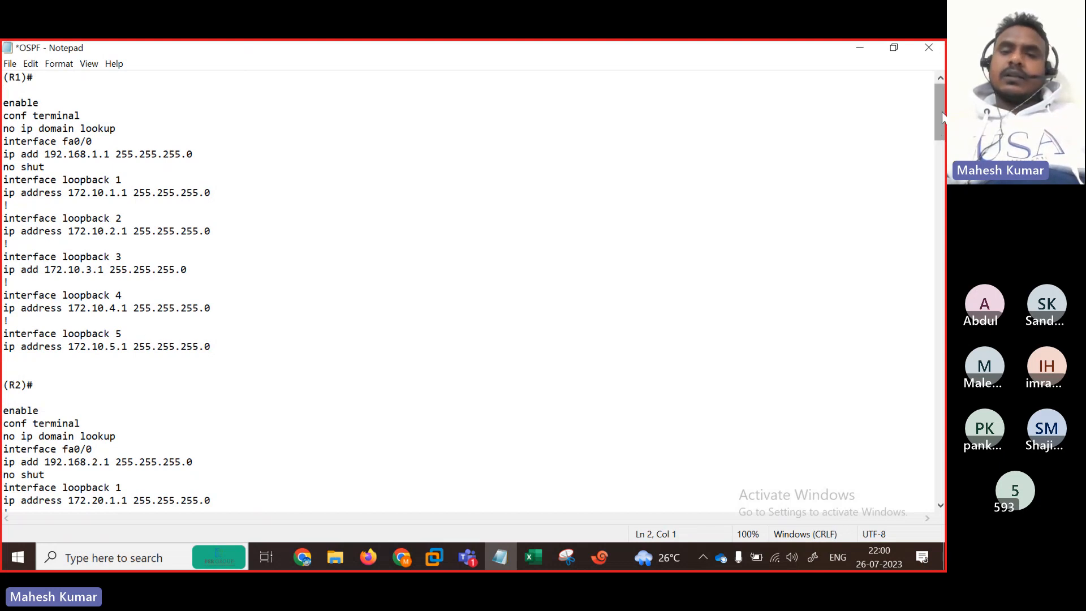
{"action": "left_click_drag", "start_coordinate": [942, 113], "coordinate": [943, 153]}
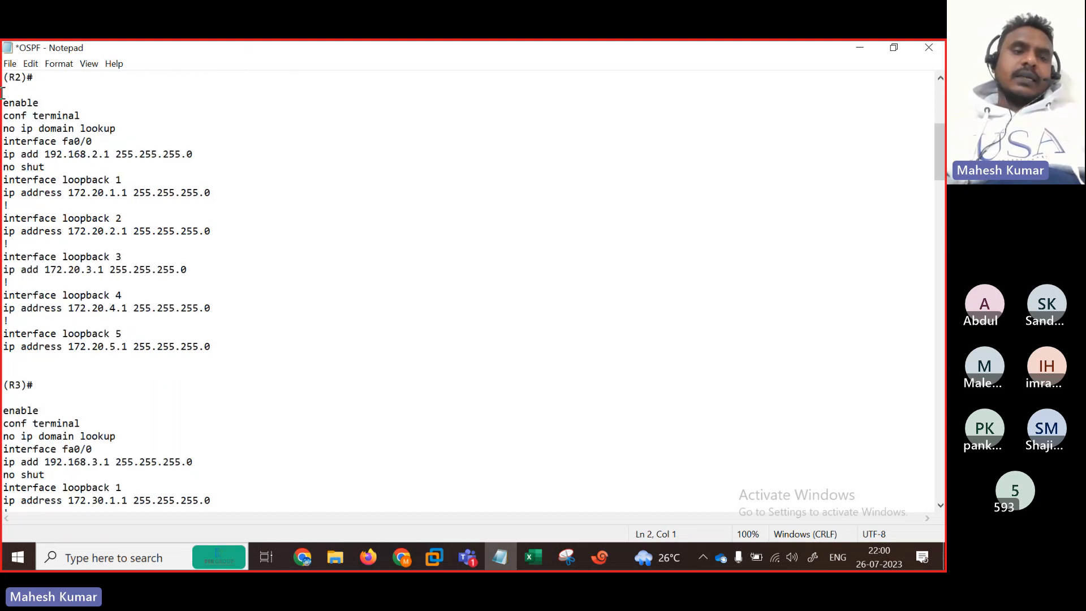
{"action": "left_click_drag", "start_coordinate": [3, 97], "coordinate": [317, 349]}
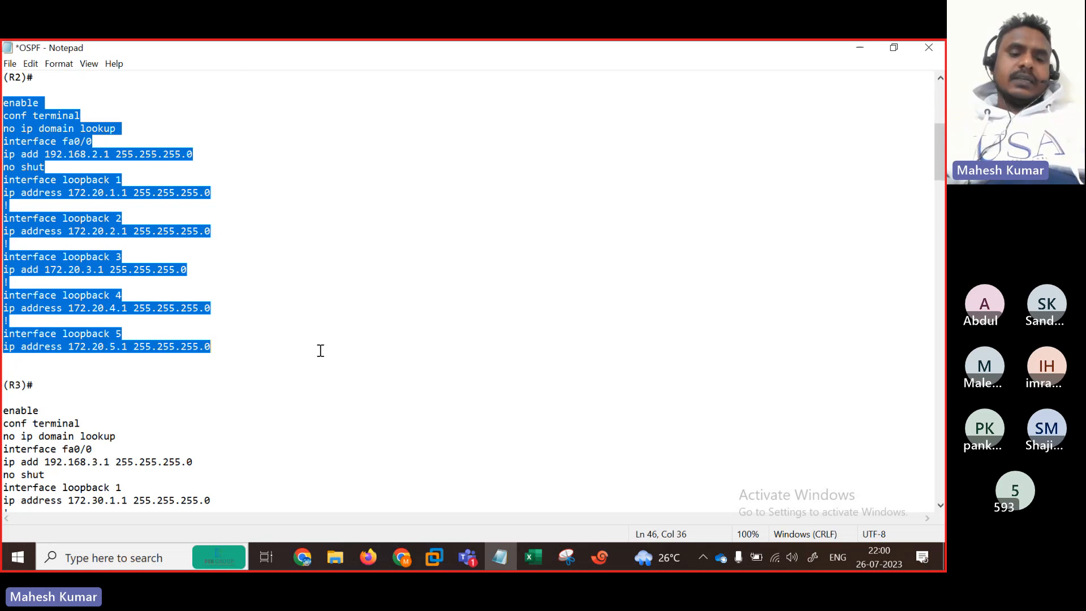
Step: Paste the R2 interface configuration (fa0/0 192.168.2.1, loopbacks 172.20.1.1–172.20.5.1) into R2's console
{"action": "left_click", "coordinate": [858, 47]}
{"action": "left_click", "coordinate": [533, 179]}
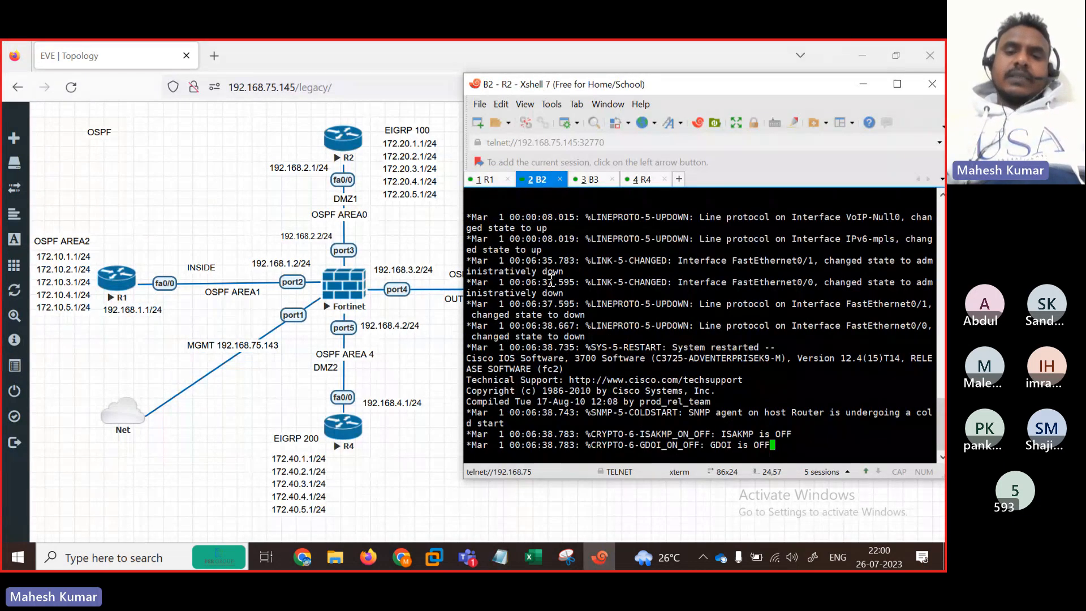
{"action": "key", "text": "Return"}
{"action": "key", "text": "Return"}
{"action": "key", "text": "Return"}
{"action": "key", "text": "Return"}
{"action": "key", "text": "Return"}
{"action": "key", "text": "Return"}
{"action": "key", "text": "Return"}
{"action": "key", "text": "Return"}
{"action": "key", "text": "Return"}
{"action": "key", "text": "Return"}
{"action": "key", "text": "Return"}
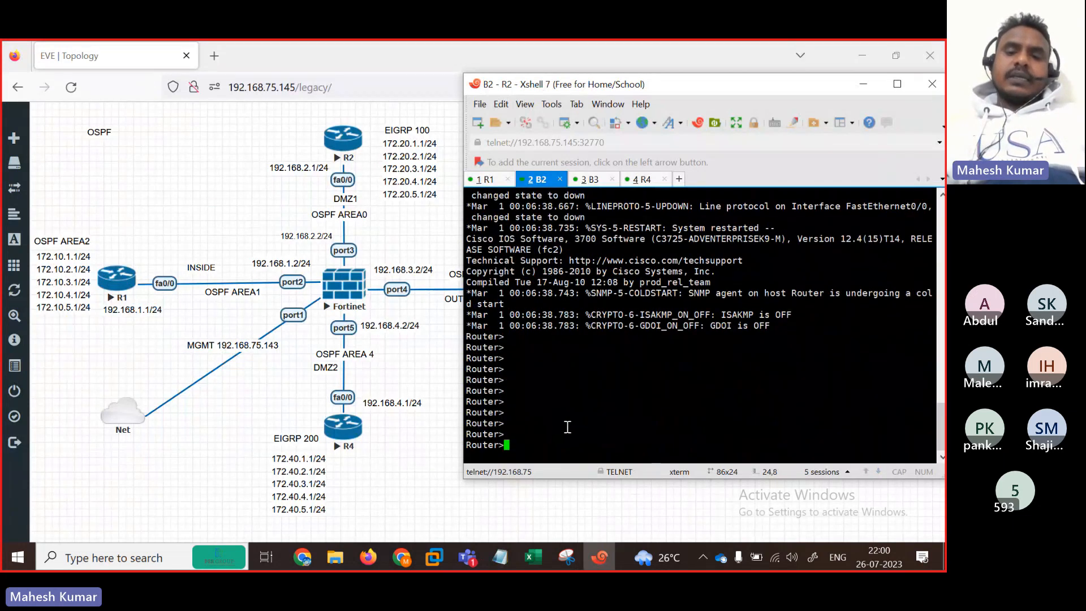
{"action": "right_click", "coordinate": [567, 427]}
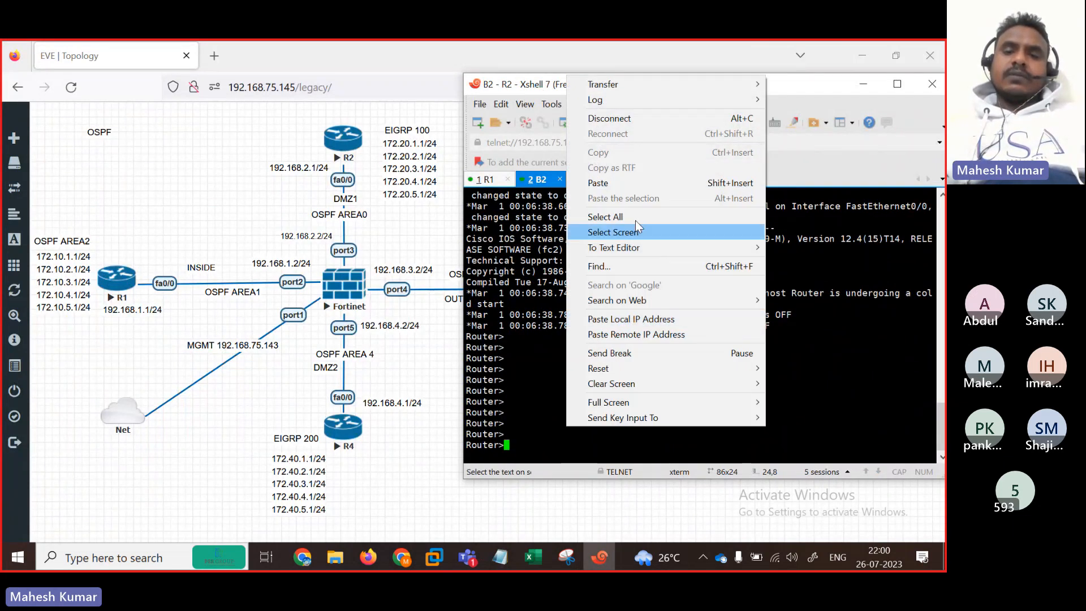
{"action": "left_click", "coordinate": [612, 180]}
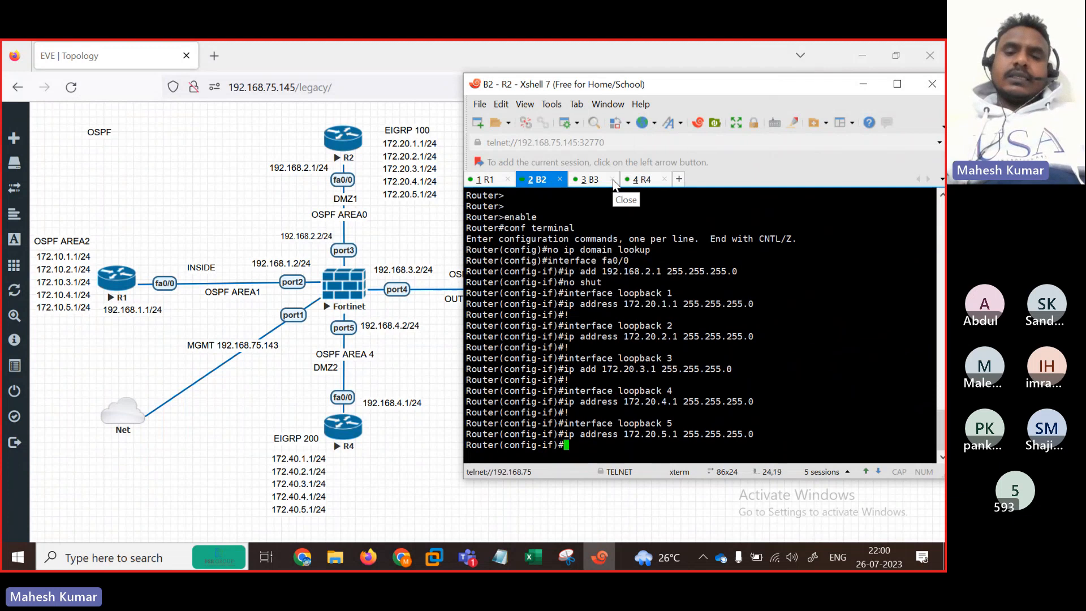
{"action": "left_click", "coordinate": [591, 180]}
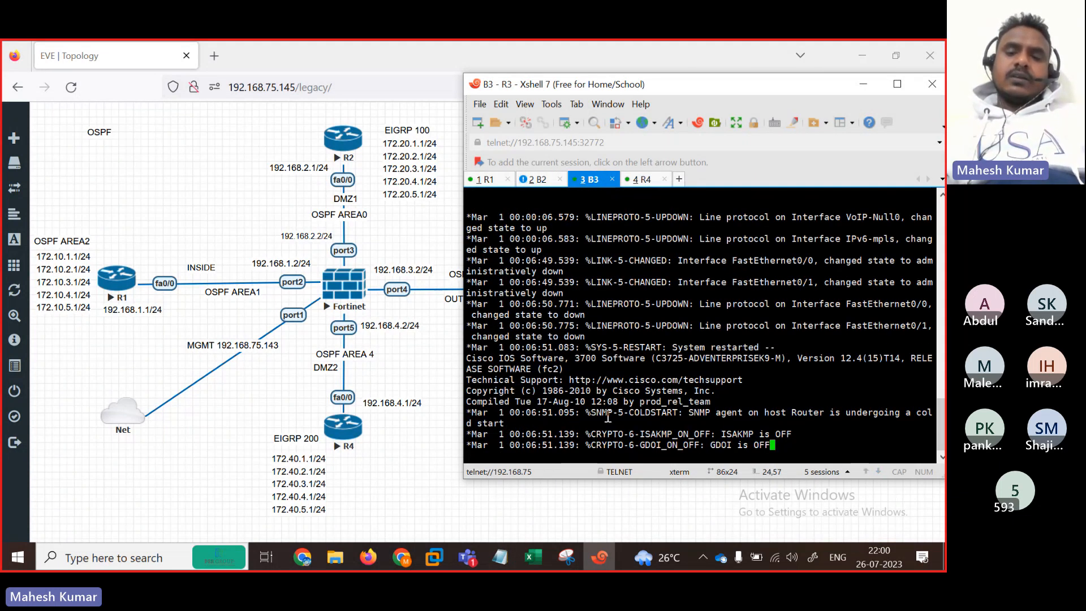
Step: Copy R3's block from the OSPF notes and paste it into the R3 console
{"action": "key", "text": "Return"}
{"action": "key", "text": "Return"}
{"action": "key", "text": "Return"}
{"action": "key", "text": "Return"}
{"action": "key", "text": "Return"}
{"action": "key", "text": "Return"}
{"action": "key", "text": "Return"}
{"action": "key", "text": "Return"}
{"action": "key", "text": "Return"}
{"action": "key", "text": "Return"}
{"action": "key", "text": "Return"}
{"action": "key", "text": "Return"}
{"action": "key", "text": "Return"}
{"action": "key", "text": "Return"}
{"action": "key", "text": "Return"}
{"action": "key", "text": "Return"}
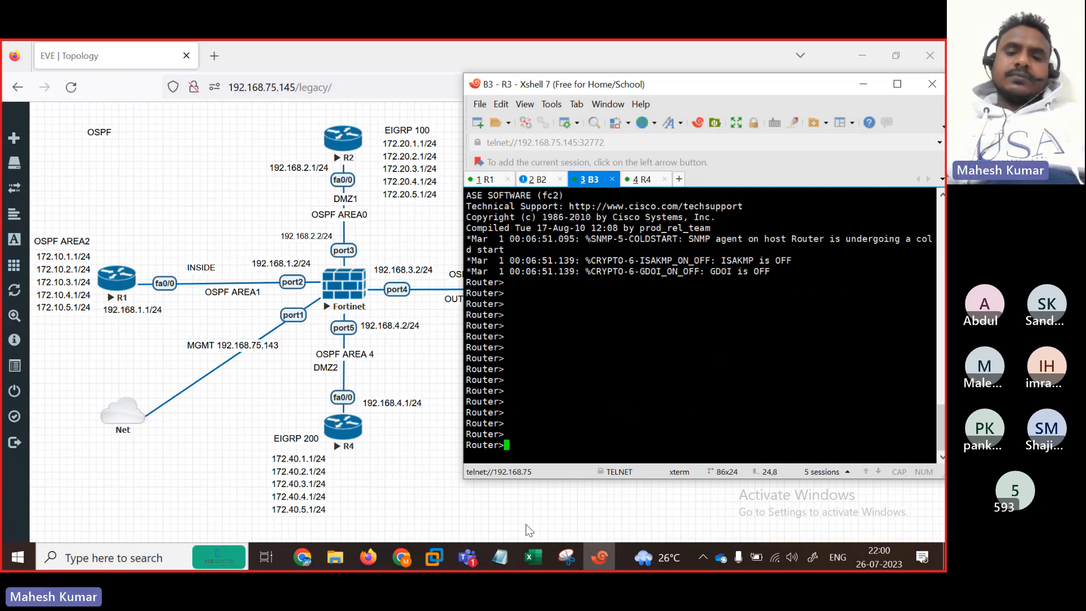
{"action": "left_click", "coordinate": [510, 552]}
{"action": "left_click", "coordinate": [4, 410]}
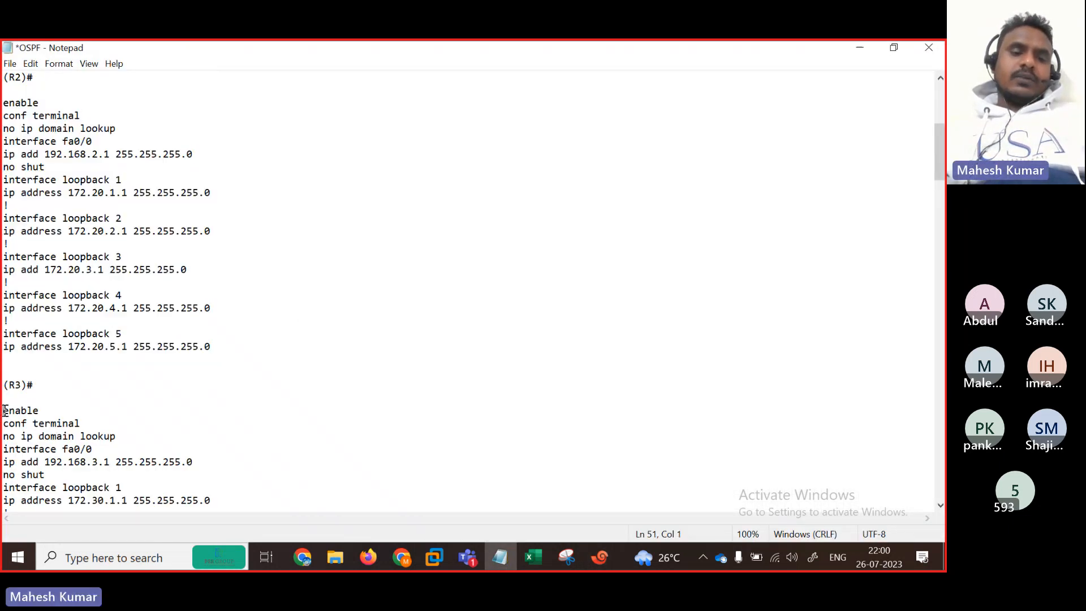
{"action": "left_click_drag", "start_coordinate": [4, 410], "coordinate": [260, 281]}
{"action": "key", "text": "super+c"}
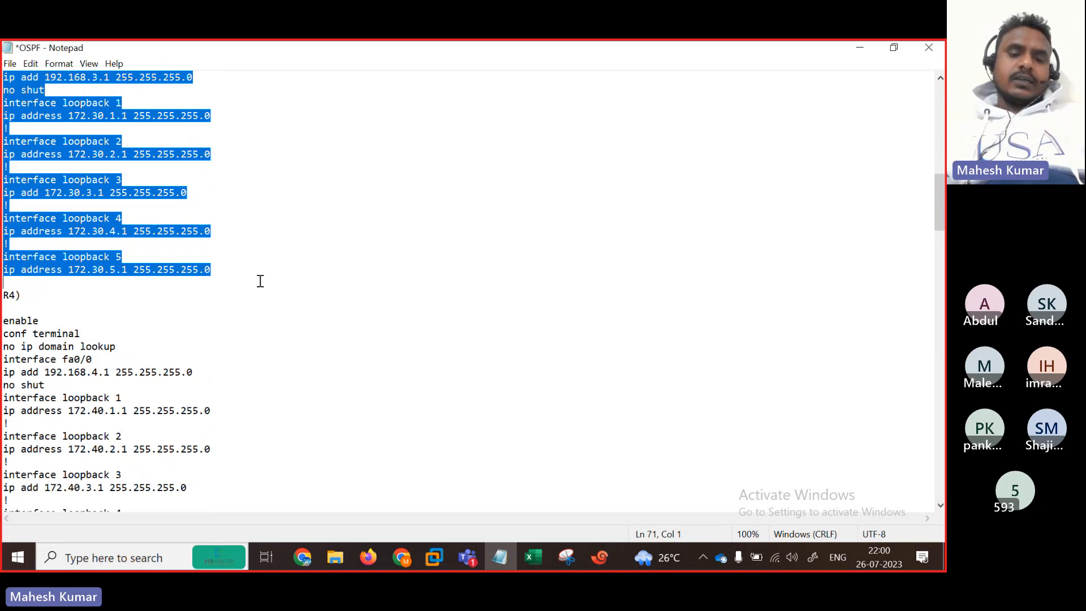
{"action": "left_click", "coordinate": [857, 49]}
{"action": "right_click", "coordinate": [620, 360]}
{"action": "left_click", "coordinate": [664, 298]}
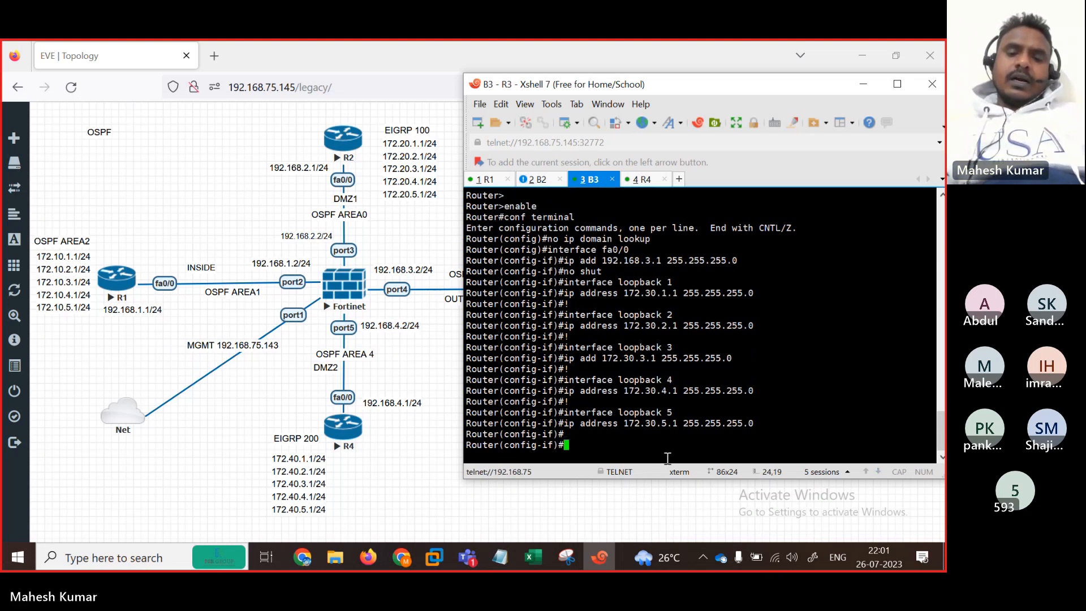
Step: Select R4's configuration block, through its Loopback5 address, in the OSPF notes
{"action": "left_click", "coordinate": [500, 557]}
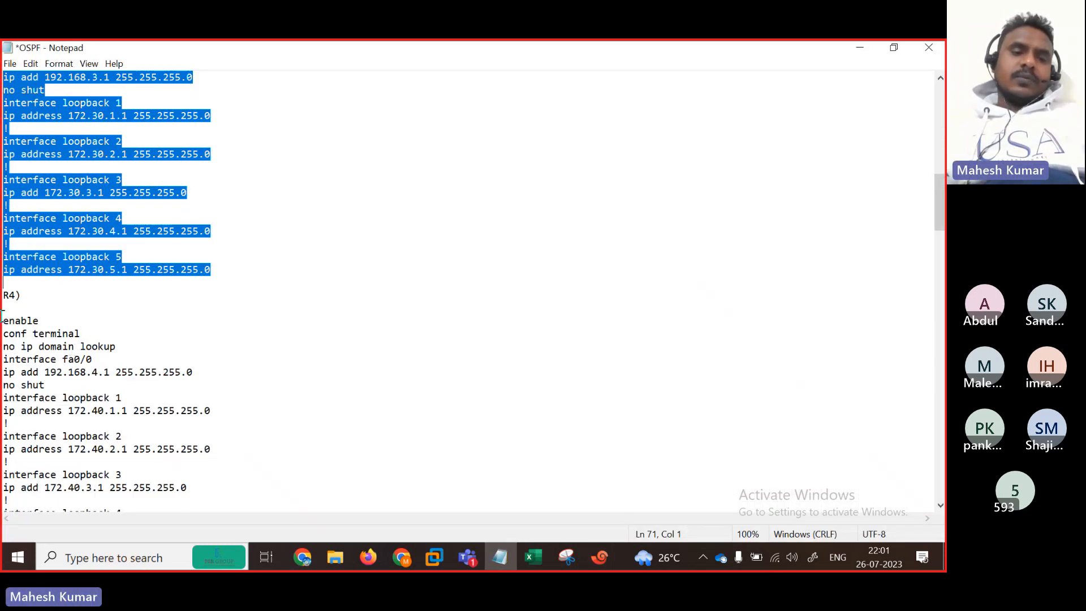
{"action": "left_click_drag", "start_coordinate": [3, 320], "coordinate": [199, 461]}
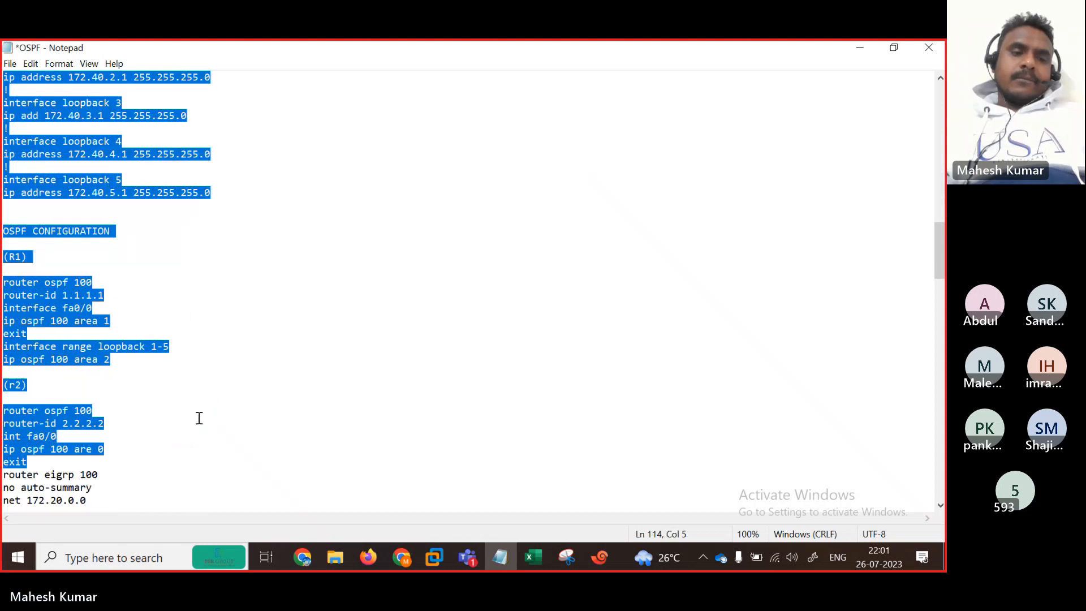
{"action": "left_click_drag", "start_coordinate": [199, 417], "coordinate": [215, 194]}
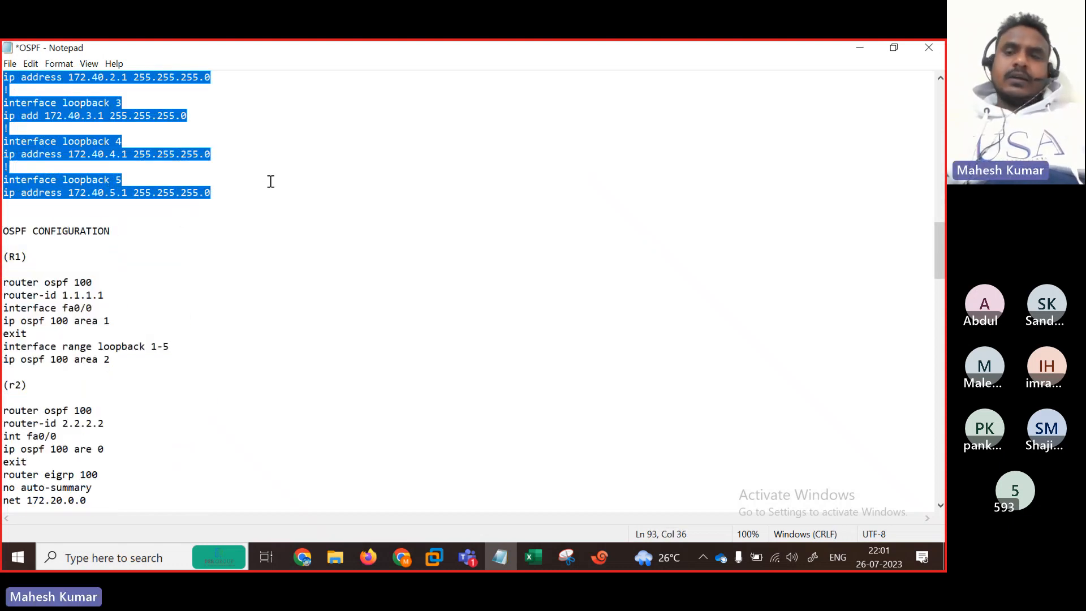
{"action": "left_click", "coordinate": [860, 48]}
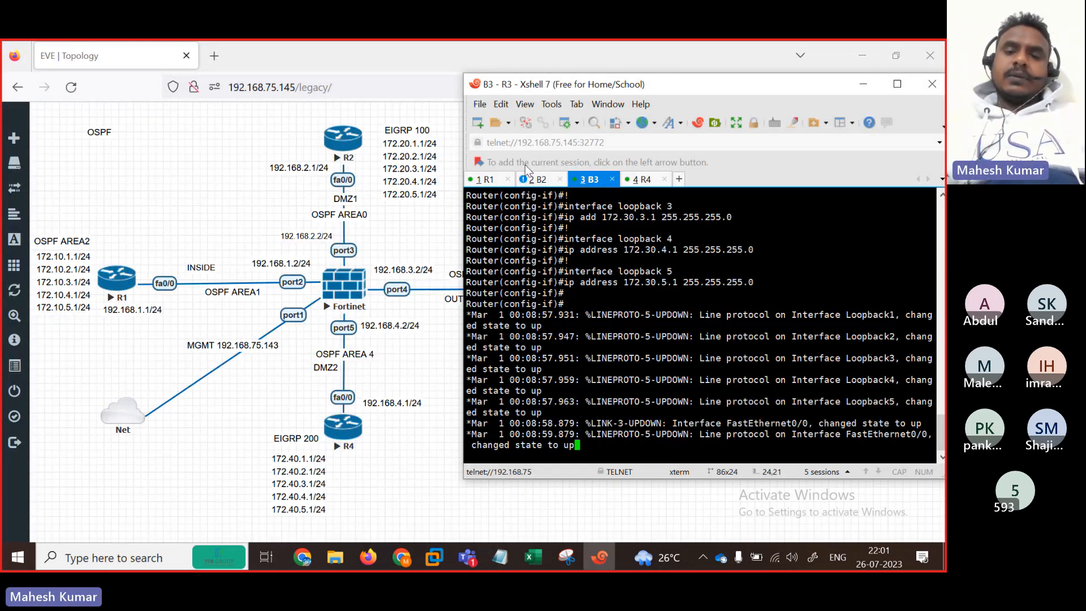
Step: Paste R4's configuration into its console, then open a console to the Fortinet firewall
{"action": "left_click", "coordinate": [641, 178]}
{"action": "right_click", "coordinate": [570, 398]}
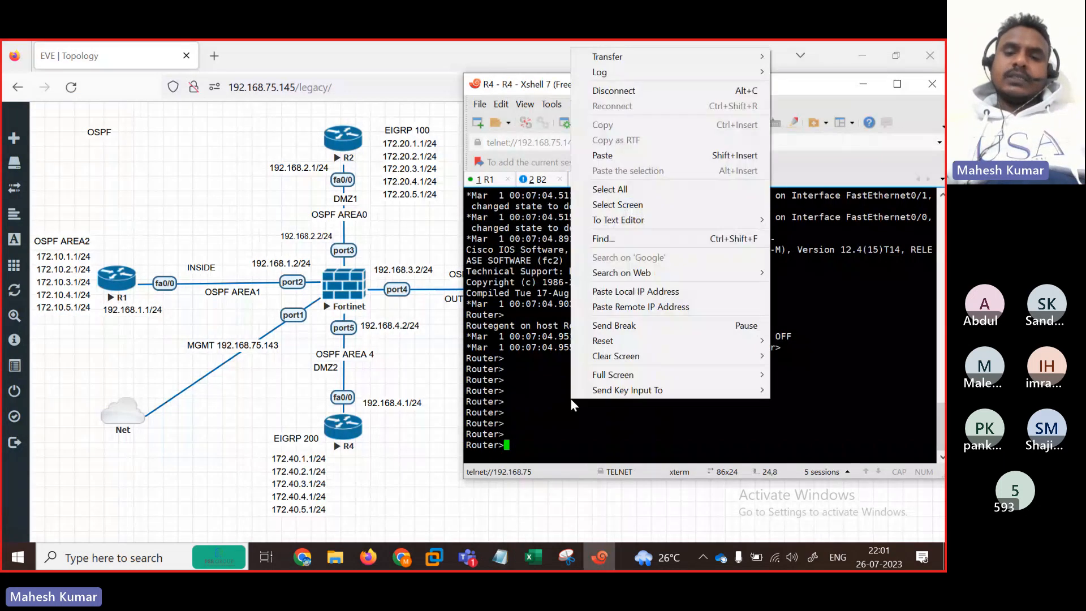
{"action": "left_click", "coordinate": [625, 152]}
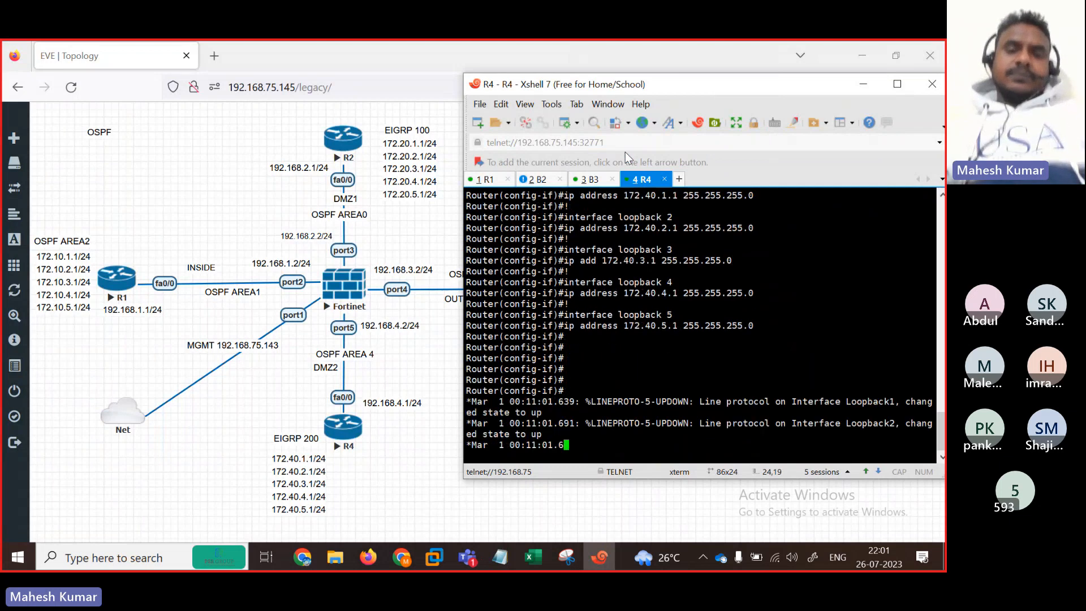
{"action": "key", "text": "Return"}
{"action": "key", "text": "Return"}
{"action": "key", "text": "Return"}
{"action": "key", "text": "Return"}
{"action": "key", "text": "Return"}
{"action": "key", "text": "Return"}
{"action": "key", "text": "Return"}
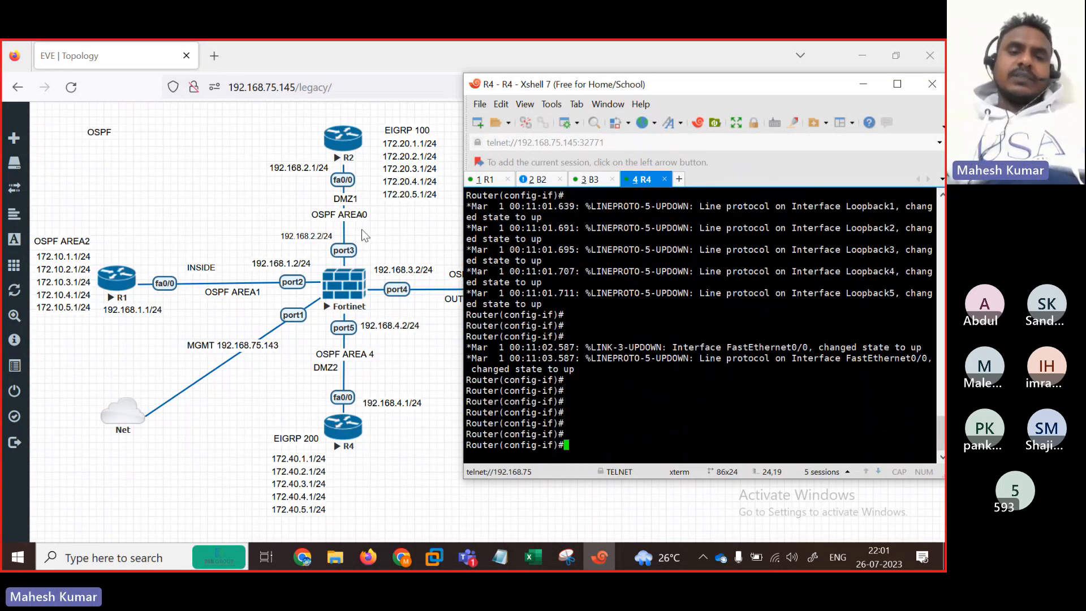
{"action": "left_click", "coordinate": [344, 288]}
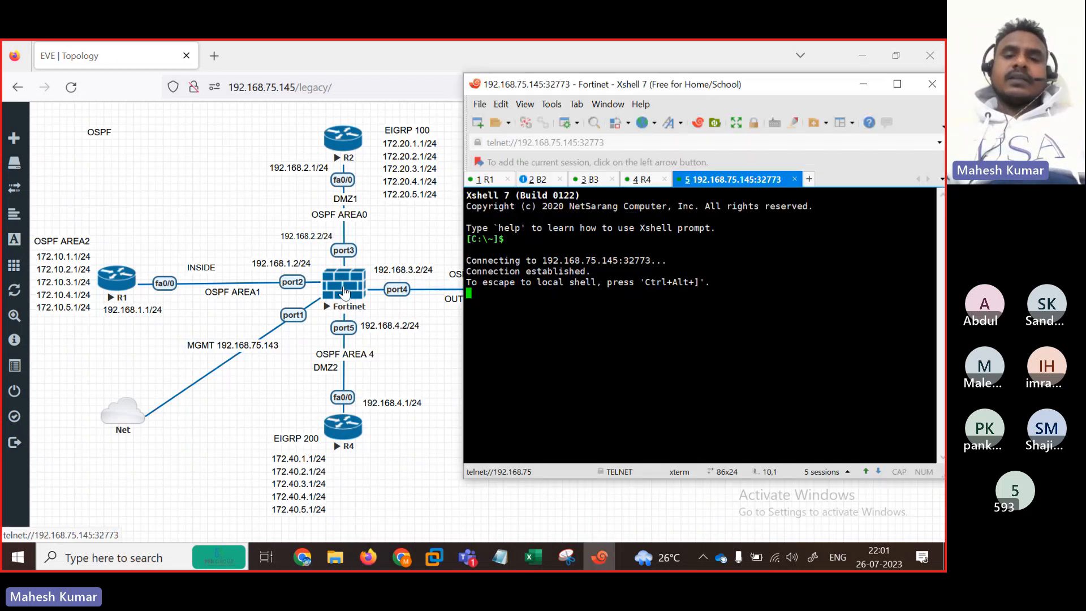
Step: Rename the fifth Xshell session to FG
{"action": "right_click", "coordinate": [729, 182]}
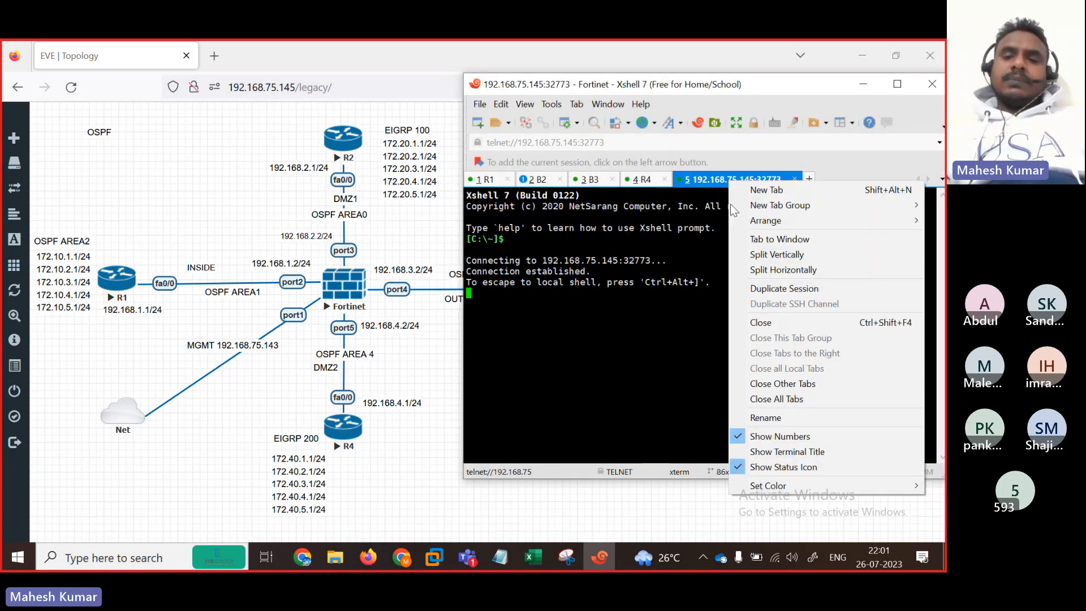
{"action": "left_click", "coordinate": [761, 418]}
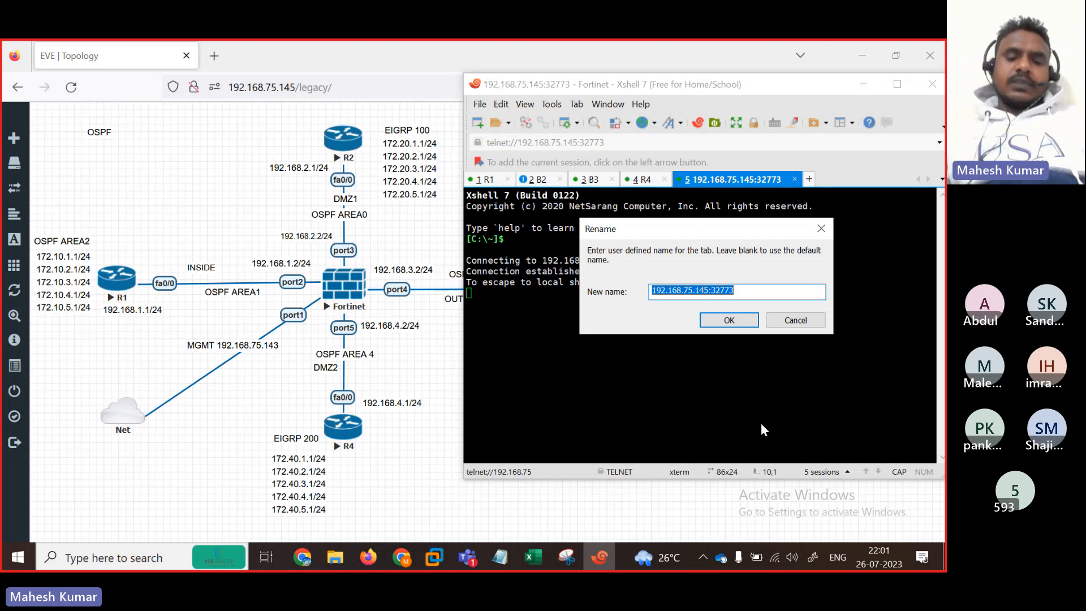
{"action": "type", "text": "FG"}
{"action": "key", "text": "Return"}
Step: Log in to the FortiGate console as admin
{"action": "key", "text": "Return"}
{"action": "key", "text": "Return"}
{"action": "key", "text": "Return"}
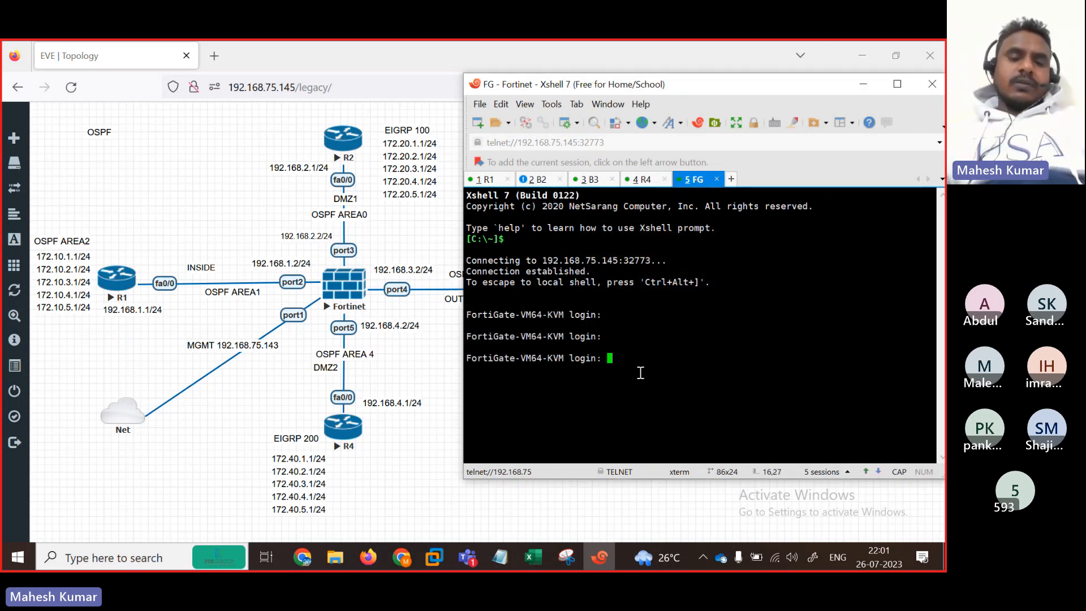
{"action": "type", "text": "admin"}
{"action": "key", "text": "Return"}
{"action": "key", "text": "Return"}
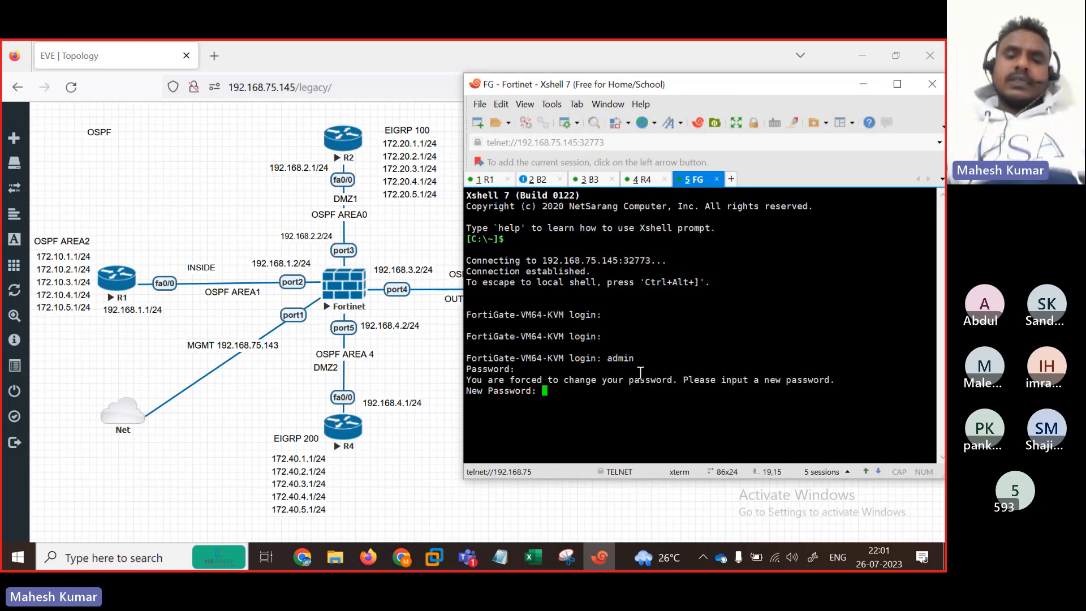
{"action": "key", "text": "Return"}
{"action": "key", "text": "Return"}
{"action": "key", "text": "Return"}
{"action": "key", "text": "Return"}
{"action": "key", "text": "Return"}
{"action": "key", "text": "Return"}
{"action": "key", "text": "Return"}
{"action": "key", "text": "Return"}
{"action": "key", "text": "Return"}
{"action": "key", "text": "Return"}
{"action": "key", "text": "Return"}
{"action": "key", "text": "Return"}
{"action": "key", "text": "Return"}
{"action": "key", "text": "Return"}
{"action": "key", "text": "Return"}
{"action": "key", "text": "Return"}
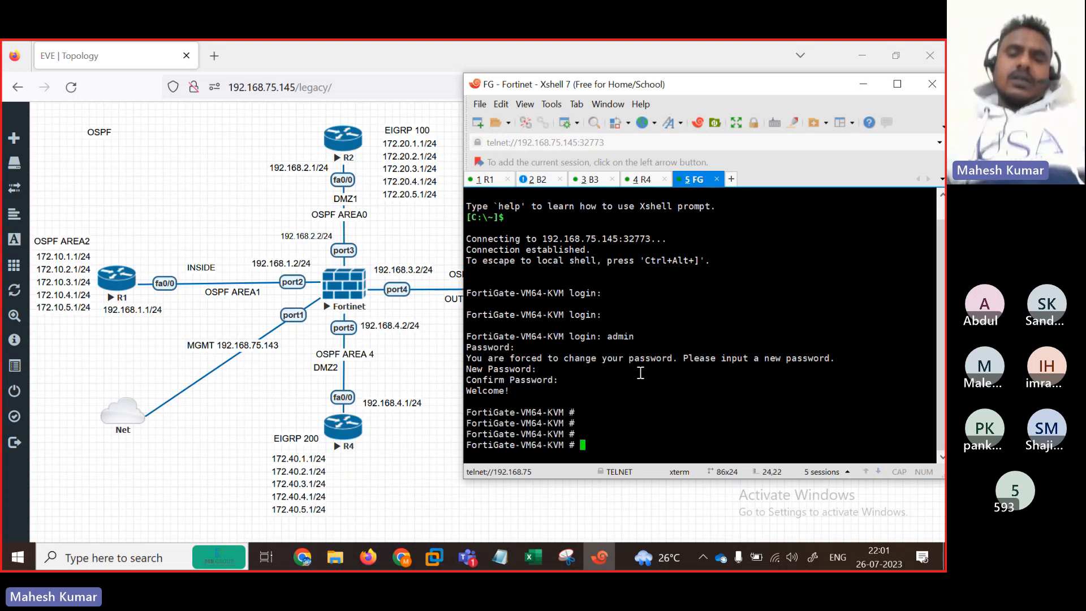
Step: Enter 'config system interface' and open port2 for editing
{"action": "type", "text": "cp"}
{"action": "key", "text": "BackSpace"}
{"action": "type", "text": "pnf"}
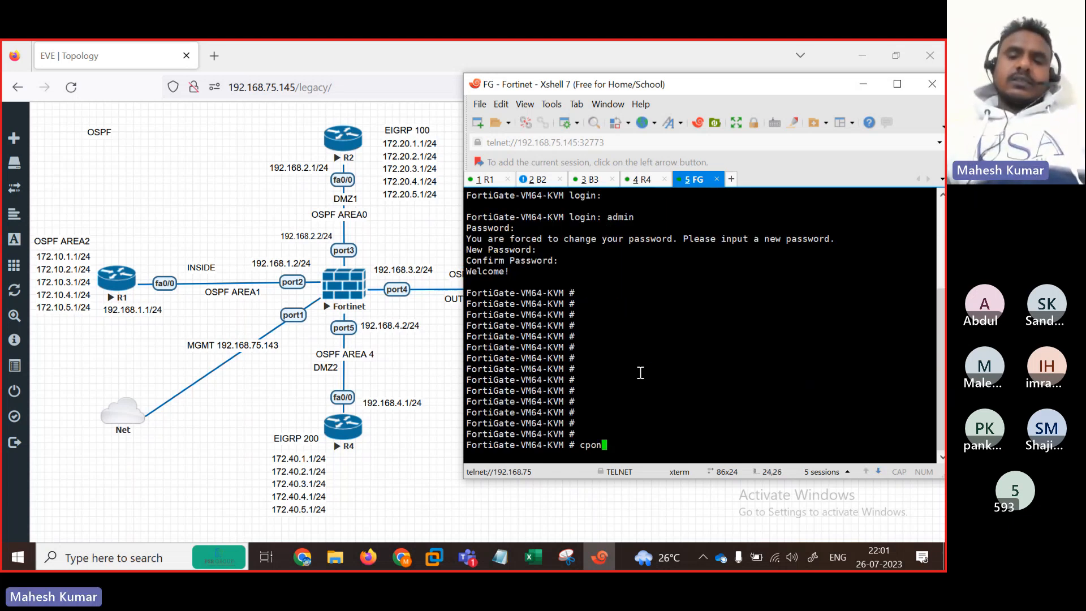
{"action": "key", "text": "BackSpace"}
{"action": "key", "text": "BackSpace"}
{"action": "key", "text": "BackSpace"}
{"action": "type", "text": "onfig s"}
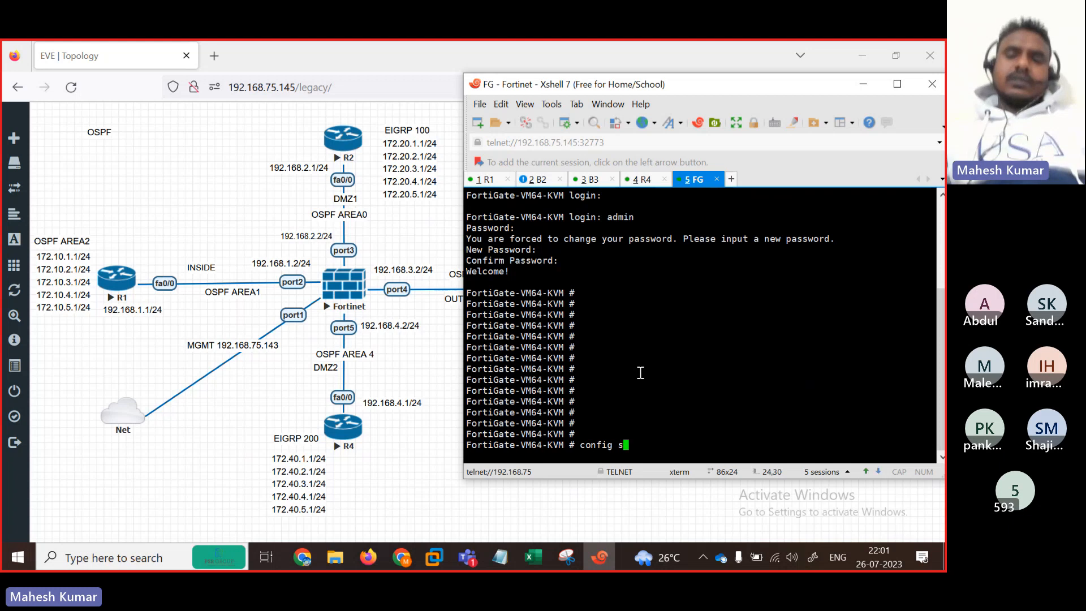
{"action": "type", "text": "ystem i"}
{"action": "key", "text": "Tab"}
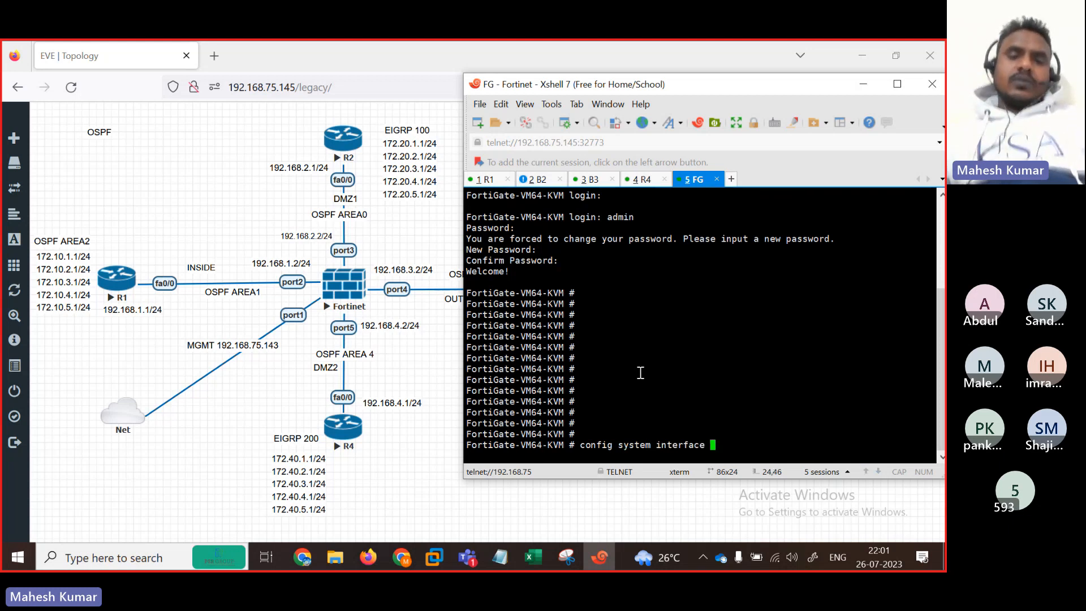
{"action": "key", "text": "Return"}
{"action": "key", "text": "Return"}
{"action": "type", "text": "edit [ort3"}
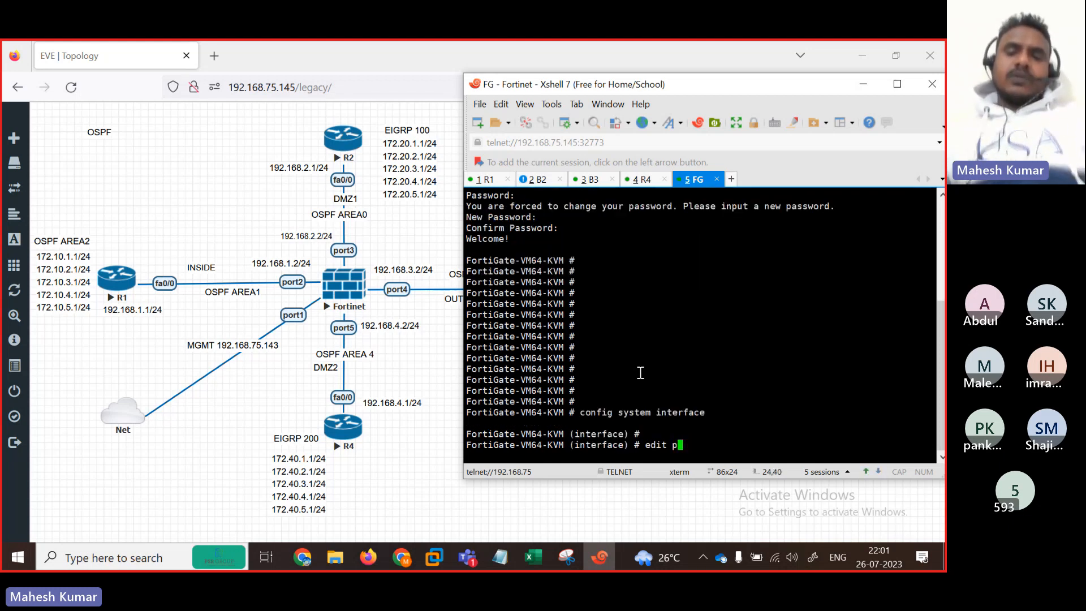
{"action": "key", "text": "BackSpace"}
{"action": "key", "text": "BackSpace"}
{"action": "key", "text": "BackSpace"}
{"action": "key", "text": "BackSpace"}
{"action": "key", "text": "BackSpace"}
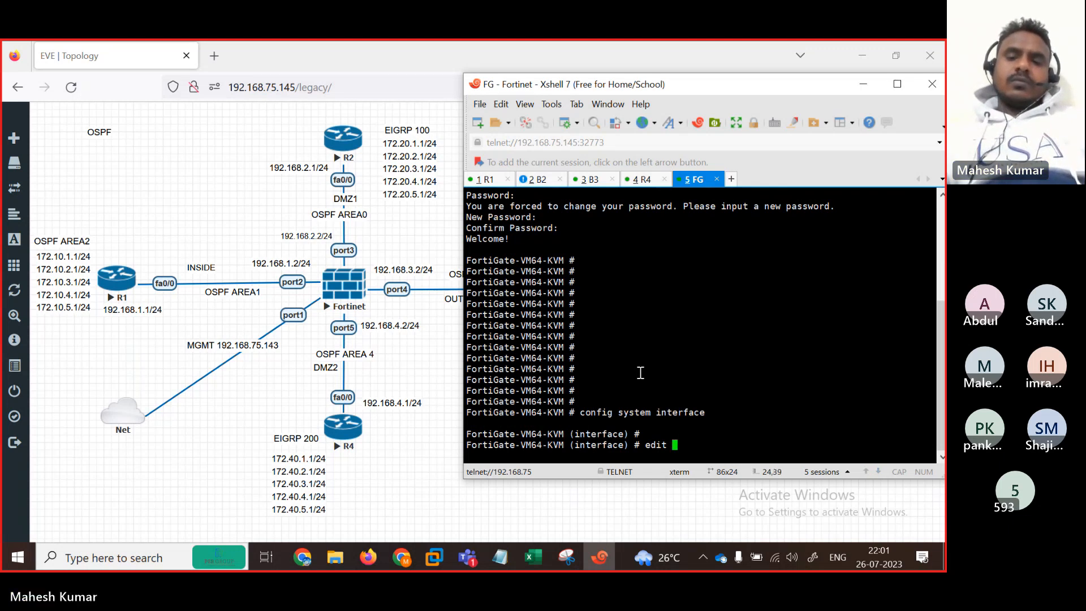
{"action": "type", "text": "port1"}
{"action": "key", "text": "Return"}
{"action": "key", "text": "Return"}
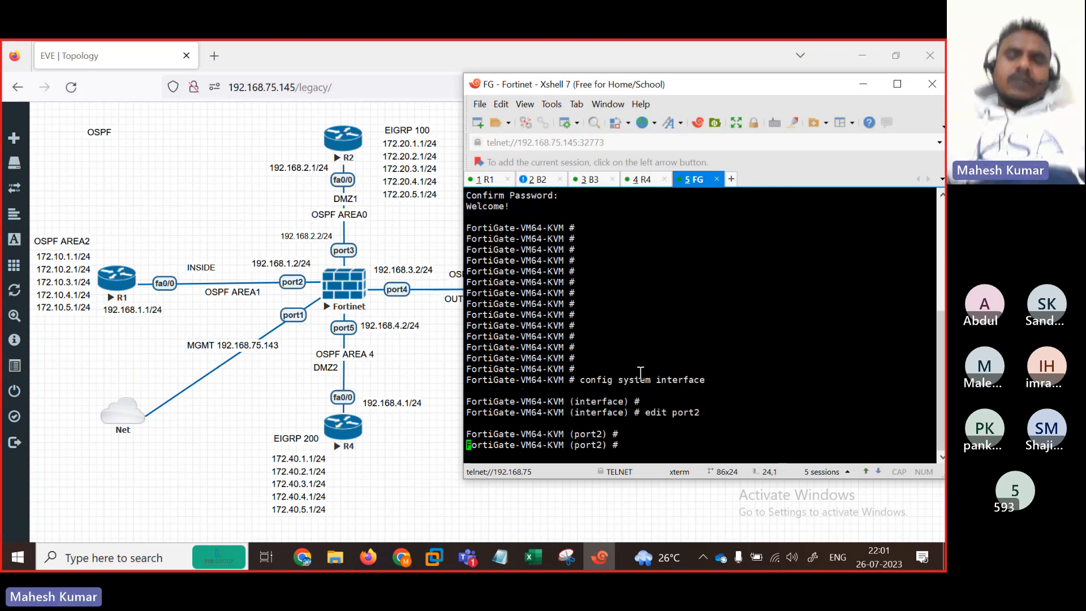
Step: Set port2 to static mode with IP 192.168.1.2/24 and allow ping
{"action": "type", "text": "set i"}
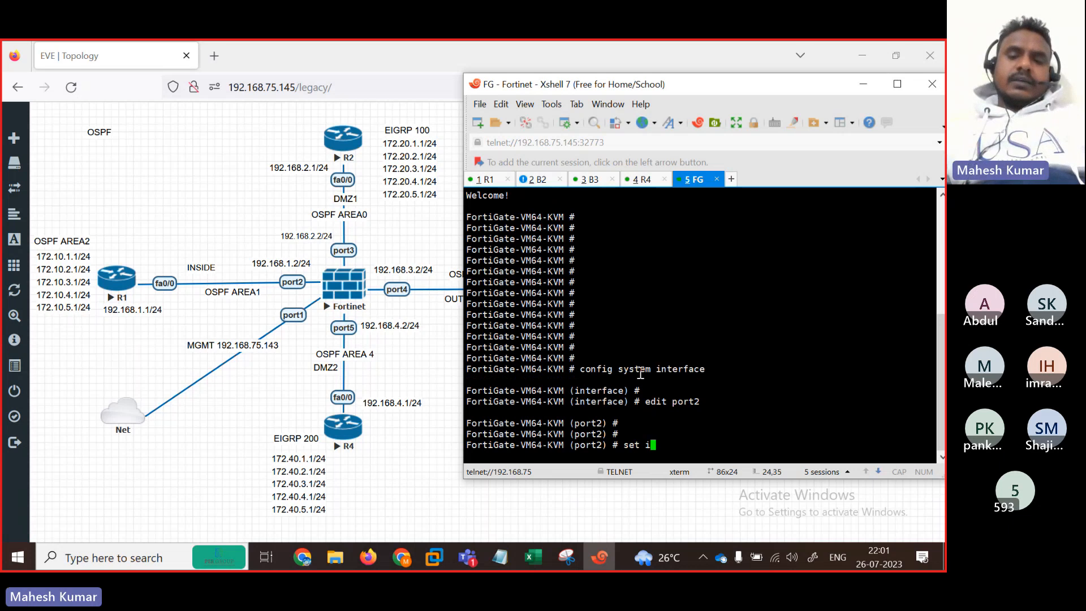
{"action": "key", "text": "BackSpace"}
{"action": "type", "text": "mode static"}
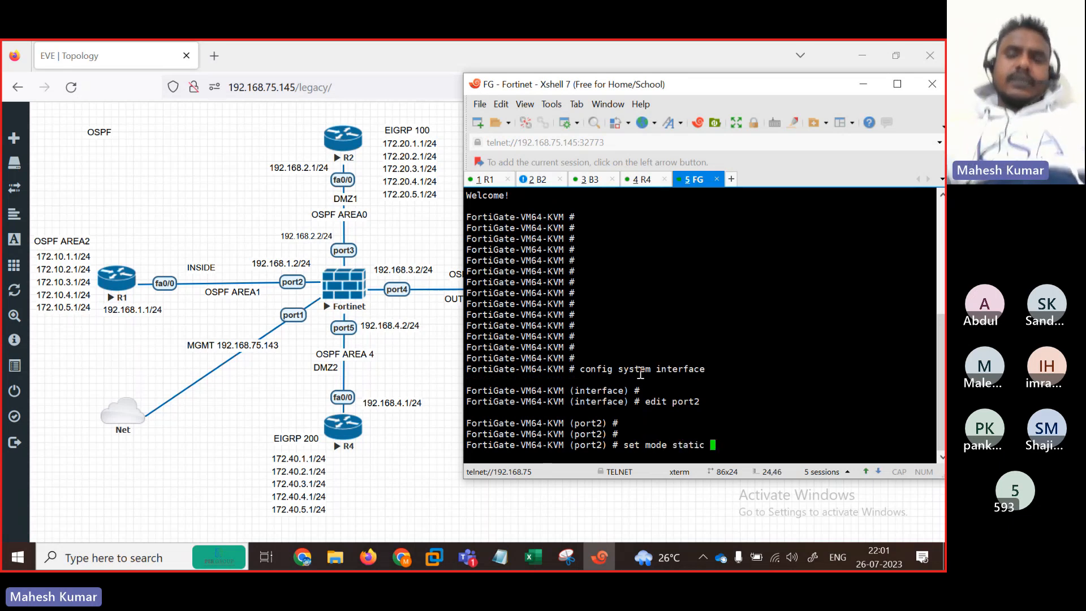
{"action": "key", "text": "Return"}
{"action": "key", "text": "Return"}
{"action": "type", "text": "set ip 1"}
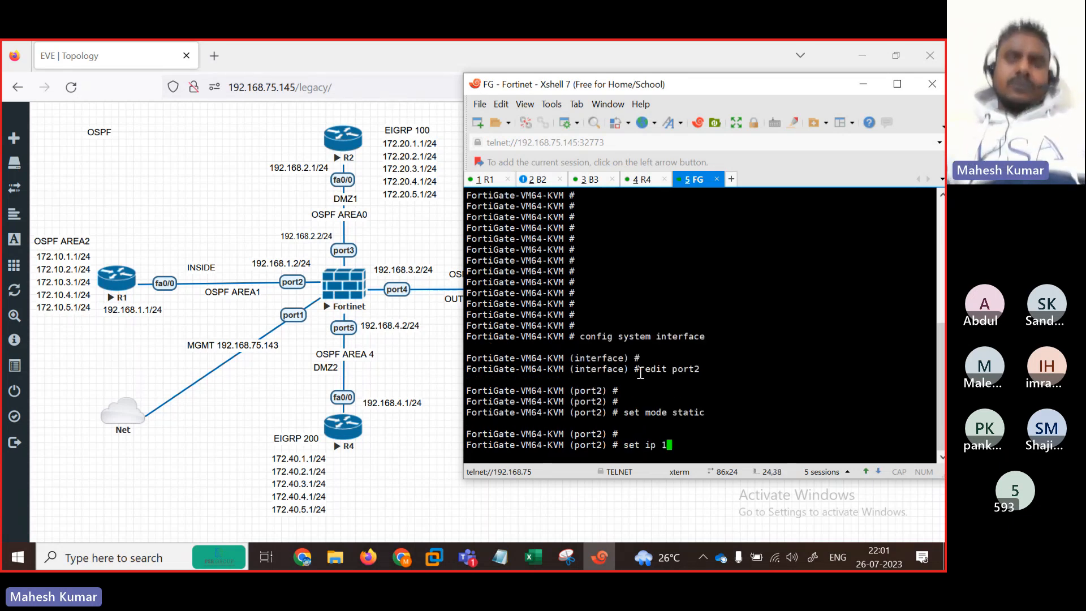
{"action": "type", "text": "92.168.1.2"}
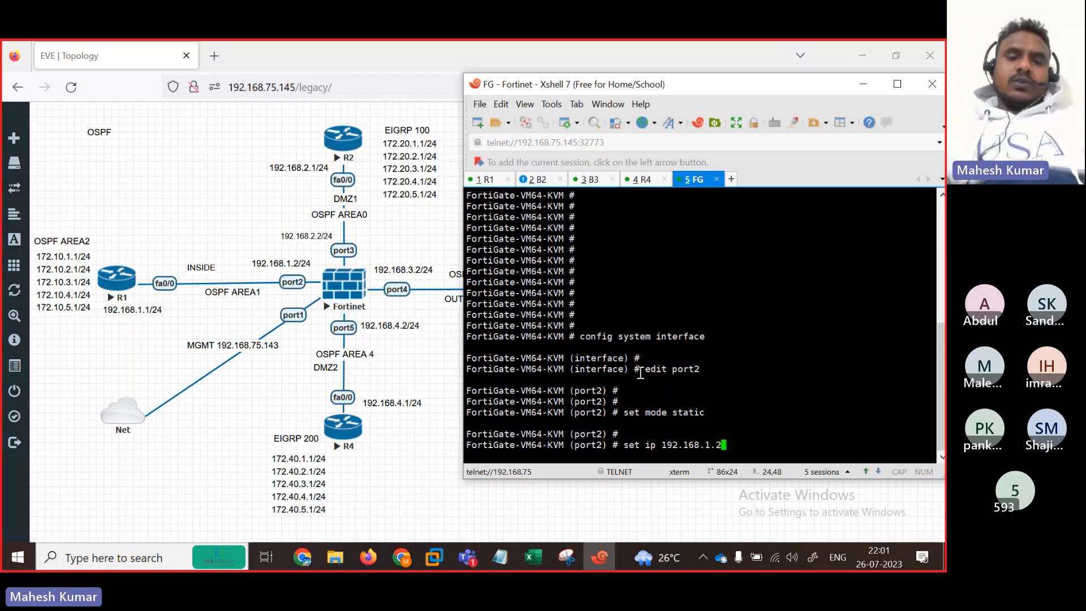
{"action": "type", "text": "/24"}
{"action": "key", "text": "Return"}
{"action": "key", "text": "Return"}
{"action": "type", "text": "se "}
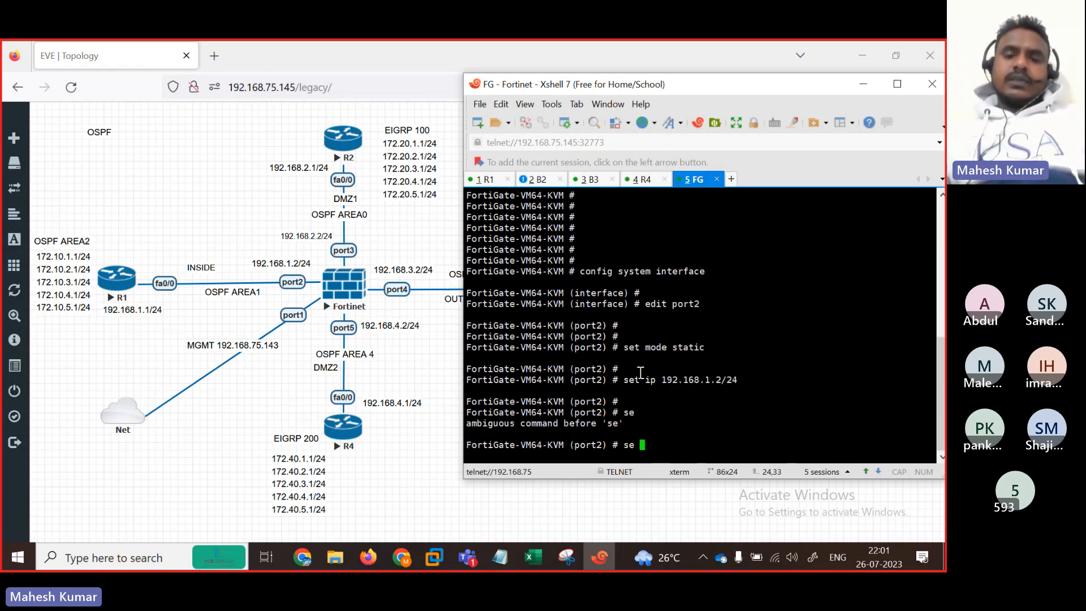
{"action": "type", "text": "?t"}
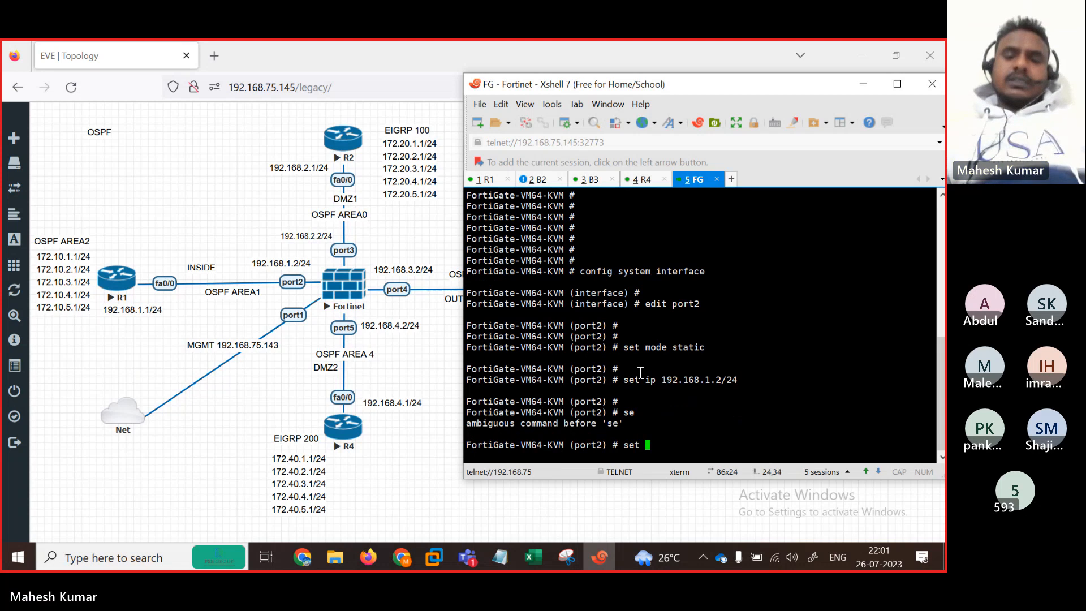
{"action": "type", "text": "allowaccess ping"}
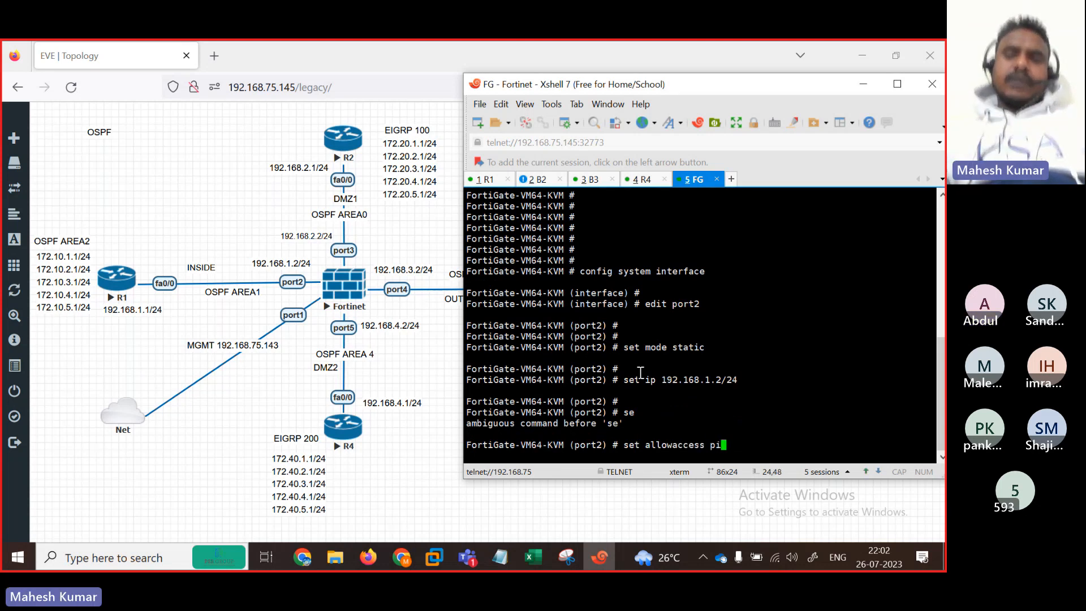
{"action": "key", "text": "Return"}
{"action": "key", "text": "Return"}
{"action": "key", "text": "Return"}
{"action": "key", "text": "Return"}
{"action": "key", "text": "Return"}
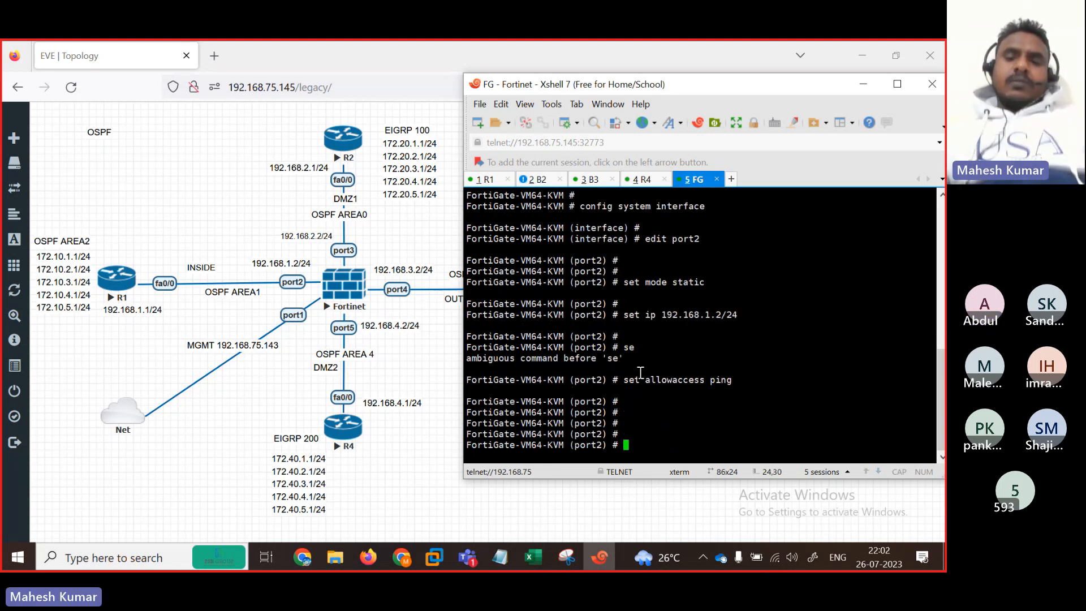
{"action": "type", "text": "ne"}
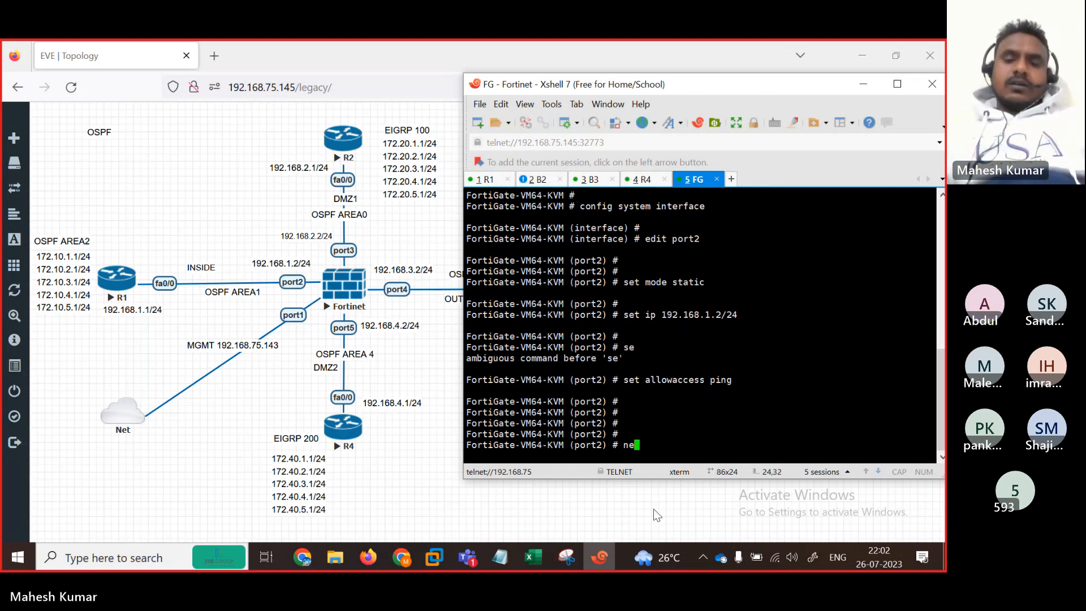
{"action": "left_click", "coordinate": [475, 553]}
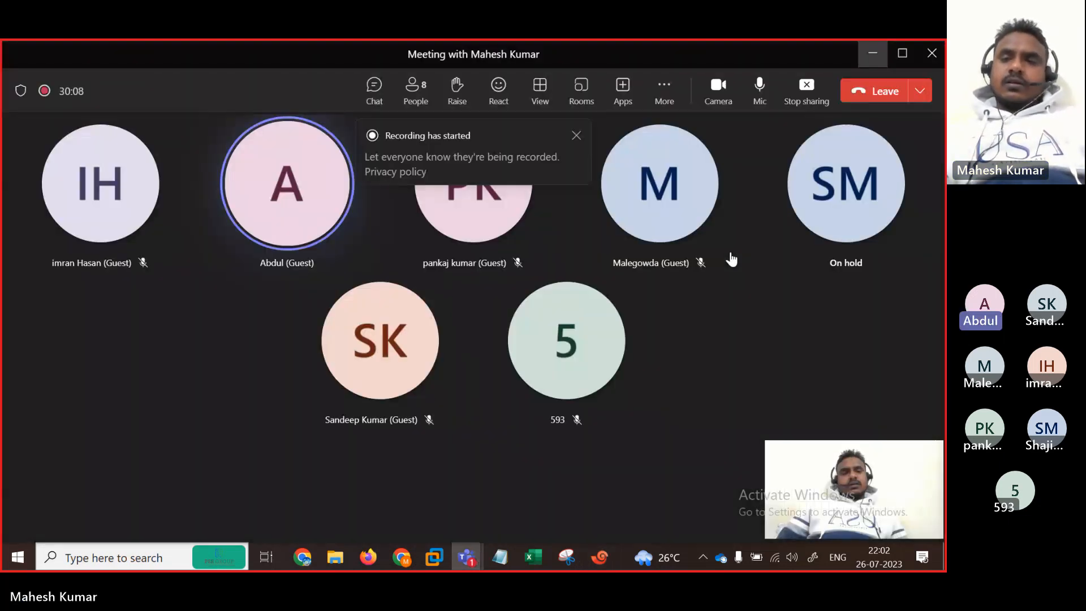
{"action": "left_click", "coordinate": [577, 138]}
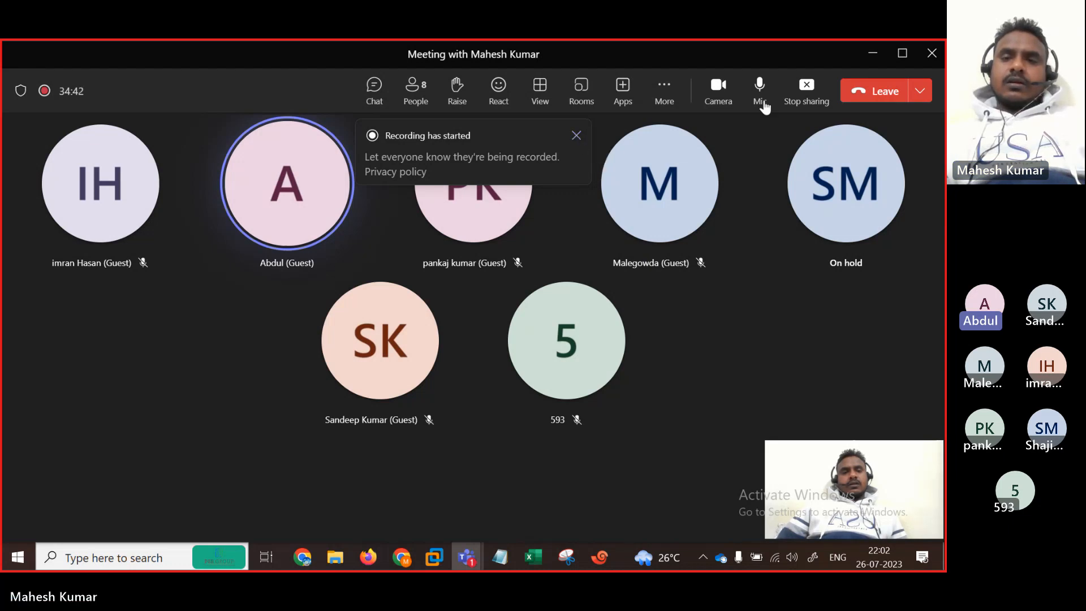
{"action": "left_click", "coordinate": [801, 100]}
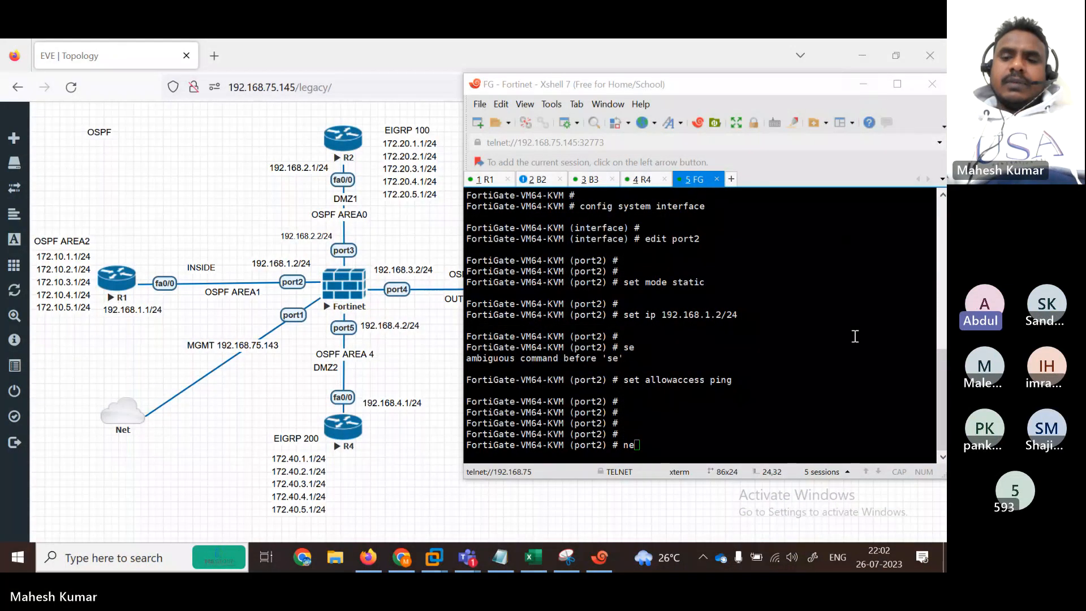
{"action": "left_click", "coordinate": [907, 357]}
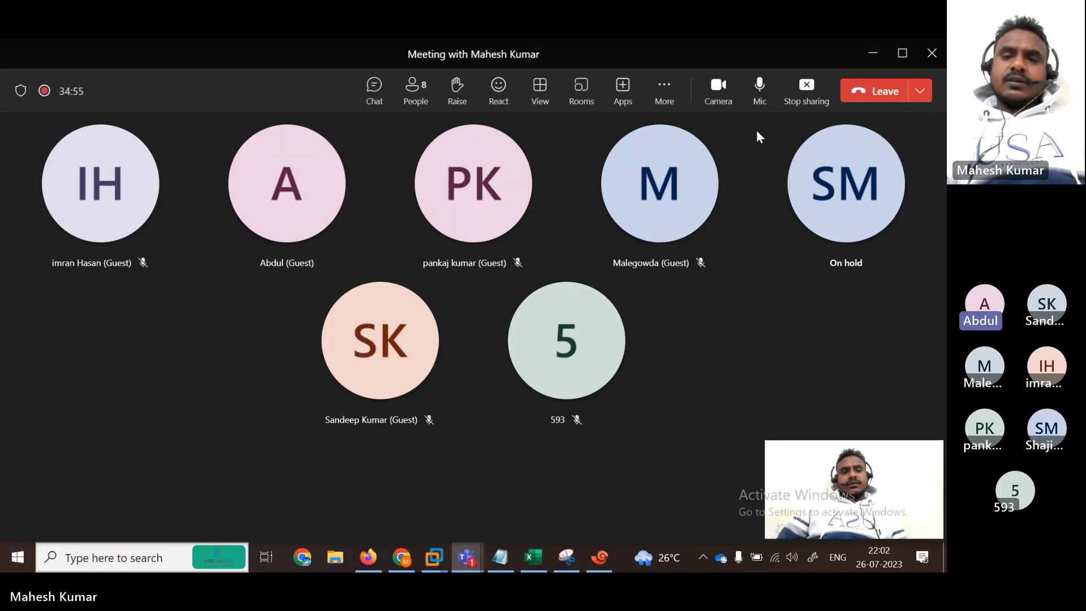
{"action": "left_click", "coordinate": [804, 94]}
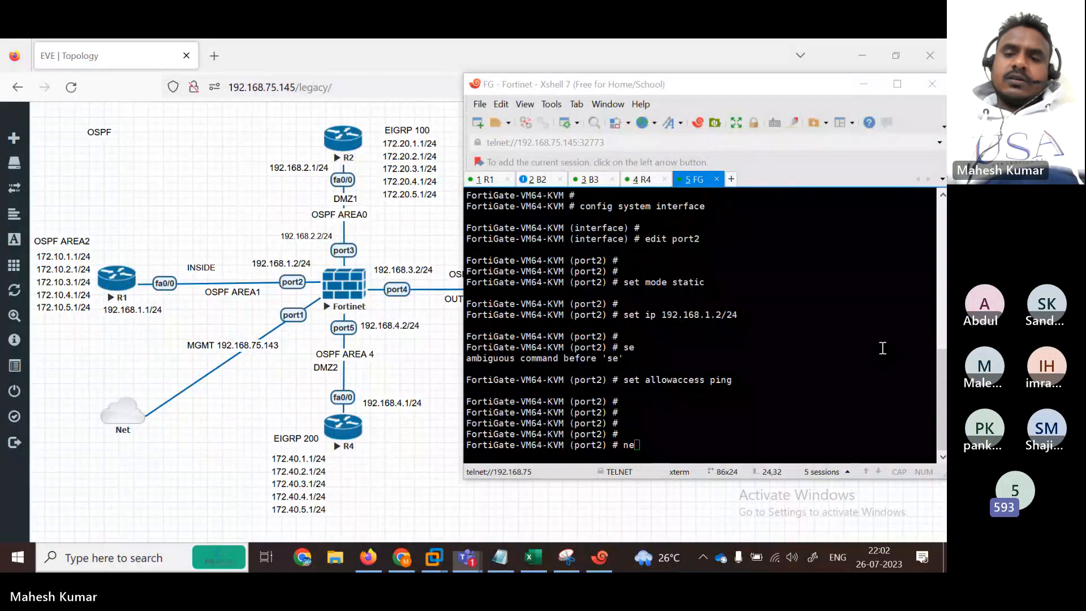
{"action": "left_click", "coordinate": [882, 348]}
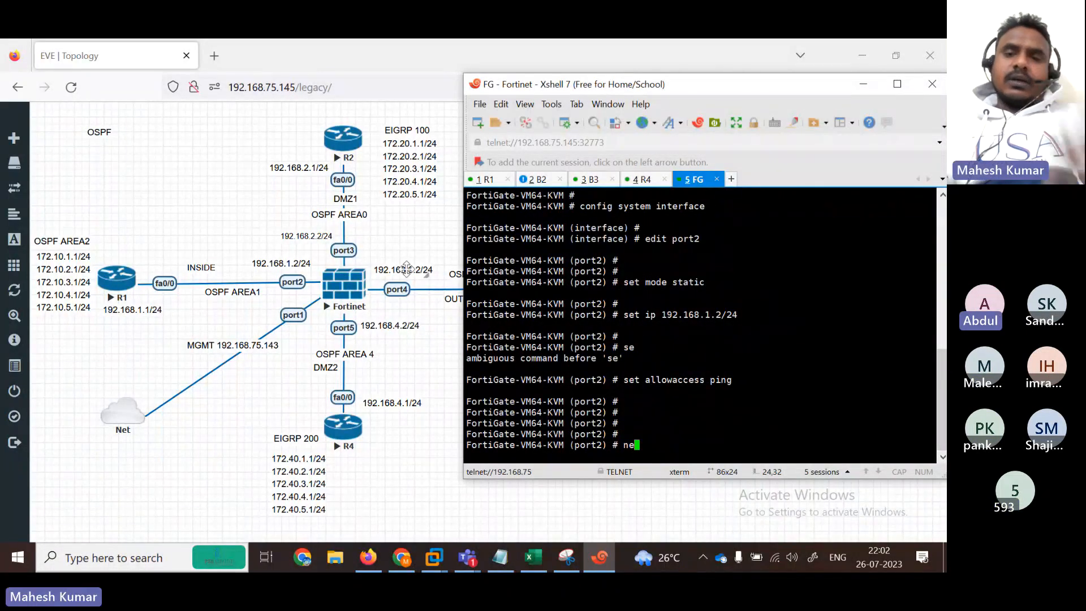
Step: Check the R1, B2, B3 and R4 sessions, then bring the FG console to the front
{"action": "left_click", "coordinate": [484, 180]}
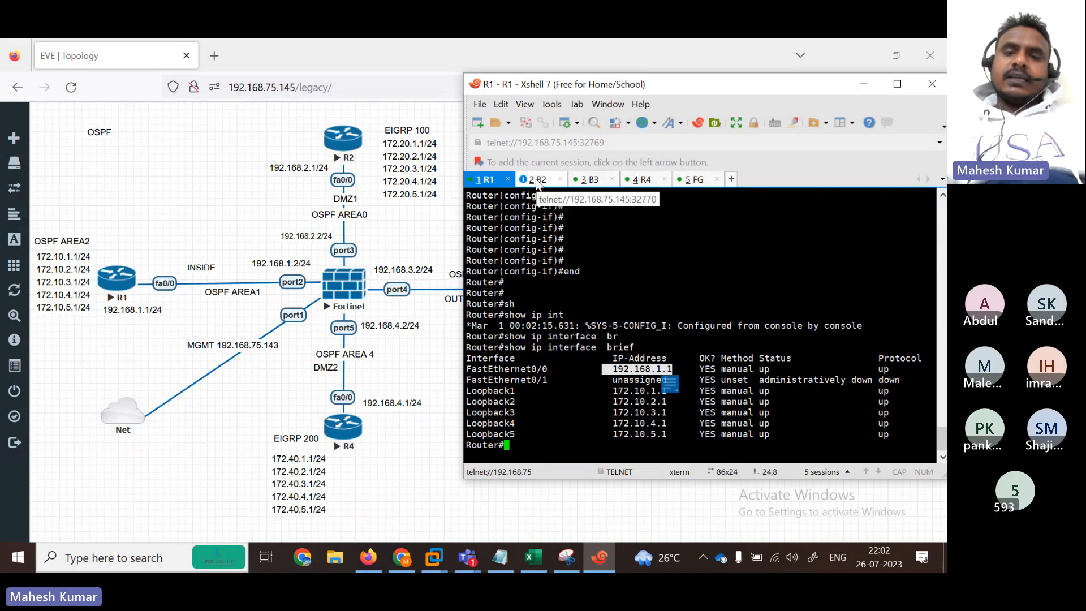
{"action": "left_click", "coordinate": [584, 180]}
{"action": "left_click", "coordinate": [645, 180]}
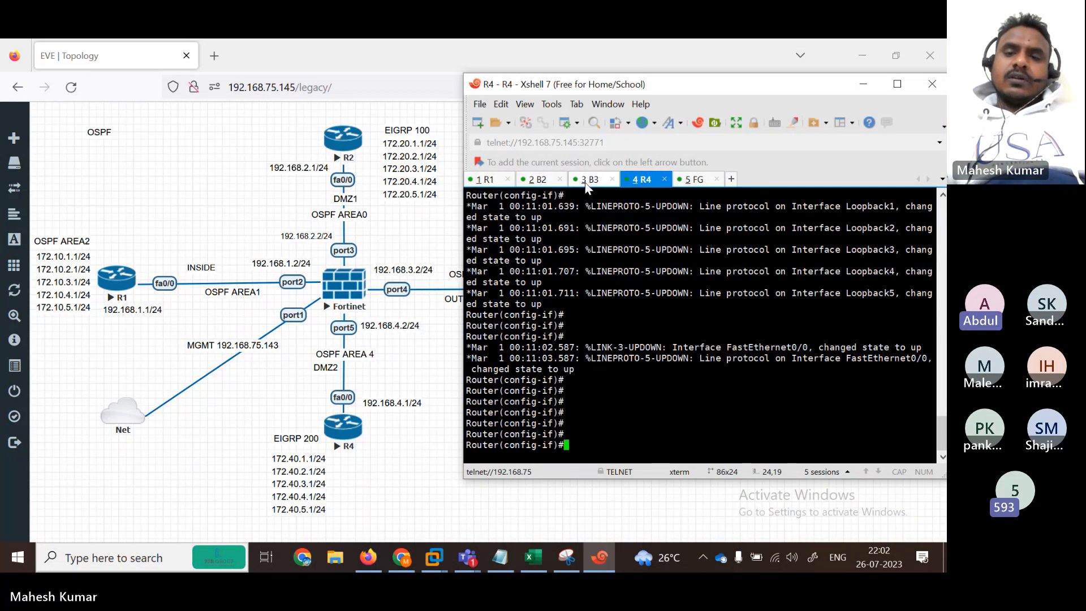
{"action": "left_click", "coordinate": [588, 180]}
{"action": "left_click", "coordinate": [548, 182]}
{"action": "left_click", "coordinate": [583, 181]}
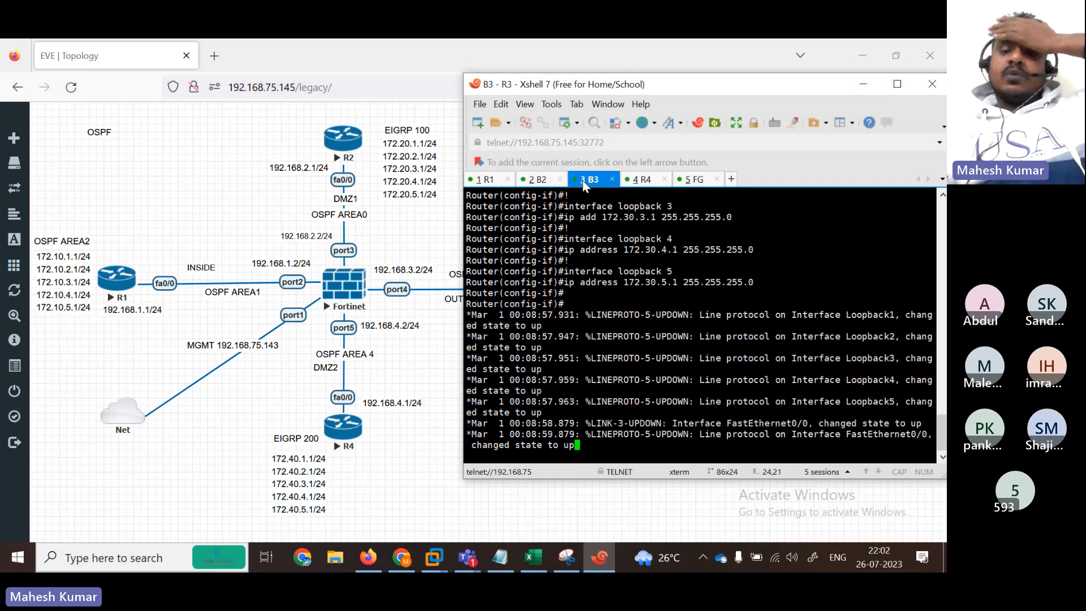
{"action": "left_click", "coordinate": [645, 179]}
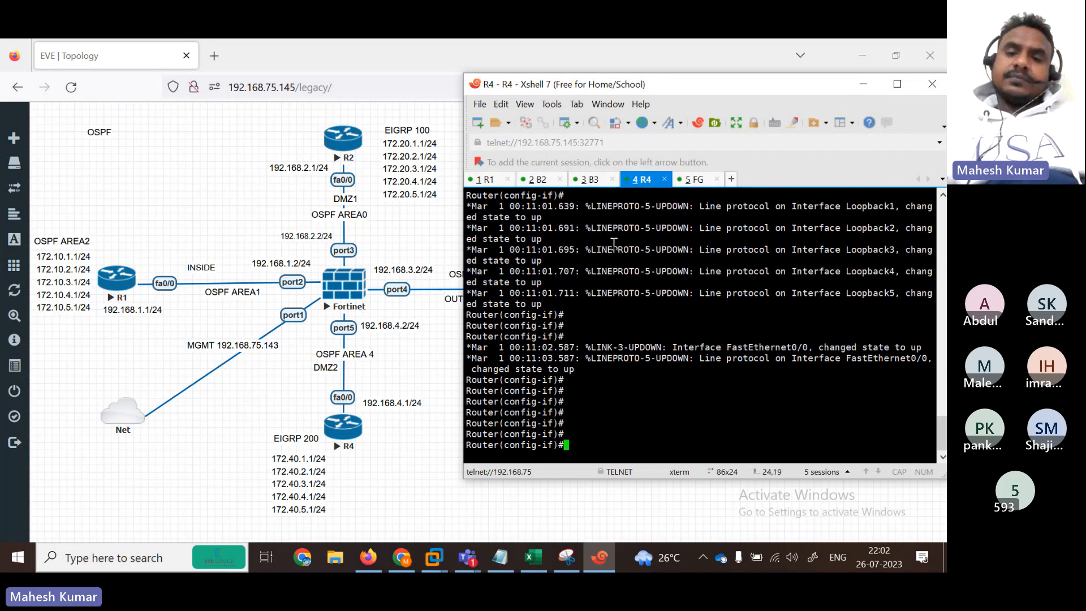
{"action": "left_click", "coordinate": [695, 180]}
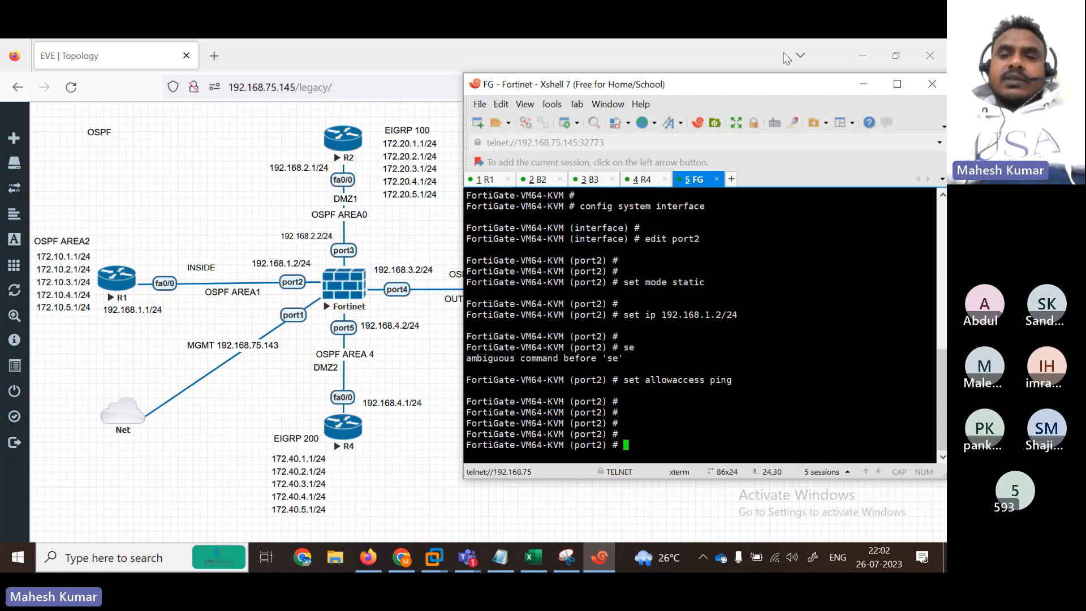
{"action": "left_click_drag", "start_coordinate": [654, 91], "coordinate": [681, 81]}
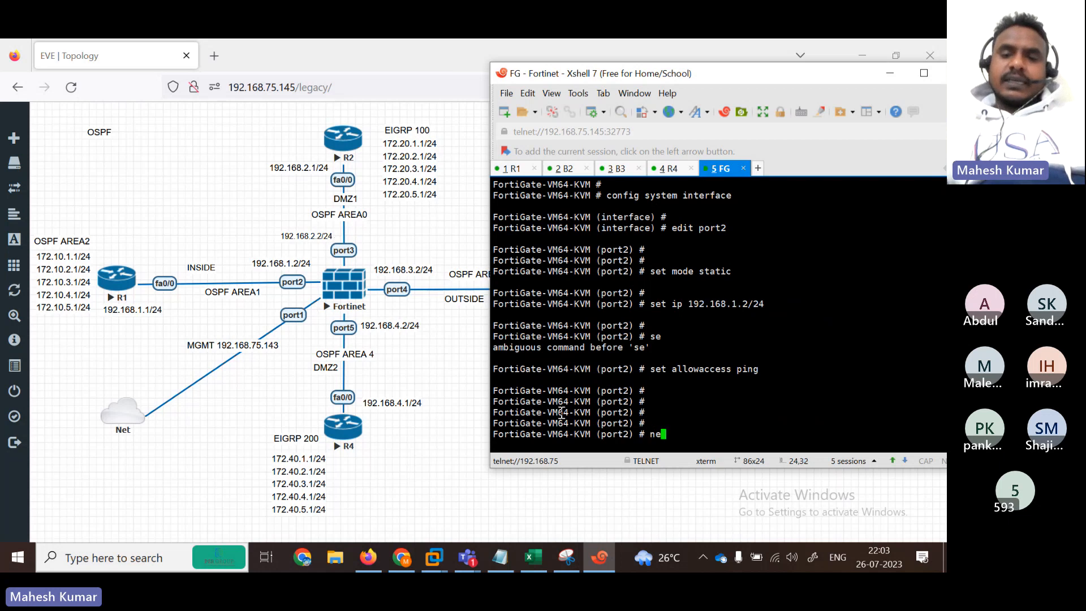
Step: Close the port2 edit and set port3 to static mode at 192.168.2.2/24
{"action": "type", "text": "xt"}
{"action": "key", "text": "Return"}
{"action": "type", "text": "edit "}
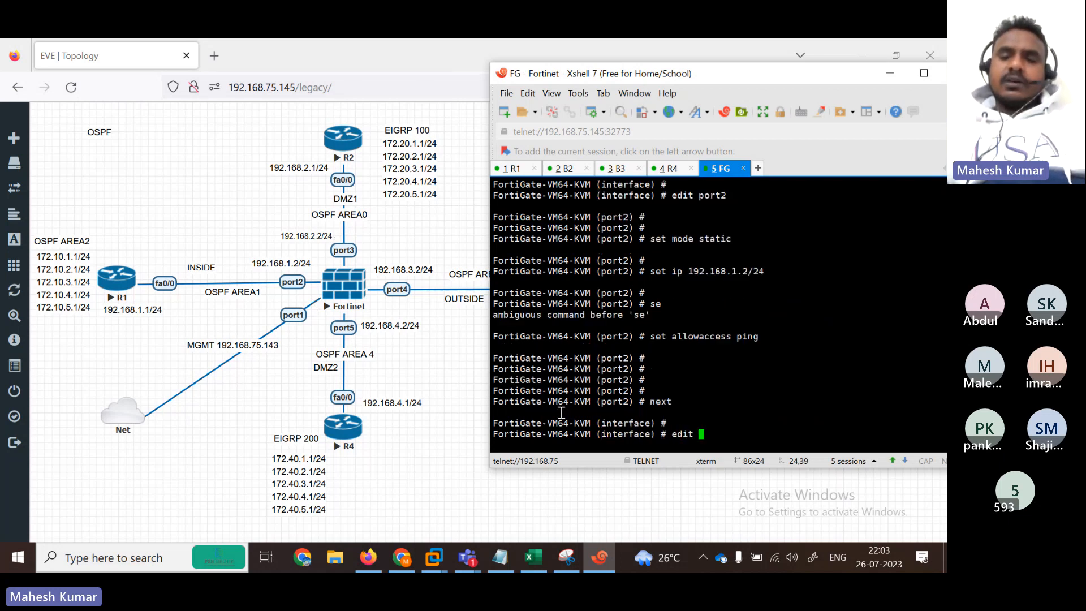
{"action": "type", "text": "port3"}
{"action": "key", "text": "Return"}
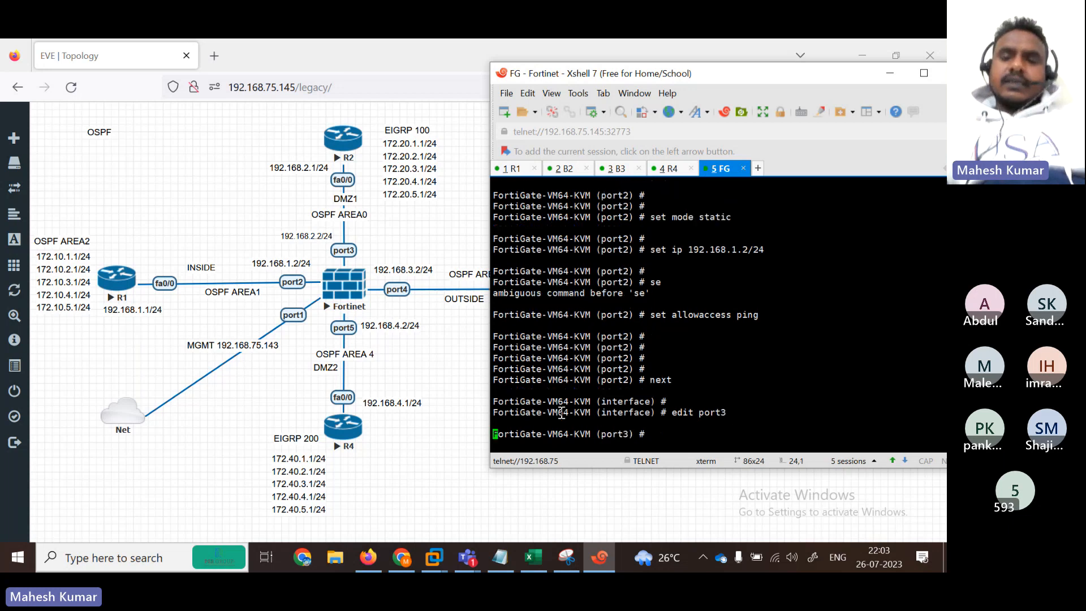
{"action": "type", "text": "set mode static"}
{"action": "key", "text": "Return"}
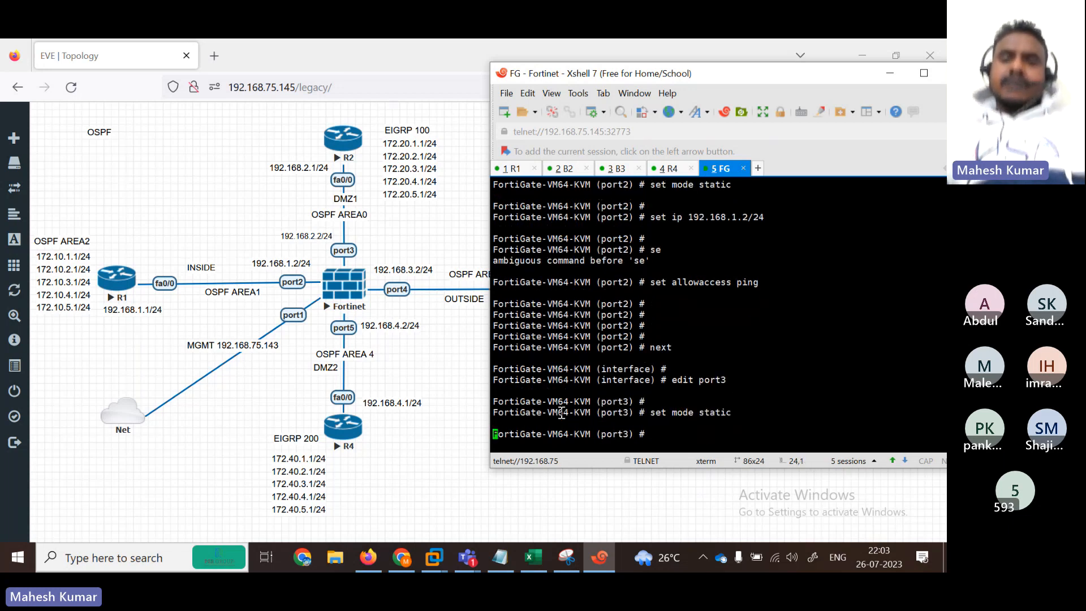
{"action": "key", "text": "Return"}
{"action": "type", "text": "set ip 29."}
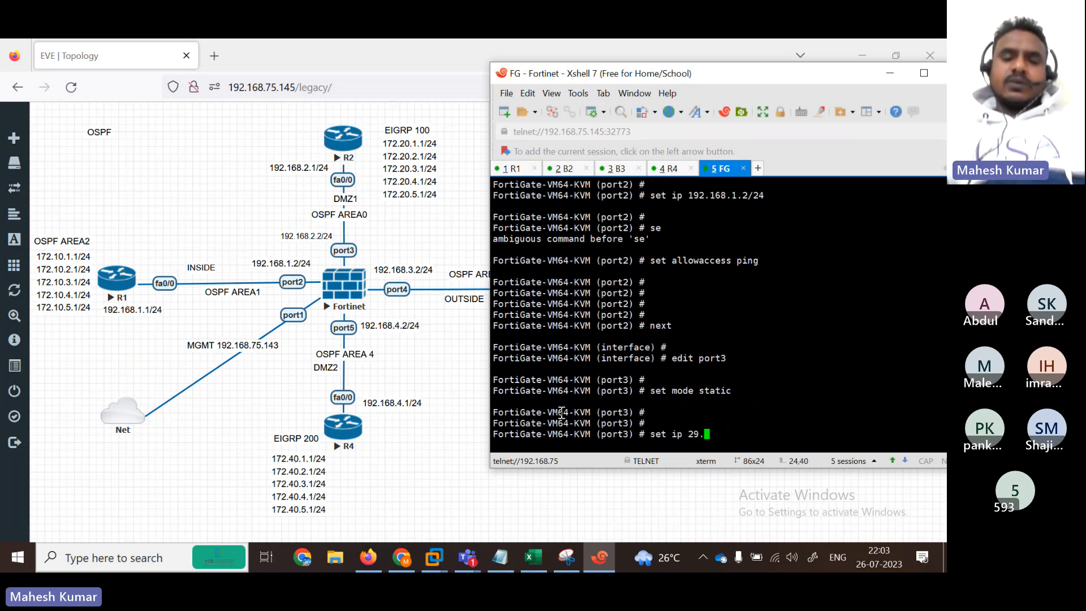
{"action": "key", "text": "BackSpace"}
{"action": "key", "text": "BackSpace"}
{"action": "key", "text": "BackSpace"}
{"action": "key", "text": "BackSpace"}
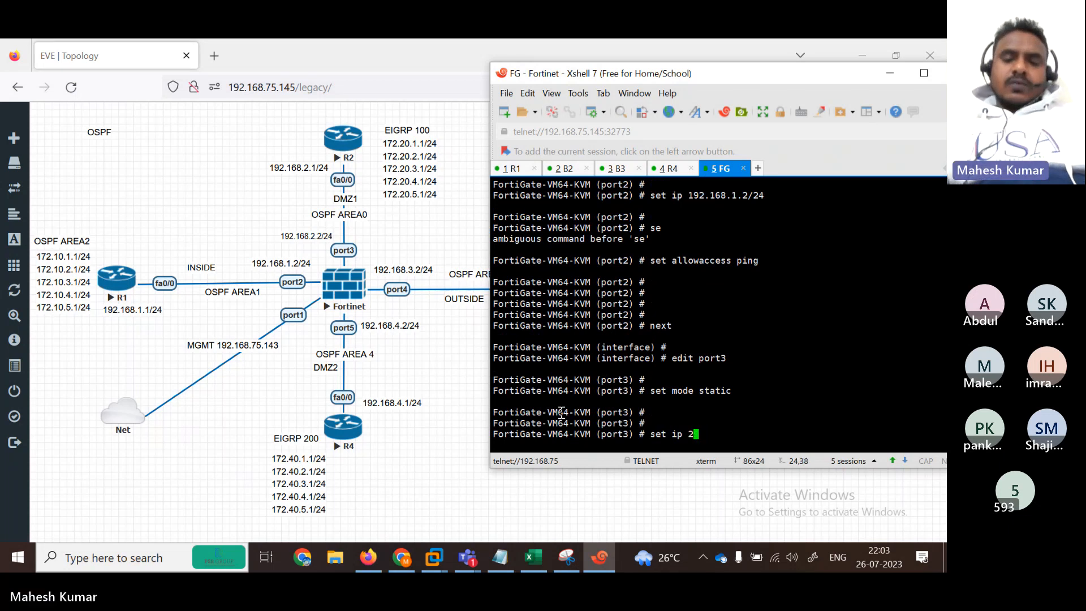
{"action": "type", "text": "192.168.2.2"}
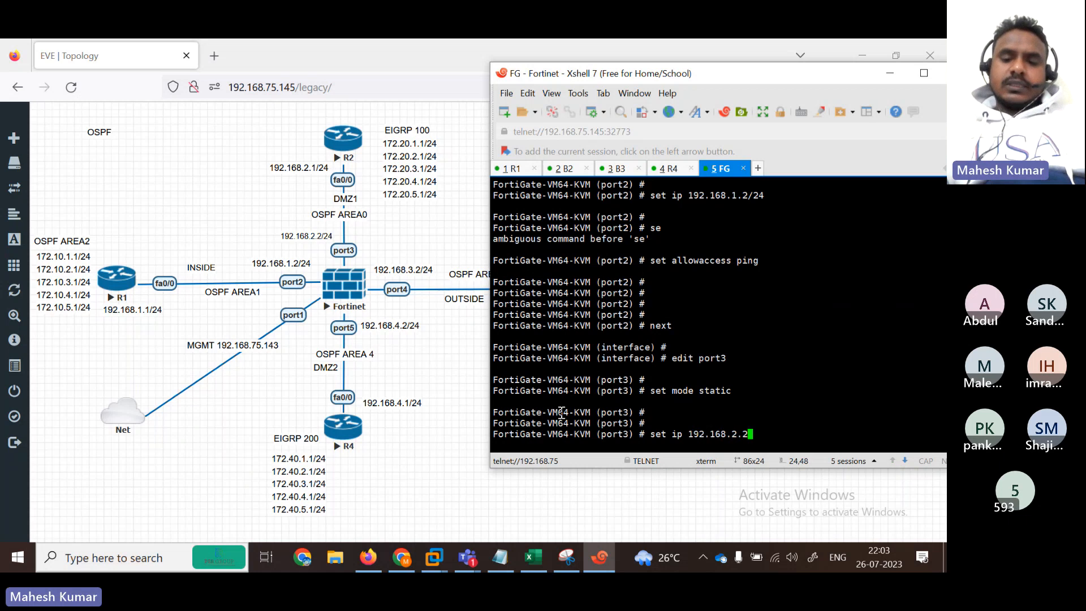
{"action": "type", "text": "/24"}
{"action": "key", "text": "Return"}
Step: Allow ping on port3, close its edit, and type 'edit port4'
{"action": "type", "text": "se"}
{"action": "key", "text": "Return"}
{"action": "type", "text": "se a"}
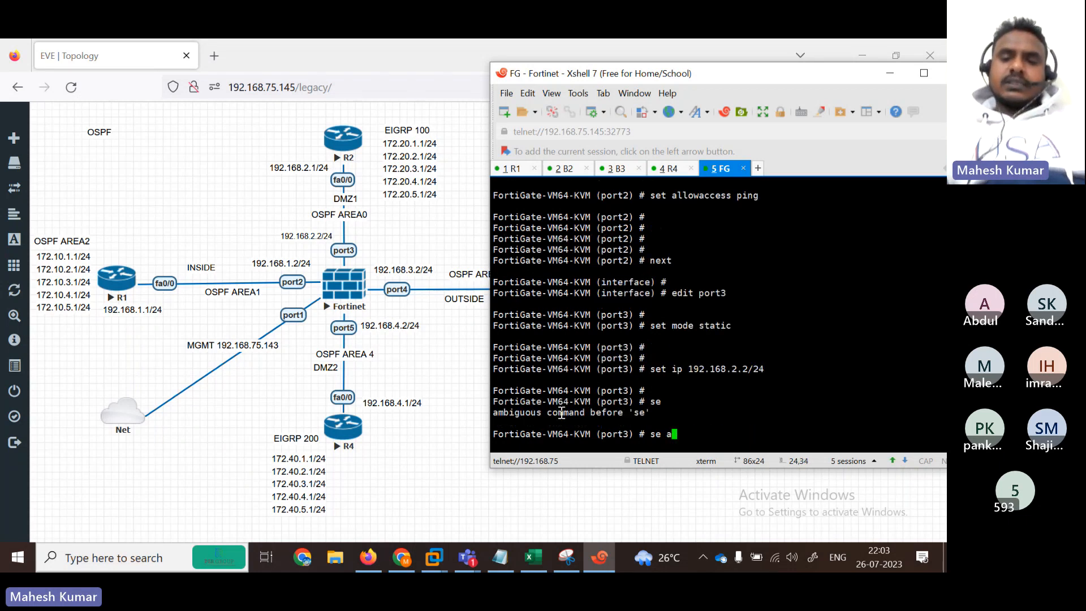
{"action": "key", "text": "BackSpace"}
{"action": "type", "text": "t al"}
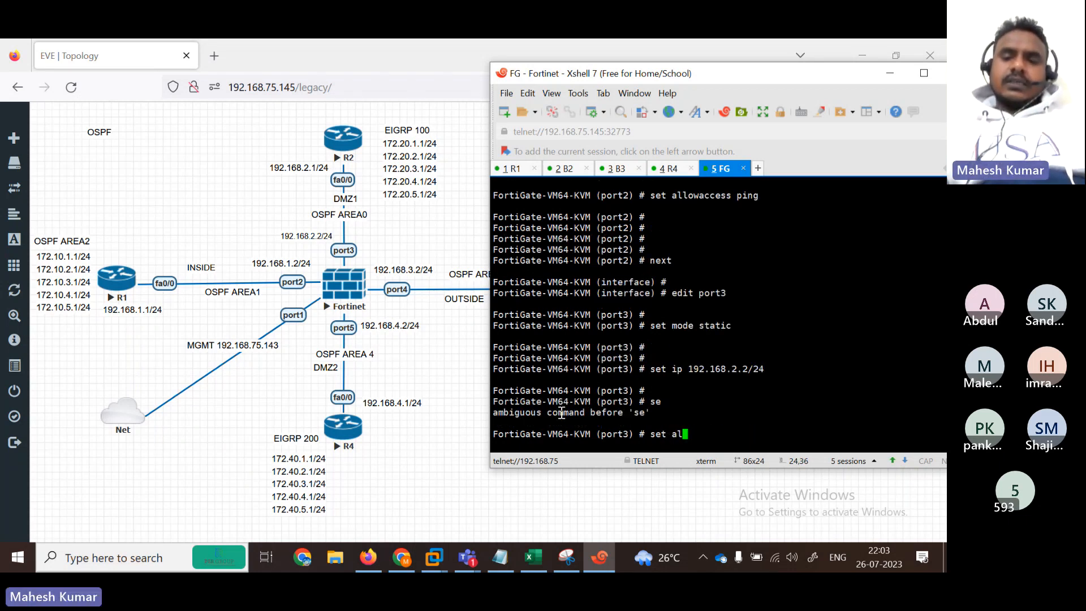
{"action": "type", "text": "lowaccess ping"}
{"action": "key", "text": "Return"}
{"action": "key", "text": "Return"}
{"action": "key", "text": "Return"}
{"action": "key", "text": "Return"}
{"action": "key", "text": "Return"}
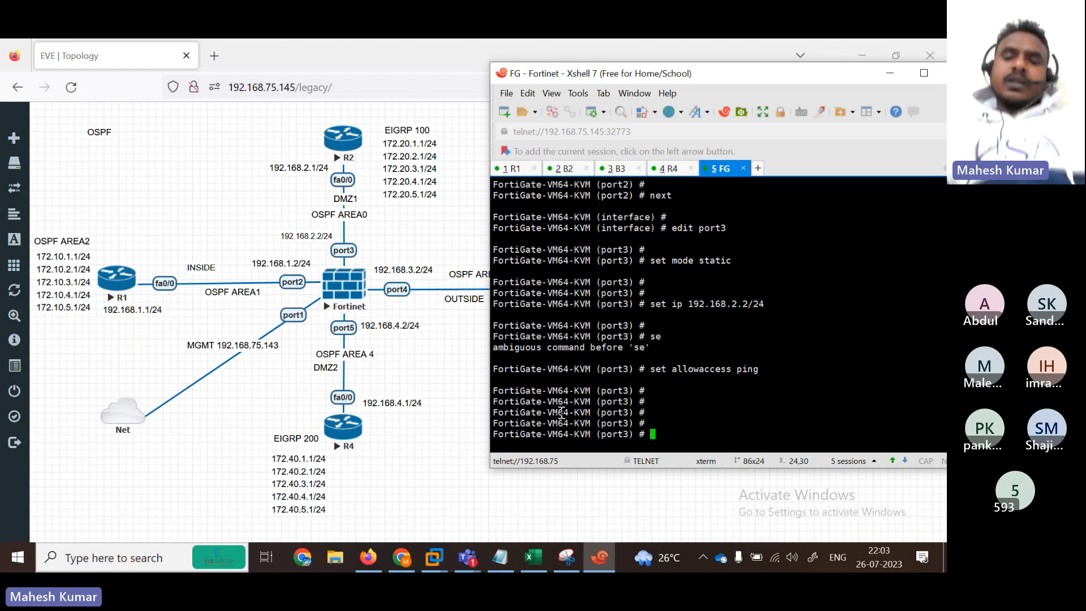
{"action": "type", "text": "next"}
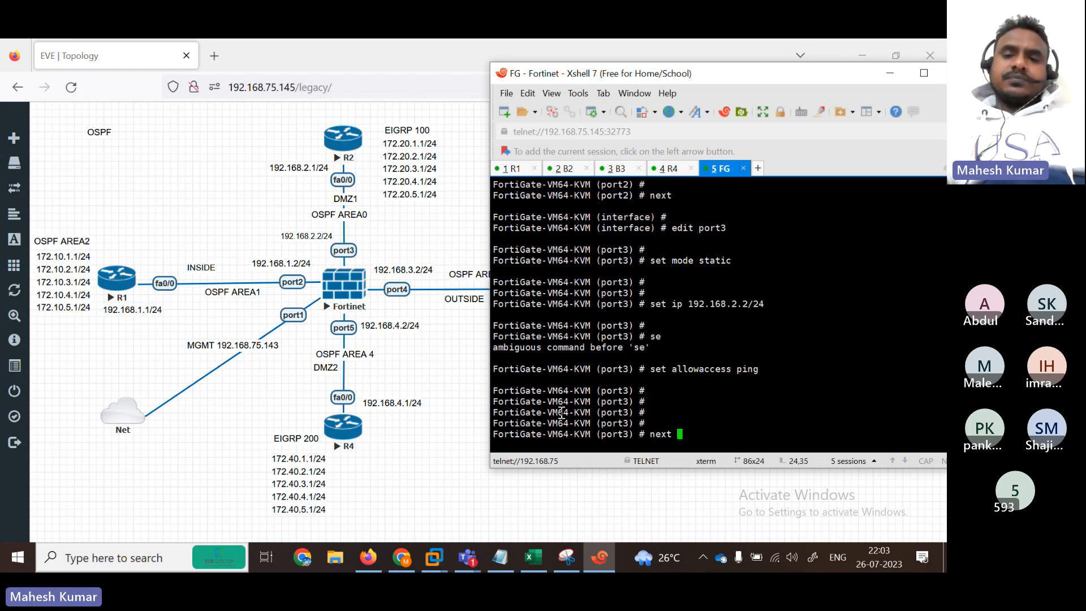
{"action": "key", "text": "Return"}
{"action": "key", "text": "Return"}
{"action": "key", "text": "Return"}
{"action": "type", "text": "ed"}
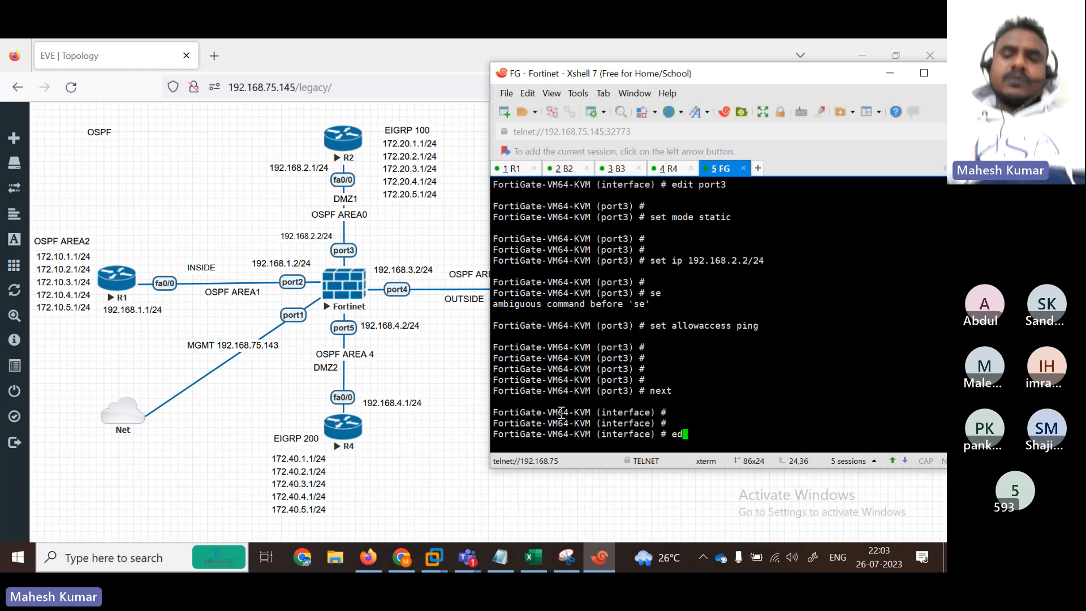
{"action": "type", "text": "it port4"}
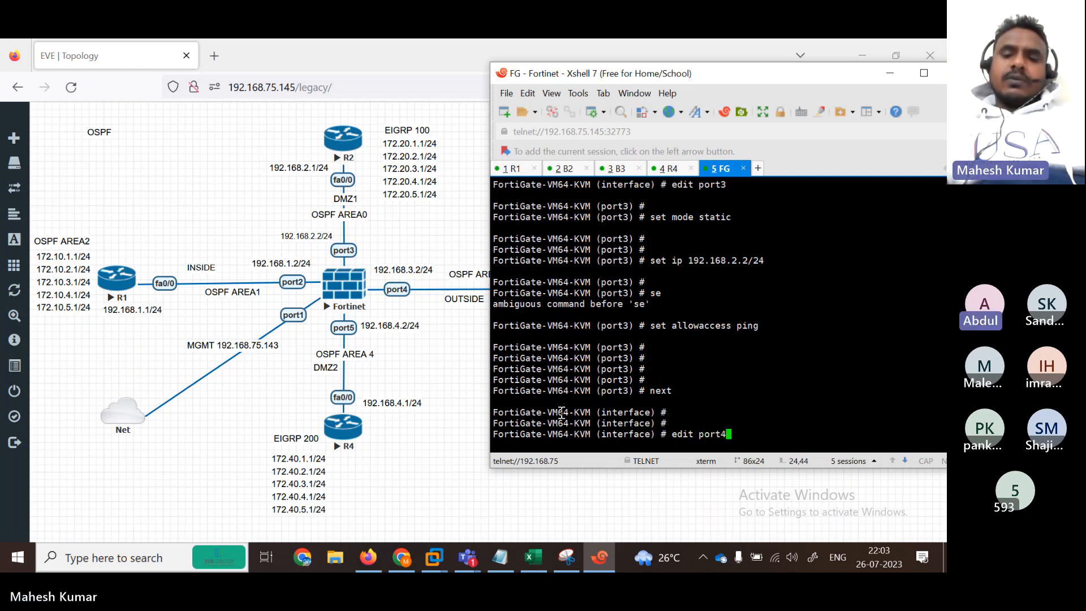
Step: Set port4 to static mode at 192.168.3.2/24 with allowaccess ping, then close it with next
{"action": "key", "text": "Return"}
{"action": "key", "text": "Return"}
{"action": "key", "text": "Return"}
{"action": "key", "text": "Return"}
{"action": "key", "text": "Return"}
{"action": "key", "text": "Return"}
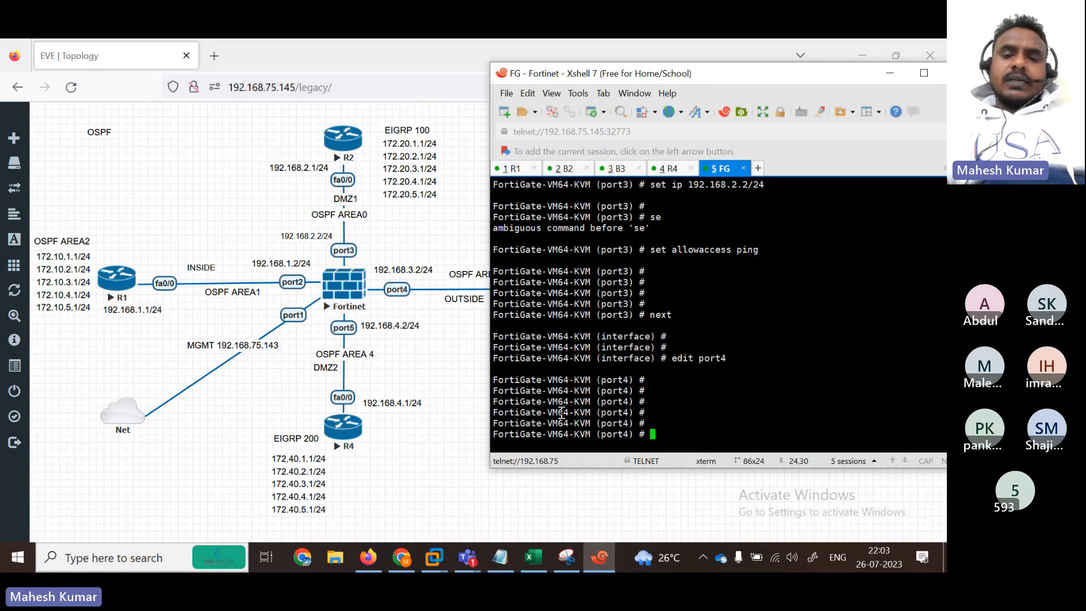
{"action": "type", "text": "set mode static"}
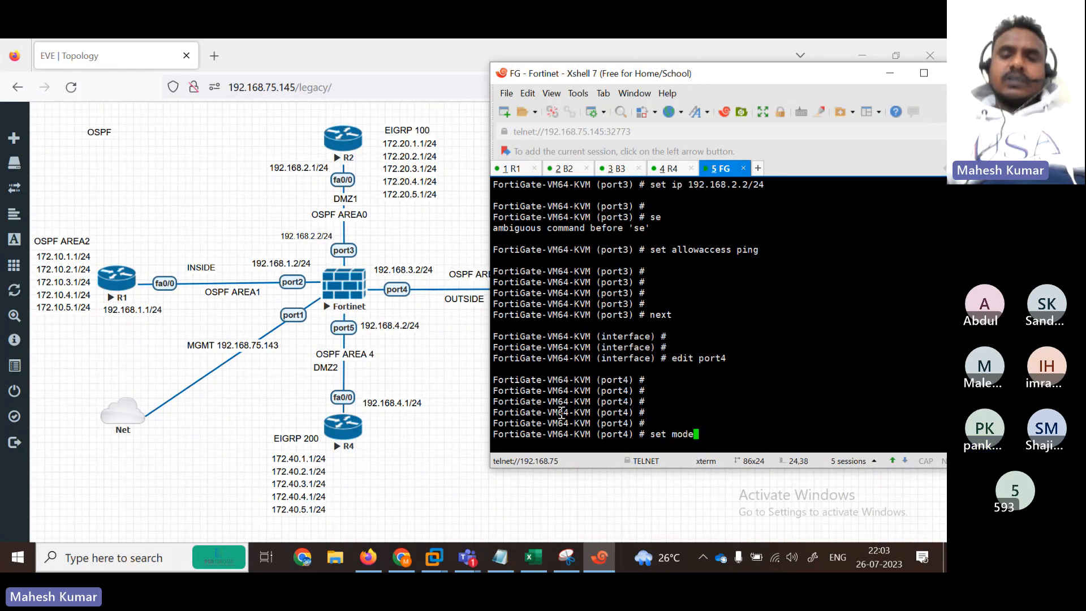
{"action": "key", "text": "Return"}
{"action": "key", "text": "Return"}
{"action": "type", "text": "set"}
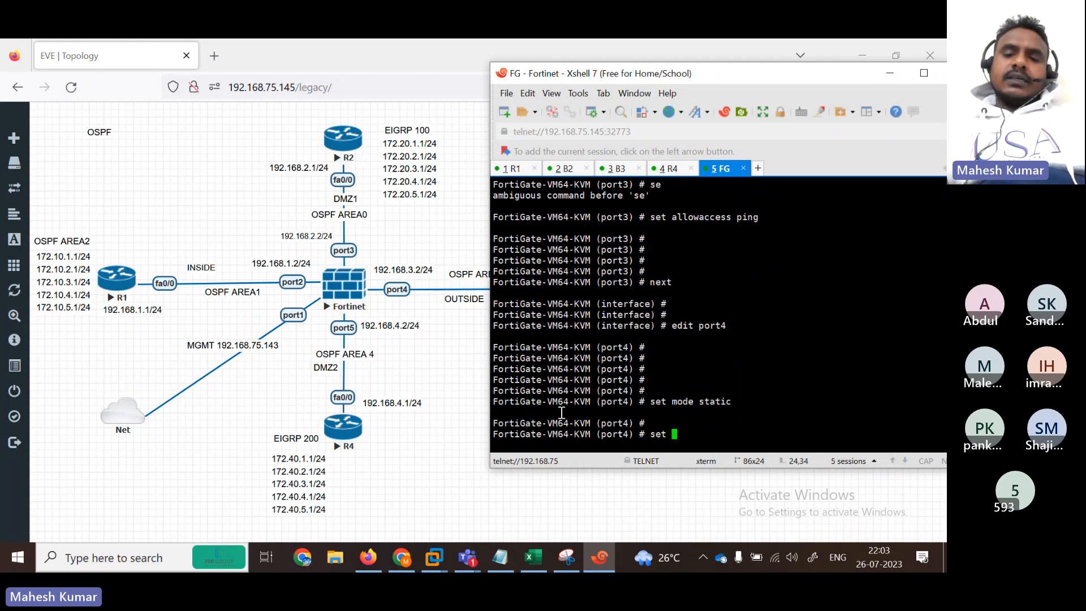
{"action": "type", "text": " ip 192.168."}
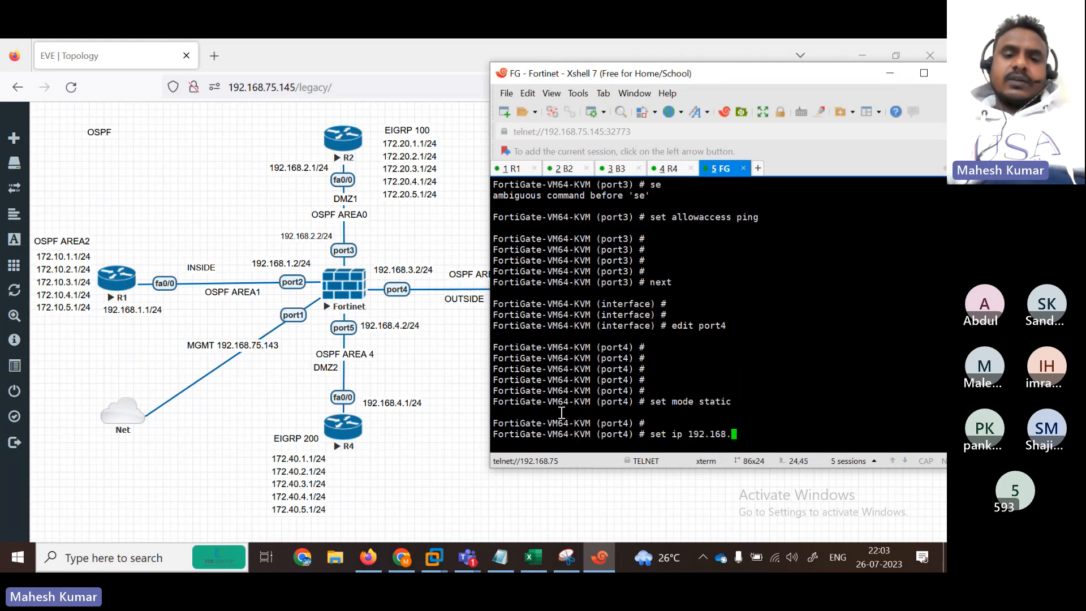
{"action": "type", "text": "3.2/24"}
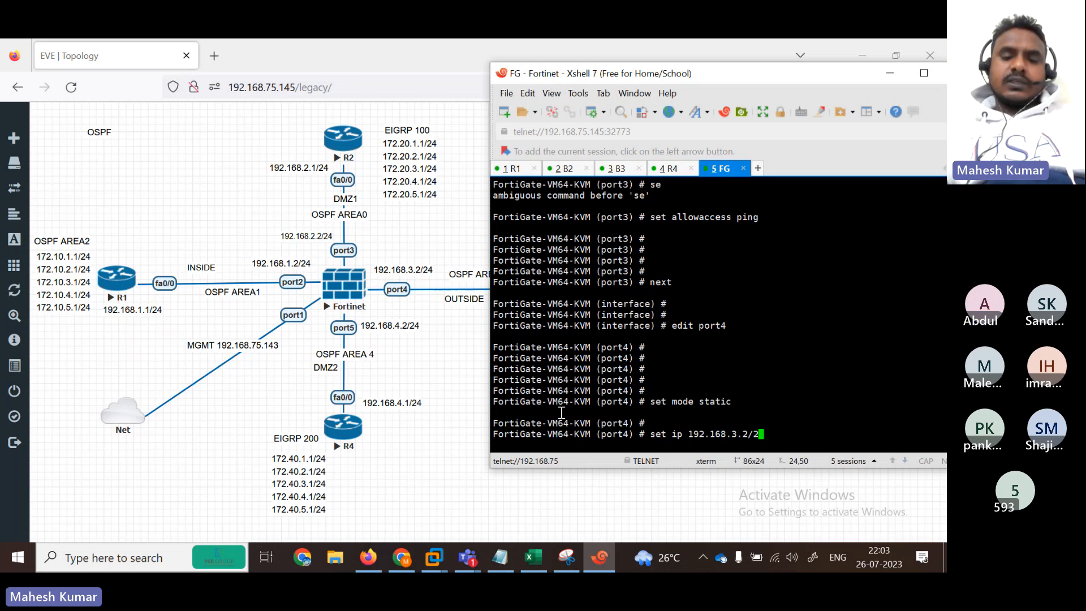
{"action": "key", "text": "Return"}
{"action": "key", "text": "Return"}
{"action": "type", "text": "se"}
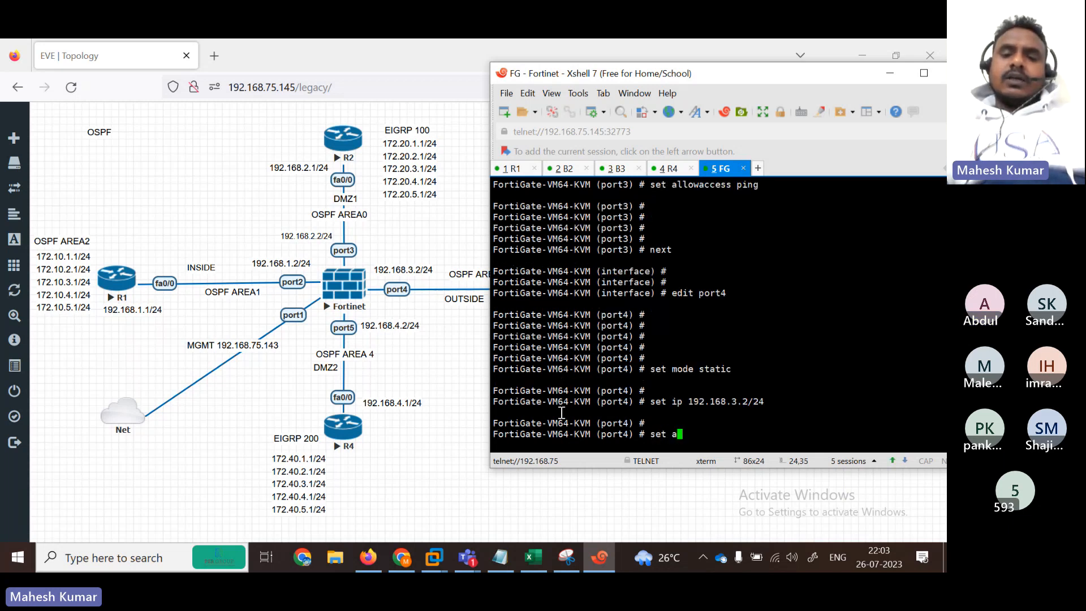
{"action": "type", "text": "t a"}
{"action": "key", "text": "Tab"}
{"action": "type", "text": "ping"}
{"action": "key", "text": "Return"}
{"action": "key", "text": "Return"}
{"action": "key", "text": "Return"}
{"action": "key", "text": "Return"}
{"action": "key", "text": "Return"}
{"action": "key", "text": "Return"}
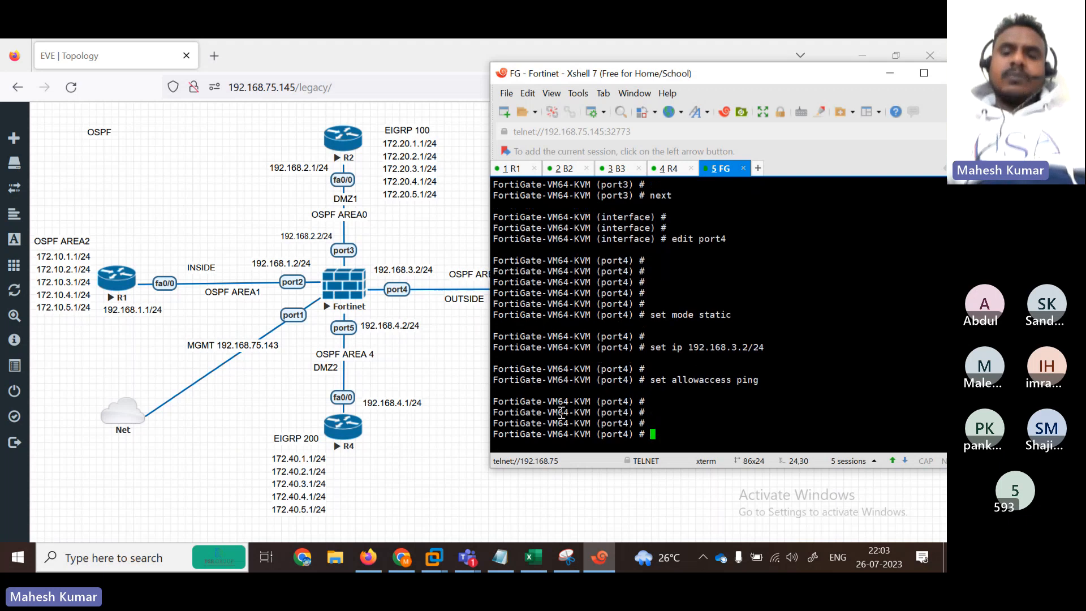
{"action": "type", "text": "next"}
{"action": "key", "text": "Return"}
{"action": "key", "text": "Return"}
{"action": "key", "text": "Return"}
{"action": "key", "text": "Return"}
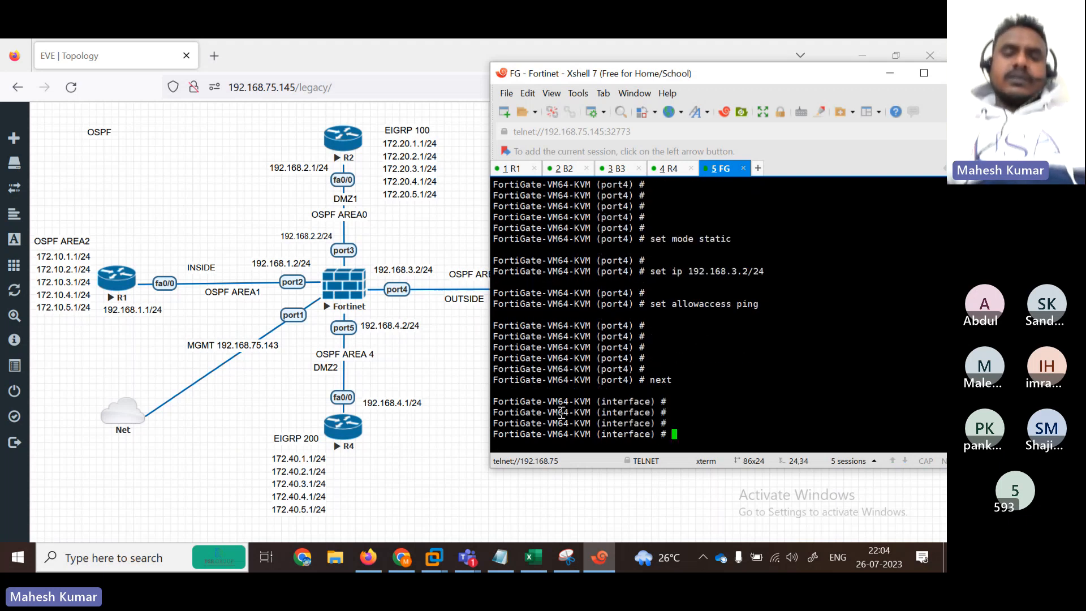
Step: Open port5 for editing and set it to static addressing
{"action": "type", "text": "edit port3"}
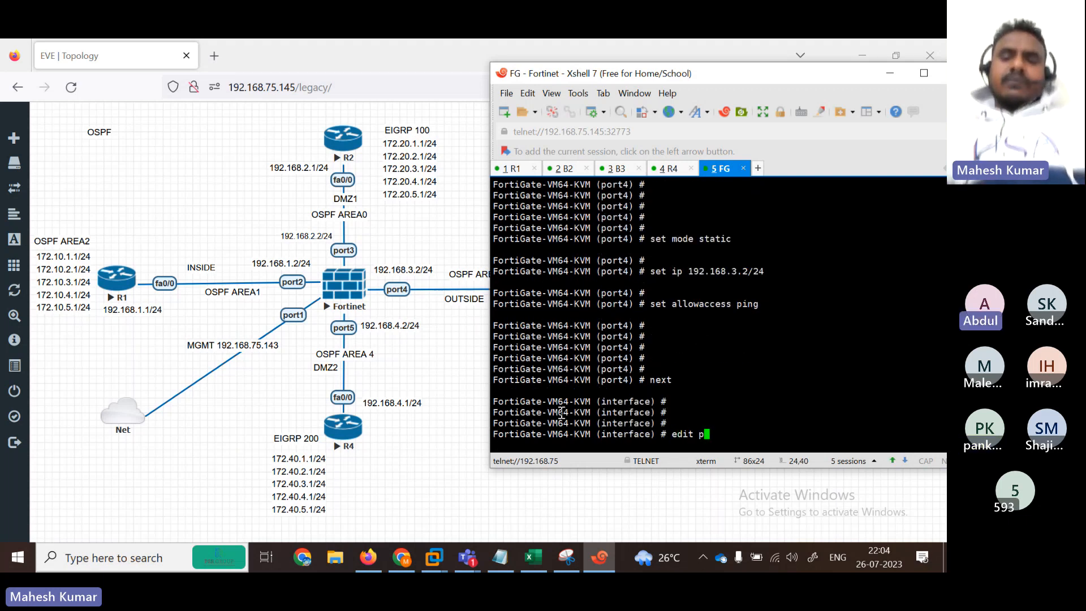
{"action": "key", "text": "BackSpace"}
{"action": "type", "text": "5"}
{"action": "key", "text": "Return"}
{"action": "type", "text": "set mo"}
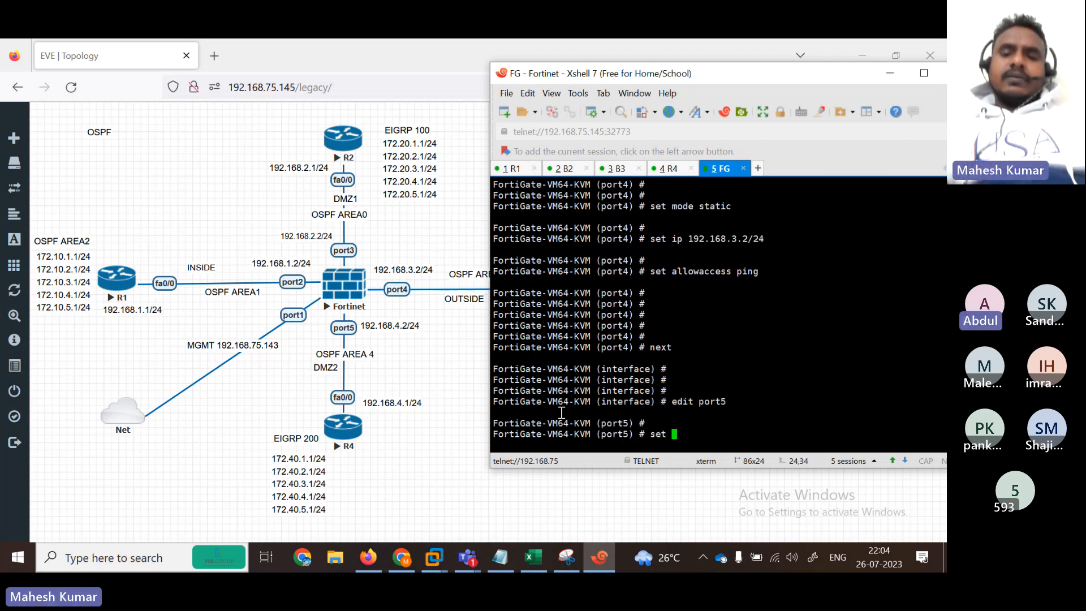
{"action": "key", "text": "Tab"}
{"action": "type", "text": "s"}
{"action": "key", "text": "BackSpace"}
{"action": "key", "text": "BackSpace"}
{"action": "type", "text": "de"}
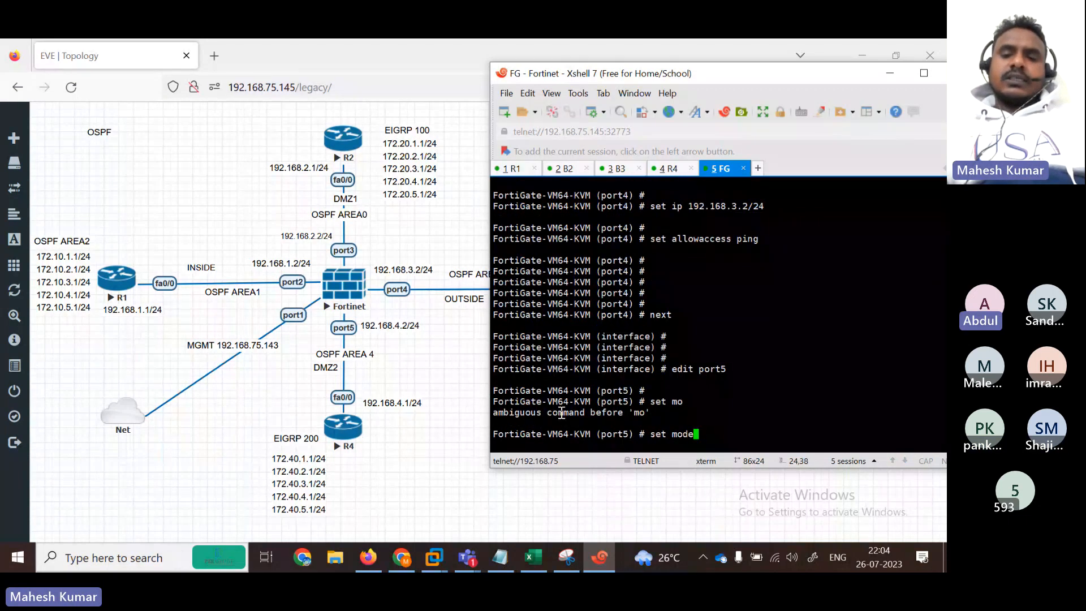
{"action": "type", "text": "s static"}
{"action": "key", "text": "Return"}
{"action": "key", "text": "Return"}
{"action": "key", "text": "Return"}
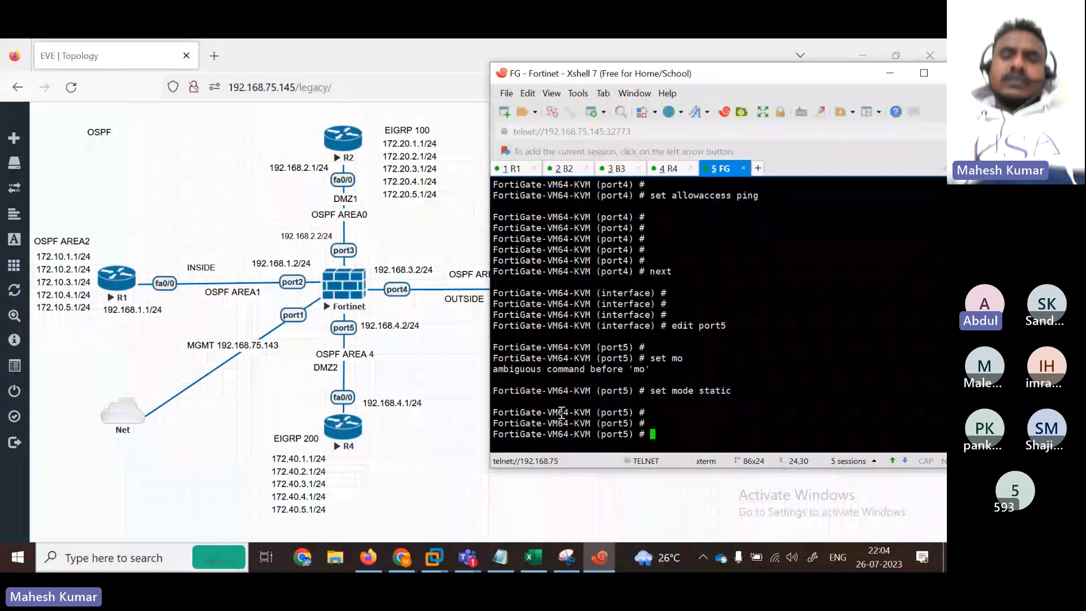
{"action": "type", "text": "set ip 192.168."}
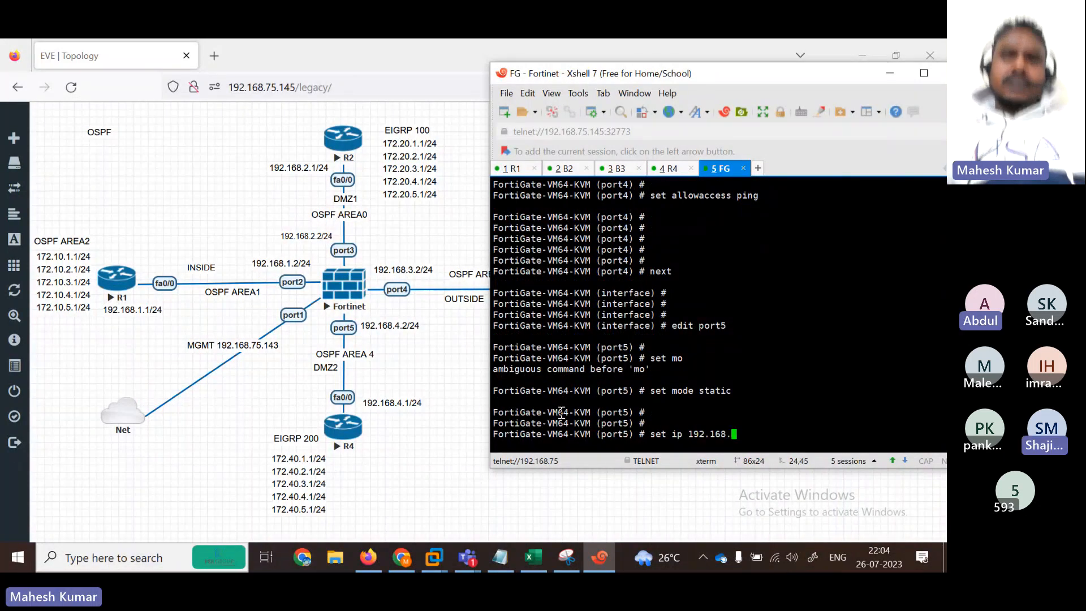
Step: Dismiss the Teams content-sharing flyout and minimize the meeting window
{"action": "left_click", "coordinate": [469, 565]}
{"action": "left_click", "coordinate": [464, 453]}
{"action": "left_click", "coordinate": [474, 303]}
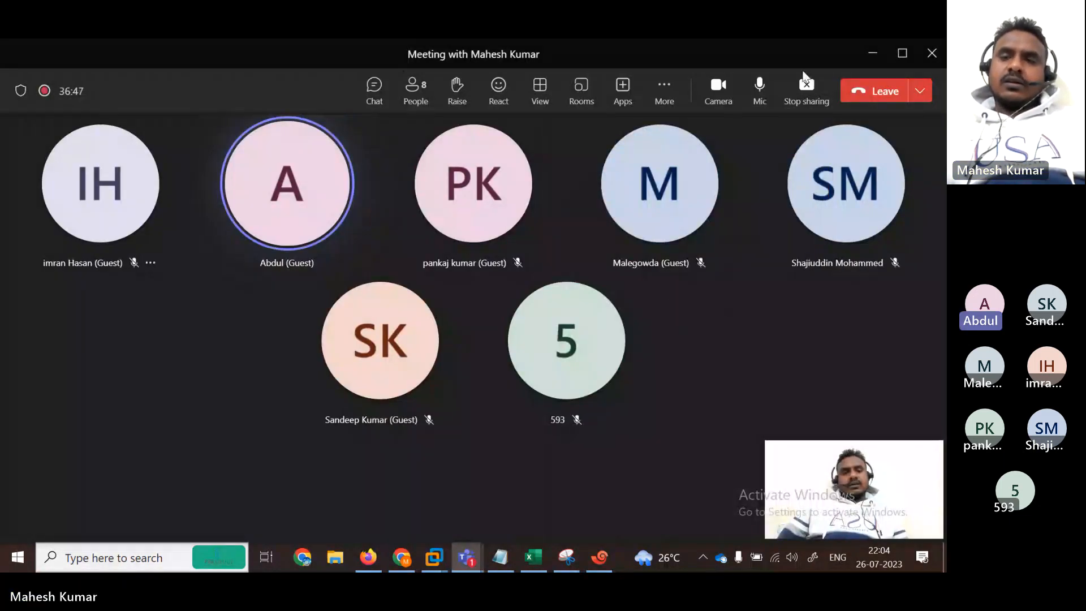
{"action": "left_click", "coordinate": [871, 53]}
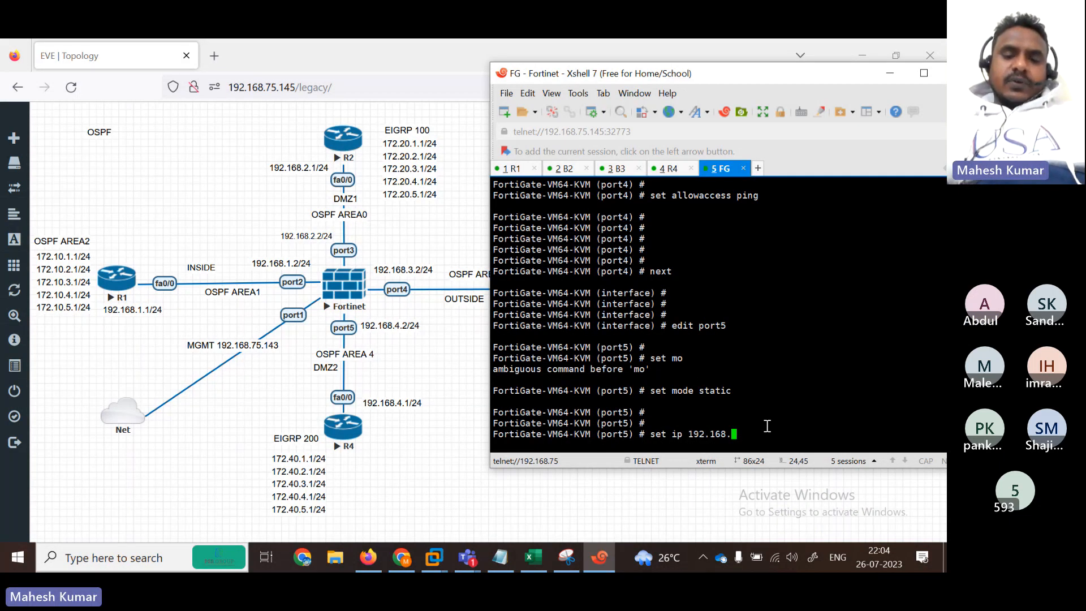
Step: Give port5 IP 192.168.4.2/24 and allow ping on it
{"action": "type", "text": "4.2/2"}
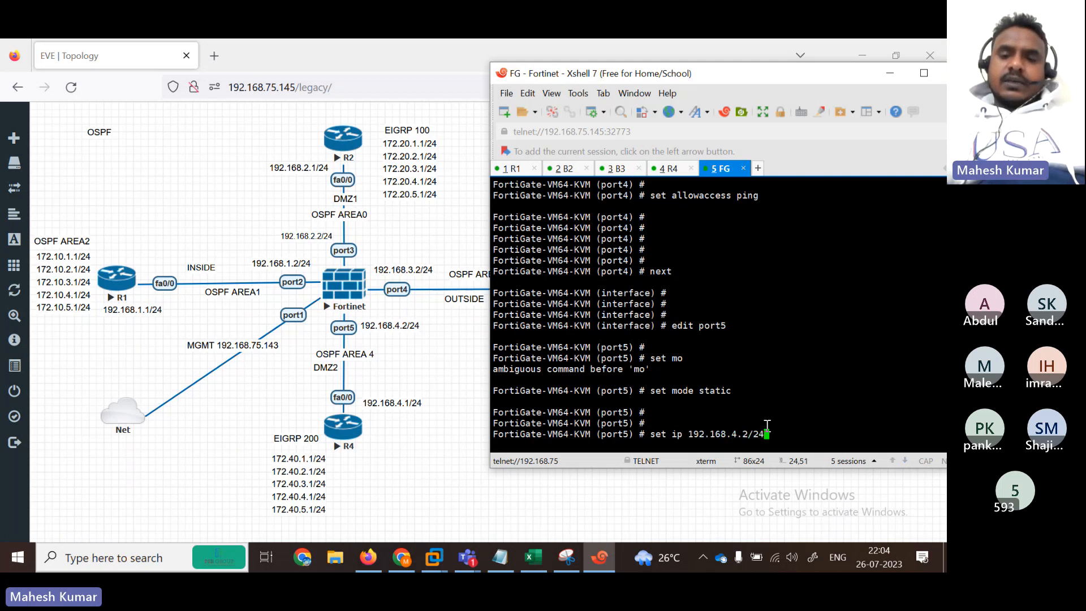
{"action": "type", "text": "4"}
{"action": "key", "text": "Return"}
{"action": "type", "text": "se"}
{"action": "key", "text": "Return"}
{"action": "type", "text": "se a"}
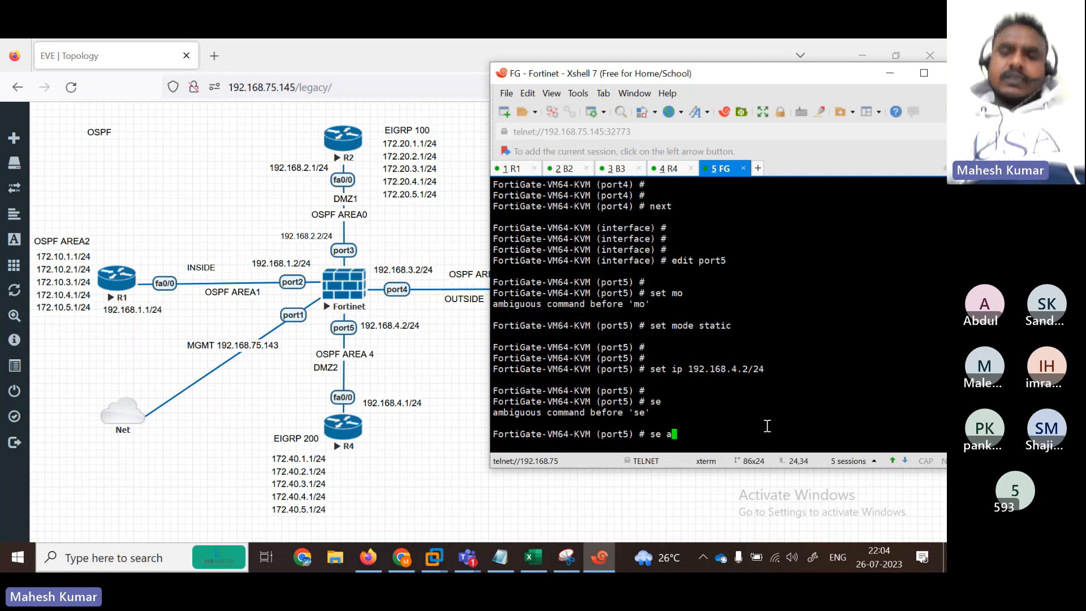
{"action": "type", "text": "allowaccess ping"}
{"action": "key", "text": "Return"}
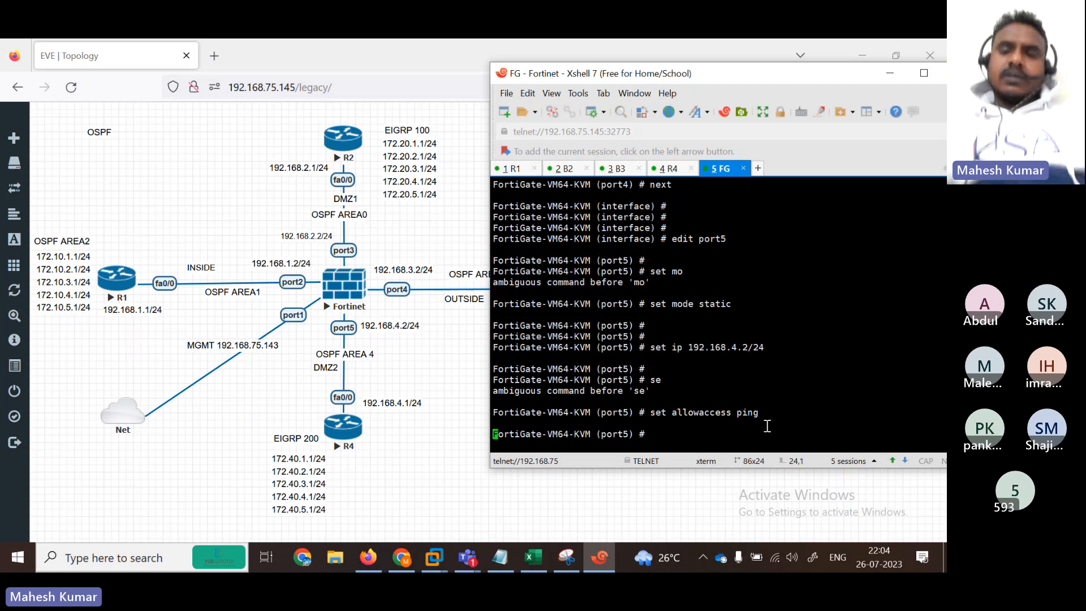
{"action": "key", "text": "Return"}
Step: End the interface configuration and list system interfaces to check their addresses
{"action": "type", "text": "end"}
{"action": "key", "text": "Return"}
{"action": "type", "text": "show system interface"}
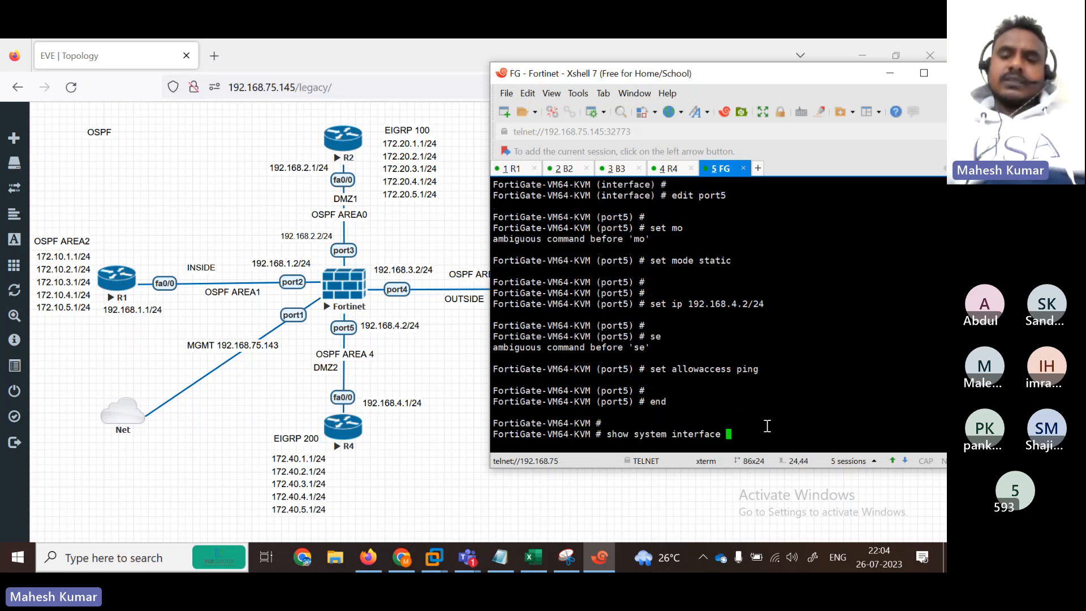
{"action": "key", "text": "question"}
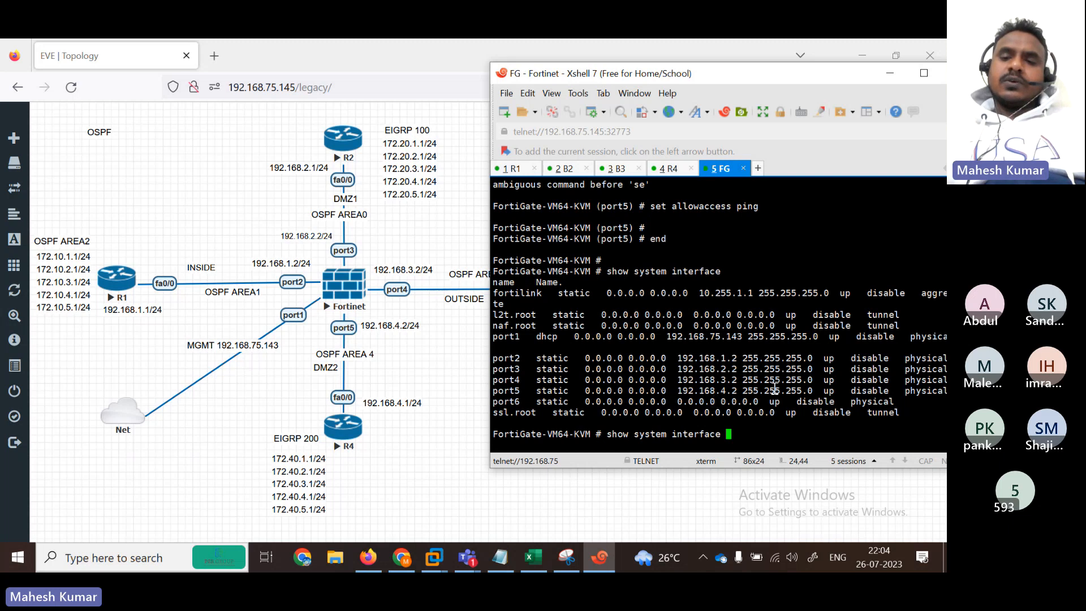
{"action": "left_click_drag", "start_coordinate": [742, 337], "coordinate": [687, 337]}
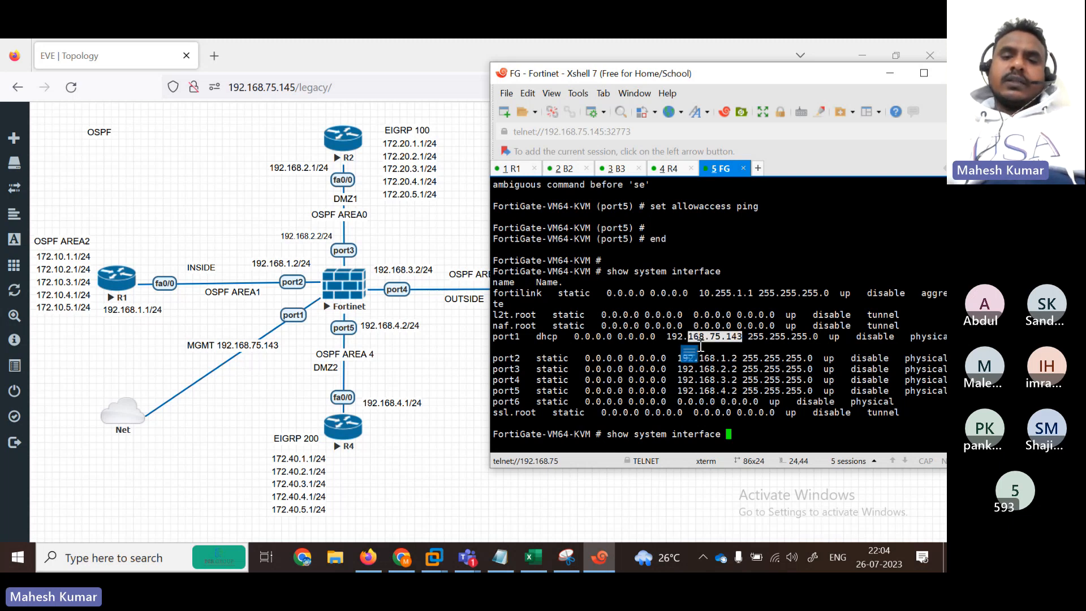
Step: Load the FortiGate login page at 192.168.75.143 and sign in as admin
{"action": "left_click", "coordinate": [211, 62]}
{"action": "type", "text": "1"}
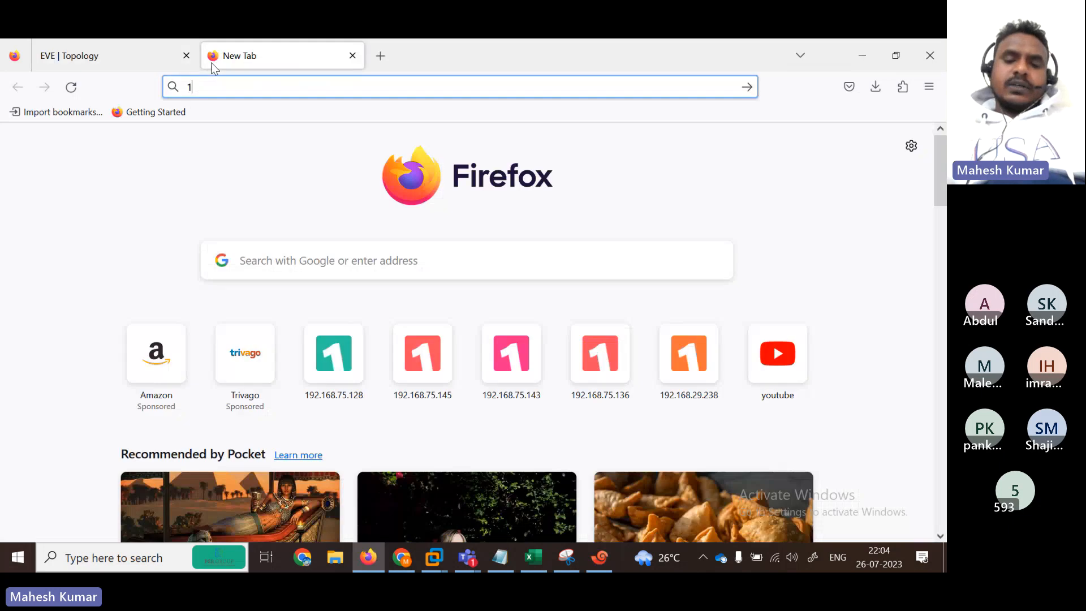
{"action": "type", "text": "92.168.75.12"}
{"action": "key", "text": "BackSpace"}
{"action": "key", "text": "BackSpace"}
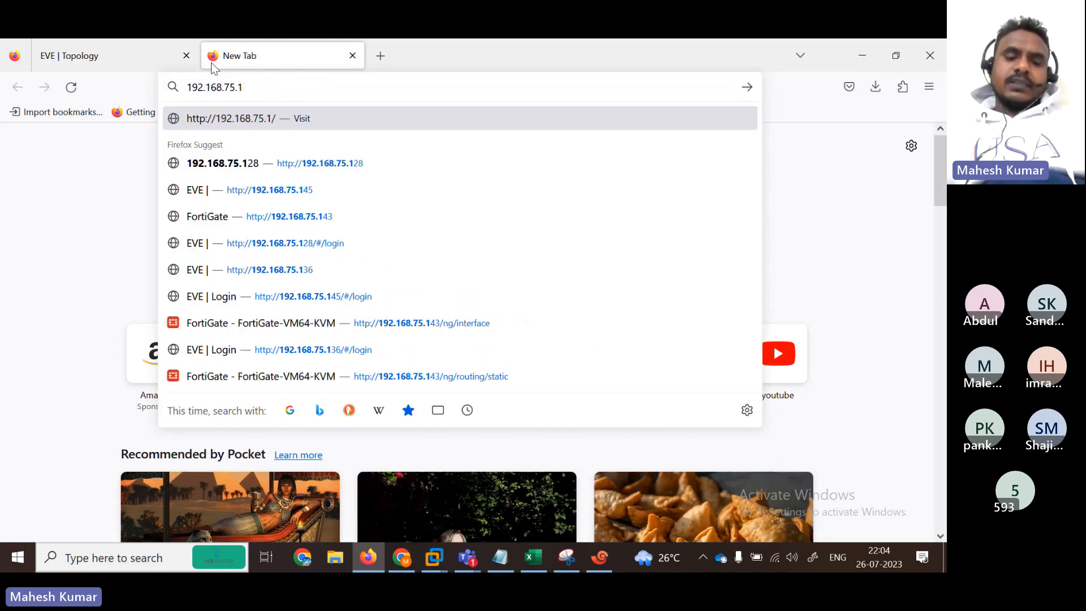
{"action": "type", "text": "43"}
{"action": "key", "text": "Return"}
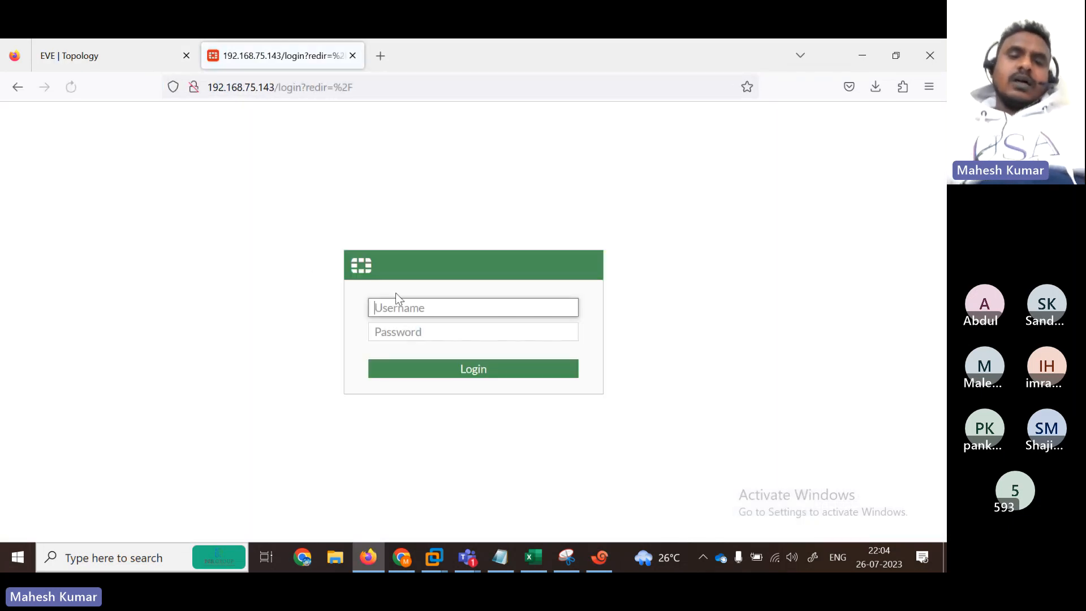
{"action": "type", "text": "admin"}
{"action": "key", "text": "Tab"}
{"action": "type", "text": "admin"}
{"action": "key", "text": "Return"}
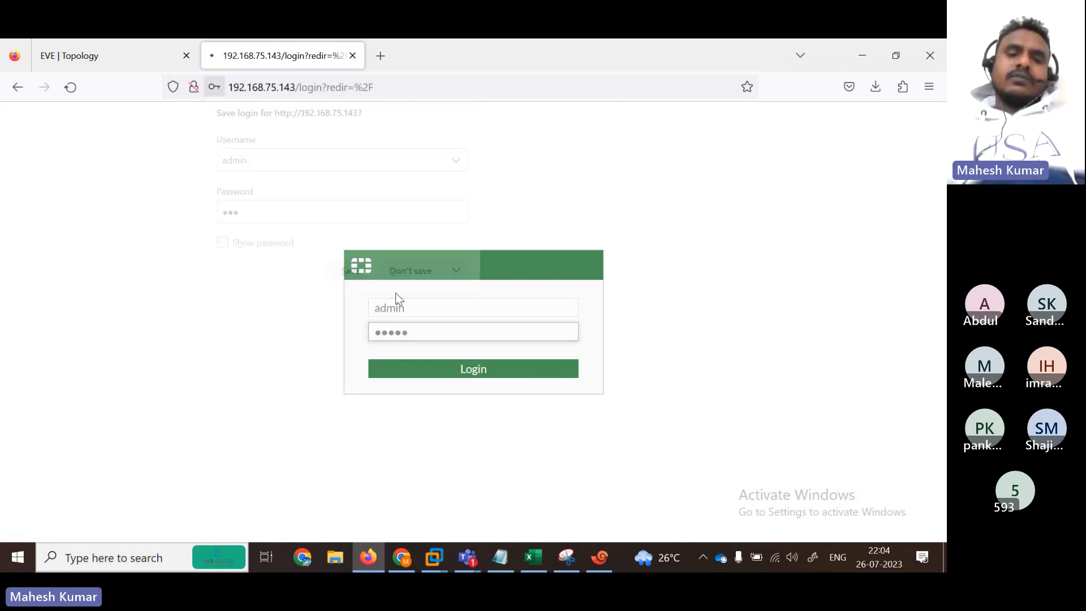
Step: Decline saving the login, postpone setup, dismiss the FortiOS 7.0.0 overview, and expand Network
{"action": "left_click", "coordinate": [413, 274]}
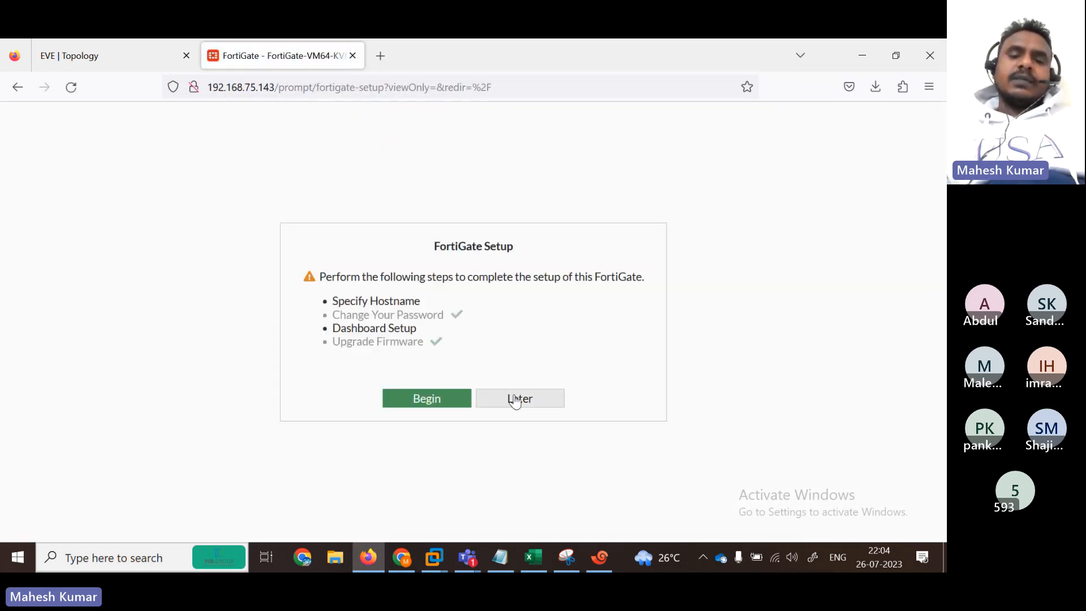
{"action": "left_click", "coordinate": [516, 398]}
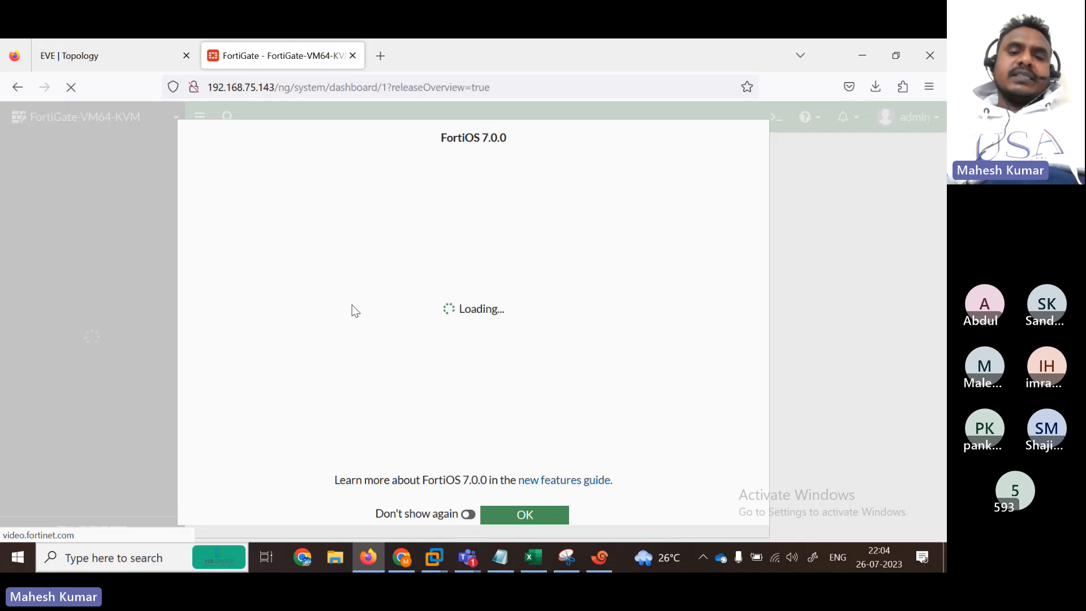
{"action": "left_click", "coordinate": [519, 516]}
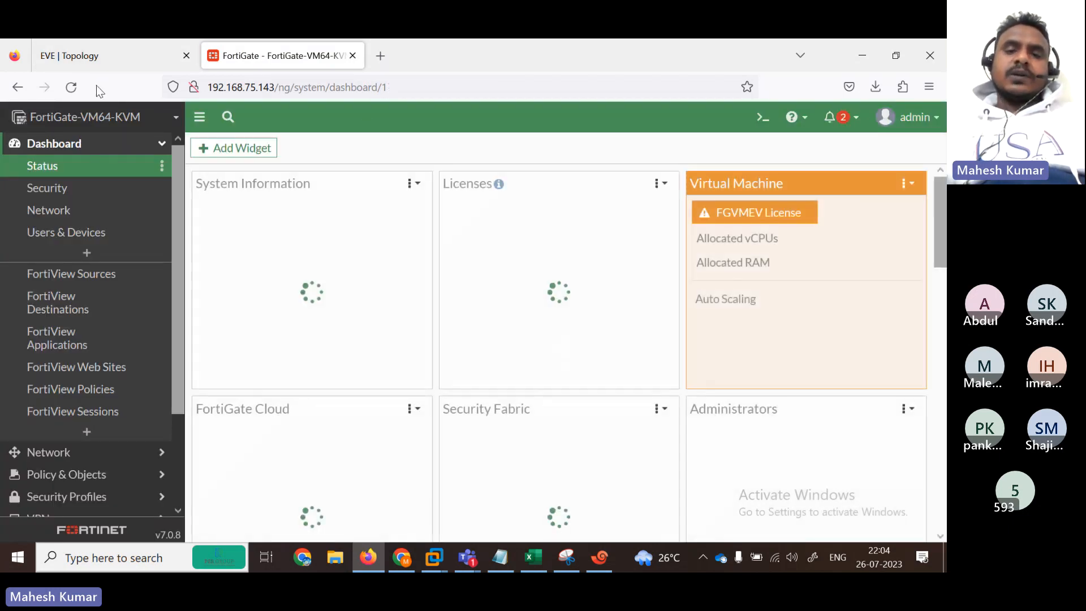
{"action": "left_click_drag", "start_coordinate": [943, 202], "coordinate": [941, 446]}
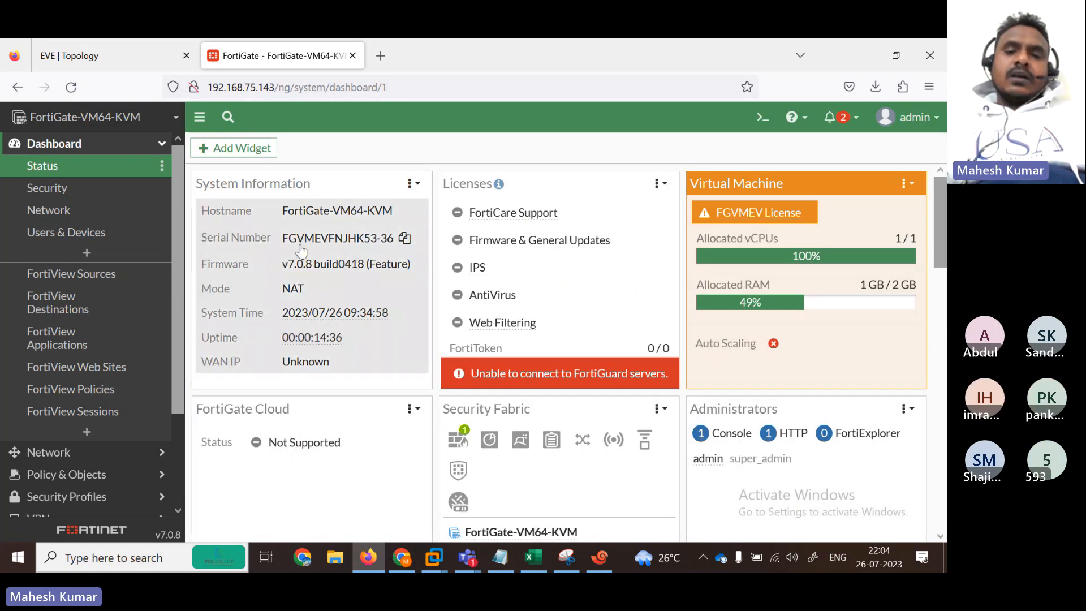
{"action": "left_click", "coordinate": [76, 454]}
Step: Switch port1 under Network > Interfaces to Manual addressing, then save and confirm the in-use warning
{"action": "left_click", "coordinate": [55, 188]}
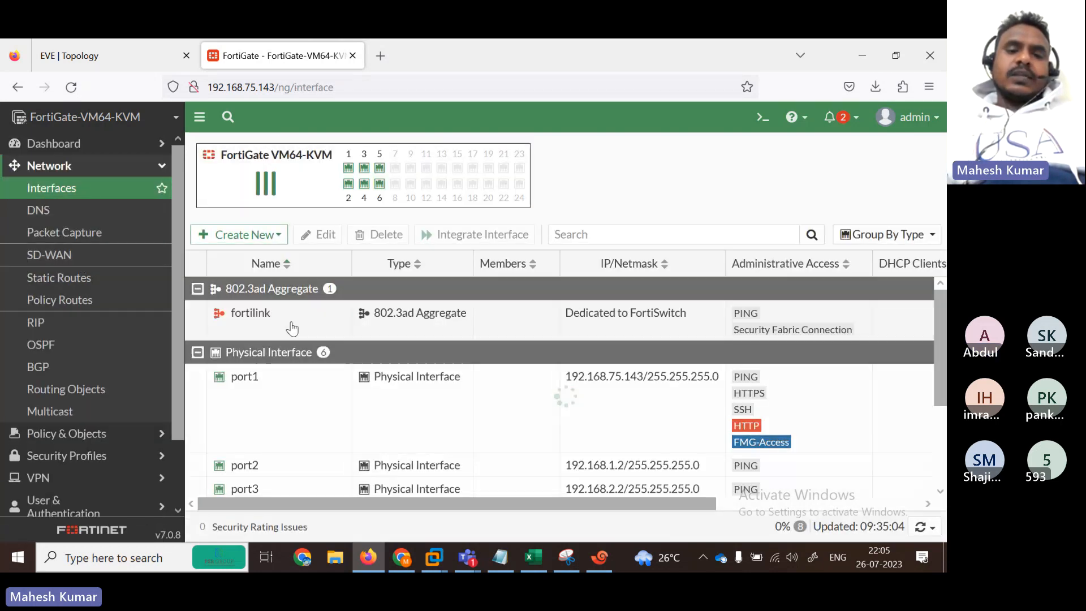
{"action": "double_click", "coordinate": [267, 400]}
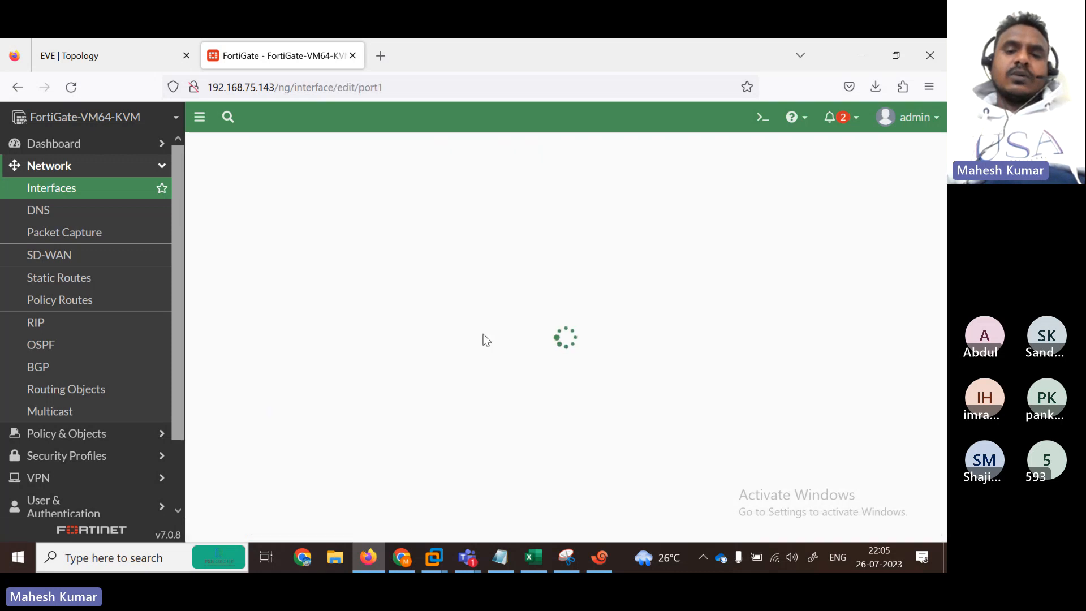
{"action": "left_click", "coordinate": [431, 355]}
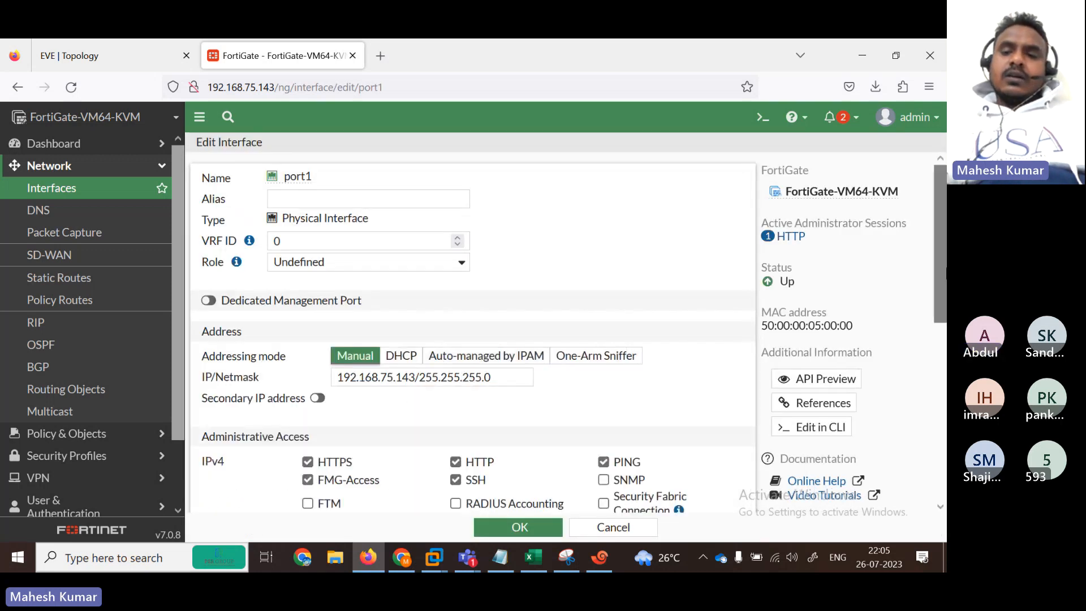
{"action": "scroll", "coordinate": [819, 447], "scroll_direction": "down", "scroll_amount": 10}
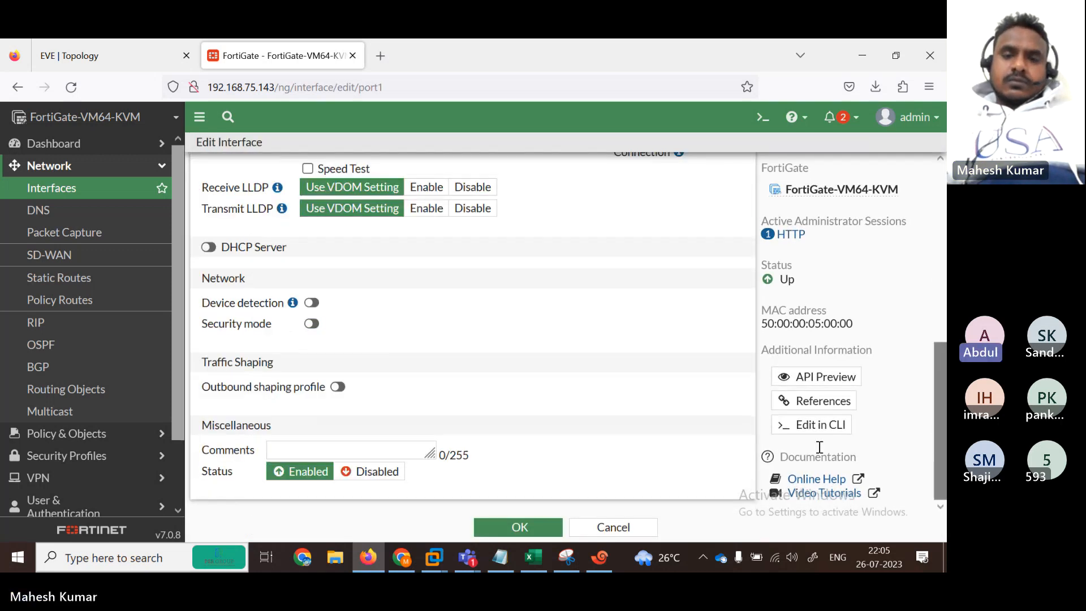
{"action": "left_click", "coordinate": [519, 523]}
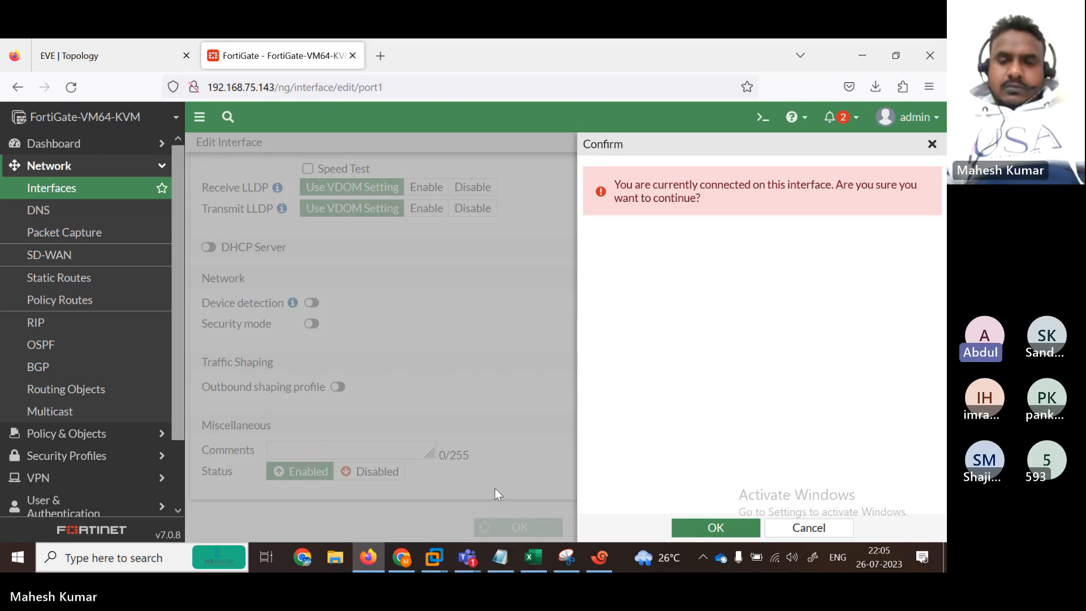
{"action": "left_click", "coordinate": [699, 526]}
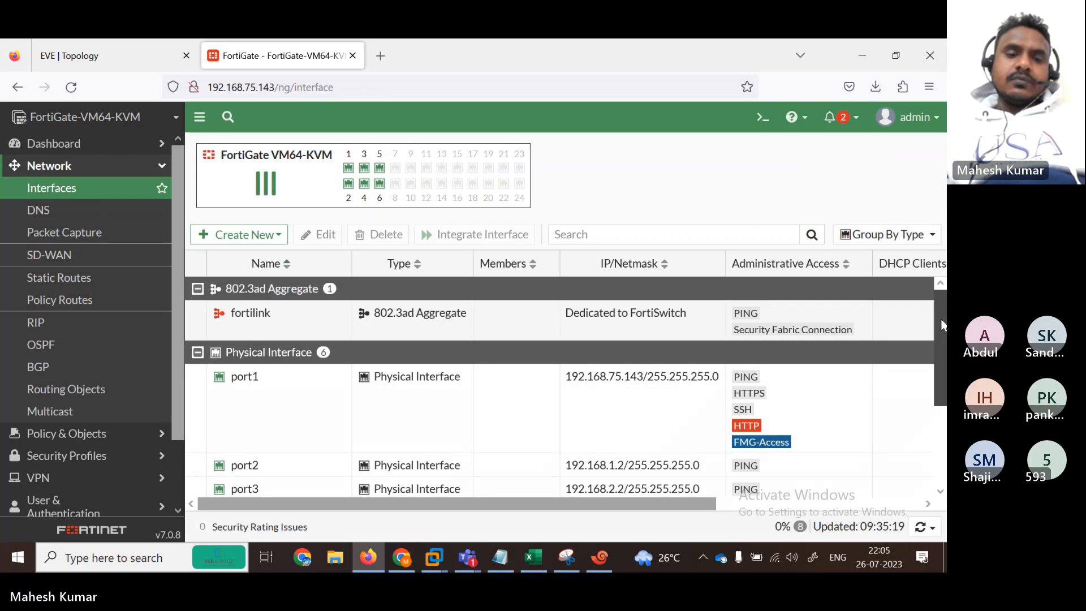
Step: Review the FortiGate port2–port6 addresses, then return to the EVE topology diagram
{"action": "scroll", "coordinate": [938, 311], "scroll_direction": "down", "scroll_amount": 2}
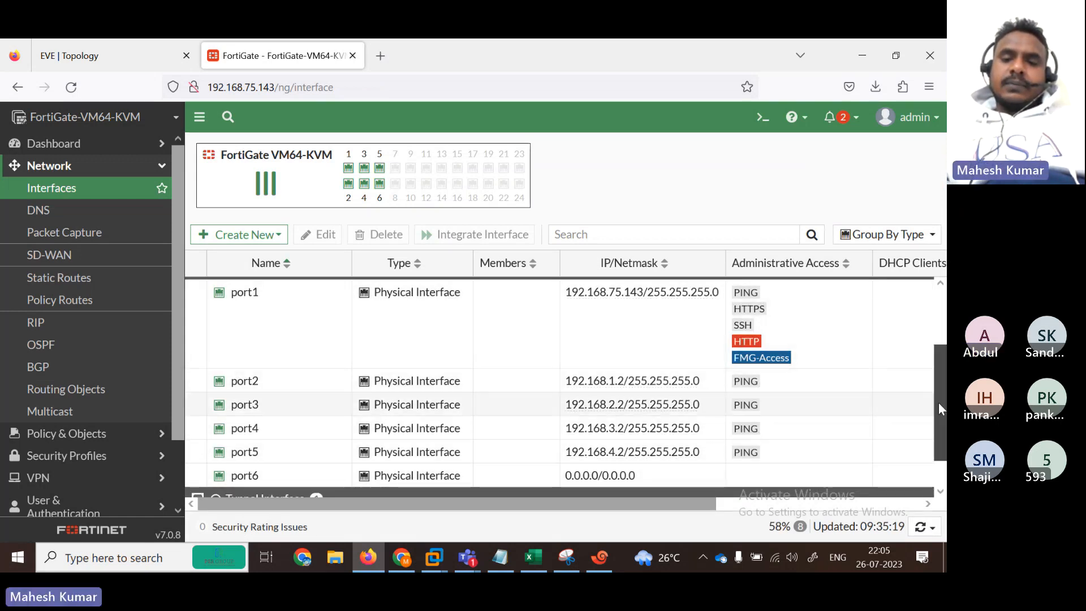
{"action": "scroll", "coordinate": [938, 402], "scroll_direction": "down", "scroll_amount": 1}
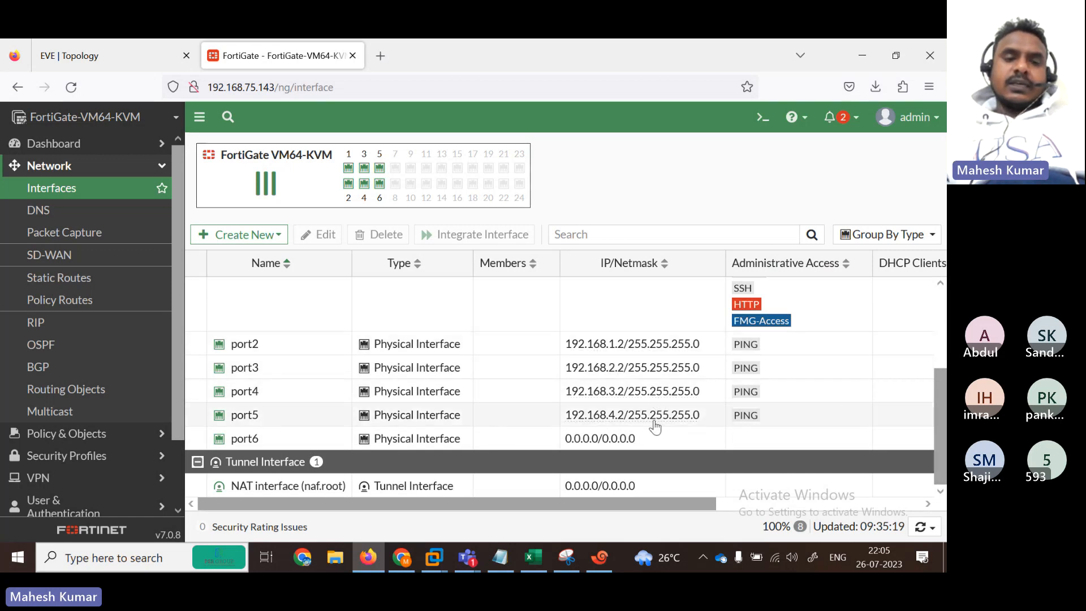
{"action": "scroll", "coordinate": [175, 260], "scroll_direction": "down", "scroll_amount": 1}
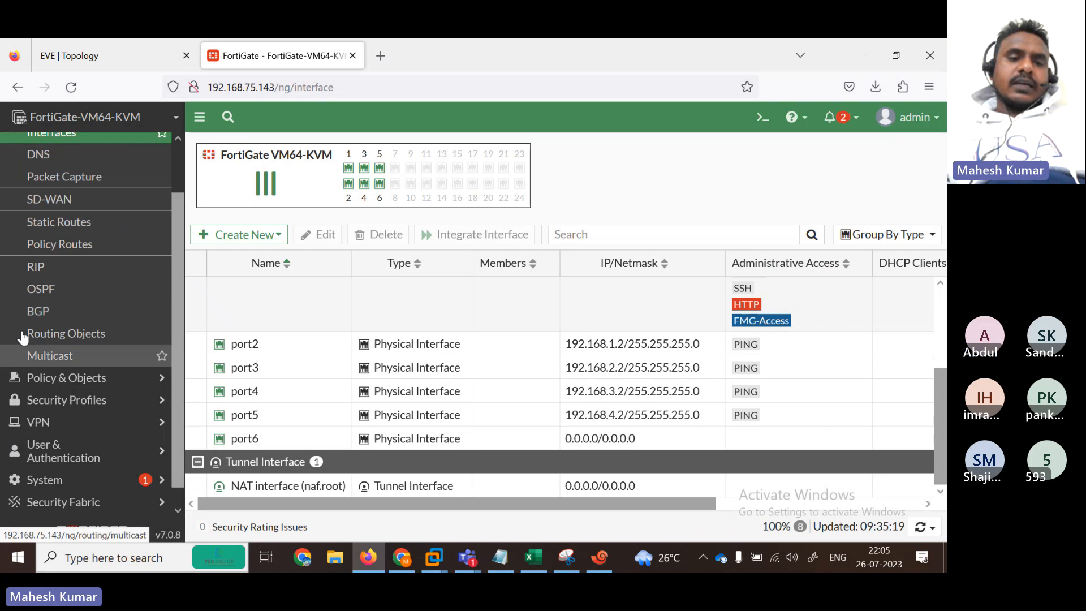
{"action": "scroll", "coordinate": [179, 394], "scroll_direction": "down", "scroll_amount": 1}
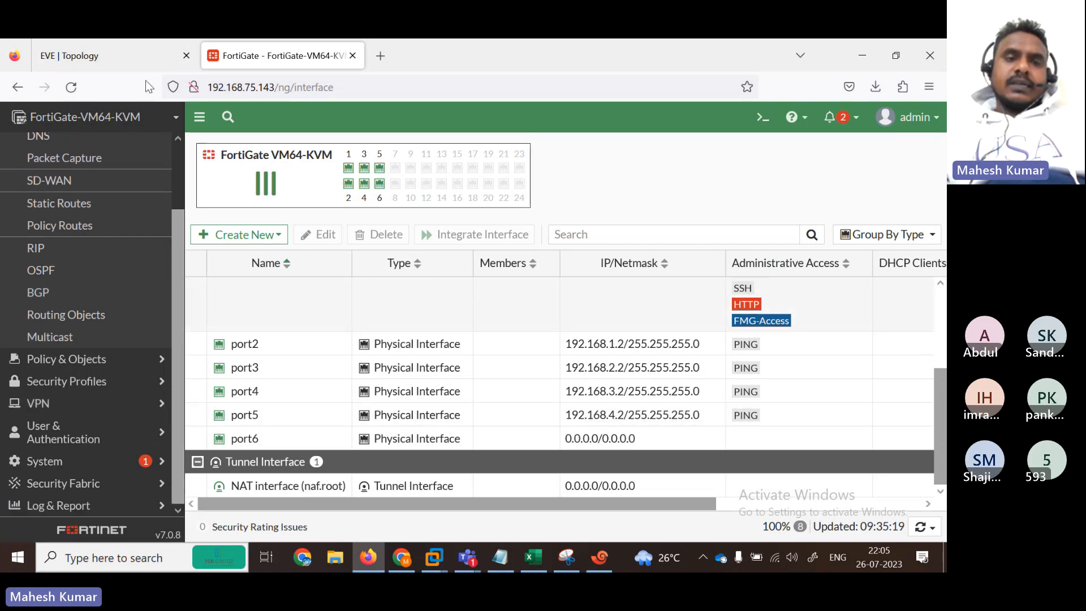
{"action": "left_click", "coordinate": [119, 61]}
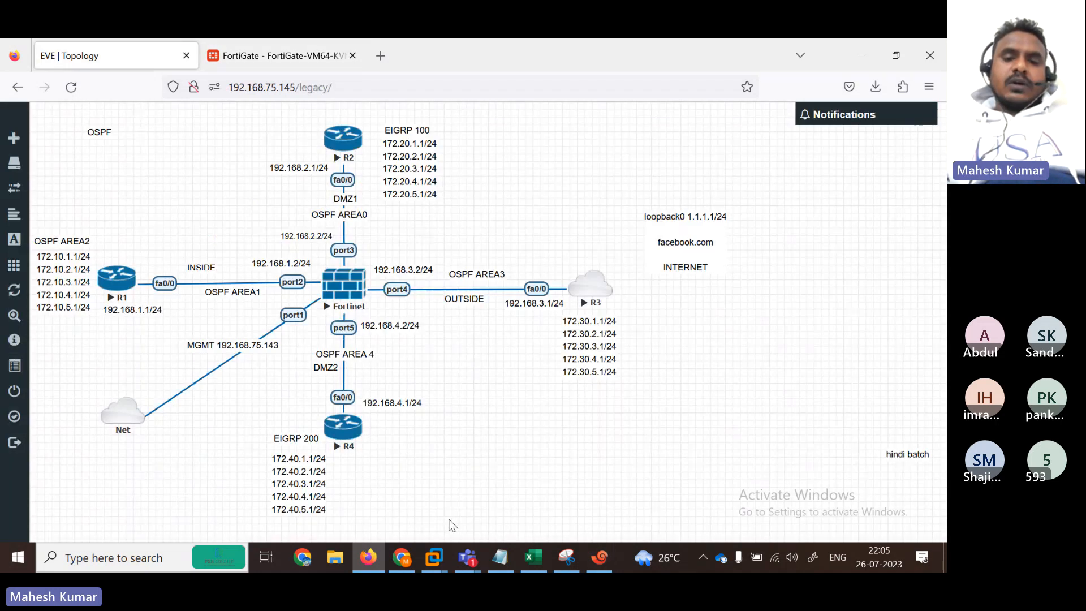
Step: Admit the waiting Teams participant, minimize the meeting, and bring back the FortiGate terminal
{"action": "mouse_move", "coordinate": [467, 557]}
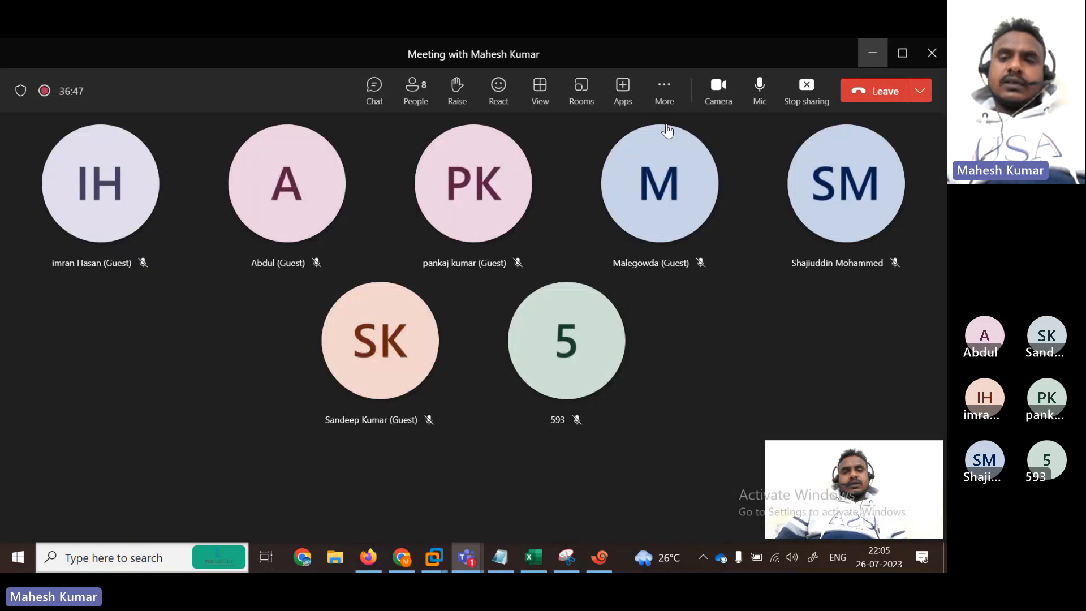
{"action": "left_click", "coordinate": [538, 185]}
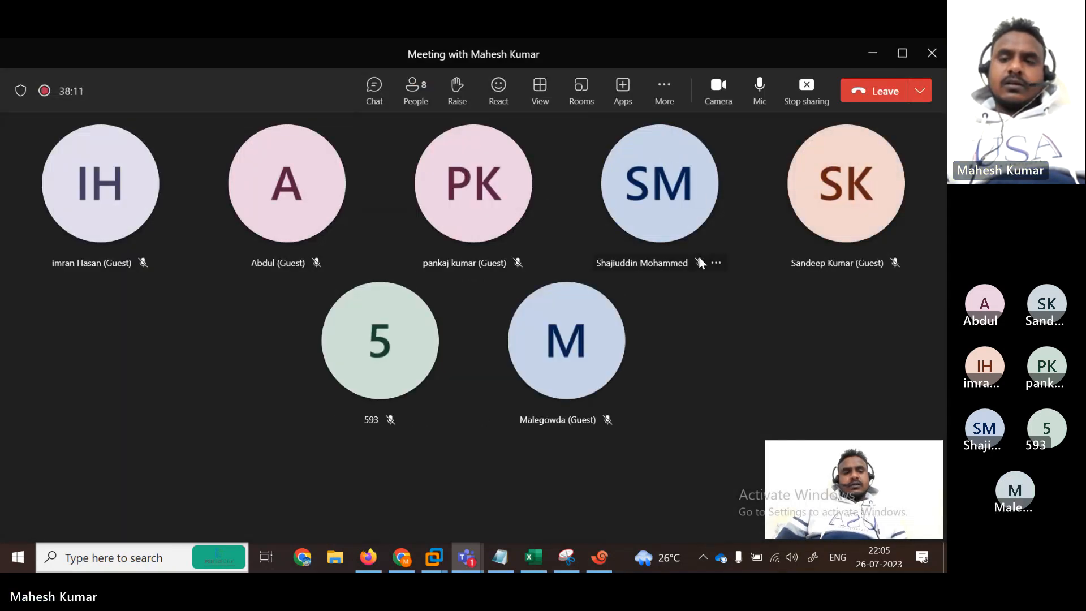
{"action": "left_click", "coordinate": [864, 64]}
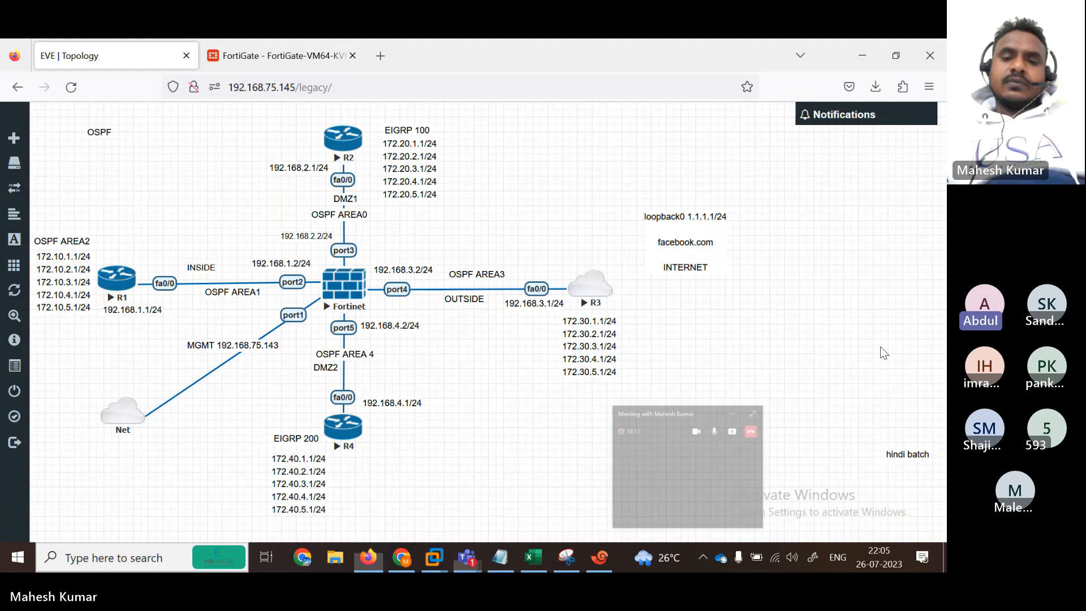
{"action": "left_click", "coordinate": [598, 557]}
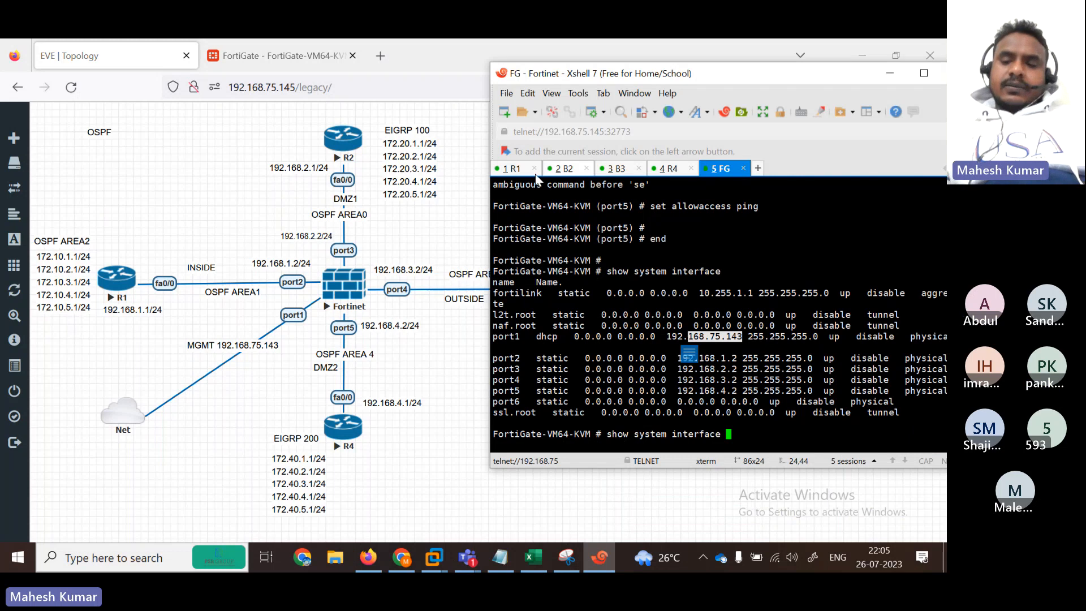
Step: In the R1 session, enter global configuration mode with 'configure terminal'
{"action": "left_click", "coordinate": [511, 168]}
{"action": "key", "text": "Return"}
{"action": "key", "text": "Return"}
{"action": "key", "text": "Return"}
{"action": "key", "text": "Return"}
{"action": "key", "text": "Return"}
{"action": "key", "text": "Return"}
{"action": "key", "text": "Return"}
{"action": "key", "text": "Return"}
{"action": "key", "text": "Return"}
{"action": "key", "text": "Return"}
{"action": "key", "text": "Return"}
{"action": "key", "text": "Return"}
{"action": "key", "text": "Return"}
{"action": "key", "text": "Return"}
{"action": "key", "text": "Return"}
{"action": "key", "text": "Return"}
{"action": "key", "text": "Return"}
{"action": "key", "text": "Return"}
{"action": "key", "text": "Return"}
{"action": "key", "text": "Return"}
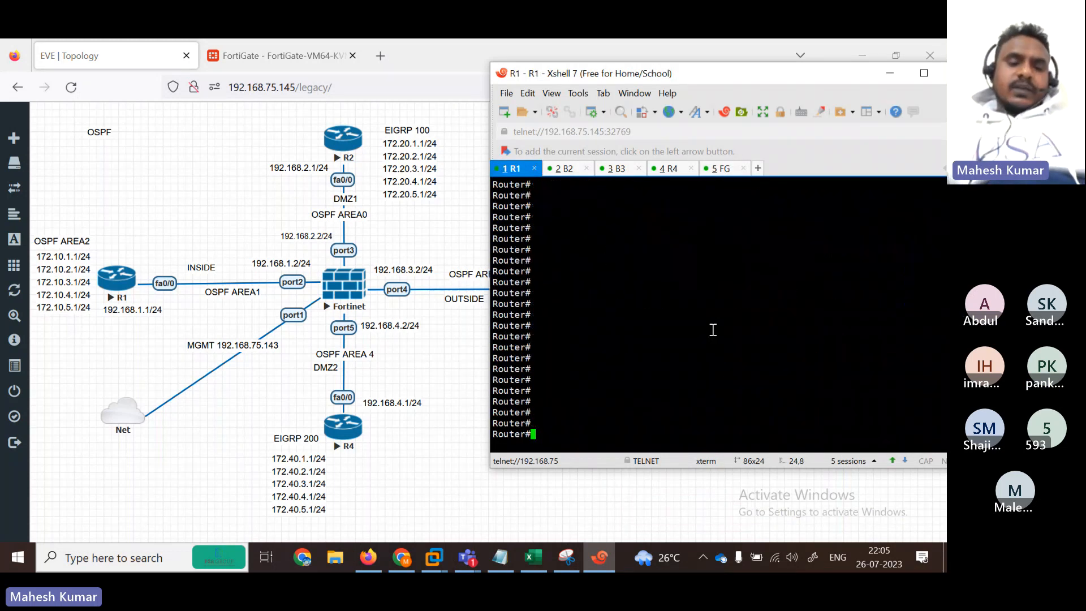
{"action": "type", "text": "con"}
{"action": "key", "text": "Tab"}
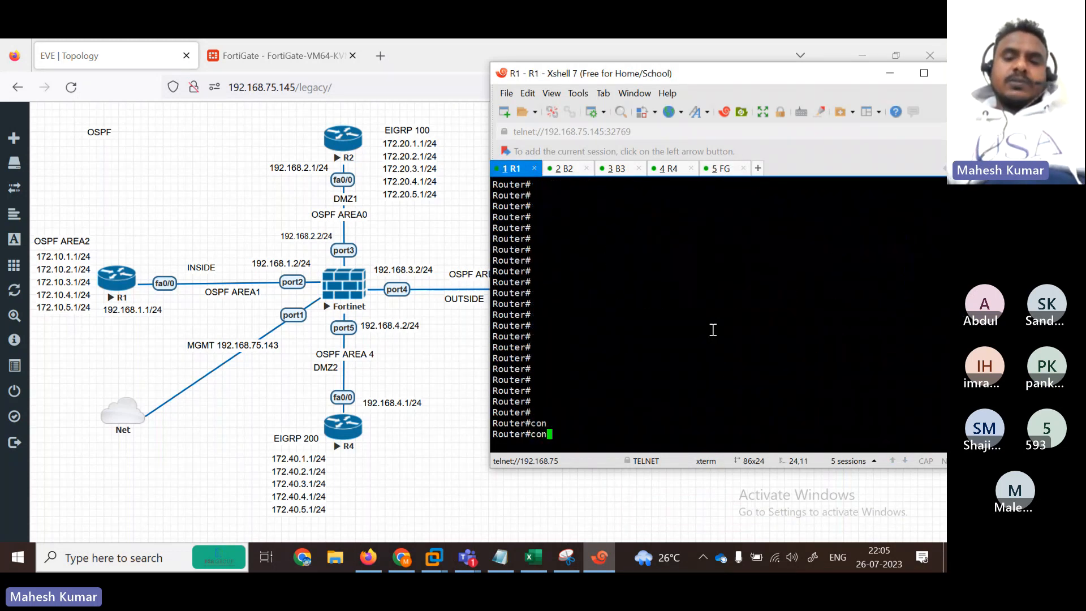
{"action": "type", "text": "fi"}
{"action": "key", "text": "Tab"}
{"action": "type", "text": "er"}
{"action": "key", "text": "Tab"}
{"action": "key", "text": "BackSpace"}
{"action": "key", "text": "BackSpace"}
{"action": "type", "text": "ter"}
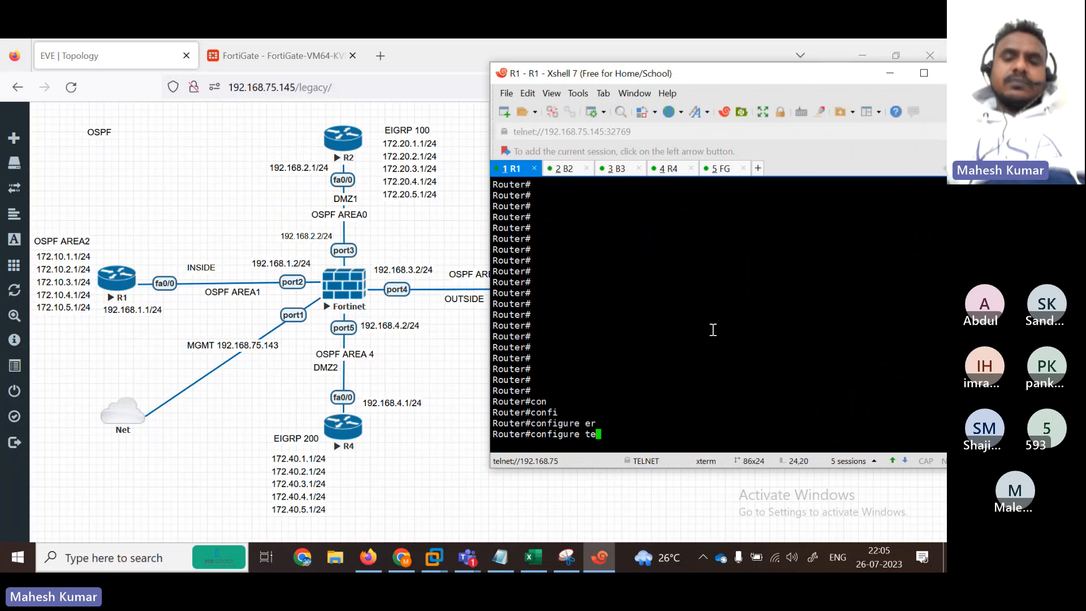
{"action": "key", "text": "Tab"}
{"action": "key", "text": "Return"}
{"action": "key", "text": "Return"}
{"action": "key", "text": "Return"}
{"action": "key", "text": "Return"}
{"action": "key", "text": "Return"}
{"action": "key", "text": "Return"}
{"action": "key", "text": "Return"}
{"action": "key", "text": "Return"}
{"action": "key", "text": "Return"}
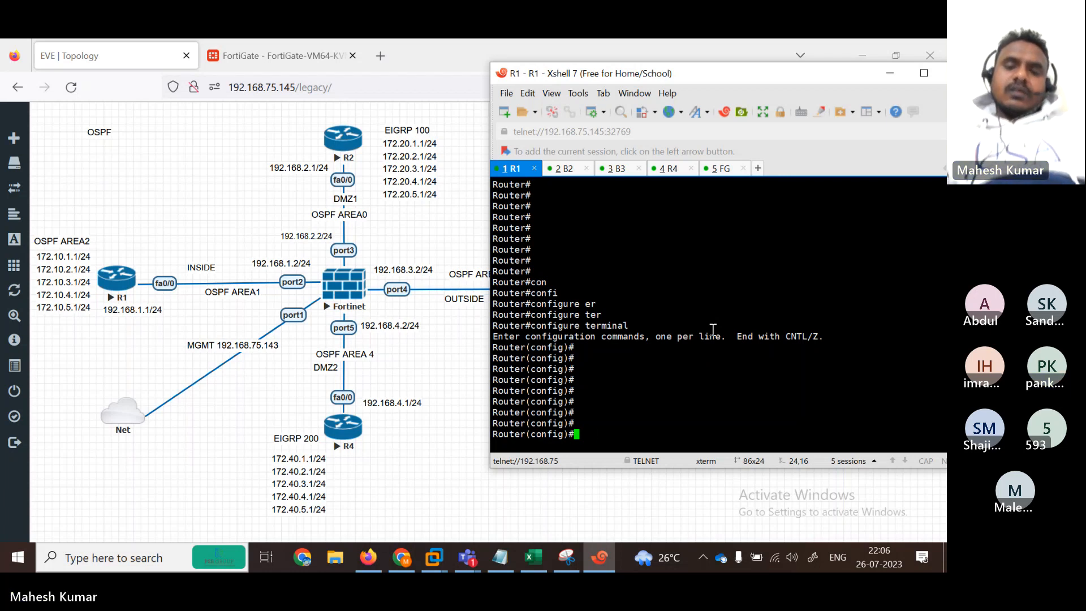
Step: Start OSPF process 100 on R1 with 'router ospf 100'
{"action": "type", "text": "rou"}
{"action": "key", "text": "Tab"}
{"action": "type", "text": "r"}
{"action": "key", "text": "Tab"}
{"action": "type", "text": "os"}
{"action": "key", "text": "Tab"}
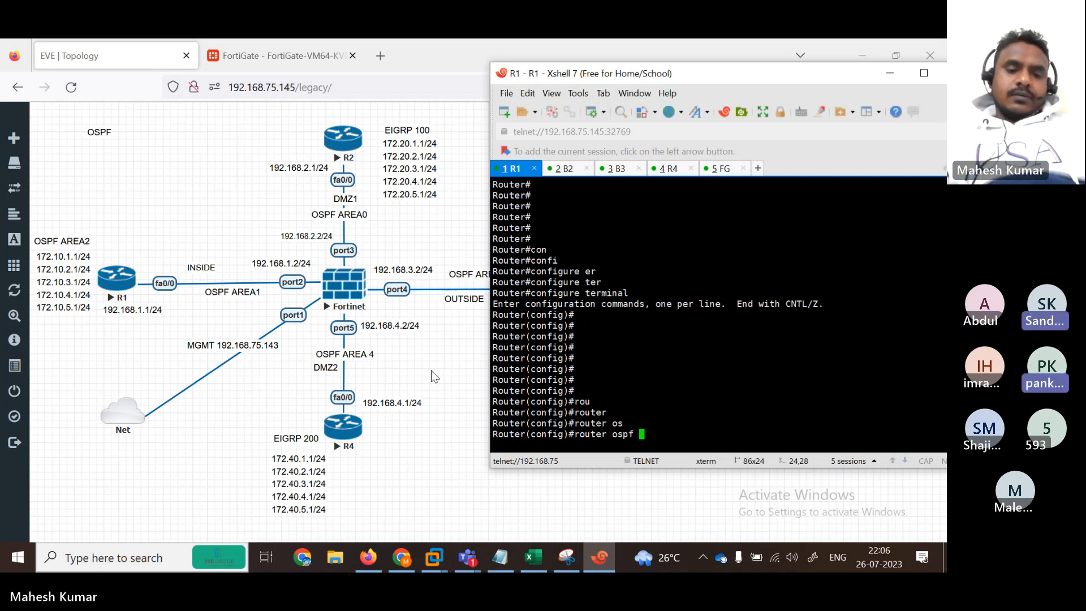
{"action": "type", "text": "ar"}
{"action": "key", "text": "Tab"}
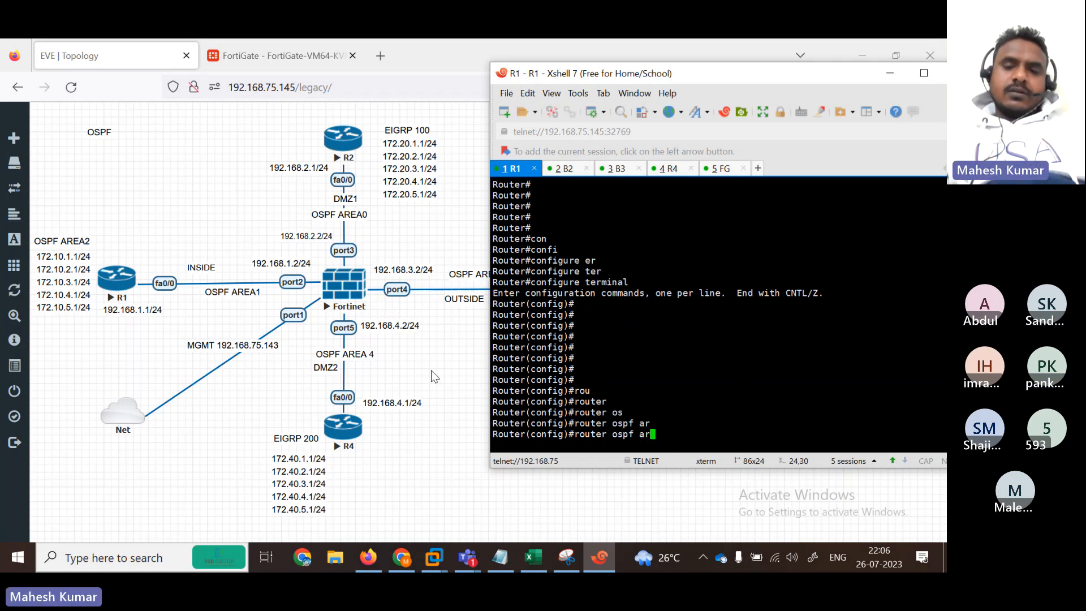
{"action": "type", "text": "e"}
{"action": "key", "text": "Tab"}
{"action": "key", "text": "BackSpace"}
{"action": "key", "text": "BackSpace"}
{"action": "key", "text": "BackSpace"}
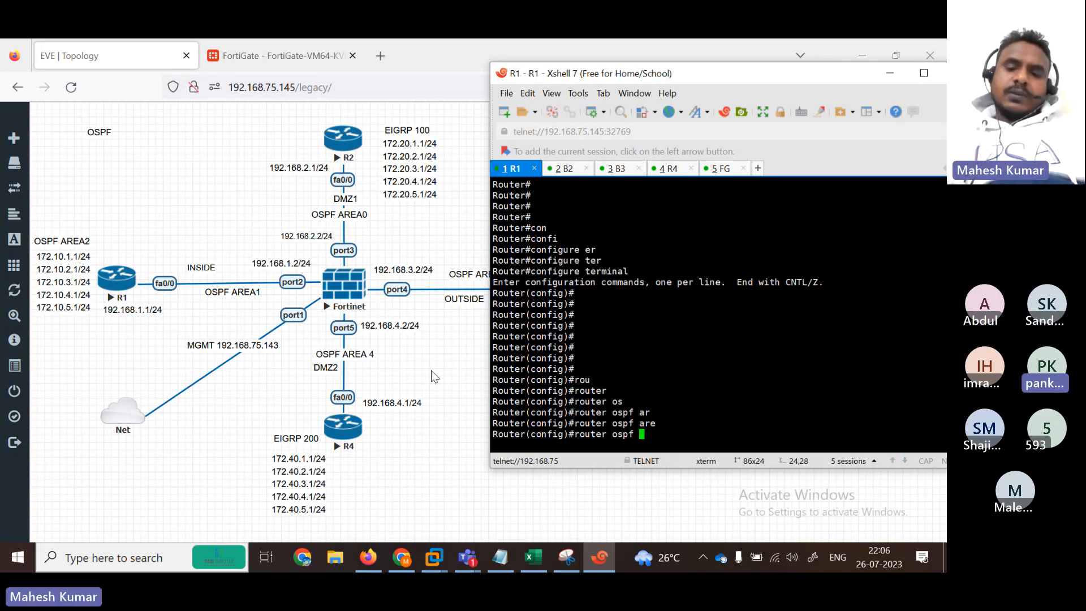
{"action": "type", "text": "?"}
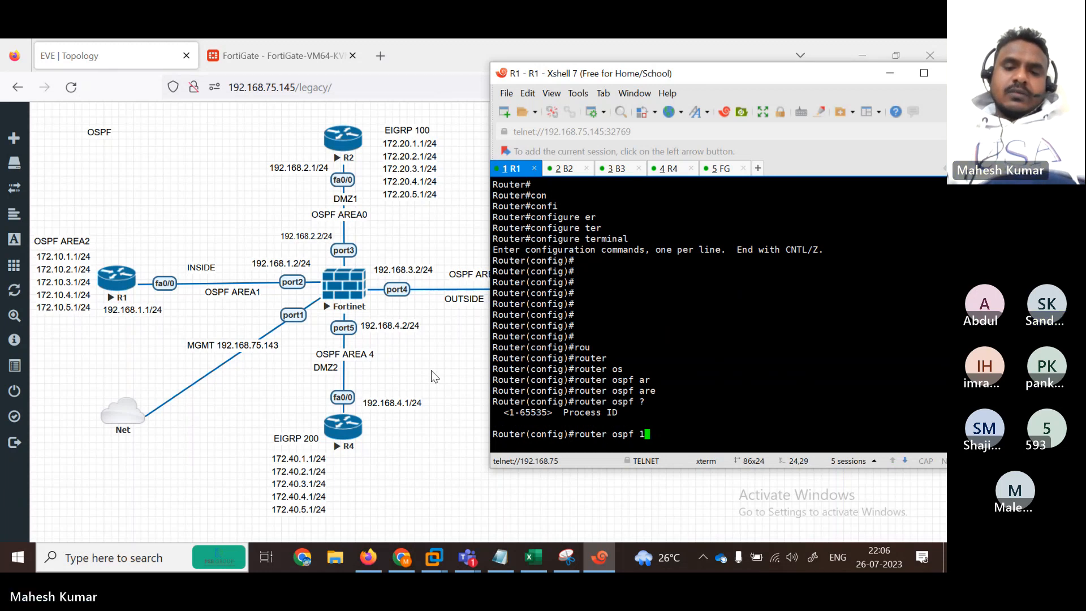
{"action": "type", "text": "1"}
{"action": "key", "text": "BackSpace"}
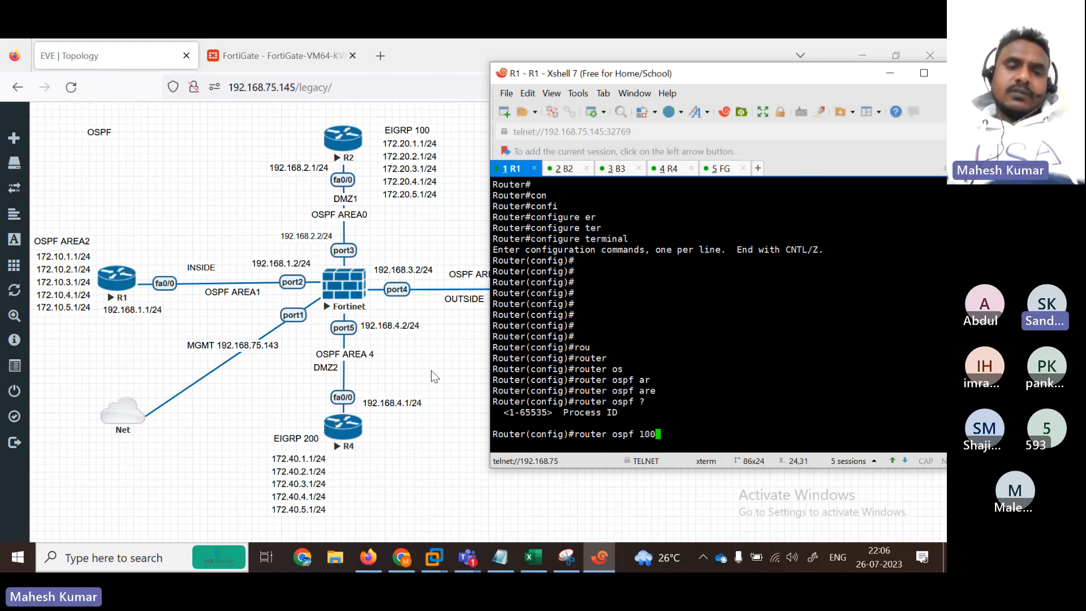
{"action": "type", "text": "10"}
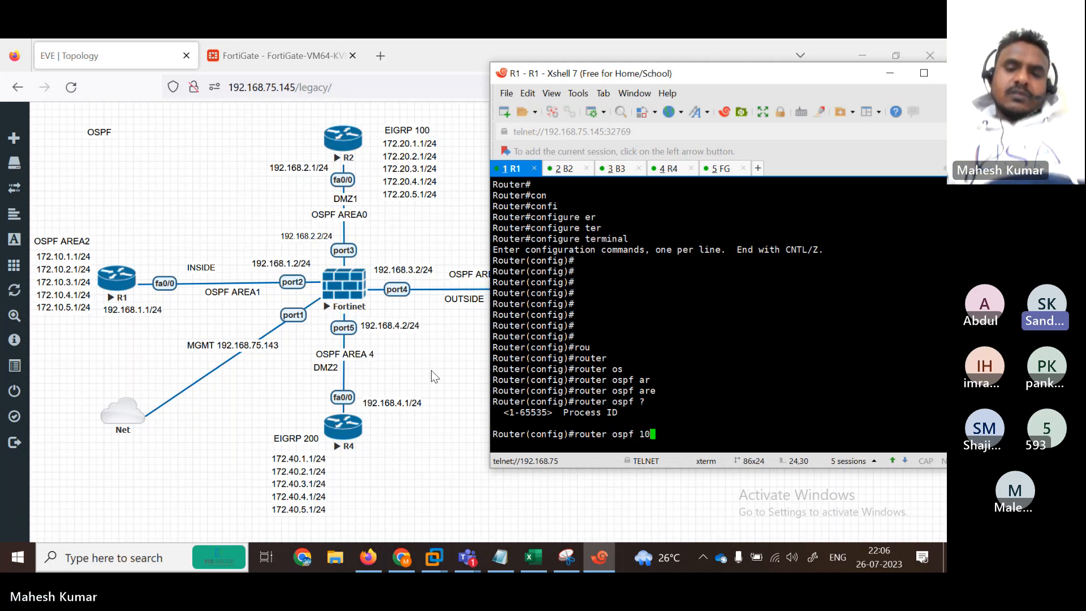
{"action": "key", "text": "BackSpace"}
{"action": "key", "text": "BackSpace"}
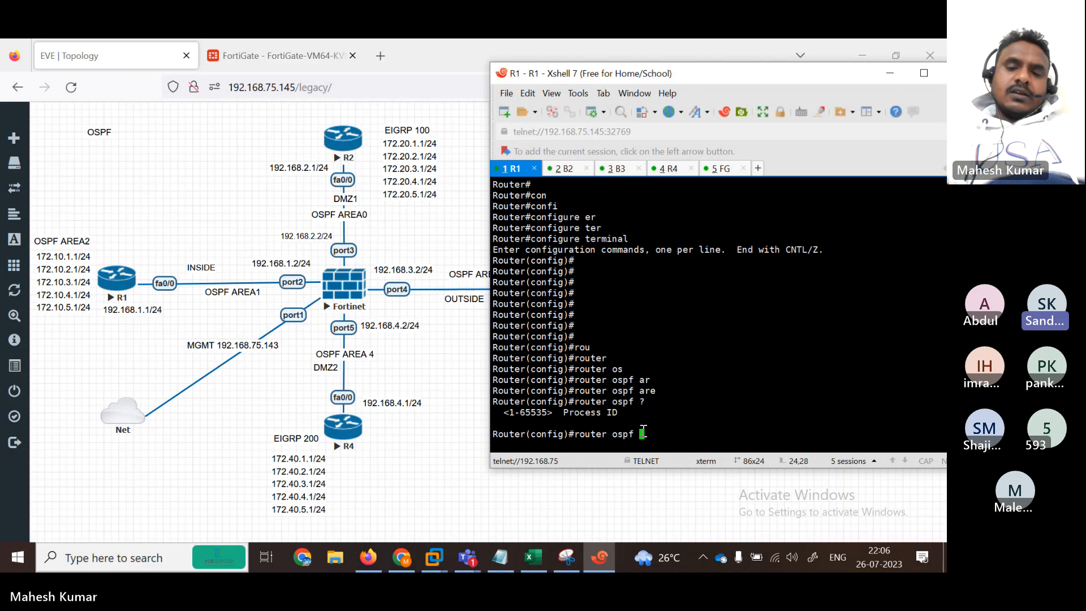
{"action": "type", "text": "100"}
{"action": "key", "text": "Return"}
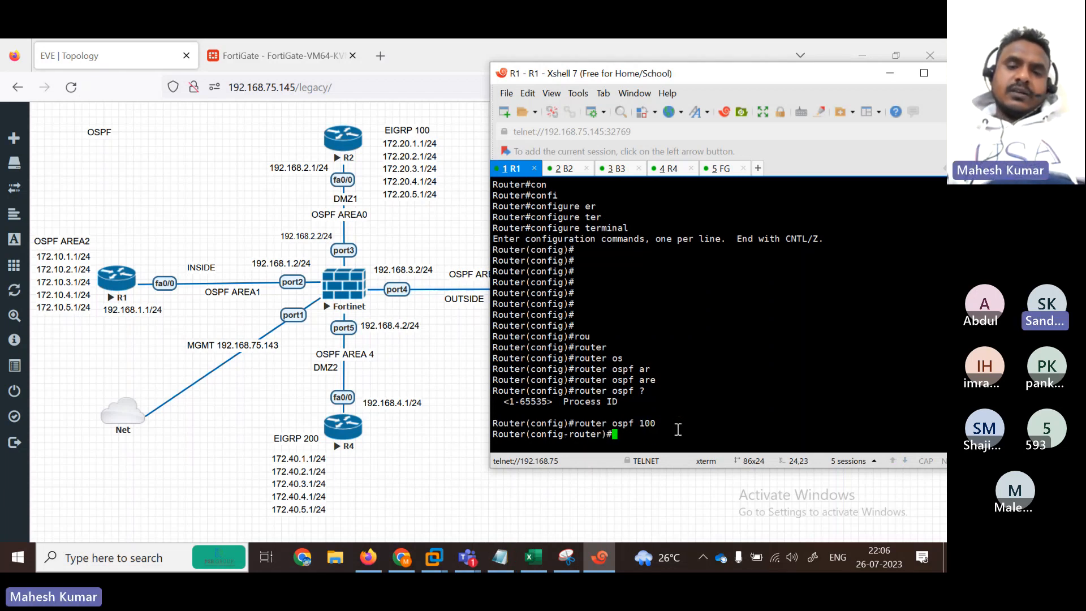
Step: Add 'network 192.168.1.0 0.0.0.255 area 1' under OSPF 100 on R1
{"action": "type", "text": "ne"}
{"action": "key", "text": "Tab"}
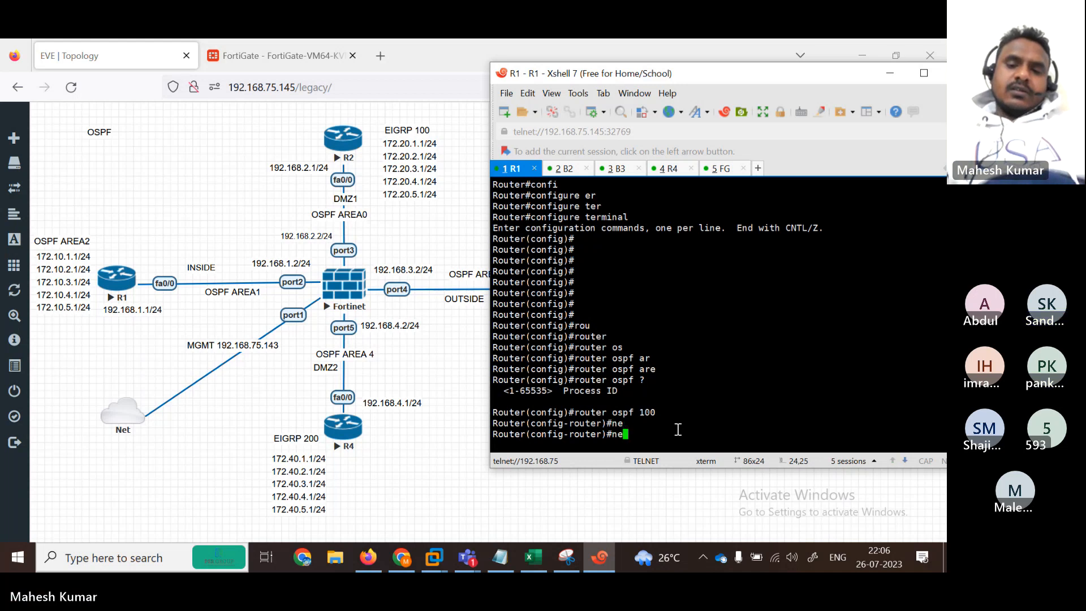
{"action": "type", "text": "t"}
{"action": "key", "text": "Tab"}
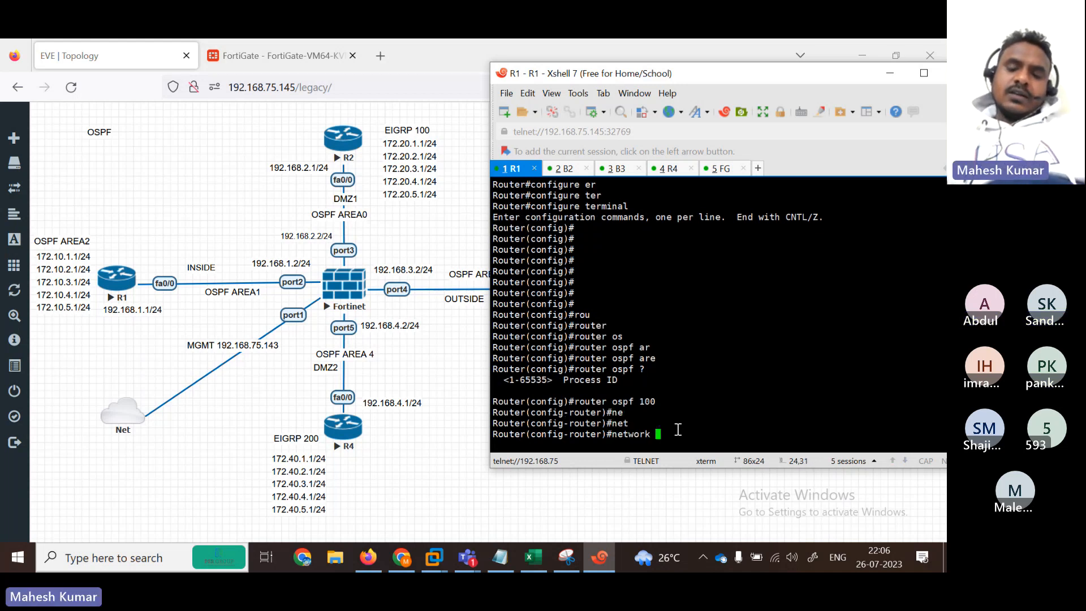
{"action": "type", "text": "?1"}
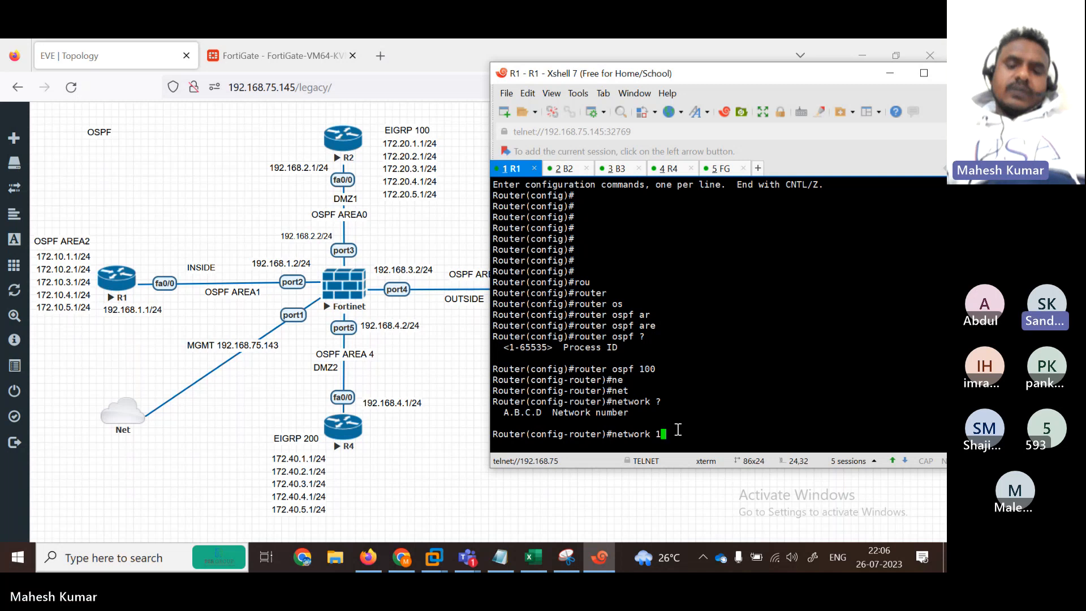
{"action": "type", "text": "92.168.1.0"}
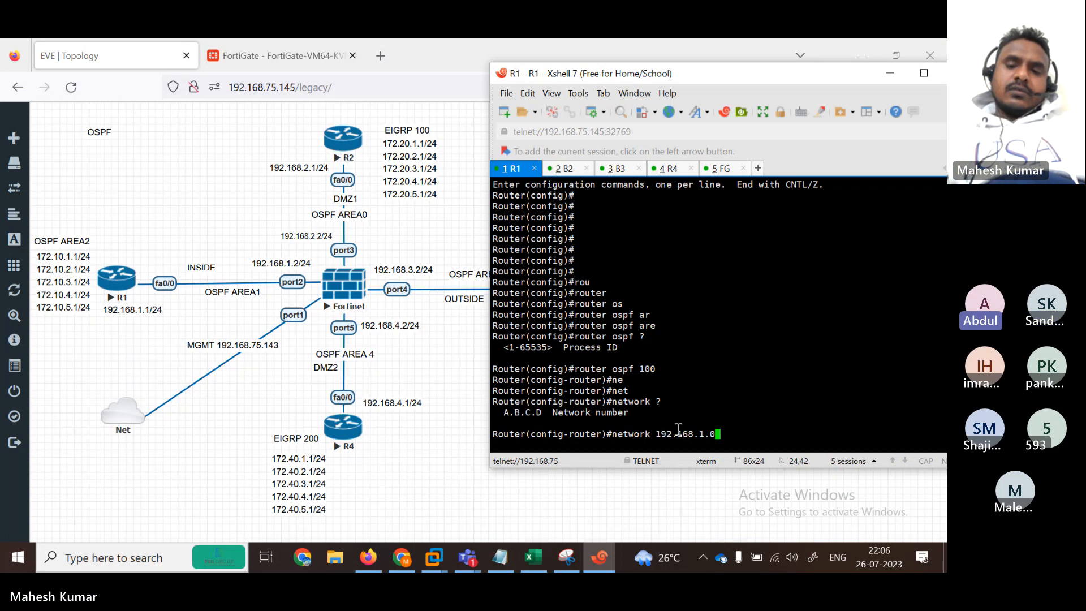
{"action": "key", "text": "Return"}
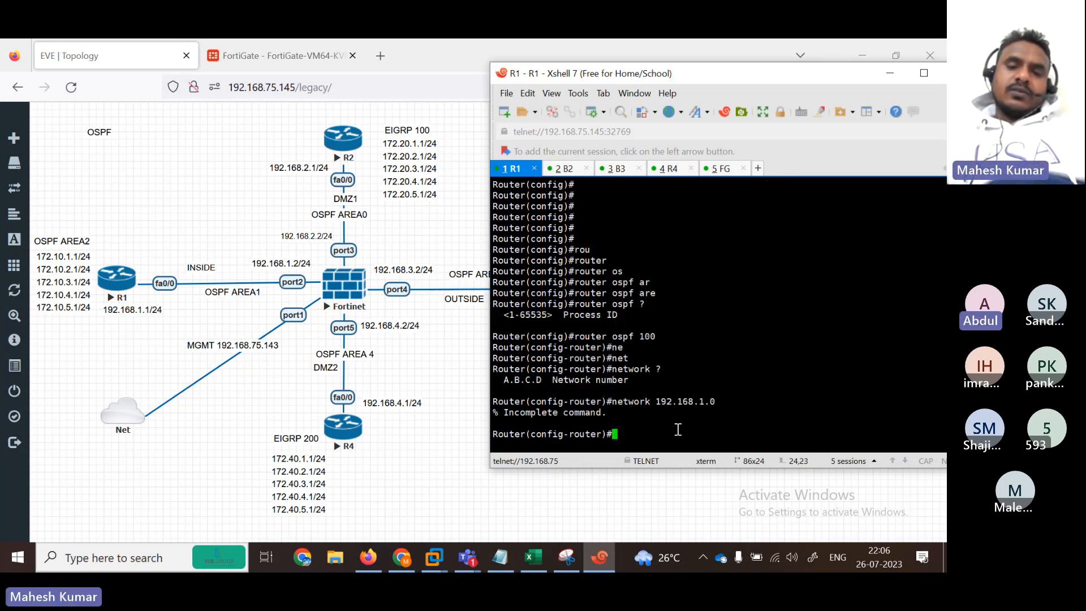
{"action": "key", "text": "Up"}
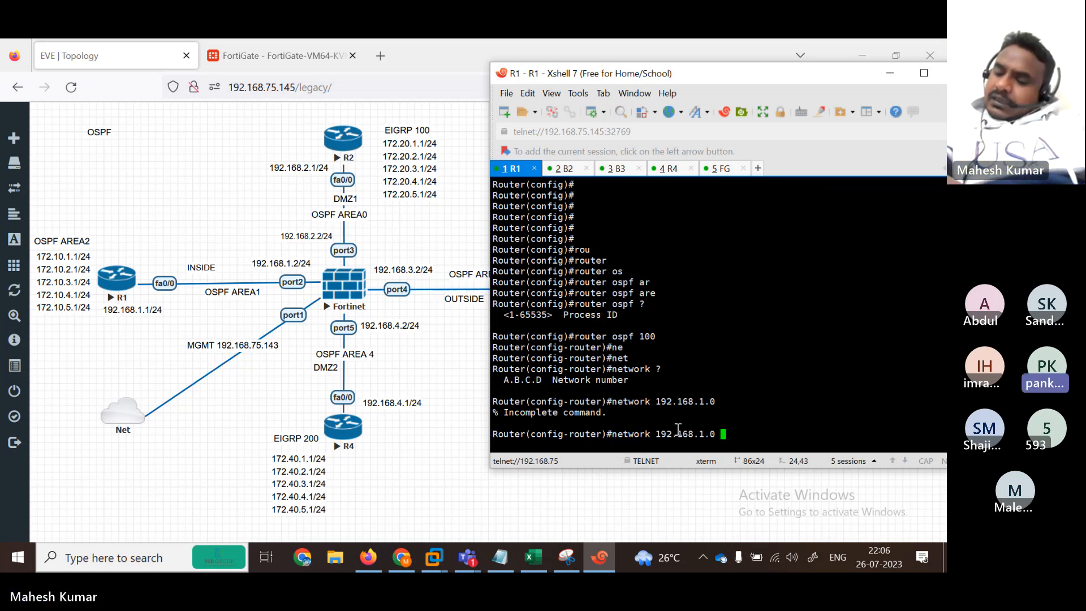
{"action": "type", "text": "0"}
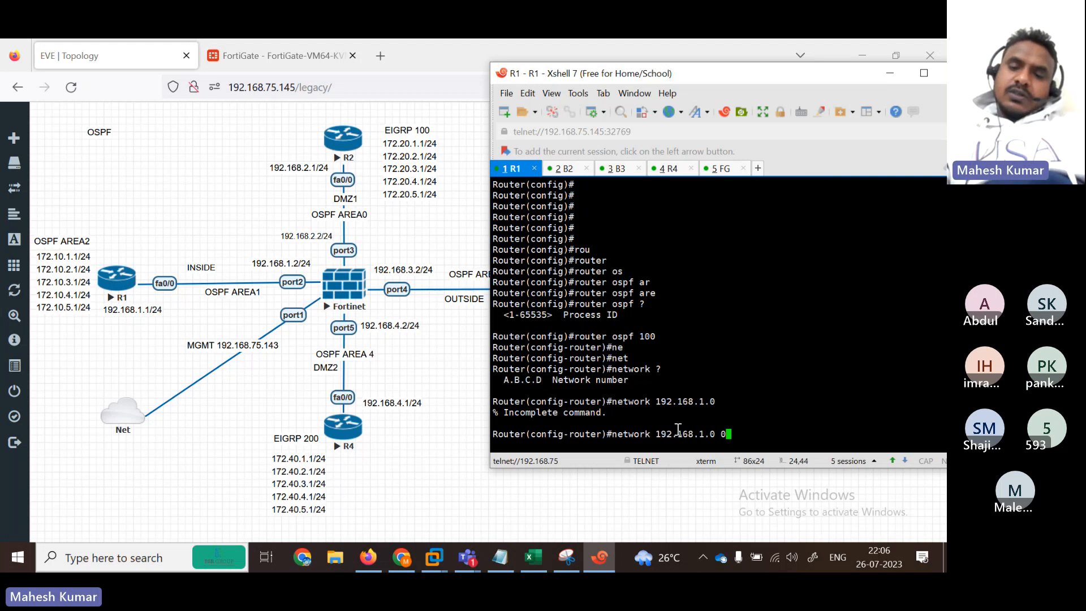
{"action": "type", "text": ".0.0."}
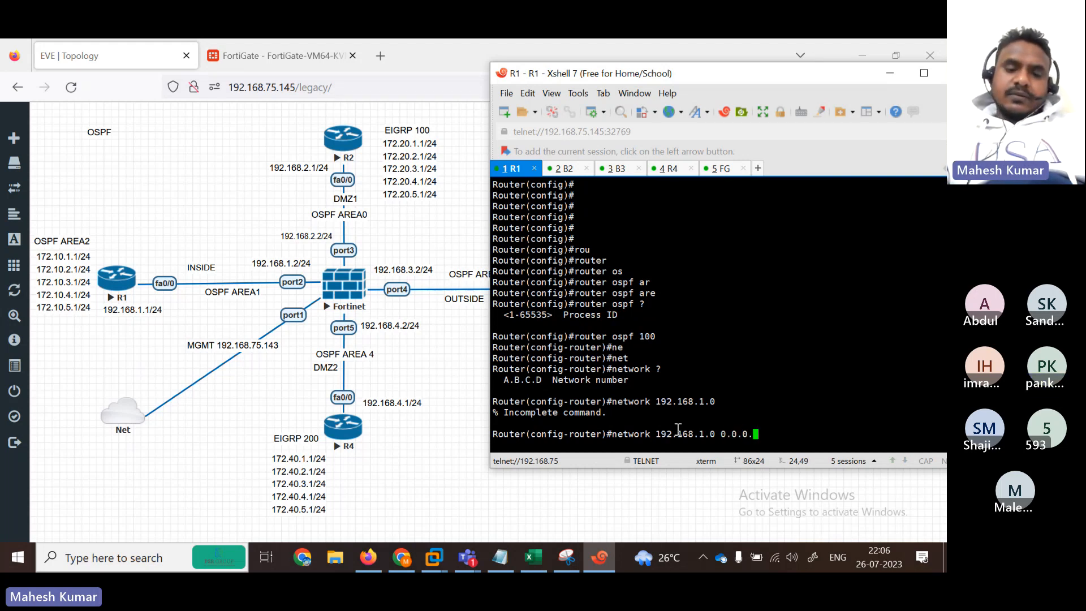
{"action": "type", "text": "255"}
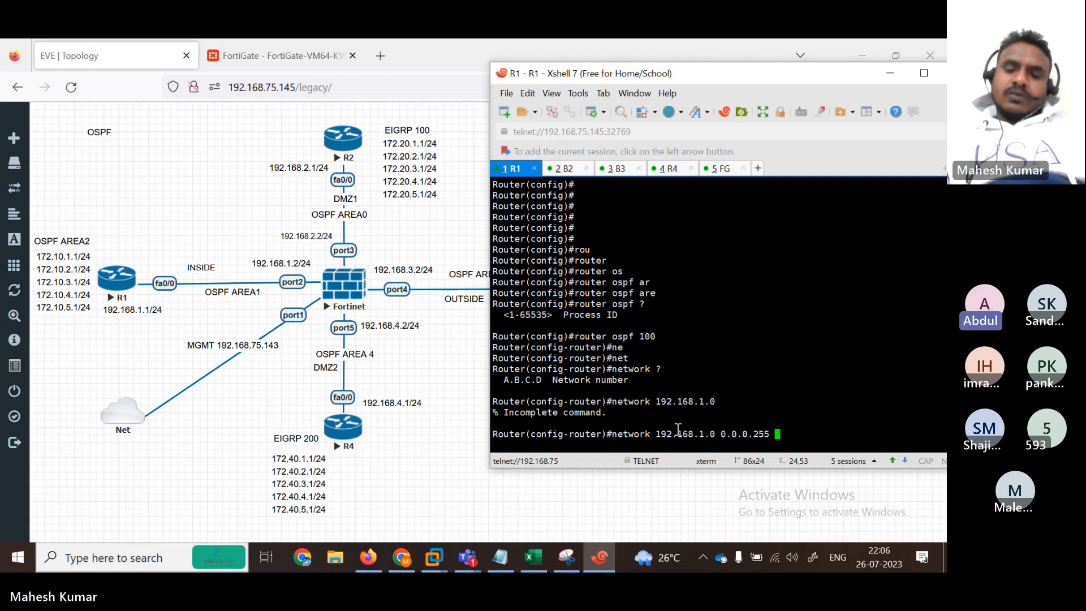
{"action": "type", "text": " ?are"}
{"action": "key", "text": "Tab"}
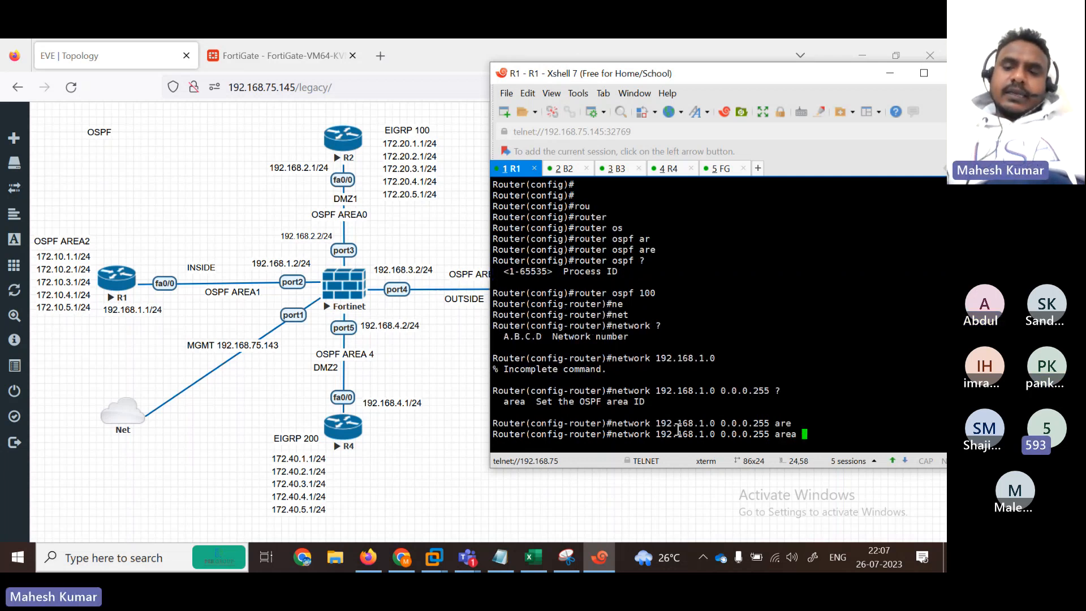
{"action": "type", "text": "100"}
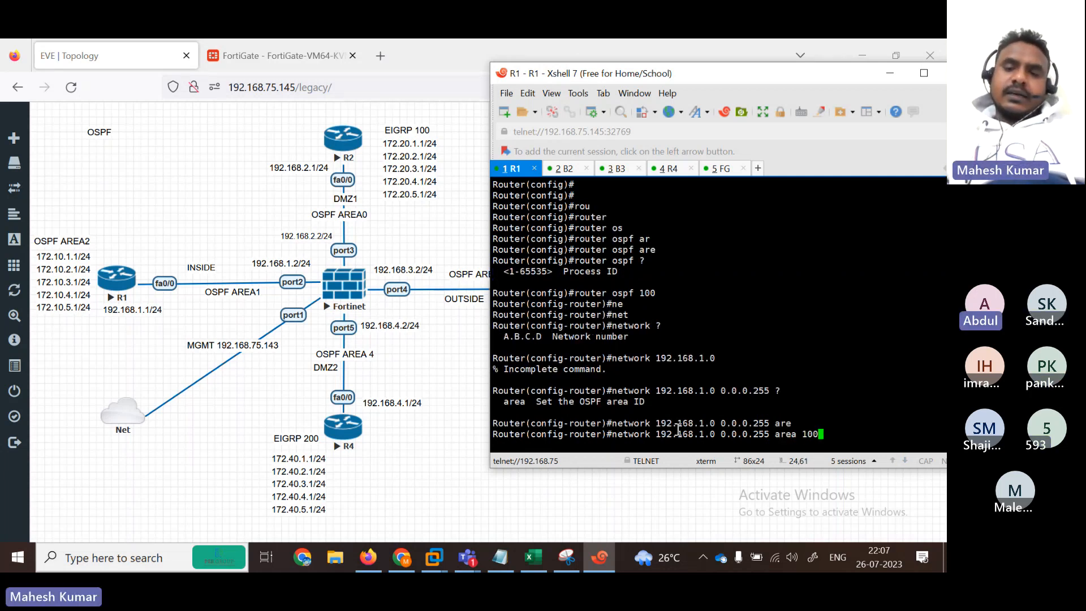
{"action": "key", "text": "BackSpace"}
{"action": "key", "text": "BackSpace"}
{"action": "key", "text": "Return"}
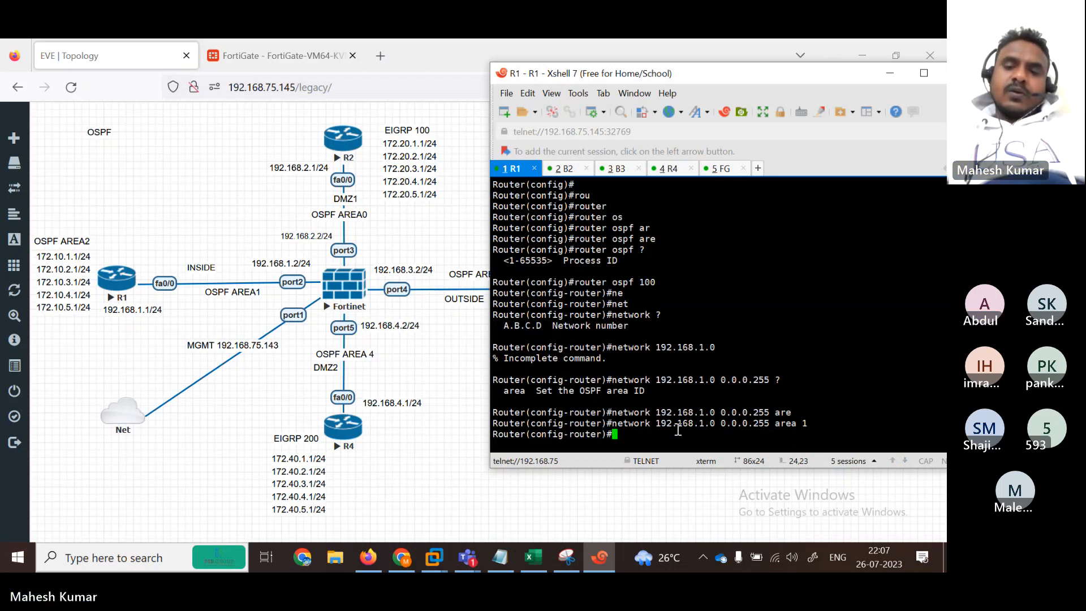
Step: Add blank prompts and highlight the 192.168.1.0 address in the network command
{"action": "key", "text": "Return"}
{"action": "key", "text": "Return"}
{"action": "key", "text": "Return"}
{"action": "key", "text": "Return"}
{"action": "key", "text": "Return"}
{"action": "key", "text": "Return"}
{"action": "key", "text": "Return"}
{"action": "key", "text": "Return"}
{"action": "key", "text": "Return"}
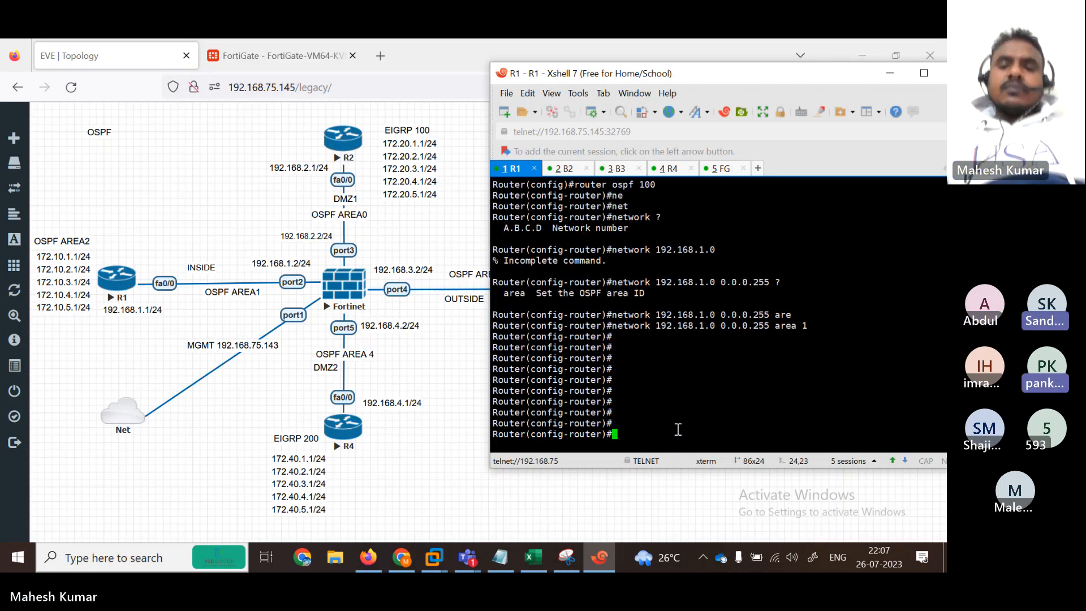
{"action": "key", "text": "Return"}
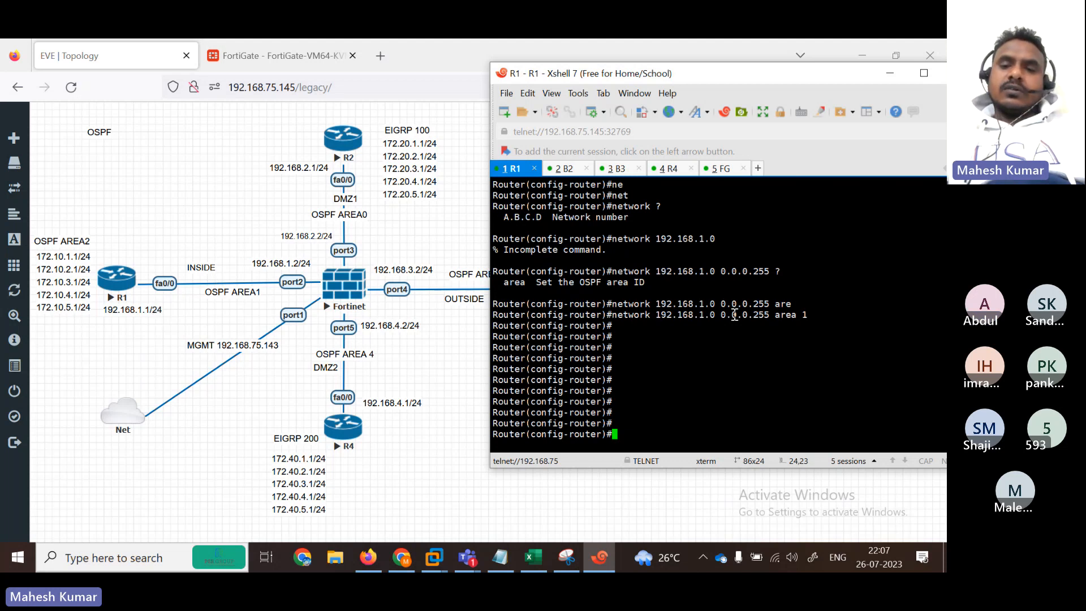
{"action": "left_click_drag", "start_coordinate": [666, 314], "coordinate": [609, 318]}
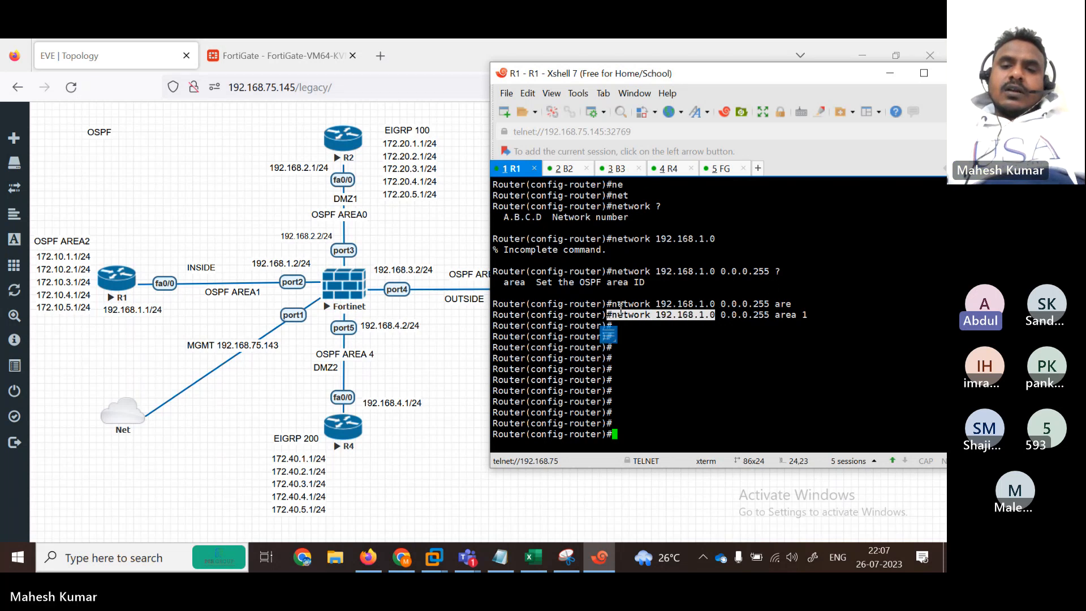
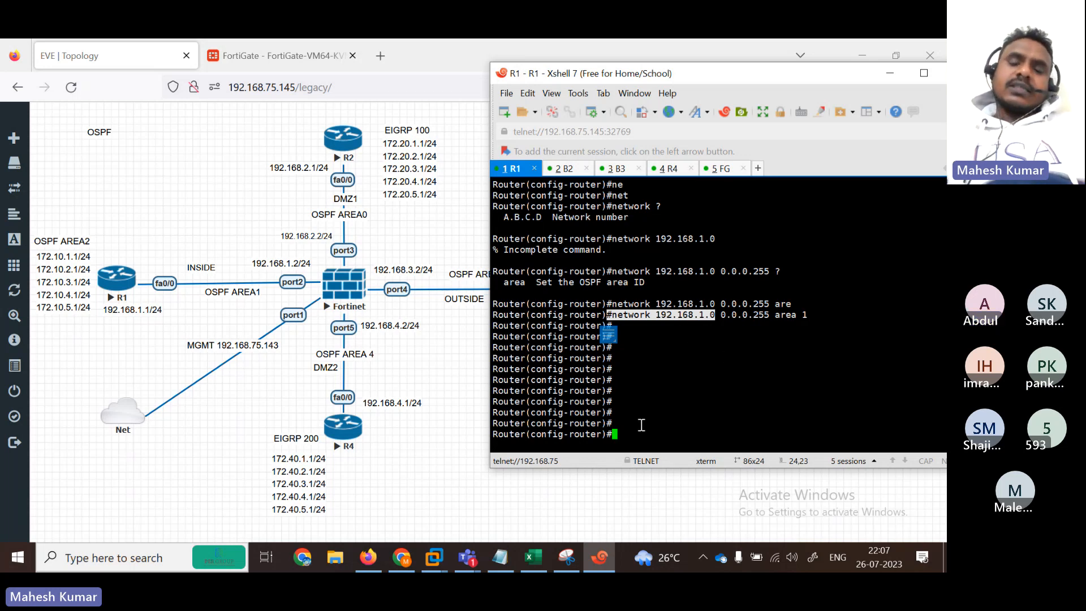
Step: Leave R1's OSPF 100 configuration with 'exit', returning to the global configuration prompt
{"action": "type", "text": "exit"}
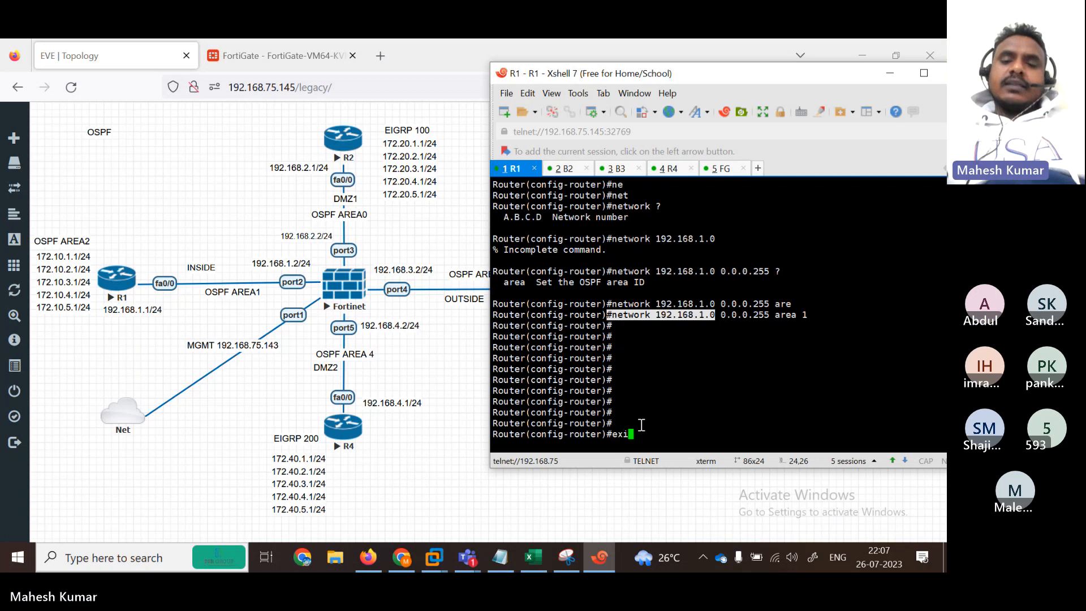
{"action": "key", "text": "Return"}
{"action": "key", "text": "Return"}
{"action": "key", "text": "Return"}
{"action": "key", "text": "Return"}
{"action": "key", "text": "Return"}
{"action": "key", "text": "Return"}
{"action": "key", "text": "Return"}
{"action": "key", "text": "Return"}
{"action": "key", "text": "Return"}
{"action": "key", "text": "Return"}
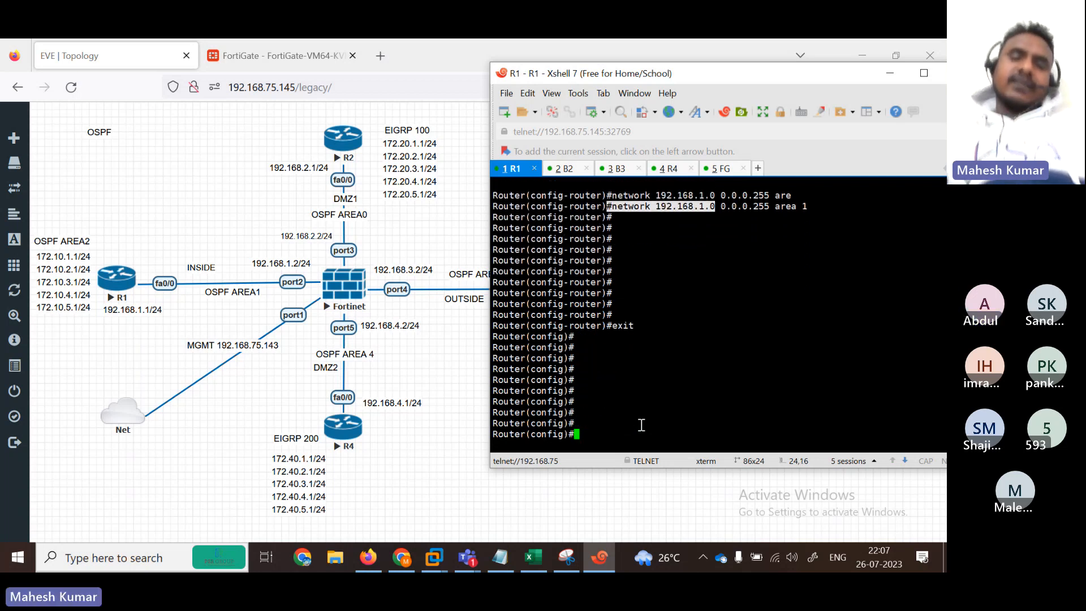
Step: Bring up the OSPF notes and pick out R1's router ospf 100, router-id 1.1.1.1 and fa0/0 lines
{"action": "left_click", "coordinate": [500, 557]}
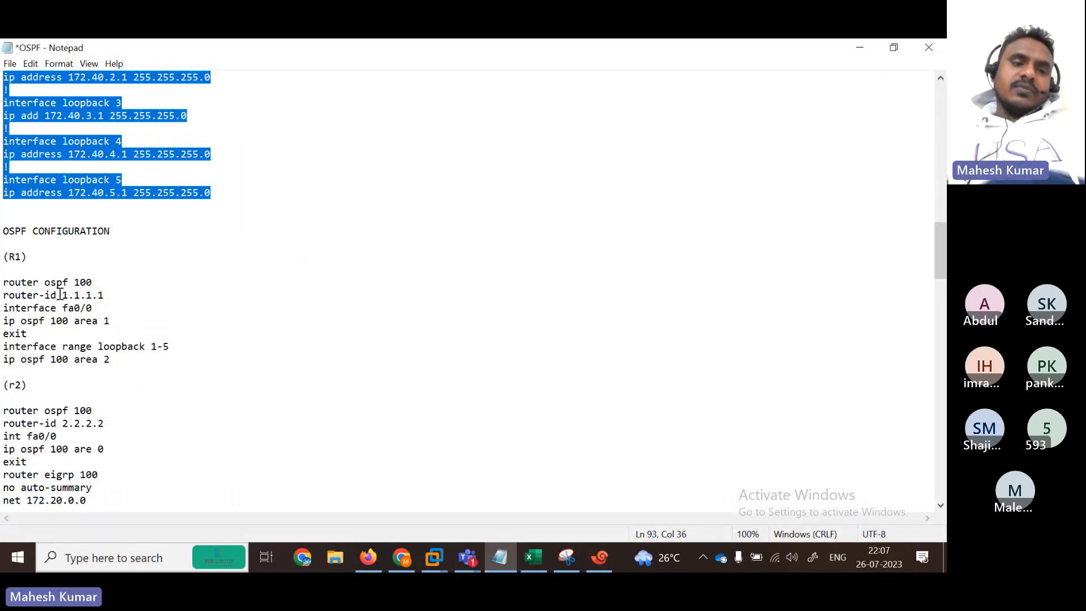
{"action": "left_click_drag", "start_coordinate": [4, 282], "coordinate": [99, 284]}
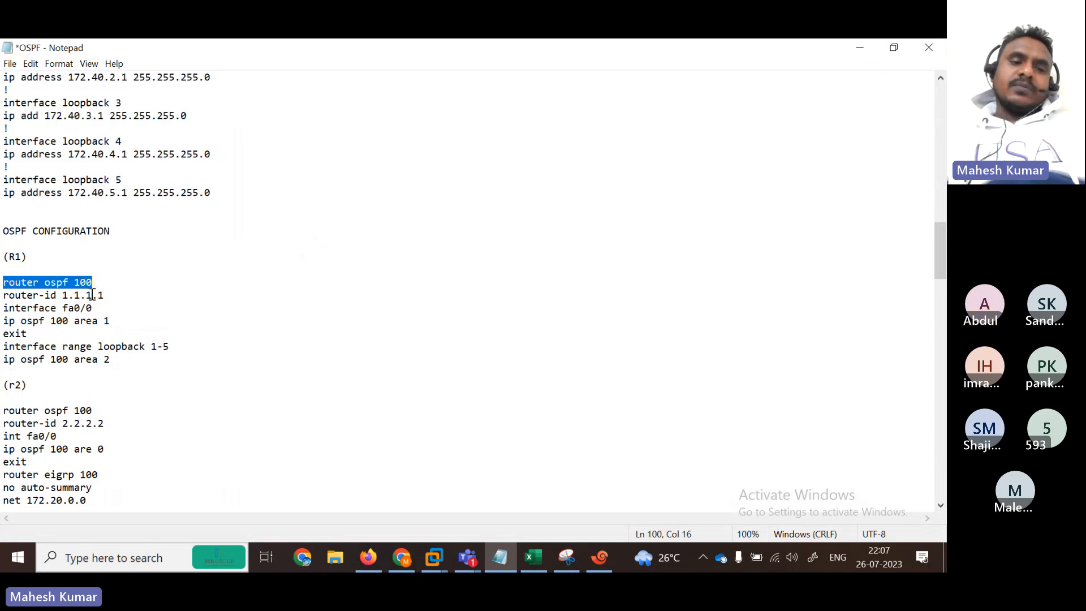
{"action": "left_click_drag", "start_coordinate": [5, 298], "coordinate": [126, 298]}
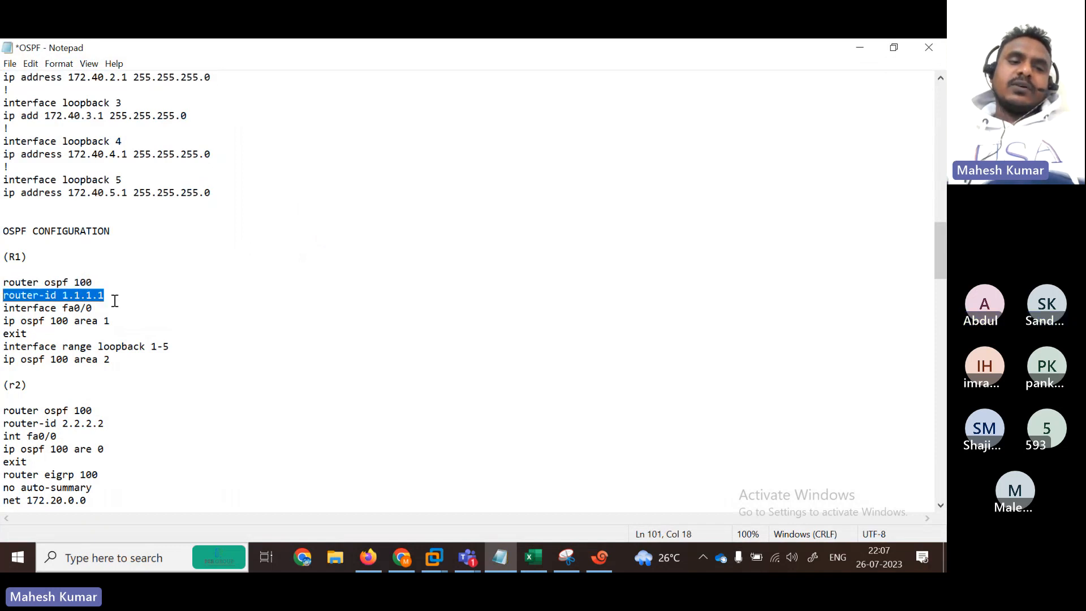
{"action": "left_click_drag", "start_coordinate": [5, 310], "coordinate": [101, 309]}
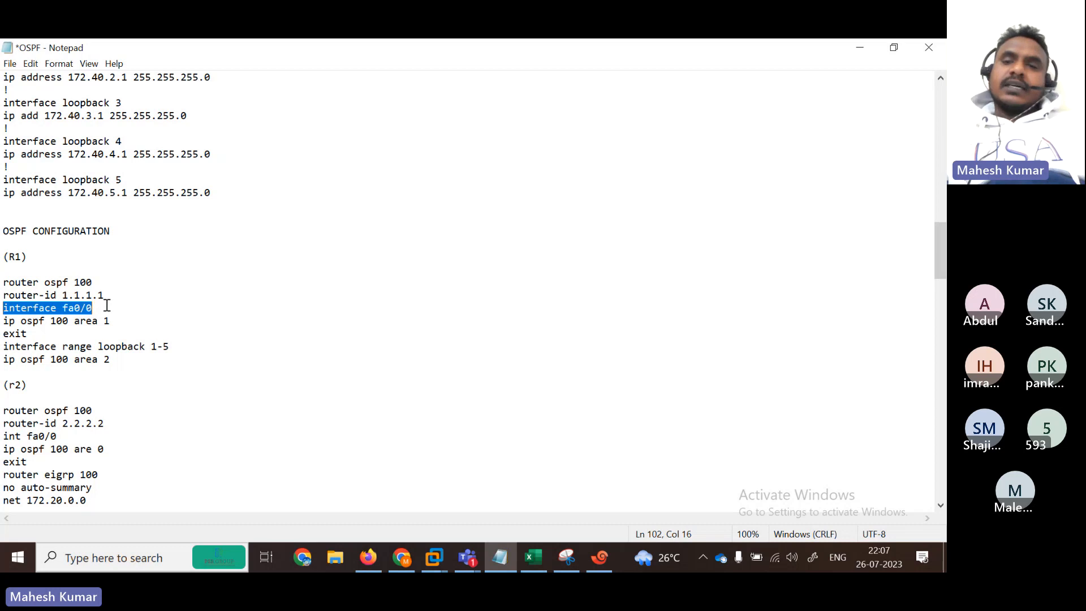
Step: Place the notes at the top right beside the EVE topology and select R1's four OSPF lines
{"action": "left_click", "coordinate": [894, 48]}
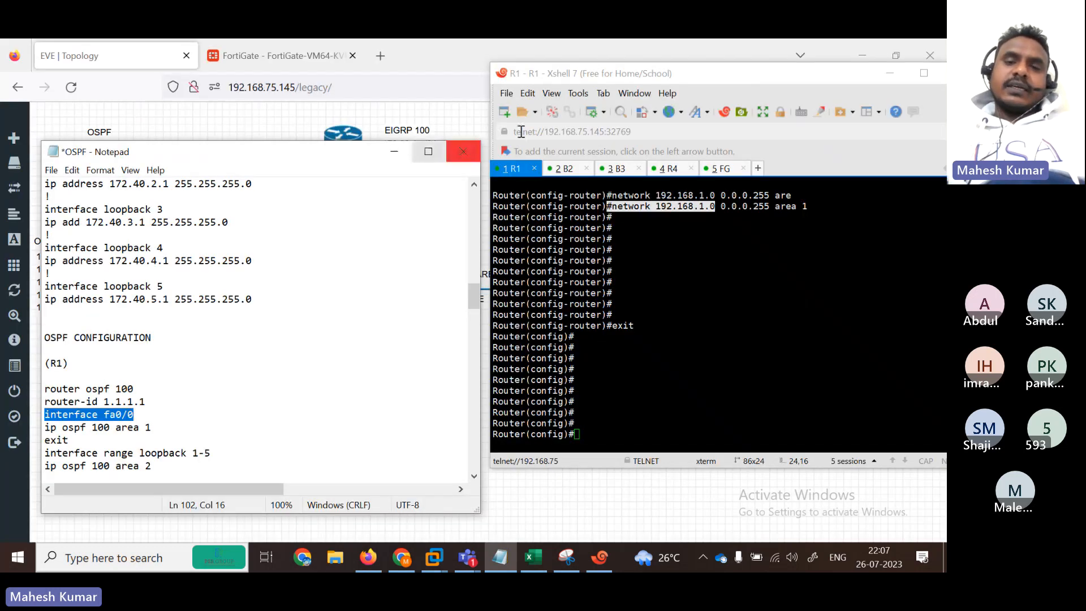
{"action": "left_click", "coordinate": [894, 74]}
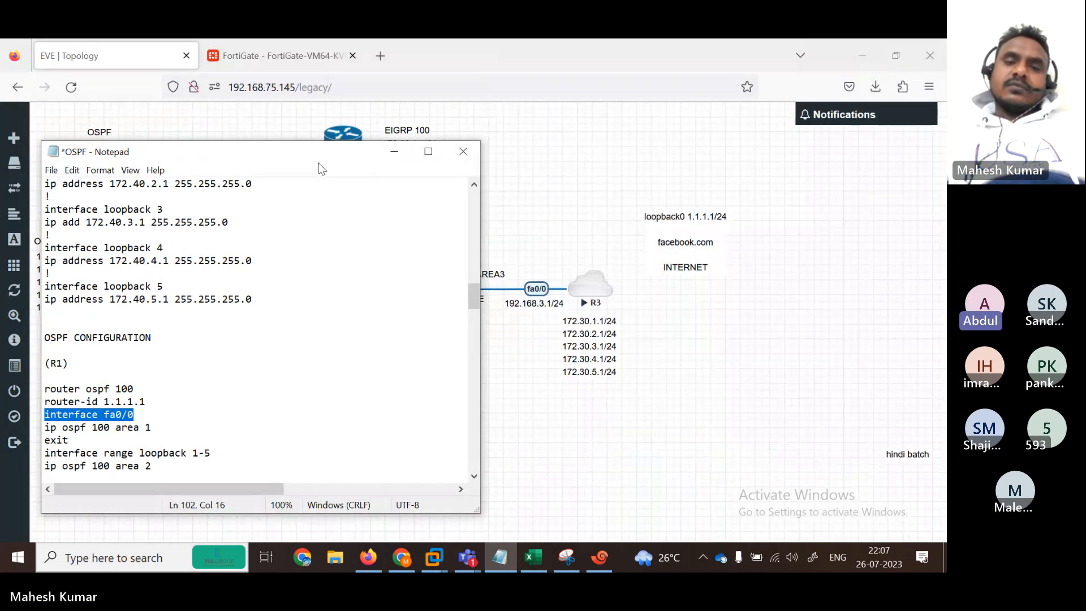
{"action": "left_click_drag", "start_coordinate": [335, 160], "coordinate": [691, 116]}
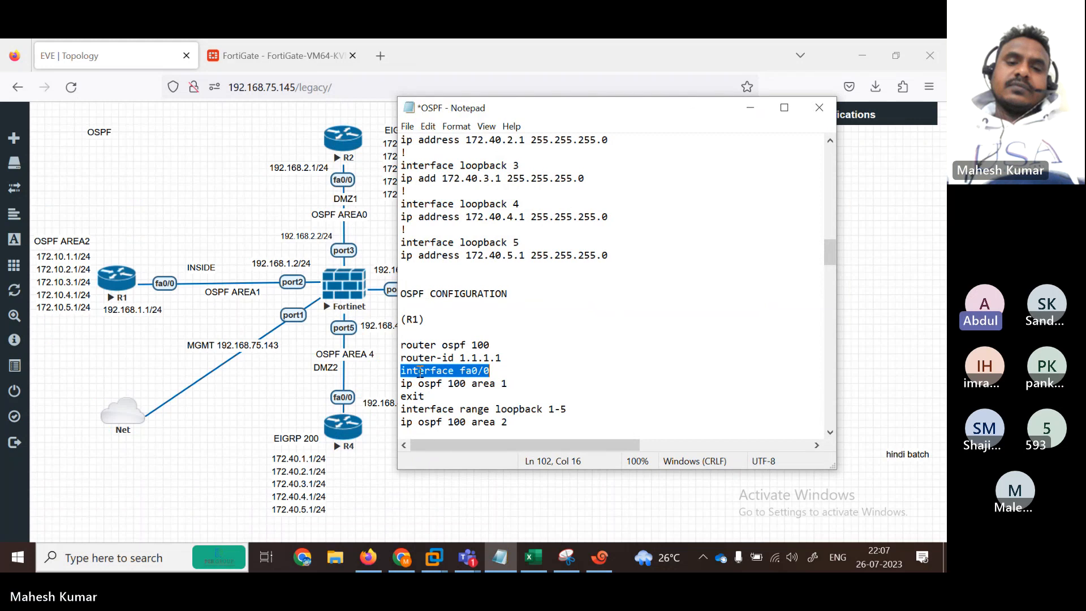
{"action": "left_click_drag", "start_coordinate": [406, 343], "coordinate": [491, 343]}
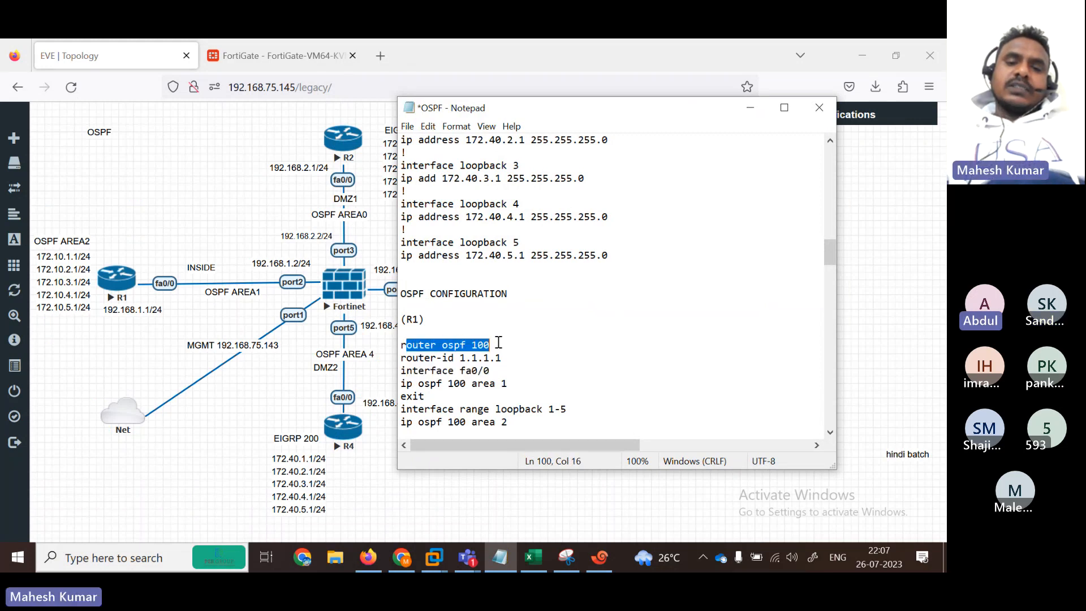
{"action": "left_click_drag", "start_coordinate": [401, 359], "coordinate": [508, 354]}
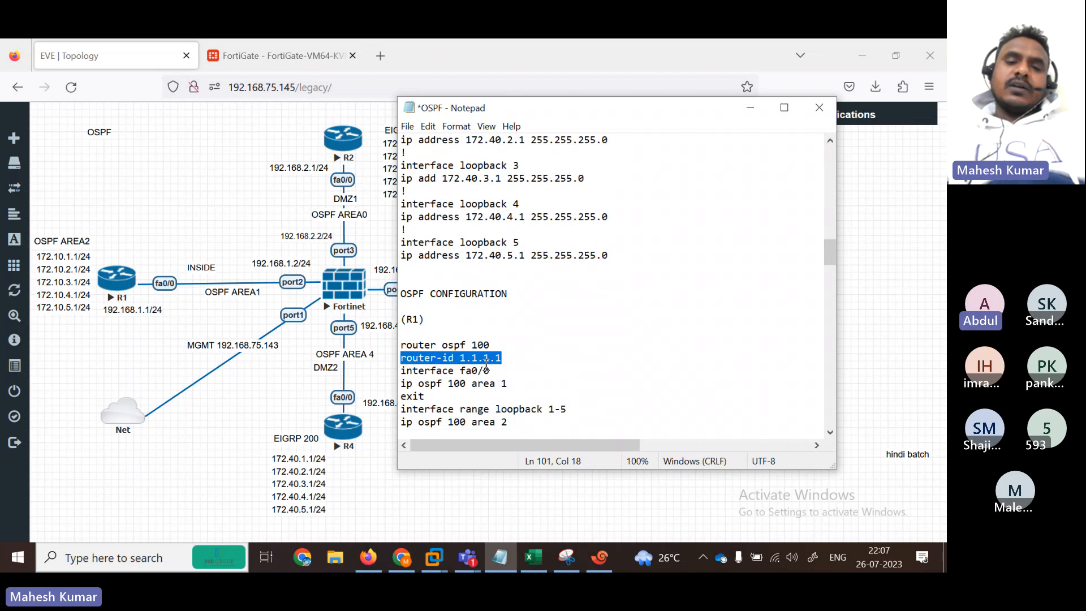
{"action": "left_click_drag", "start_coordinate": [400, 372], "coordinate": [507, 366]}
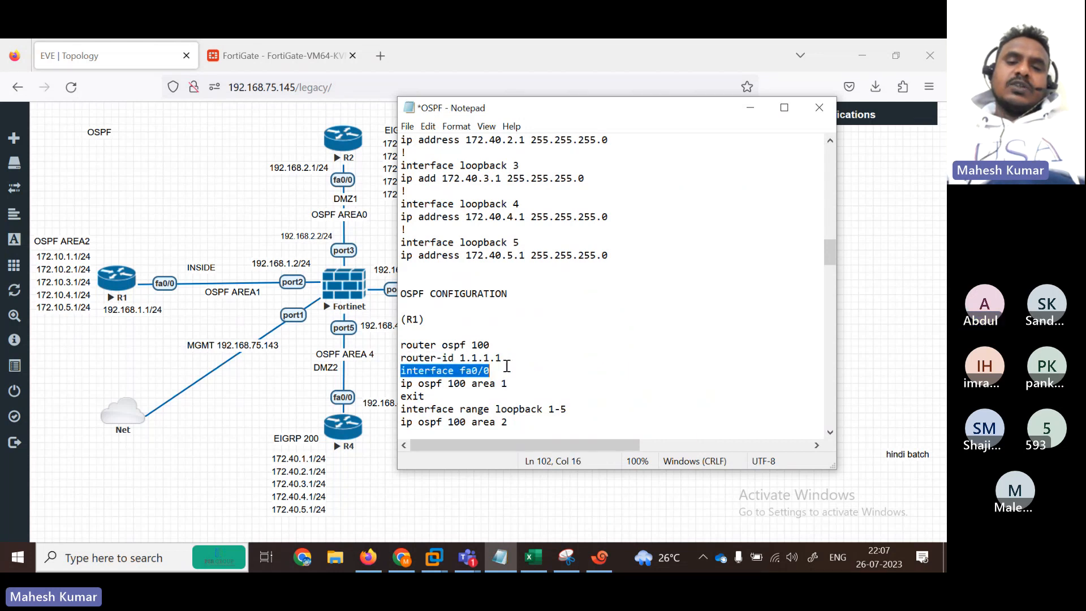
{"action": "left_click_drag", "start_coordinate": [403, 386], "coordinate": [378, 346]}
{"action": "key", "text": "super+c"}
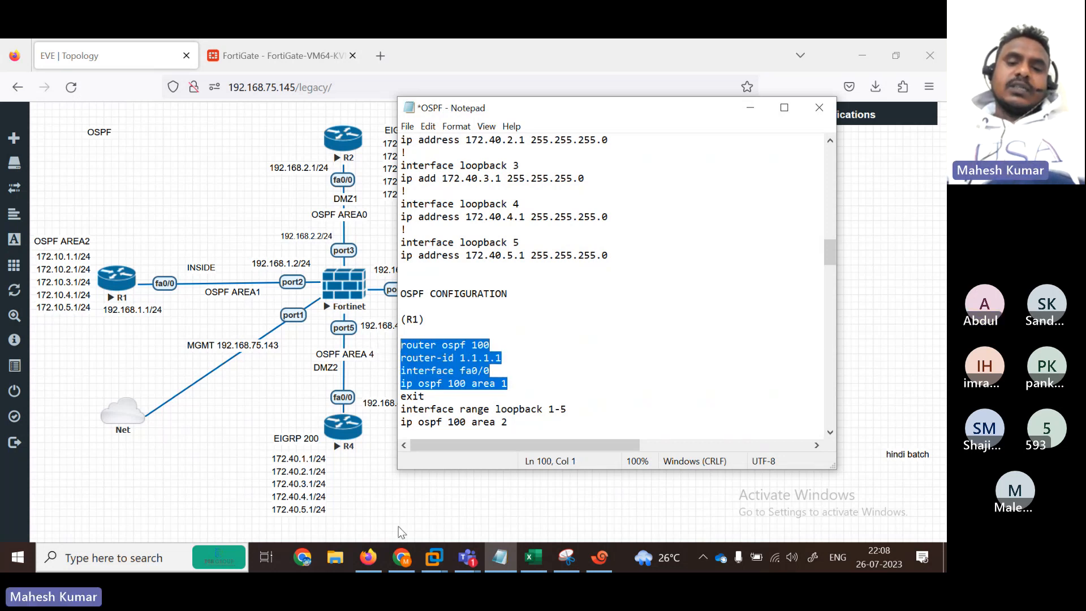
Step: Paste router ospf 100, router-id 1.1.1.1 and fa0/0 area 1 into R1's console
{"action": "left_click", "coordinate": [599, 557]}
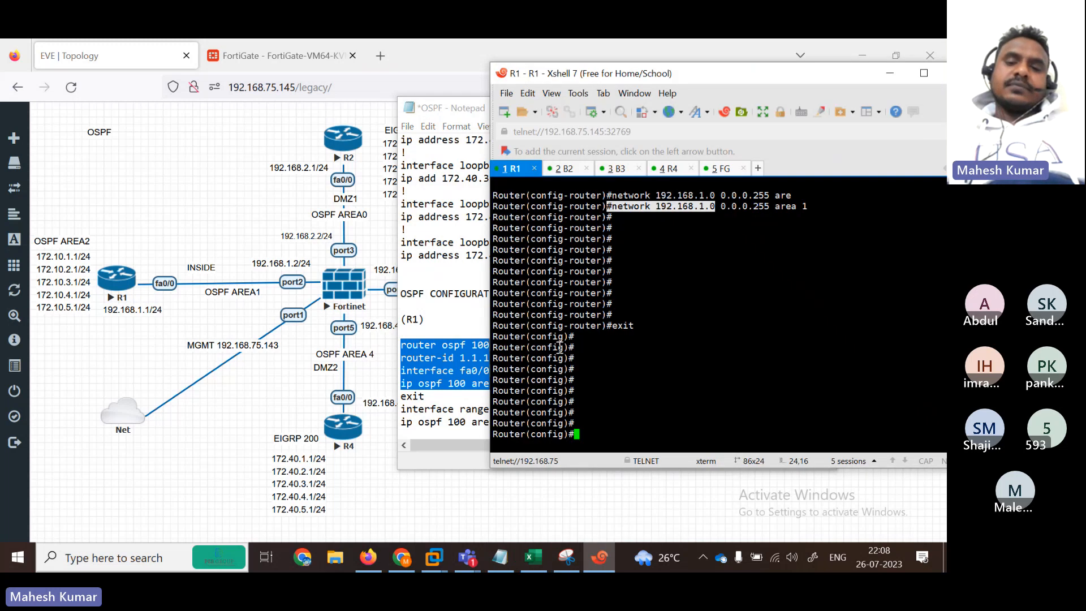
{"action": "left_click", "coordinate": [598, 389]}
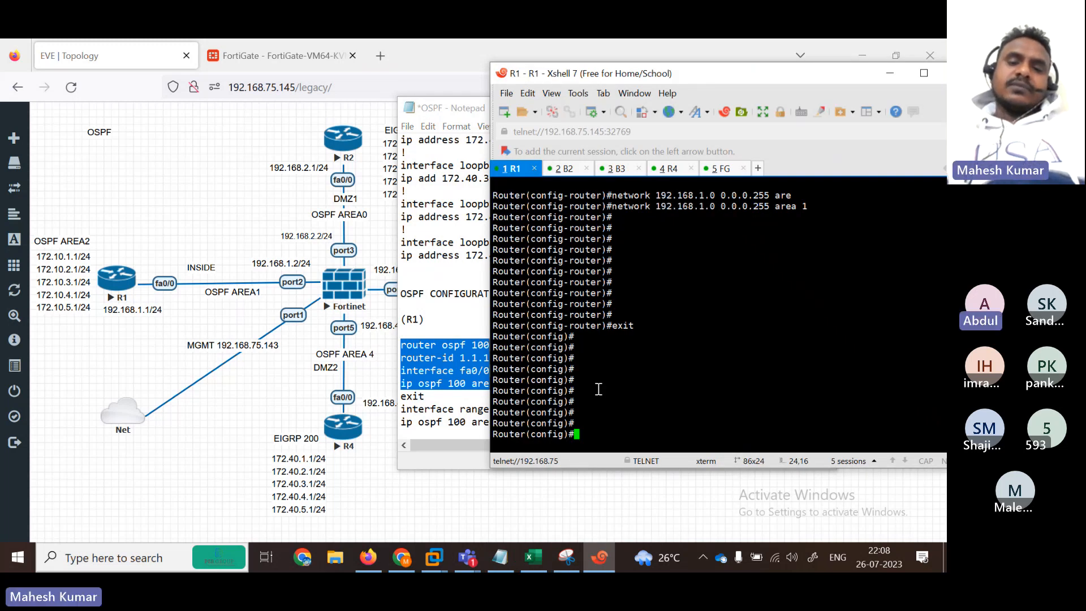
{"action": "right_click", "coordinate": [599, 389]}
{"action": "left_click", "coordinate": [648, 298]}
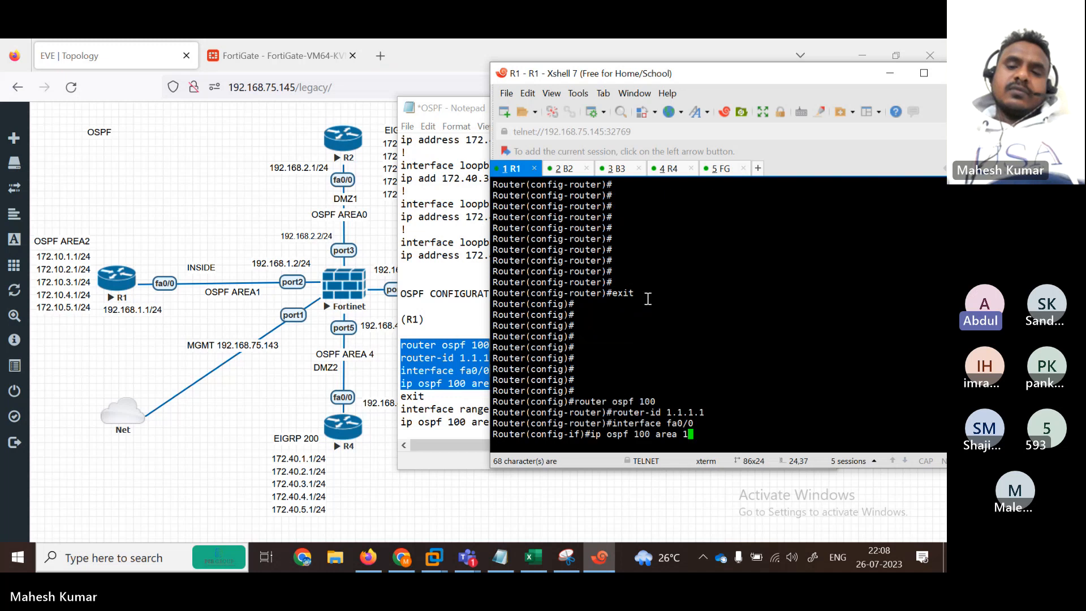
{"action": "key", "text": "Return"}
{"action": "key", "text": "Return"}
{"action": "key", "text": "Return"}
{"action": "key", "text": "Return"}
{"action": "key", "text": "Return"}
{"action": "key", "text": "Return"}
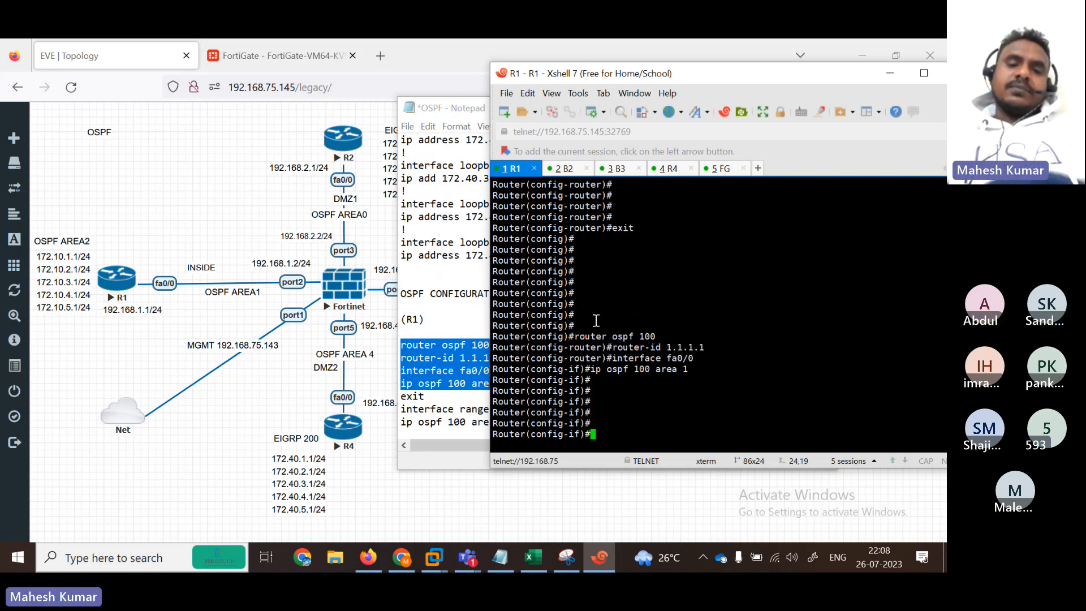
Step: Send the exit, interface range loopback 1-5 and area 2 lines to R1, which rejects the range
{"action": "left_click", "coordinate": [472, 344]}
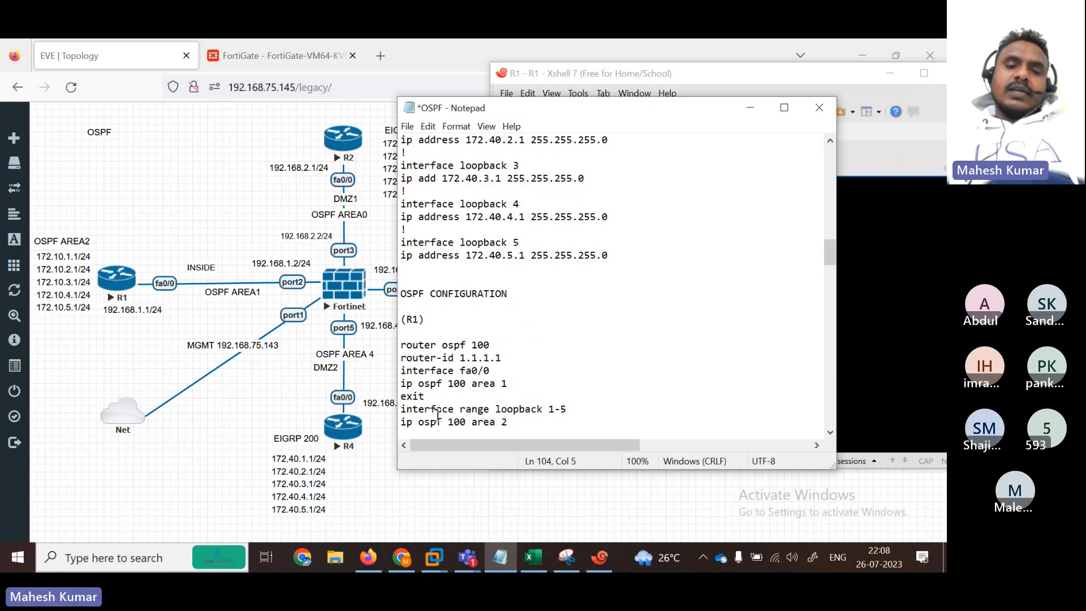
{"action": "left_click_drag", "start_coordinate": [401, 409], "coordinate": [568, 409]}
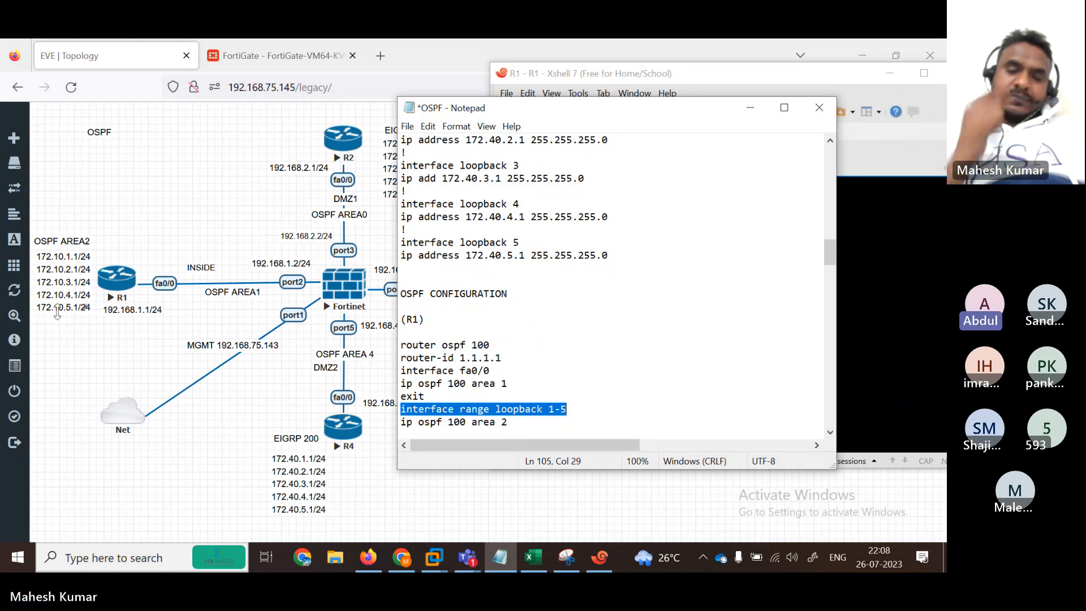
{"action": "left_click_drag", "start_coordinate": [571, 406], "coordinate": [397, 407]}
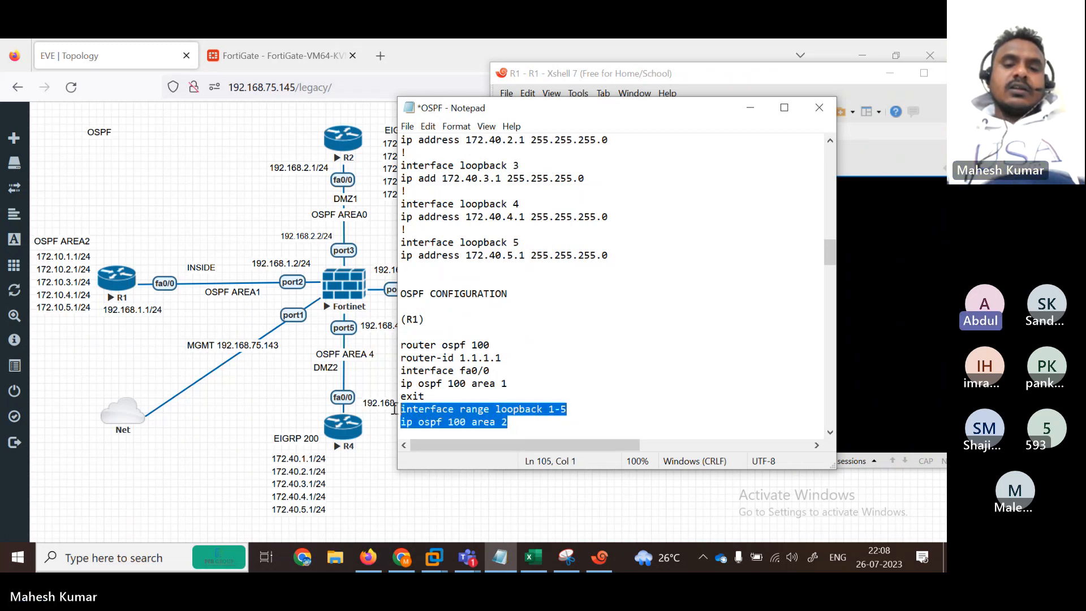
{"action": "left_click_drag", "start_coordinate": [518, 424], "coordinate": [392, 397]}
{"action": "key", "text": "super+c"}
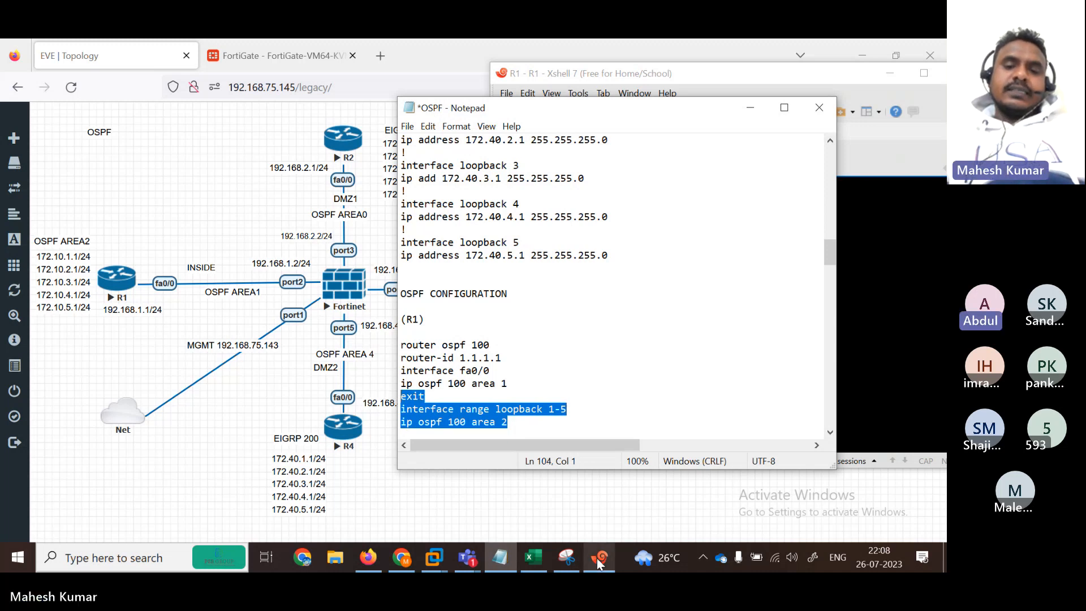
{"action": "left_click", "coordinate": [598, 558]}
{"action": "right_click", "coordinate": [616, 439]}
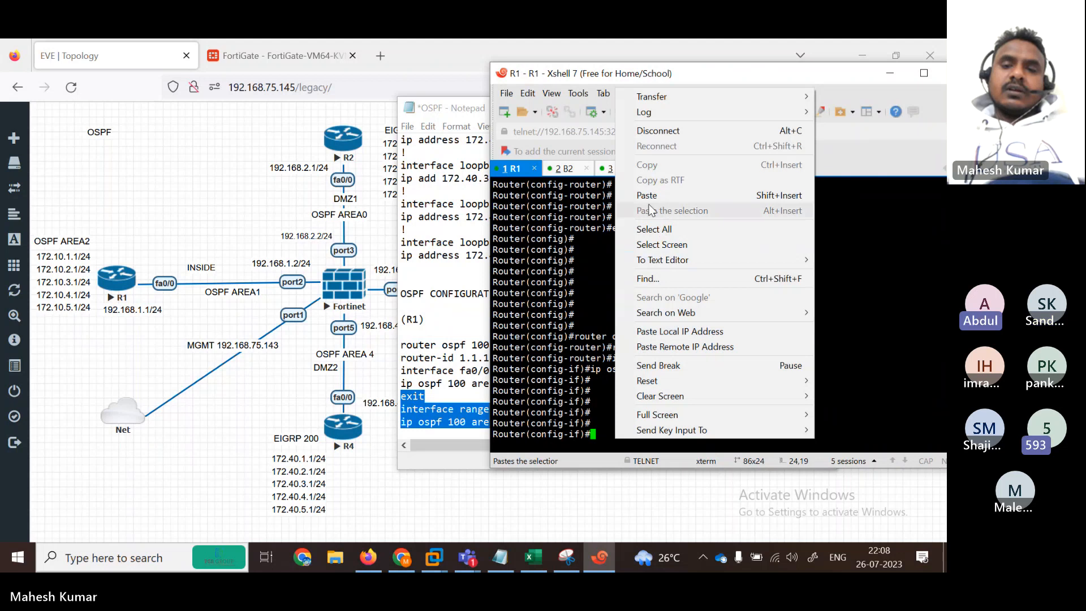
{"action": "left_click", "coordinate": [681, 211]}
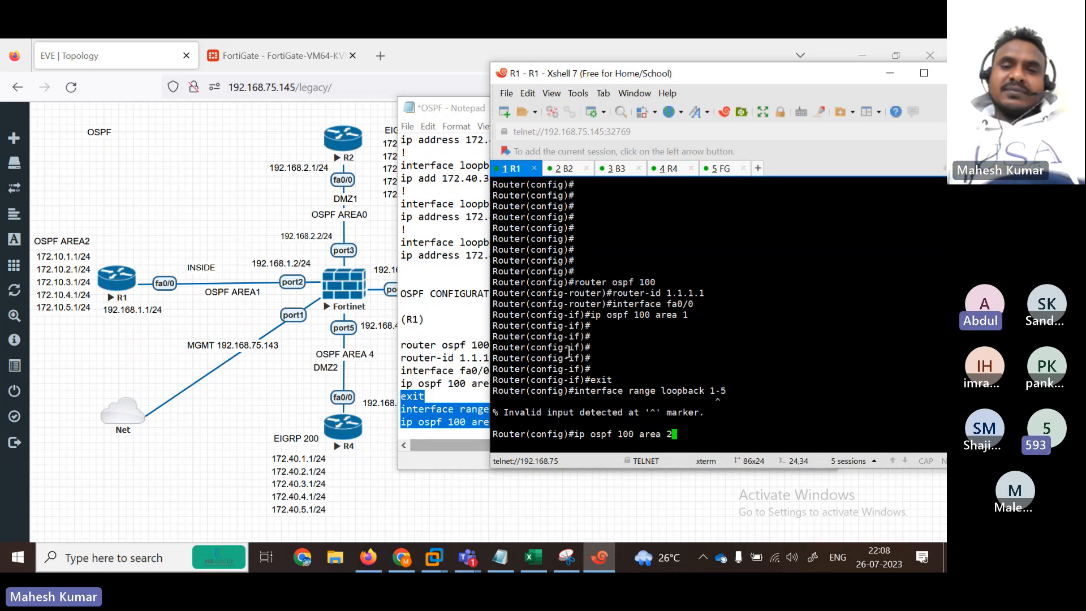
{"action": "left_click_drag", "start_coordinate": [680, 70], "coordinate": [721, 72]}
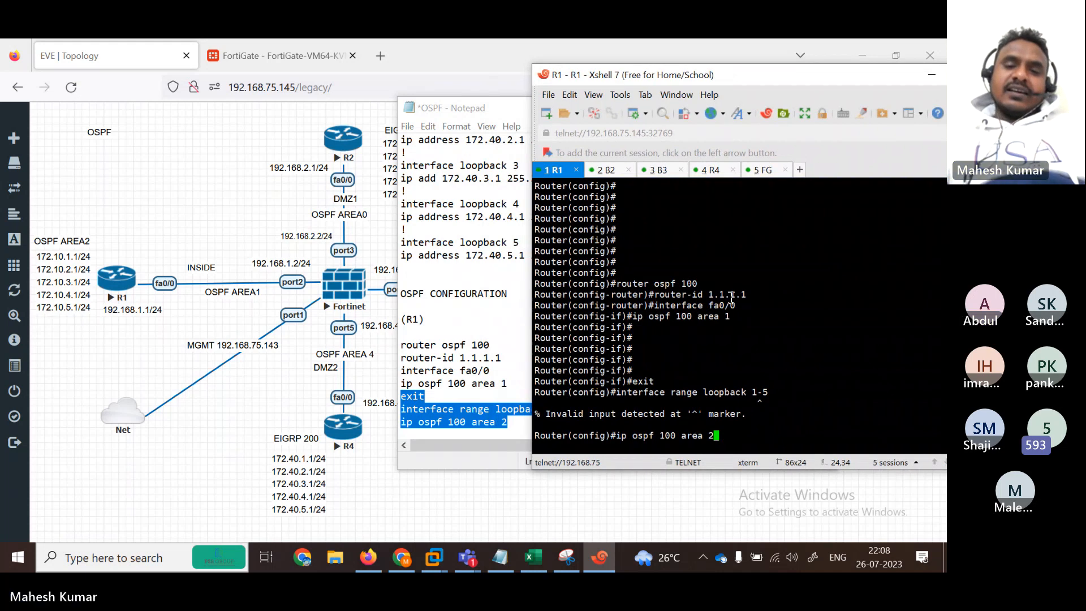
Step: Maximize the OSPF notes and select R1's router ospf 100, router-id 1.1.1.1 and fa0/0 lines
{"action": "left_click", "coordinate": [478, 371]}
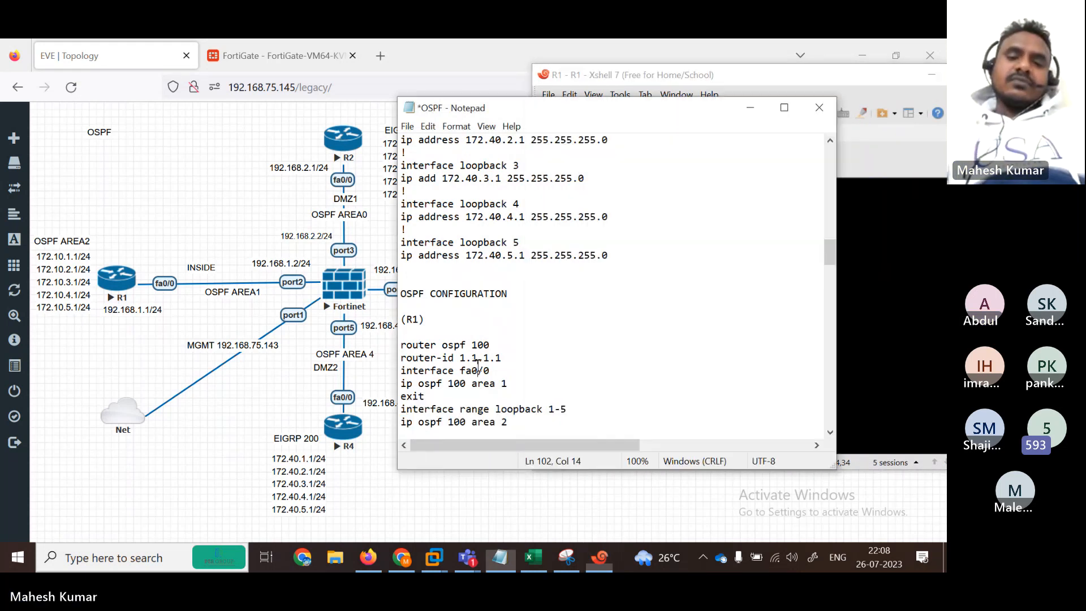
{"action": "left_click_drag", "start_coordinate": [502, 357], "coordinate": [399, 358]}
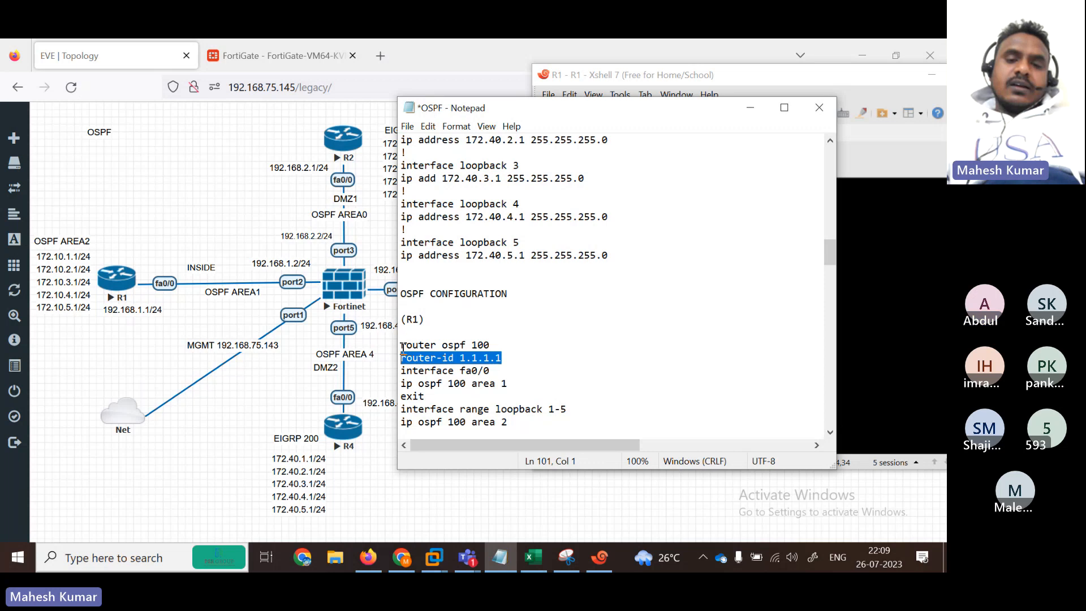
{"action": "left_click", "coordinate": [495, 345]}
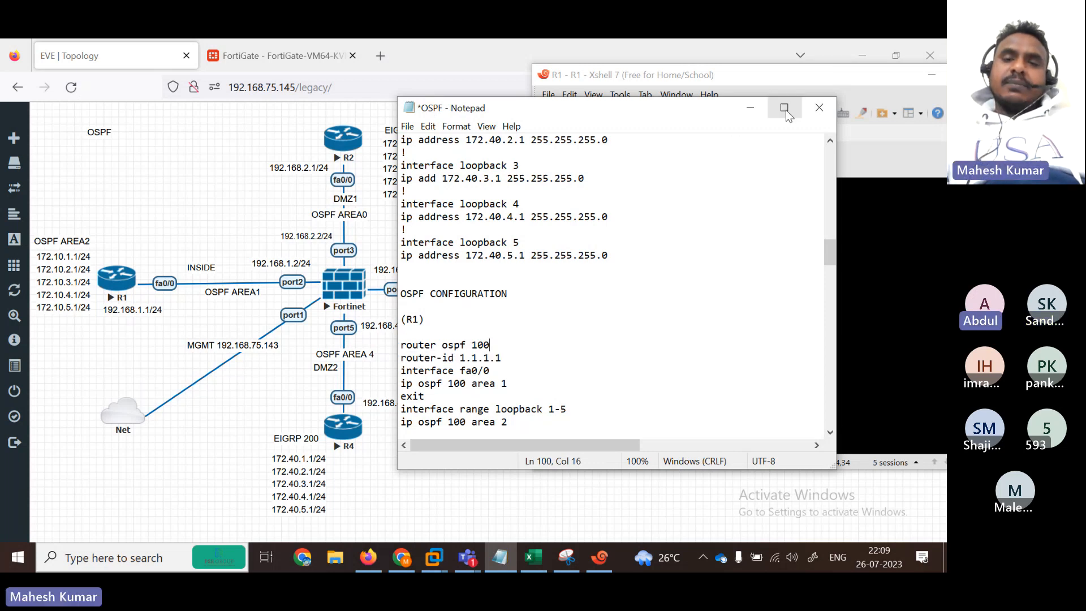
{"action": "left_click", "coordinate": [785, 110]}
{"action": "left_click_drag", "start_coordinate": [2, 283], "coordinate": [98, 280]}
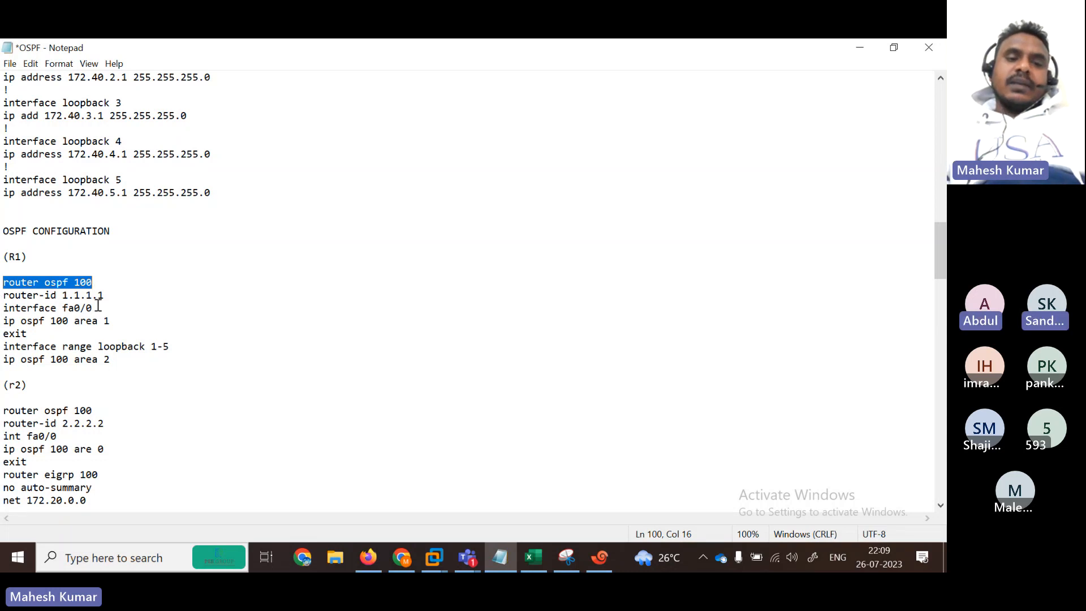
{"action": "left_click_drag", "start_coordinate": [108, 298], "coordinate": [2, 298]}
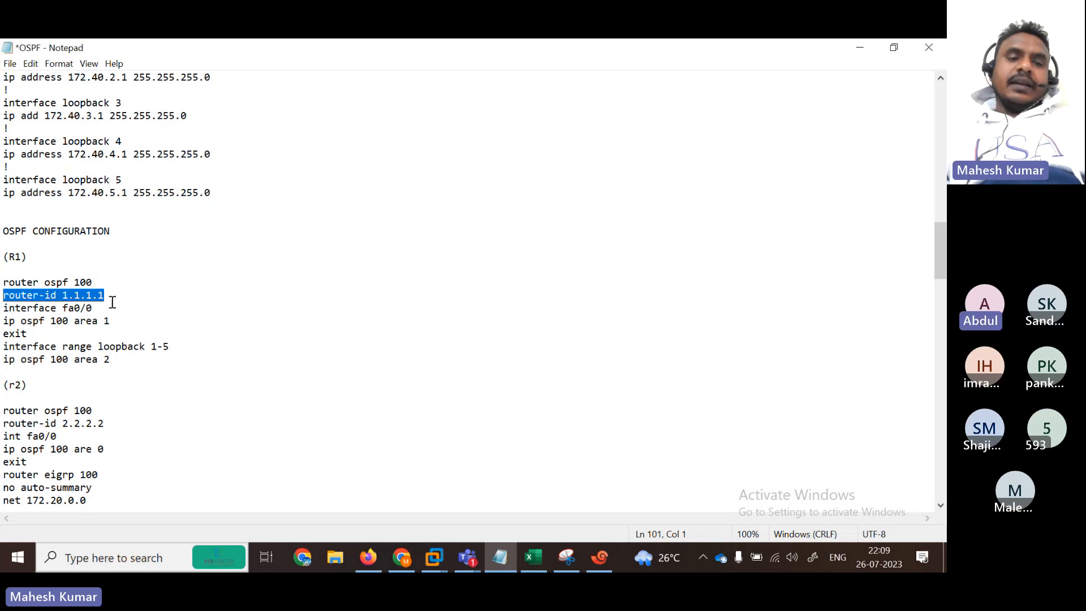
{"action": "left_click_drag", "start_coordinate": [112, 305], "coordinate": [2, 309]}
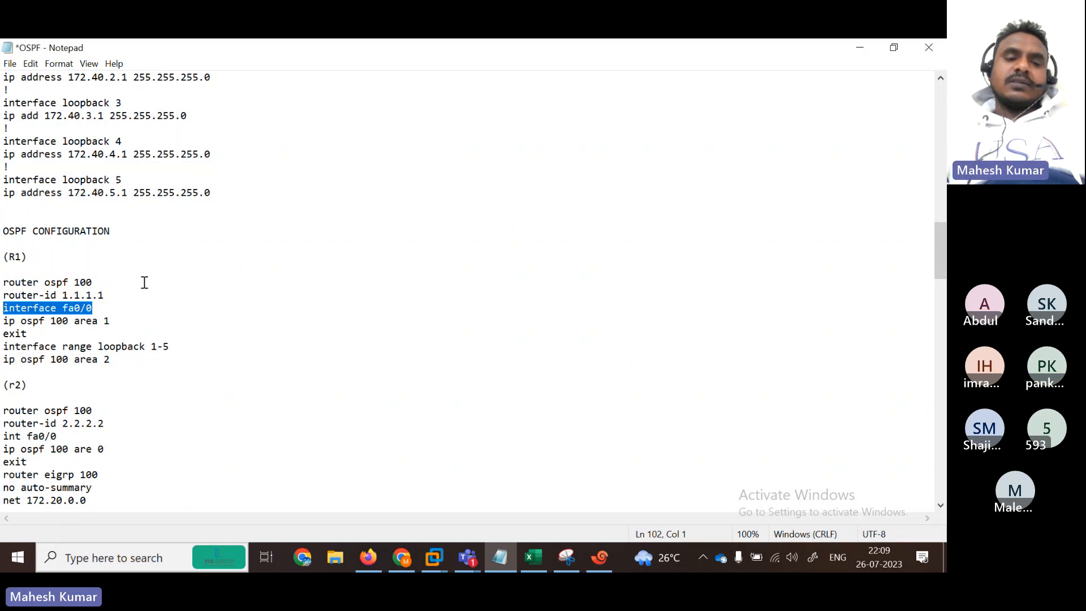
Step: Review R1's router ospf 100, router-id and fa0/0 lines again, then restore the notes beside the topology
{"action": "left_click", "coordinate": [124, 308]}
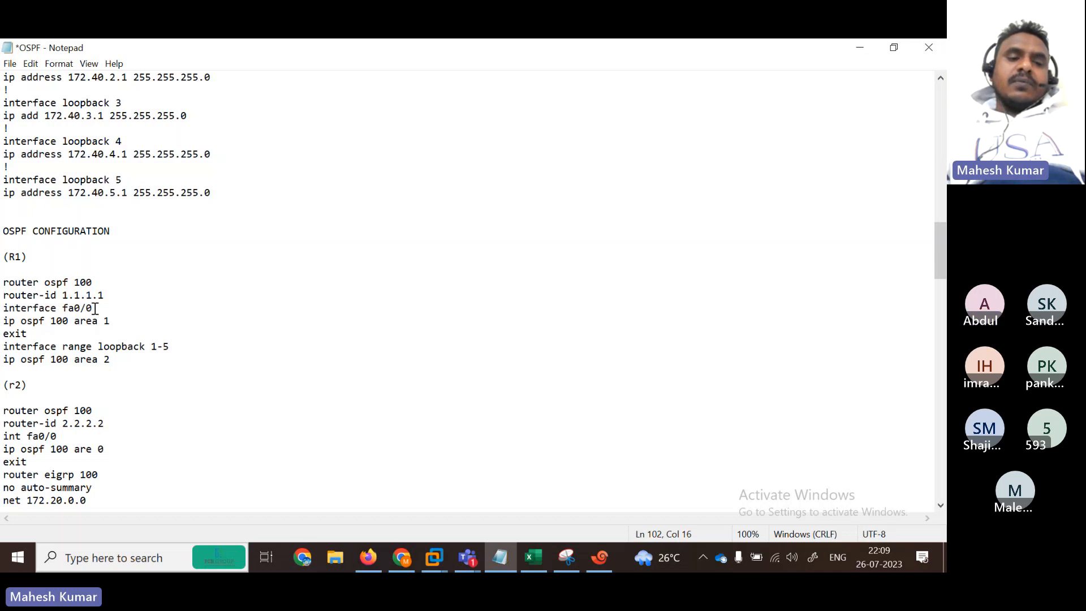
{"action": "left_click_drag", "start_coordinate": [94, 307], "coordinate": [3, 307]}
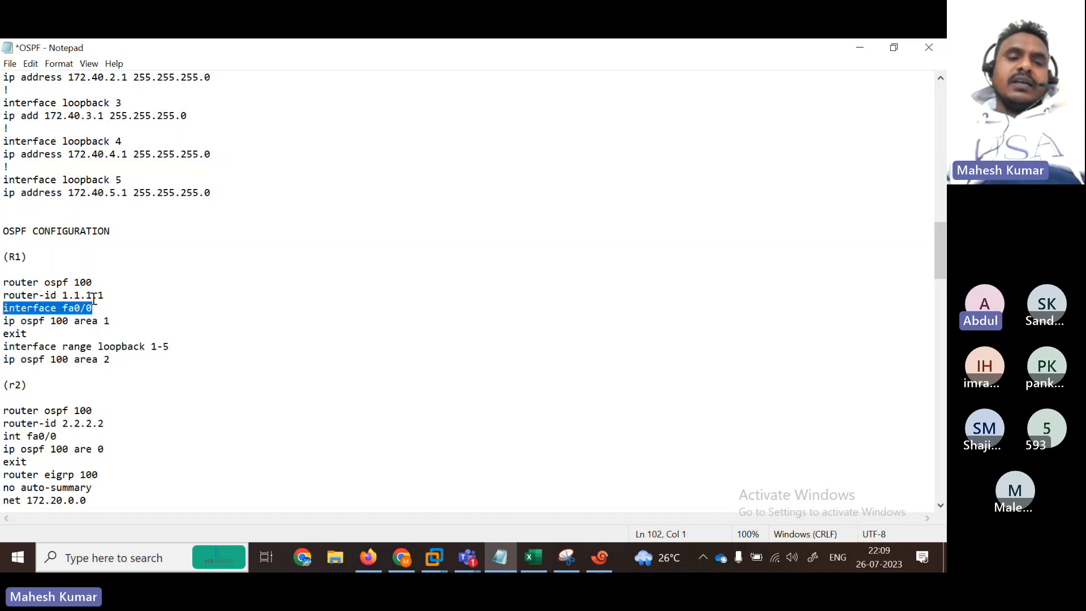
{"action": "left_click_drag", "start_coordinate": [112, 295], "coordinate": [2, 295]}
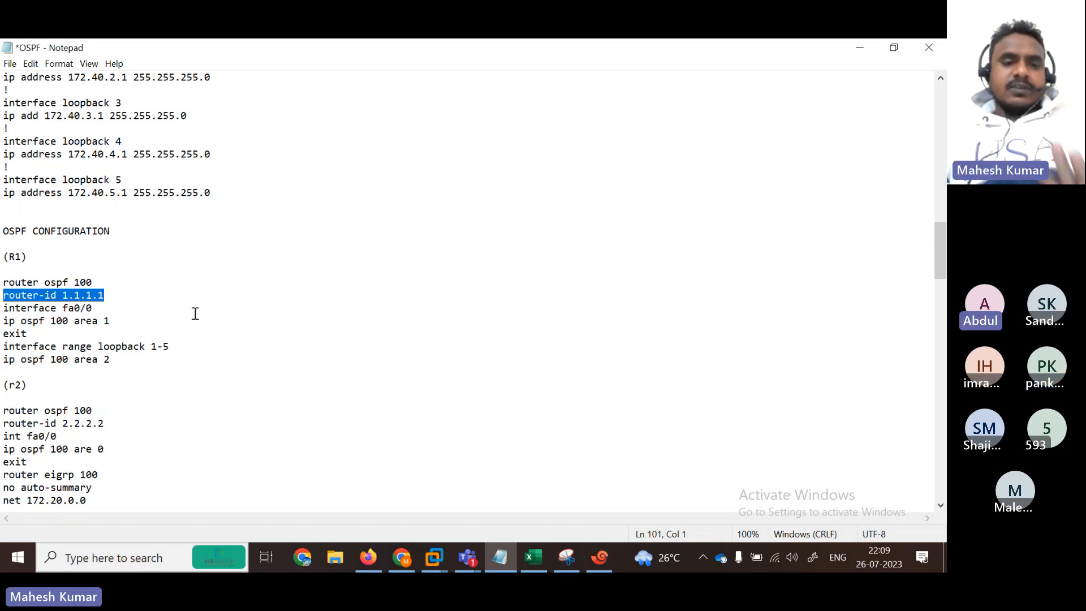
{"action": "left_click_drag", "start_coordinate": [3, 281], "coordinate": [105, 281]}
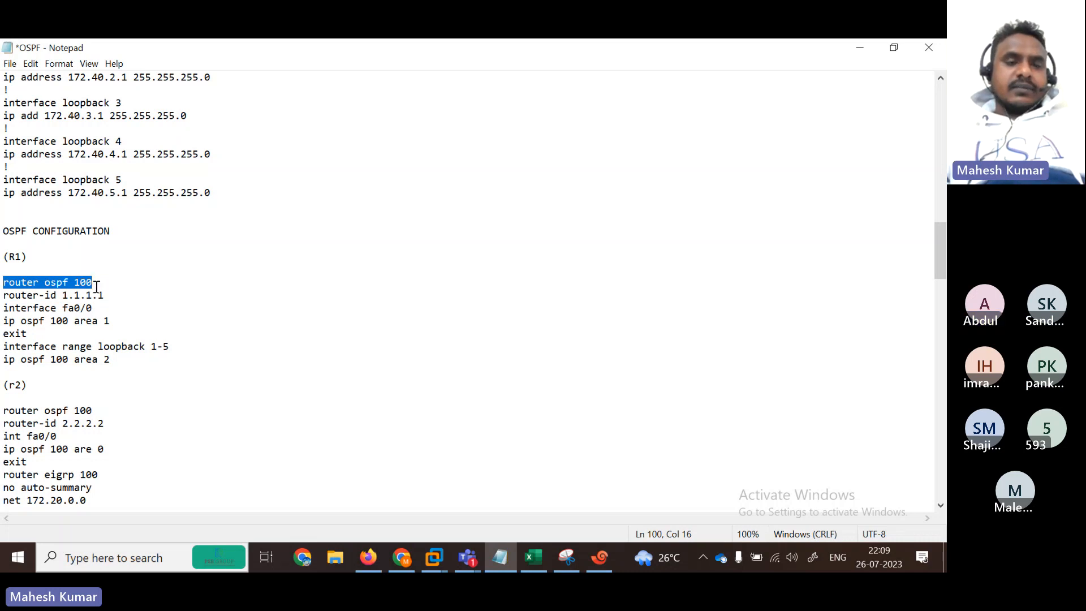
{"action": "left_click_drag", "start_coordinate": [2, 295], "coordinate": [127, 297]}
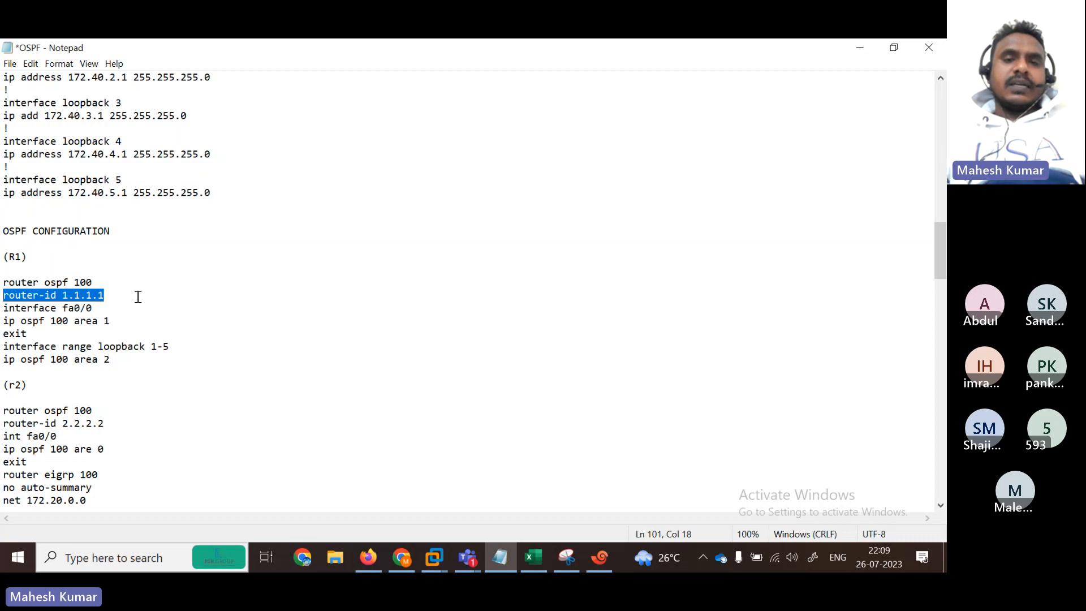
{"action": "left_click_drag", "start_coordinate": [3, 308], "coordinate": [95, 306]}
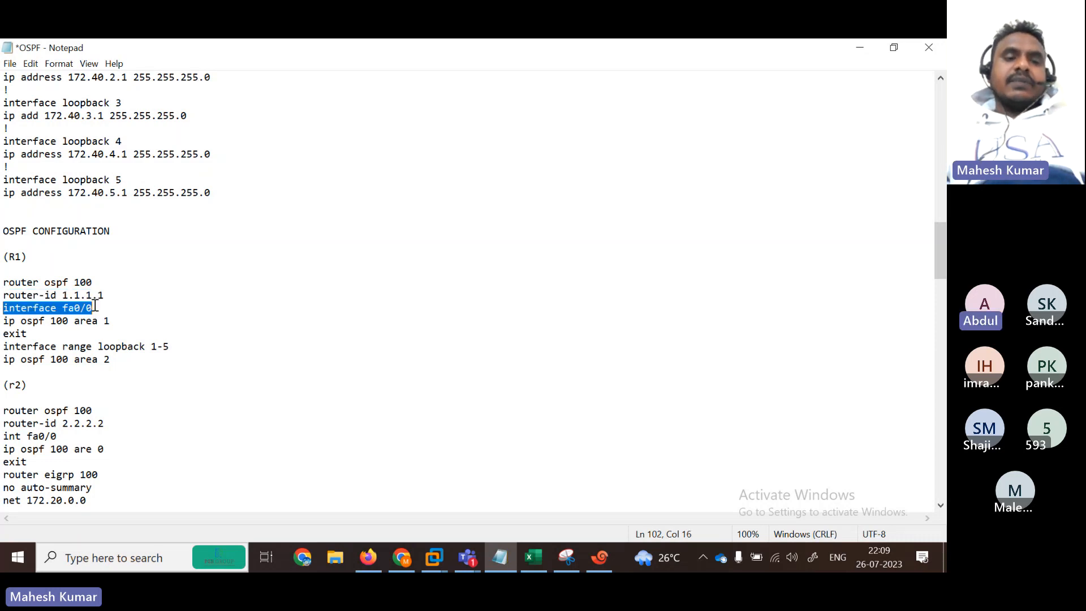
{"action": "left_click", "coordinate": [893, 46]}
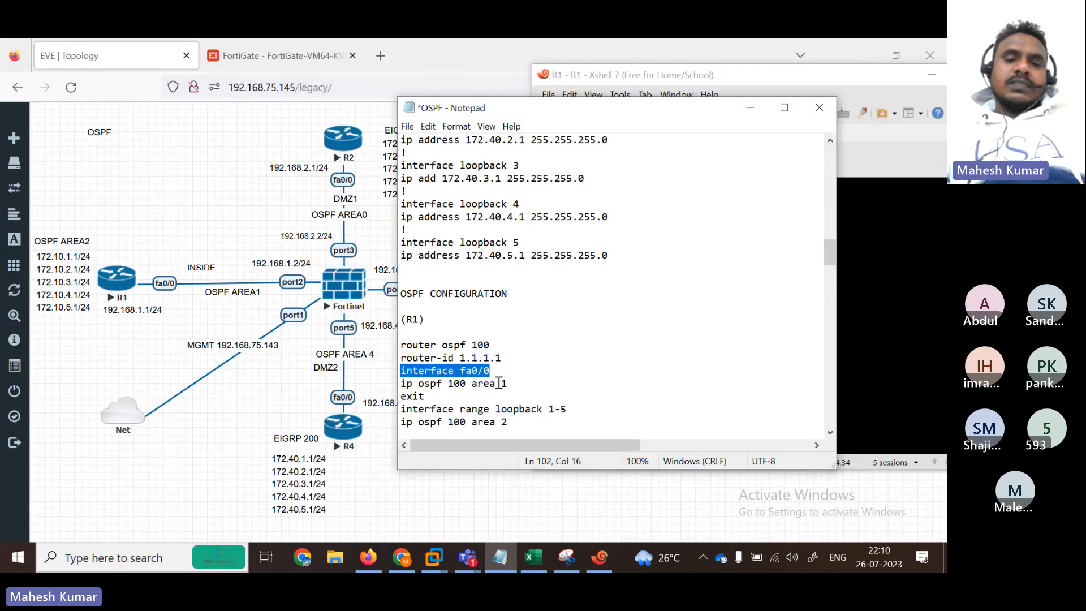
Step: Fix R1's notes line to 'interface range loopback 1 -5' and review the fa0/0, exit and area 2 lines
{"action": "left_click_drag", "start_coordinate": [400, 383], "coordinate": [517, 383]}
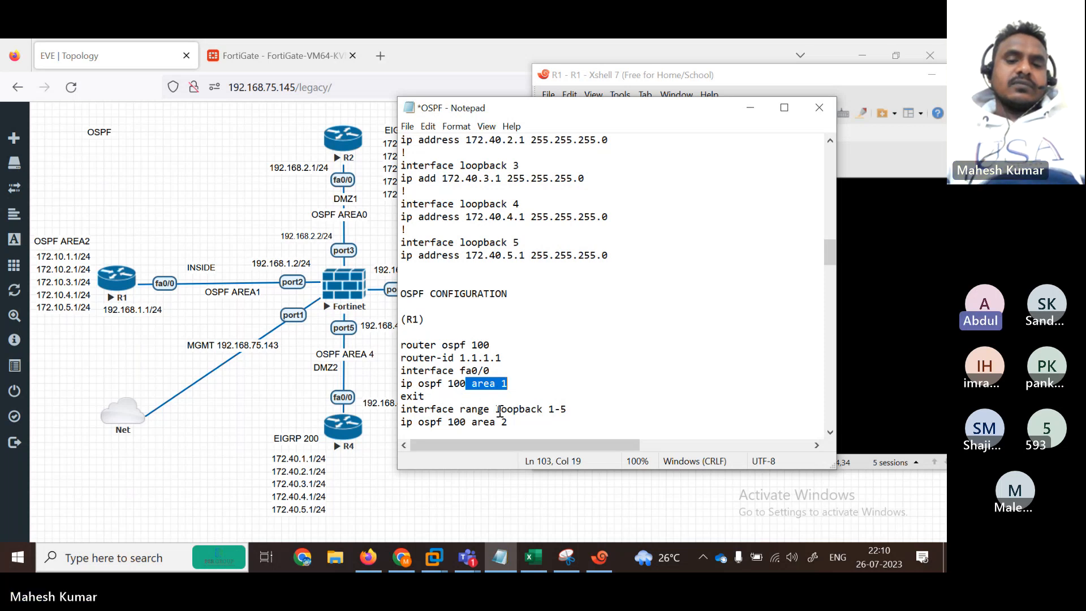
{"action": "left_click", "coordinate": [554, 408]}
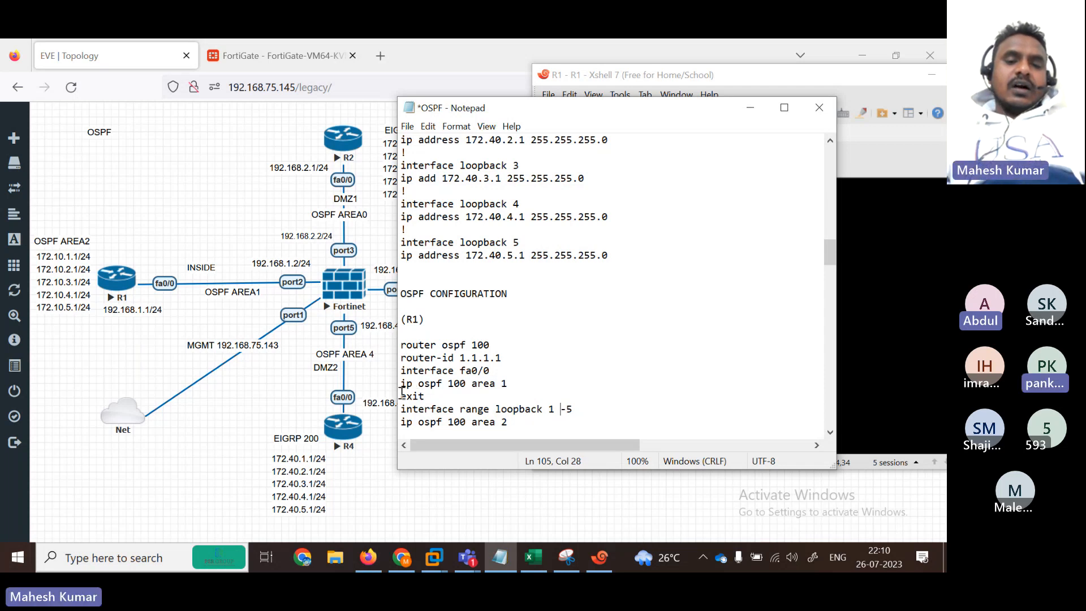
{"action": "left_click_drag", "start_coordinate": [401, 396], "coordinate": [453, 394]}
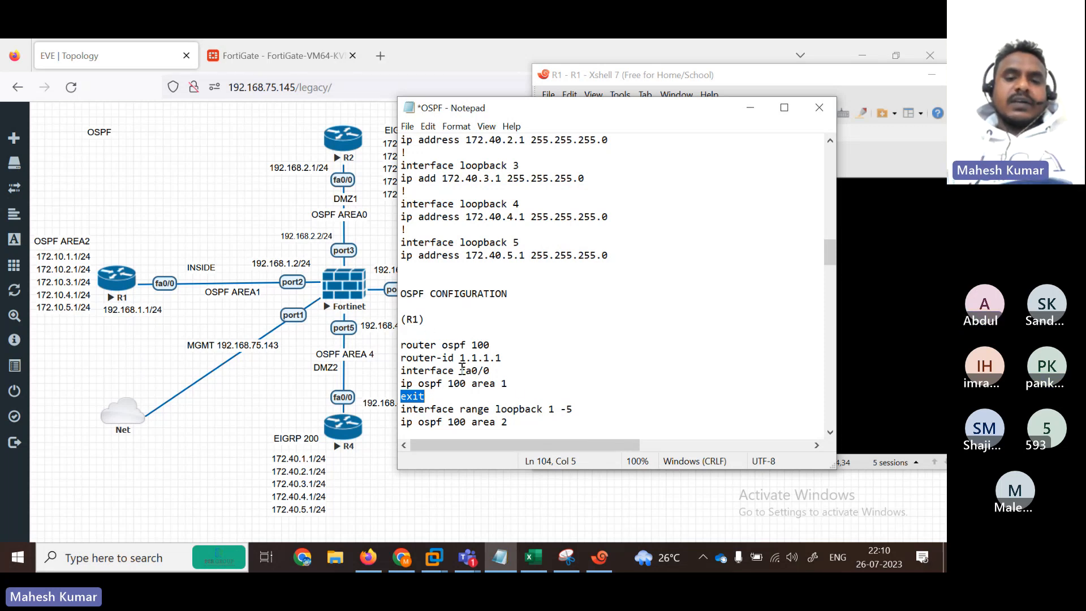
{"action": "double_click", "coordinate": [472, 370]}
{"action": "left_click", "coordinate": [511, 385]}
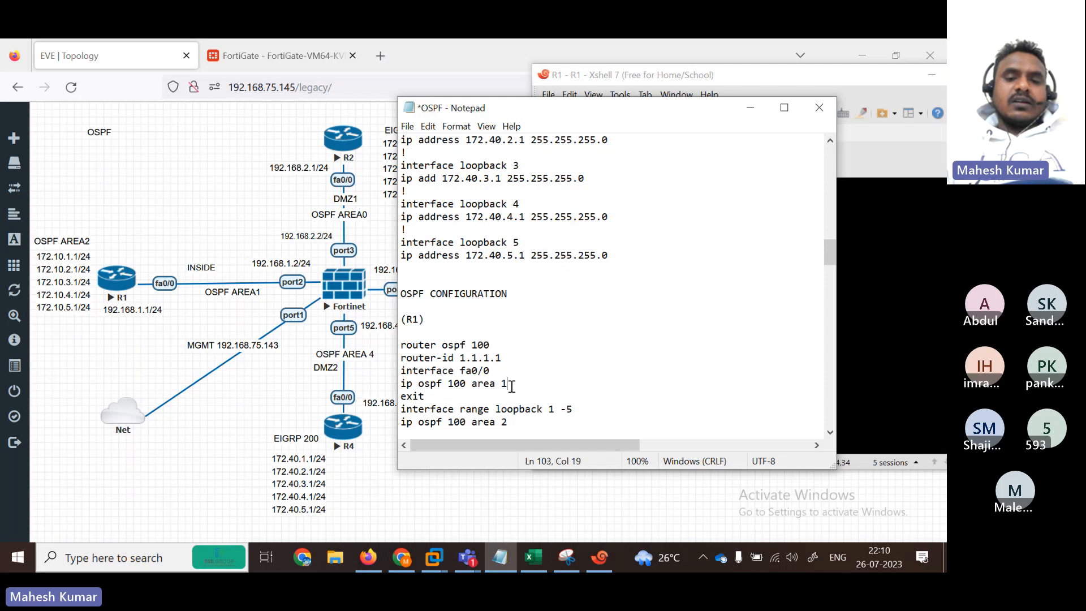
{"action": "key", "text": "shift+Home"}
{"action": "left_click", "coordinate": [427, 396]}
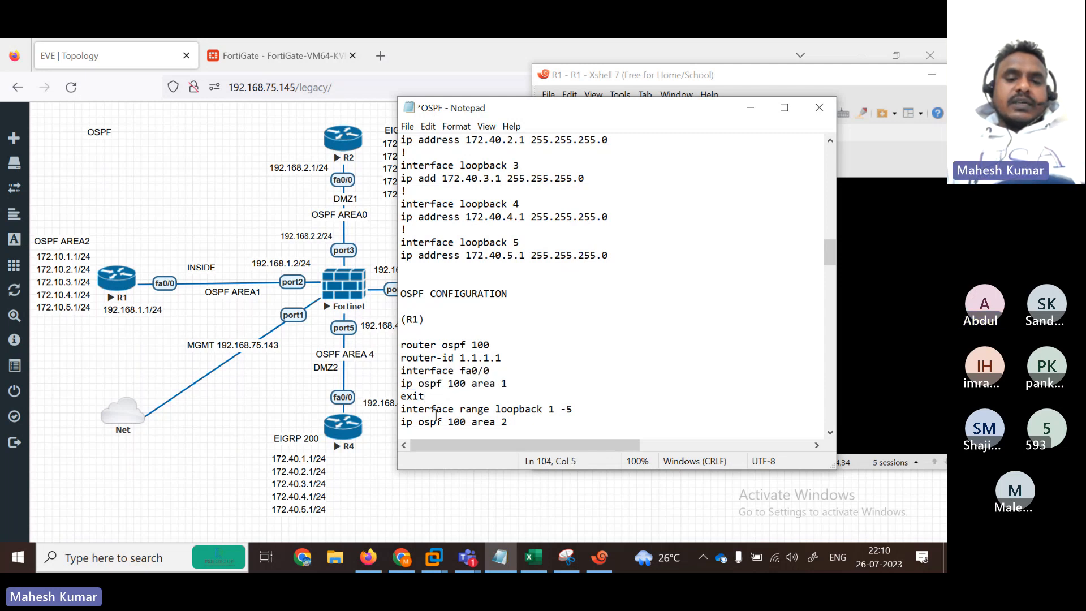
{"action": "left_click_drag", "start_coordinate": [400, 412], "coordinate": [564, 412]}
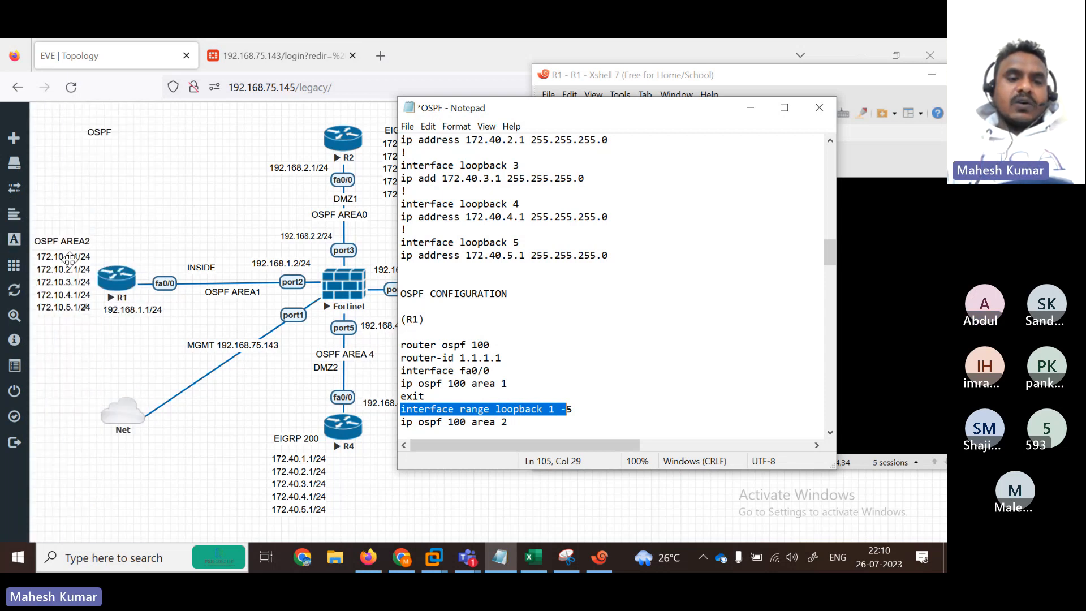
{"action": "left_click", "coordinate": [601, 407]}
{"action": "left_click_drag", "start_coordinate": [401, 422], "coordinate": [375, 349]}
{"action": "key", "text": "super+c"}
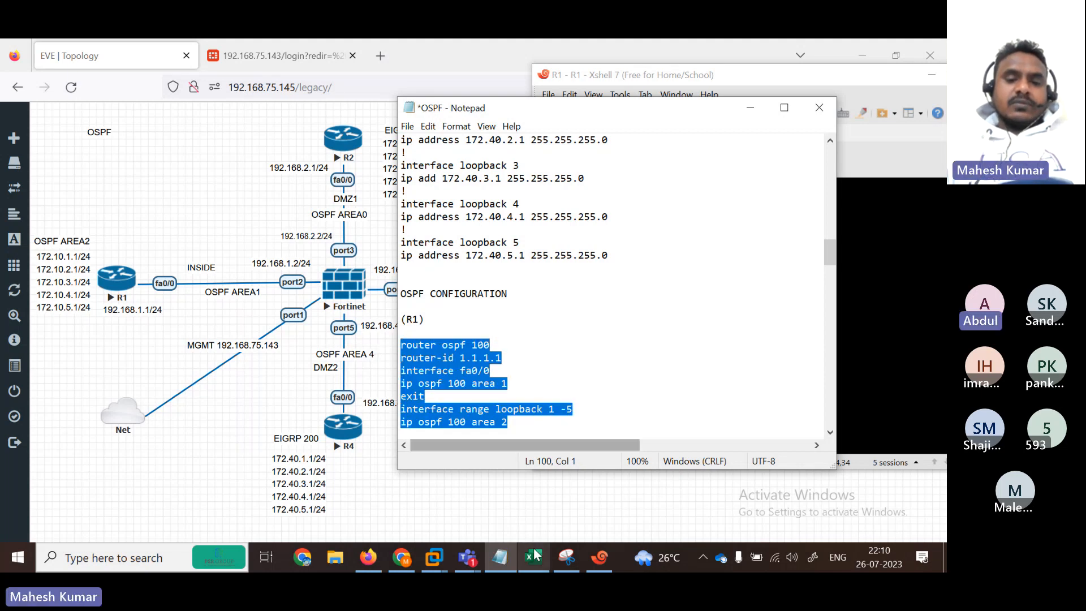
Step: Clear the stray error on R1 and paste the corrected block, putting loopbacks 1 -5 in OSPF area 2
{"action": "left_click", "coordinate": [863, 371]}
{"action": "key", "text": "Return"}
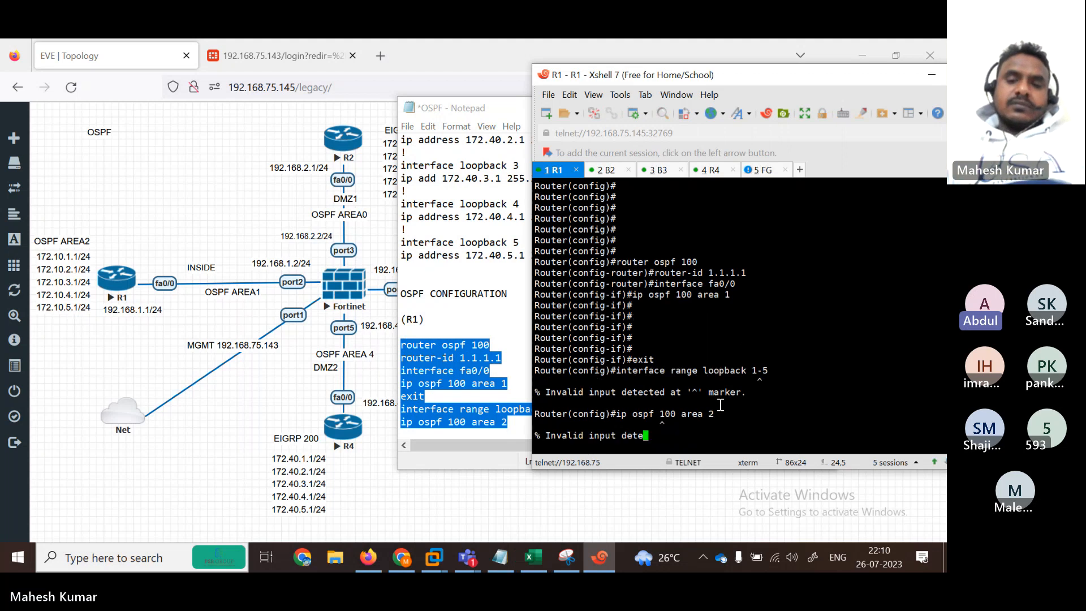
{"action": "type", "text": "\\"}
{"action": "key", "text": "Return"}
{"action": "key", "text": "Return"}
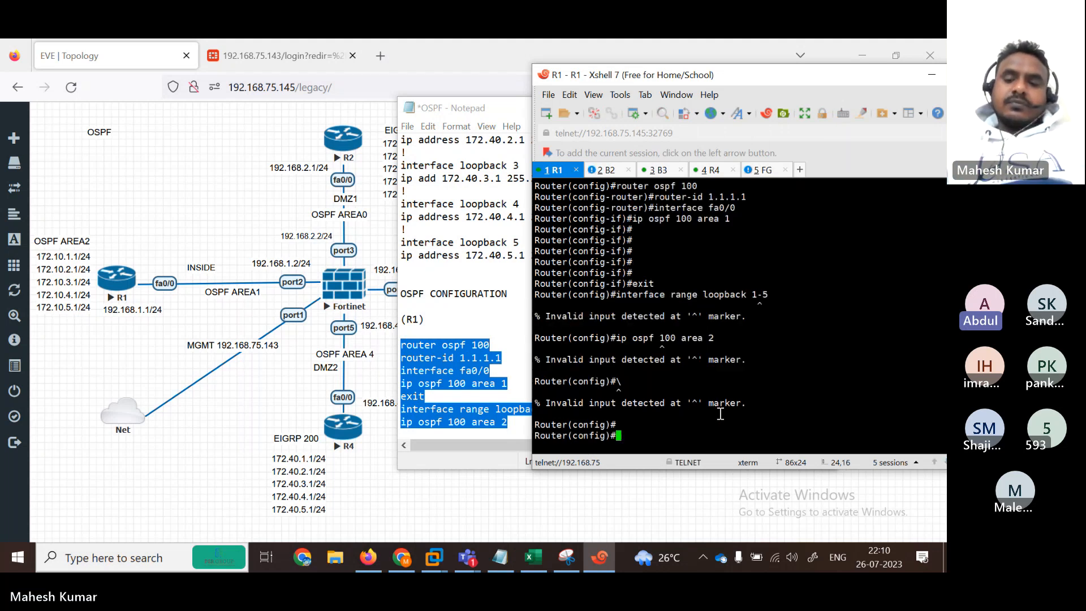
{"action": "key", "text": "Return"}
{"action": "key", "text": "Return"}
{"action": "key", "text": "Return"}
{"action": "key", "text": "Return"}
{"action": "key", "text": "Return"}
{"action": "key", "text": "Return"}
{"action": "key", "text": "Return"}
{"action": "key", "text": "Return"}
{"action": "key", "text": "Return"}
{"action": "key", "text": "Return"}
{"action": "key", "text": "Return"}
{"action": "key", "text": "Return"}
{"action": "key", "text": "Return"}
{"action": "key", "text": "Return"}
{"action": "key", "text": "Return"}
{"action": "key", "text": "Return"}
{"action": "key", "text": "Return"}
{"action": "key", "text": "Return"}
{"action": "key", "text": "Return"}
{"action": "key", "text": "Return"}
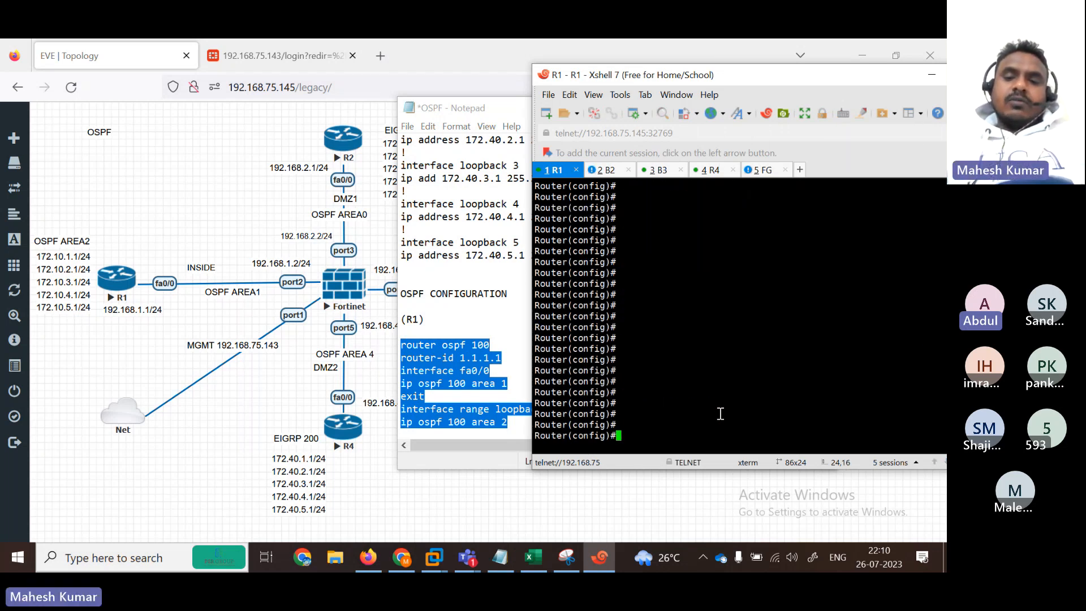
{"action": "right_click", "coordinate": [721, 413]}
{"action": "left_click", "coordinate": [740, 169]}
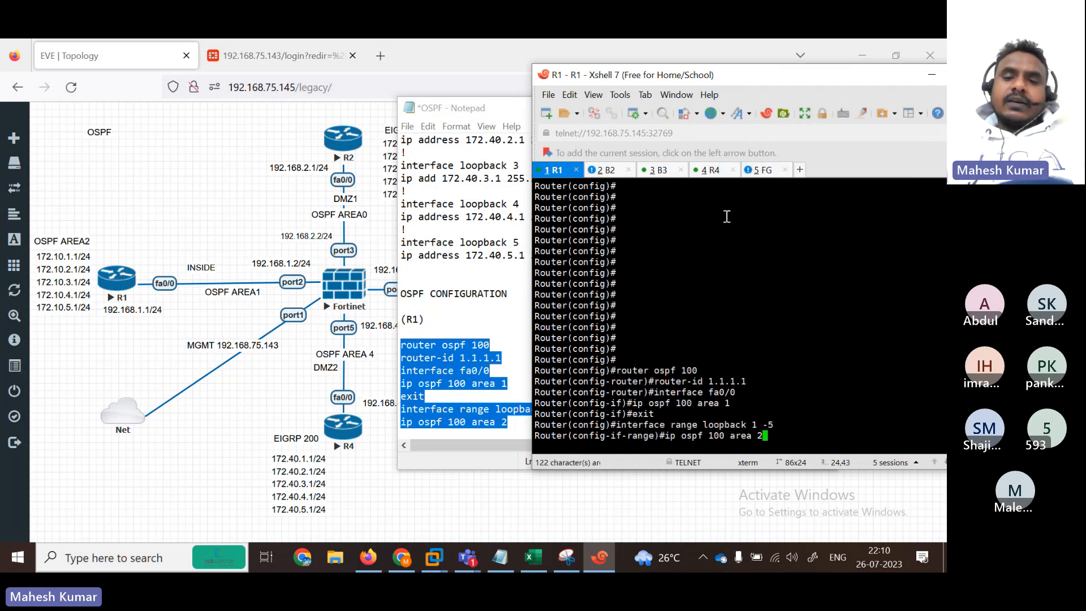
{"action": "key", "text": "Return"}
{"action": "key", "text": "Return"}
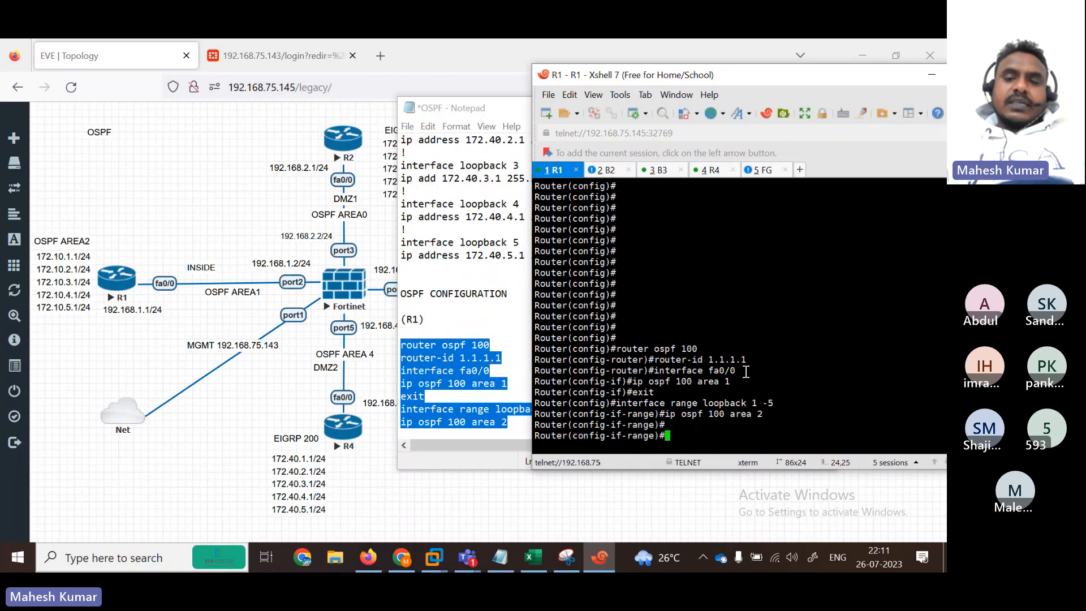
Step: Review the accepted fa0/0 and 'interface range loopback 1 -5' with 'ip ospf 100 area 2' in R1's output
{"action": "mouse_move", "coordinate": [745, 371]}
{"action": "left_mouse_down"}
{"action": "mouse_move", "coordinate": [621, 371]}
{"action": "mouse_move", "coordinate": [610, 348]}
{"action": "mouse_move", "coordinate": [730, 382]}
{"action": "left_mouse_up"}
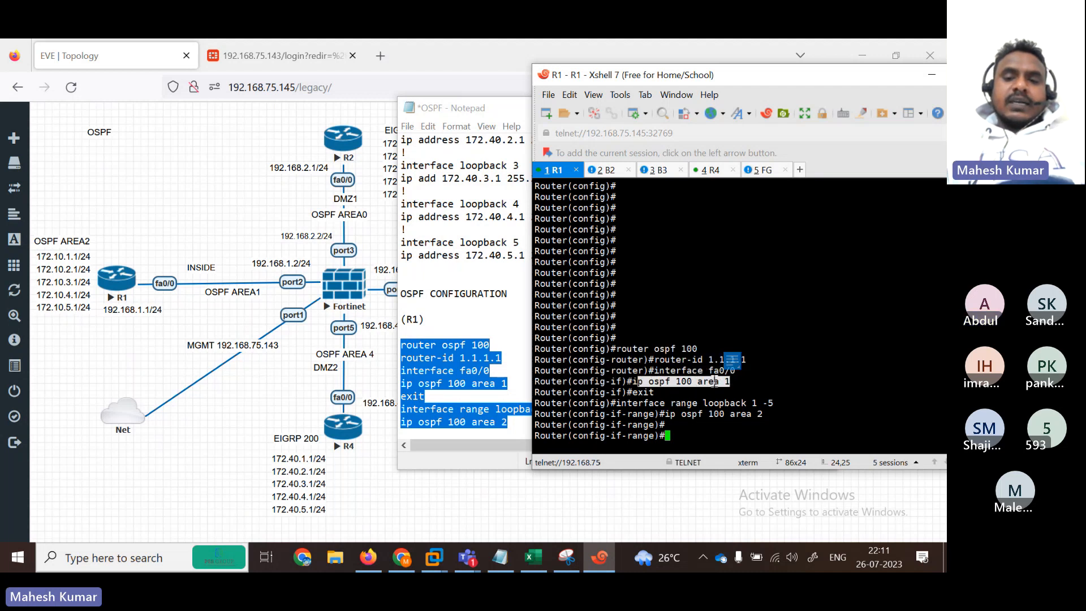
{"action": "left_click", "coordinate": [659, 392]}
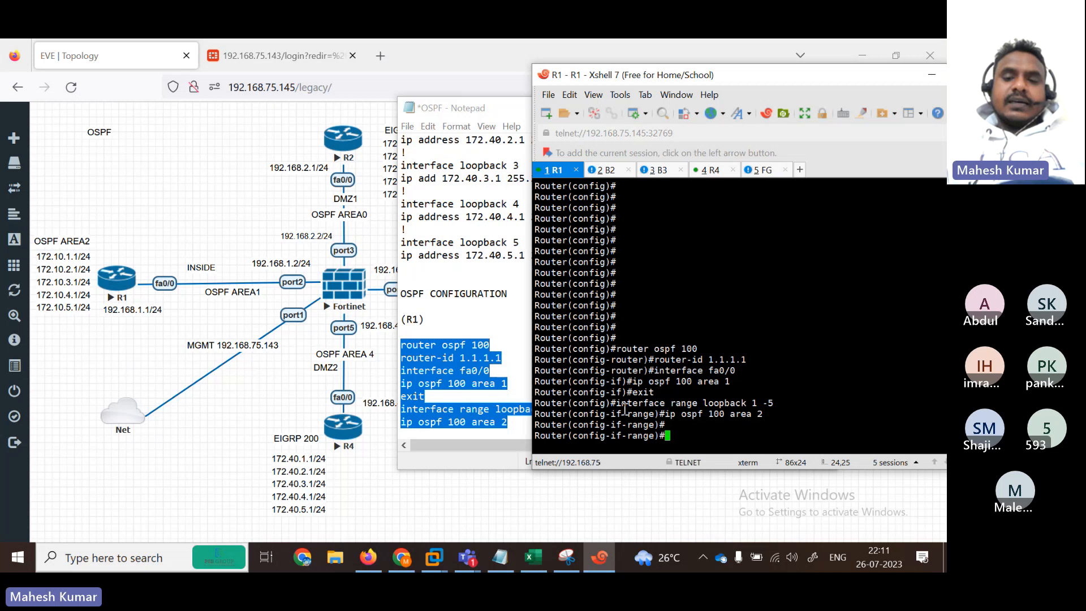
{"action": "left_click_drag", "start_coordinate": [613, 404], "coordinate": [778, 405]}
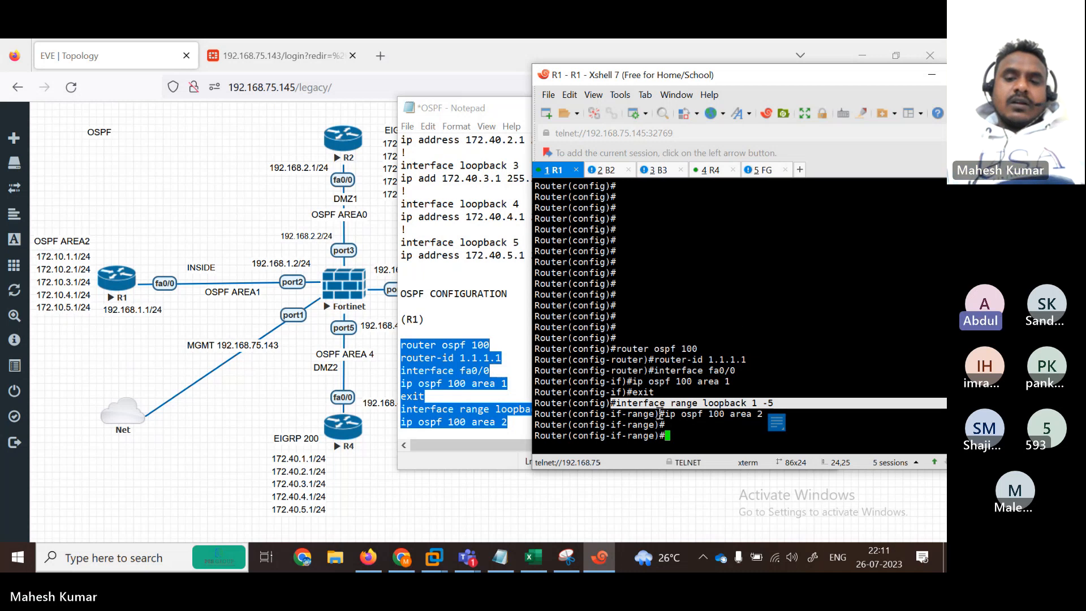
{"action": "left_click_drag", "start_coordinate": [667, 415], "coordinate": [726, 415]}
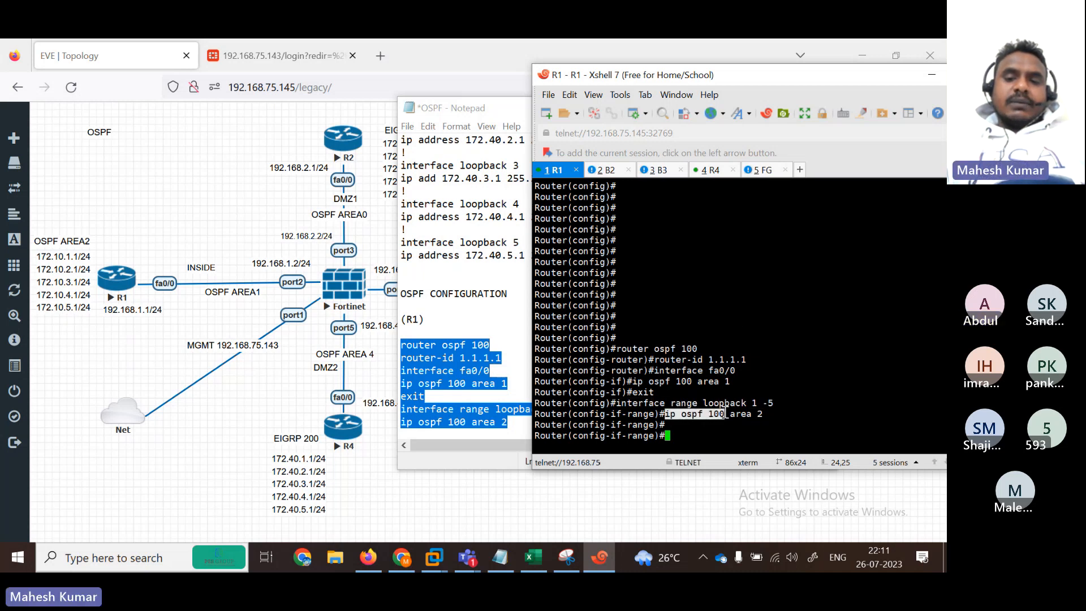
{"action": "triple_click", "coordinate": [662, 402]}
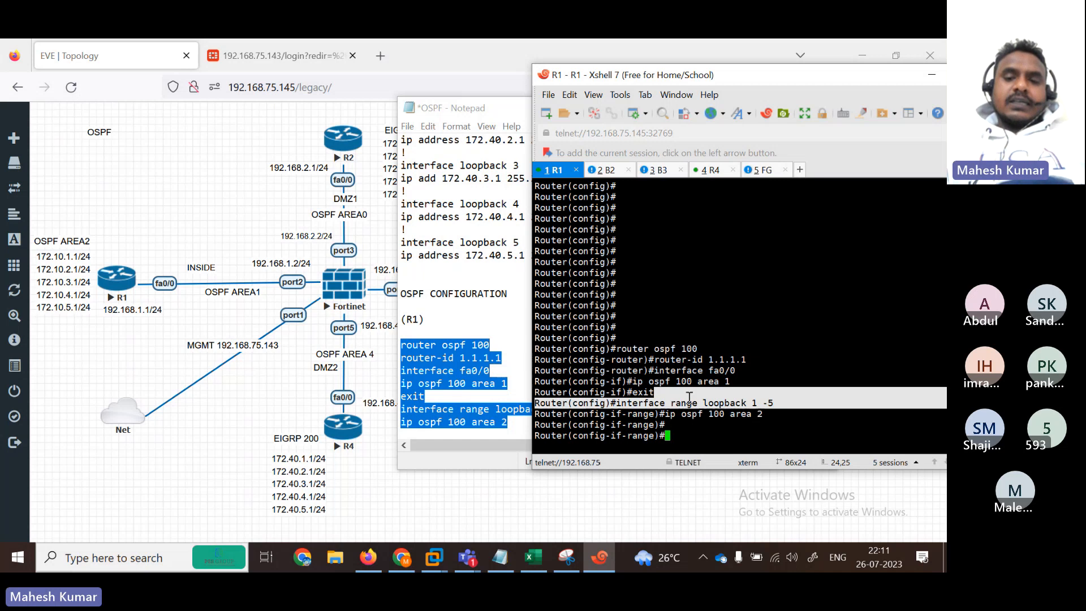
{"action": "left_click_drag", "start_coordinate": [666, 414], "coordinate": [772, 417]}
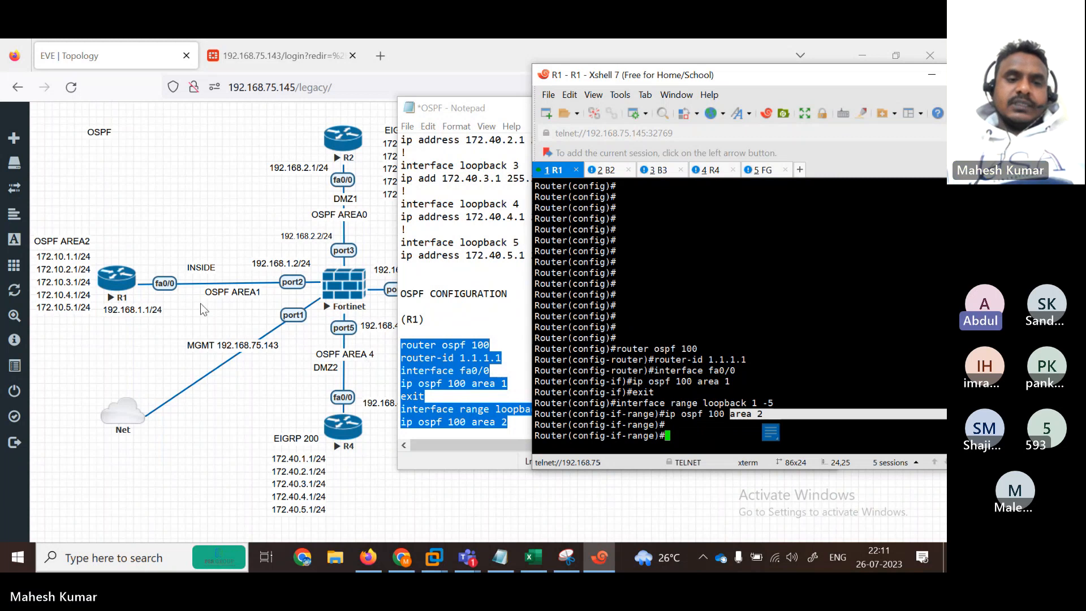
{"action": "left_click", "coordinate": [669, 384]}
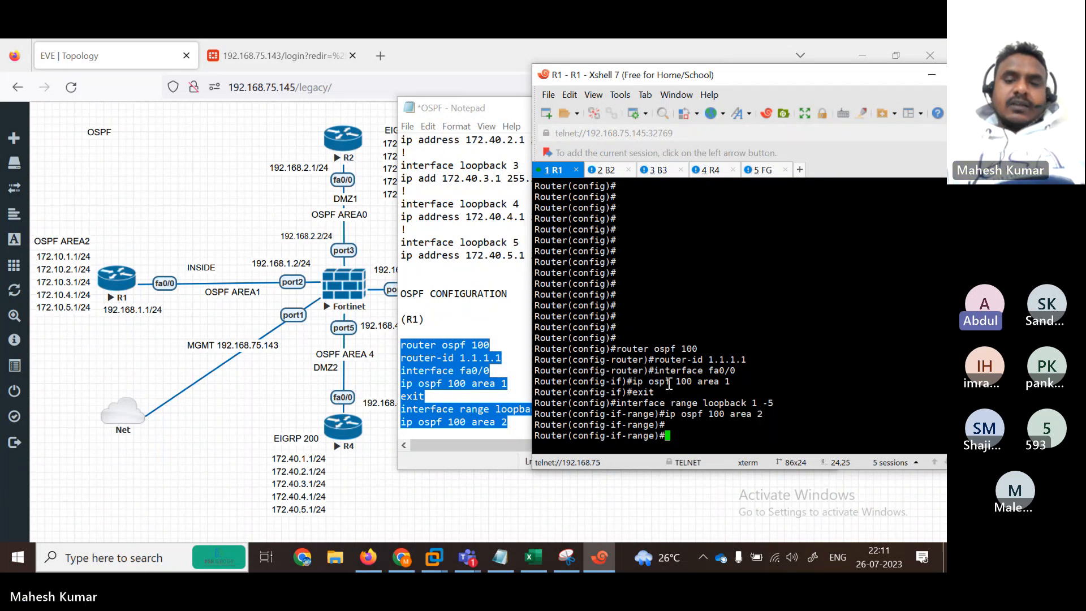
{"action": "key", "text": "Return"}
{"action": "key", "text": "Return"}
{"action": "key", "text": "Return"}
{"action": "key", "text": "Return"}
{"action": "key", "text": "Return"}
{"action": "key", "text": "Return"}
{"action": "key", "text": "Return"}
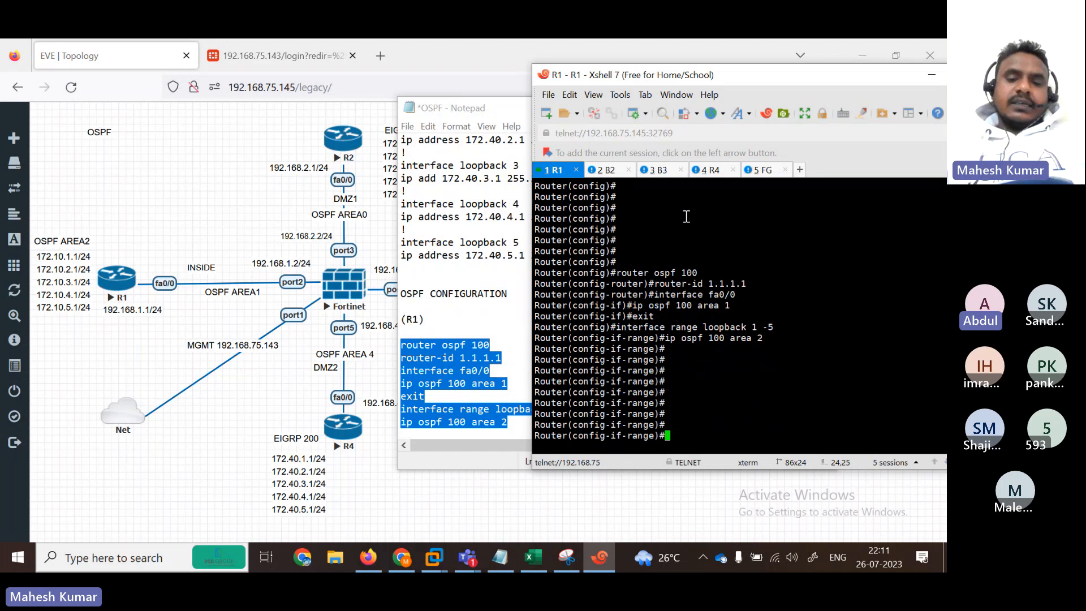
{"action": "left_click", "coordinate": [616, 166]}
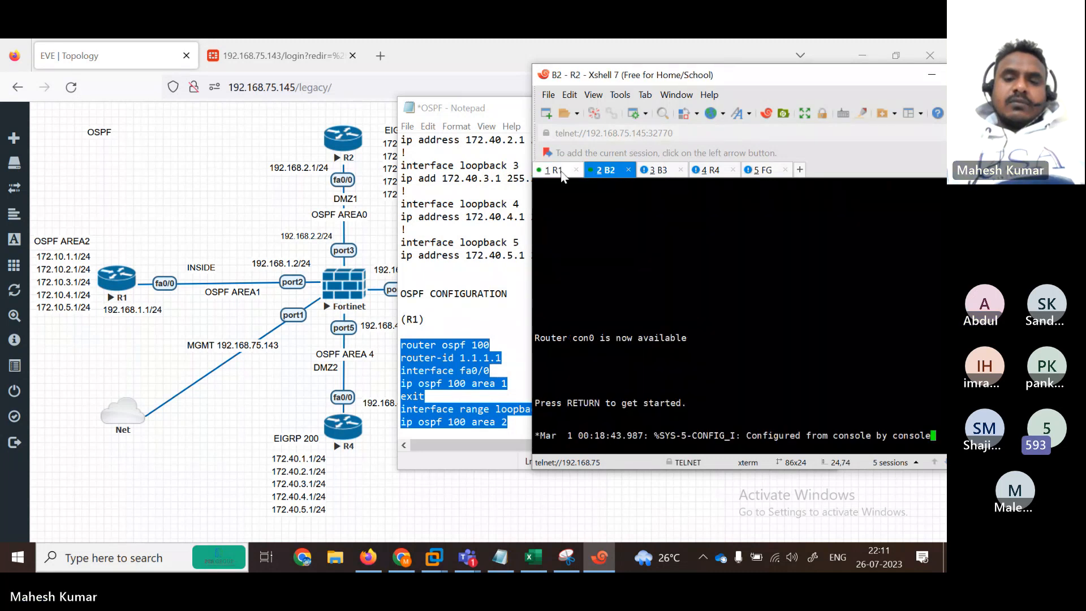
{"action": "left_click", "coordinate": [555, 170]}
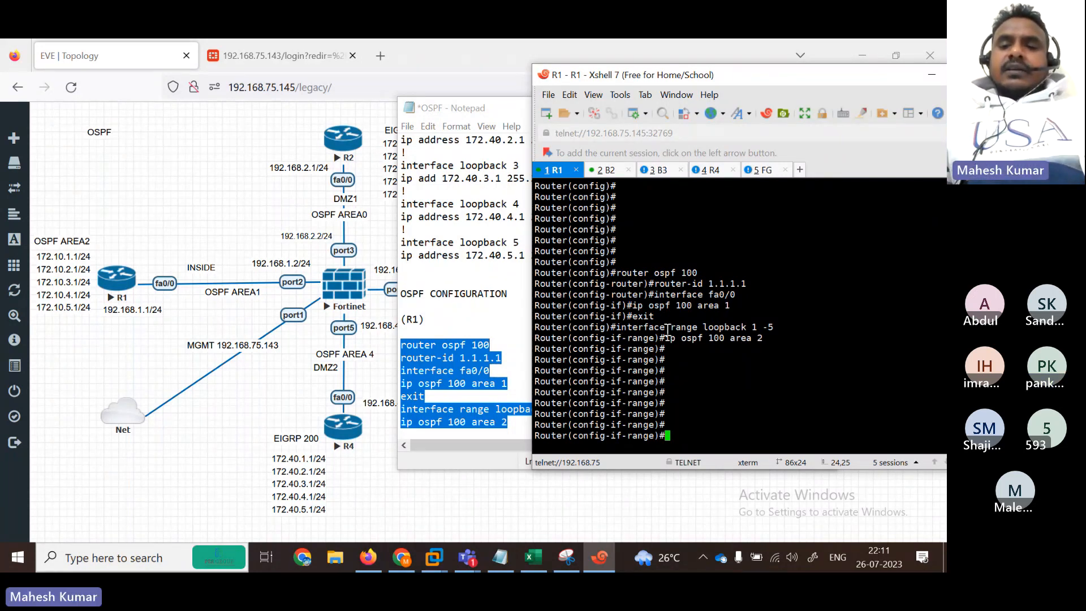
{"action": "left_click_drag", "start_coordinate": [667, 327], "coordinate": [939, 328]}
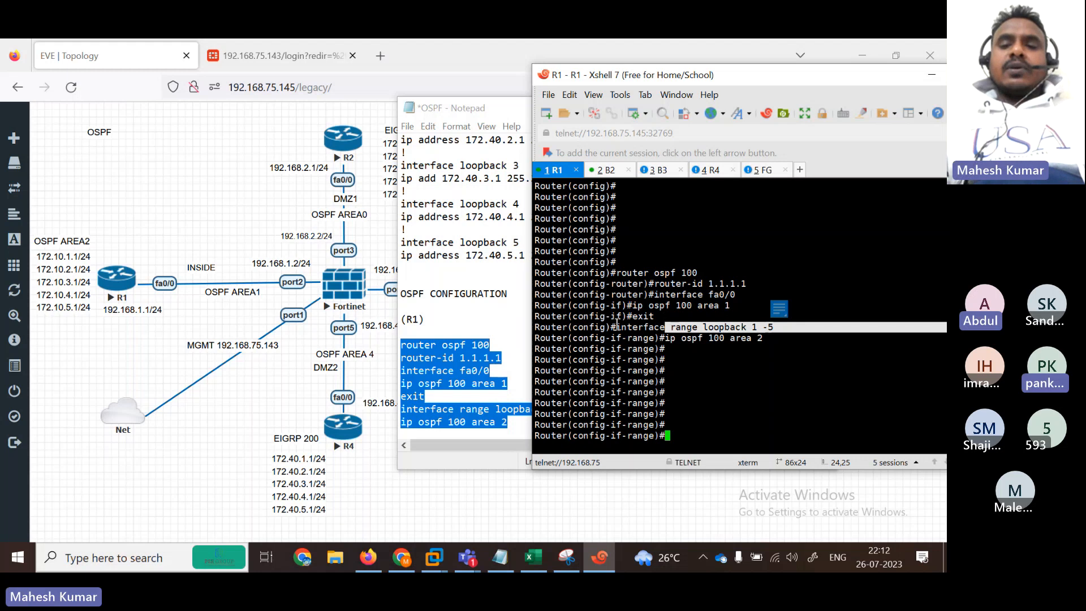
{"action": "left_click_drag", "start_coordinate": [618, 326], "coordinate": [699, 327]}
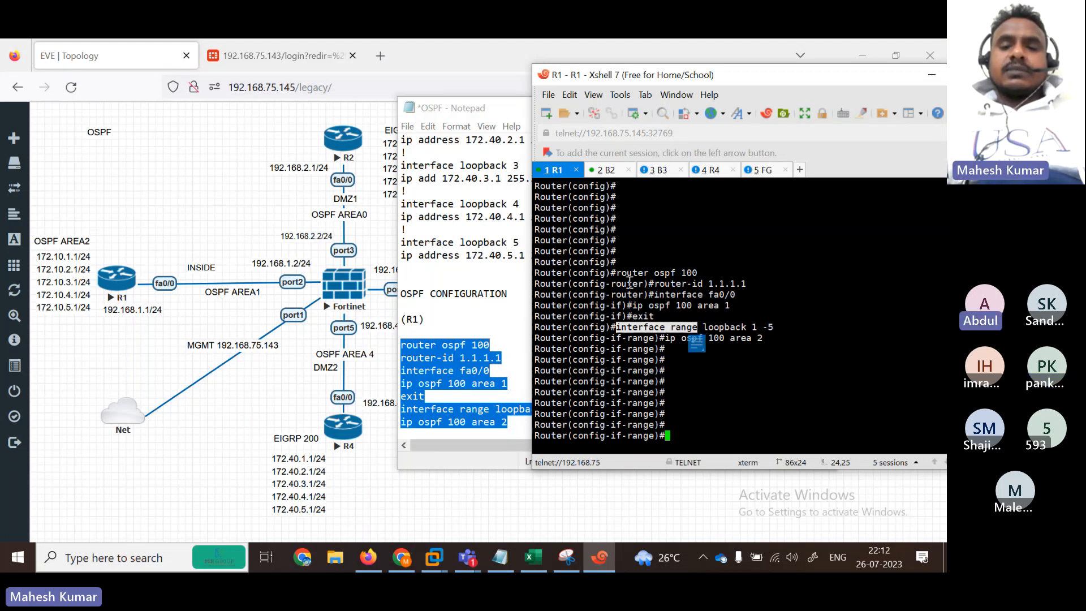
{"action": "left_click_drag", "start_coordinate": [617, 273], "coordinate": [671, 274]}
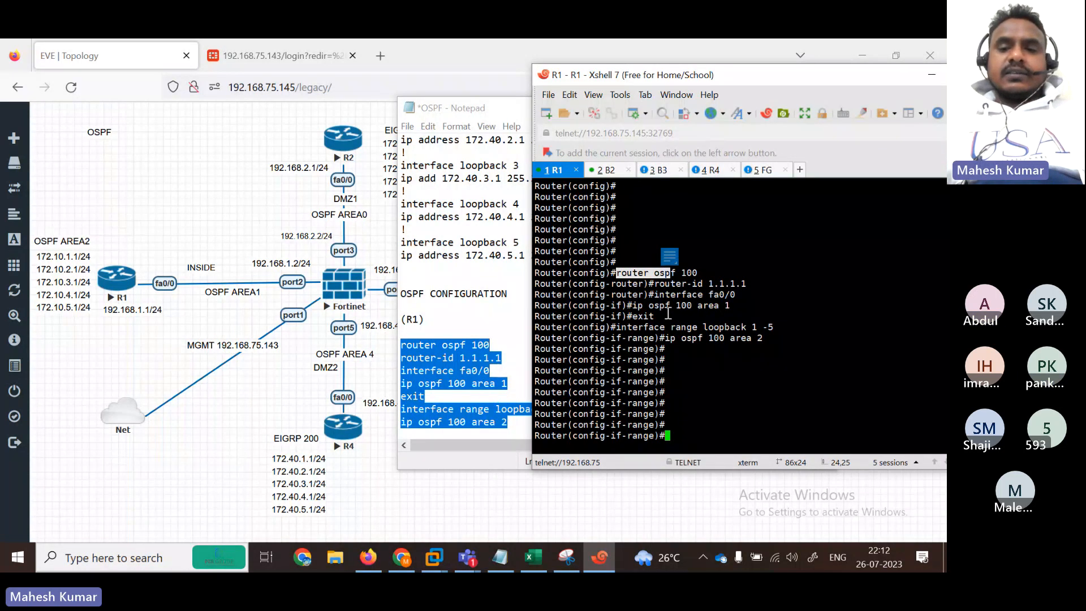
{"action": "left_click_drag", "start_coordinate": [617, 326], "coordinate": [783, 328]}
{"action": "left_click", "coordinate": [748, 327]}
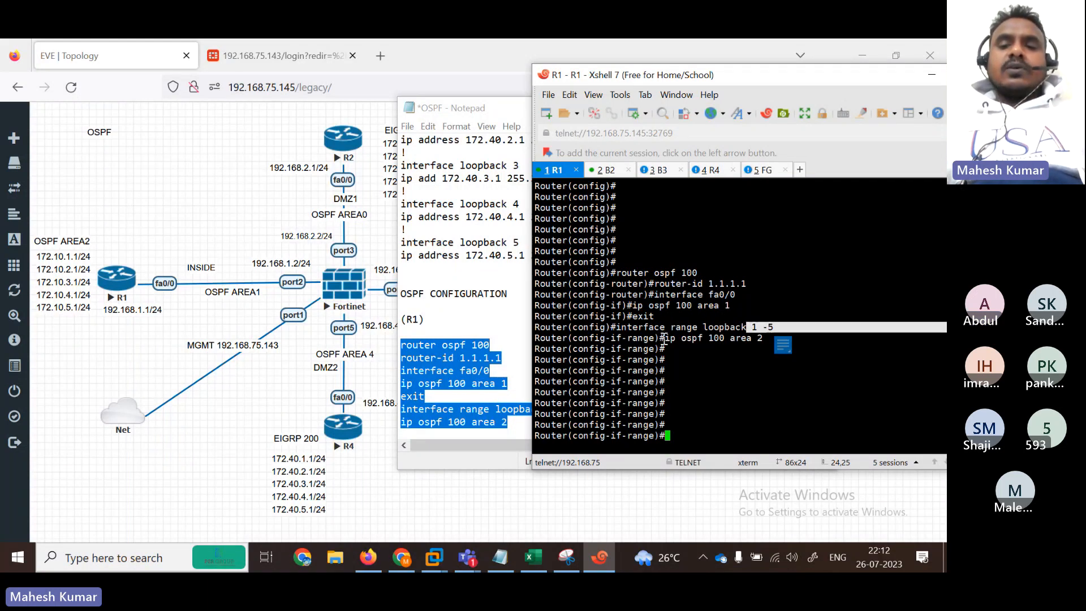
{"action": "left_click", "coordinate": [792, 323]}
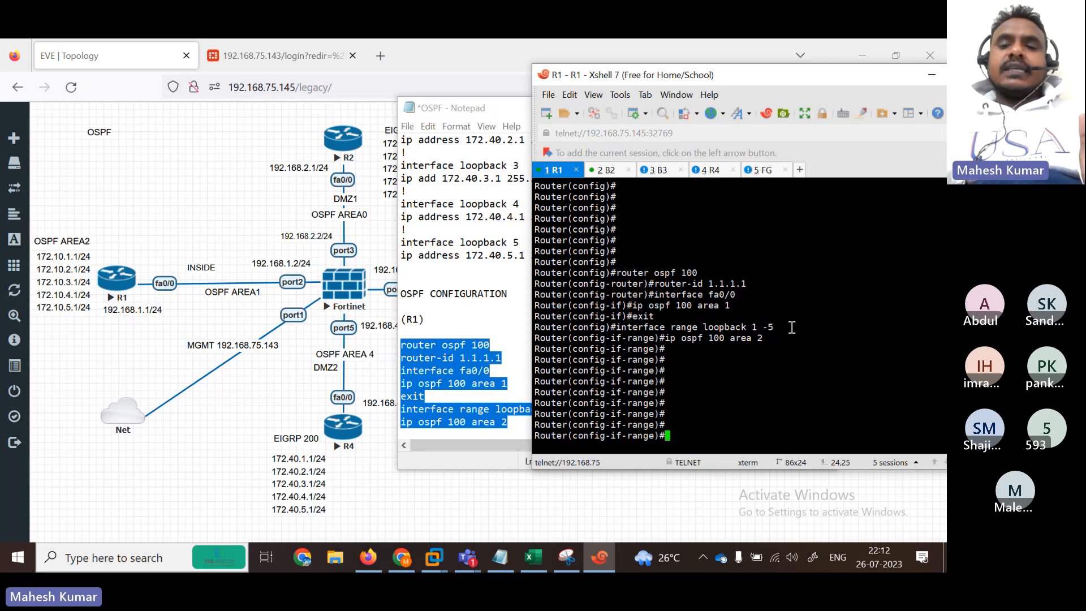
{"action": "left_click_drag", "start_coordinate": [792, 327], "coordinate": [617, 329]}
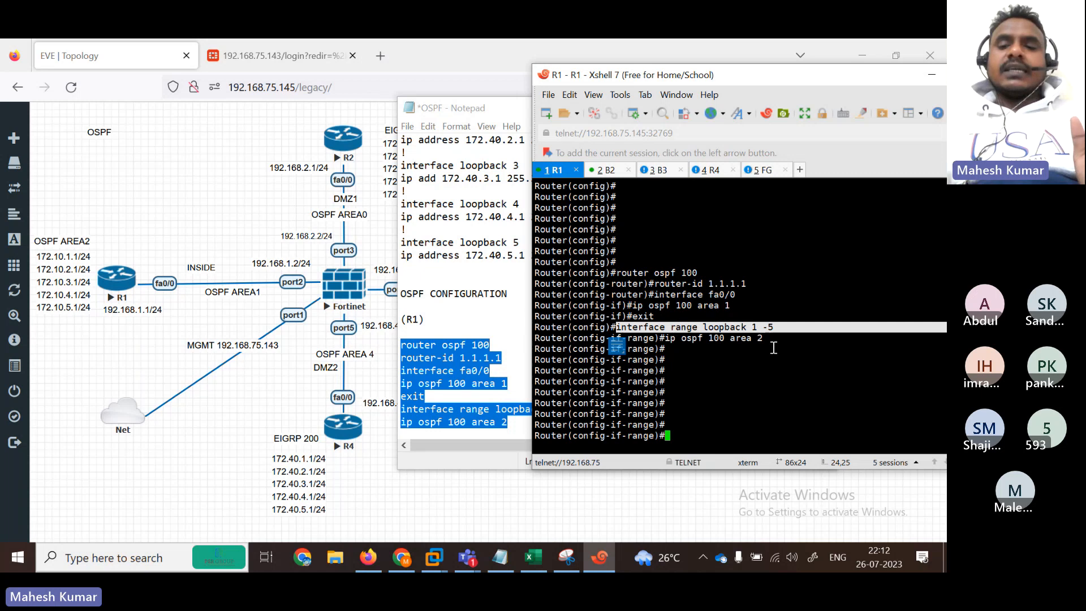
{"action": "left_click_drag", "start_coordinate": [659, 338], "coordinate": [726, 340]}
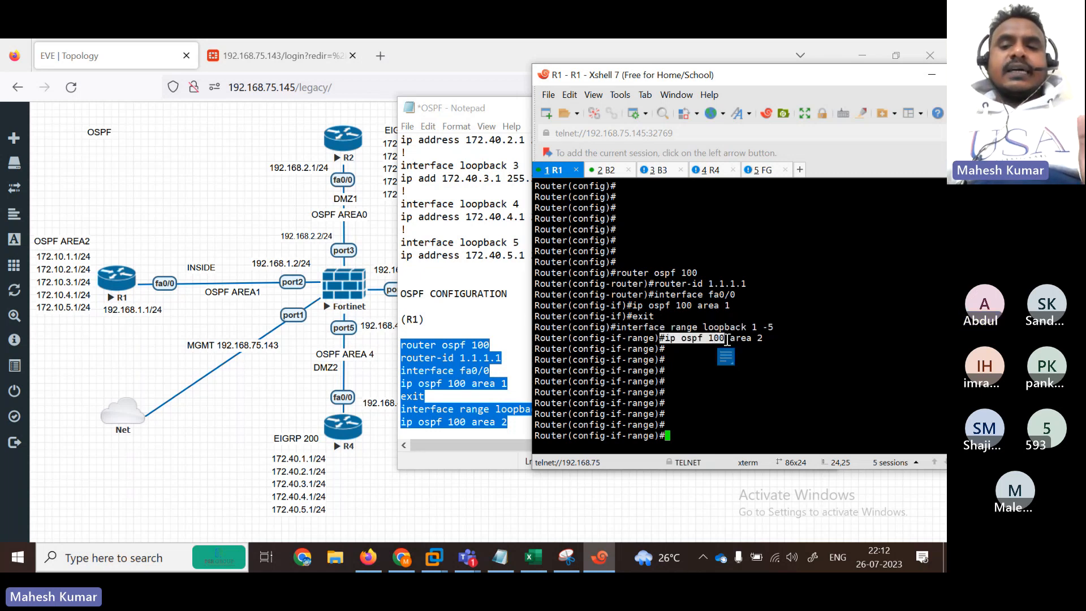
{"action": "left_click", "coordinate": [733, 341]}
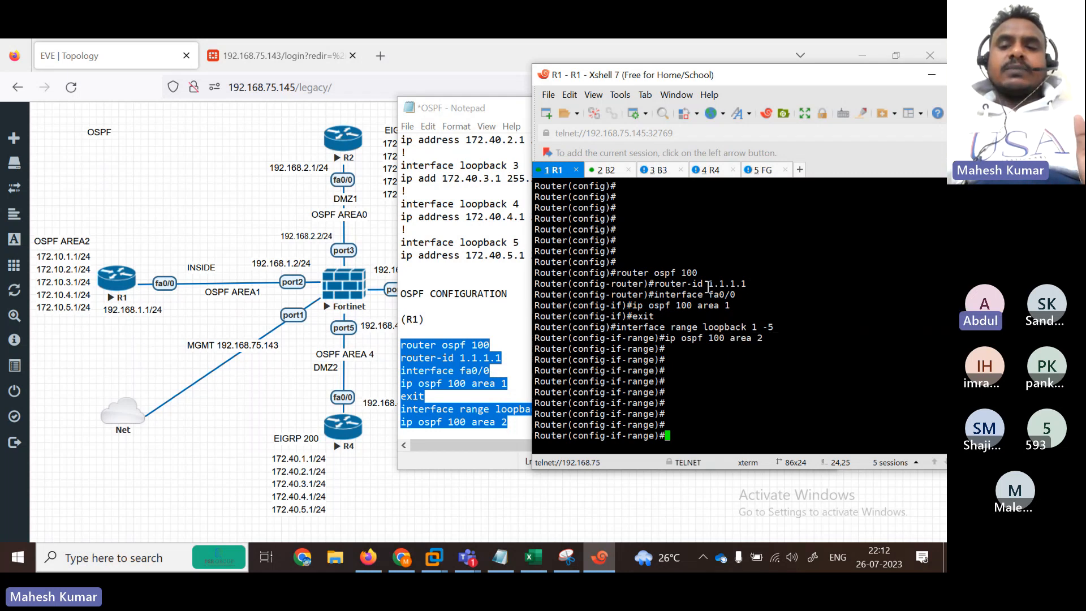
{"action": "left_click_drag", "start_coordinate": [746, 302], "coordinate": [691, 305]}
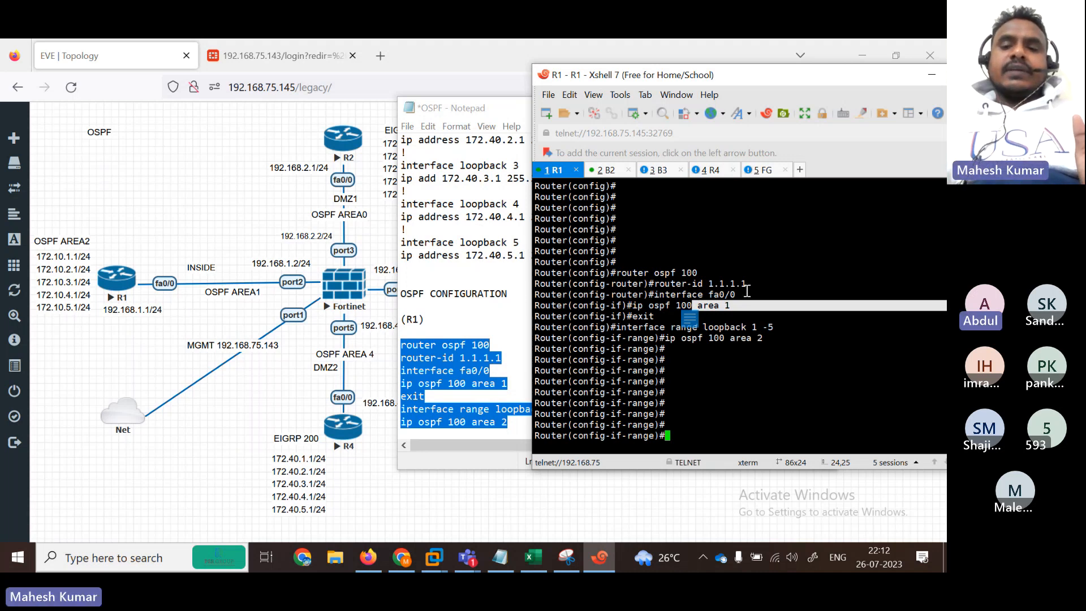
{"action": "left_click_drag", "start_coordinate": [747, 294], "coordinate": [703, 295]}
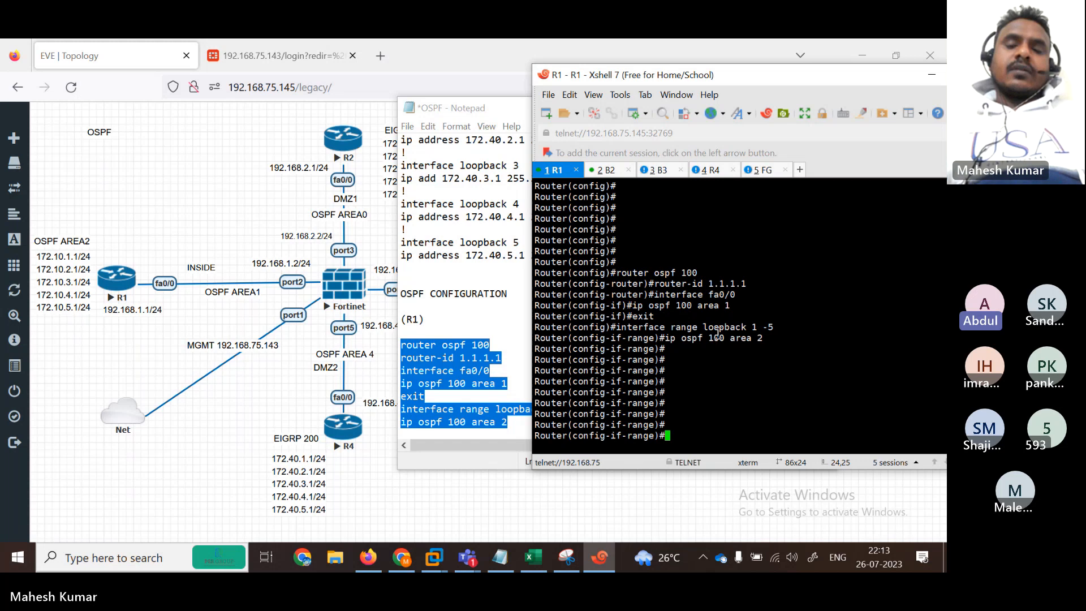
{"action": "left_click_drag", "start_coordinate": [621, 327], "coordinate": [786, 326]}
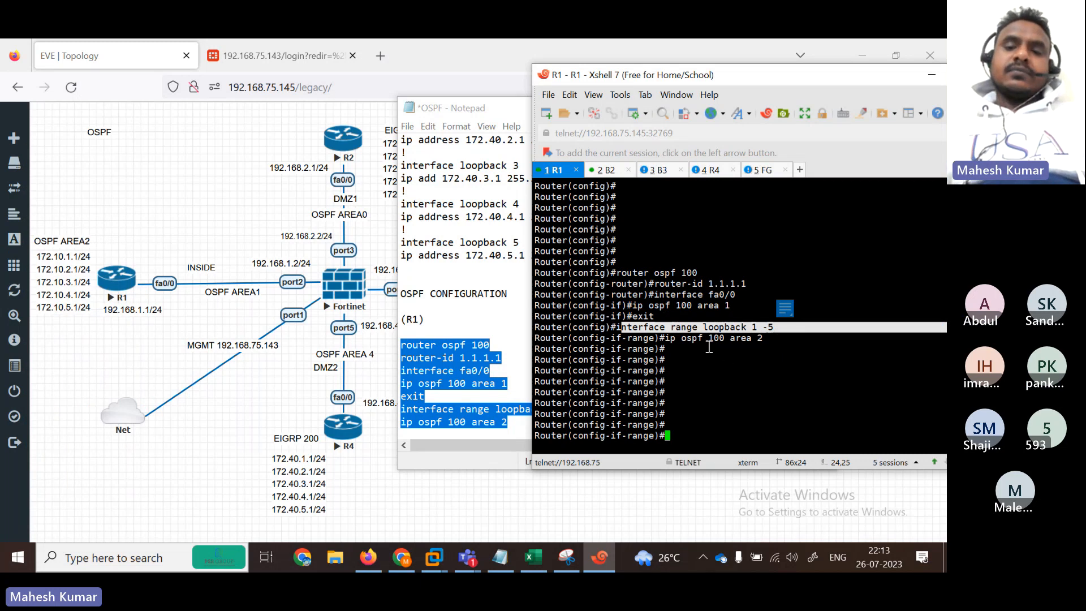
{"action": "left_click_drag", "start_coordinate": [767, 339], "coordinate": [709, 338]}
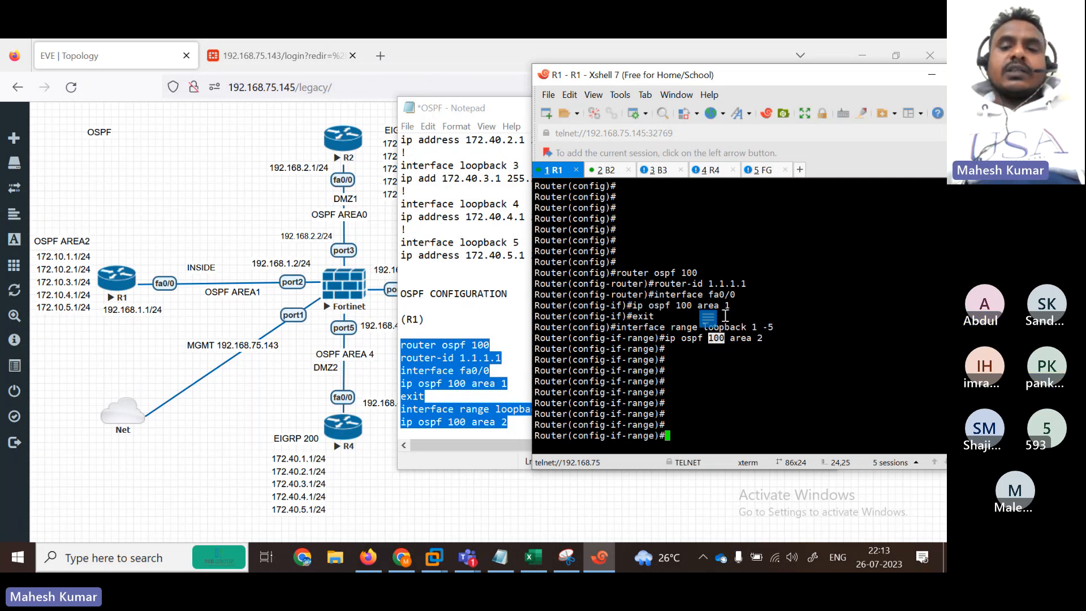
{"action": "left_click_drag", "start_coordinate": [783, 339], "coordinate": [570, 259]}
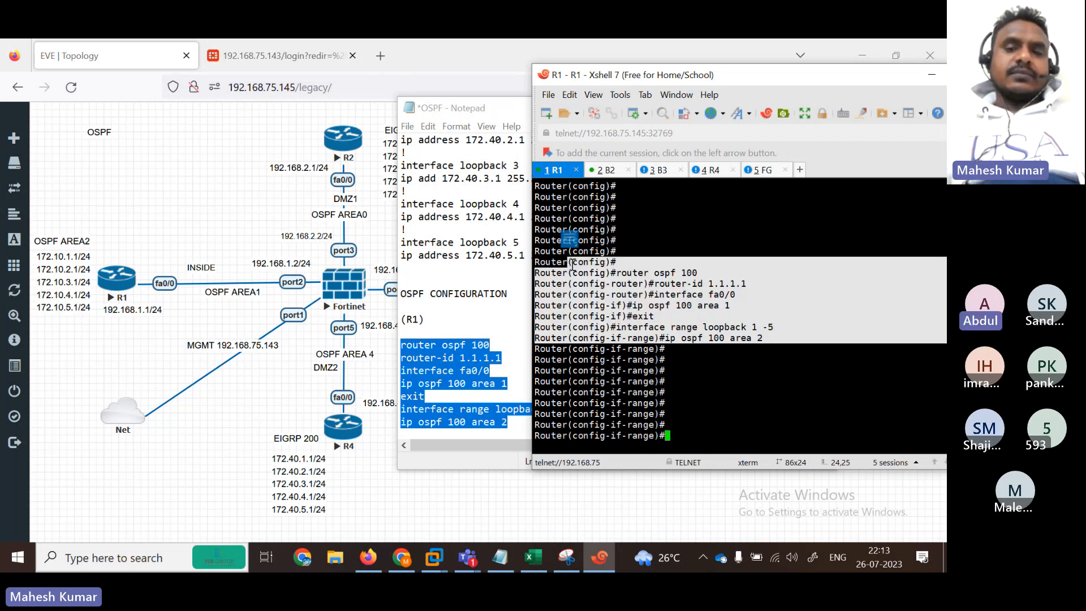
{"action": "left_click", "coordinate": [752, 334]}
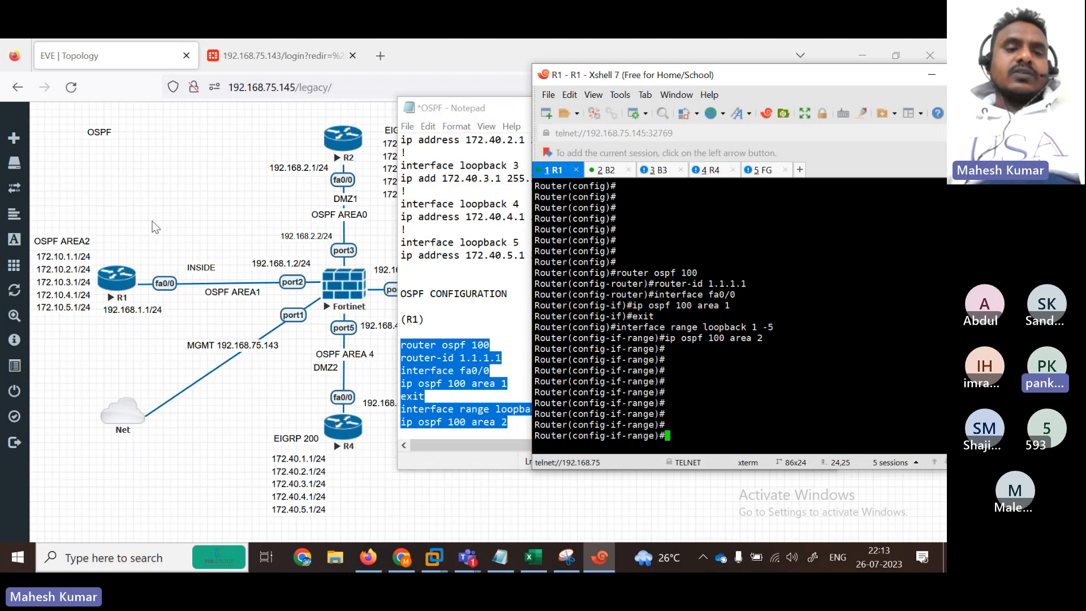
Step: Show the EVE lab topology with the Fortinet firewall, R1, R2, R3 and R4 running
{"action": "left_click", "coordinate": [154, 286]}
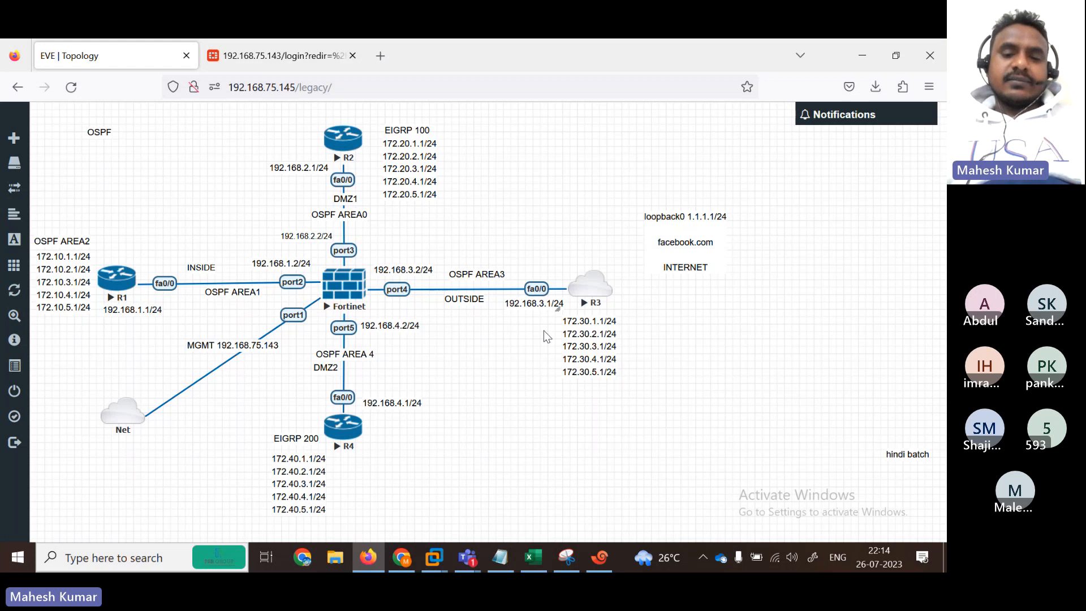
Step: Bring back R1's console and point out router ospf 100, router-id 1.1.1.1 and the area 2 statement
{"action": "left_click", "coordinate": [604, 558]}
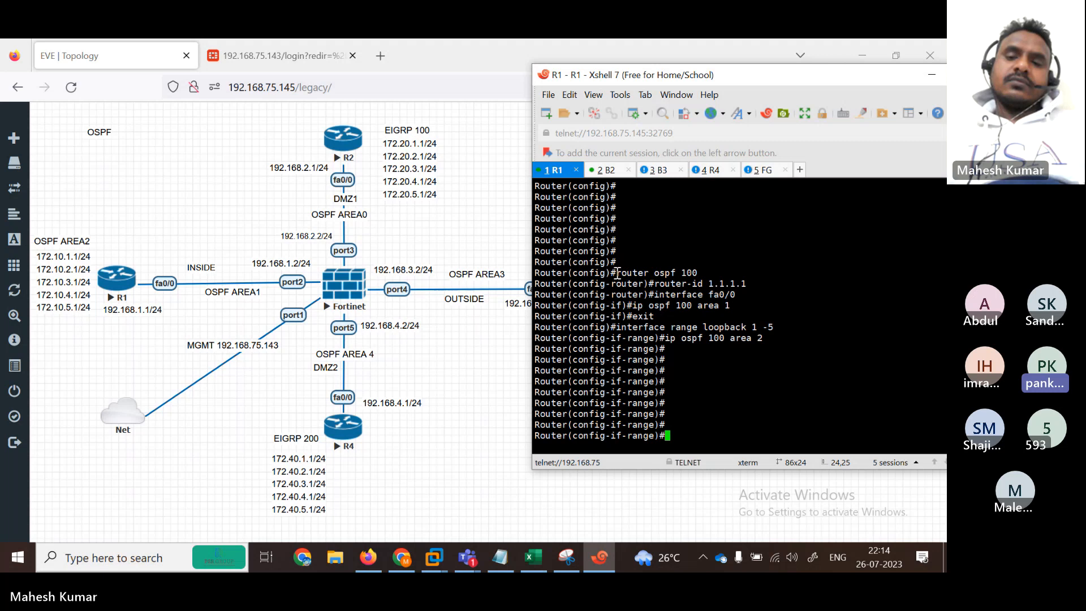
{"action": "left_click_drag", "start_coordinate": [617, 273], "coordinate": [725, 269]}
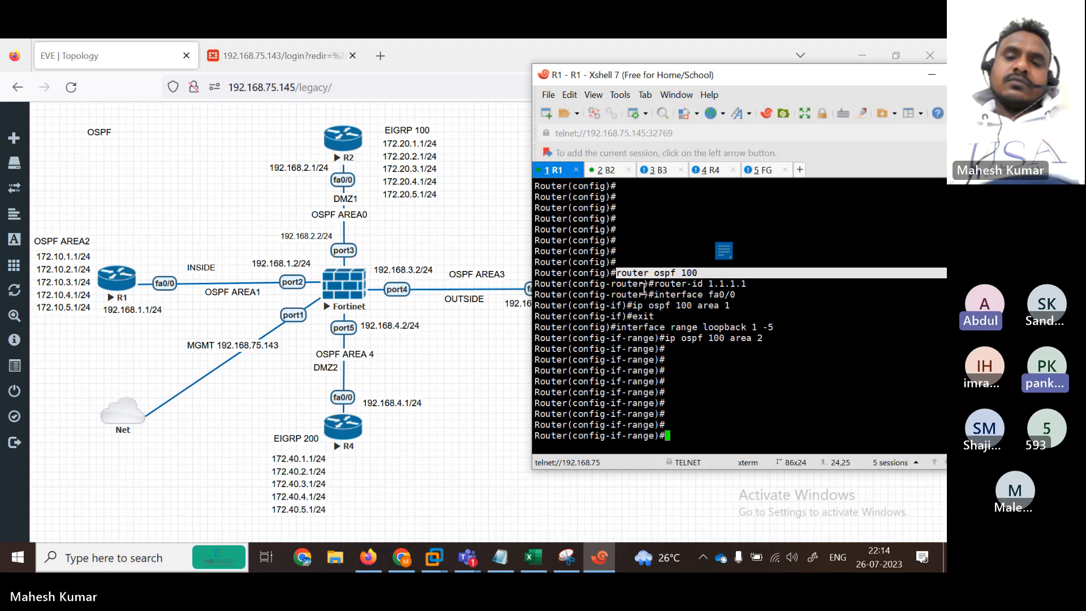
{"action": "left_click_drag", "start_coordinate": [654, 285], "coordinate": [758, 285]}
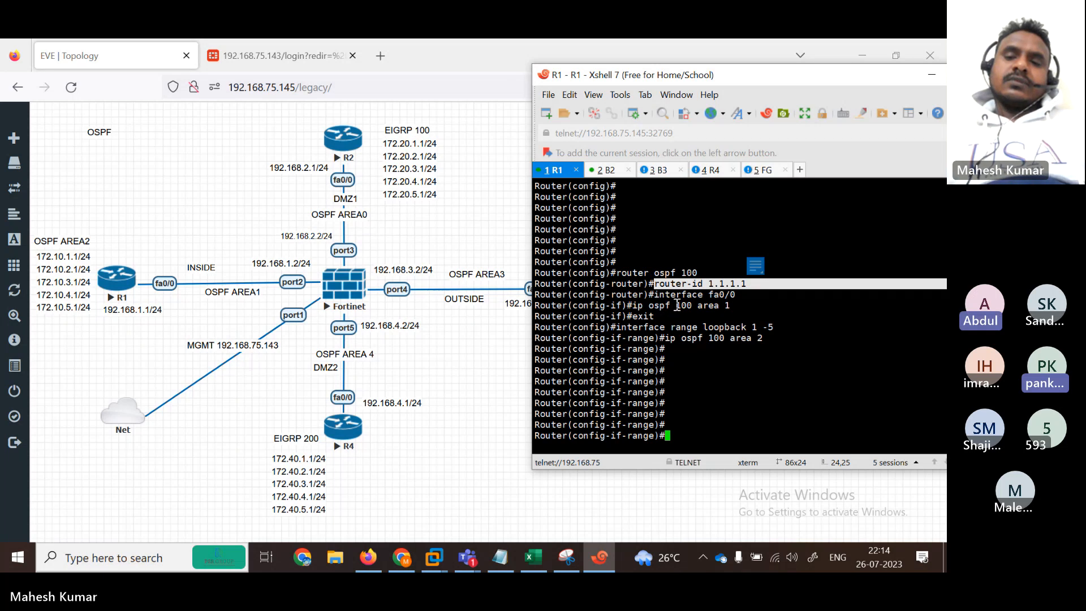
{"action": "left_click_drag", "start_coordinate": [767, 338], "coordinate": [666, 338]}
{"action": "left_click_drag", "start_coordinate": [714, 275], "coordinate": [628, 276]}
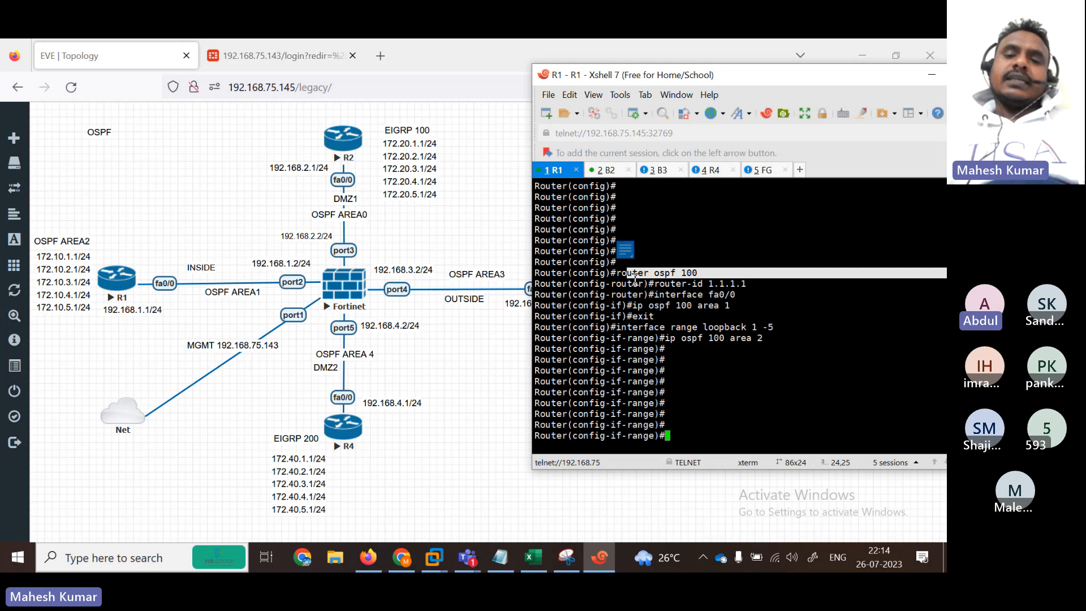
Step: Switch to R2's console and enter global configuration mode with 'en' and 'conf ter'
{"action": "left_click", "coordinate": [607, 170]}
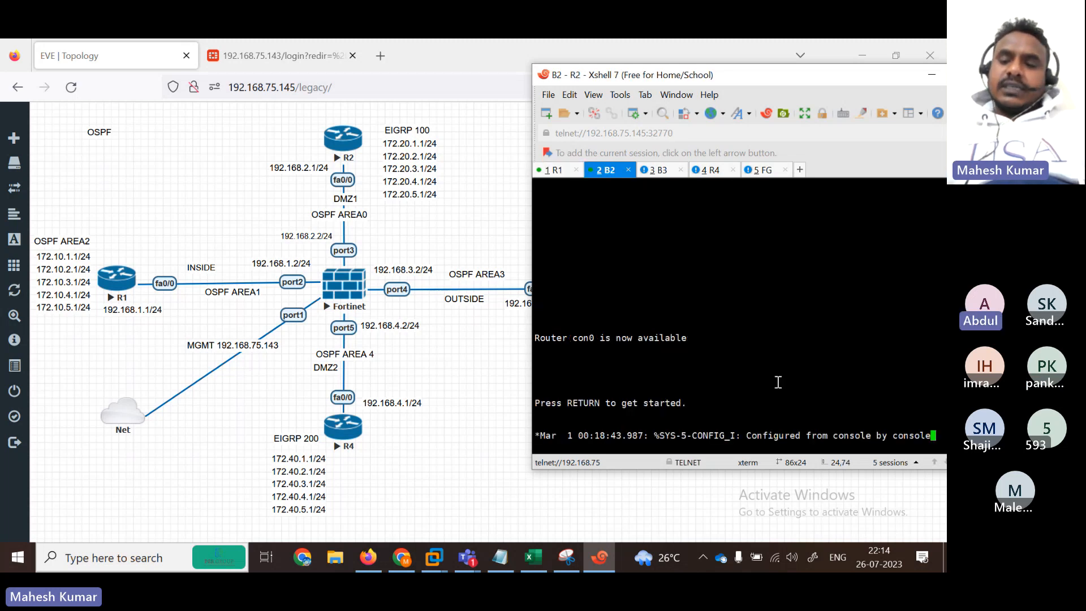
{"action": "key", "text": "Return"}
{"action": "key", "text": "Return"}
{"action": "key", "text": "Return"}
{"action": "key", "text": "Return"}
{"action": "key", "text": "Return"}
{"action": "key", "text": "Return"}
{"action": "key", "text": "Return"}
{"action": "key", "text": "Return"}
{"action": "key", "text": "Return"}
{"action": "key", "text": "Return"}
{"action": "key", "text": "Return"}
{"action": "key", "text": "Return"}
{"action": "key", "text": "Return"}
{"action": "key", "text": "Return"}
{"action": "key", "text": "Return"}
{"action": "key", "text": "Return"}
{"action": "key", "text": "Return"}
{"action": "key", "text": "Return"}
{"action": "key", "text": "Return"}
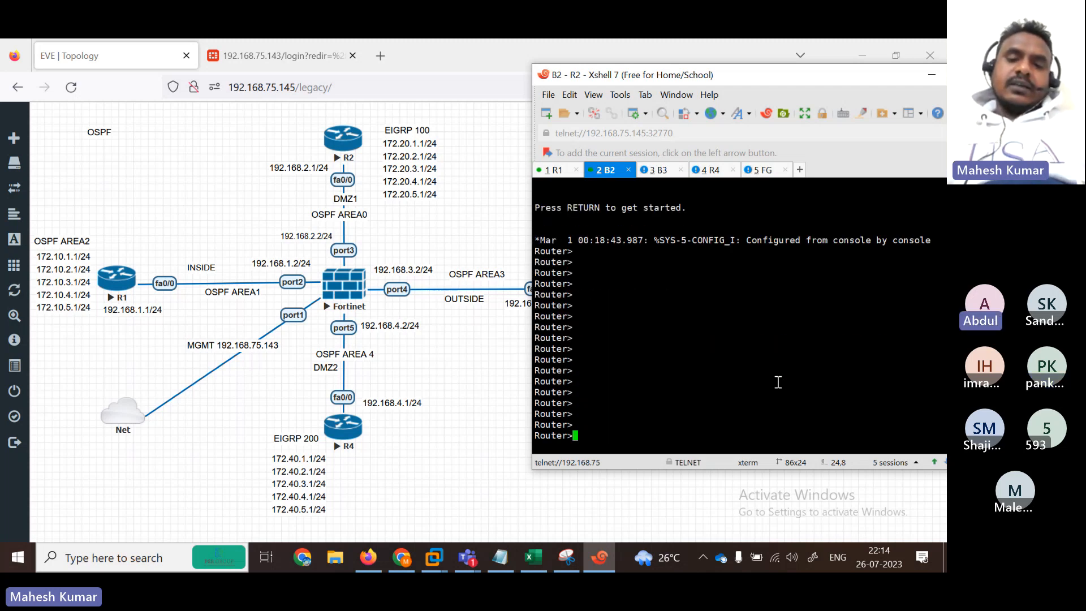
{"action": "type", "text": "en"}
{"action": "key", "text": "Return"}
{"action": "type", "text": "cofnn"}
{"action": "key", "text": "Return"}
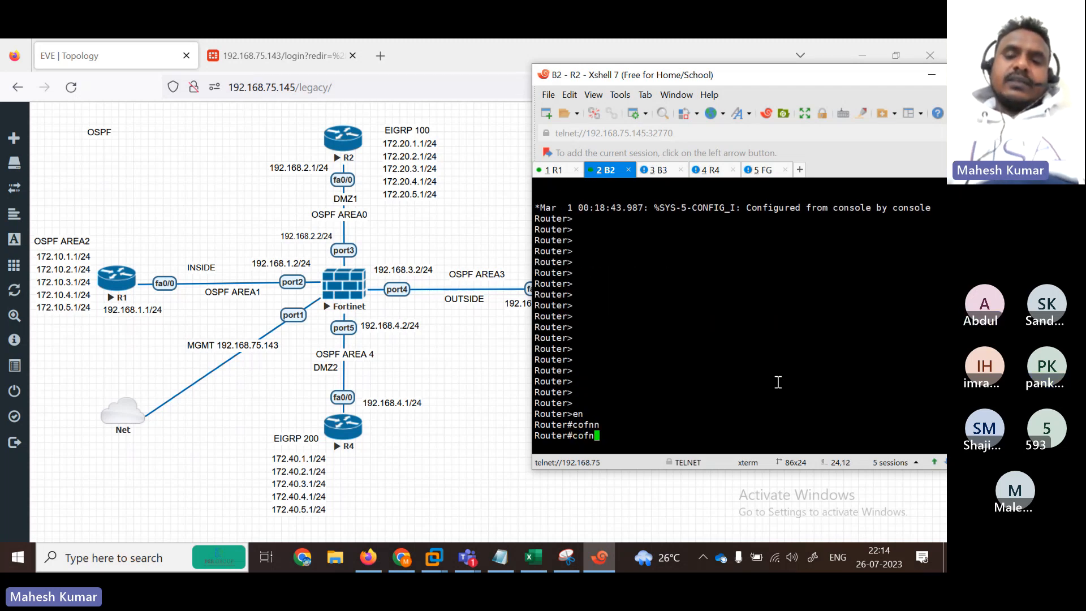
{"action": "type", "text": "conf"}
{"action": "key", "text": "Tab"}
{"action": "type", "text": "ter"}
{"action": "key", "text": "Tab"}
{"action": "key", "text": "Return"}
{"action": "key", "text": "Return"}
{"action": "key", "text": "Return"}
{"action": "key", "text": "Return"}
{"action": "key", "text": "Return"}
{"action": "key", "text": "Return"}
{"action": "key", "text": "Return"}
{"action": "key", "text": "Return"}
{"action": "key", "text": "Return"}
{"action": "key", "text": "Return"}
{"action": "key", "text": "Return"}
{"action": "key", "text": "Return"}
{"action": "key", "text": "Return"}
{"action": "key", "text": "Return"}
{"action": "key", "text": "Return"}
{"action": "key", "text": "Return"}
{"action": "key", "text": "Return"}
{"action": "key", "text": "Return"}
{"action": "key", "text": "Return"}
{"action": "key", "text": "Return"}
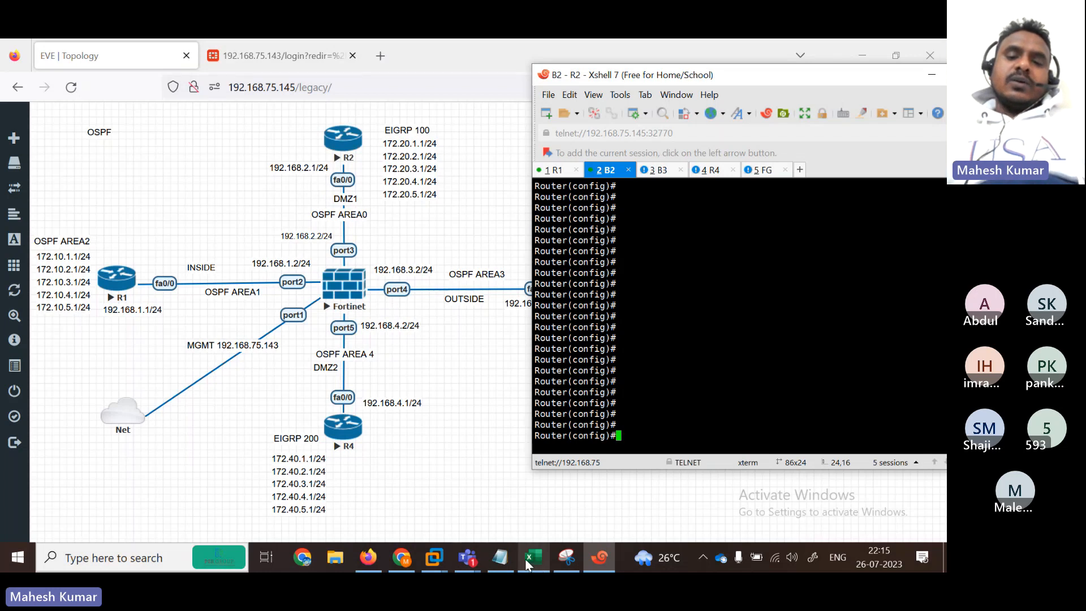
{"action": "left_click", "coordinate": [500, 557]}
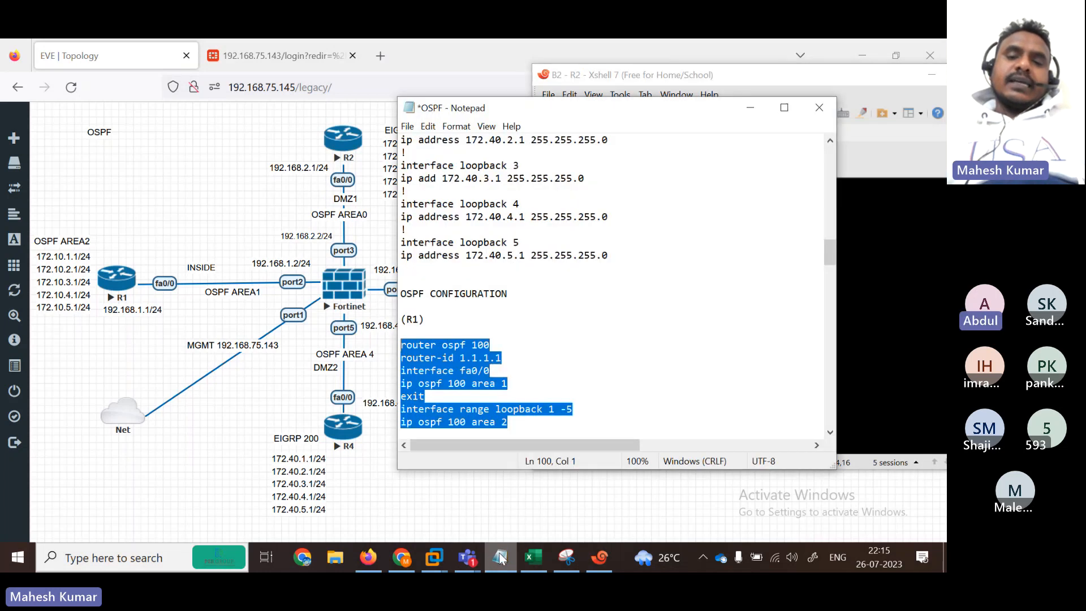
Step: Select R2's notes block: OSPF 100 router-id 2.2.2.2, fa0/0 area 0, EIGRP 100 on 172.20.0.0, no auto-summary
{"action": "left_click", "coordinate": [783, 114]}
{"action": "scroll", "coordinate": [942, 283], "scroll_direction": "down", "scroll_amount": 3}
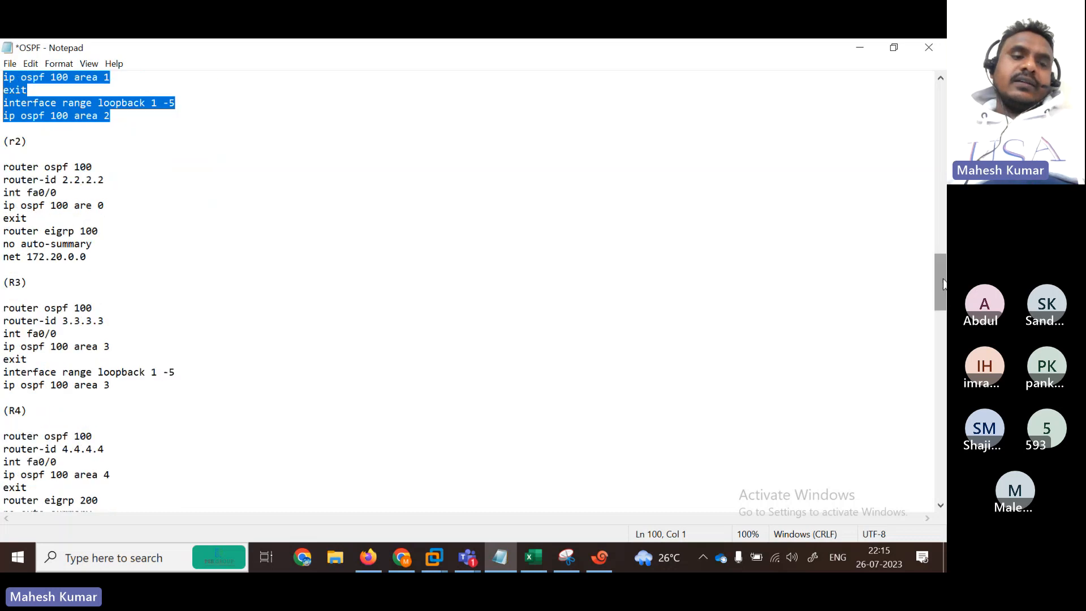
{"action": "left_click_drag", "start_coordinate": [116, 177], "coordinate": [2, 166]}
{"action": "left_click_drag", "start_coordinate": [74, 194], "coordinate": [9, 194]}
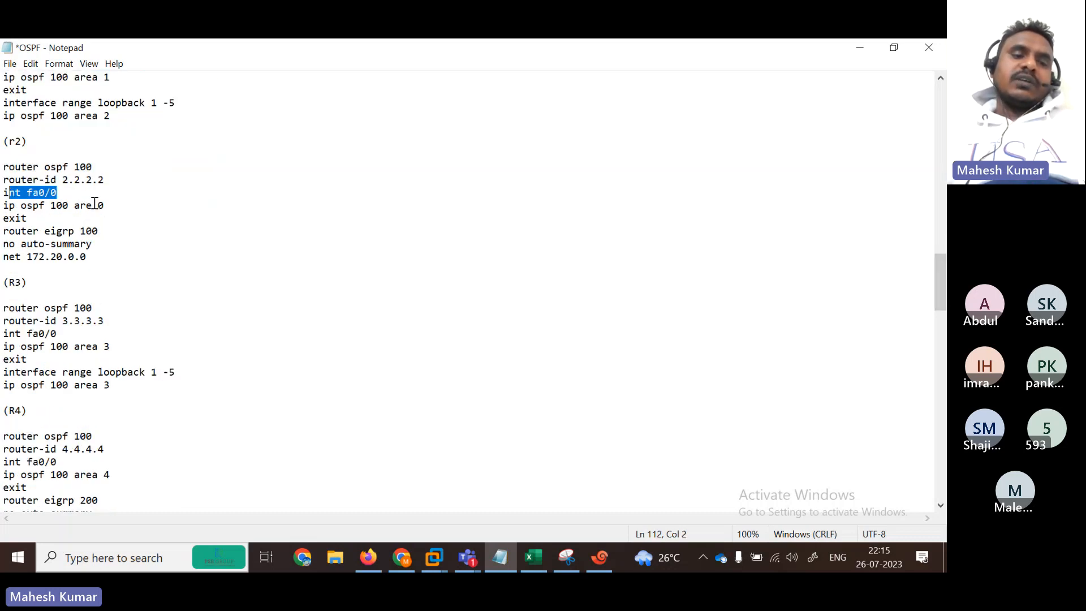
{"action": "left_click_drag", "start_coordinate": [127, 205], "coordinate": [124, 226]}
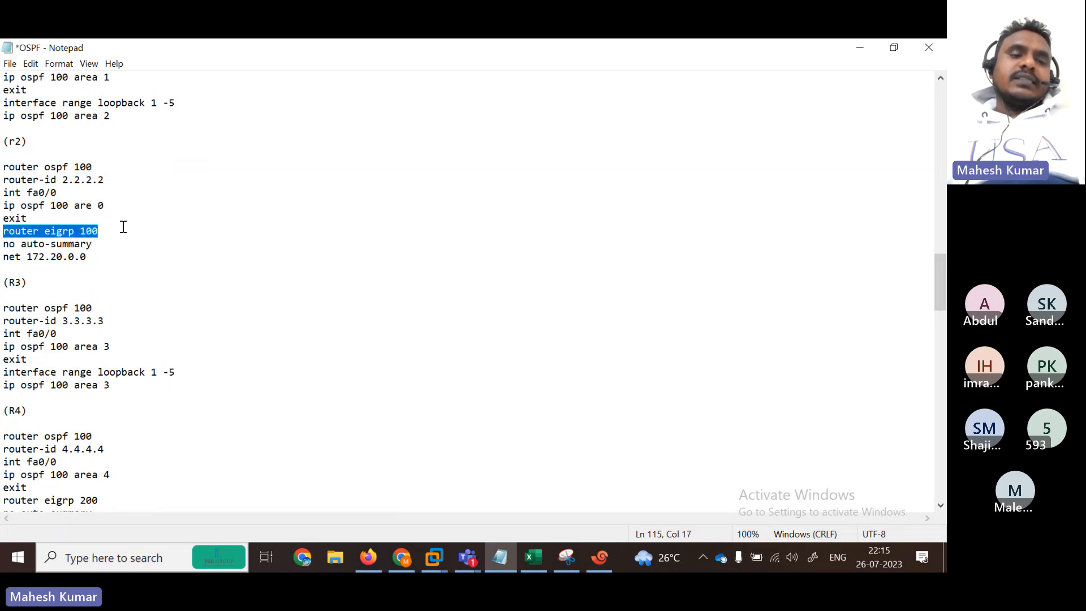
{"action": "left_click_drag", "start_coordinate": [2, 249], "coordinate": [110, 249]}
{"action": "left_click", "coordinate": [5, 258]}
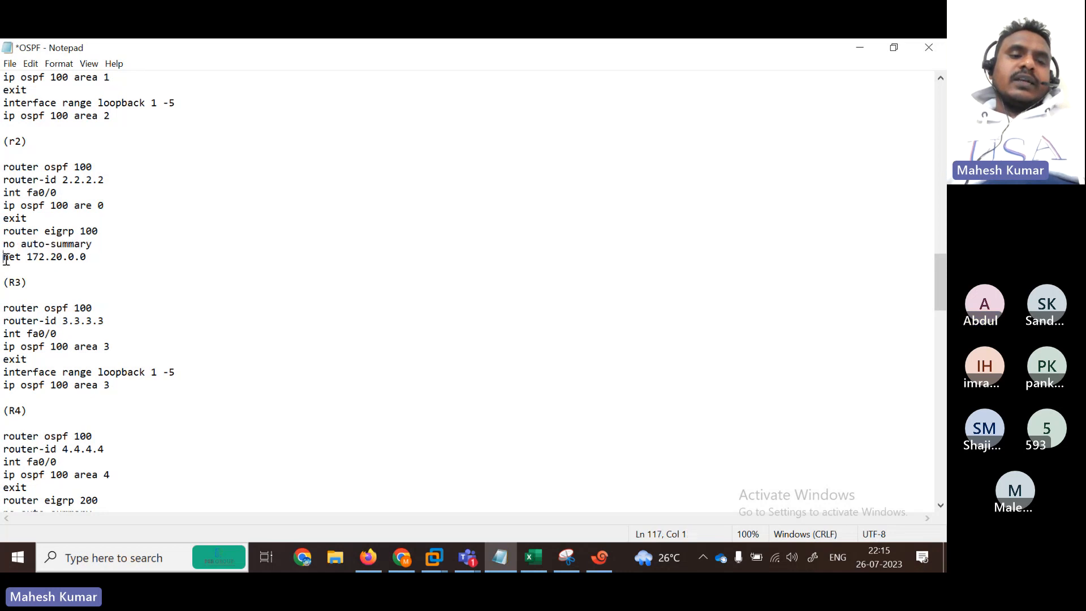
{"action": "left_click_drag", "start_coordinate": [5, 258], "coordinate": [99, 255]}
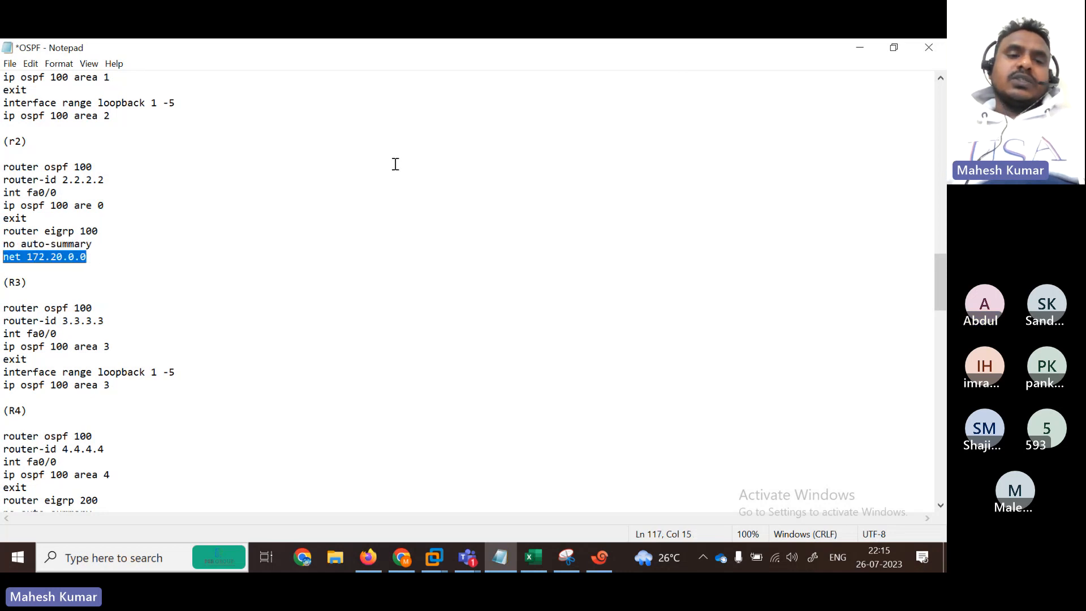
{"action": "left_click", "coordinate": [106, 266]}
{"action": "left_click_drag", "start_coordinate": [106, 265], "coordinate": [2, 166]}
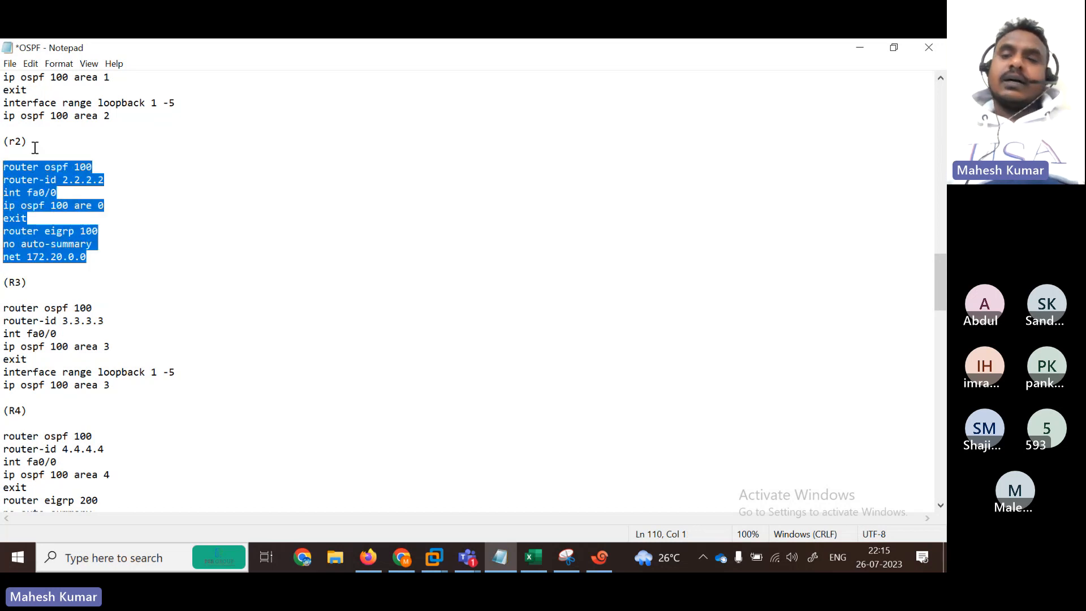
Step: Paste the copied R2 OSPF and EIGRP commands into R2's console
{"action": "left_click", "coordinate": [859, 49]}
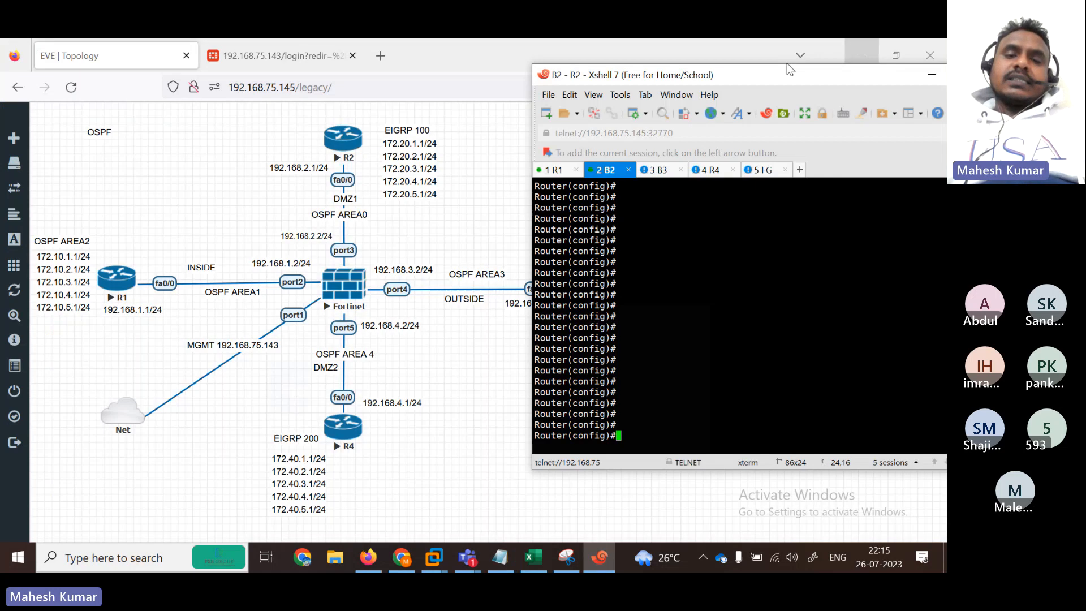
{"action": "right_click", "coordinate": [668, 322]}
{"action": "left_click", "coordinate": [725, 300]}
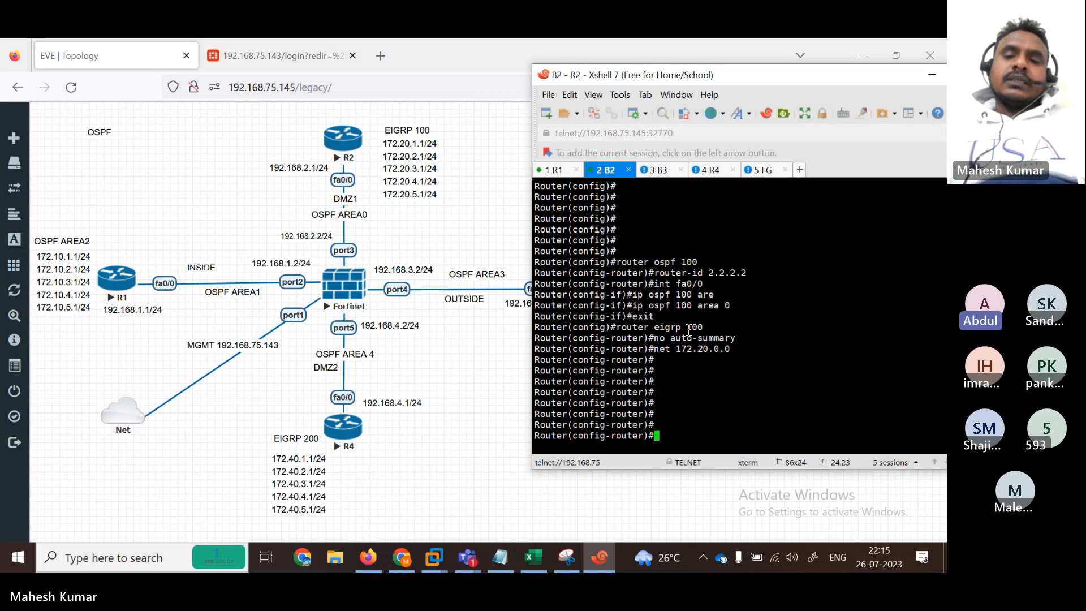
Step: Copy the seven R3 OSPF configuration lines from the notes
{"action": "left_click", "coordinate": [500, 557]}
{"action": "scroll", "coordinate": [364, 177], "scroll_direction": "down", "scroll_amount": 4}
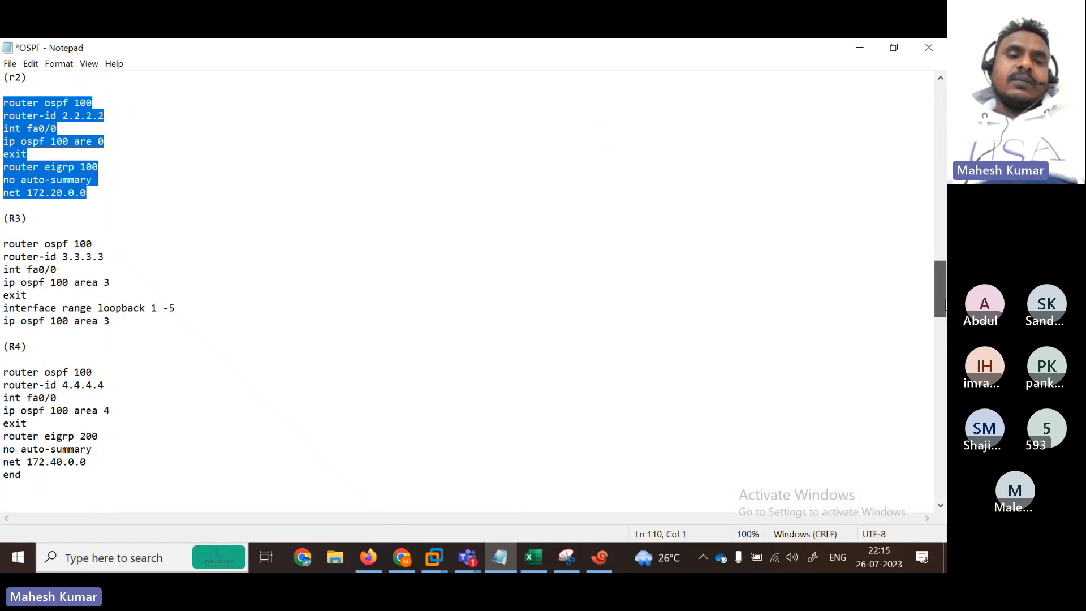
{"action": "left_click", "coordinate": [3, 140]}
{"action": "left_click_drag", "start_coordinate": [3, 140], "coordinate": [193, 215]}
{"action": "key", "text": "super+c"}
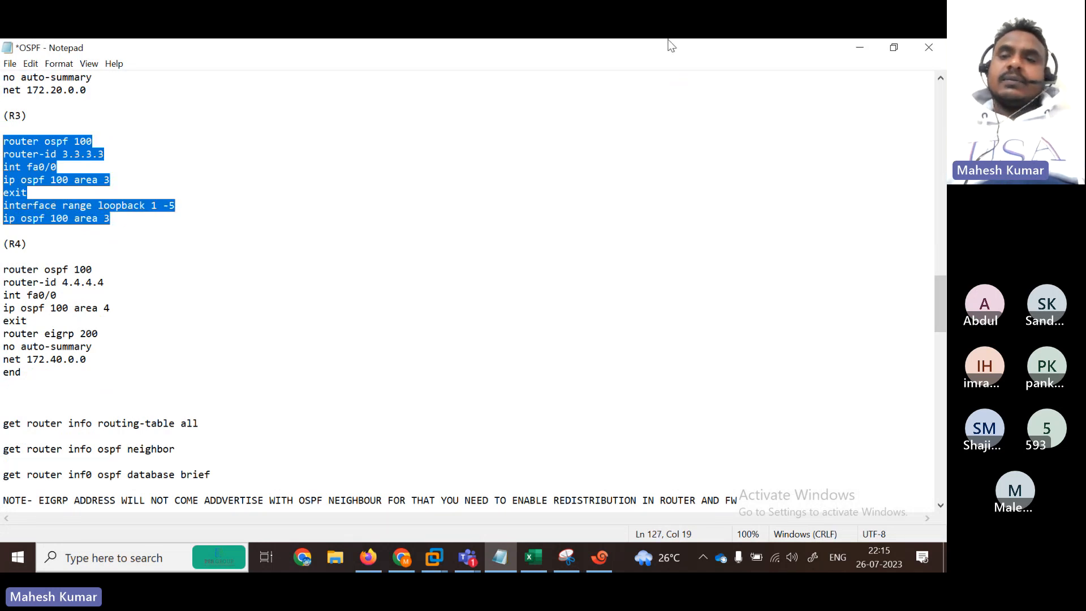
{"action": "left_click", "coordinate": [860, 47]}
Step: On R3's console, enter privileged mode with en and global configuration mode with conf t
{"action": "left_click", "coordinate": [472, 334]}
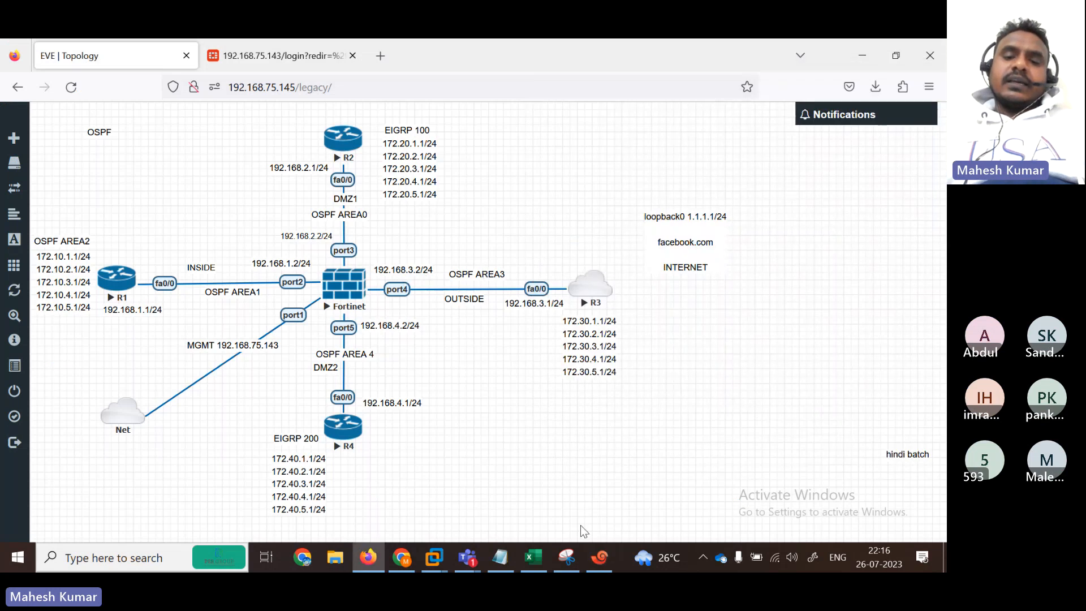
{"action": "left_click", "coordinate": [599, 555]}
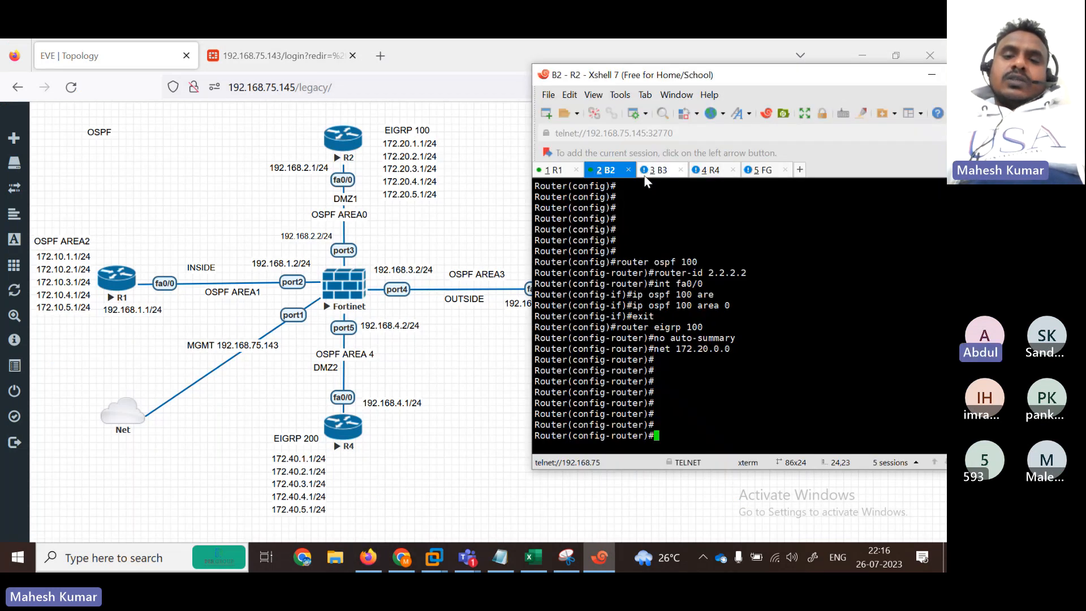
{"action": "left_click", "coordinate": [658, 170]}
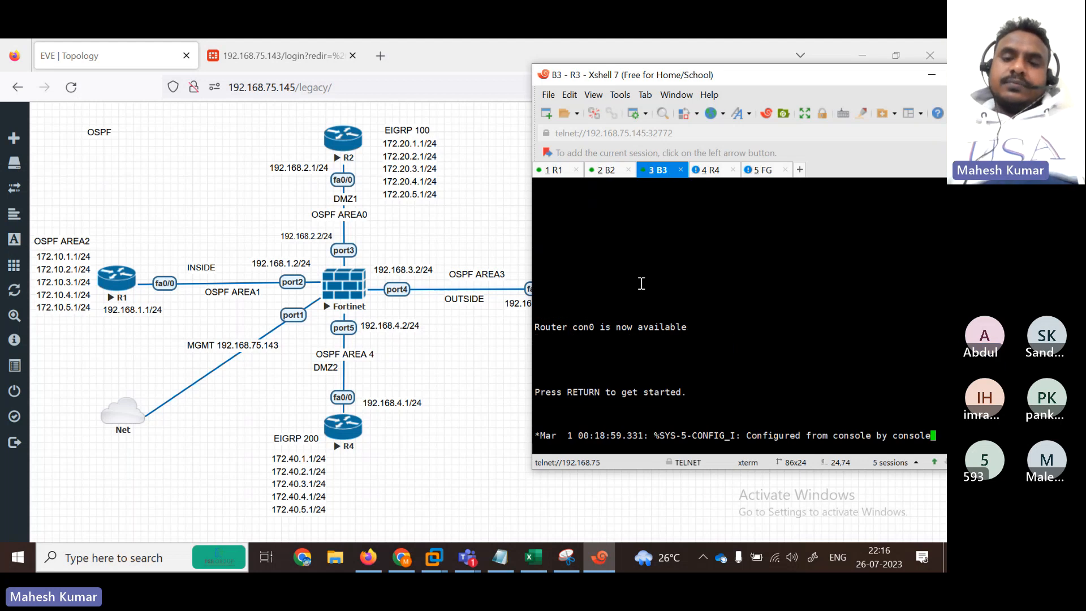
{"action": "key", "text": "Return"}
{"action": "key", "text": "Return"}
{"action": "key", "text": "Return"}
{"action": "key", "text": "Return"}
{"action": "key", "text": "Return"}
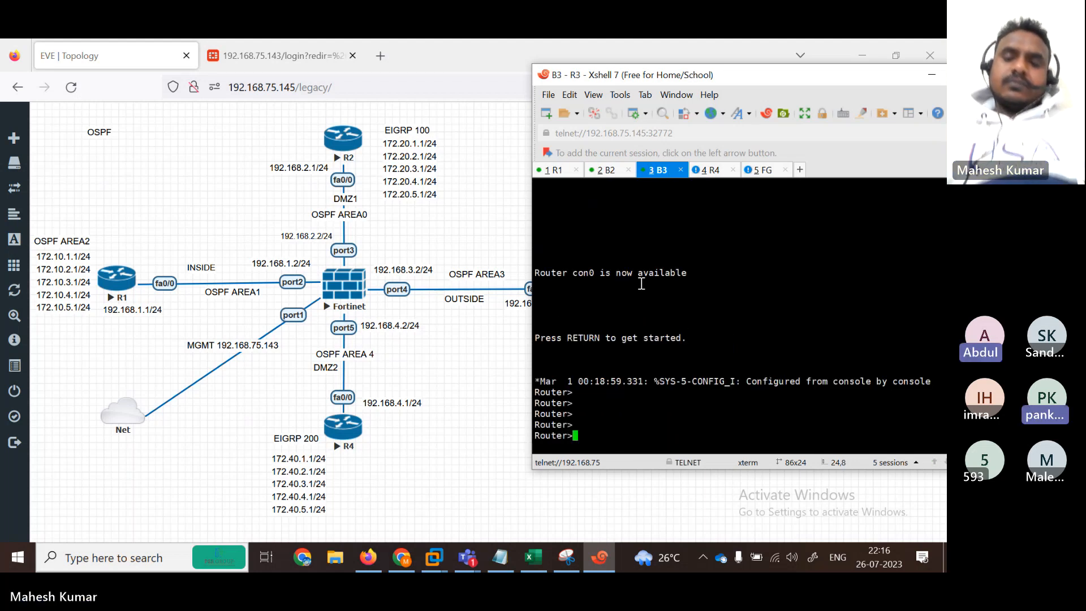
{"action": "type", "text": "en"}
{"action": "key", "text": "Return"}
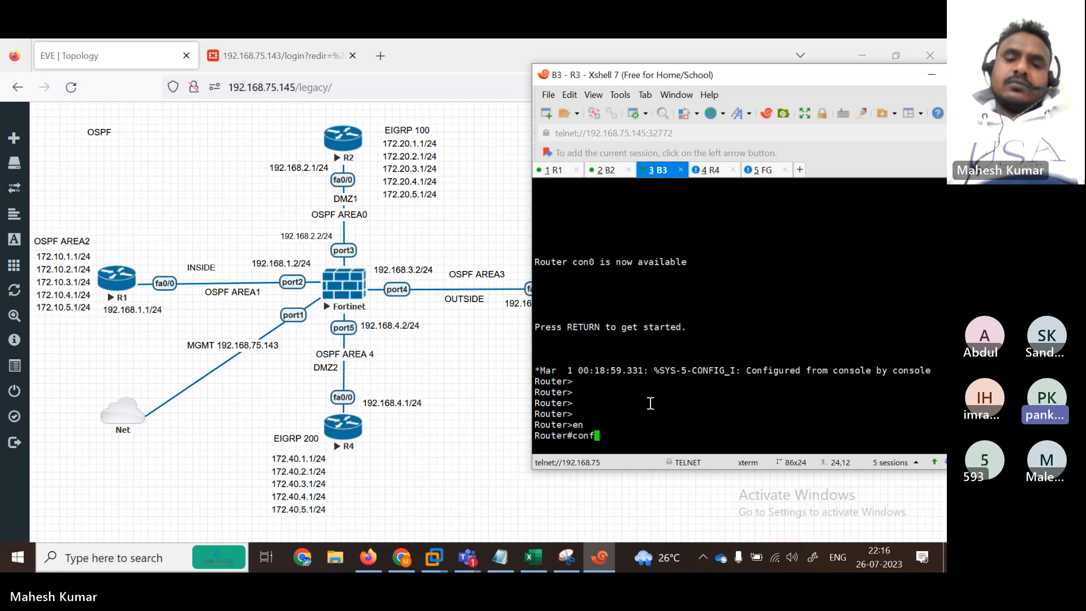
{"action": "type", "text": "conf"}
{"action": "key", "text": "Tab"}
{"action": "type", "text": "ter"}
{"action": "key", "text": "Tab"}
{"action": "key", "text": "Return"}
{"action": "key", "text": "Return"}
{"action": "key", "text": "Return"}
{"action": "key", "text": "Return"}
{"action": "key", "text": "Return"}
{"action": "key", "text": "Return"}
{"action": "key", "text": "Return"}
{"action": "key", "text": "Return"}
{"action": "key", "text": "Return"}
{"action": "key", "text": "Return"}
{"action": "key", "text": "Return"}
{"action": "key", "text": "Return"}
{"action": "key", "text": "Return"}
{"action": "key", "text": "Return"}
{"action": "key", "text": "Return"}
{"action": "key", "text": "Return"}
{"action": "key", "text": "Return"}
{"action": "key", "text": "Return"}
{"action": "key", "text": "Return"}
{"action": "key", "text": "Return"}
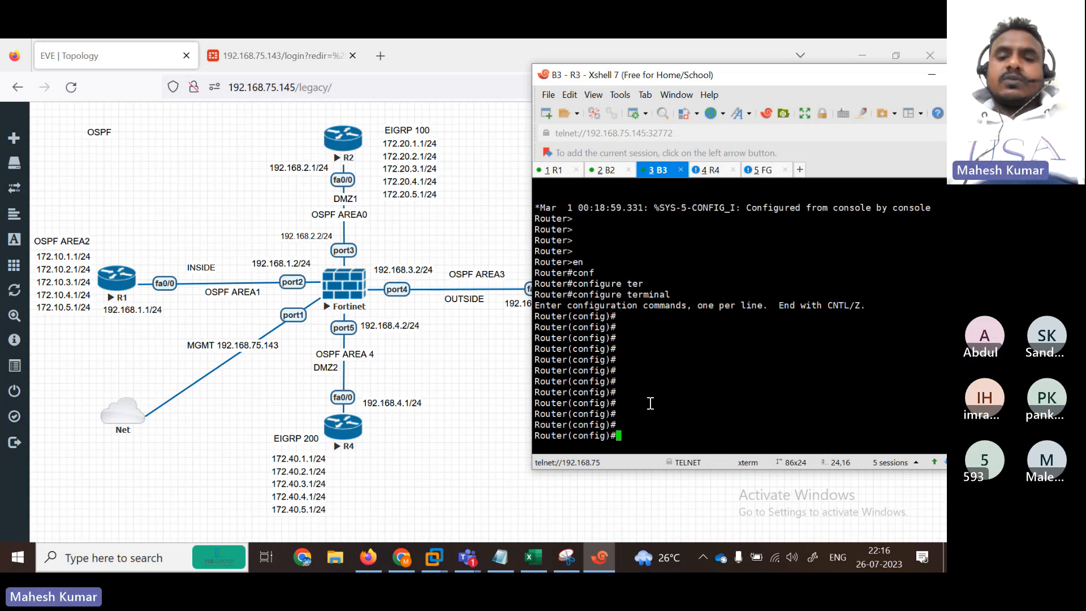
Step: Paste R3's OSPF 100 commands (router-id 3.3.3.3, area 3), then bring up R4's console
{"action": "right_click", "coordinate": [649, 402]}
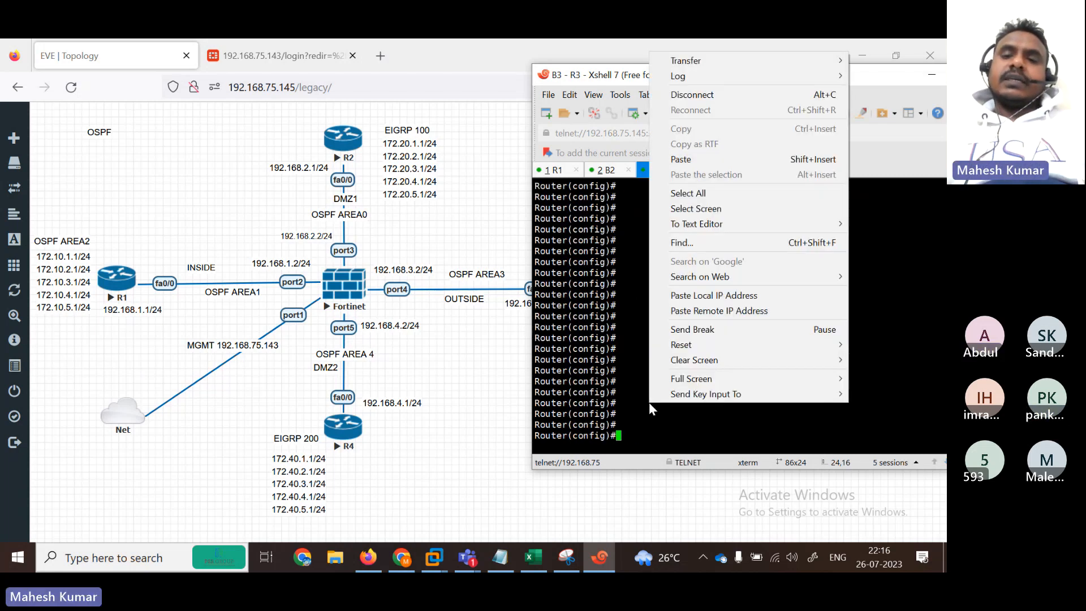
{"action": "left_click", "coordinate": [700, 161]}
{"action": "key", "text": "Return"}
{"action": "key", "text": "Return"}
{"action": "key", "text": "Return"}
{"action": "key", "text": "Return"}
{"action": "key", "text": "Return"}
{"action": "key", "text": "Return"}
{"action": "key", "text": "Return"}
{"action": "key", "text": "Return"}
{"action": "key", "text": "Return"}
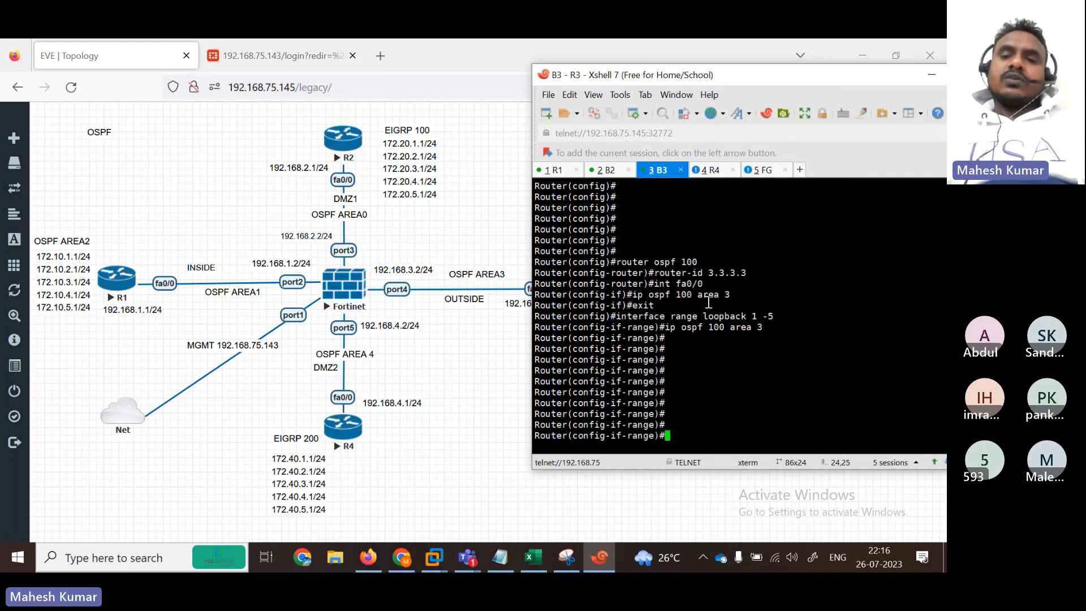
{"action": "key", "text": "Return"}
{"action": "key", "text": "Return"}
{"action": "left_click", "coordinate": [713, 172]}
Step: On R4's console, enter privileged mode and global configuration mode with en and conf t
{"action": "key", "text": "Return"}
{"action": "key", "text": "Return"}
{"action": "key", "text": "Return"}
{"action": "key", "text": "Return"}
{"action": "key", "text": "Return"}
{"action": "key", "text": "Return"}
{"action": "key", "text": "Return"}
{"action": "key", "text": "Return"}
{"action": "key", "text": "Return"}
{"action": "key", "text": "Return"}
{"action": "key", "text": "Return"}
{"action": "key", "text": "Return"}
{"action": "key", "text": "Return"}
{"action": "key", "text": "Return"}
{"action": "key", "text": "Return"}
{"action": "key", "text": "Return"}
{"action": "key", "text": "Return"}
{"action": "key", "text": "Return"}
{"action": "key", "text": "Return"}
{"action": "key", "text": "Return"}
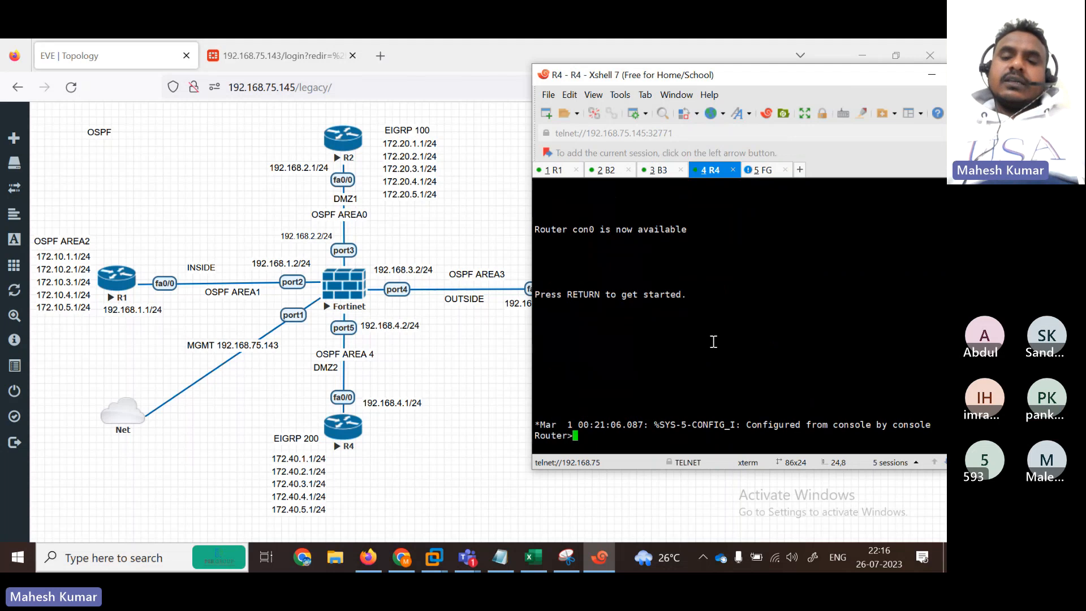
{"action": "type", "text": "en"}
{"action": "key", "text": "Return"}
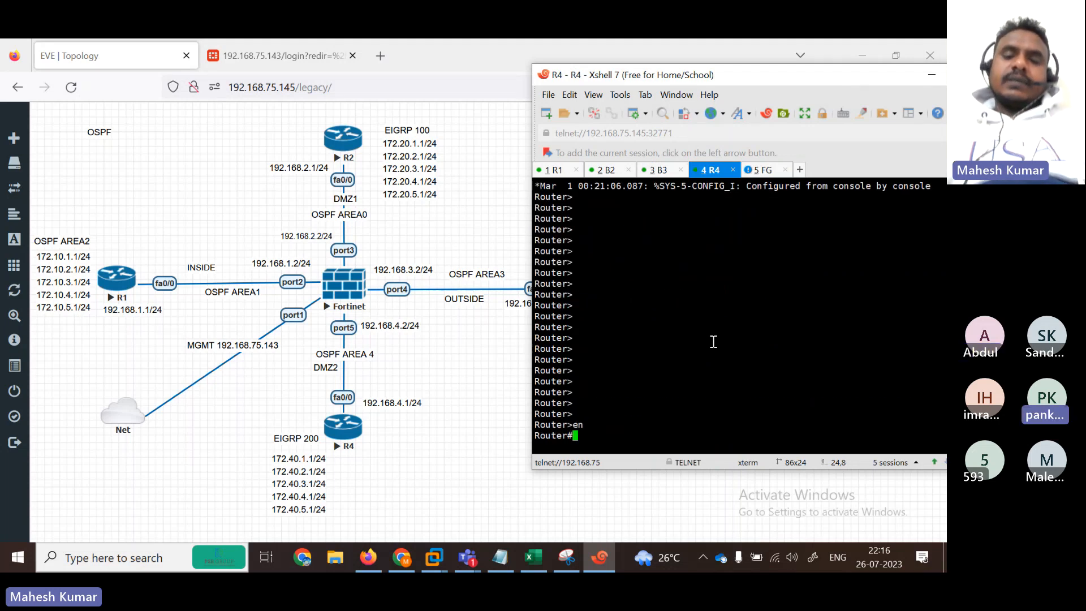
{"action": "key", "text": "Return"}
{"action": "type", "text": "conf "}
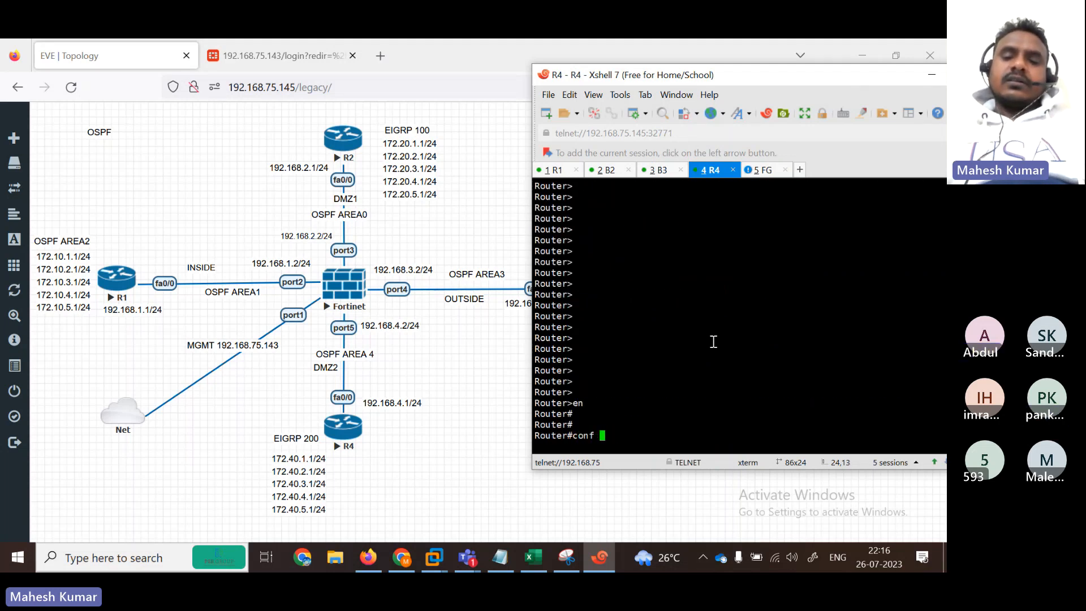
{"action": "type", "text": "t"}
{"action": "key", "text": "Return"}
{"action": "key", "text": "Return"}
{"action": "key", "text": "Return"}
{"action": "key", "text": "Return"}
{"action": "key", "text": "Return"}
{"action": "key", "text": "Return"}
{"action": "key", "text": "Return"}
{"action": "key", "text": "Return"}
{"action": "key", "text": "Return"}
{"action": "key", "text": "Return"}
{"action": "key", "text": "Return"}
{"action": "key", "text": "Return"}
{"action": "key", "text": "Return"}
{"action": "key", "text": "Return"}
{"action": "key", "text": "Return"}
{"action": "key", "text": "Return"}
{"action": "key", "text": "Return"}
{"action": "key", "text": "Return"}
{"action": "key", "text": "Return"}
{"action": "key", "text": "Return"}
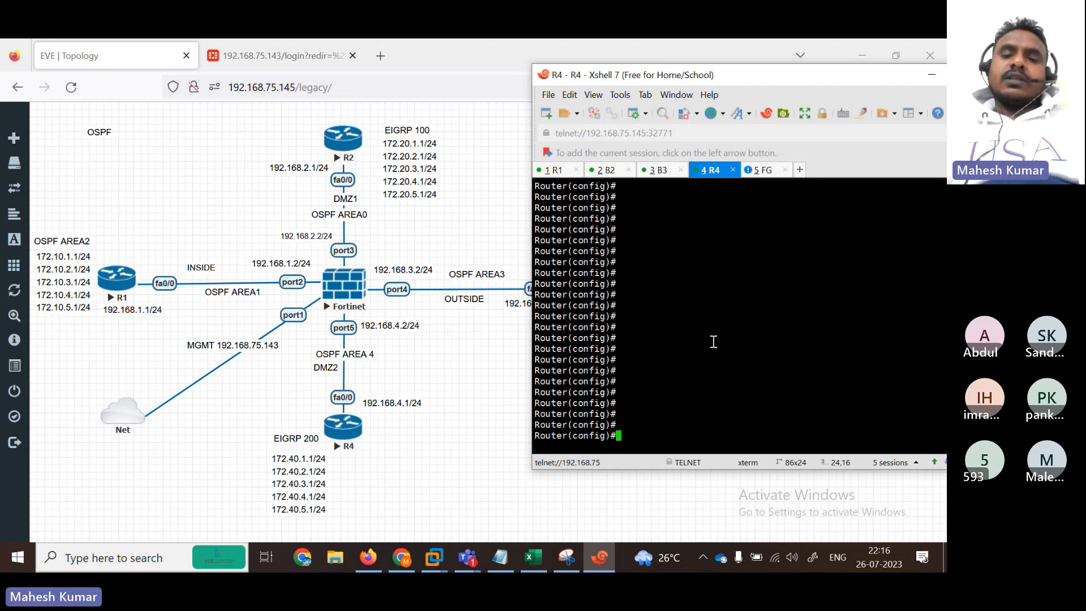
Step: Copy the whole R4 configuration block from the OSPF notes
{"action": "left_click", "coordinate": [493, 500]}
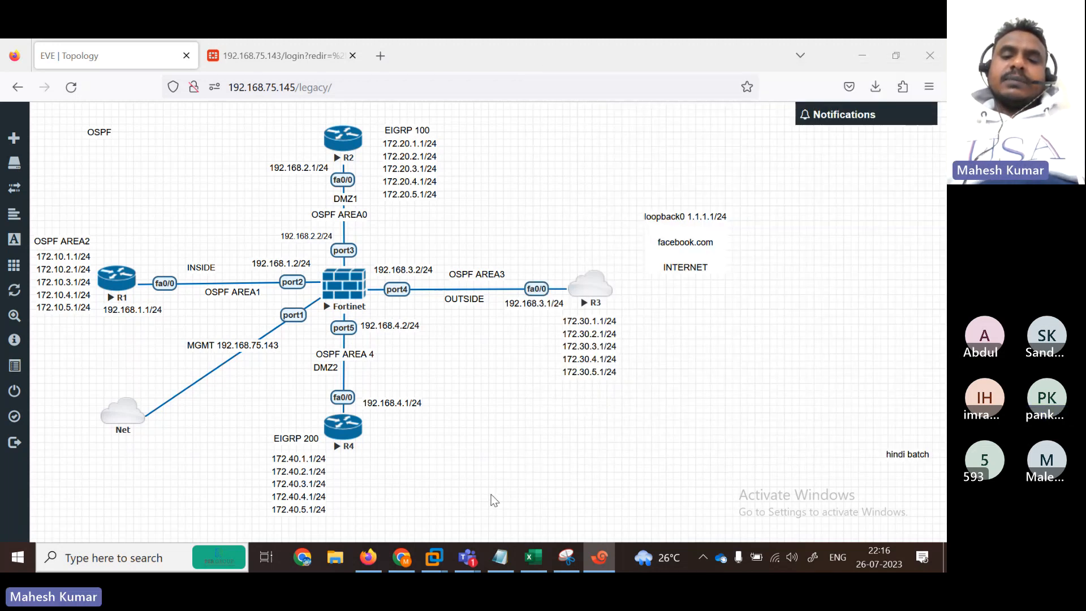
{"action": "left_click", "coordinate": [499, 557]}
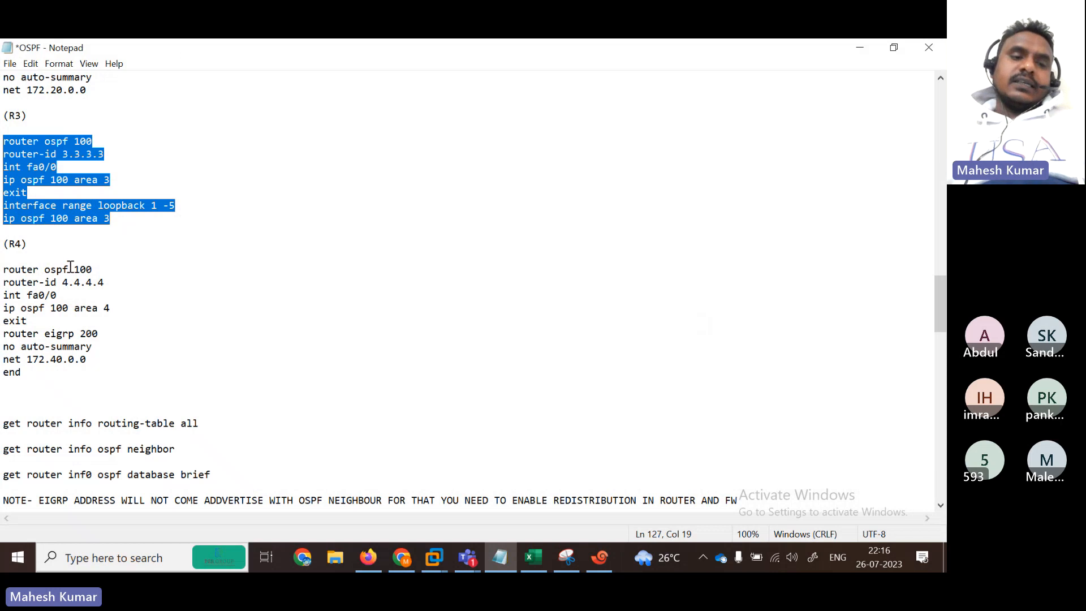
{"action": "left_click_drag", "start_coordinate": [2, 270], "coordinate": [129, 374]}
{"action": "key", "text": "super+c"}
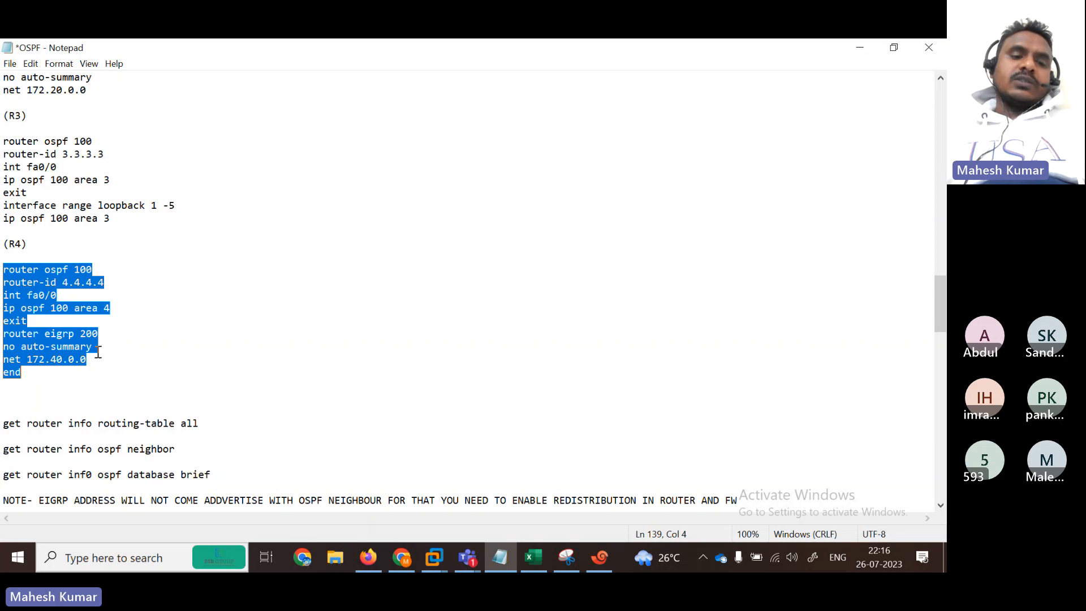
{"action": "left_click", "coordinate": [858, 46]}
Step: Paste R4's OSPF 100 (router-id 4.4.4.4, area 4) and EIGRP 200 commands for 172.40.0.0
{"action": "left_click", "coordinate": [599, 556]}
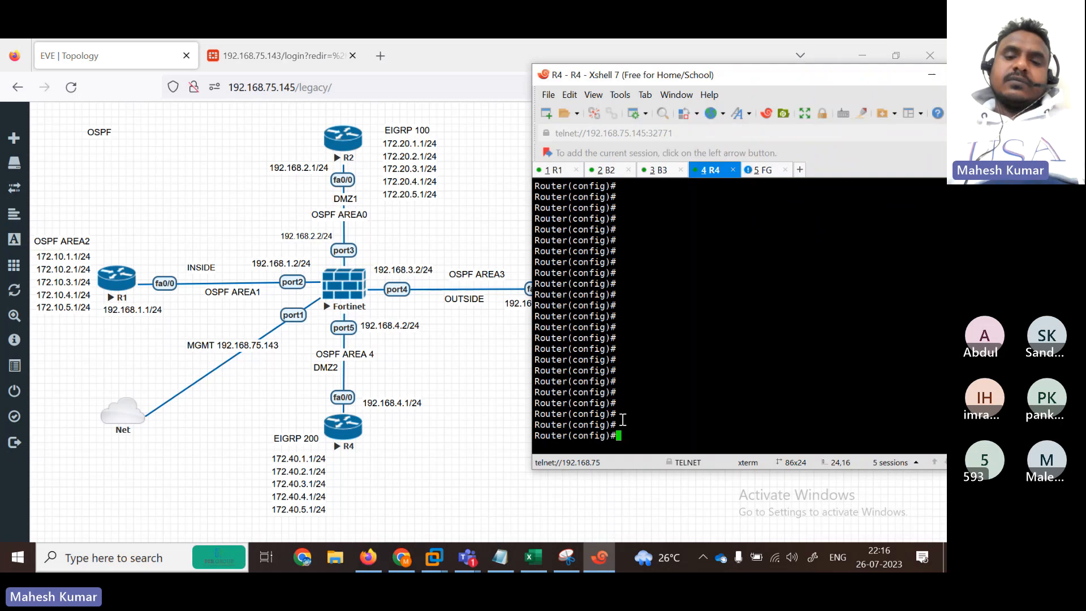
{"action": "right_click", "coordinate": [676, 413]}
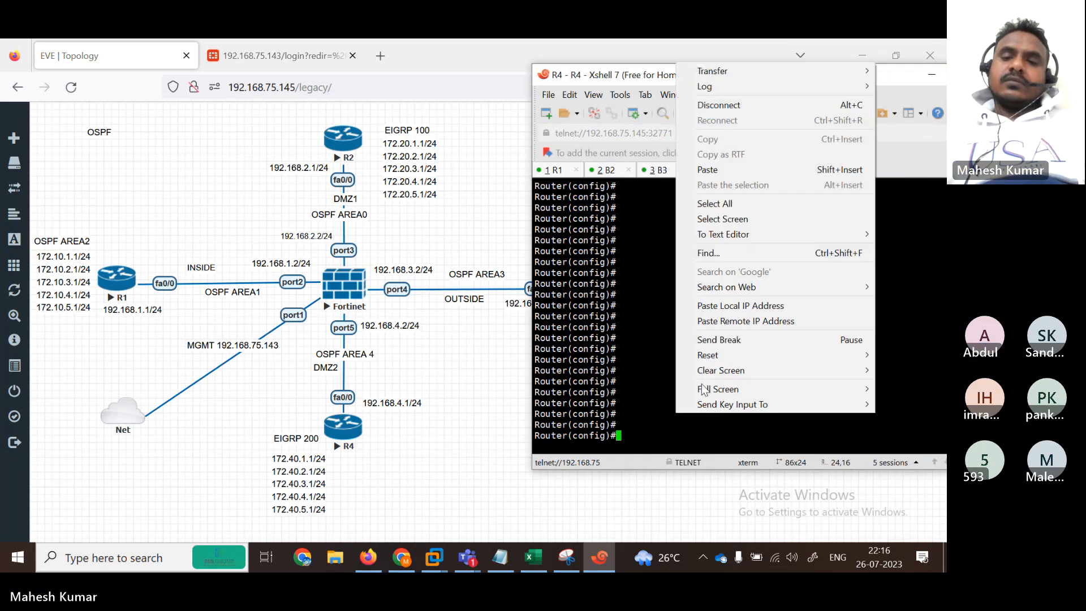
{"action": "left_click", "coordinate": [707, 170]}
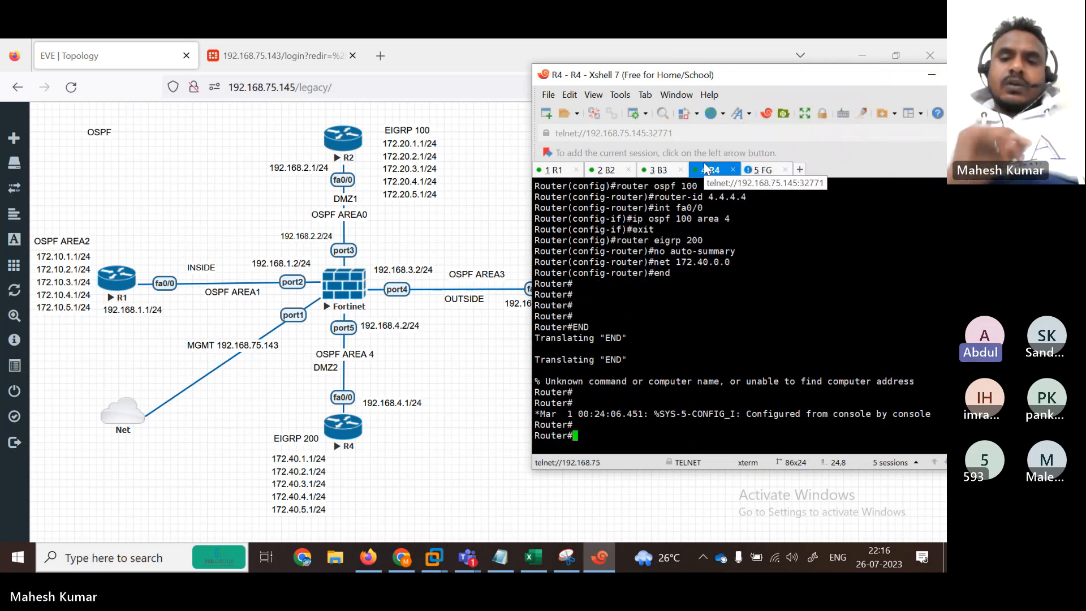
{"action": "type", "text": "exi"}
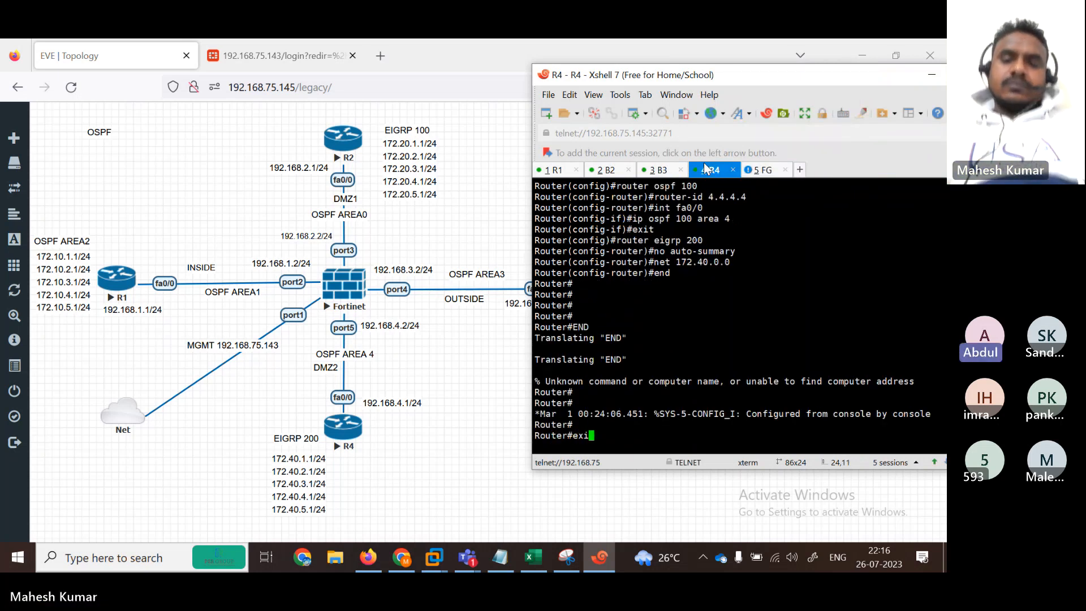
{"action": "key", "text": "BackSpace"}
{"action": "key", "text": "BackSpace"}
{"action": "key", "text": "BackSpace"}
{"action": "key", "text": "BackSpace"}
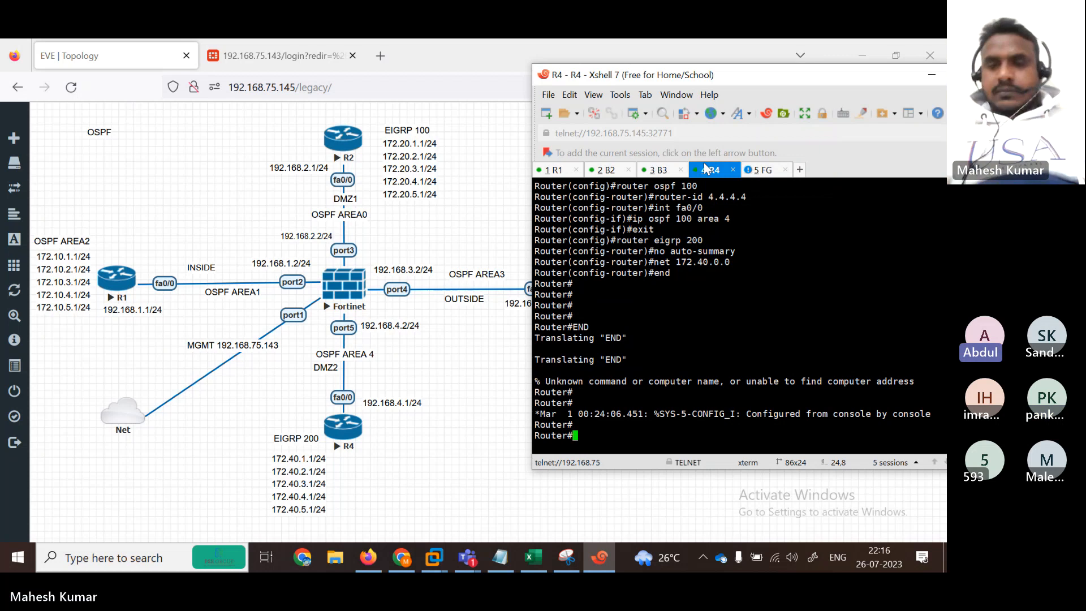
Step: Log in to the FortiGate web GUI and dismiss the save-login, setup and version prompts
{"action": "left_click", "coordinate": [429, 149]}
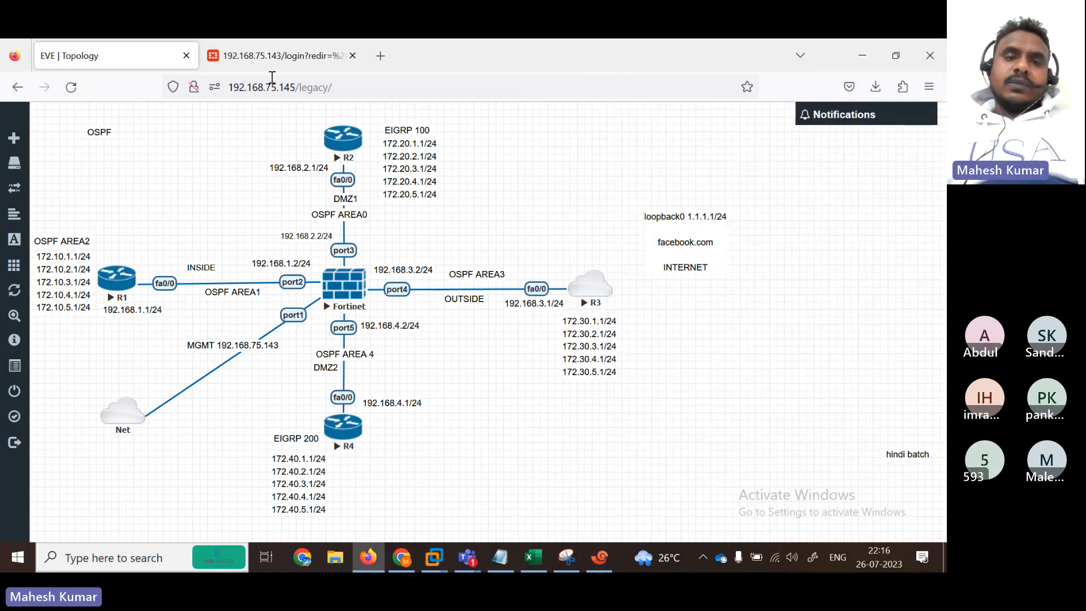
{"action": "left_click", "coordinate": [277, 56]}
{"action": "type", "text": "admin"}
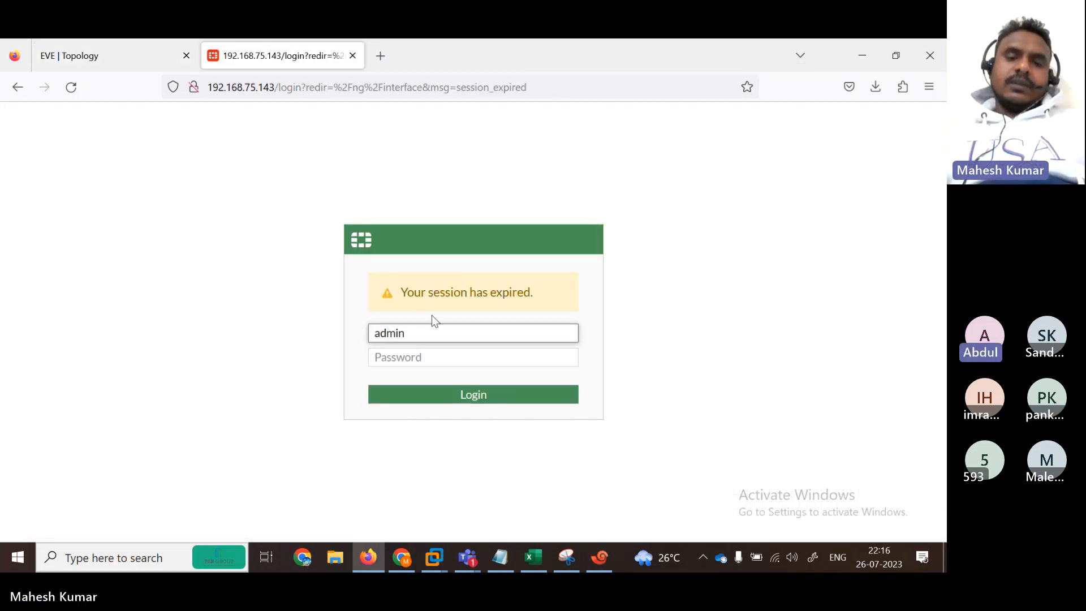
{"action": "key", "text": "Tab"}
{"action": "type", "text": "eveng"}
{"action": "key", "text": "Return"}
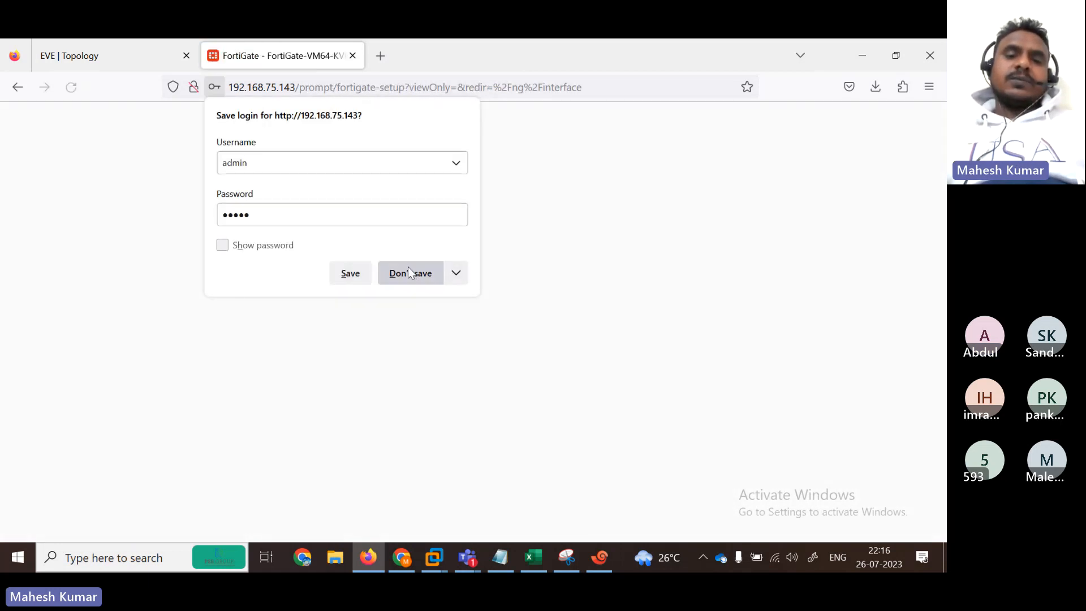
{"action": "left_click", "coordinate": [409, 270]}
{"action": "left_click", "coordinate": [516, 401]}
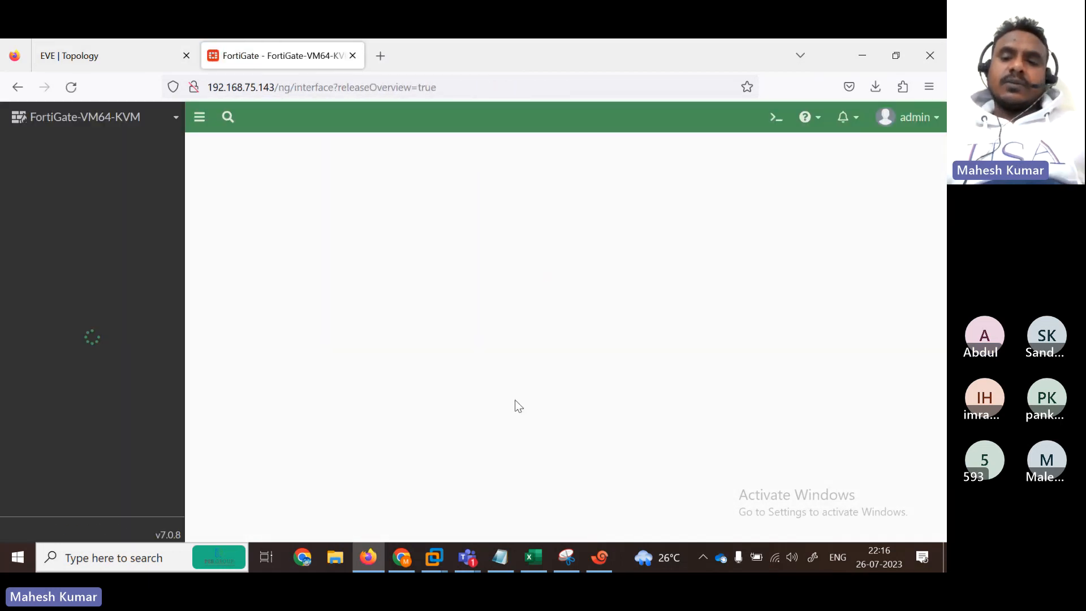
{"action": "left_click", "coordinate": [559, 514]}
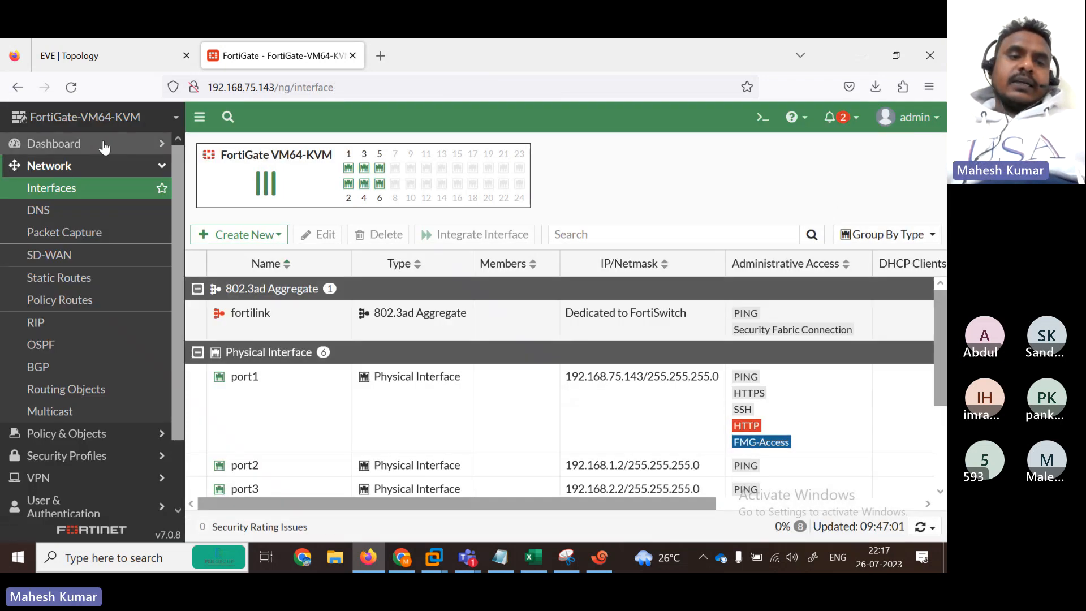
Step: Run 'get router info routing-table ospf' in the CLI console, see no routes, then close it
{"action": "left_click", "coordinate": [101, 145]}
{"action": "left_click", "coordinate": [762, 117]}
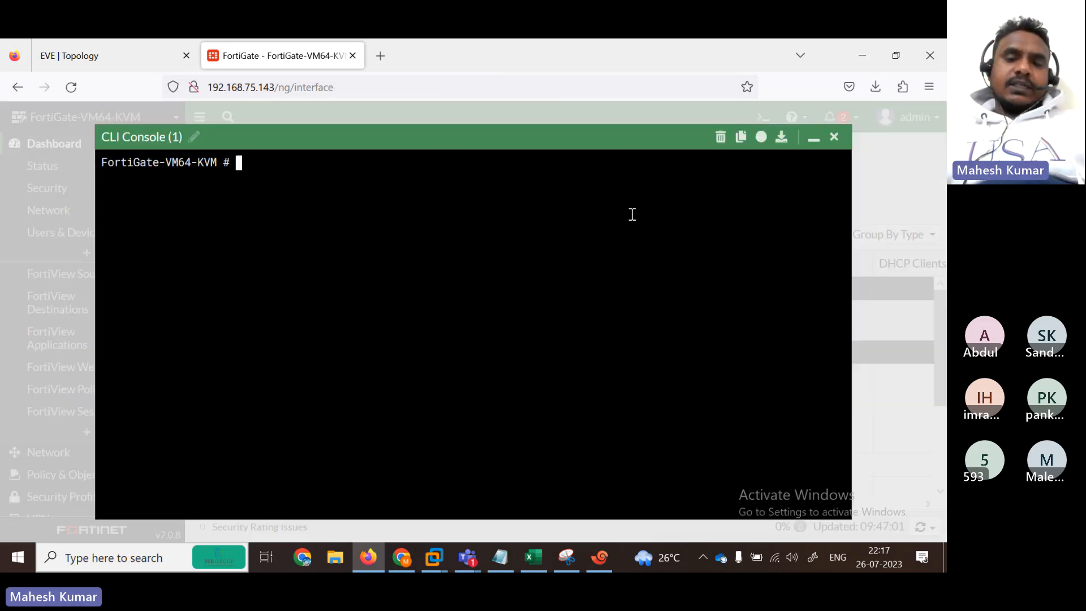
{"action": "type", "text": "t4"}
{"action": "key", "text": "BackSpace"}
{"action": "key", "text": "BackSpace"}
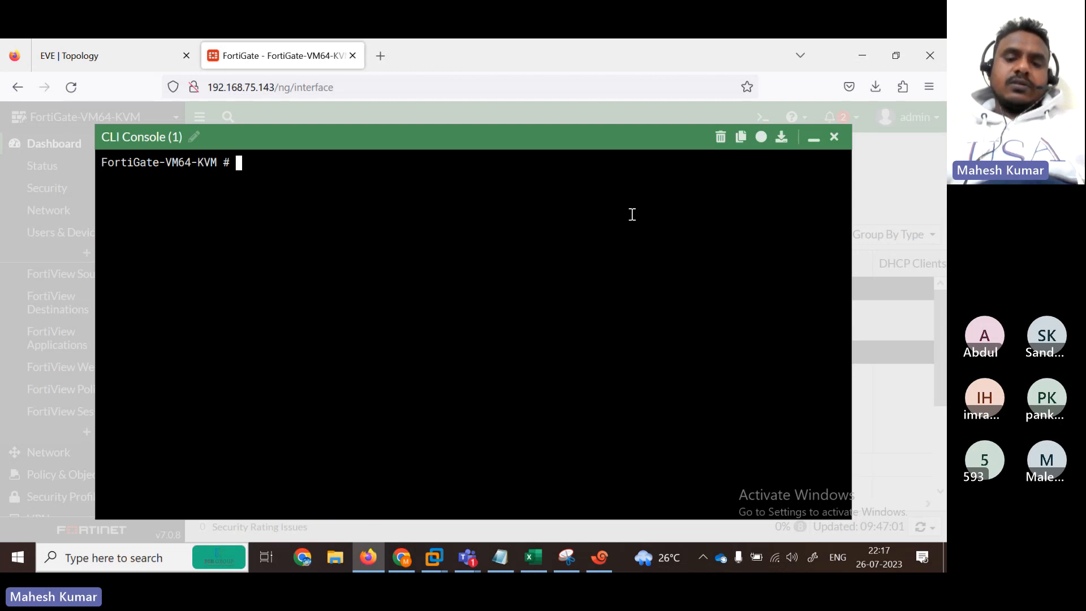
{"action": "type", "text": "get  router ui"}
{"action": "key", "text": "BackSpace"}
{"action": "key", "text": "BackSpace"}
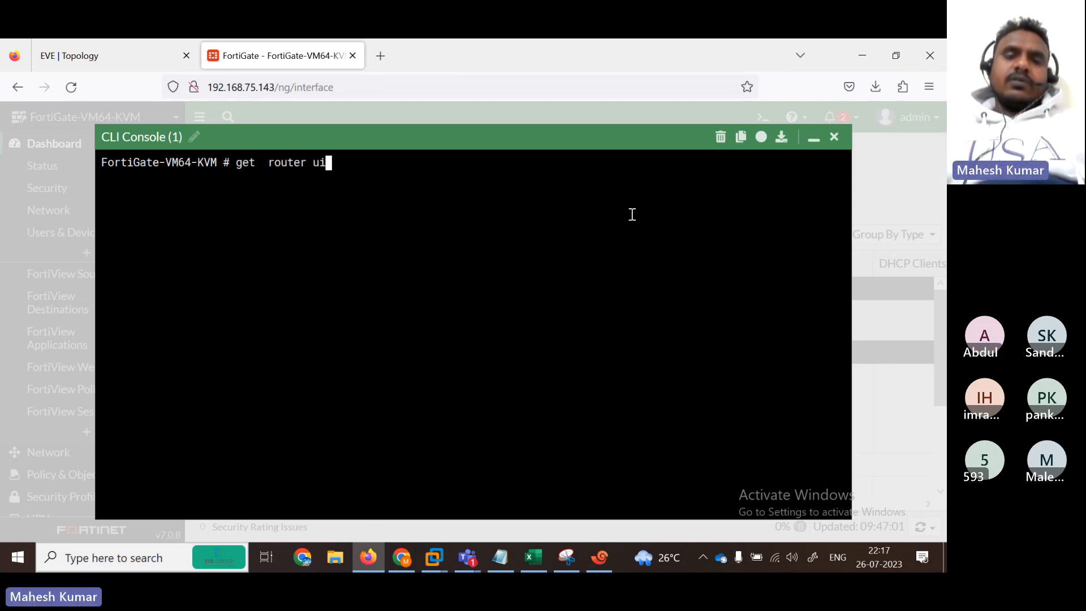
{"action": "type", "text": "info"}
{"action": "type", "text": " ro"}
{"action": "key", "text": "Tab"}
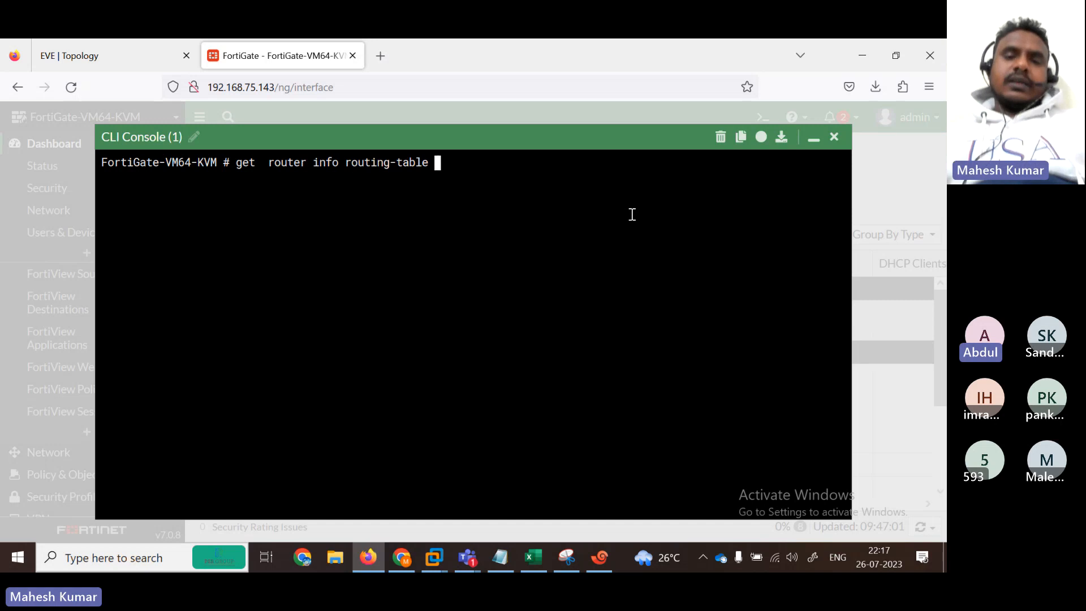
{"action": "type", "text": "ospf"}
{"action": "key", "text": "Return"}
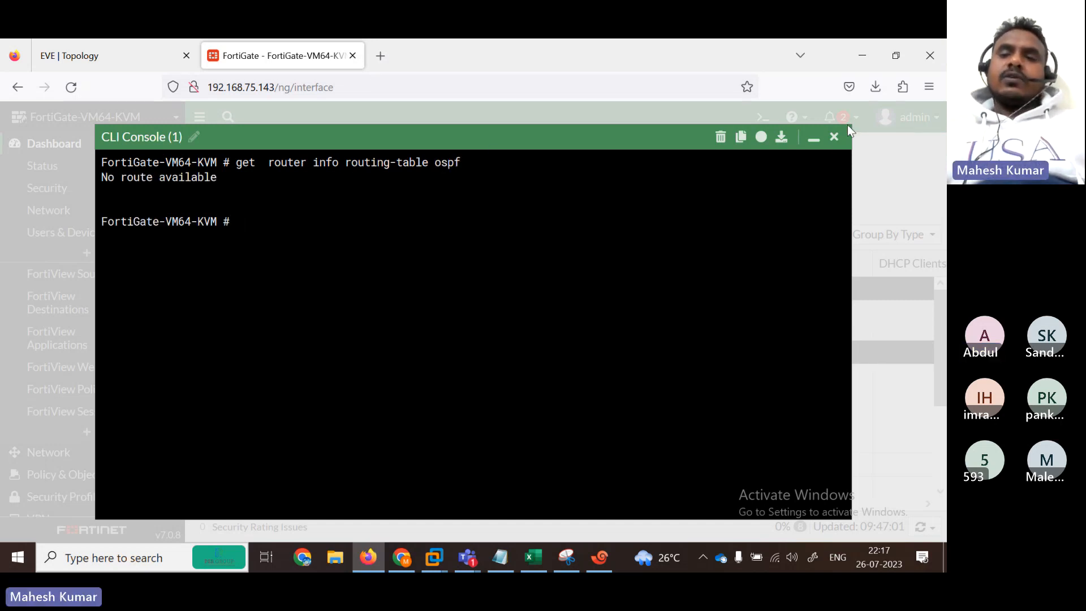
{"action": "left_click", "coordinate": [834, 137]}
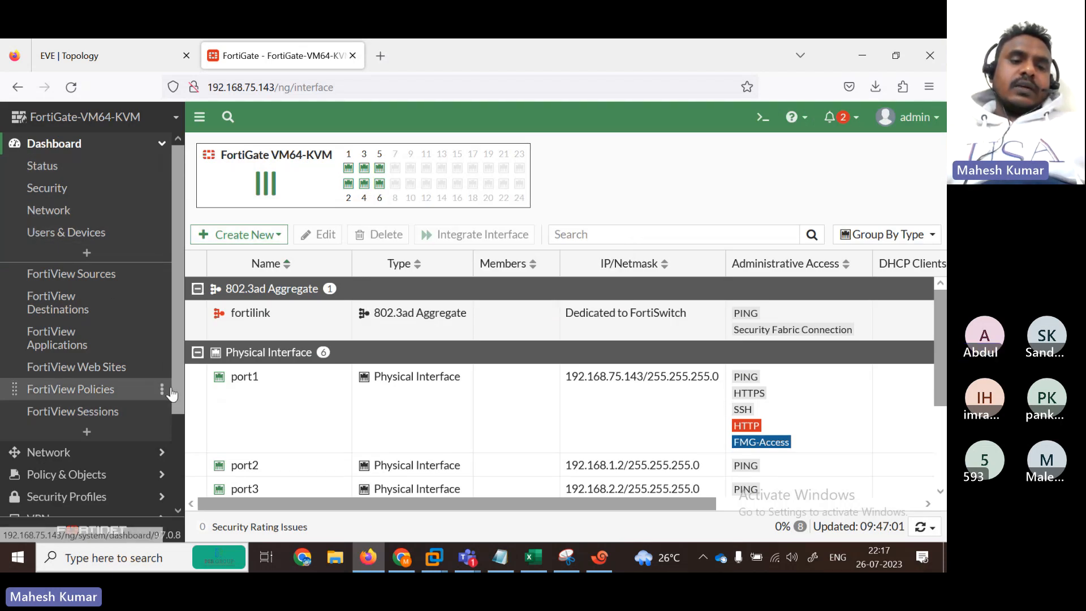
Step: Open Network > OSPF and set the Router ID to 5.5.5.5
{"action": "scroll", "coordinate": [136, 367], "scroll_direction": "down", "scroll_amount": 3}
{"action": "left_click", "coordinate": [51, 337]}
{"action": "left_click", "coordinate": [64, 272]}
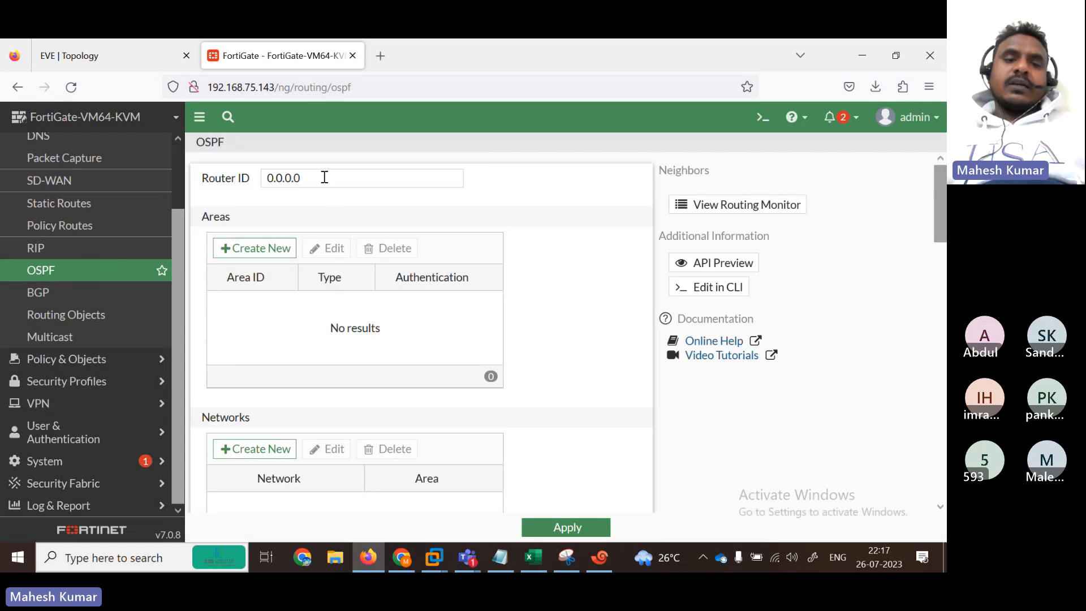
{"action": "left_click", "coordinate": [78, 56]}
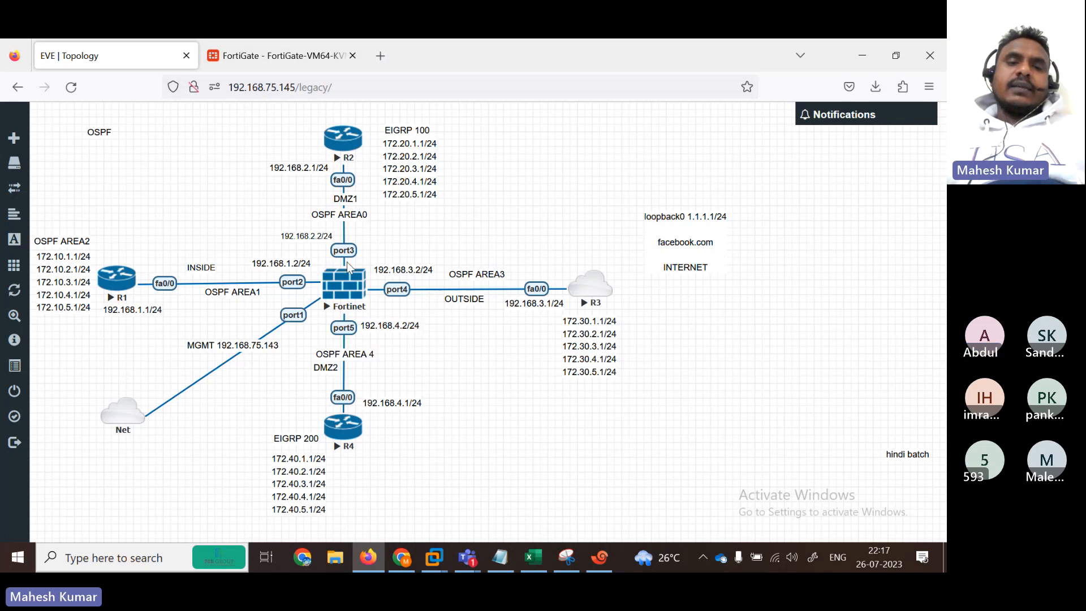
{"action": "left_click", "coordinate": [298, 60]}
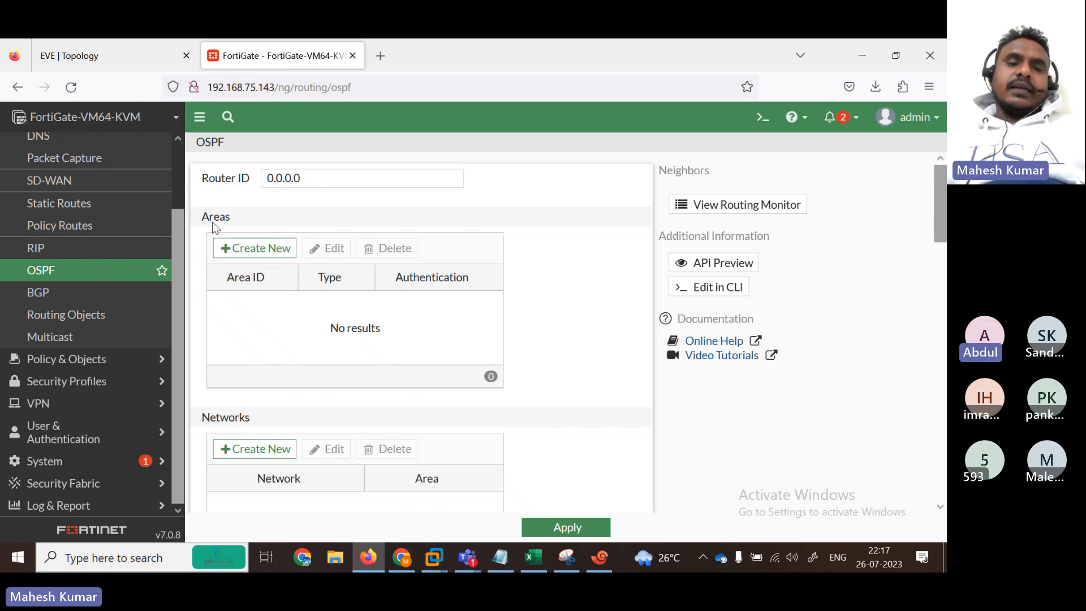
{"action": "left_click", "coordinate": [119, 55]}
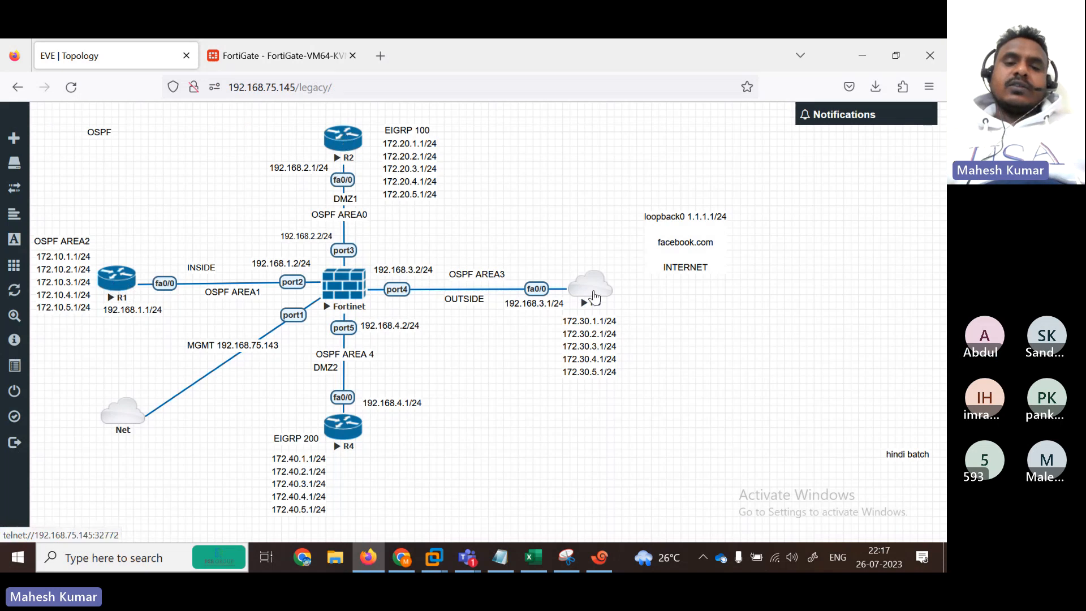
{"action": "left_click", "coordinate": [271, 46]}
{"action": "left_click", "coordinate": [315, 182]}
{"action": "key", "text": "ctrl+a"}
{"action": "type", "text": "5"}
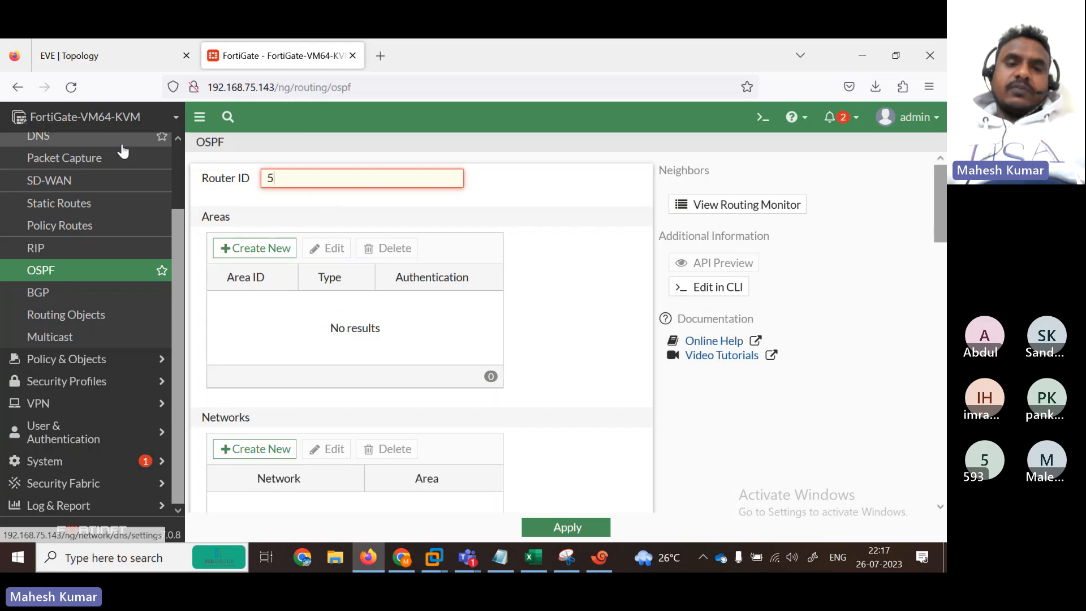
{"action": "type", "text": ".5.5.5"}
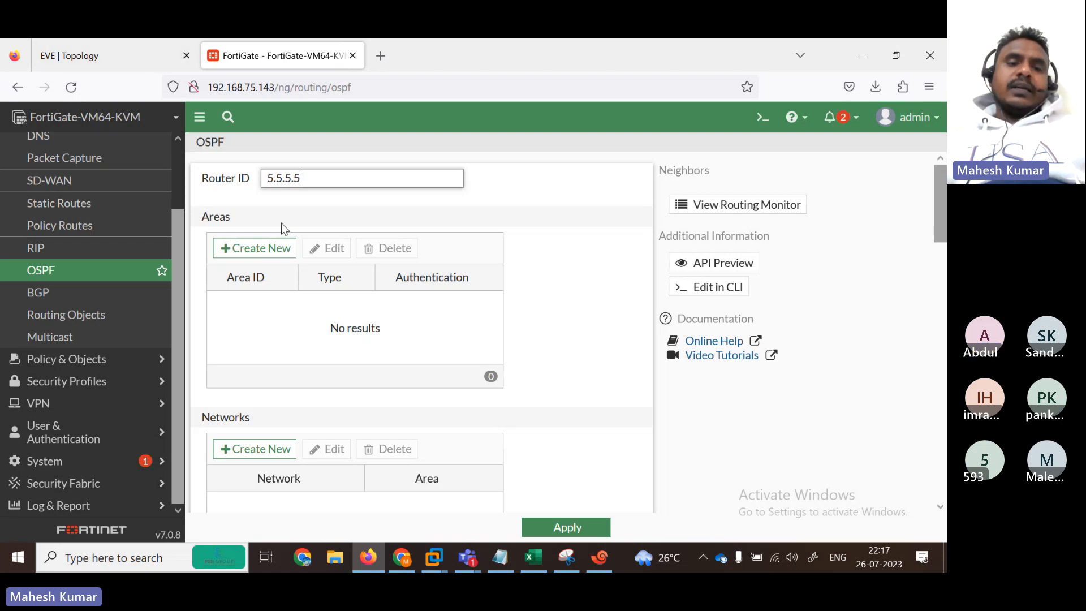
Step: Add regular OSPF areas 0.0.0.0, 0.0.0.1 and 0.0.0.2
{"action": "left_click", "coordinate": [253, 249]}
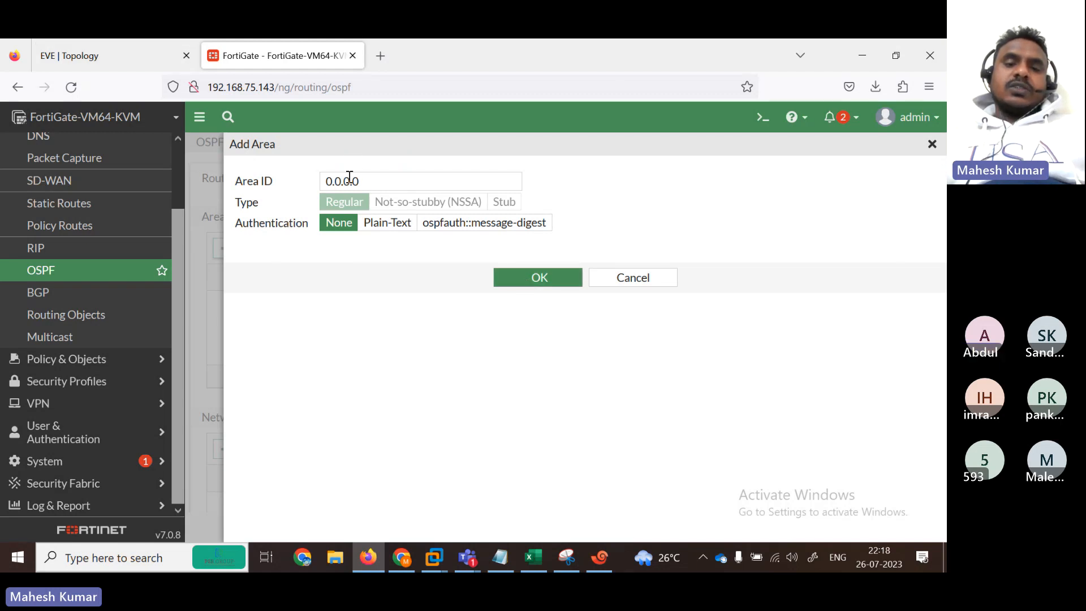
{"action": "left_click", "coordinate": [523, 280]}
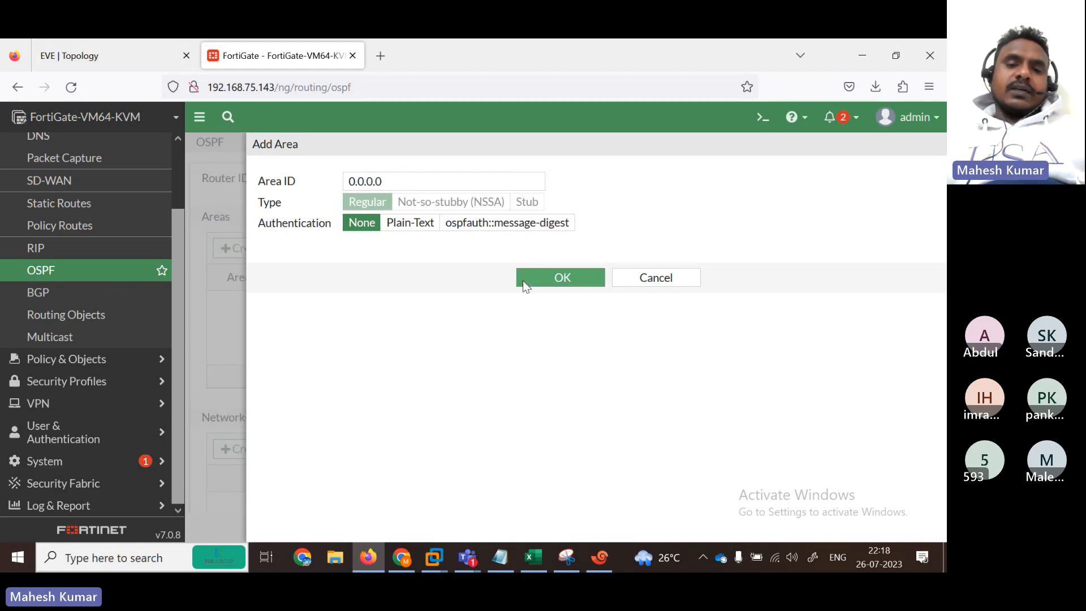
{"action": "left_click", "coordinate": [256, 248]}
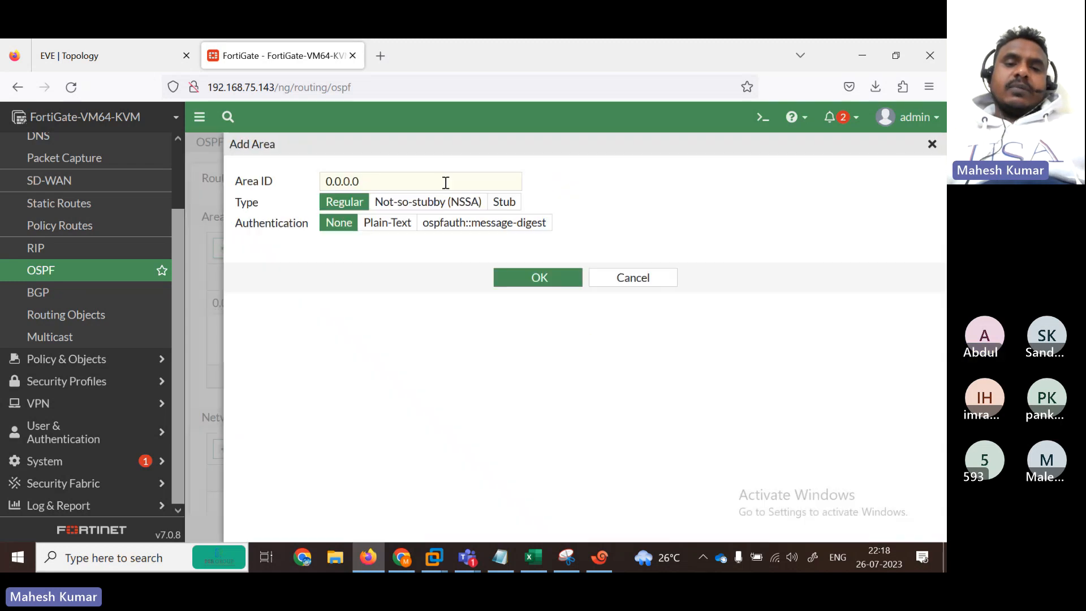
{"action": "left_click", "coordinate": [403, 182]}
{"action": "key", "text": "BackSpace"}
{"action": "type", "text": "1"}
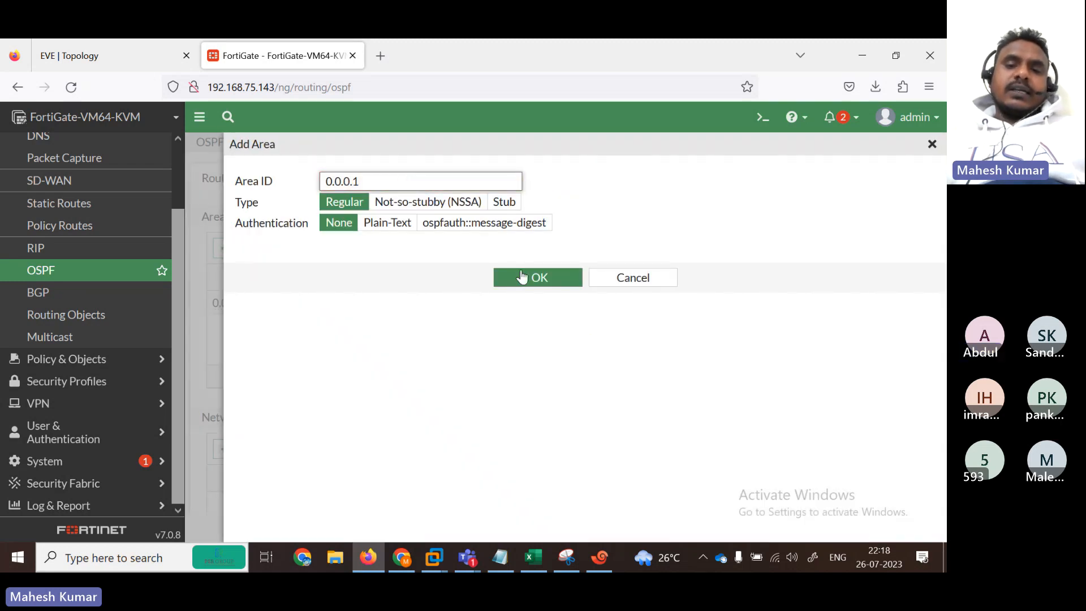
{"action": "left_click", "coordinate": [536, 285]}
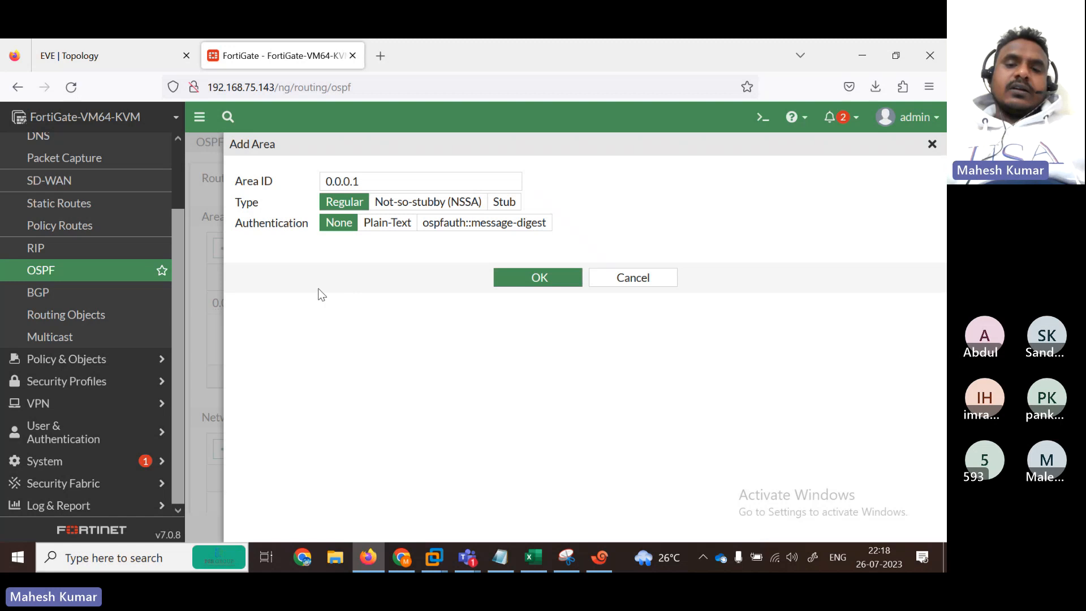
{"action": "left_click", "coordinate": [522, 278]}
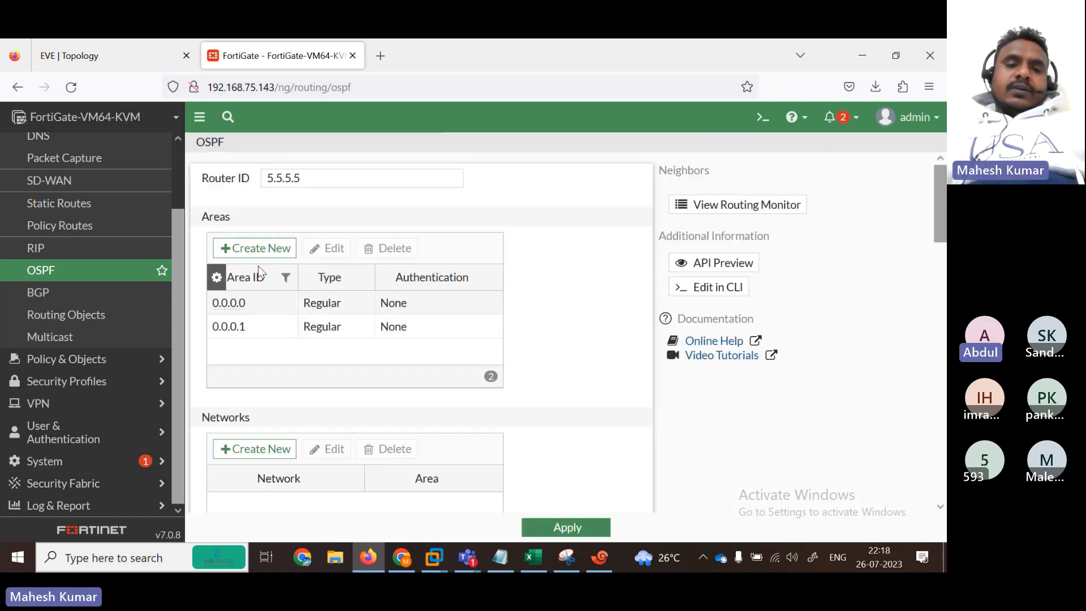
{"action": "left_click", "coordinate": [246, 260]}
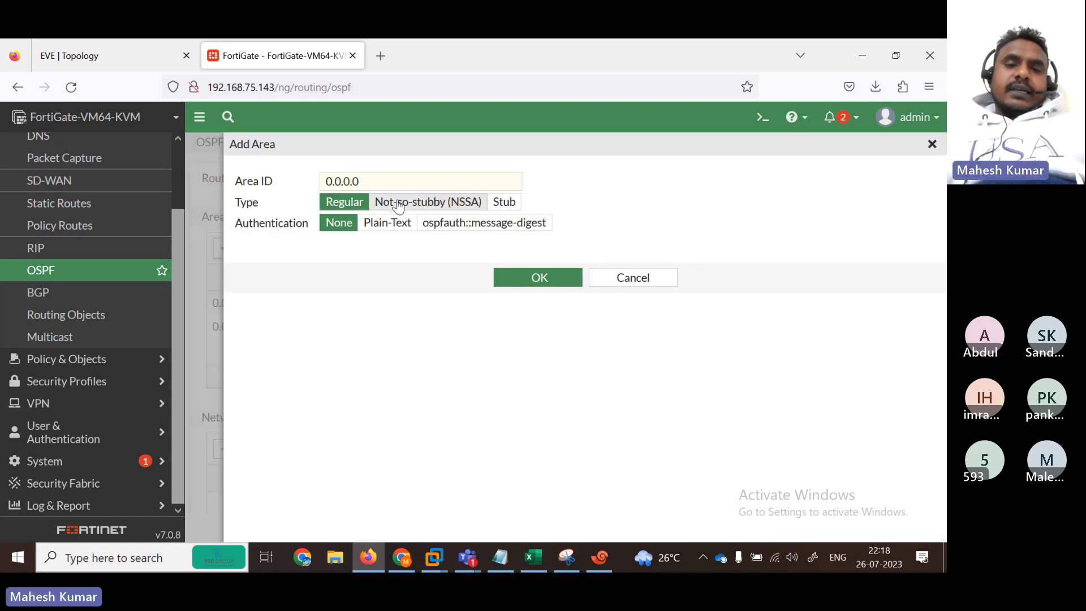
{"action": "left_click", "coordinate": [377, 182]}
{"action": "key", "text": "BackSpace"}
{"action": "type", "text": "2"}
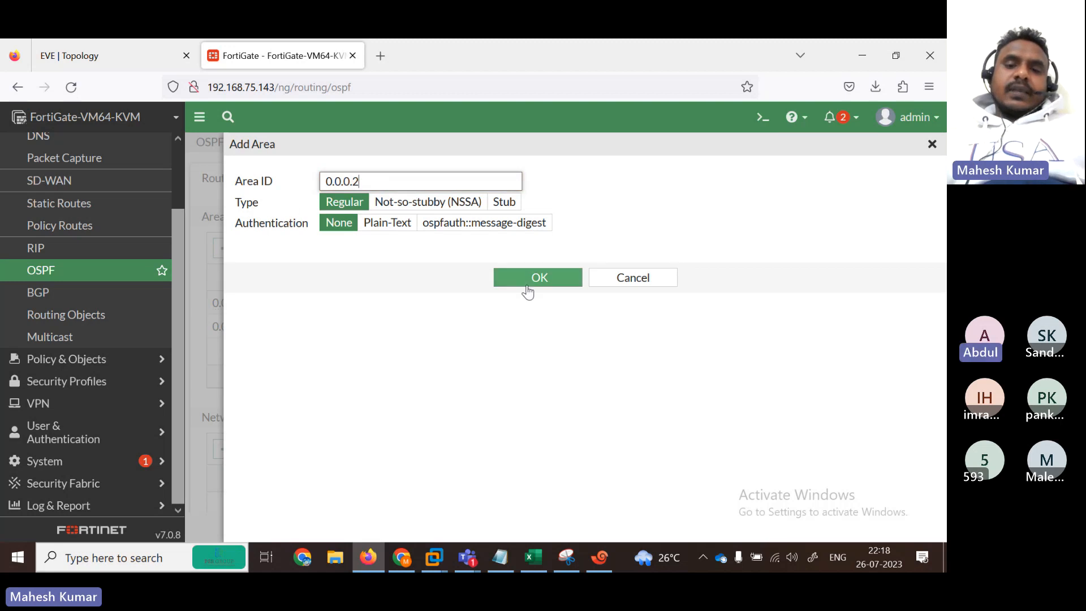
{"action": "left_click", "coordinate": [534, 285]}
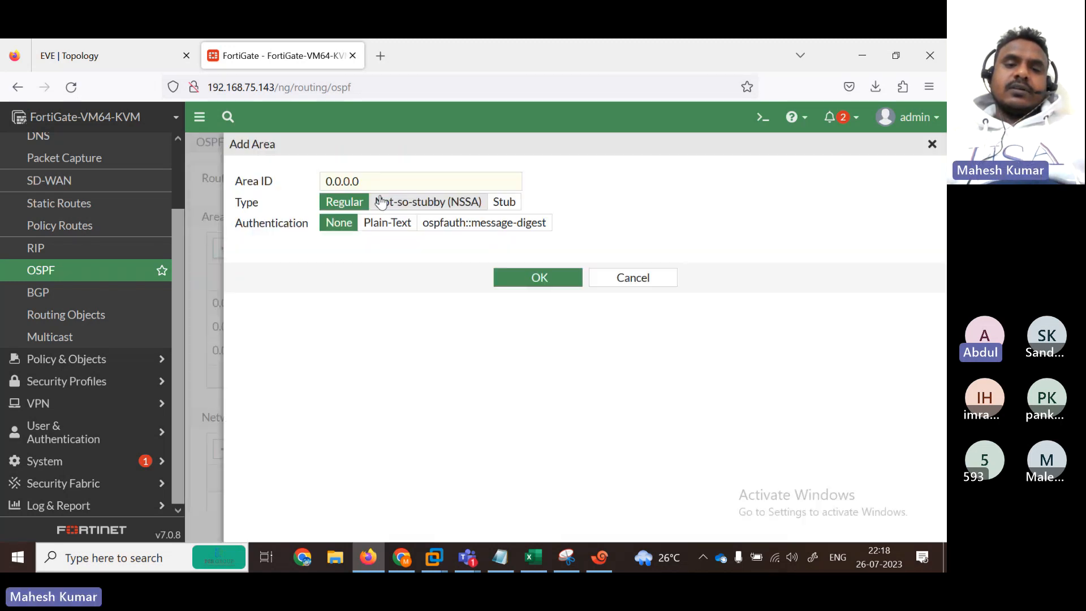
Step: Add regular OSPF areas 0.0.0.3 and 0.0.0.4
{"action": "left_click", "coordinate": [368, 182]}
{"action": "key", "text": "BackSpace"}
{"action": "type", "text": "3"}
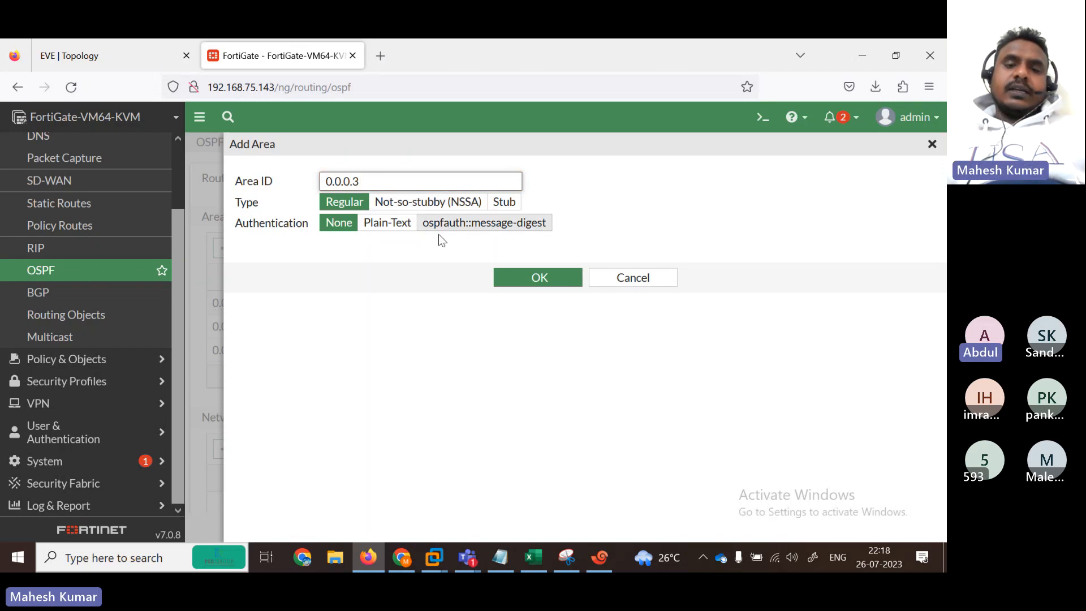
{"action": "left_click", "coordinate": [500, 277]}
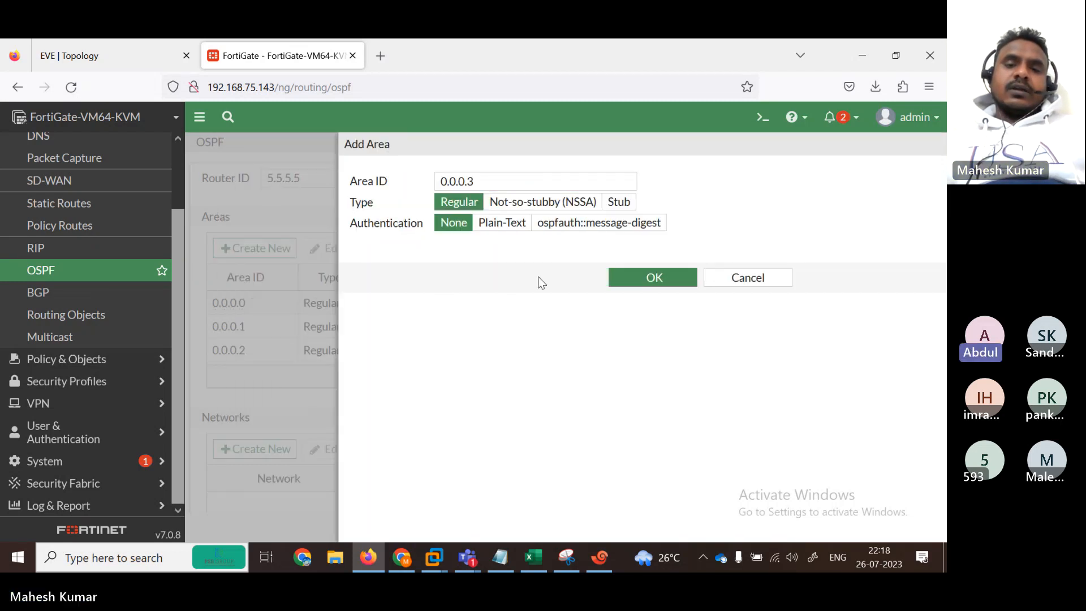
{"action": "left_click", "coordinate": [538, 278]}
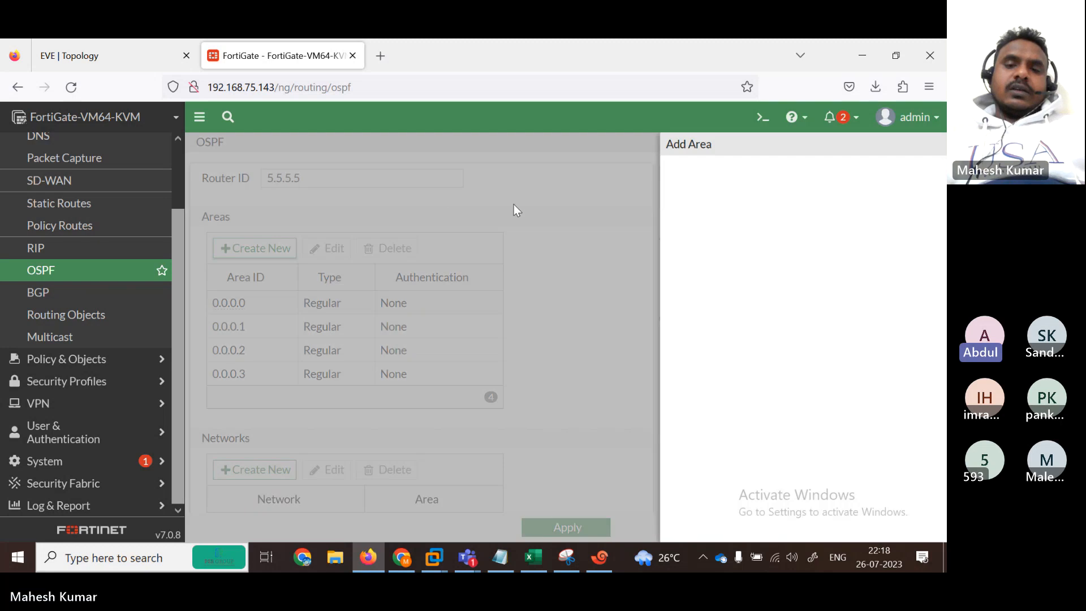
{"action": "left_click", "coordinate": [421, 184]}
{"action": "key", "text": "BackSpace"}
{"action": "type", "text": "4"}
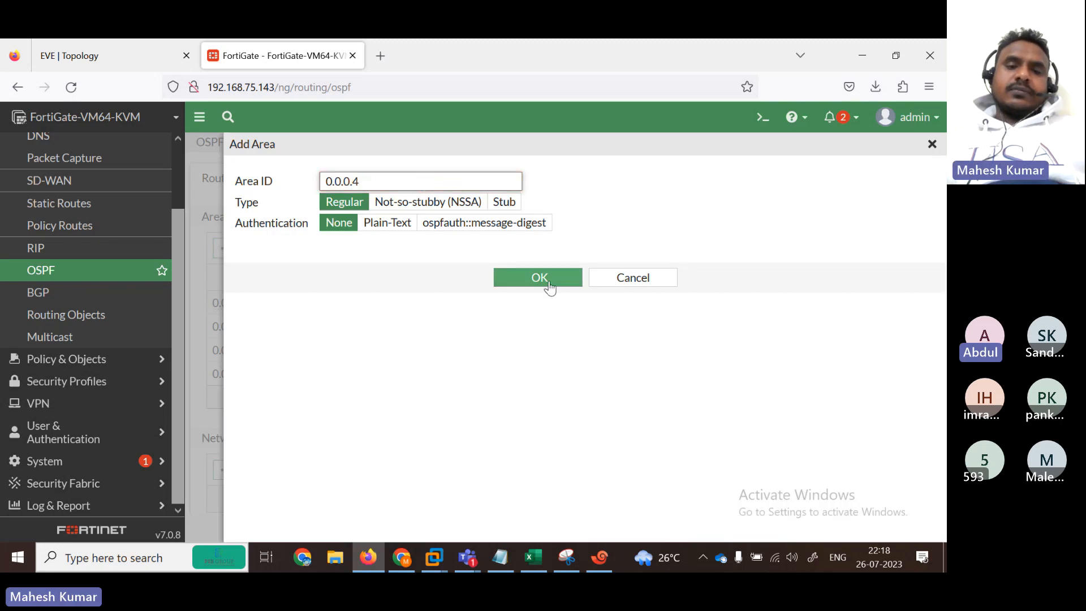
{"action": "left_click", "coordinate": [535, 281]}
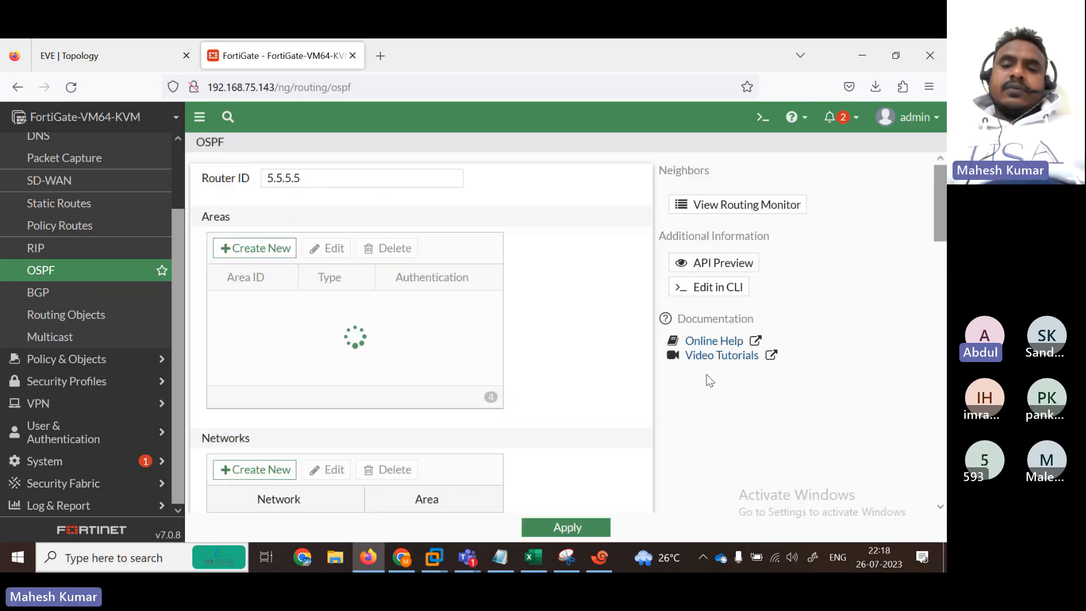
Step: Create an OSPF network in area 0.0.0.0 with IP/netmask 192.168.2.0/24
{"action": "scroll", "coordinate": [333, 288], "scroll_direction": "down", "scroll_amount": 4}
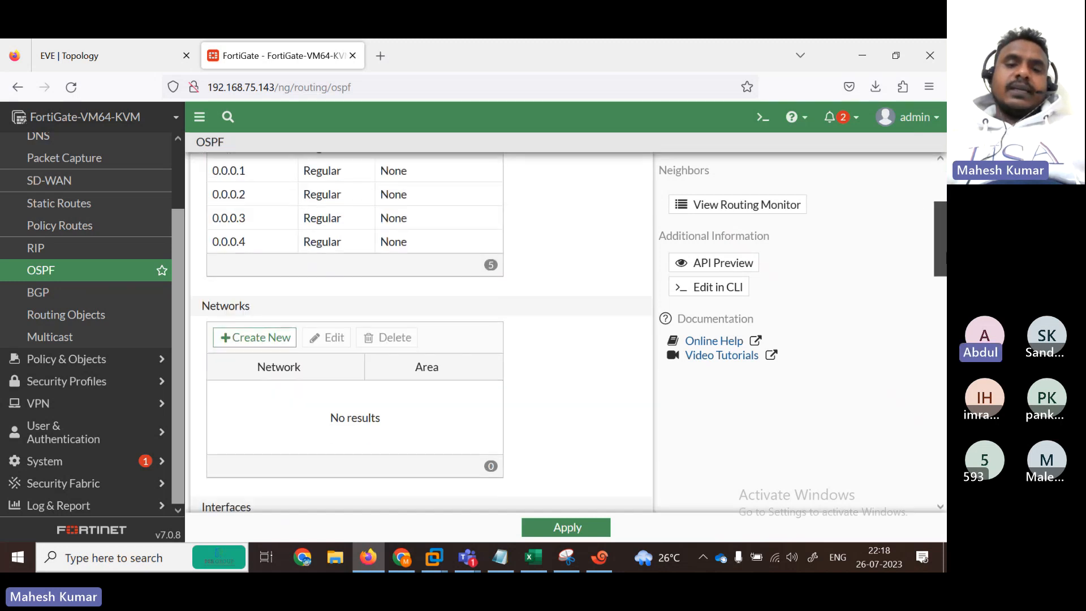
{"action": "left_click", "coordinate": [271, 281]}
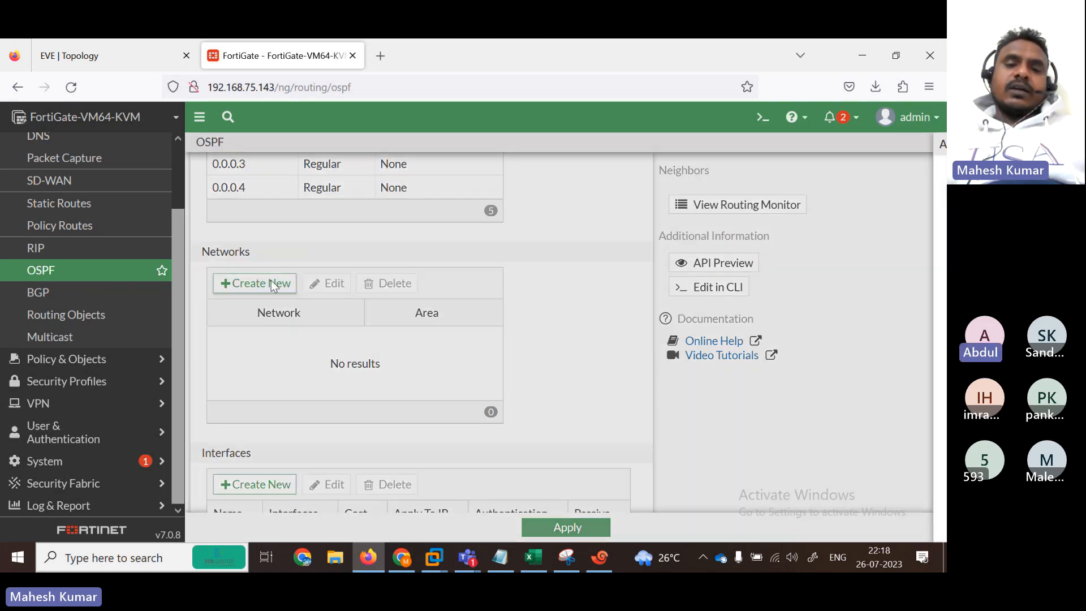
{"action": "left_click", "coordinate": [477, 183]}
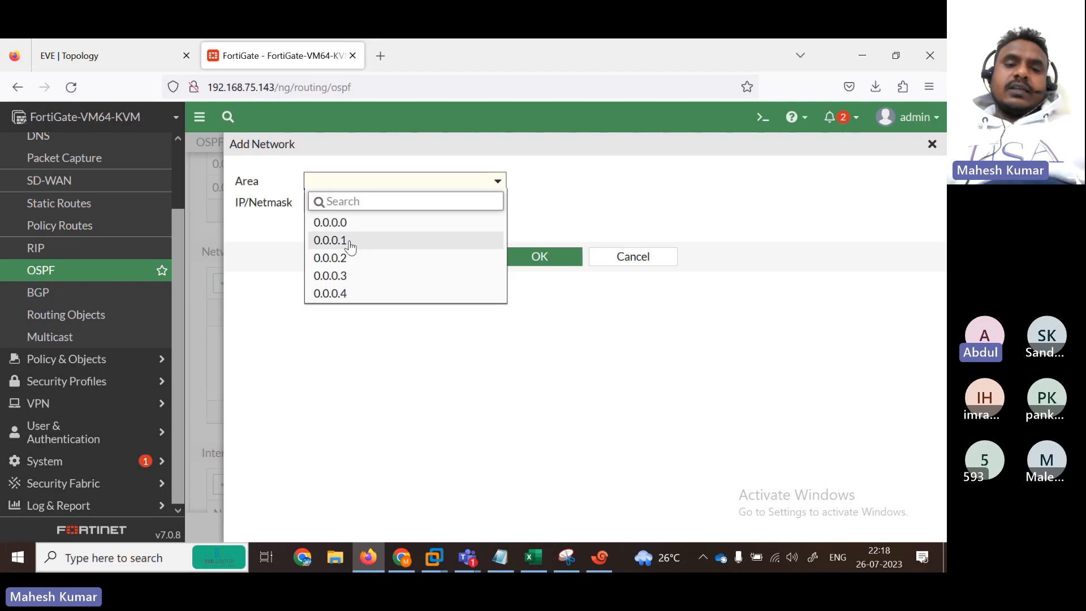
{"action": "left_click", "coordinate": [341, 226]}
{"action": "left_click_drag", "start_coordinate": [469, 204], "coordinate": [143, 177]}
{"action": "left_click", "coordinate": [81, 52]}
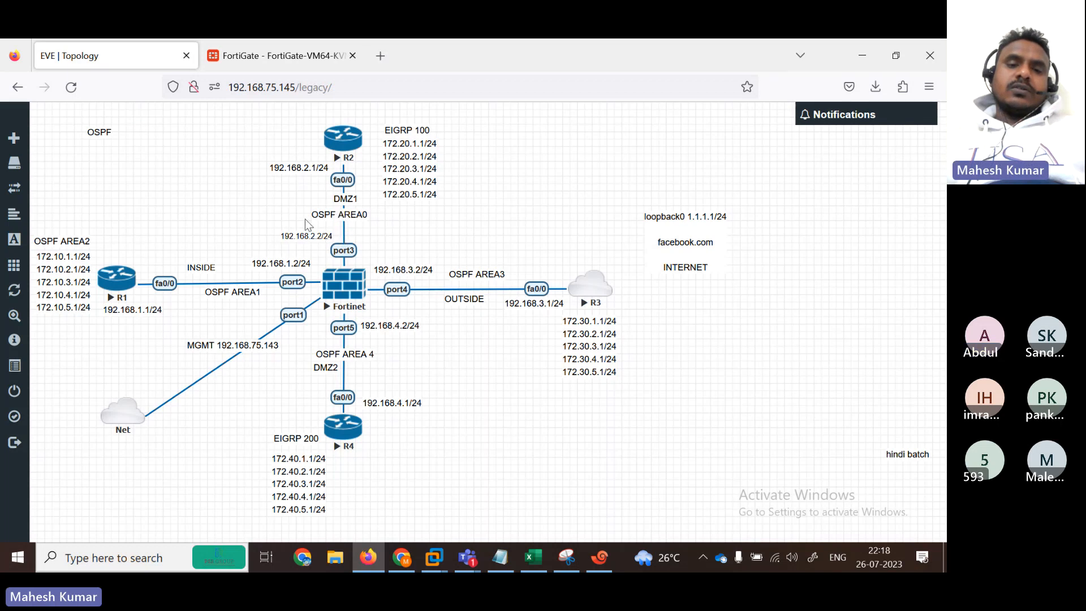
{"action": "left_click", "coordinate": [284, 56]}
{"action": "type", "text": "192.1"}
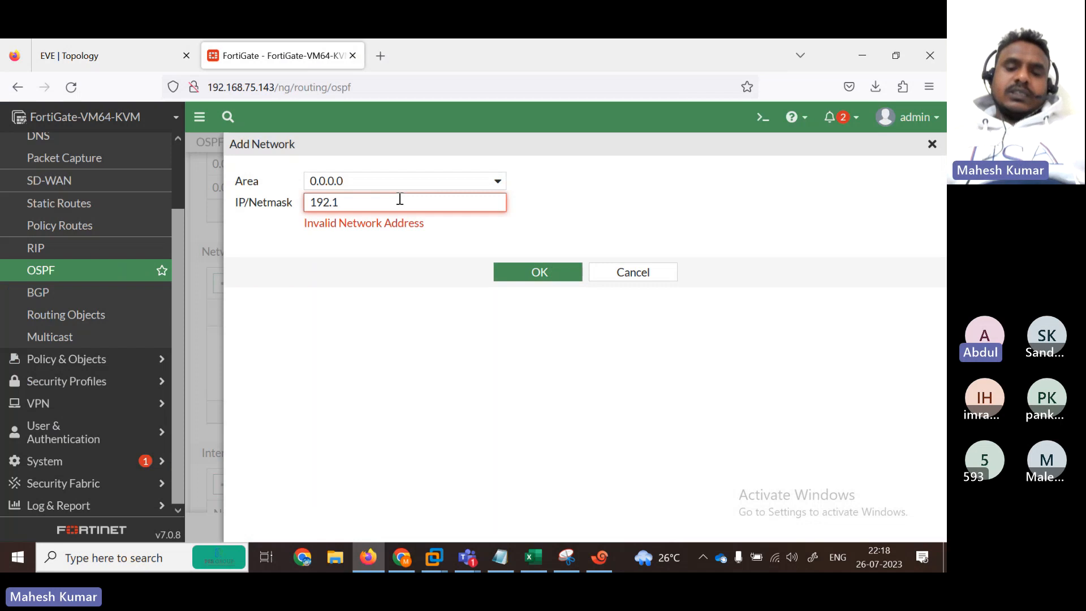
{"action": "type", "text": "68.2.0/24"}
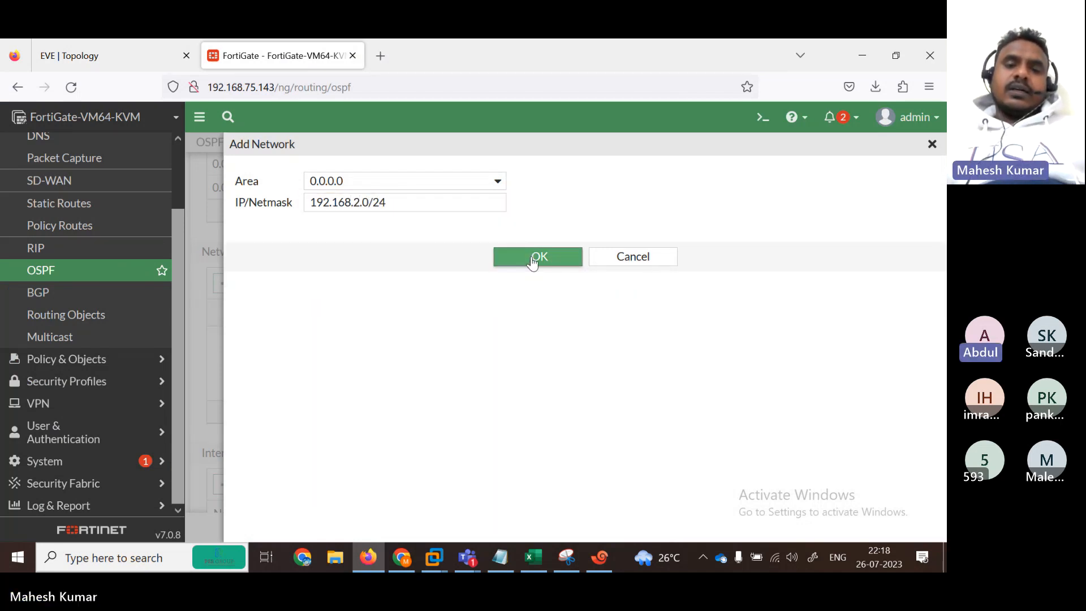
{"action": "left_click", "coordinate": [531, 256]}
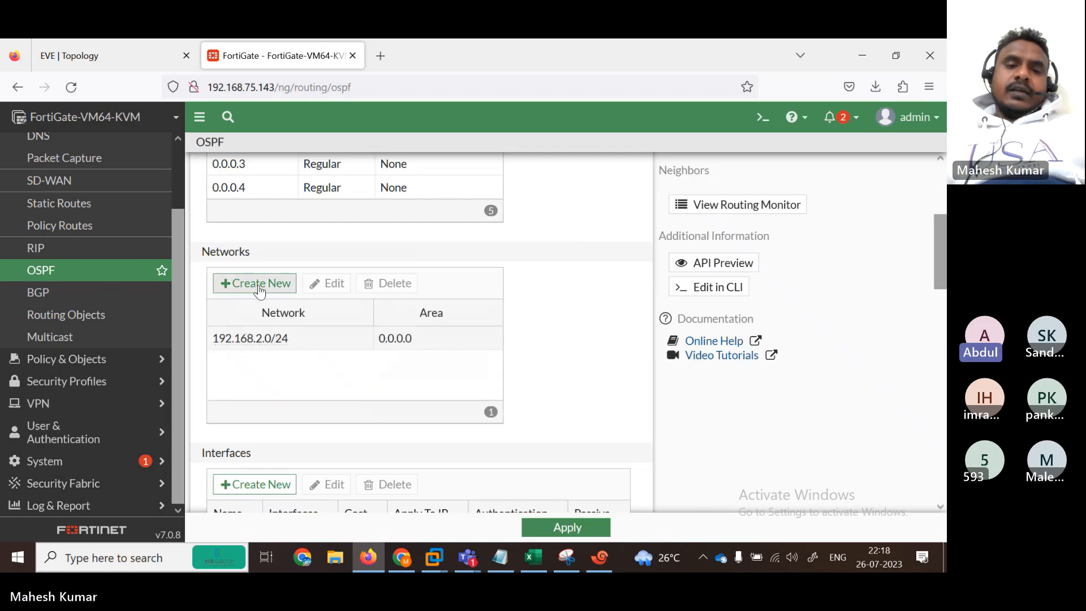
Step: Add OSPF network 192.168.1.0/24 in area 0.0.0.1
{"action": "left_click", "coordinate": [259, 284]}
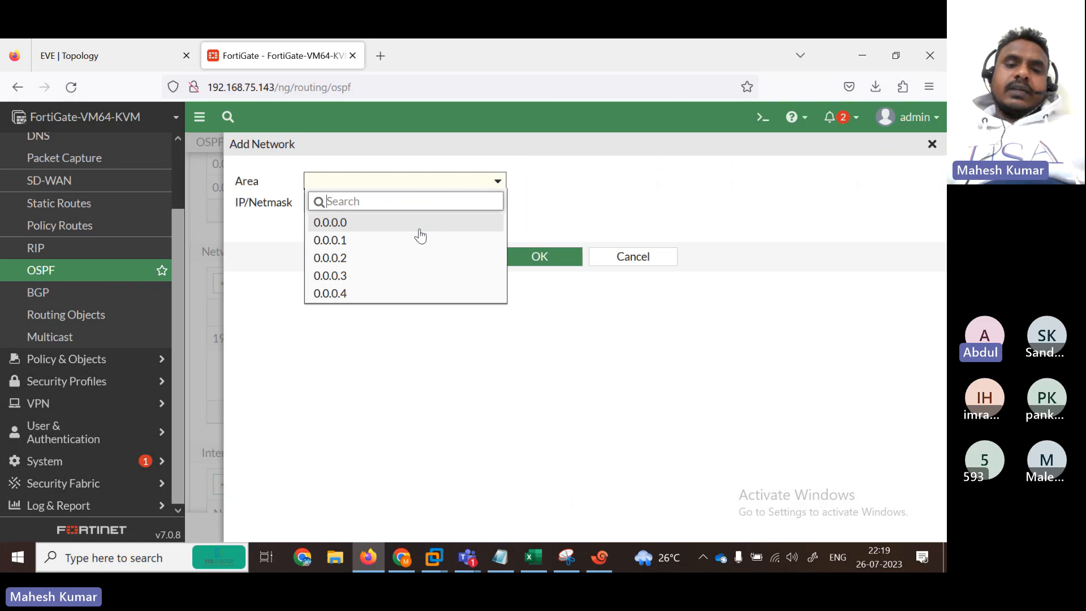
{"action": "left_click", "coordinate": [411, 240]}
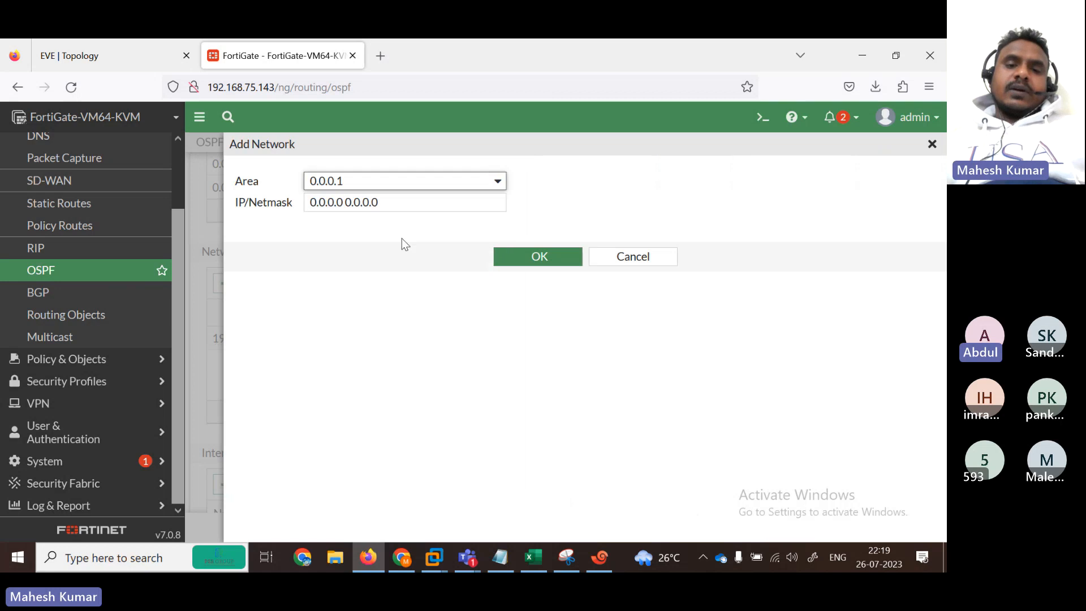
{"action": "left_click_drag", "start_coordinate": [436, 201], "coordinate": [119, 168]}
{"action": "type", "text": "109"}
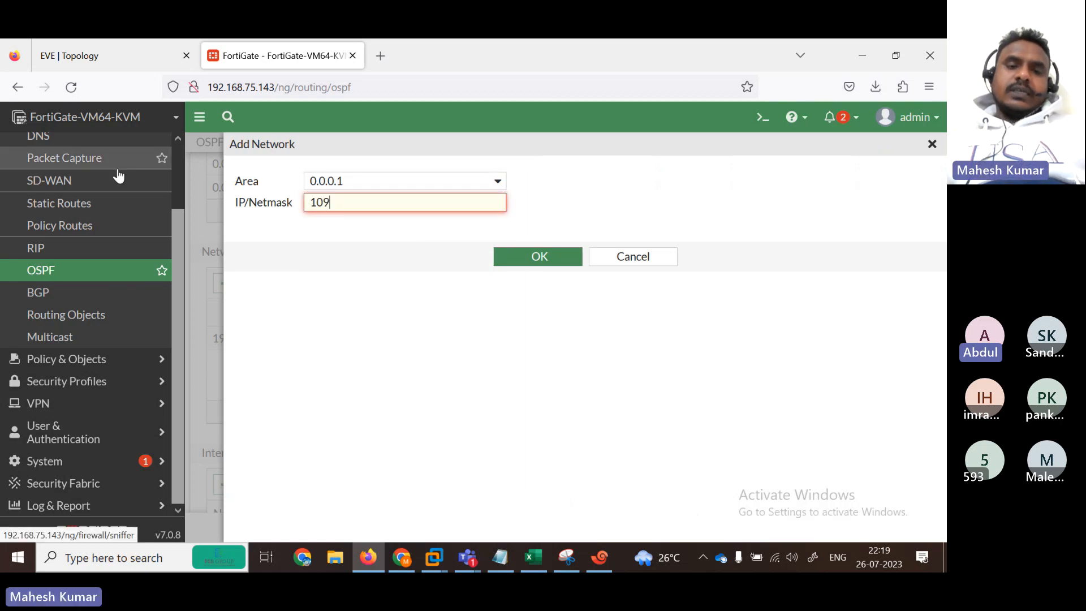
{"action": "type", "text": ".168.1.1"}
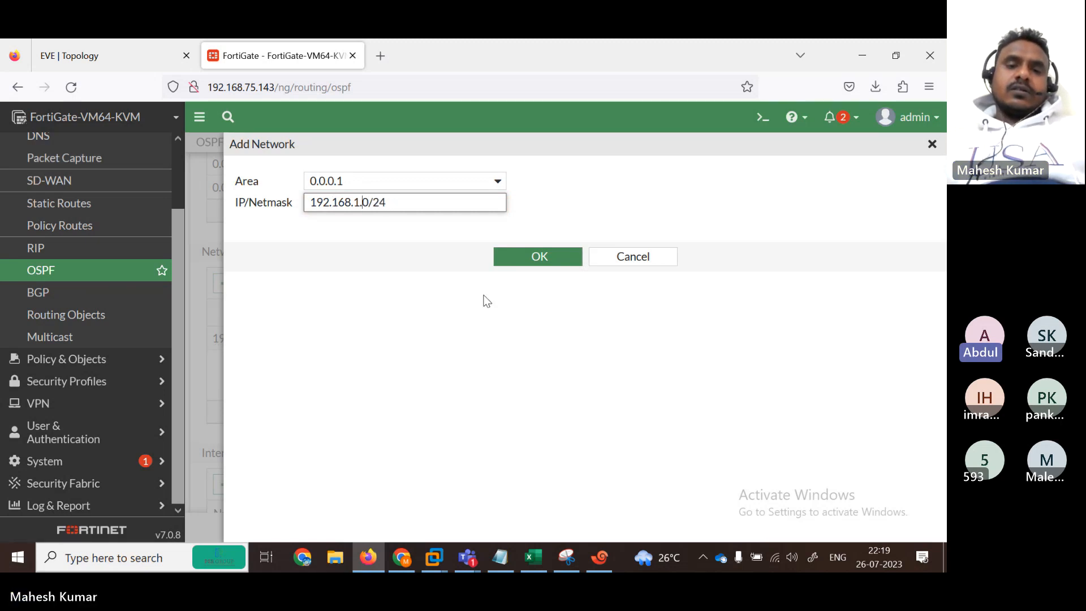
{"action": "left_click", "coordinate": [554, 258]}
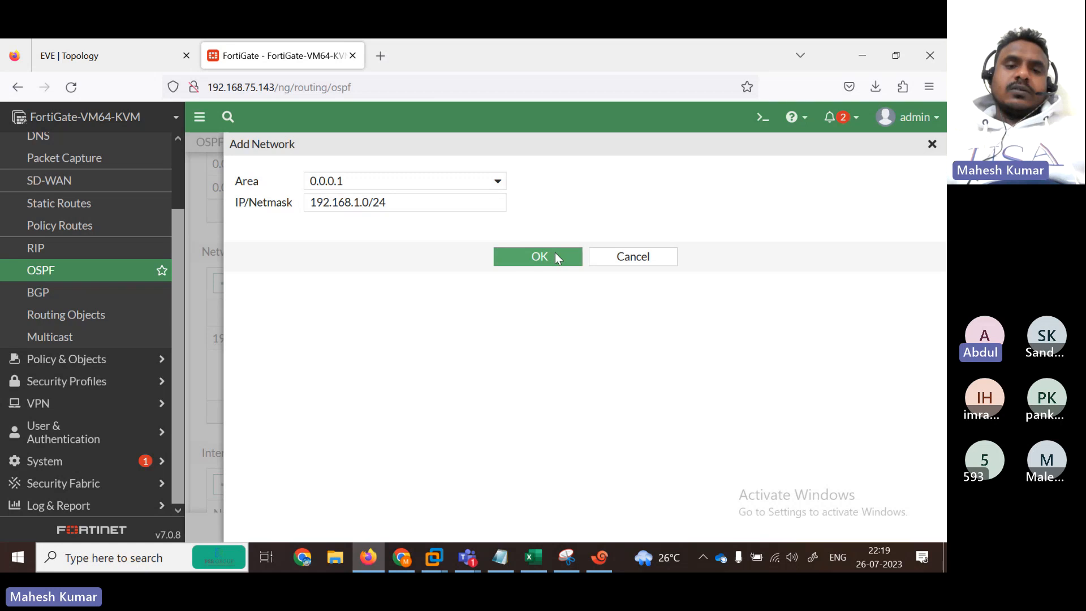
{"action": "left_click", "coordinate": [527, 266]}
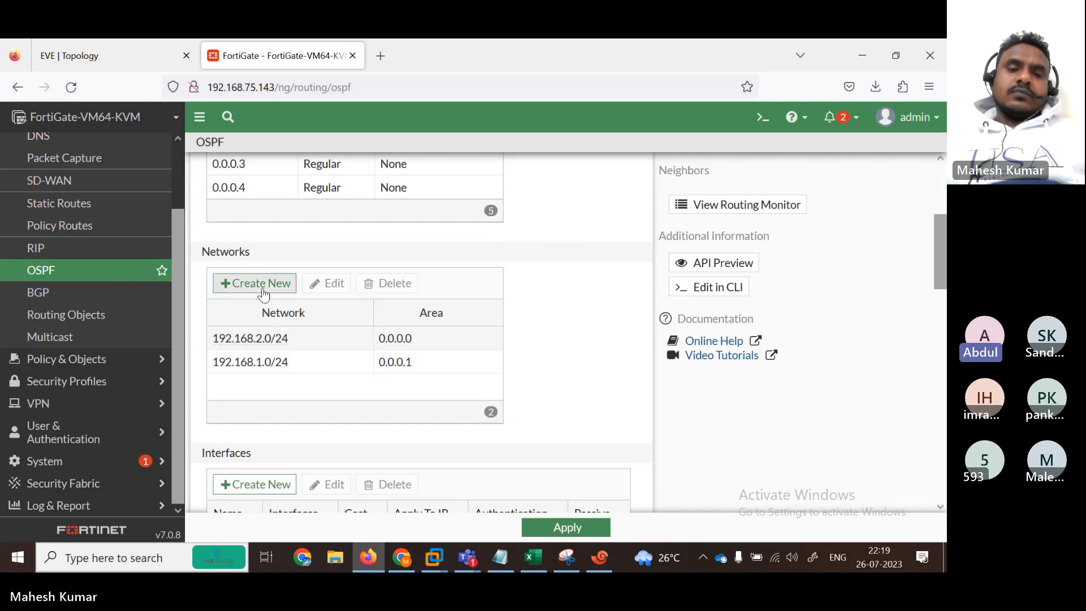
Step: Add OSPF network 172.10.0.0/16 in area 0.0.0.2
{"action": "left_click", "coordinate": [263, 287]}
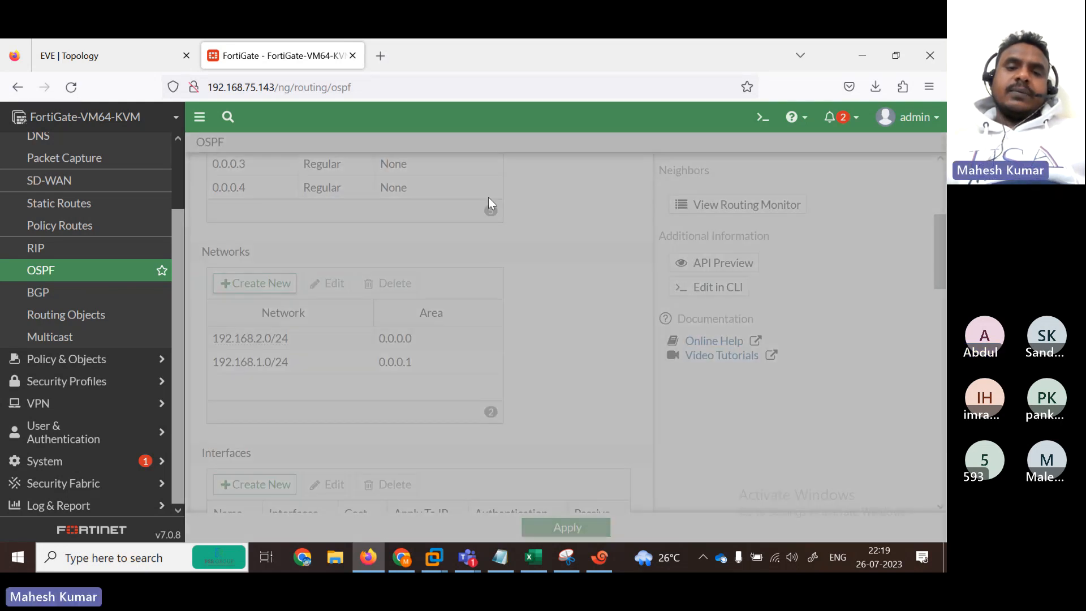
{"action": "left_click", "coordinate": [486, 181]}
{"action": "left_click", "coordinate": [391, 256]}
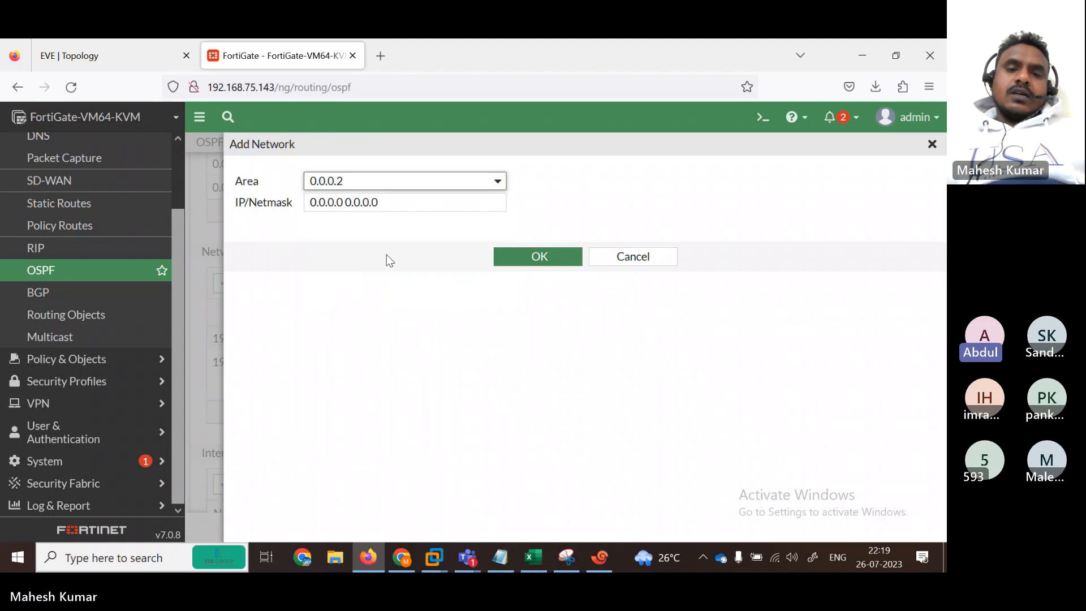
{"action": "left_click", "coordinate": [398, 203]}
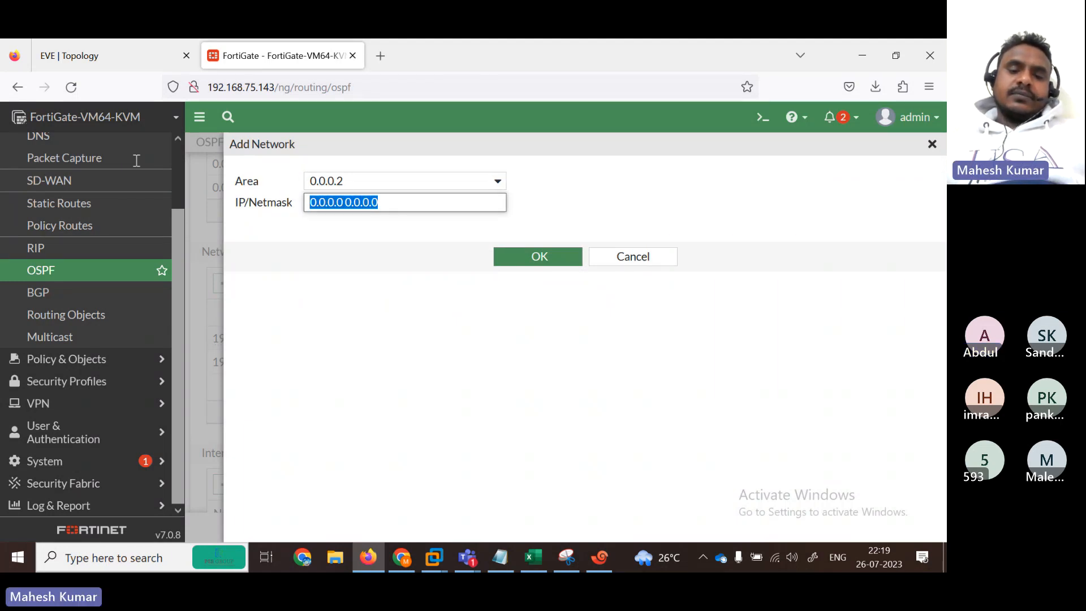
{"action": "type", "text": "192."}
{"action": "key", "text": "BackSpace"}
{"action": "key", "text": "BackSpace"}
{"action": "key", "text": "BackSpace"}
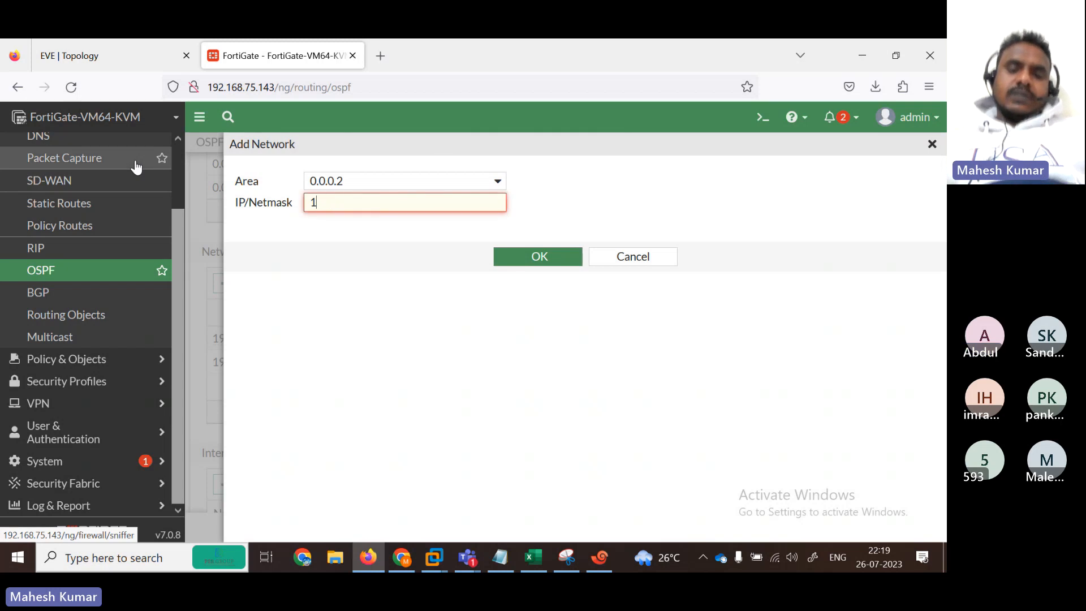
{"action": "type", "text": "72,"}
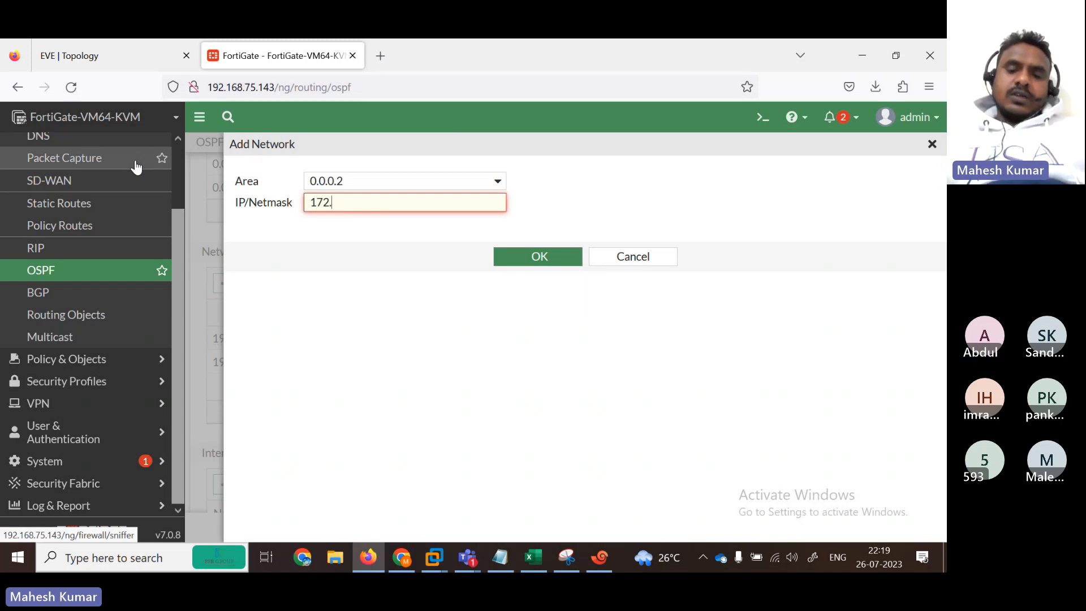
{"action": "type", "text": "0."}
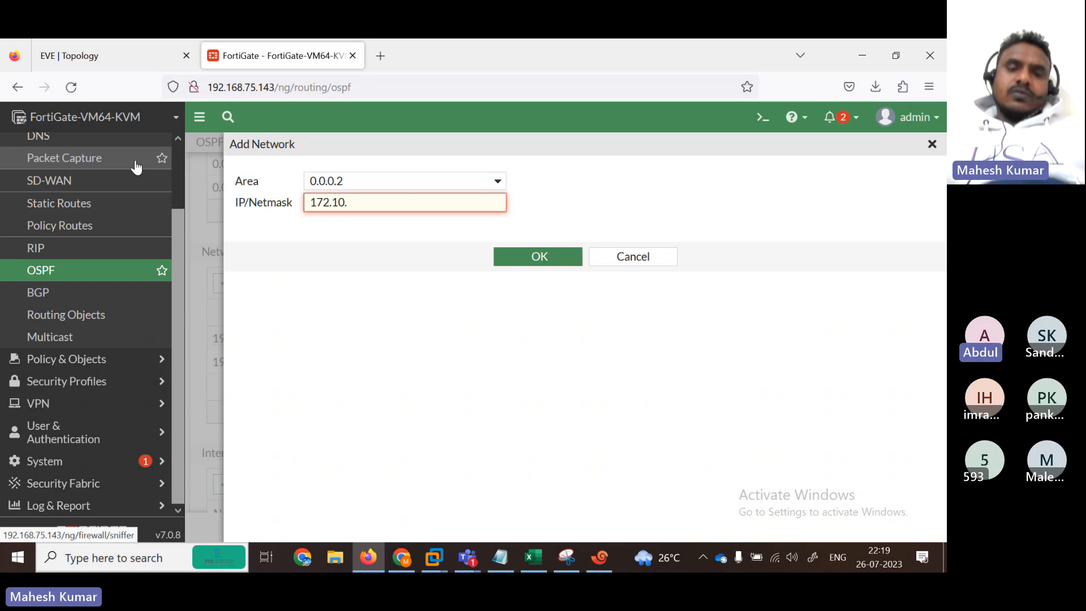
{"action": "type", "text": "0/16"}
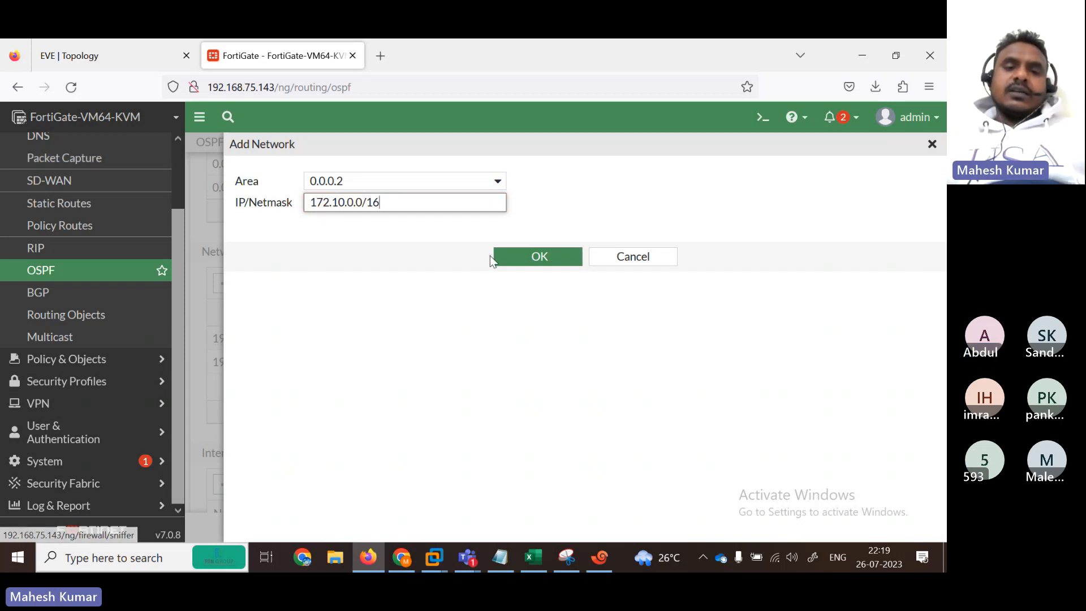
{"action": "left_click", "coordinate": [538, 257]}
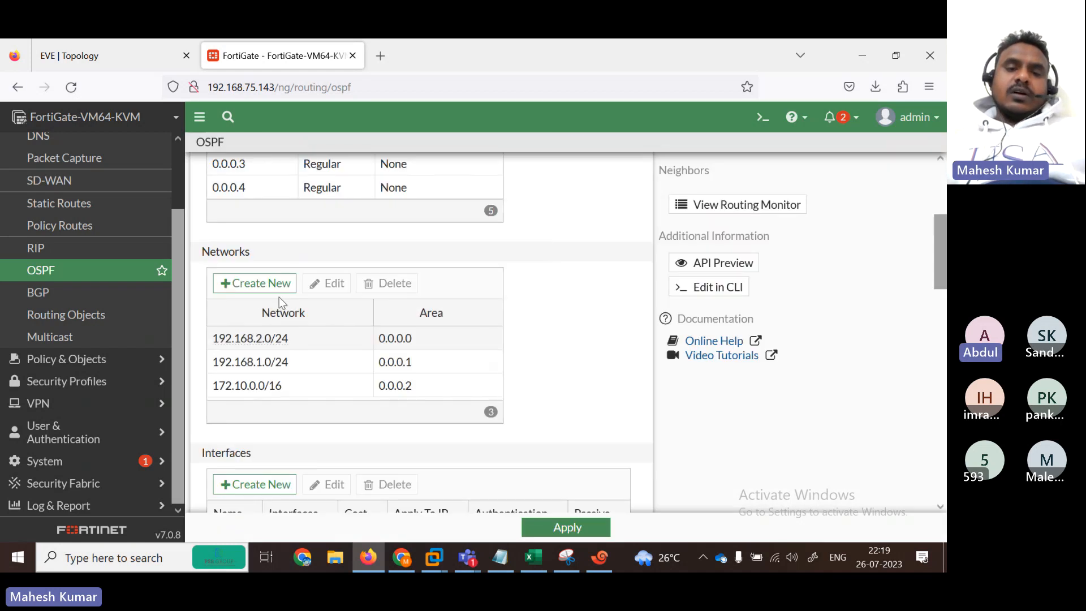
{"action": "left_click", "coordinate": [248, 283]}
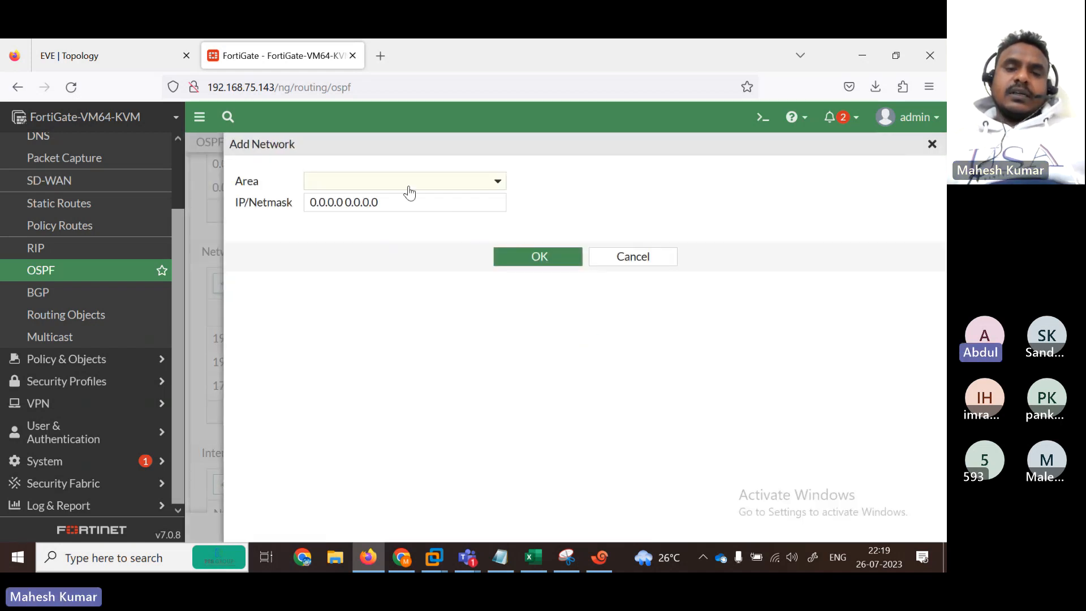
{"action": "left_click", "coordinate": [407, 182]}
{"action": "left_click", "coordinate": [402, 294]}
{"action": "left_click", "coordinate": [460, 210]}
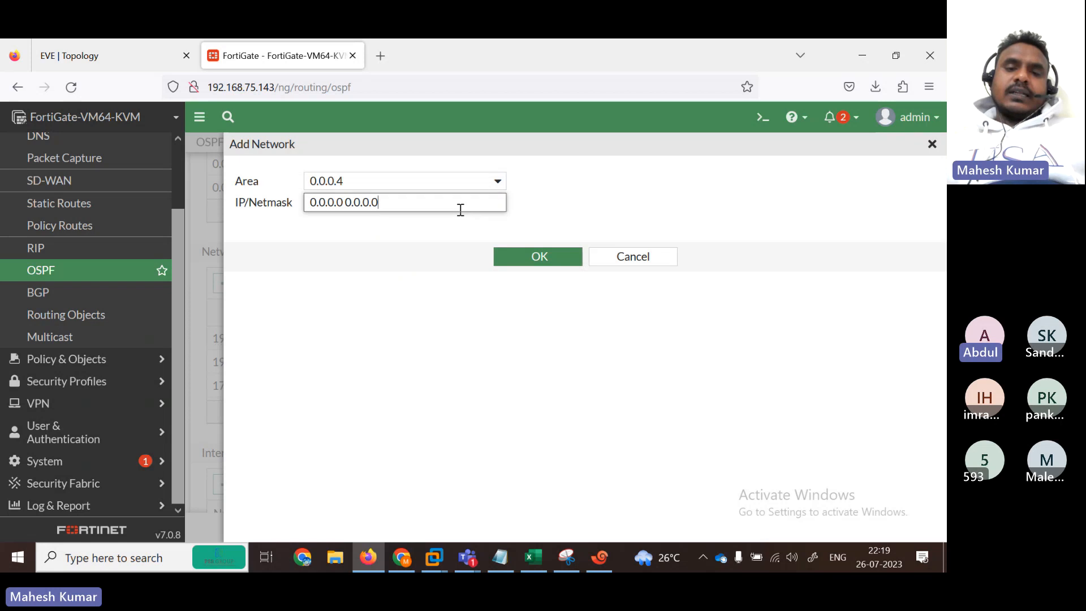
{"action": "key", "text": "ctrl+a"}
{"action": "type", "text": "`"}
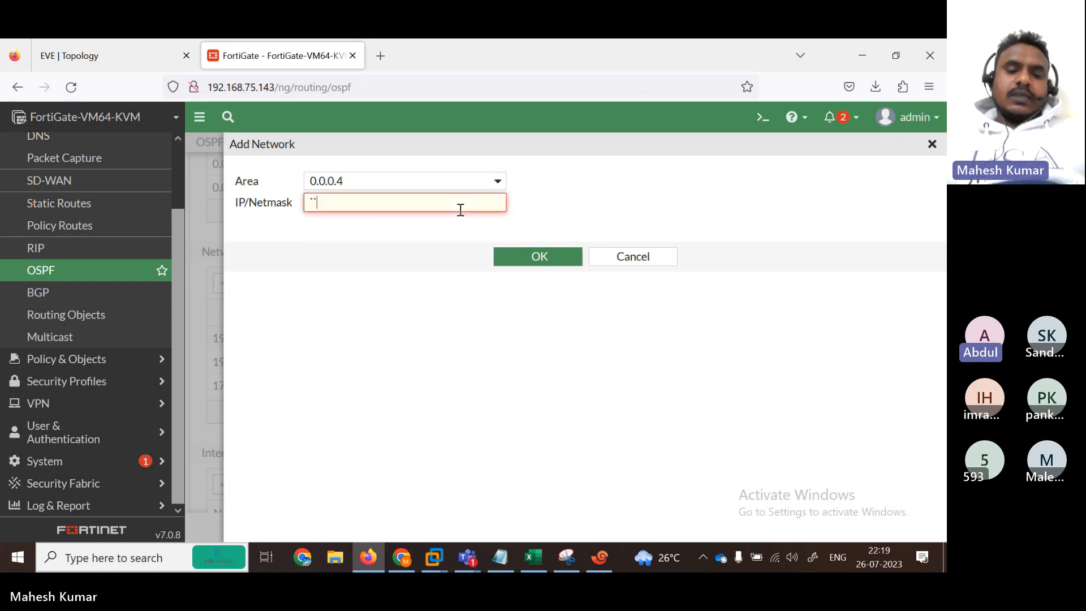
{"action": "left_click", "coordinate": [500, 194]}
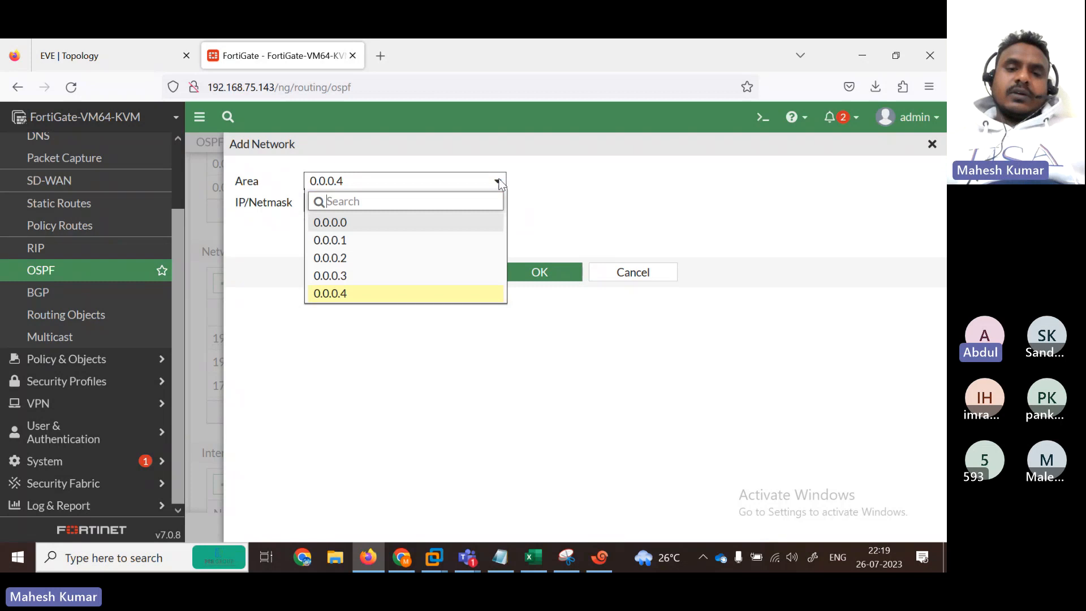
{"action": "left_click", "coordinate": [631, 273]}
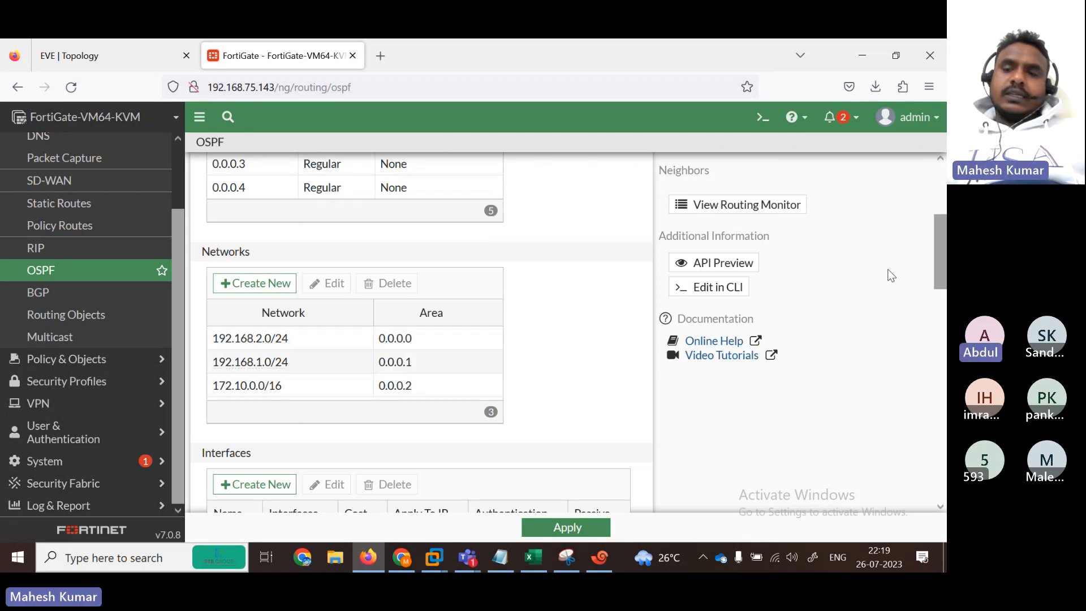
{"action": "mouse_move", "coordinate": [944, 253]}
{"action": "left_mouse_down"}
{"action": "mouse_move", "coordinate": [945, 289]}
{"action": "mouse_move", "coordinate": [943, 271]}
{"action": "left_mouse_up"}
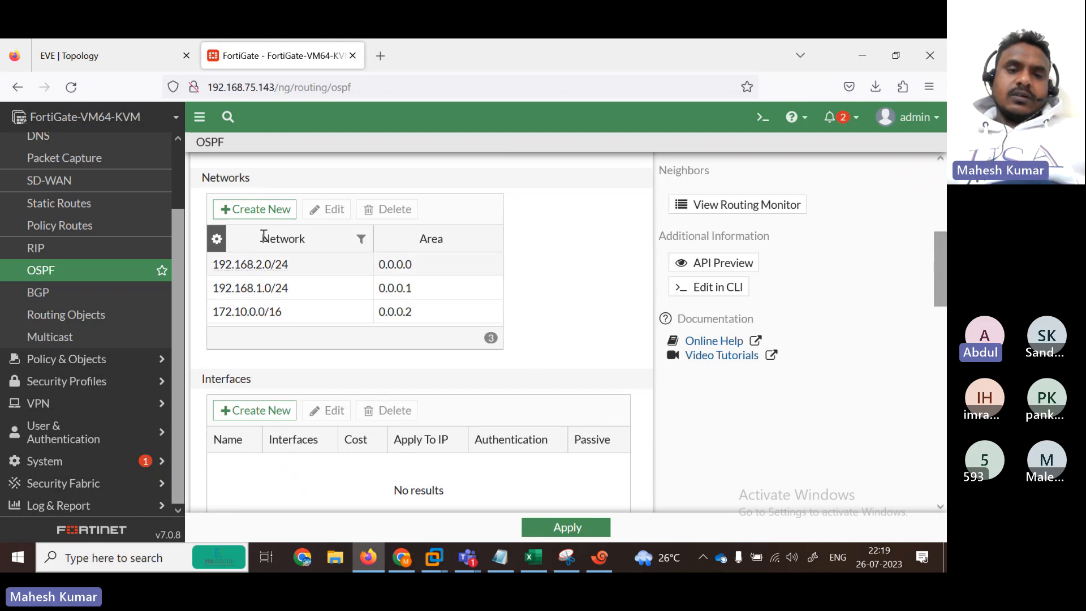
Step: Delete the 172.10.0.0/16 network entry, then open and cancel a new network form
{"action": "left_click", "coordinate": [266, 315]}
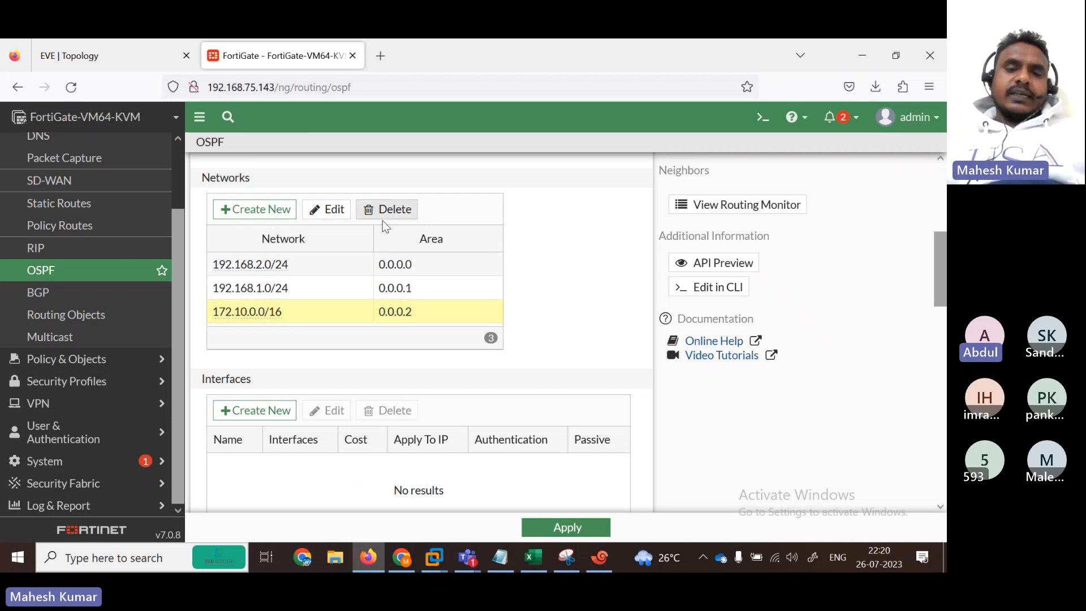
{"action": "left_click", "coordinate": [383, 209]}
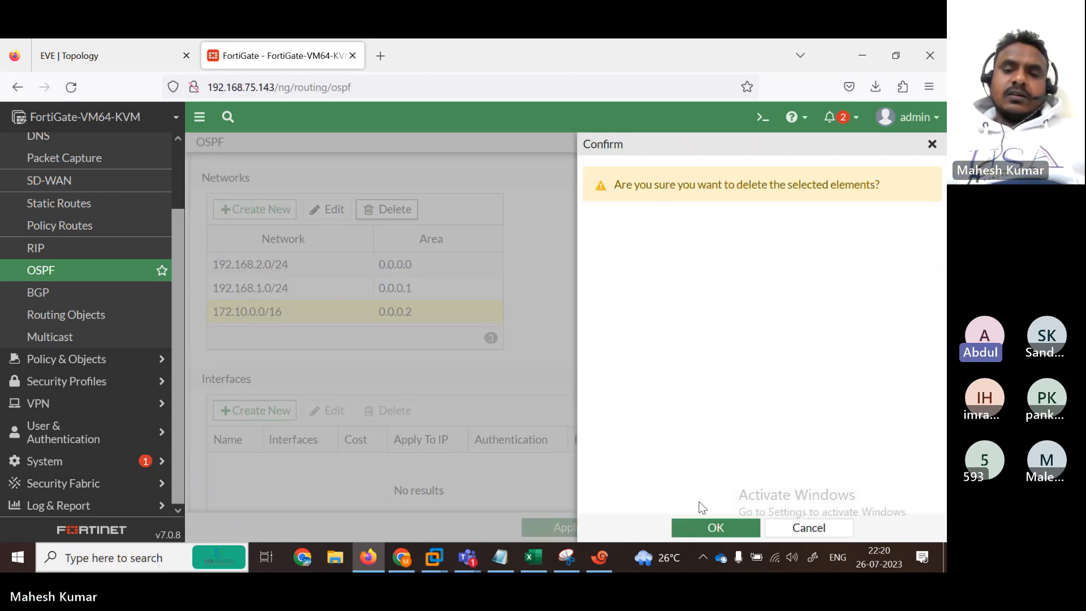
{"action": "left_click", "coordinate": [703, 527]}
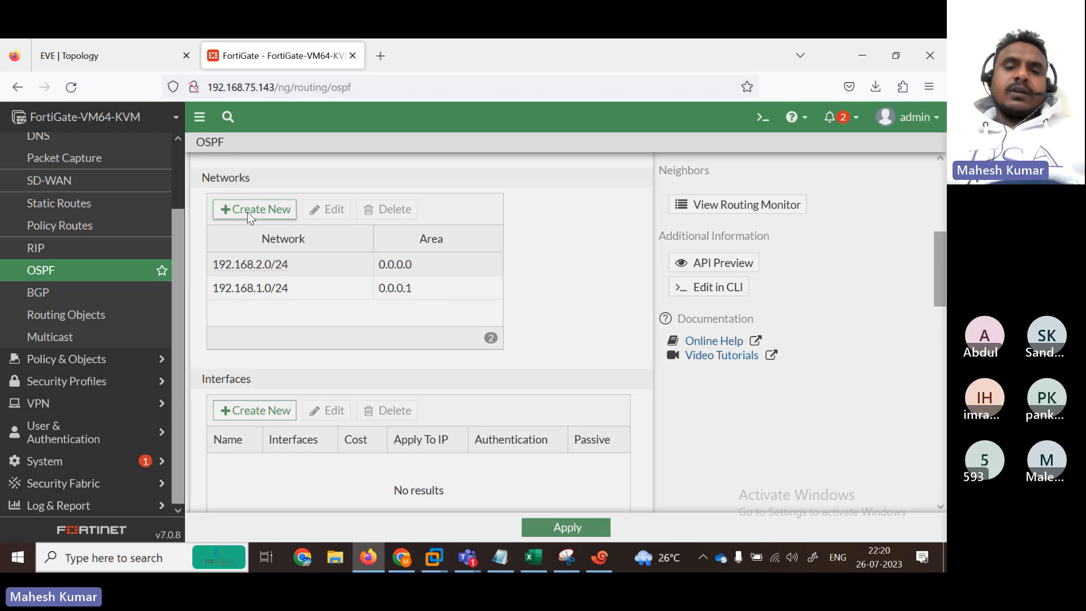
{"action": "left_click", "coordinate": [247, 210]}
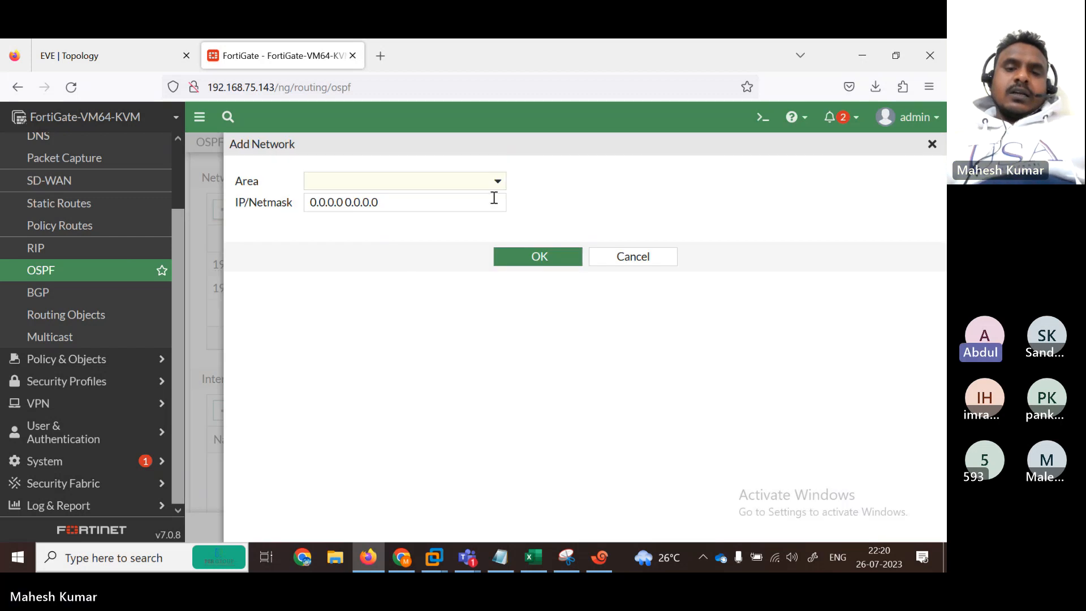
{"action": "left_click", "coordinate": [621, 272]}
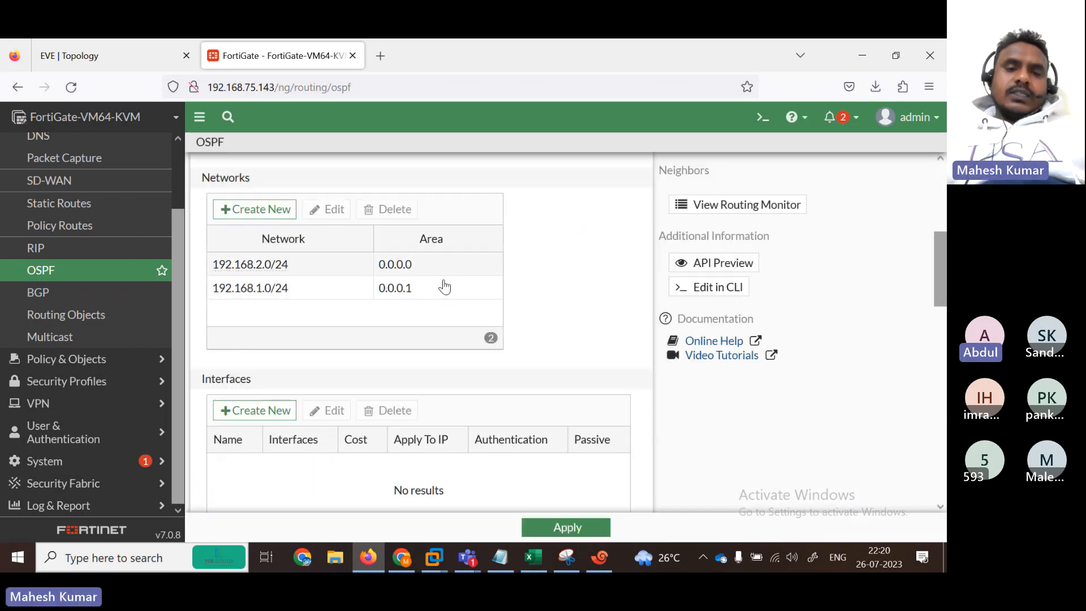
Step: Add OSPF network 192.168.3.0/24 in area 0.0.0.3
{"action": "left_click", "coordinate": [284, 212]}
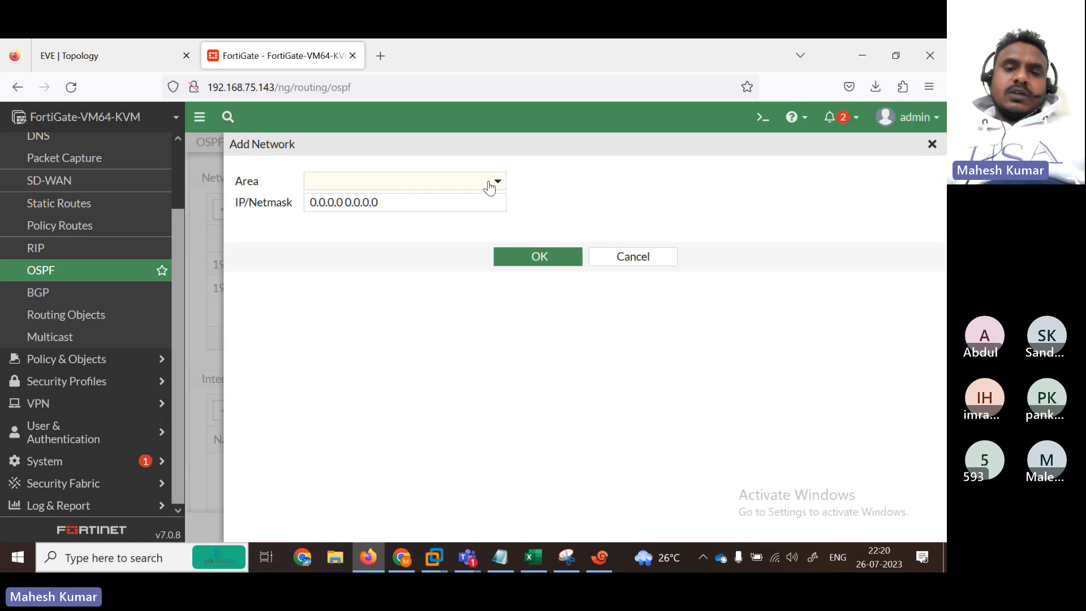
{"action": "left_click", "coordinate": [486, 185]}
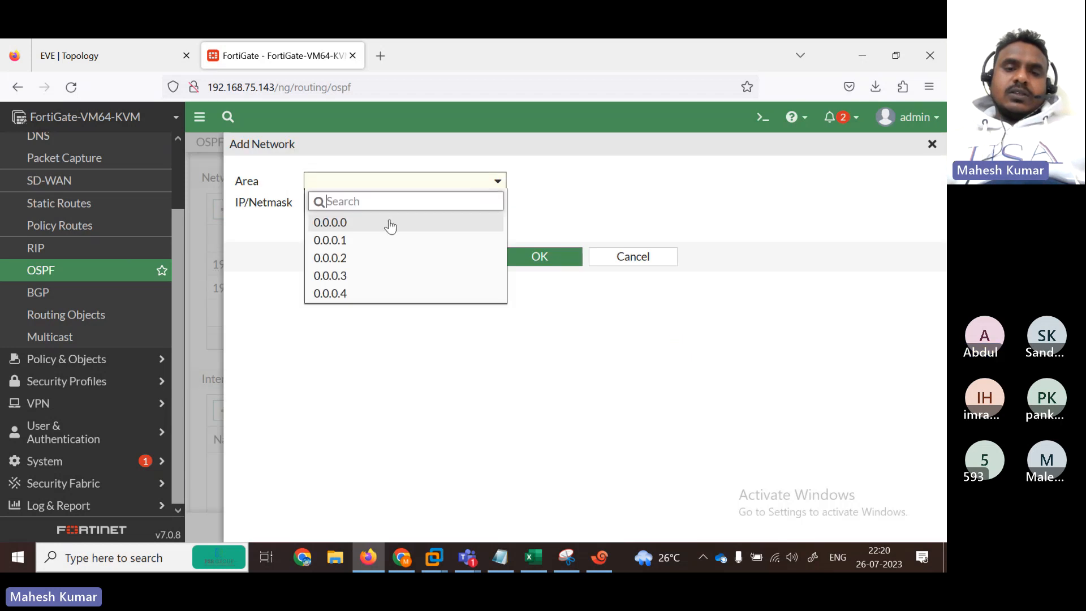
{"action": "left_click", "coordinate": [373, 258]}
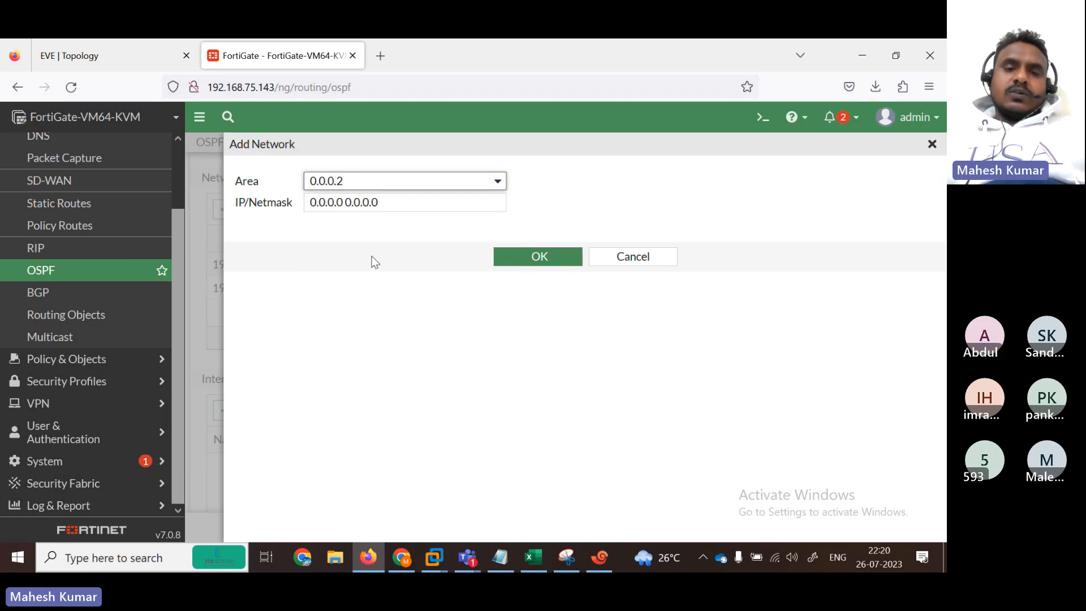
{"action": "left_click", "coordinate": [396, 203]}
{"action": "key", "text": "ctrl+a"}
{"action": "left_click", "coordinate": [102, 47]}
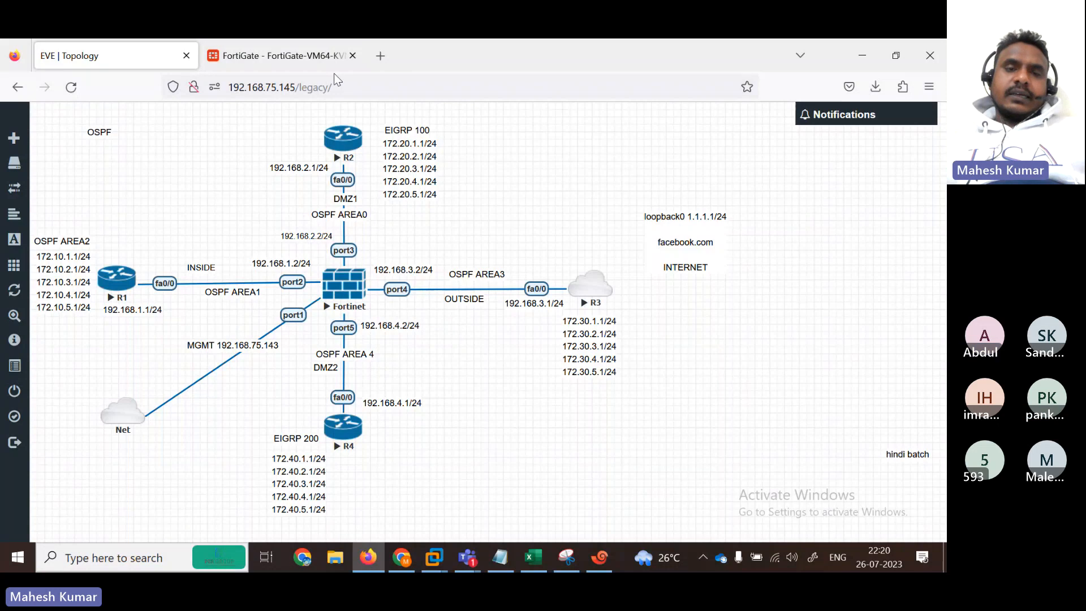
{"action": "left_click", "coordinate": [331, 46]}
{"action": "left_click", "coordinate": [494, 184]}
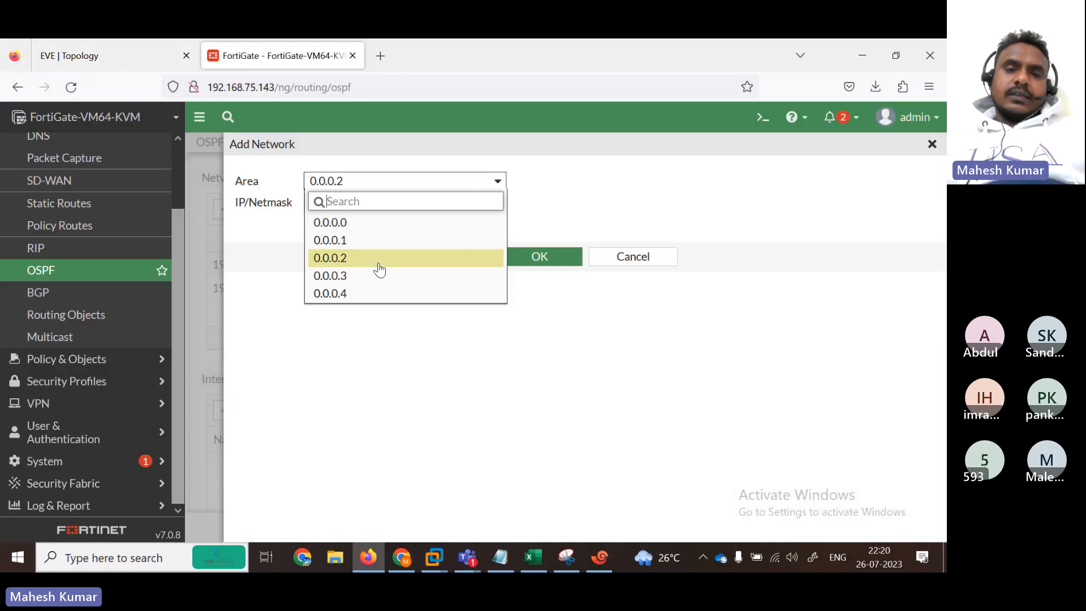
{"action": "left_click", "coordinate": [376, 275]}
{"action": "left_click", "coordinate": [394, 204]}
{"action": "key", "text": "ctrl+a"}
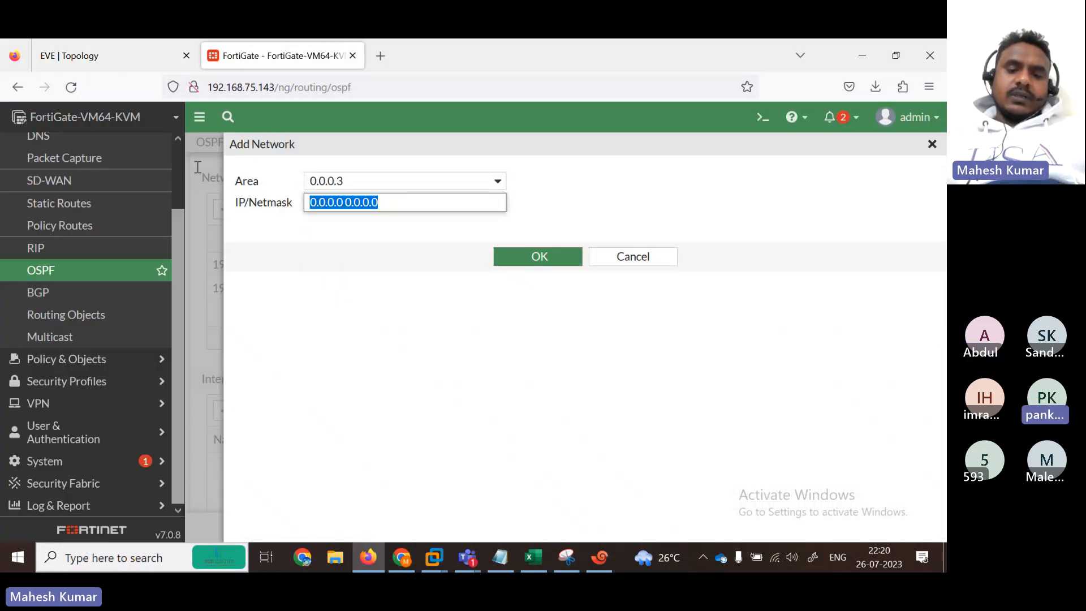
{"action": "type", "text": "192.168.3.0/2"}
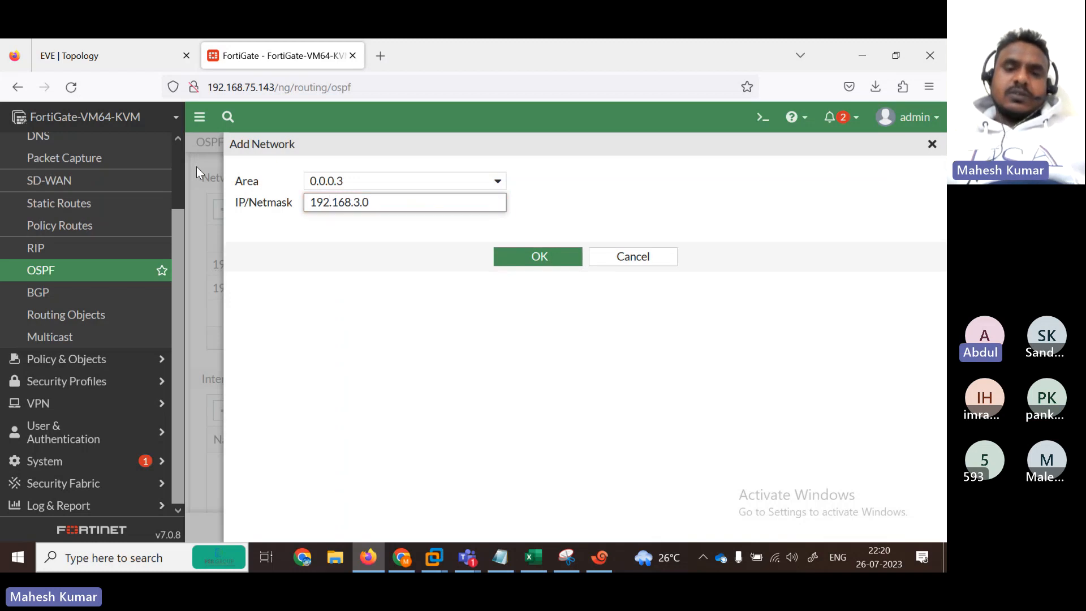
{"action": "type", "text": "4"}
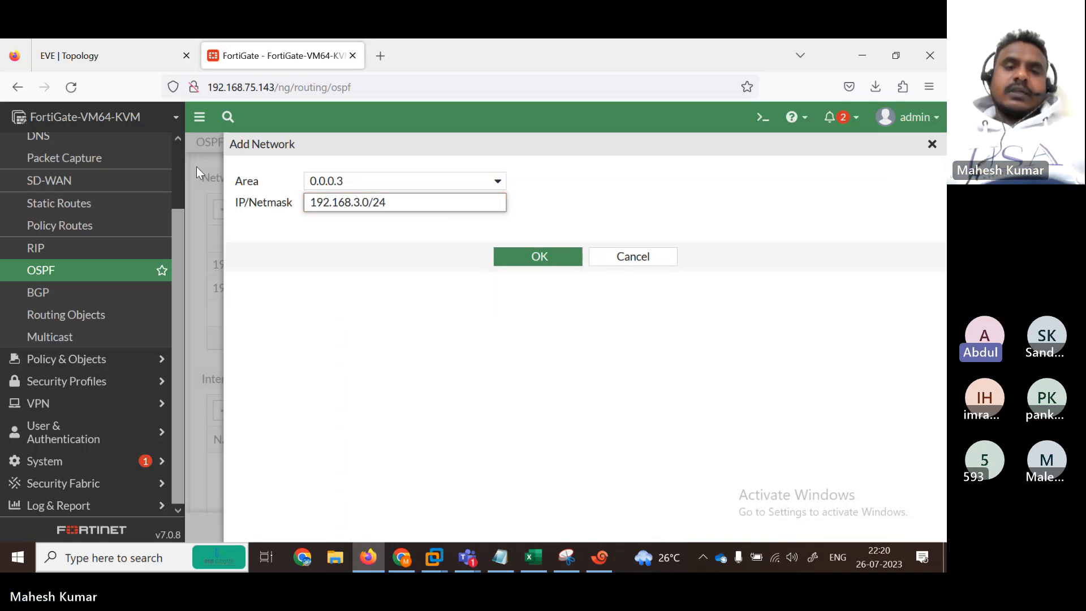
{"action": "left_click_drag", "start_coordinate": [434, 196], "coordinate": [134, 166]}
{"action": "key", "text": "ctrl+c"}
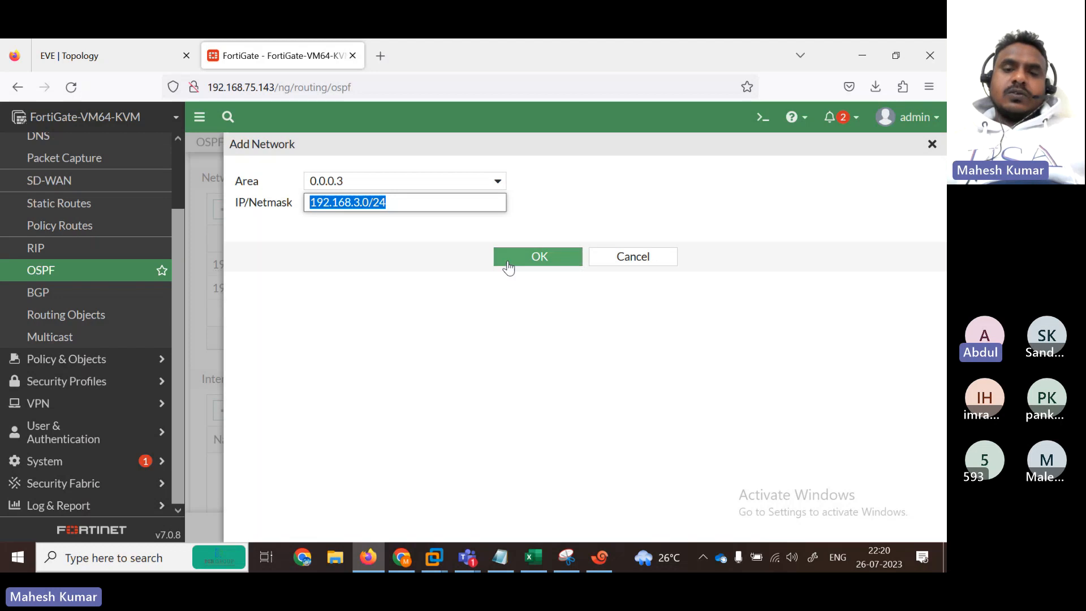
{"action": "left_click", "coordinate": [520, 266]}
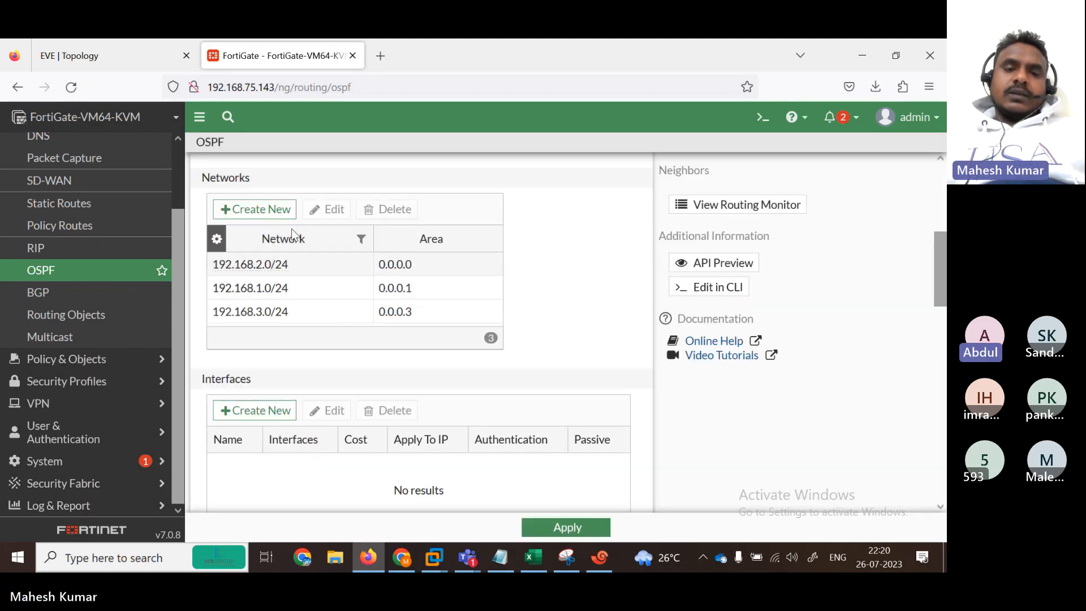
Step: Add OSPF network 192.168.4.0/24 in area 0.0.0.4
{"action": "left_click", "coordinate": [255, 209]}
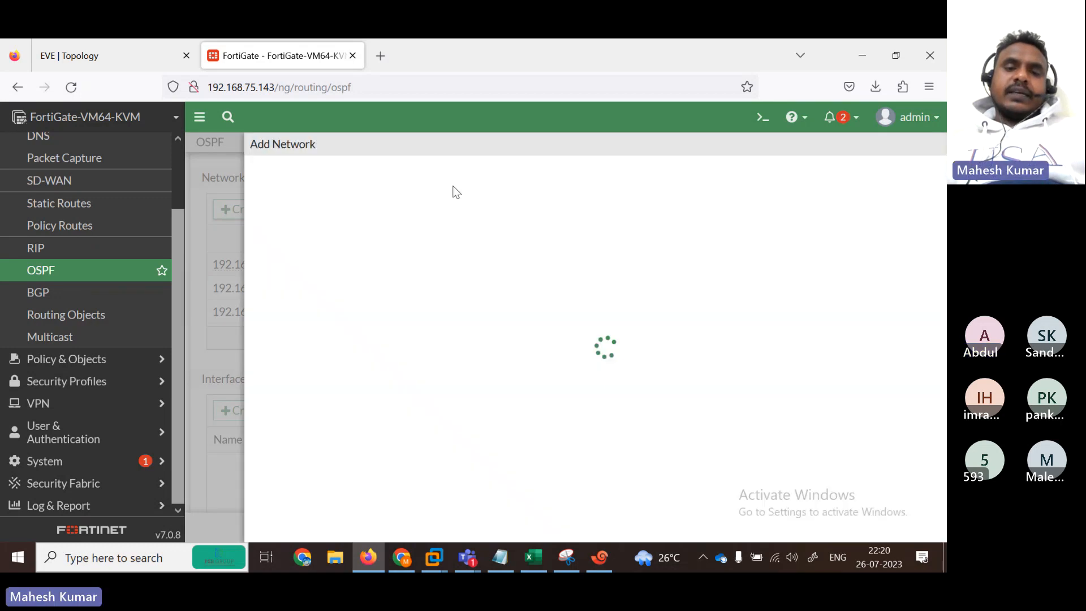
{"action": "left_click", "coordinate": [456, 182]}
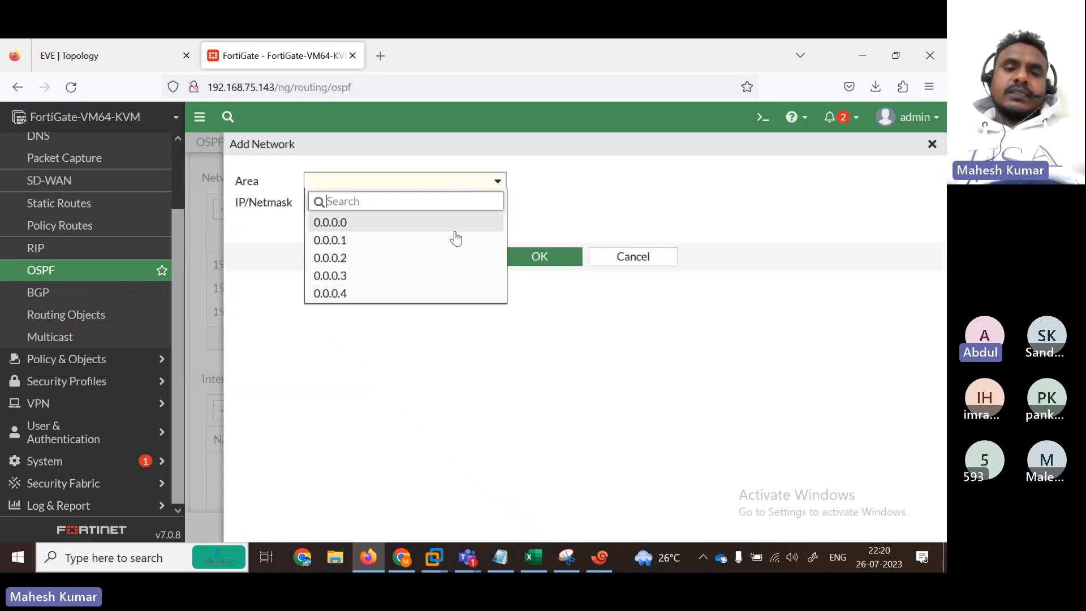
{"action": "left_click", "coordinate": [397, 293]}
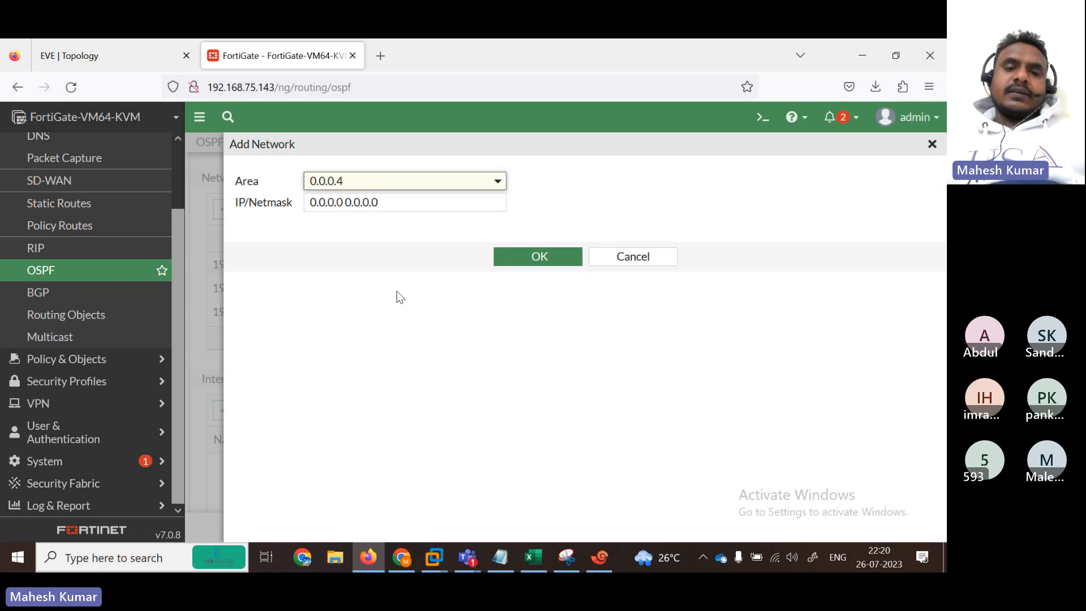
{"action": "triple_click", "coordinate": [385, 204]}
{"action": "key", "text": "ctrl+v"}
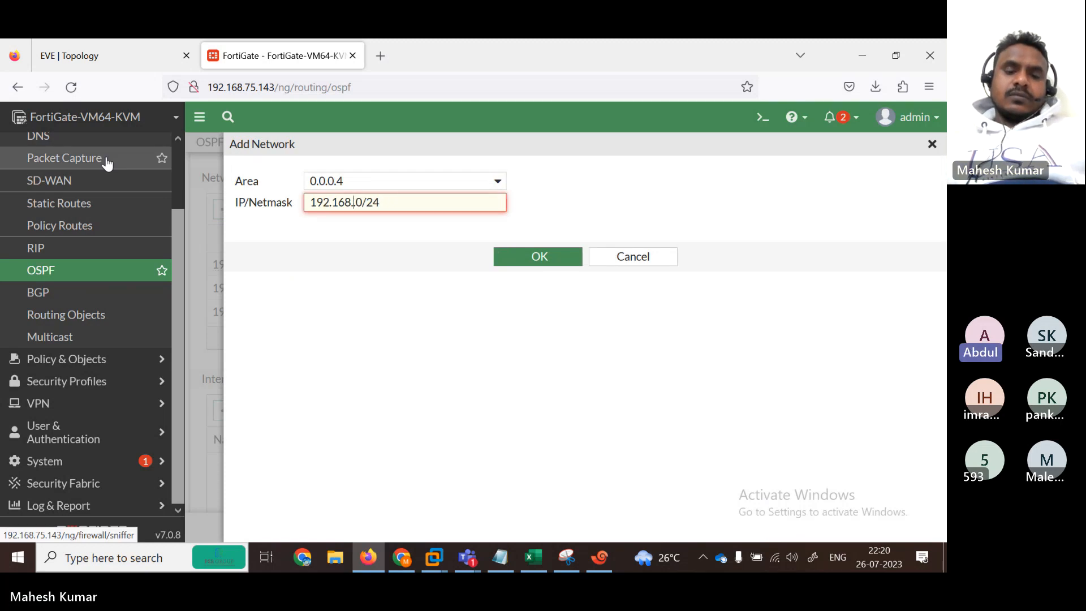
{"action": "type", "text": "4."}
{"action": "left_click", "coordinate": [540, 261]}
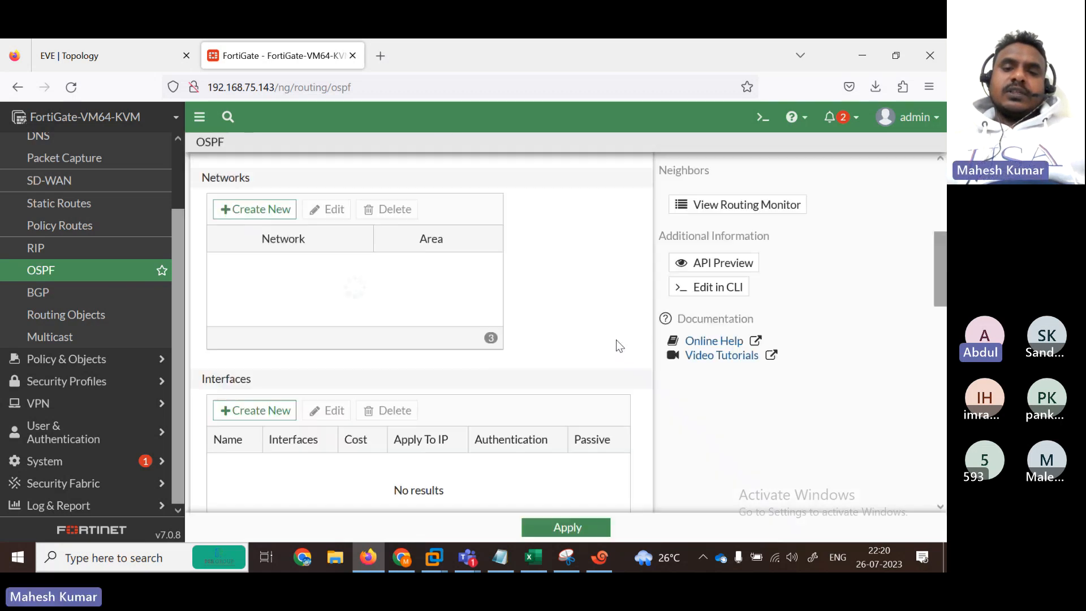
Step: Apply the OSPF settings so both new networks are saved
{"action": "scroll", "coordinate": [619, 346], "scroll_direction": "down", "scroll_amount": 5}
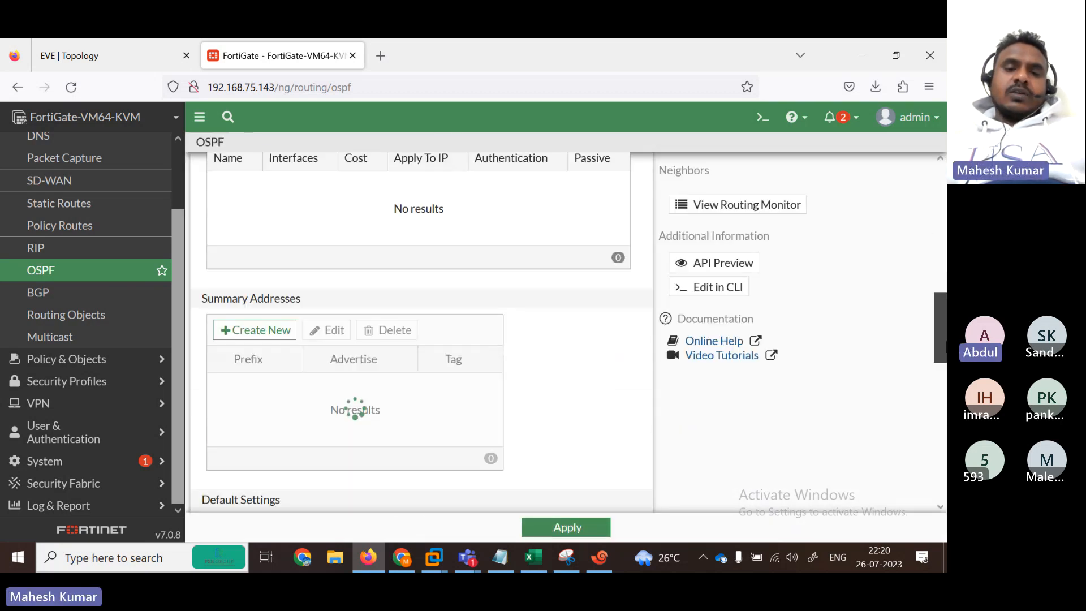
{"action": "scroll", "coordinate": [620, 345], "scroll_direction": "down", "scroll_amount": 5}
{"action": "left_click", "coordinate": [574, 527]}
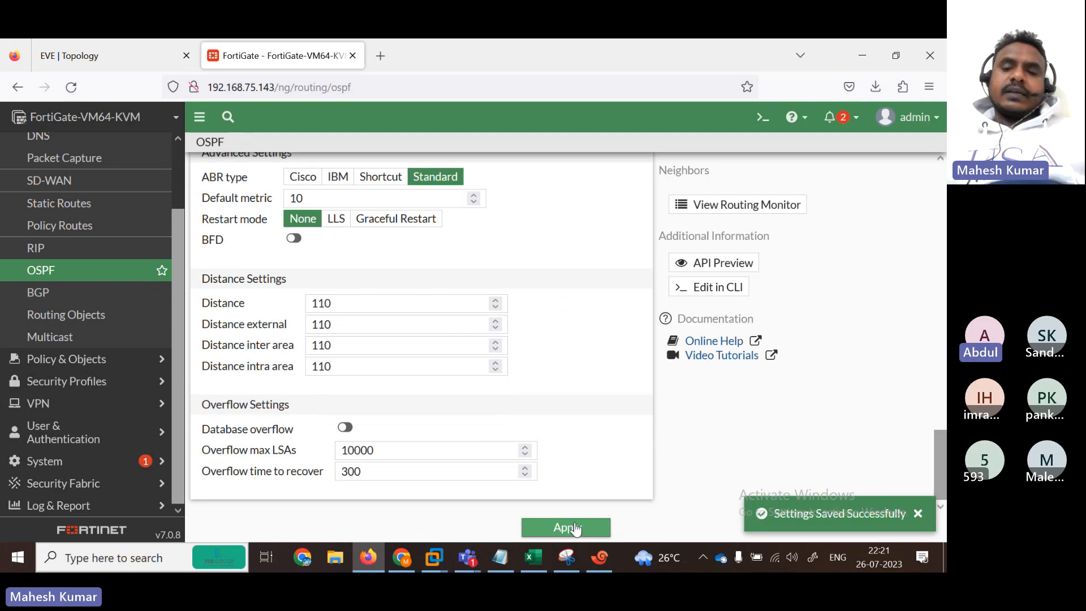
{"action": "left_click_drag", "start_coordinate": [938, 484], "coordinate": [934, 170]}
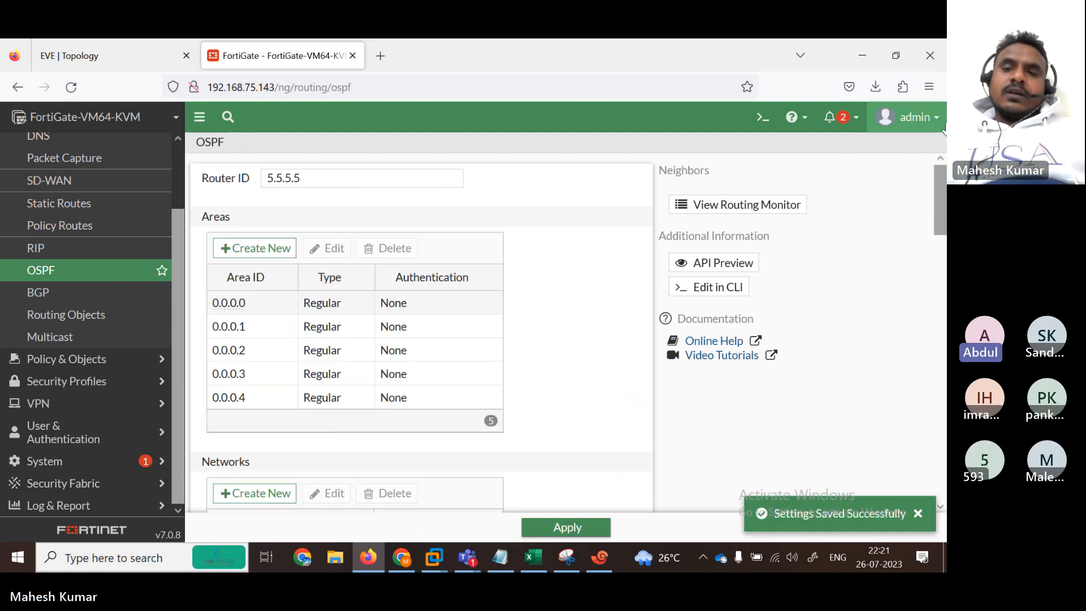
{"action": "left_click", "coordinate": [762, 118]}
{"action": "type", "text": "g"}
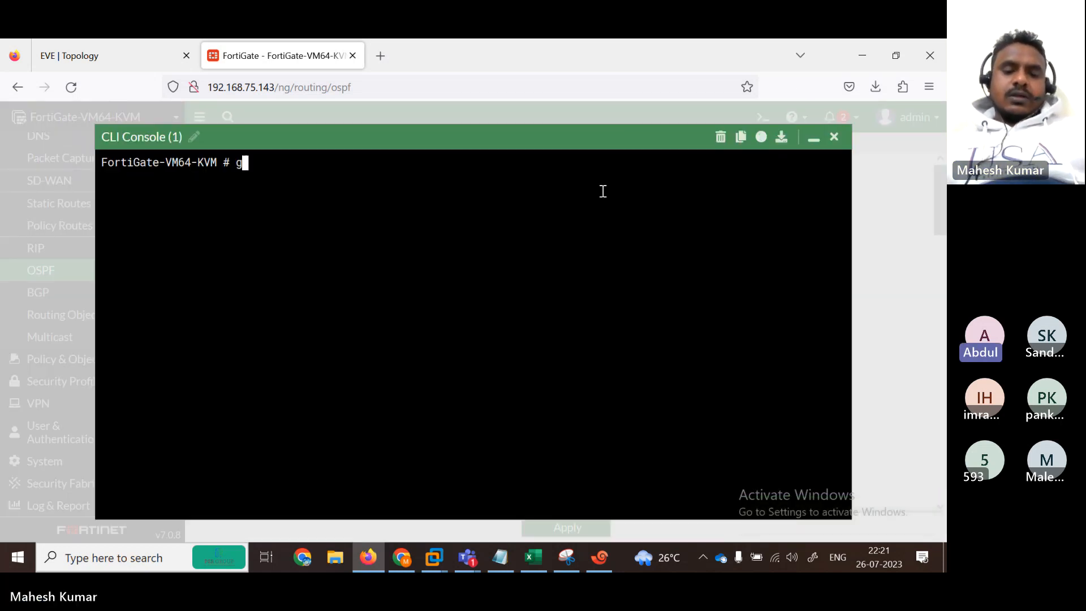
{"action": "type", "text": "et router i"}
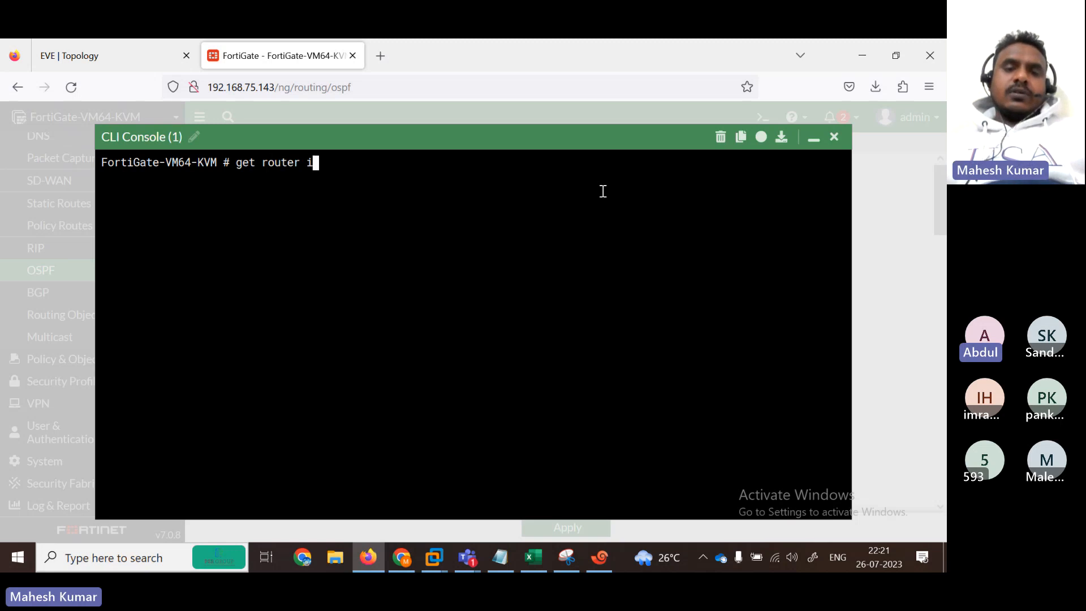
{"action": "type", "text": "nfo routing-table all"}
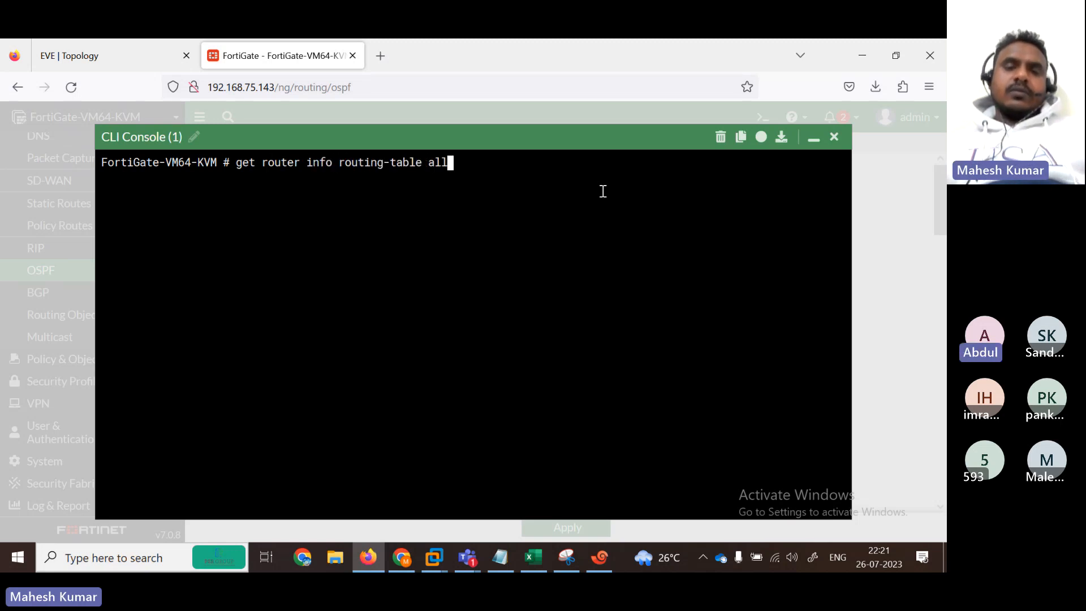
{"action": "key", "text": "Return"}
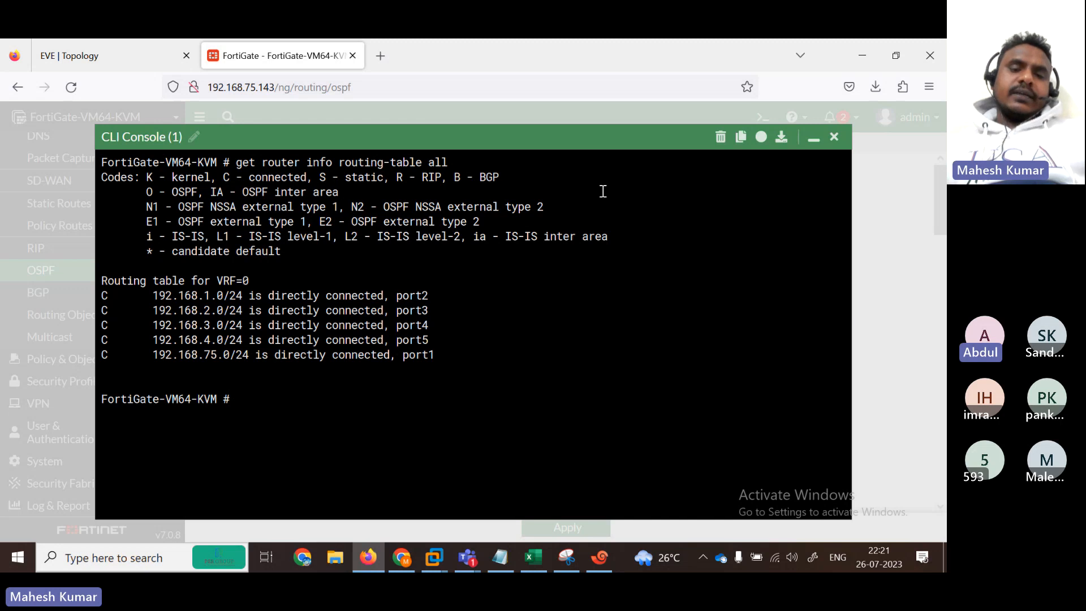
{"action": "key", "text": "Up"}
{"action": "key", "text": "BackSpace"}
{"action": "key", "text": "BackSpace"}
{"action": "key", "text": "BackSpace"}
{"action": "type", "text": "os"}
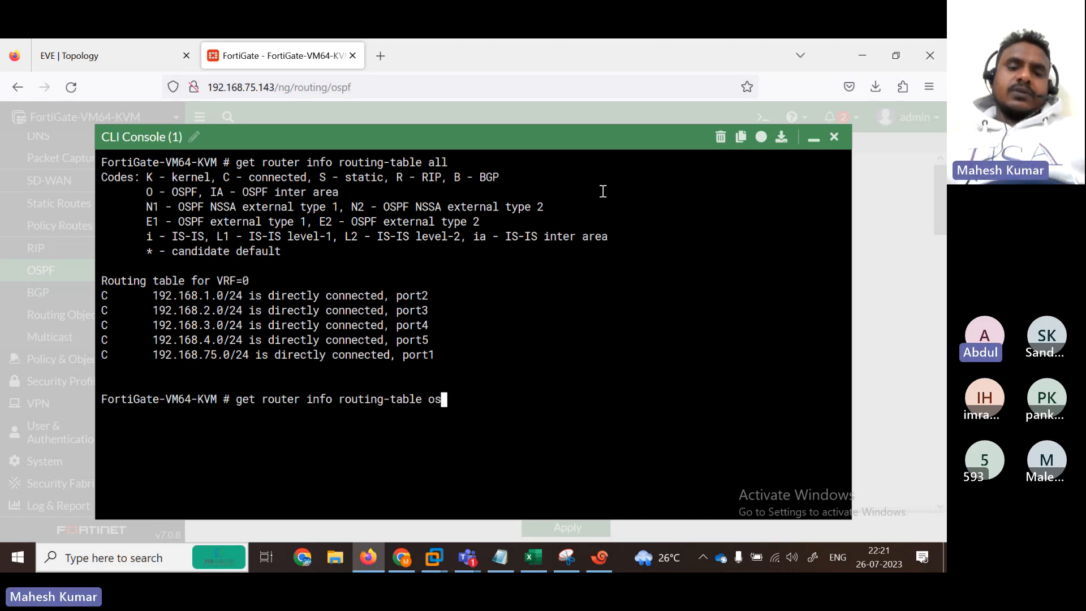
{"action": "type", "text": "pf"}
{"action": "key", "text": "Return"}
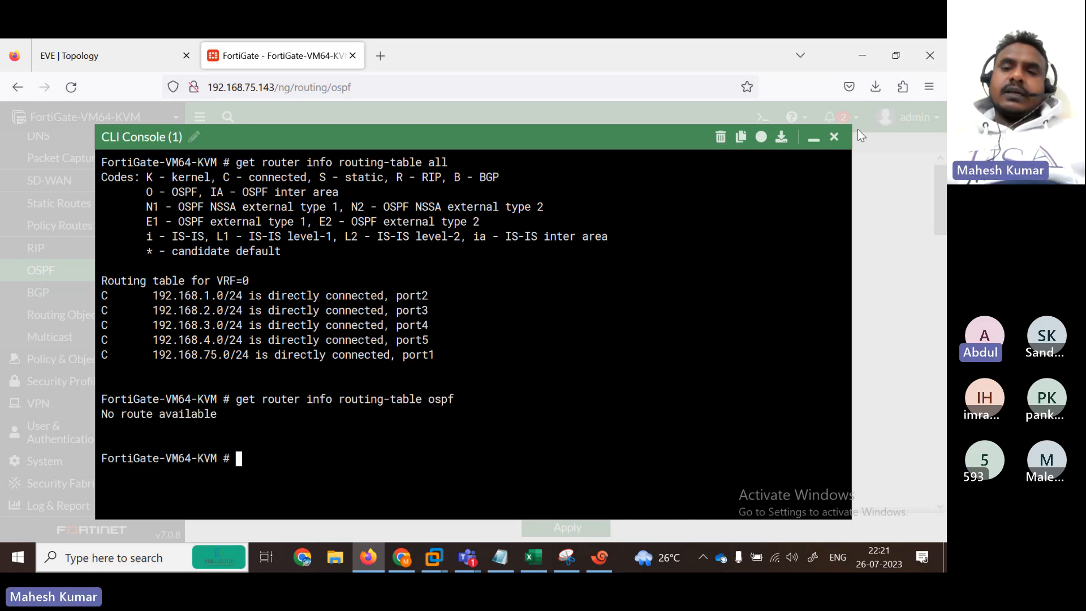
{"action": "left_click", "coordinate": [835, 138]}
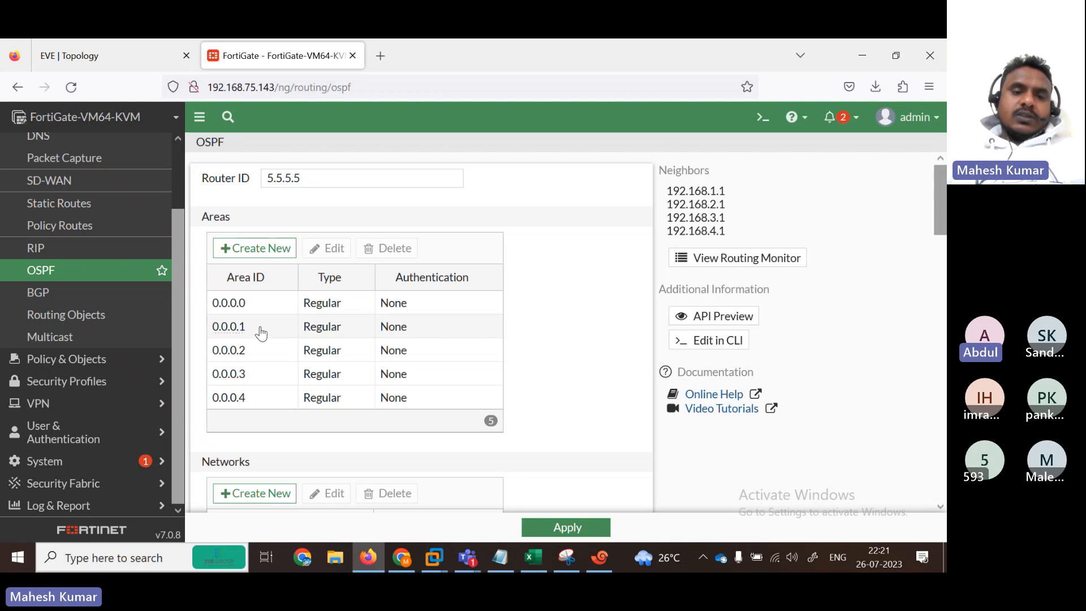
Step: Select backbone area 0.0.0.0 and apply the OSPF settings again
{"action": "left_click", "coordinate": [273, 308]}
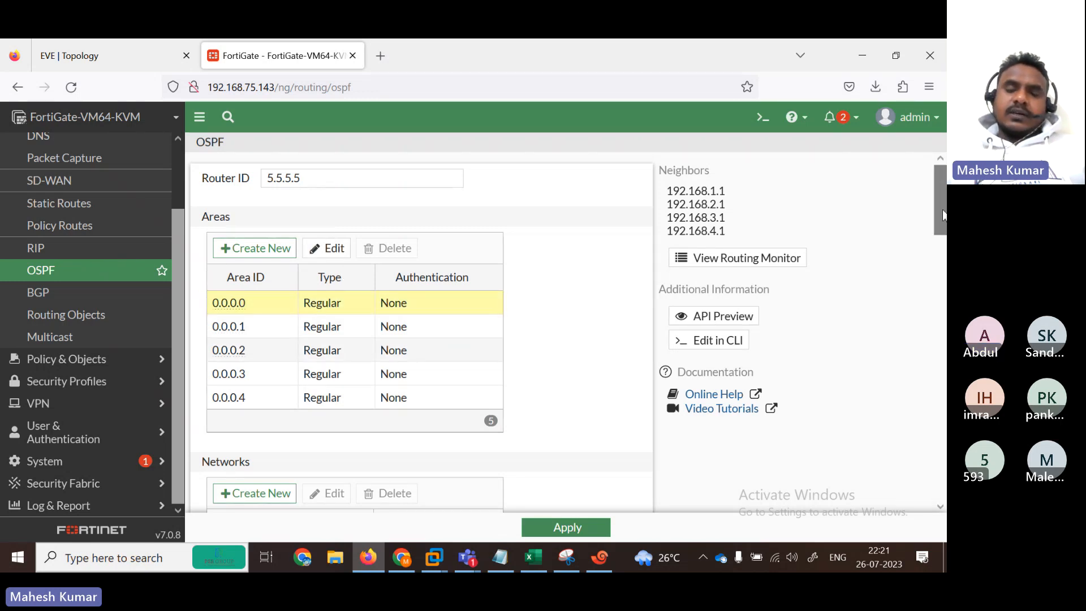
{"action": "left_click_drag", "start_coordinate": [943, 215], "coordinate": [943, 272]}
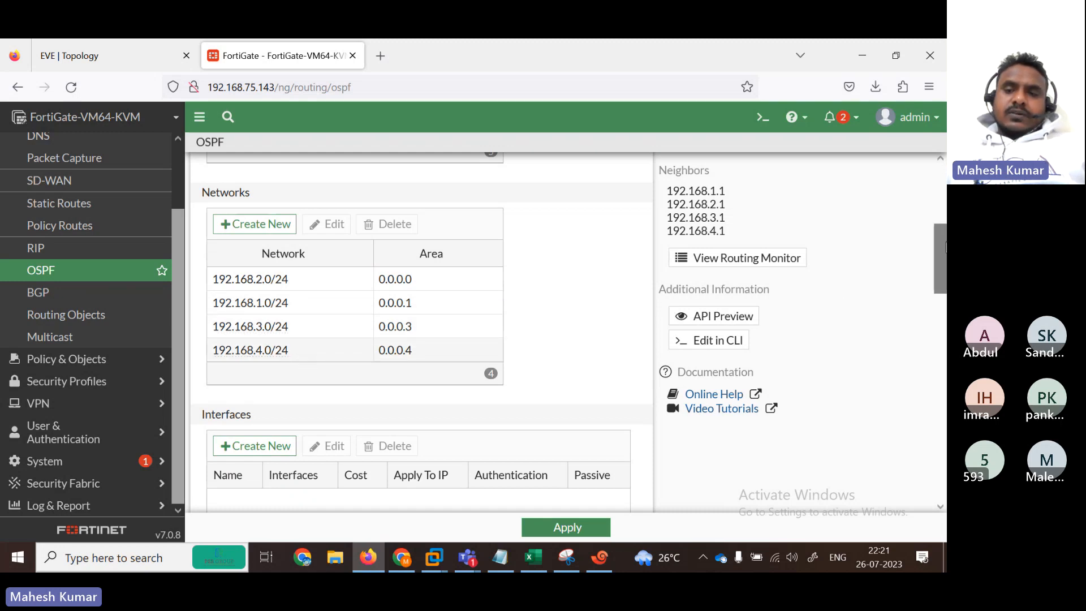
{"action": "left_click_drag", "start_coordinate": [940, 258], "coordinate": [939, 466]}
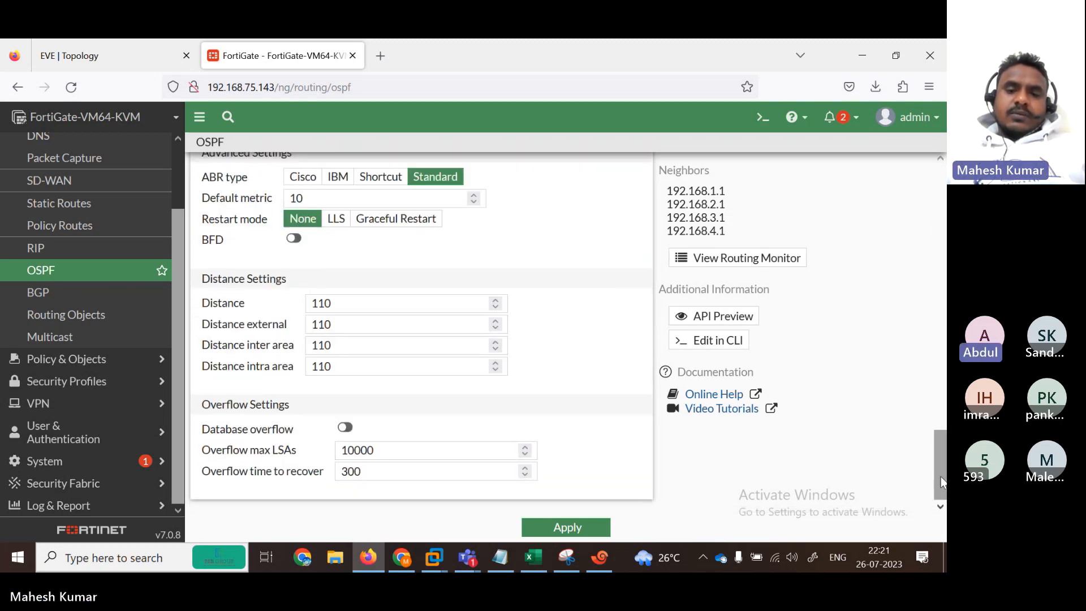
{"action": "left_click", "coordinate": [567, 527]}
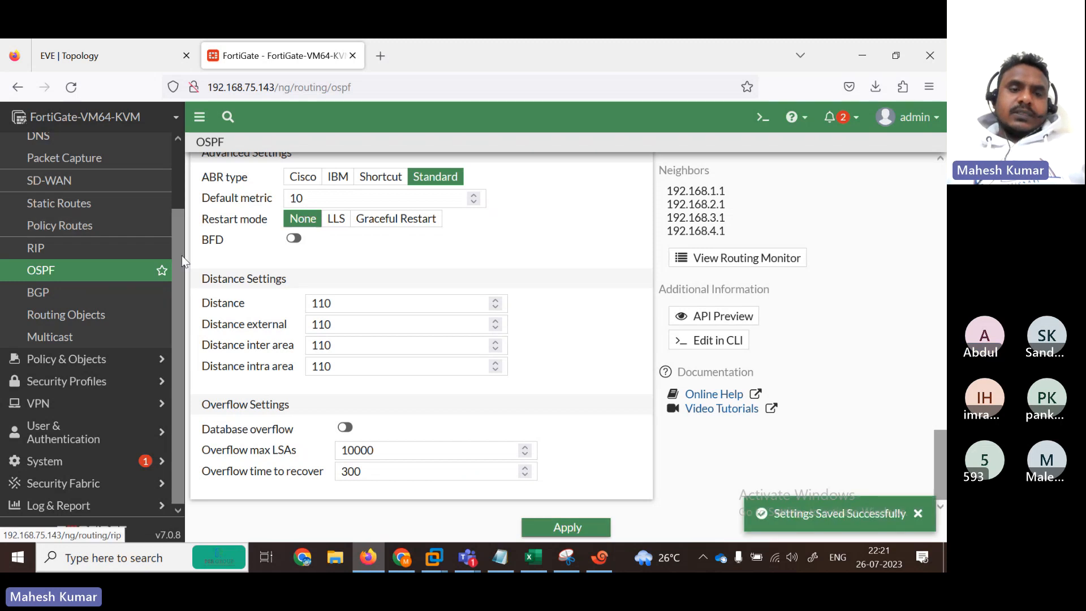
{"action": "scroll", "coordinate": [183, 261], "scroll_direction": "up", "scroll_amount": 5}
Step: Add the Routing monitor to the dashboard, found by searching 'rou'
{"action": "left_click", "coordinate": [62, 143]}
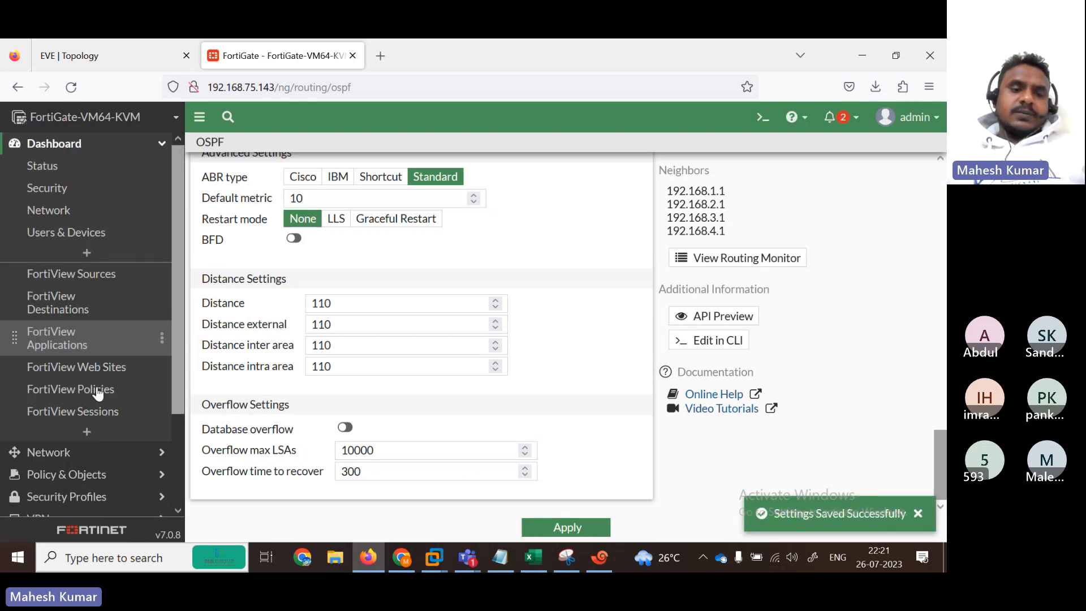
{"action": "left_click", "coordinate": [87, 431]}
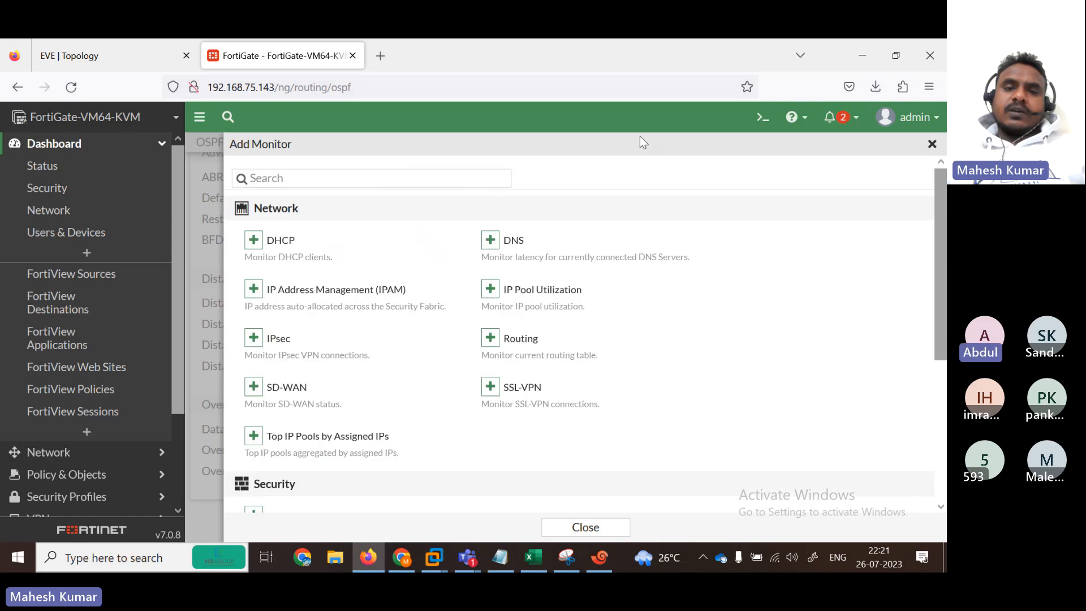
{"action": "left_click", "coordinate": [436, 178]}
{"action": "type", "text": "rou"}
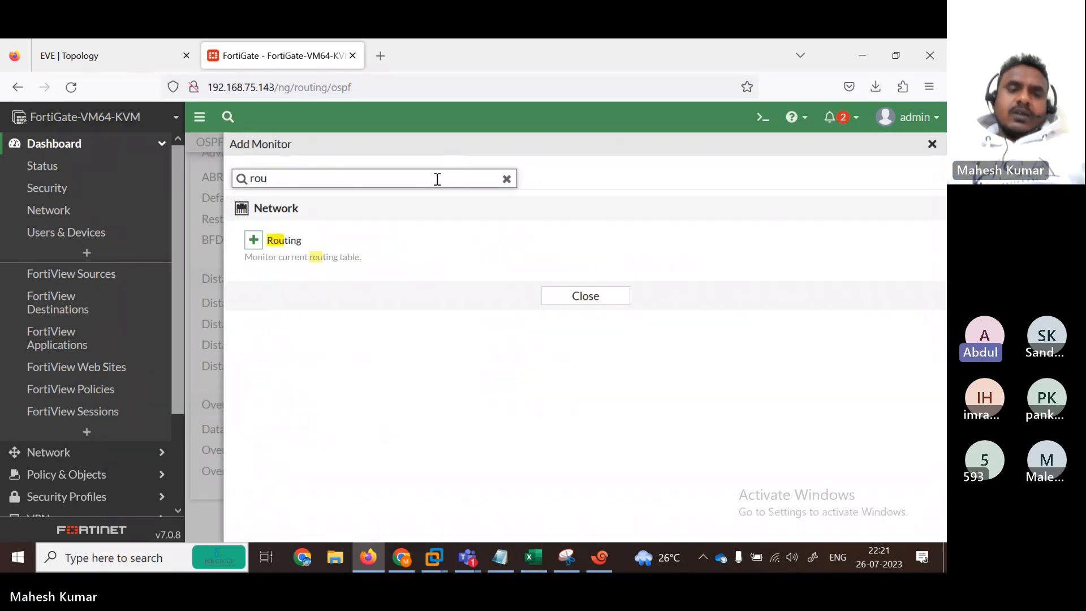
{"action": "left_click", "coordinate": [253, 240]}
{"action": "left_click", "coordinate": [547, 276]}
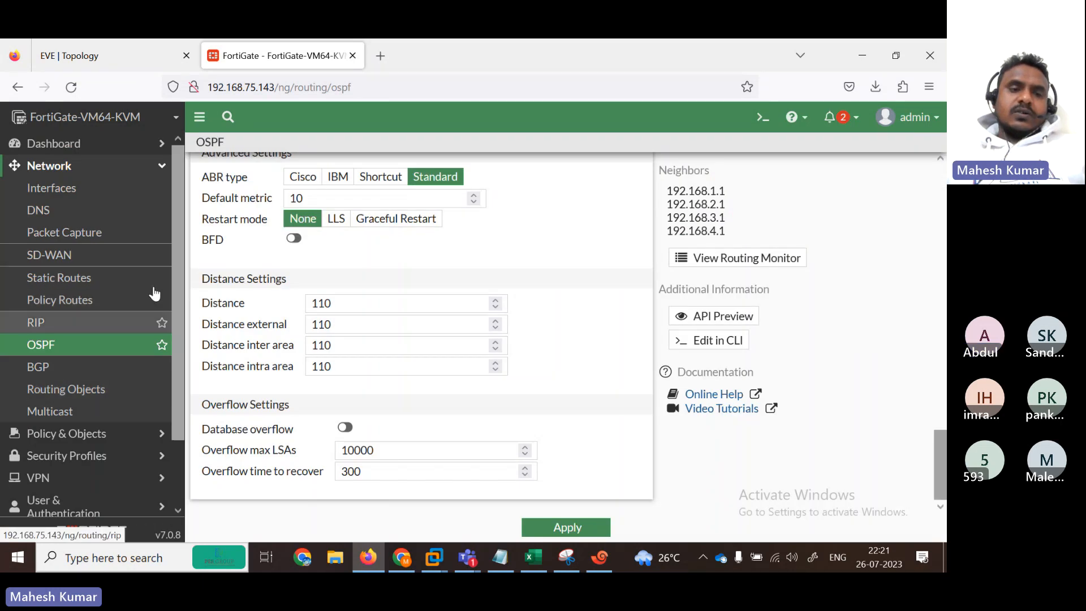
Step: Switch the Routing Monitor to OSPF Neighbors, showing 1.1.1.1–4.4.4.4 all Full
{"action": "left_click", "coordinate": [152, 143]}
{"action": "left_click", "coordinate": [85, 433]}
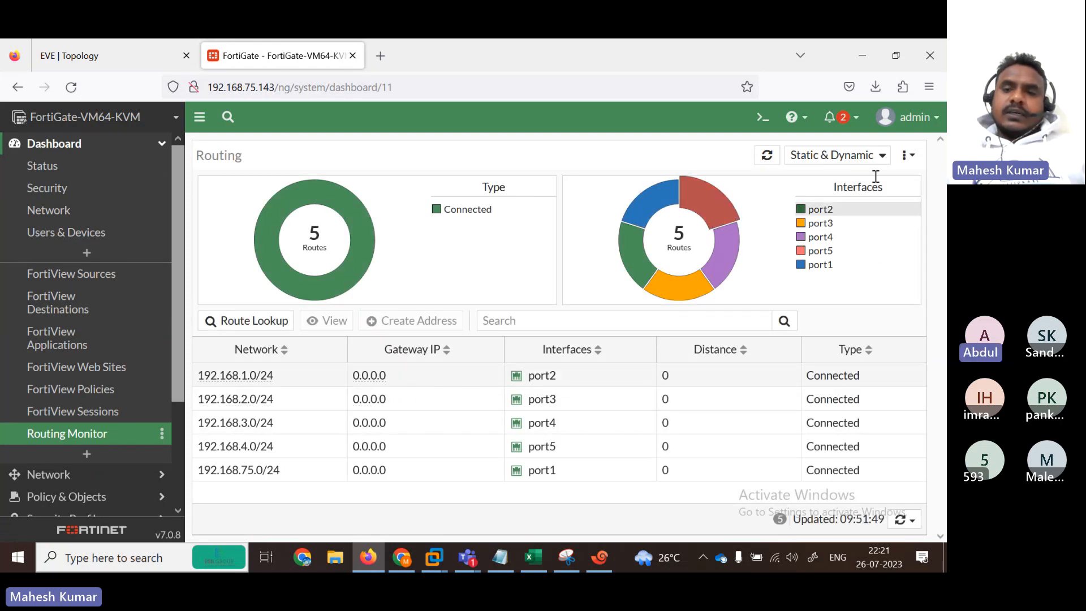
{"action": "left_click", "coordinate": [834, 155]}
{"action": "left_click", "coordinate": [832, 257]}
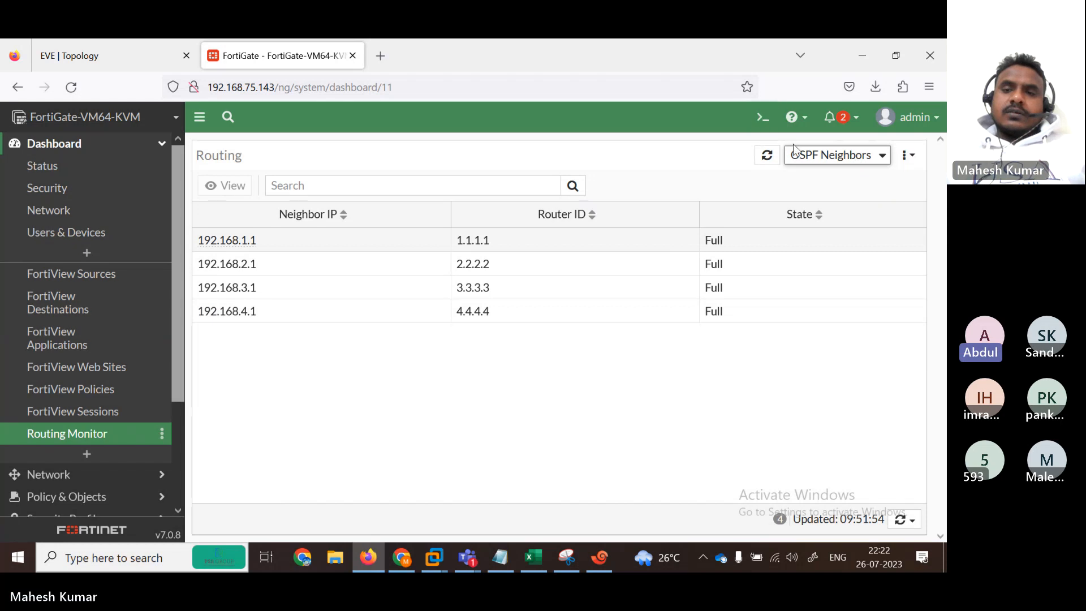
{"action": "left_click", "coordinate": [880, 156]}
Step: Run 'get router info routing-table ospf' and highlight the 172.30.x.1/32 routes via 192.168.3.1
{"action": "left_click", "coordinate": [761, 117]}
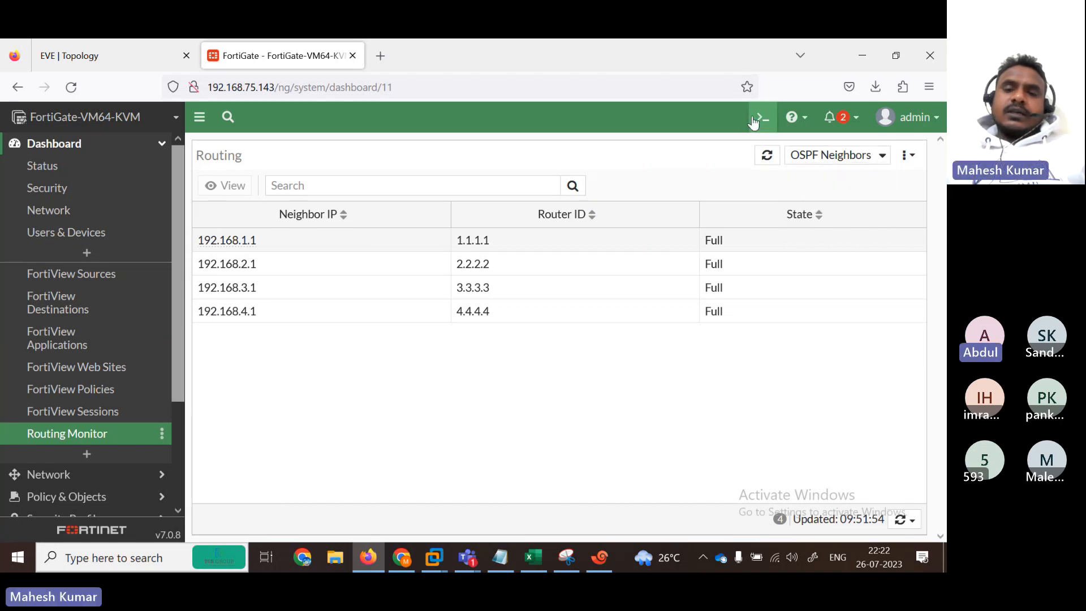
{"action": "type", "text": "get  ro"}
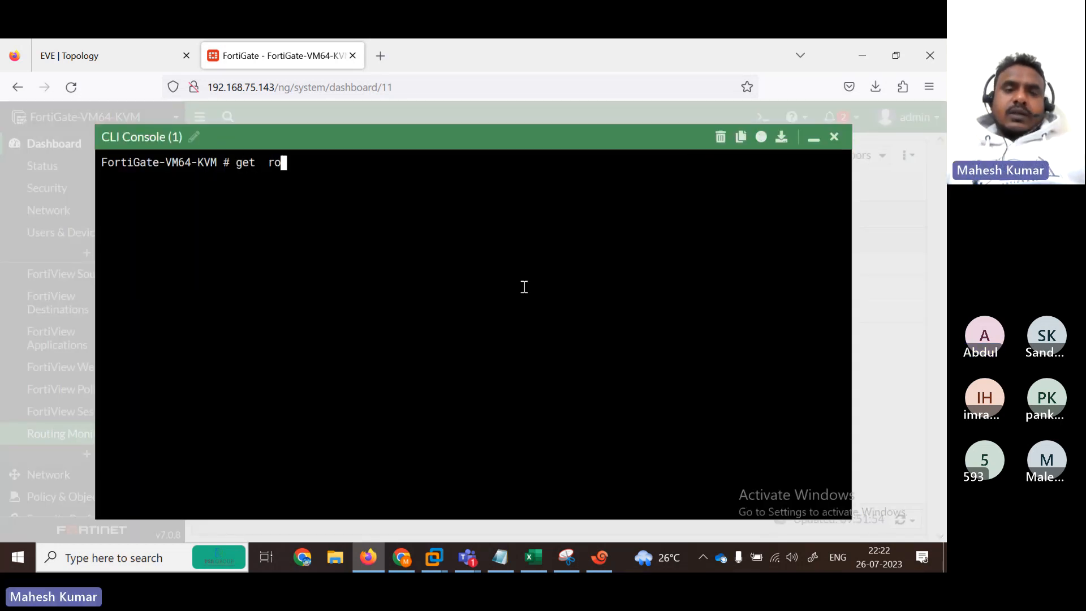
{"action": "type", "text": "uter info routing-table ospf"}
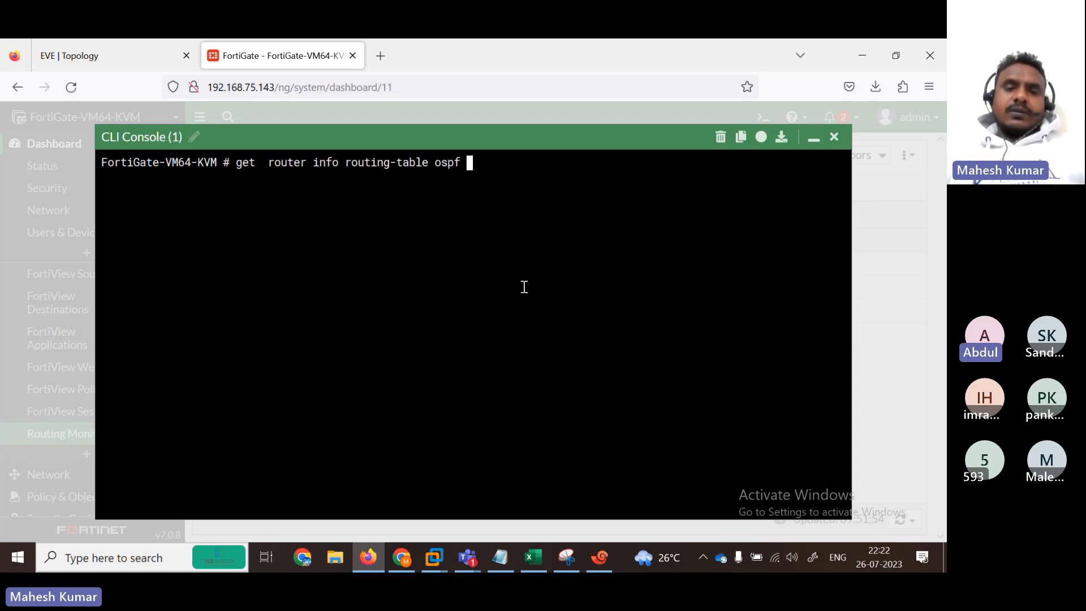
{"action": "key", "text": "Return"}
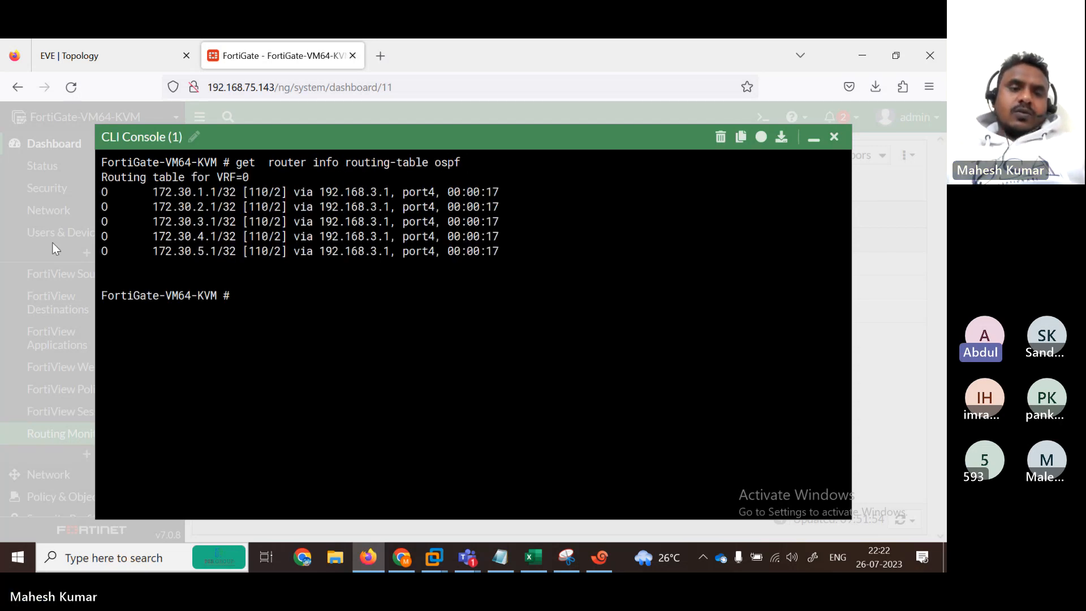
{"action": "left_click_drag", "start_coordinate": [141, 193], "coordinate": [467, 266]}
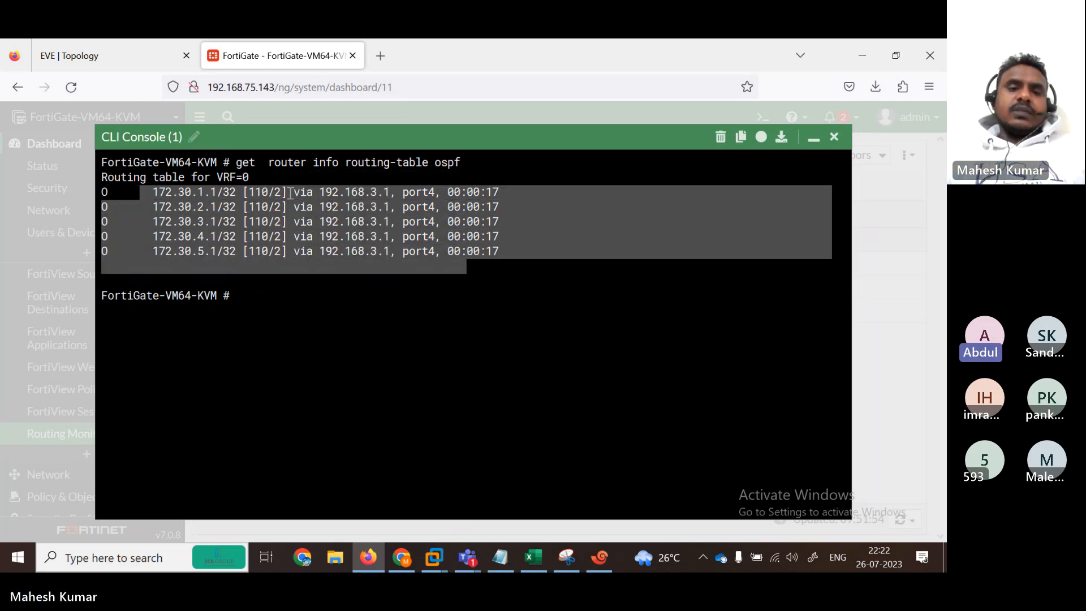
{"action": "left_click_drag", "start_coordinate": [138, 197], "coordinate": [372, 267]}
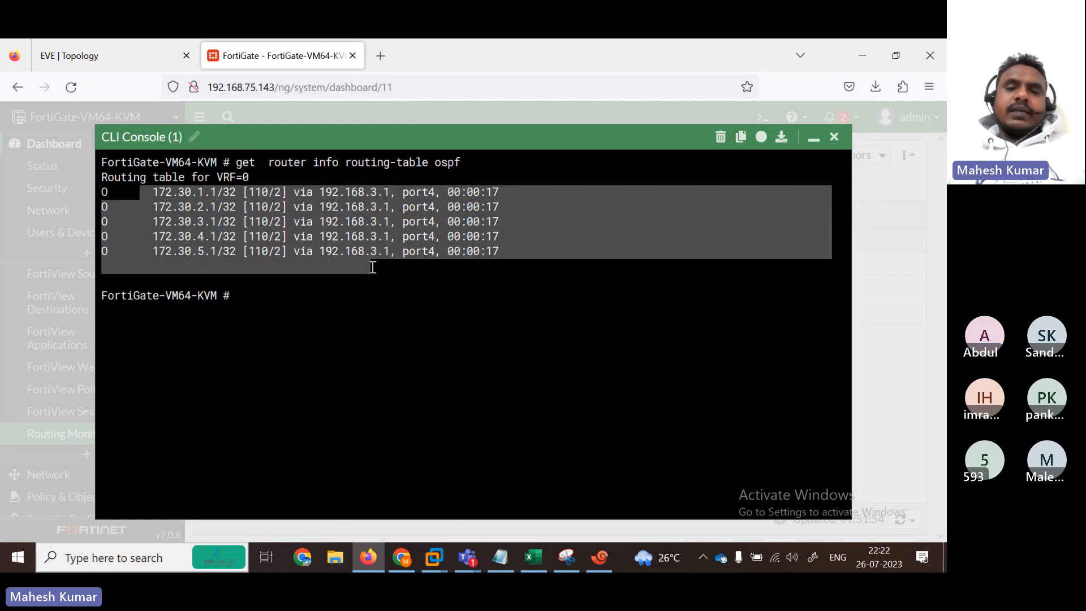
Step: Close the CLI console and move the OSPF AREA3 label above R3's link
{"action": "left_click", "coordinate": [840, 138]}
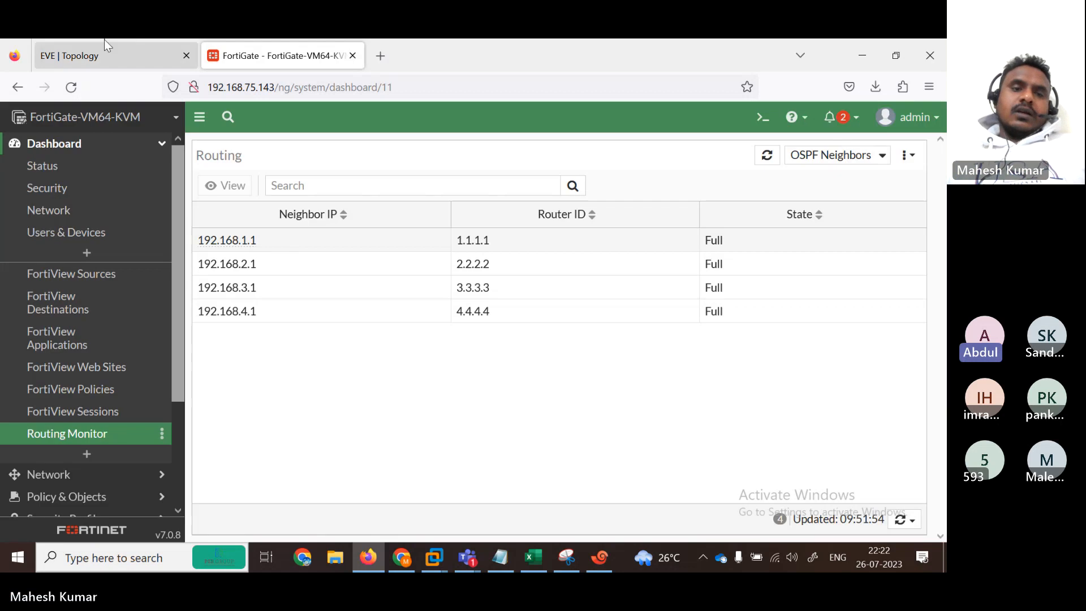
{"action": "left_click", "coordinate": [104, 40]}
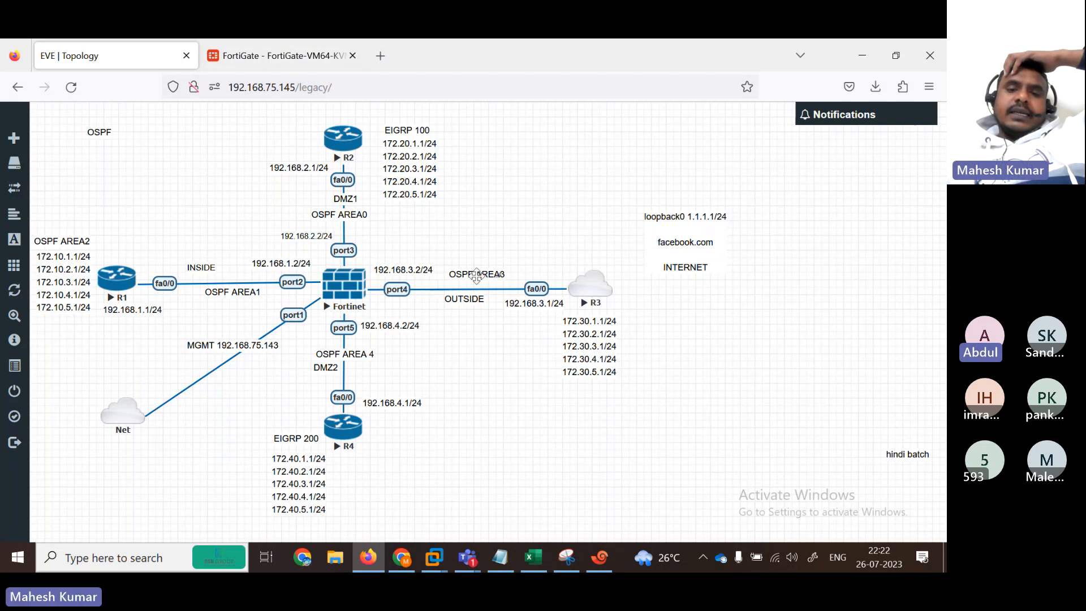
{"action": "left_click_drag", "start_coordinate": [451, 277], "coordinate": [483, 254]}
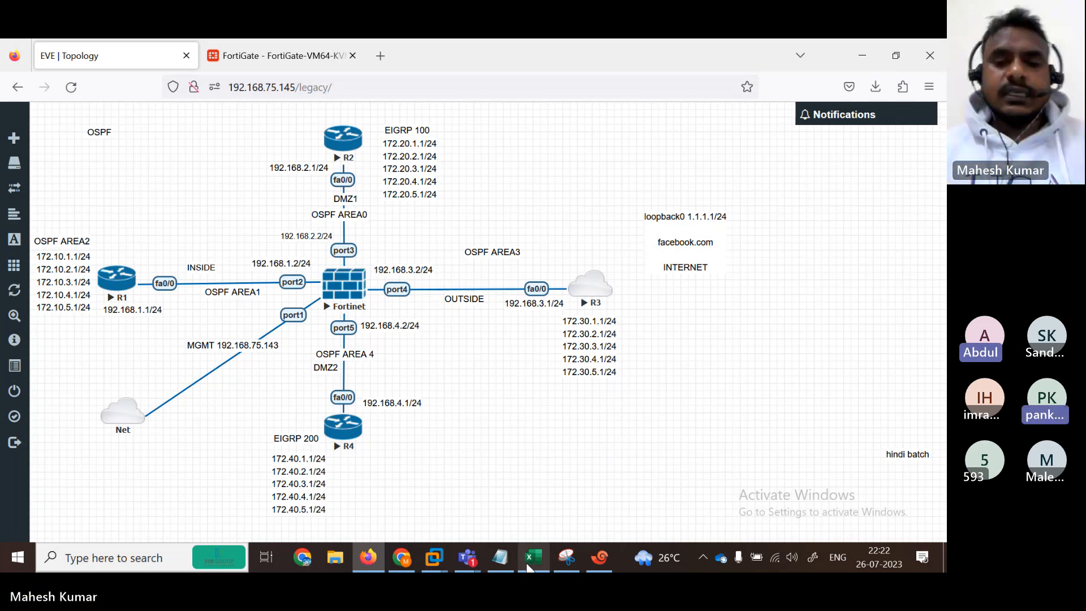
{"action": "left_click", "coordinate": [601, 558]}
Step: On R1, note neighbor 5.5.5.5 in the log and enter privileged mode with 'en'
{"action": "left_click", "coordinate": [553, 170]}
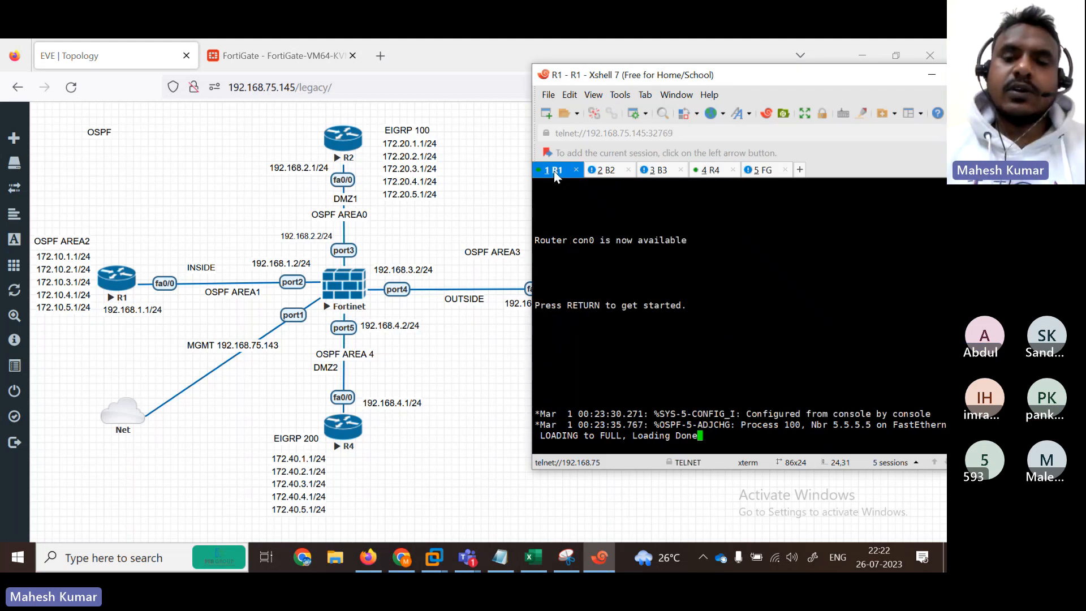
{"action": "key", "text": "Return"}
{"action": "key", "text": "Return"}
{"action": "key", "text": "Return"}
{"action": "key", "text": "Return"}
{"action": "key", "text": "Return"}
{"action": "key", "text": "Return"}
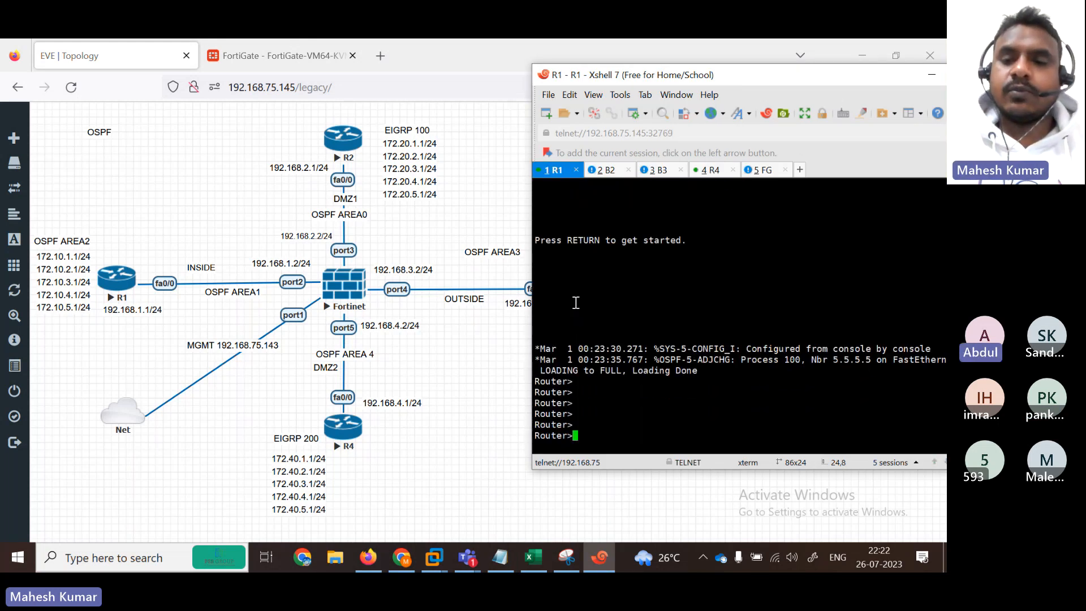
{"action": "left_click_drag", "start_coordinate": [816, 360], "coordinate": [875, 360]}
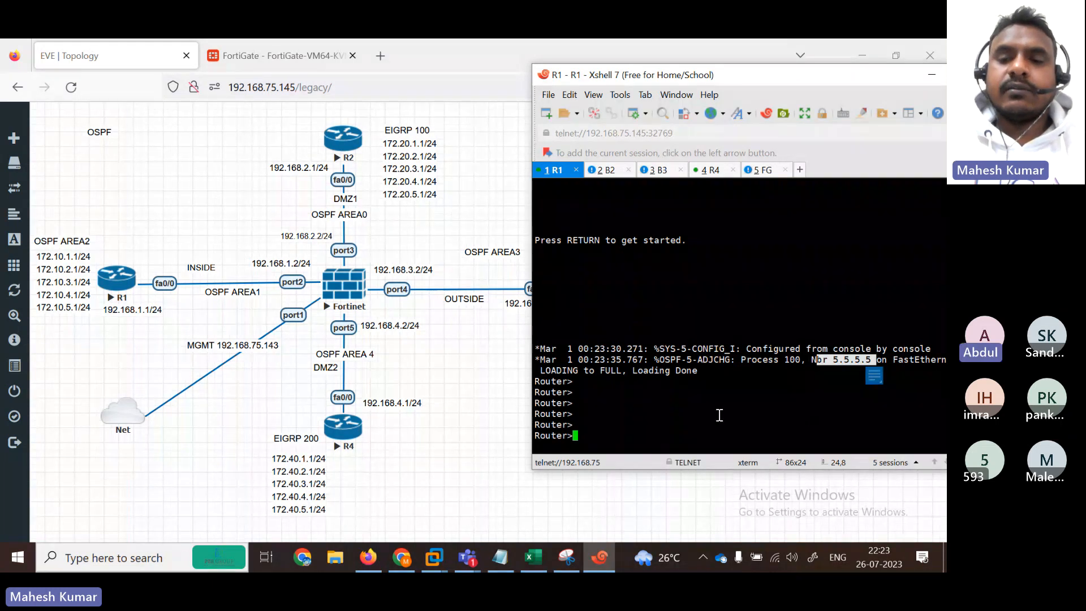
{"action": "left_click", "coordinate": [637, 407]}
{"action": "key", "text": "Return"}
{"action": "key", "text": "Return"}
{"action": "key", "text": "Return"}
{"action": "type", "text": "en"}
{"action": "key", "text": "Return"}
Step: Run 'show ip route ospf' on R1 and highlight the O IA routes via 192.168.1.2
{"action": "type", "text": "g"}
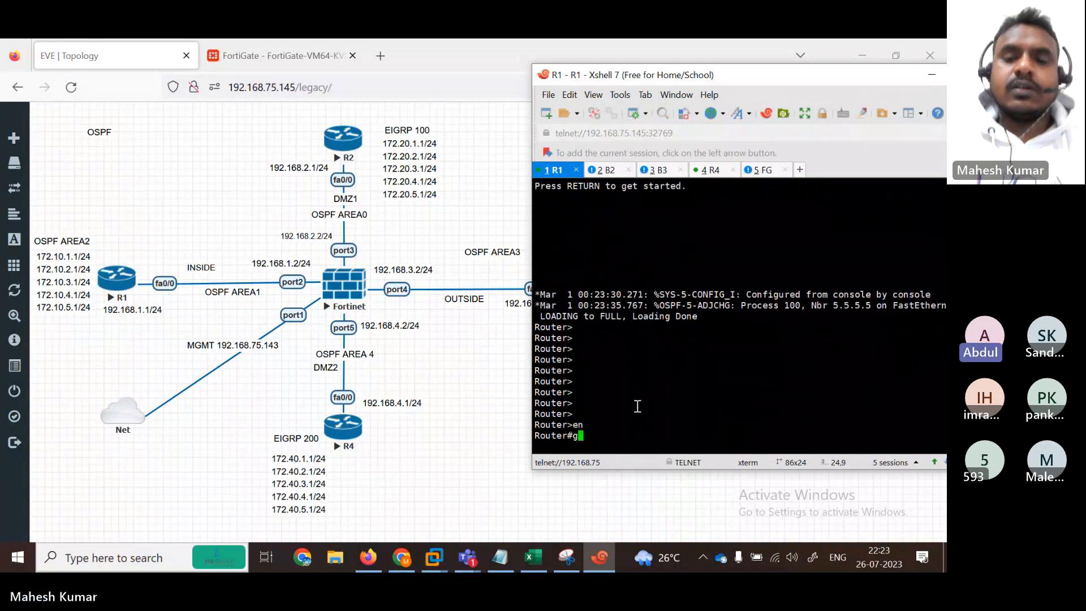
{"action": "type", "text": "how i prou"}
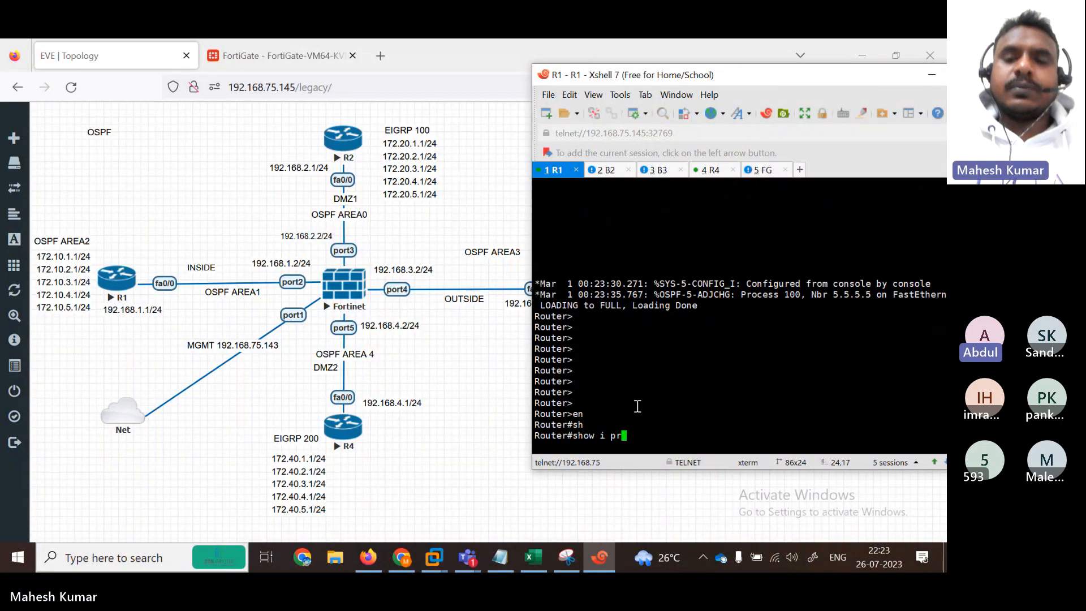
{"action": "key", "text": "Return"}
{"action": "key", "text": "Up"}
{"action": "key", "text": "BackSpace"}
{"action": "key", "text": "BackSpace"}
{"action": "key", "text": "BackSpace"}
{"action": "key", "text": "BackSpace"}
{"action": "key", "text": "BackSpace"}
{"action": "type", "text": "p "}
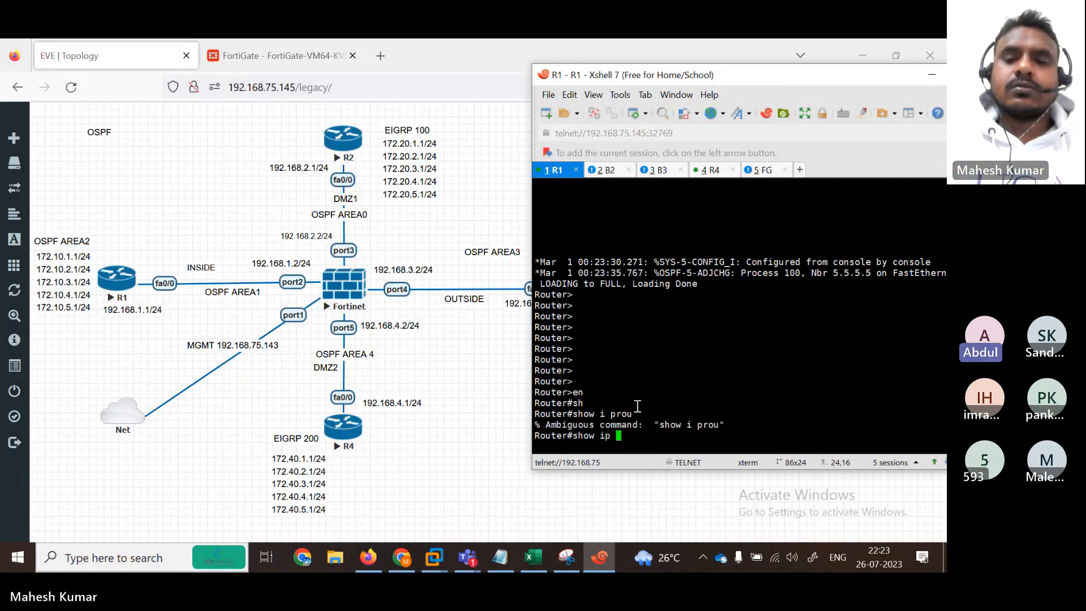
{"action": "type", "text": "rou"}
{"action": "key", "text": "Tab"}
{"action": "type", "text": "os"}
{"action": "key", "text": "Tab"}
{"action": "key", "text": "Return"}
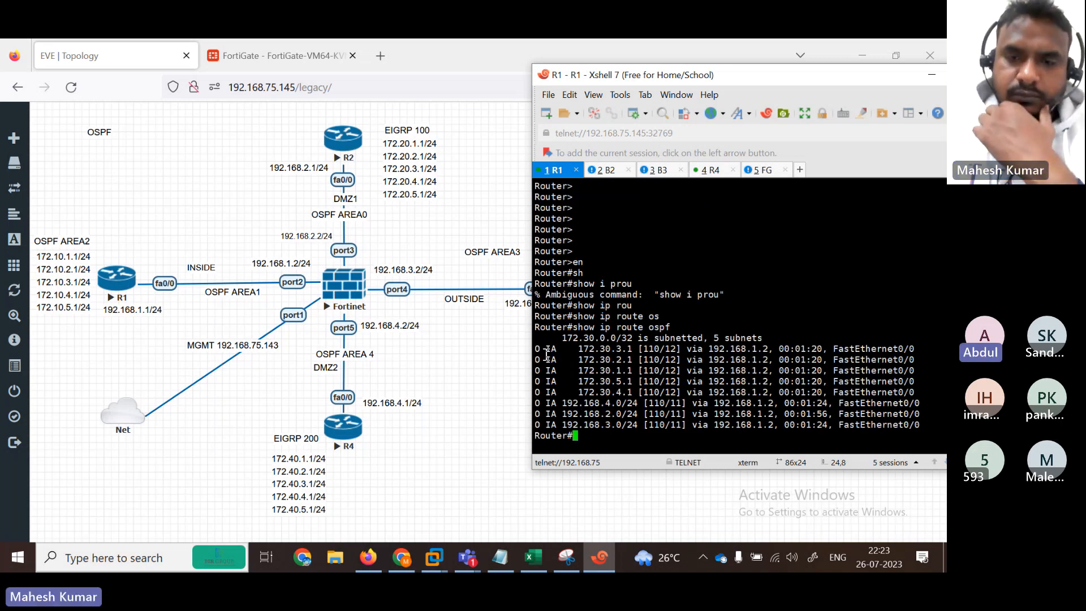
{"action": "left_click_drag", "start_coordinate": [545, 348], "coordinate": [773, 392]}
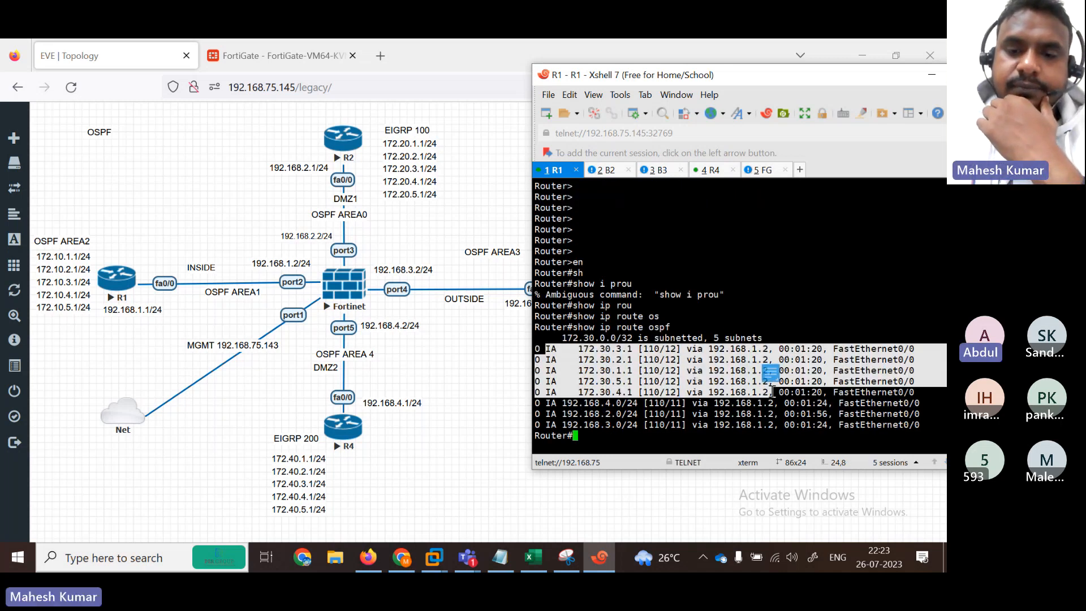
{"action": "left_click_drag", "start_coordinate": [539, 404], "coordinate": [700, 396]}
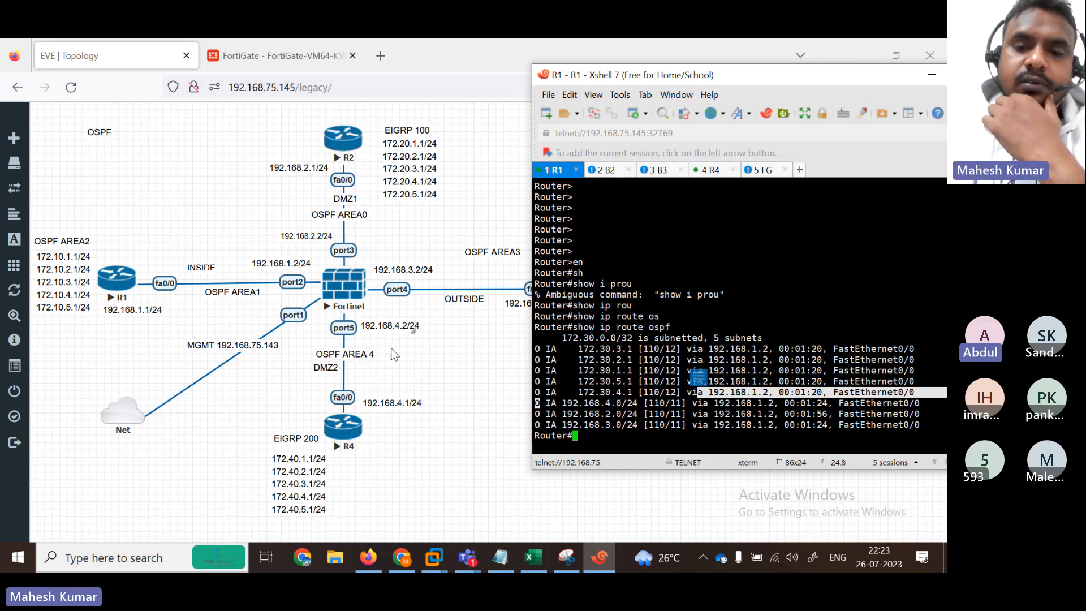
{"action": "left_click_drag", "start_coordinate": [597, 414], "coordinate": [656, 435]}
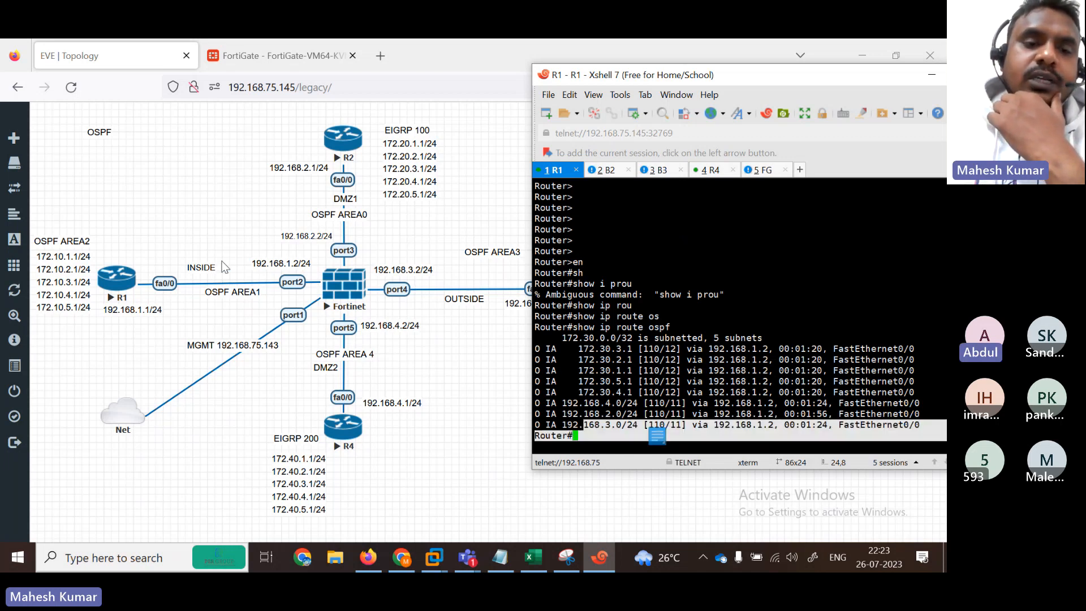
Step: On R2, run 'do sh ip route ospf' and highlight the inter-area 192.168 routes
{"action": "left_click", "coordinate": [615, 171]}
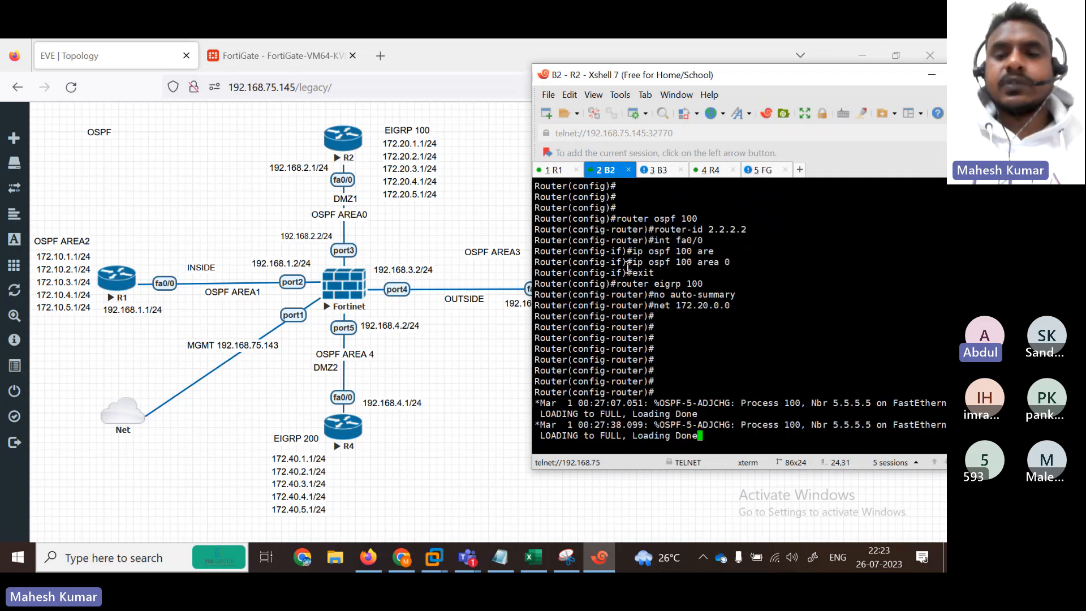
{"action": "key", "text": "Return"}
{"action": "key", "text": "Return"}
{"action": "key", "text": "Return"}
{"action": "key", "text": "Return"}
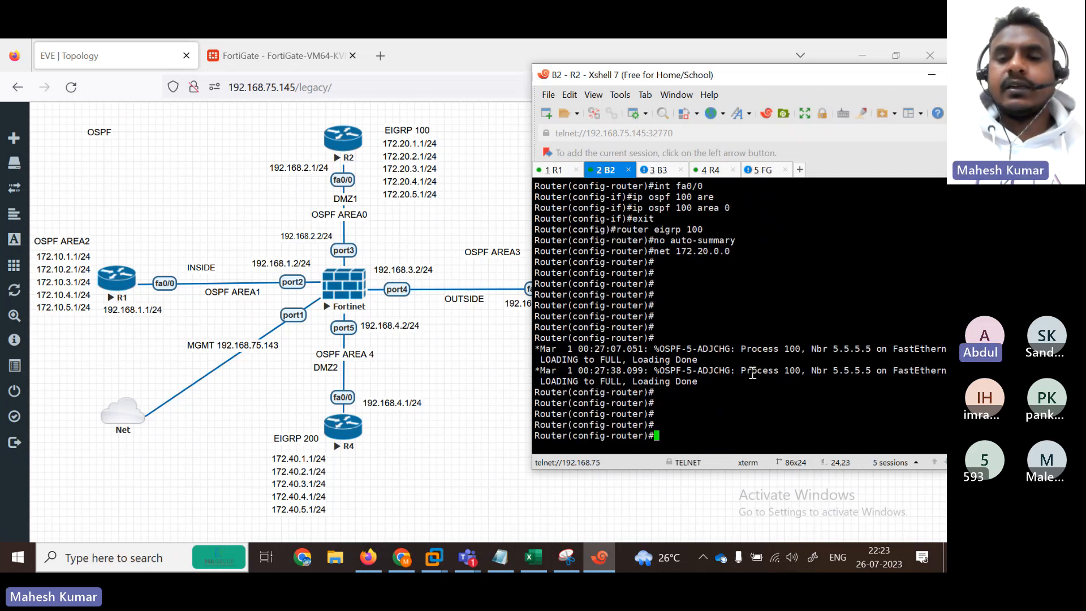
{"action": "type", "text": "do shi "}
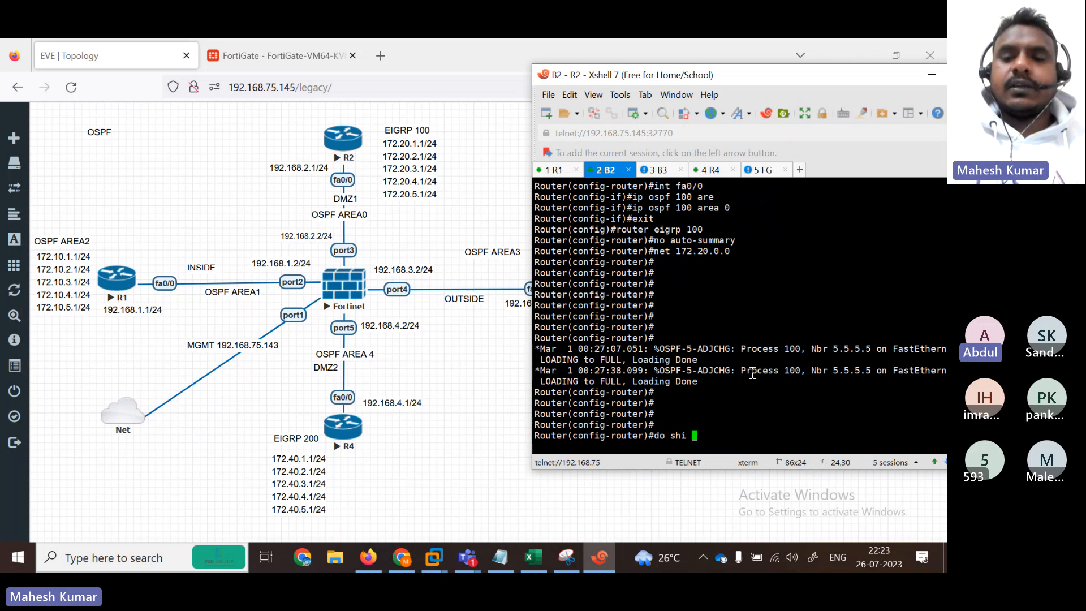
{"action": "type", "text": "ip int"}
{"action": "key", "text": "BackSpace"}
{"action": "key", "text": "BackSpace"}
{"action": "key", "text": "BackSpace"}
{"action": "key", "text": "BackSpace"}
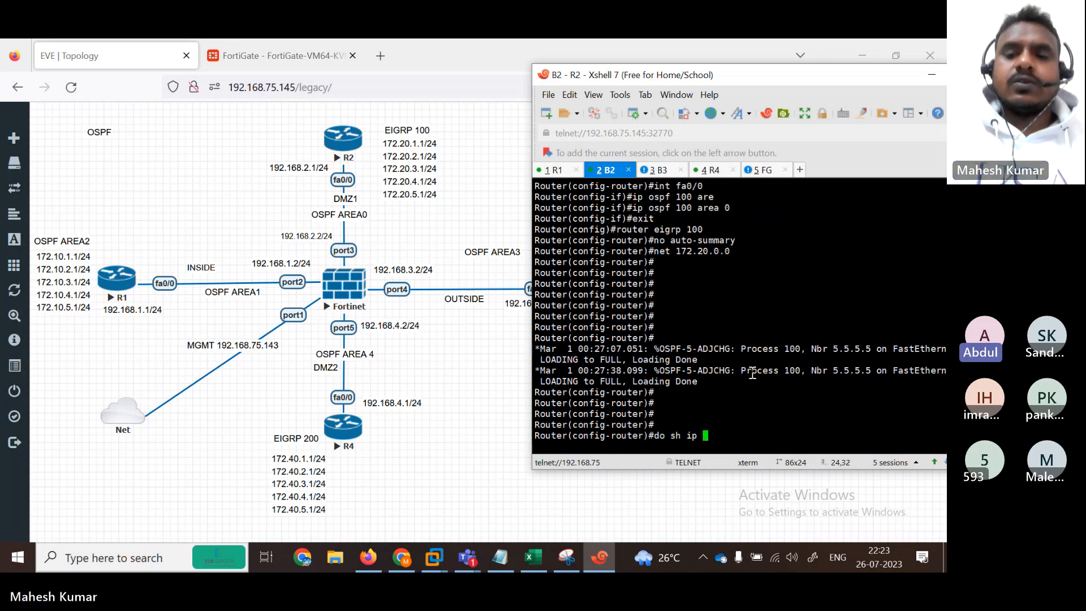
{"action": "type", "text": "o"}
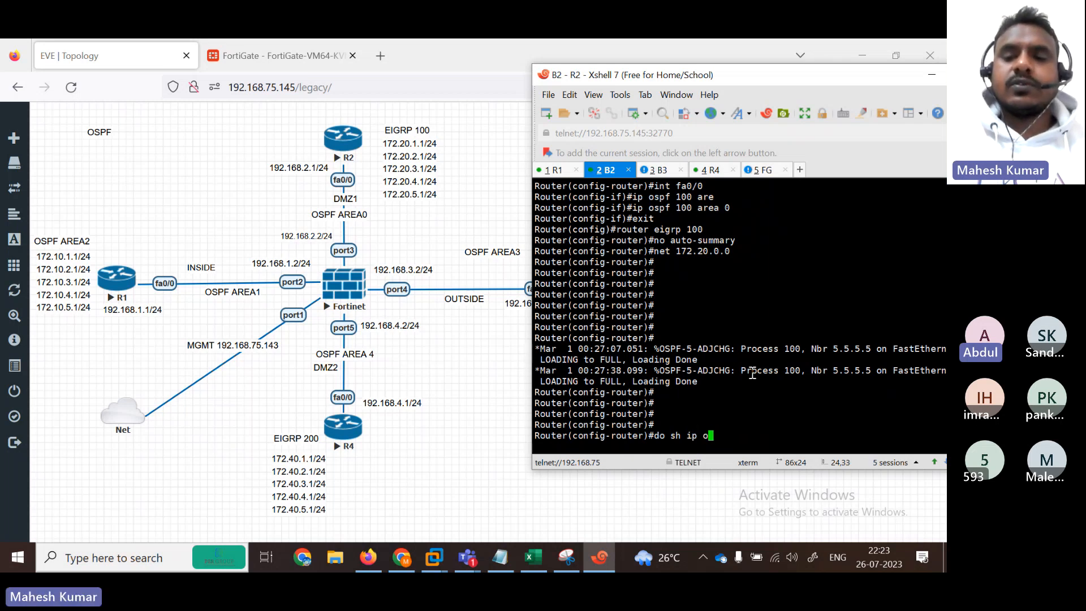
{"action": "key", "text": "BackSpace"}
{"action": "key", "text": "BackSpace"}
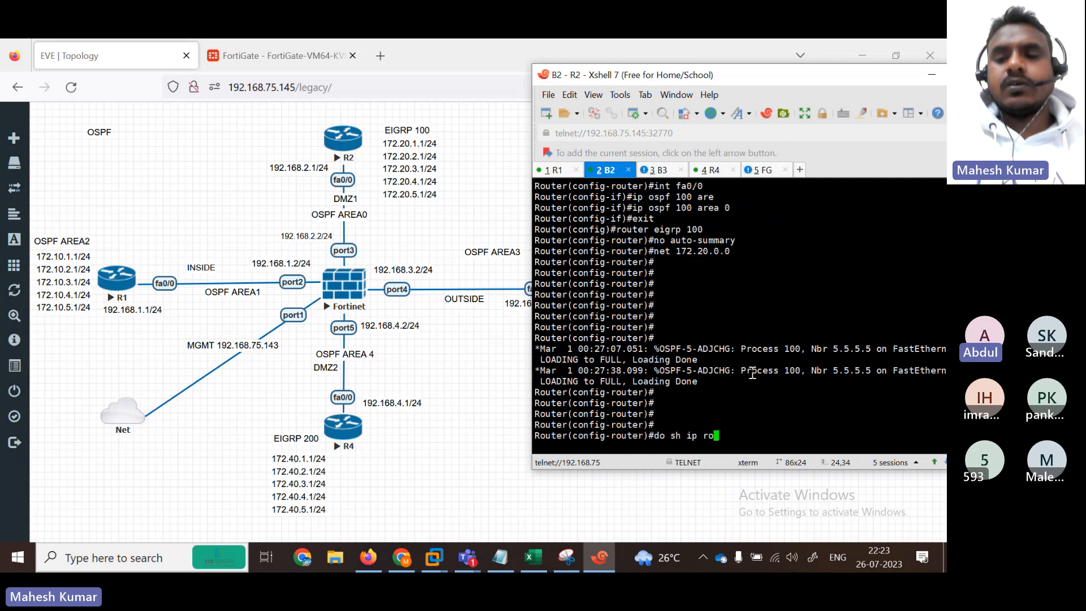
{"action": "type", "text": "route ospf"}
{"action": "key", "text": "Return"}
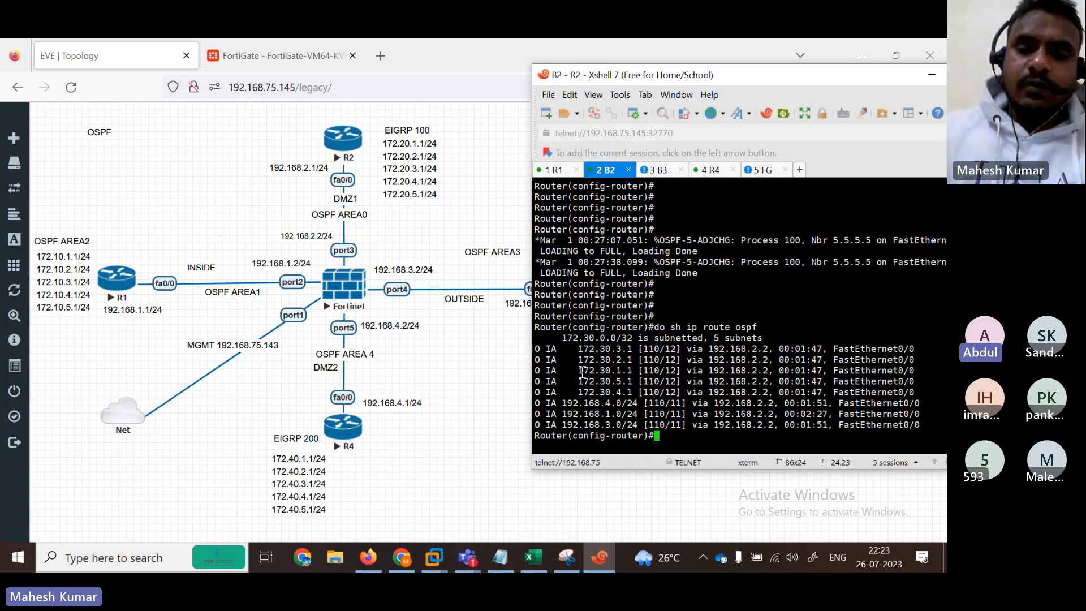
{"action": "left_click_drag", "start_coordinate": [545, 402], "coordinate": [899, 428]}
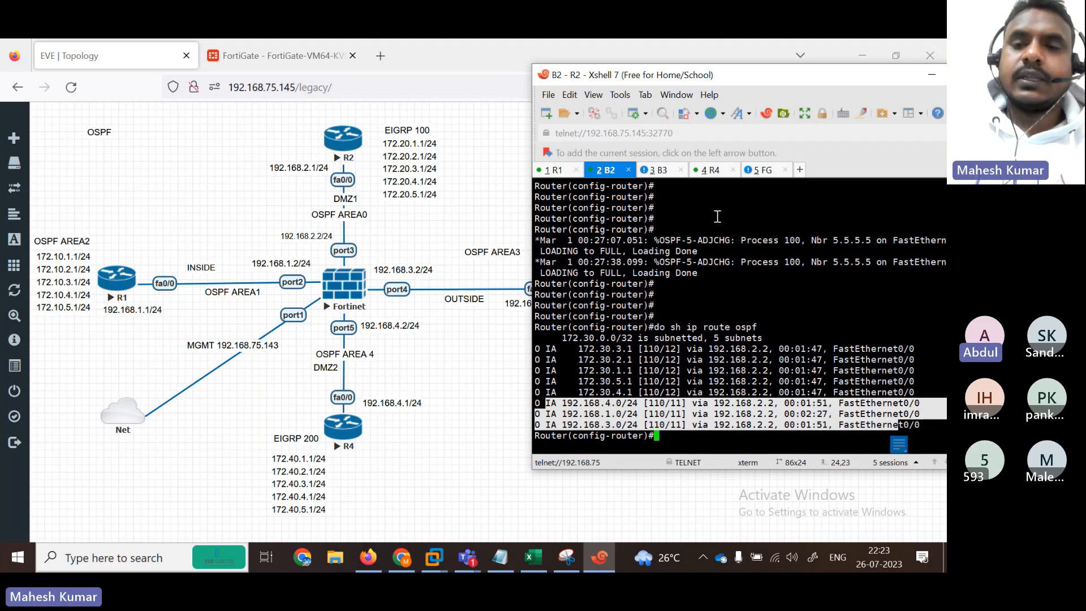
{"action": "left_click", "coordinate": [655, 172]}
{"action": "key", "text": "Return"}
{"action": "key", "text": "Return"}
{"action": "key", "text": "Return"}
{"action": "key", "text": "Return"}
{"action": "key", "text": "Return"}
{"action": "key", "text": "Return"}
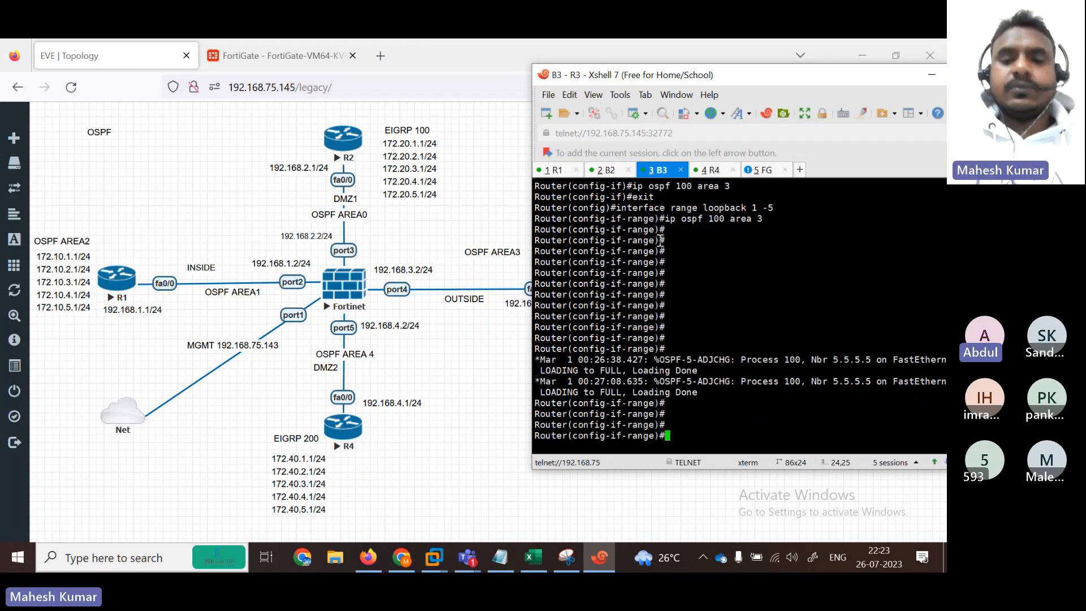
Step: On R3, run 'do sh ip ospf' and 'do sh ip route ospf', marking three inter-area routes
{"action": "type", "text": "do sh i"}
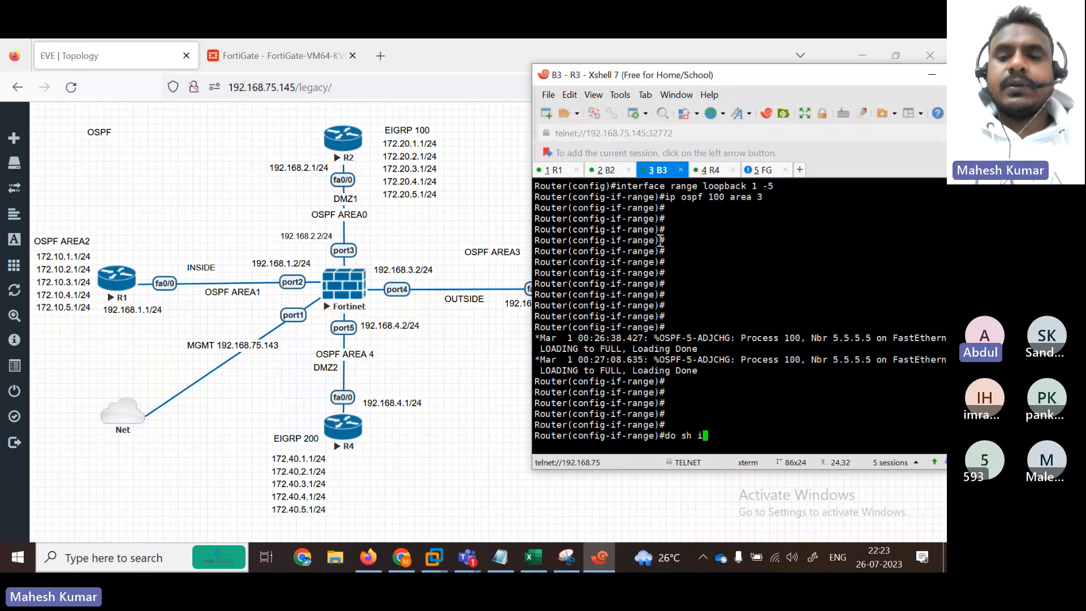
{"action": "type", "text": "p ospf"}
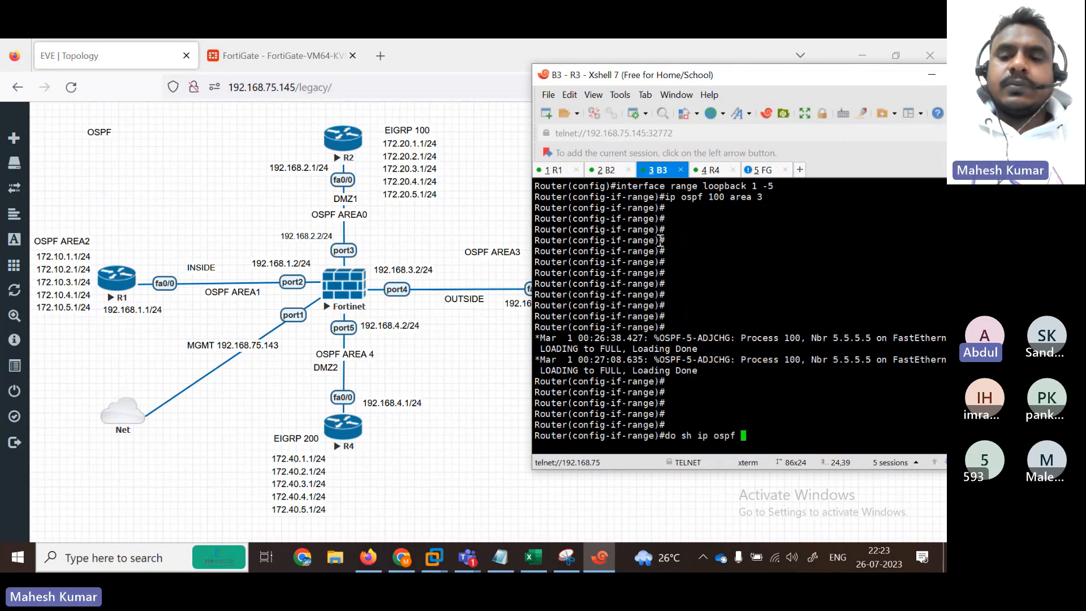
{"action": "key", "text": "Return"}
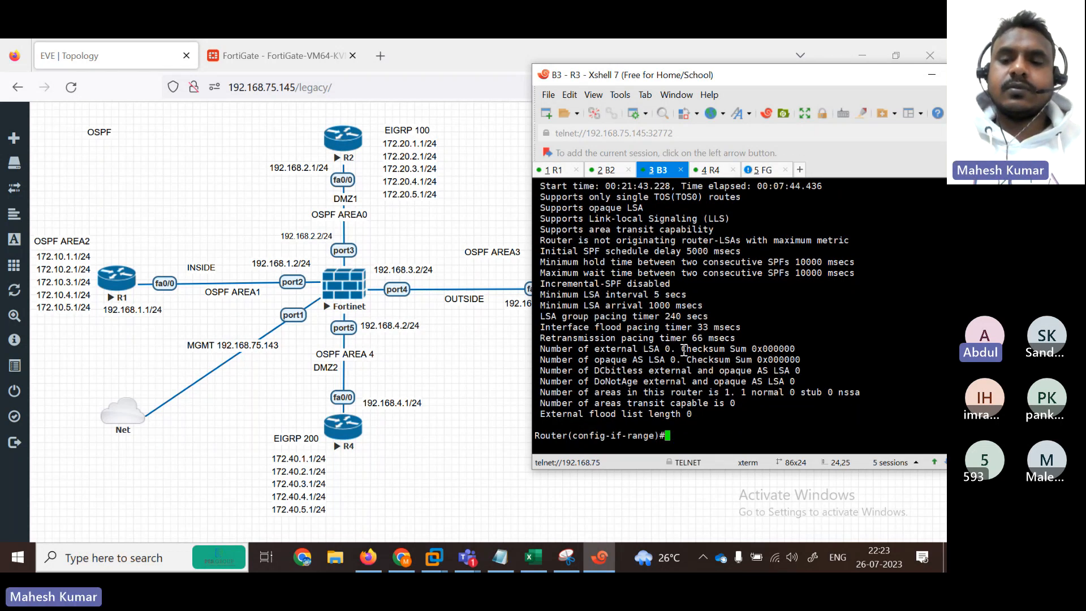
{"action": "key", "text": "Up"}
{"action": "key", "text": "BackSpace"}
{"action": "key", "text": "BackSpace"}
{"action": "key", "text": "BackSpace"}
{"action": "type", "text": "route "}
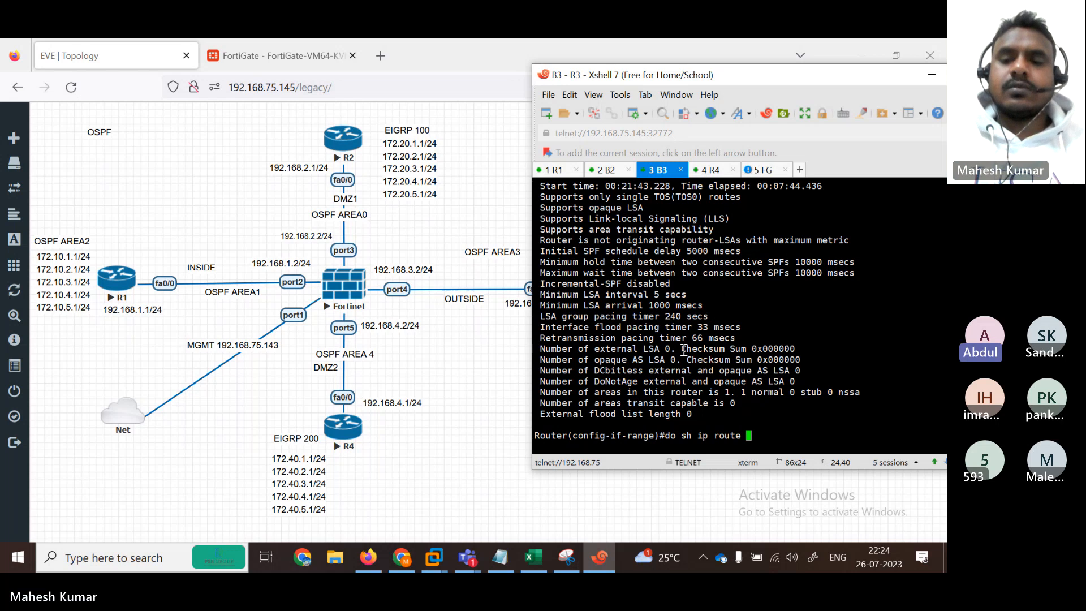
{"action": "type", "text": "ospf"}
{"action": "key", "text": "Return"}
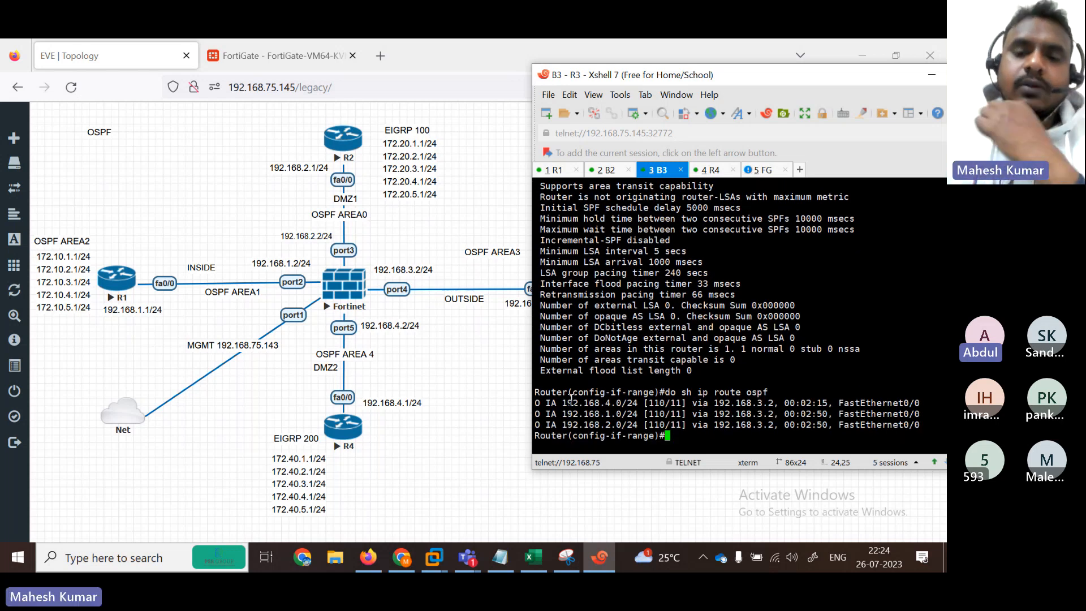
{"action": "left_click_drag", "start_coordinate": [563, 399], "coordinate": [712, 424]}
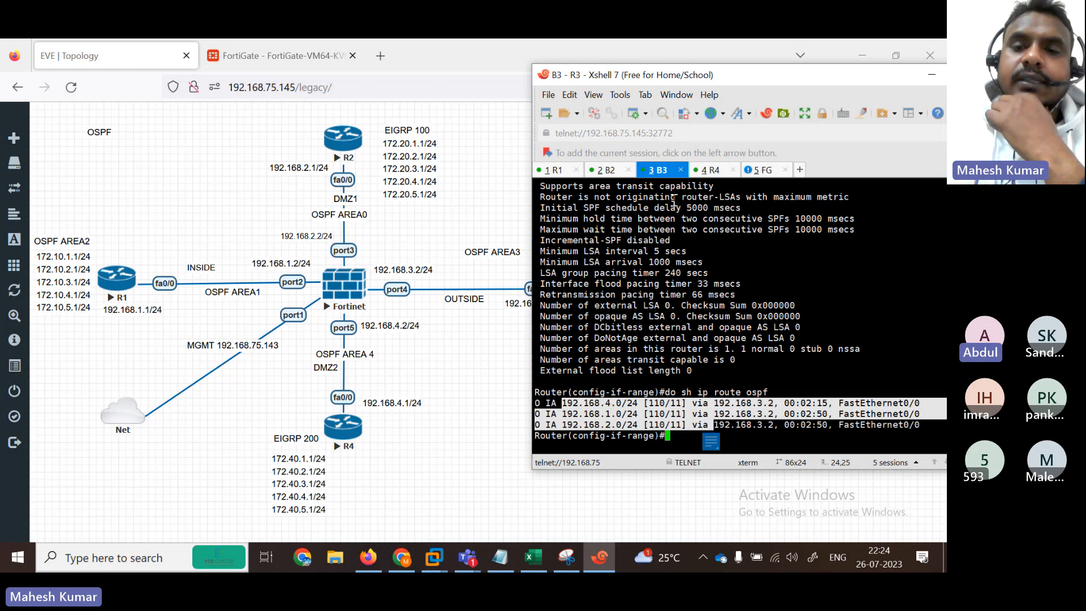
Step: Compare R2's five 172.30.x inter-area routes with R3's three 192.168.x routes
{"action": "left_click", "coordinate": [606, 170]}
{"action": "left_click_drag", "start_coordinate": [572, 353], "coordinate": [710, 394]}
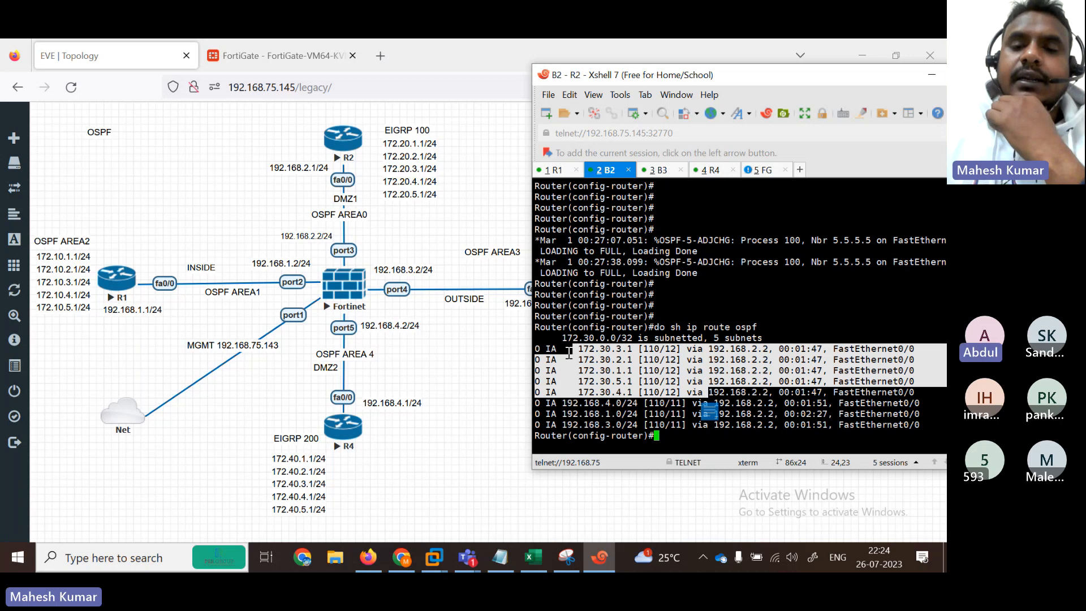
{"action": "left_click_drag", "start_coordinate": [567, 348], "coordinate": [707, 394]}
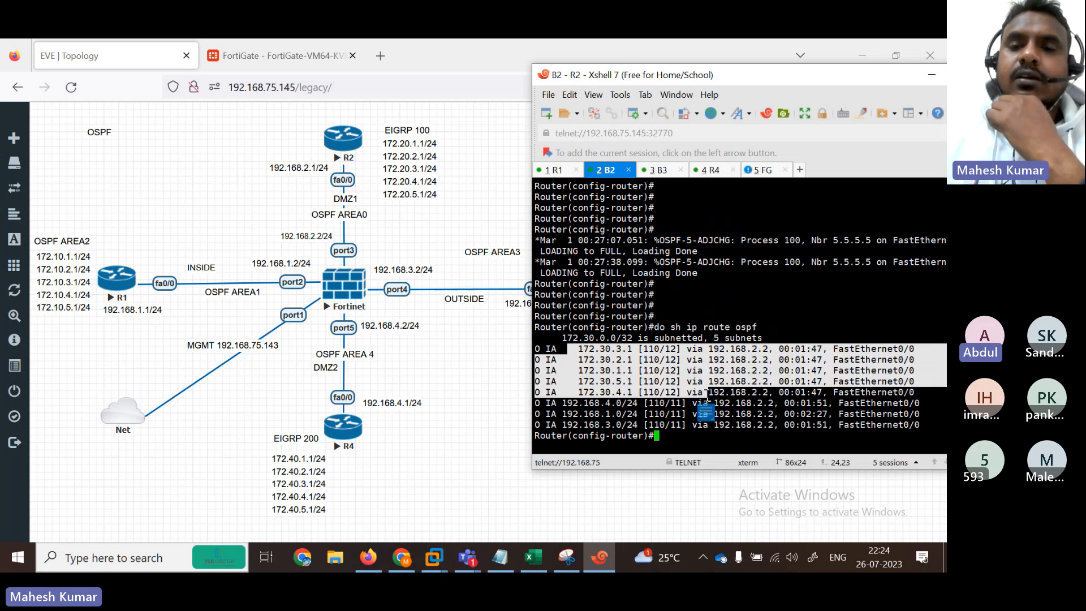
{"action": "left_click", "coordinate": [667, 172]}
{"action": "left_click", "coordinate": [628, 403]}
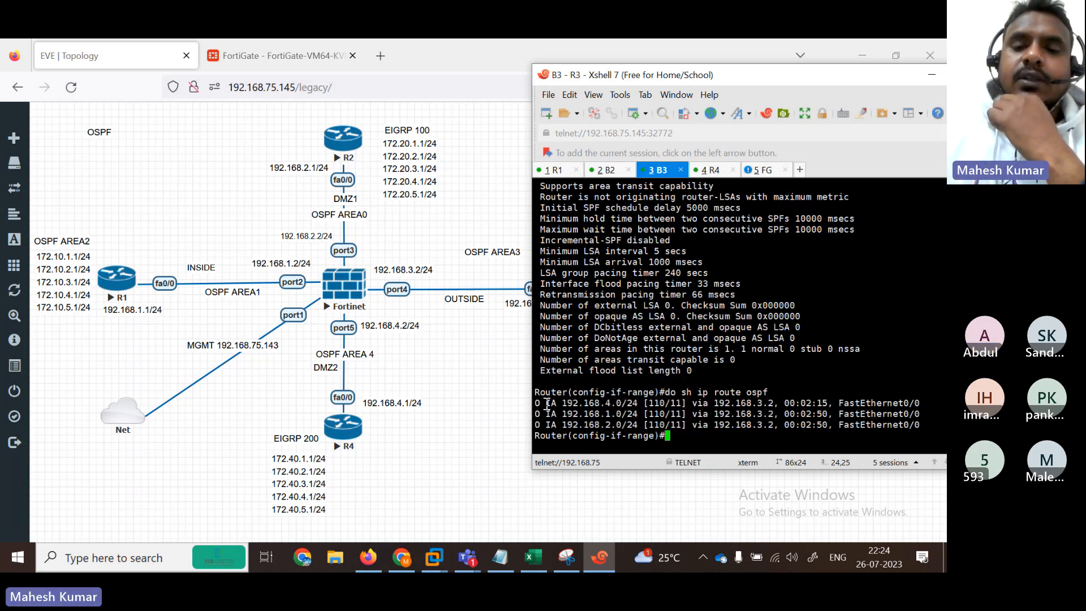
{"action": "left_click_drag", "start_coordinate": [547, 403], "coordinate": [721, 425]}
{"action": "left_click", "coordinate": [694, 446]}
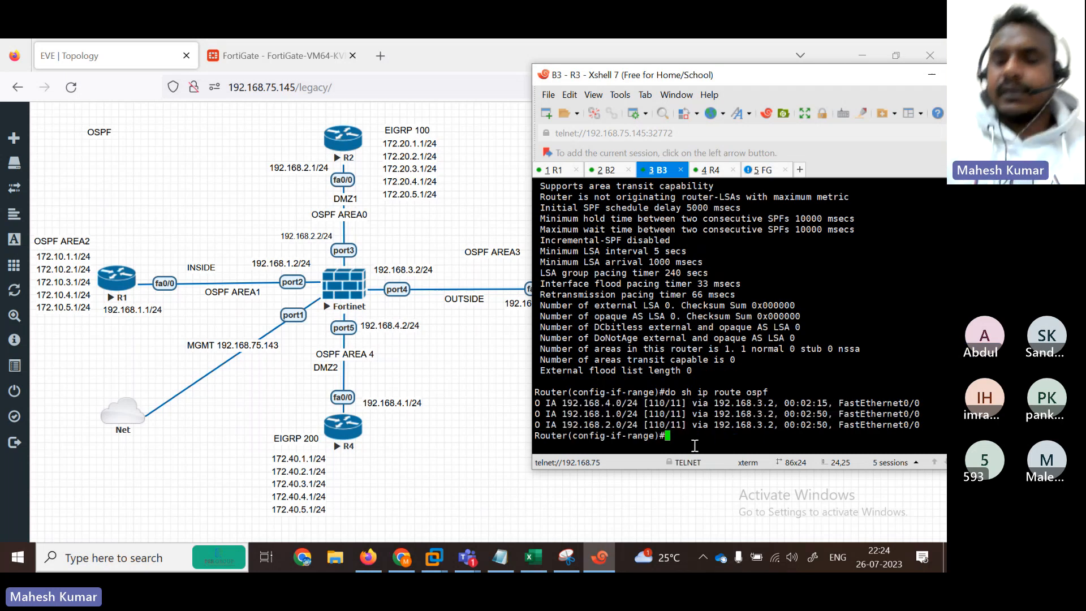
{"action": "key", "text": "Return"}
{"action": "key", "text": "Return"}
{"action": "key", "text": "Return"}
{"action": "key", "text": "Return"}
{"action": "key", "text": "Return"}
{"action": "key", "text": "Return"}
{"action": "key", "text": "Return"}
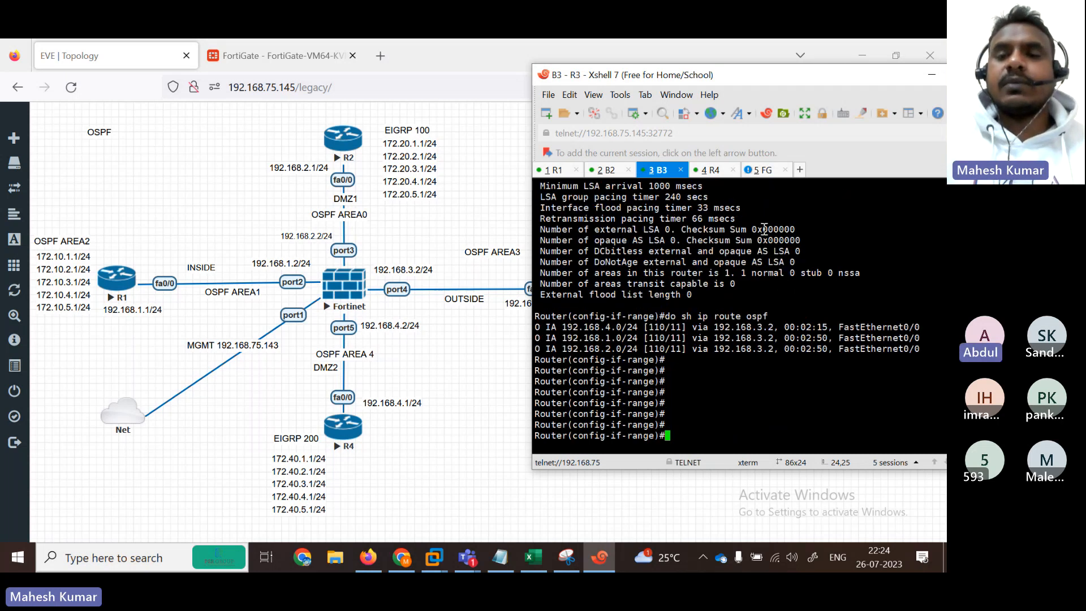
{"action": "left_click", "coordinate": [709, 170]}
{"action": "key", "text": "Return"}
{"action": "key", "text": "Return"}
{"action": "key", "text": "Return"}
{"action": "key", "text": "Return"}
{"action": "key", "text": "Return"}
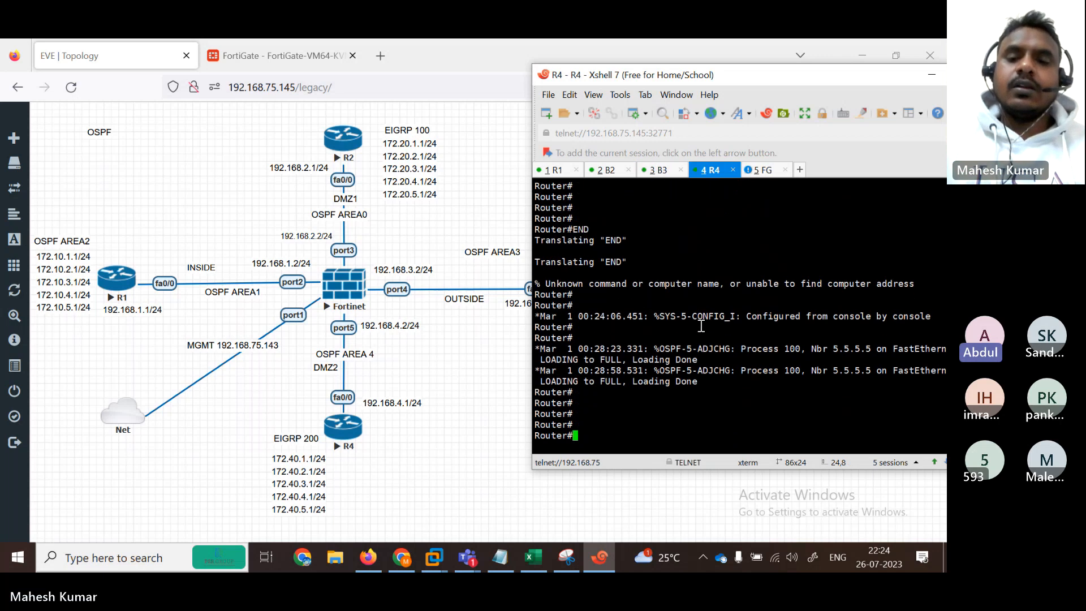
Step: Run 'sh ip route ospf' on R4 and mark its 172.30.x and 192.168.x inter-area routes
{"action": "type", "text": "sh ip rou"}
{"action": "key", "text": "Tab"}
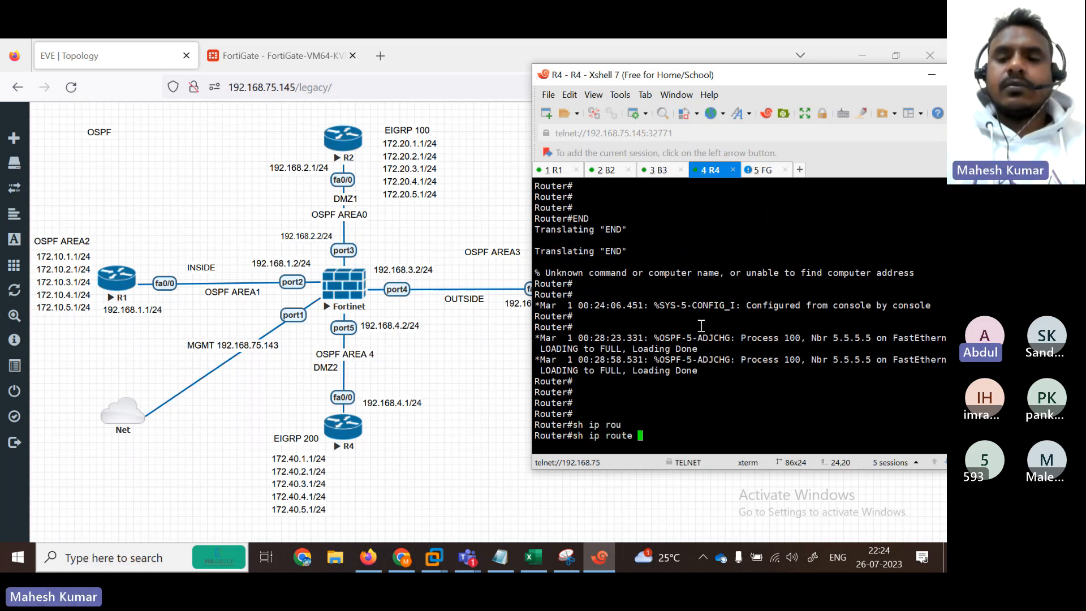
{"action": "type", "text": "os"}
{"action": "key", "text": "Tab"}
{"action": "key", "text": "Return"}
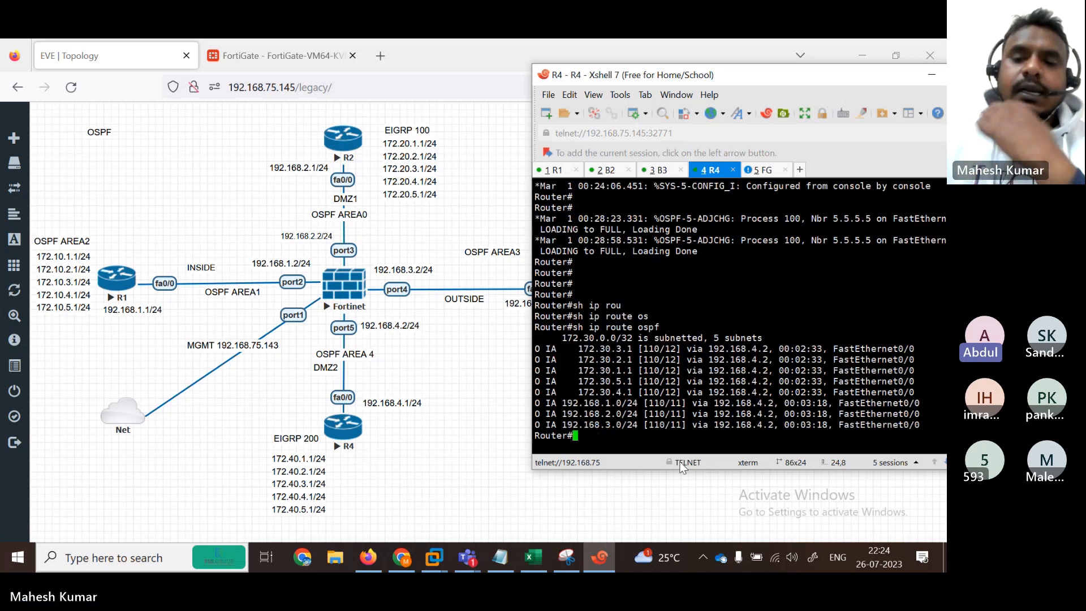
{"action": "left_click_drag", "start_coordinate": [565, 351], "coordinate": [740, 403]}
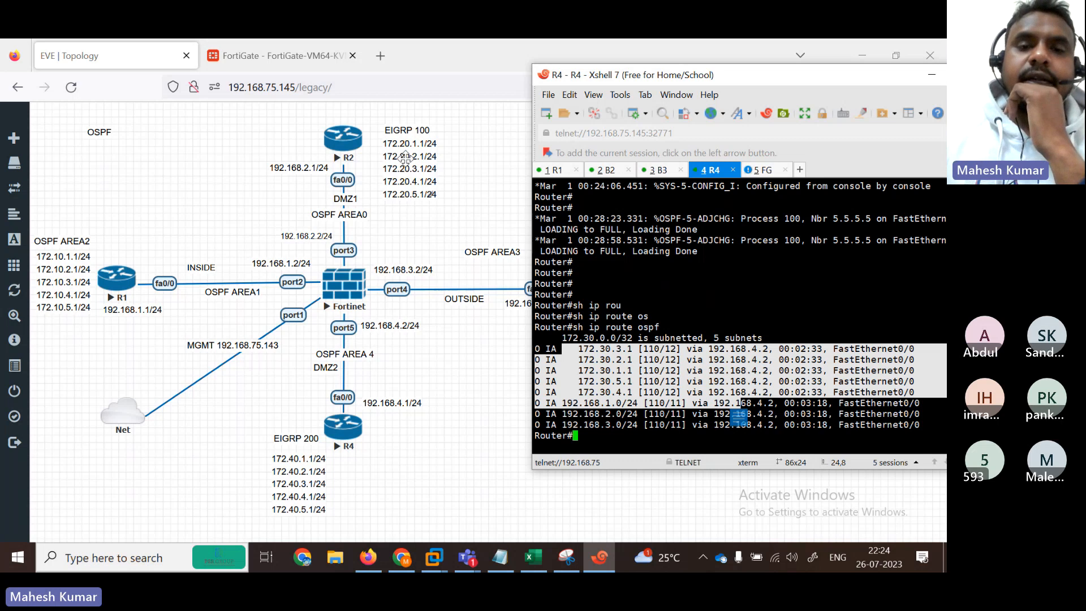
Step: Shift R4's EIGRP 200 and R2's EIGRP 100 address lists and the EIGRP 100 label slightly left
{"action": "left_click", "coordinate": [287, 487]}
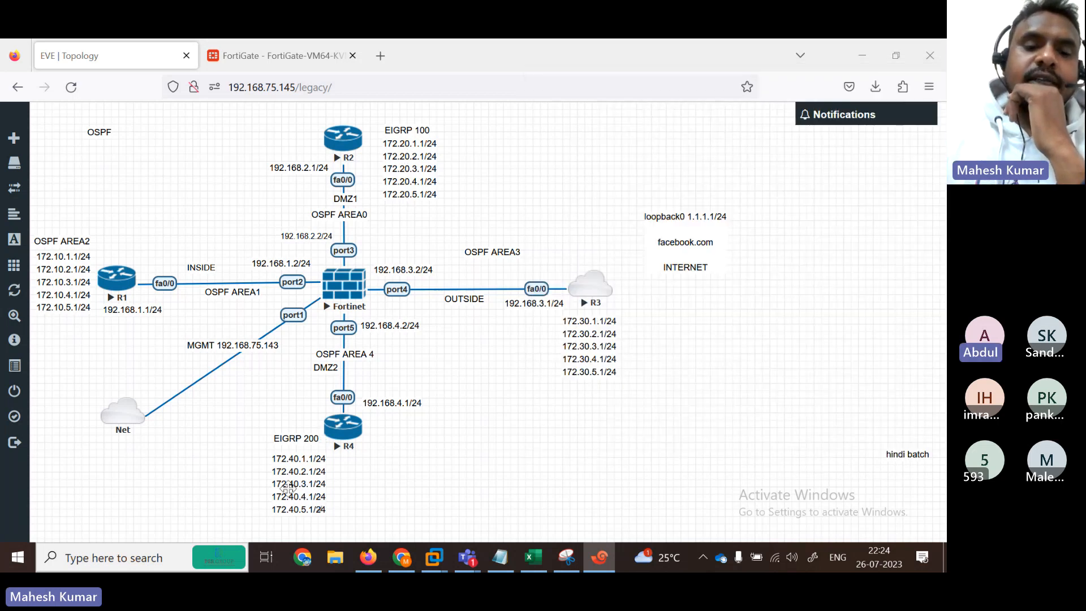
{"action": "left_click_drag", "start_coordinate": [287, 487], "coordinate": [284, 485]}
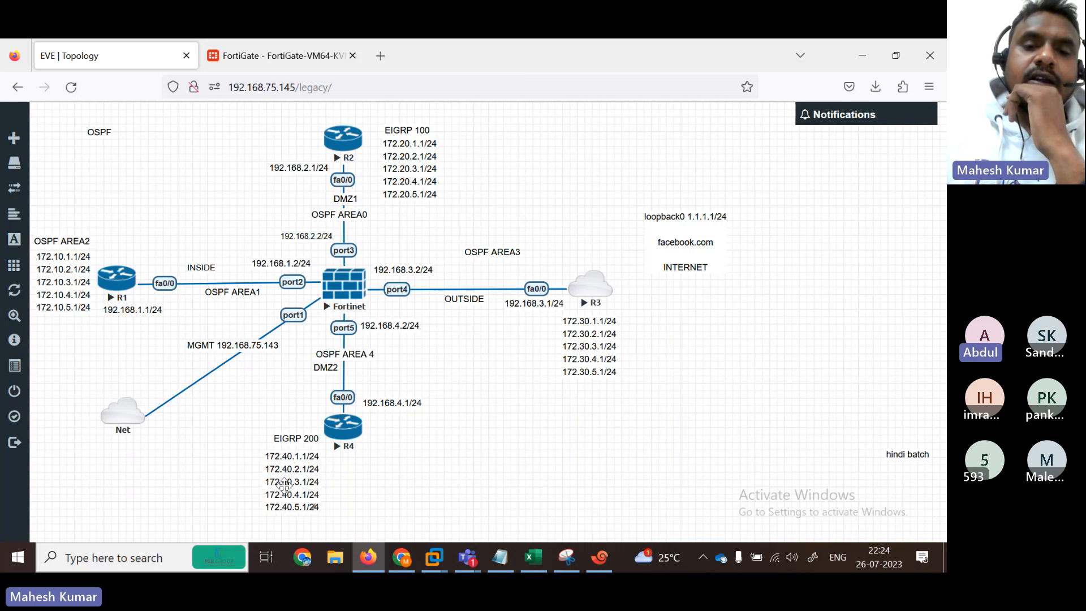
{"action": "left_click_drag", "start_coordinate": [409, 162], "coordinate": [404, 166]}
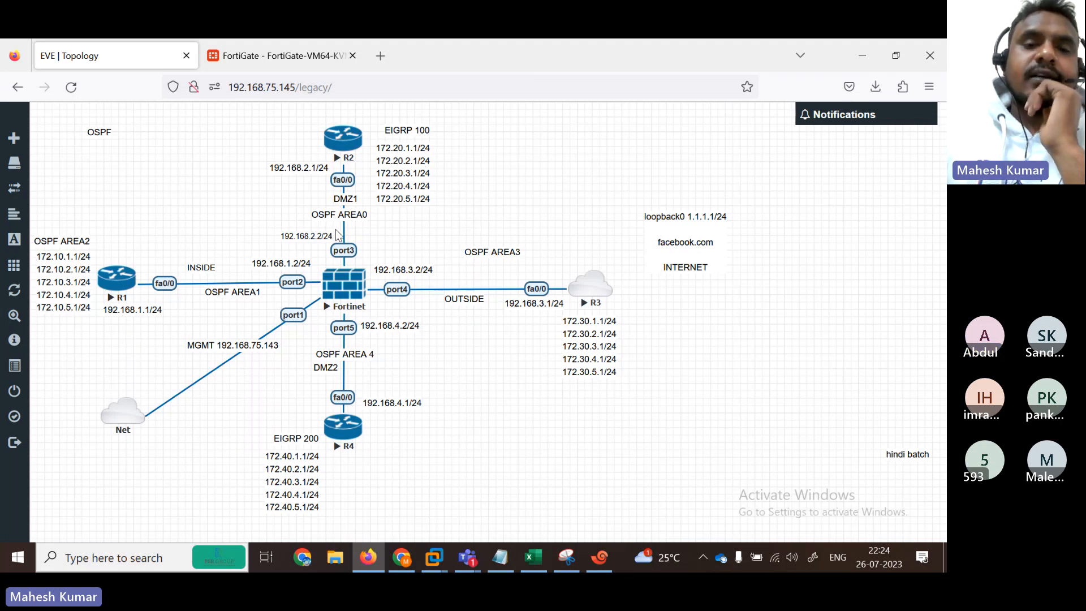
{"action": "left_click_drag", "start_coordinate": [406, 129], "coordinate": [400, 127]}
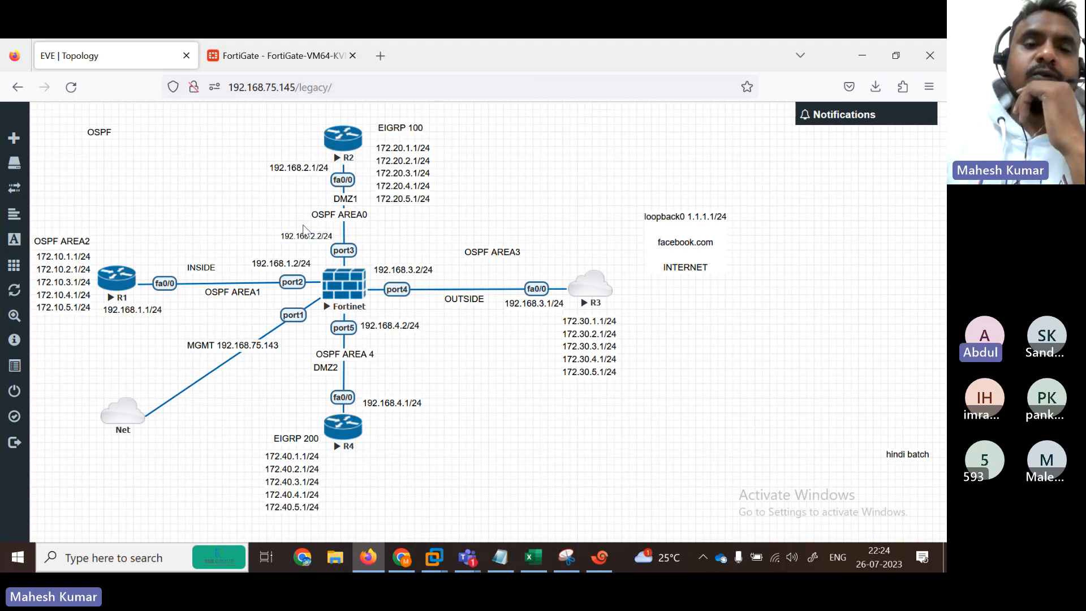
Step: In the OSPF notes, delete 'COME' from the NOTE- EIGRP line so it reads 'WILL NOT ADDVERTISE'
{"action": "left_click", "coordinate": [500, 557]}
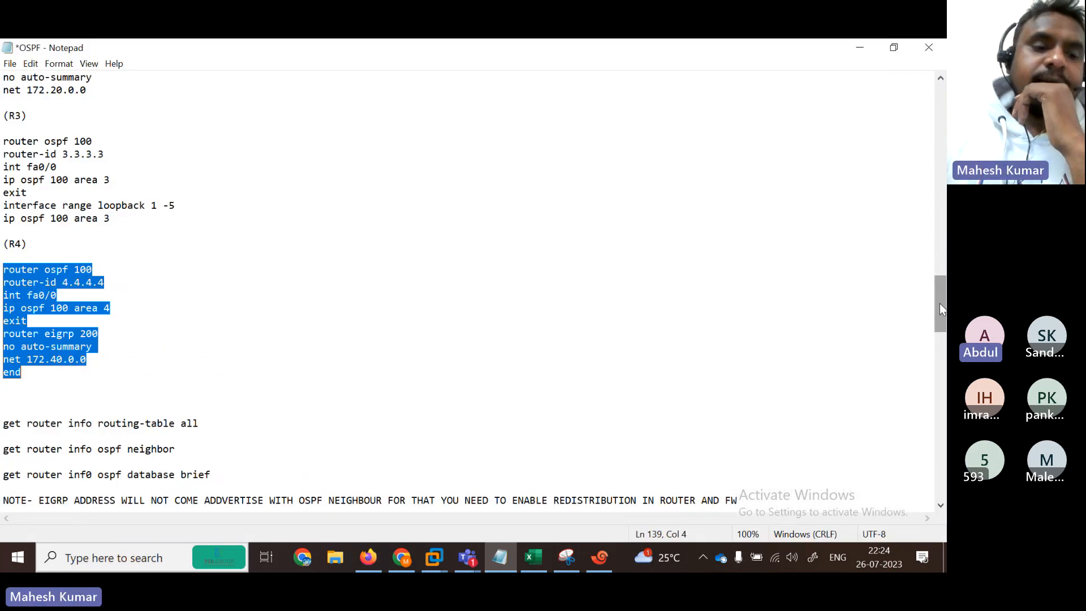
{"action": "left_click_drag", "start_coordinate": [939, 303], "coordinate": [942, 357]}
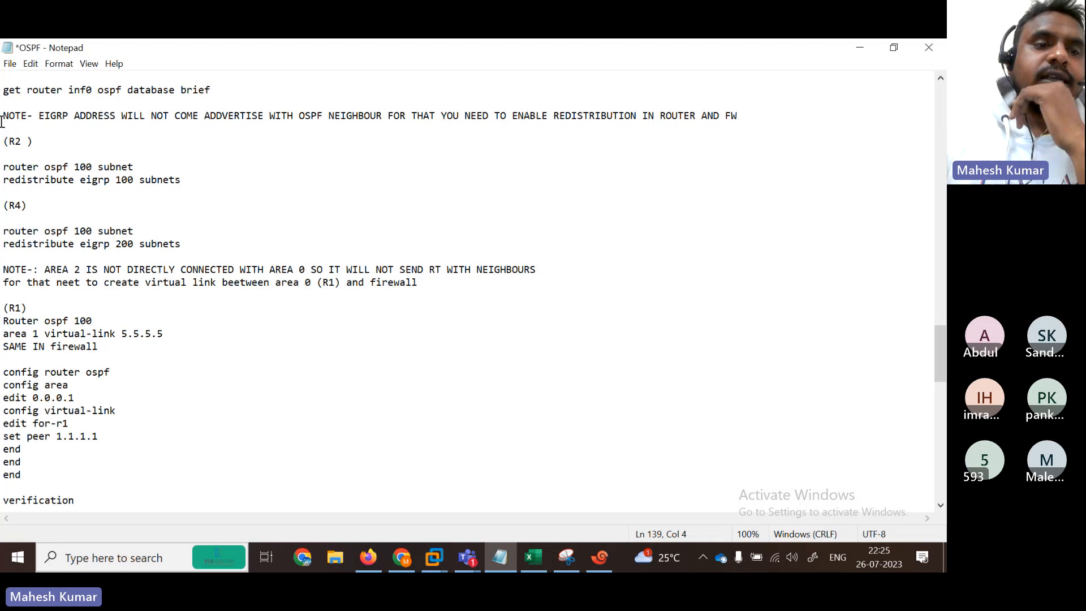
{"action": "left_click_drag", "start_coordinate": [3, 121], "coordinate": [285, 129]}
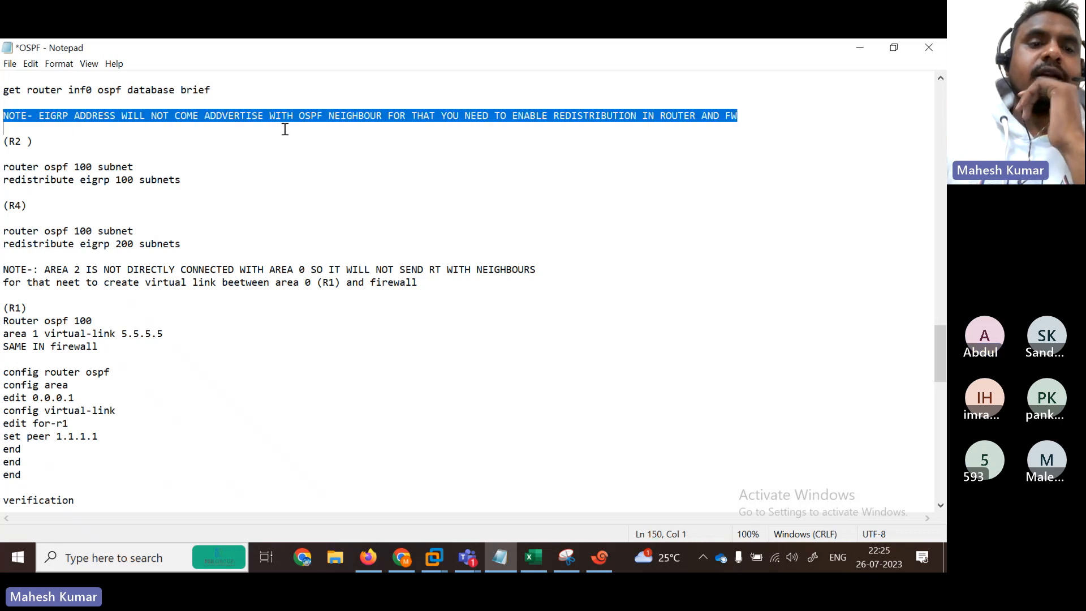
{"action": "left_click", "coordinate": [281, 134]}
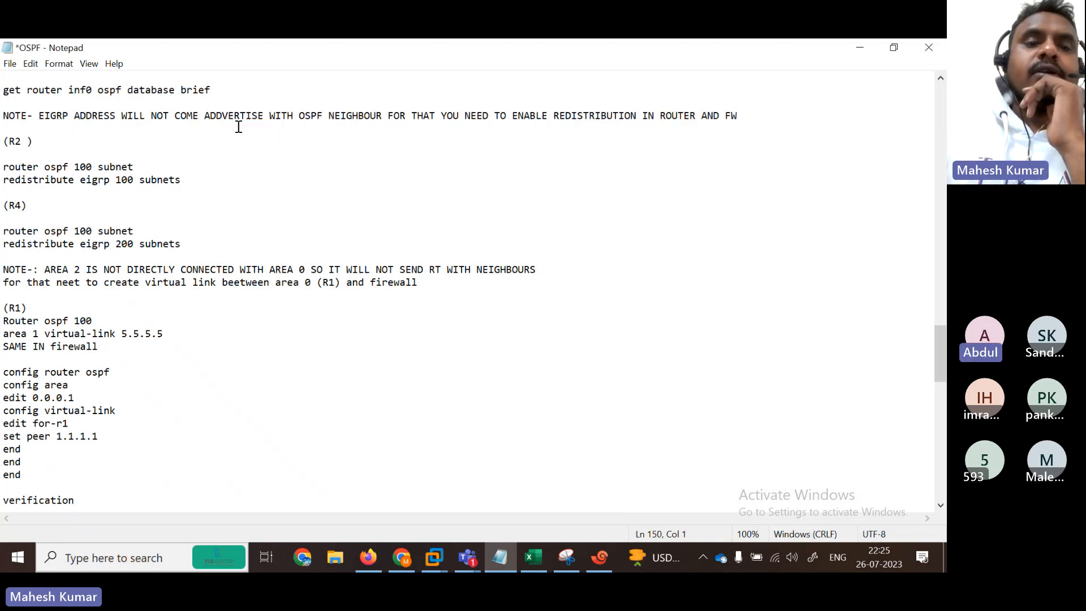
{"action": "key", "text": "BackSpace"}
{"action": "key", "text": "BackSpace"}
{"action": "key", "text": "BackSpace"}
{"action": "key", "text": "BackSpace"}
{"action": "key", "text": "BackSpace"}
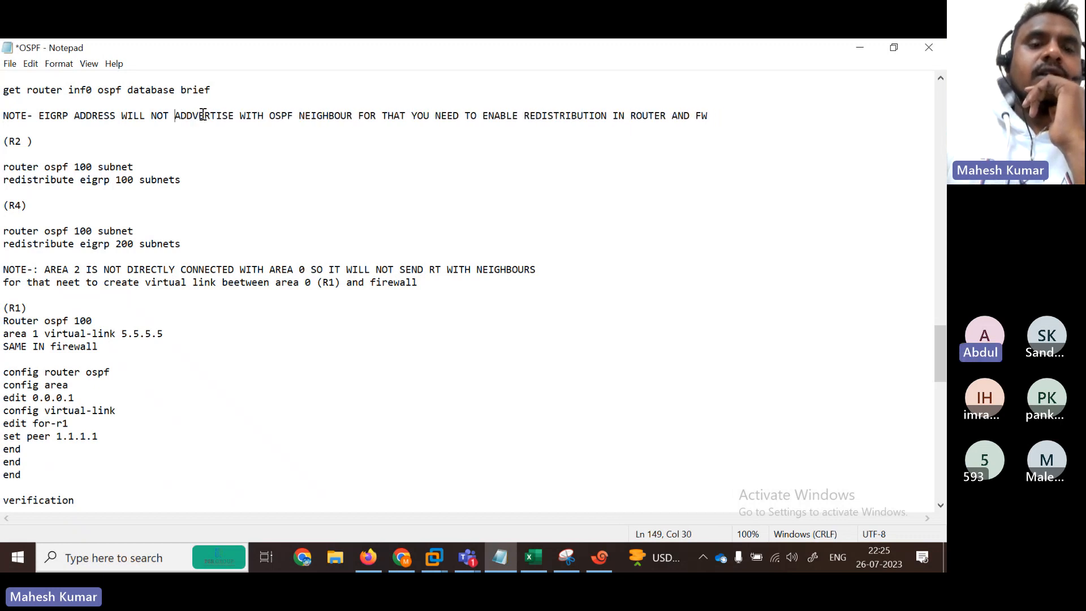
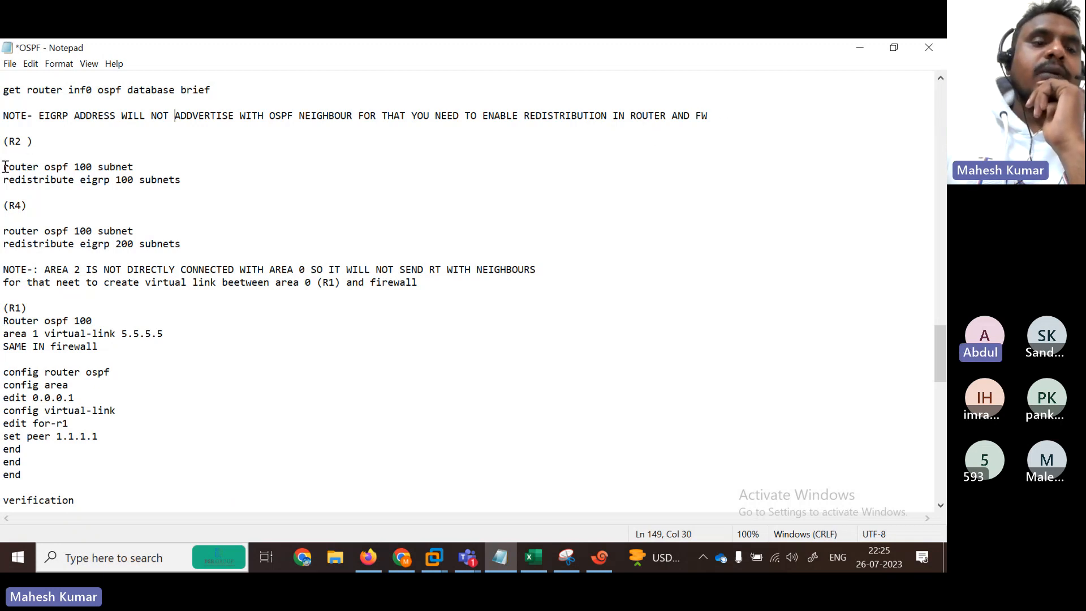
Step: Select the R2 'router ospf 100 subnet' and 'redistribute eigrp 100 subnets' lines, then restore Notepad down
{"action": "left_click_drag", "start_coordinate": [3, 166], "coordinate": [194, 187]}
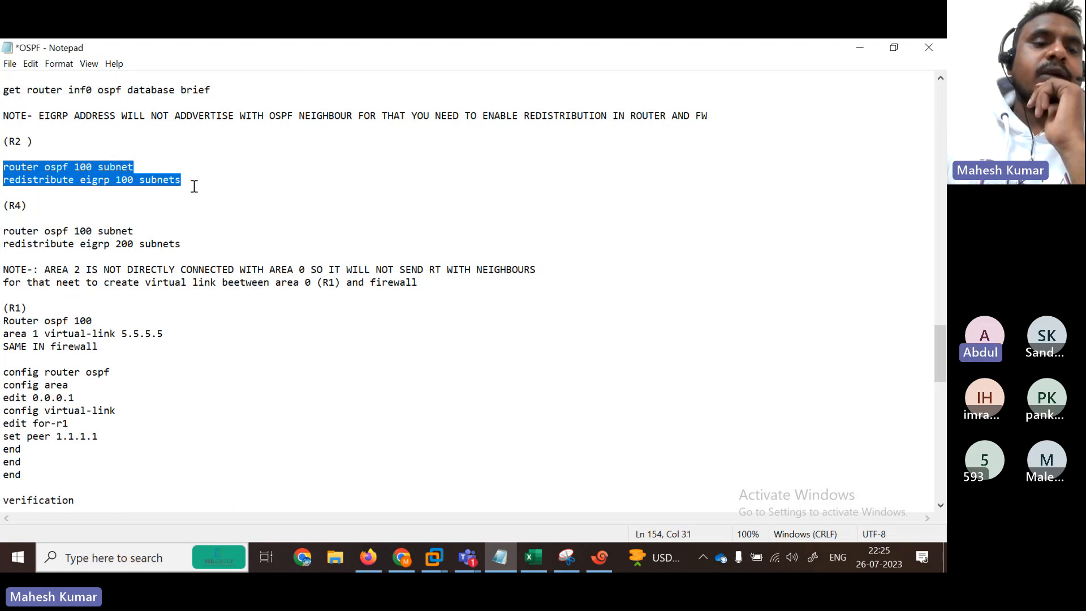
{"action": "left_click", "coordinate": [894, 47]}
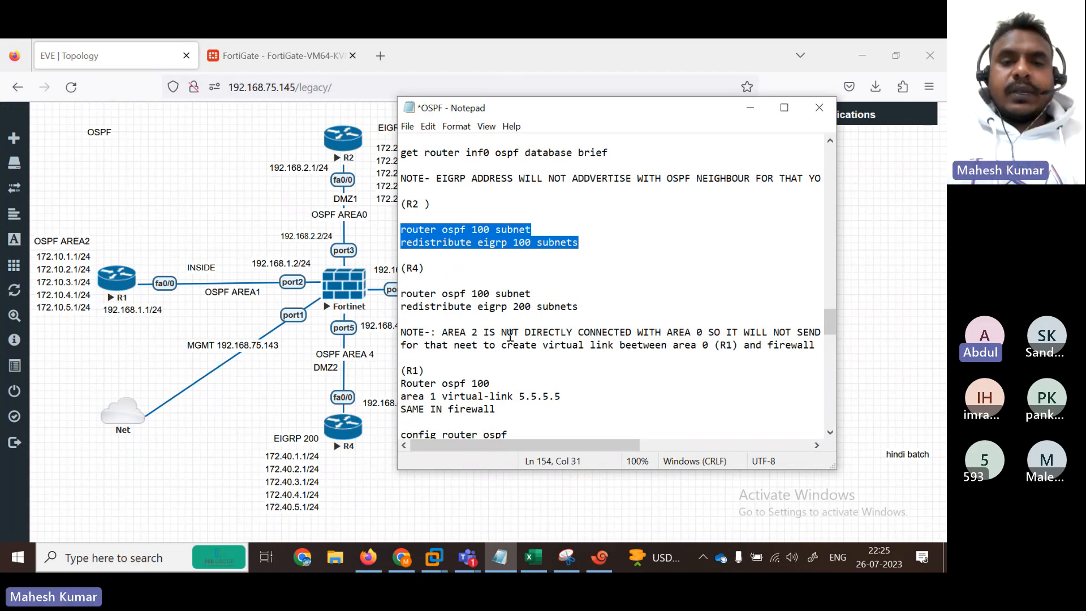
Step: On B2, exit OSPF router configuration and paste the copied R2 redistribution commands
{"action": "left_click", "coordinate": [599, 557]}
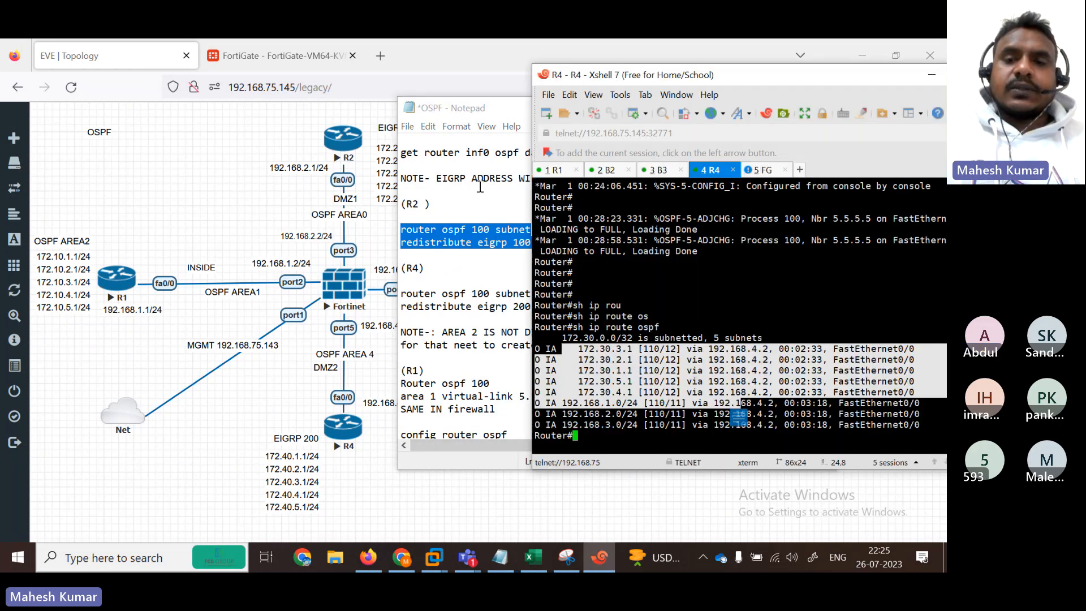
{"action": "left_click", "coordinate": [607, 170]}
{"action": "left_click", "coordinate": [611, 316]}
{"action": "key", "text": "Return"}
{"action": "key", "text": "Return"}
{"action": "key", "text": "Return"}
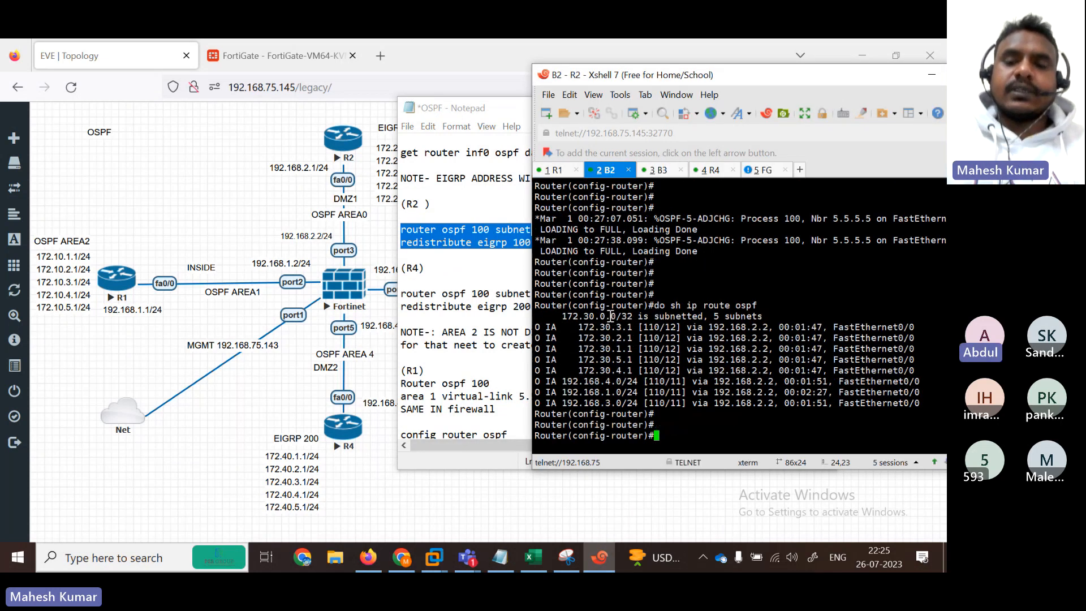
{"action": "type", "text": "exit"}
{"action": "key", "text": "Return"}
{"action": "key", "text": "Return"}
{"action": "key", "text": "Return"}
{"action": "key", "text": "Return"}
{"action": "key", "text": "Return"}
{"action": "key", "text": "Return"}
{"action": "key", "text": "Return"}
{"action": "key", "text": "Return"}
{"action": "key", "text": "Return"}
{"action": "key", "text": "Return"}
{"action": "key", "text": "Return"}
{"action": "key", "text": "Return"}
{"action": "key", "text": "Return"}
{"action": "key", "text": "Return"}
{"action": "key", "text": "Return"}
{"action": "key", "text": "Return"}
{"action": "key", "text": "Return"}
{"action": "key", "text": "Return"}
{"action": "key", "text": "Return"}
{"action": "key", "text": "Return"}
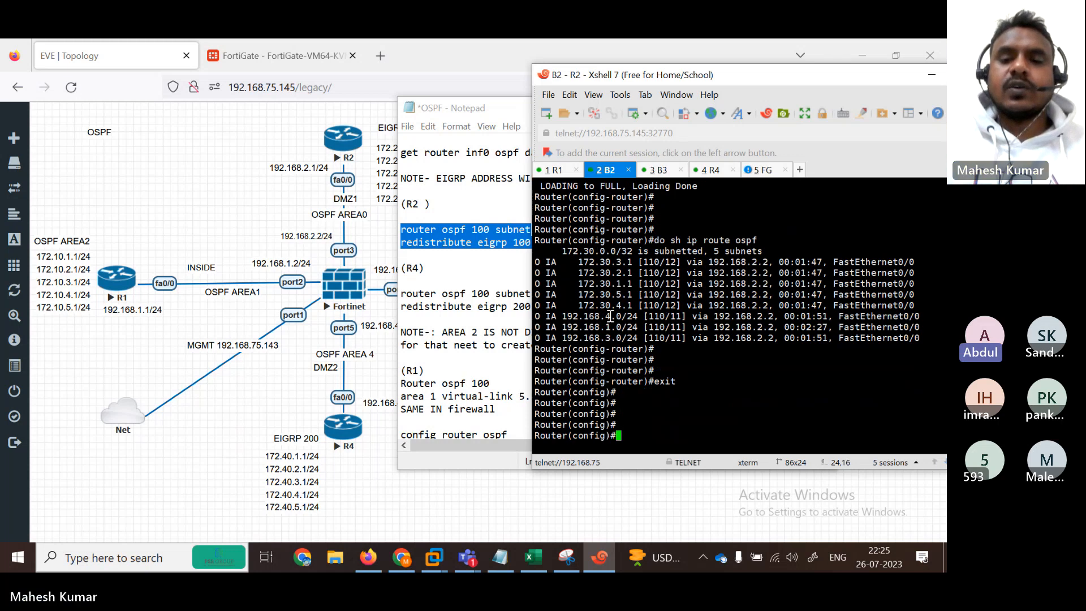
{"action": "right_click", "coordinate": [669, 316]}
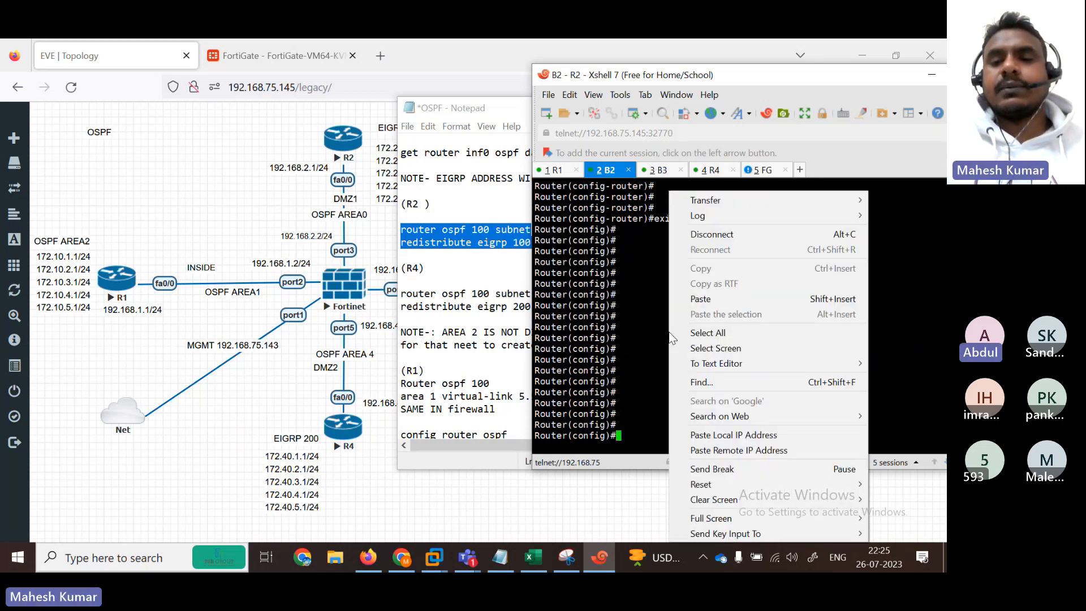
{"action": "left_click", "coordinate": [706, 299]}
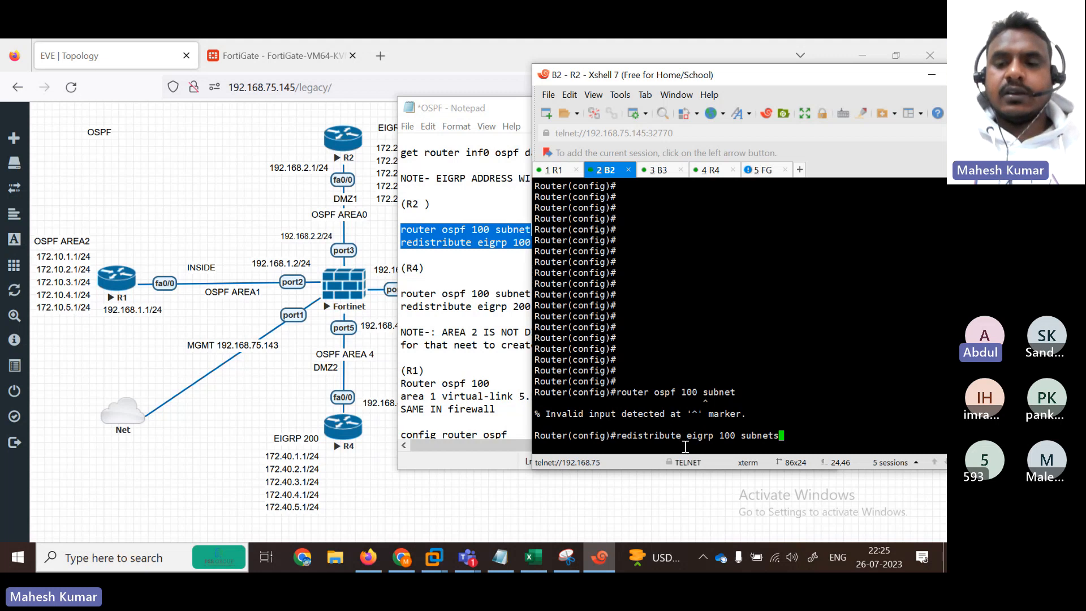
Step: Try retyping the rejected redistribute command with Tab completion, then query available commands with '?'
{"action": "key", "text": "BackSpace"}
{"action": "key", "text": "BackSpace"}
{"action": "key", "text": "BackSpace"}
{"action": "key", "text": "BackSpace"}
{"action": "key", "text": "BackSpace"}
{"action": "key", "text": "BackSpace"}
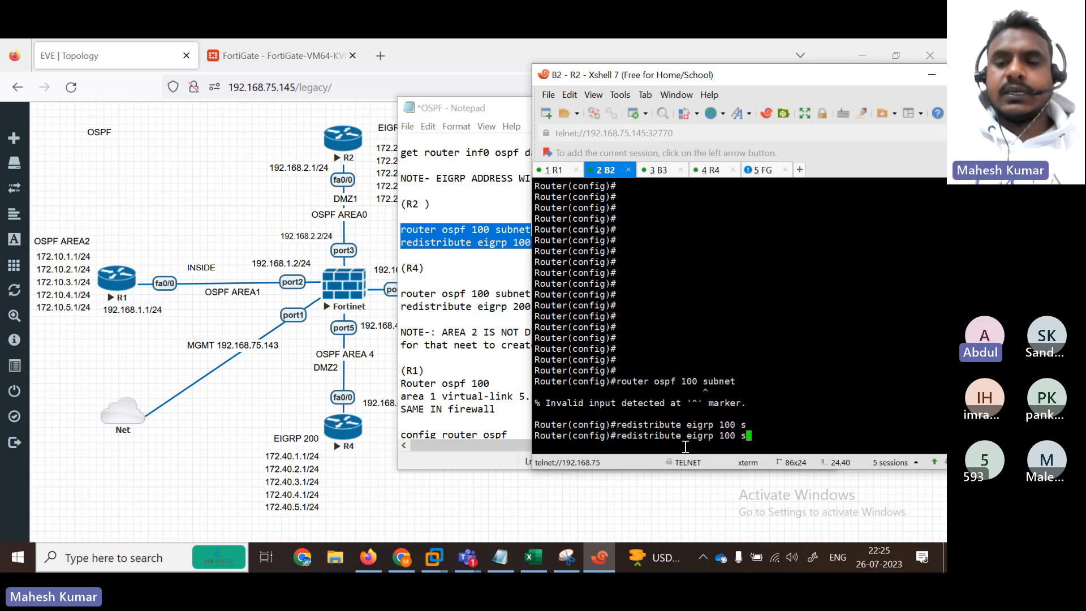
{"action": "key", "text": "BackSpace"}
{"action": "key", "text": "BackSpace"}
{"action": "key", "text": "BackSpace"}
{"action": "key", "text": "BackSpace"}
{"action": "key", "text": "BackSpace"}
{"action": "key", "text": "BackSpace"}
{"action": "key", "text": "BackSpace"}
{"action": "key", "text": "BackSpace"}
{"action": "key", "text": "BackSpace"}
{"action": "key", "text": "BackSpace"}
{"action": "key", "text": "BackSpace"}
{"action": "key", "text": "BackSpace"}
{"action": "key", "text": "BackSpace"}
{"action": "key", "text": "BackSpace"}
{"action": "key", "text": "BackSpace"}
{"action": "key", "text": "BackSpace"}
{"action": "key", "text": "BackSpace"}
{"action": "key", "text": "BackSpace"}
{"action": "key", "text": "BackSpace"}
{"action": "key", "text": "BackSpace"}
{"action": "key", "text": "BackSpace"}
{"action": "key", "text": "BackSpace"}
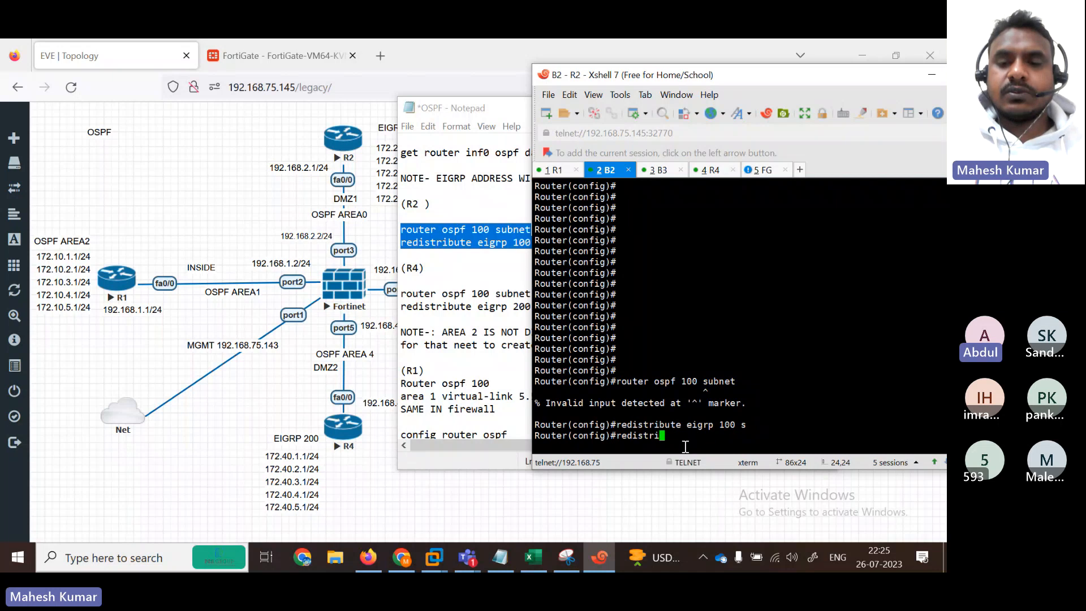
{"action": "type", "text": "re"}
{"action": "key", "text": "Tab"}
{"action": "type", "text": "d"}
{"action": "key", "text": "Tab"}
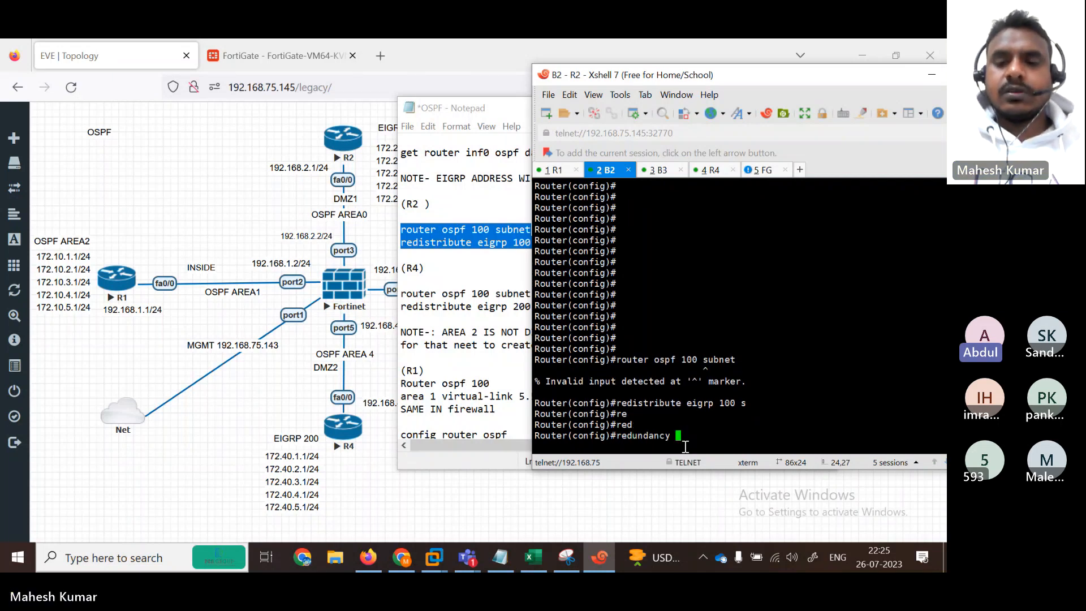
{"action": "key", "text": "BackSpace"}
{"action": "key", "text": "BackSpace"}
{"action": "key", "text": "BackSpace"}
{"action": "key", "text": "BackSpace"}
{"action": "key", "text": "BackSpace"}
{"action": "key", "text": "BackSpace"}
{"action": "key", "text": "BackSpace"}
{"action": "key", "text": "BackSpace"}
{"action": "type", "text": "i"}
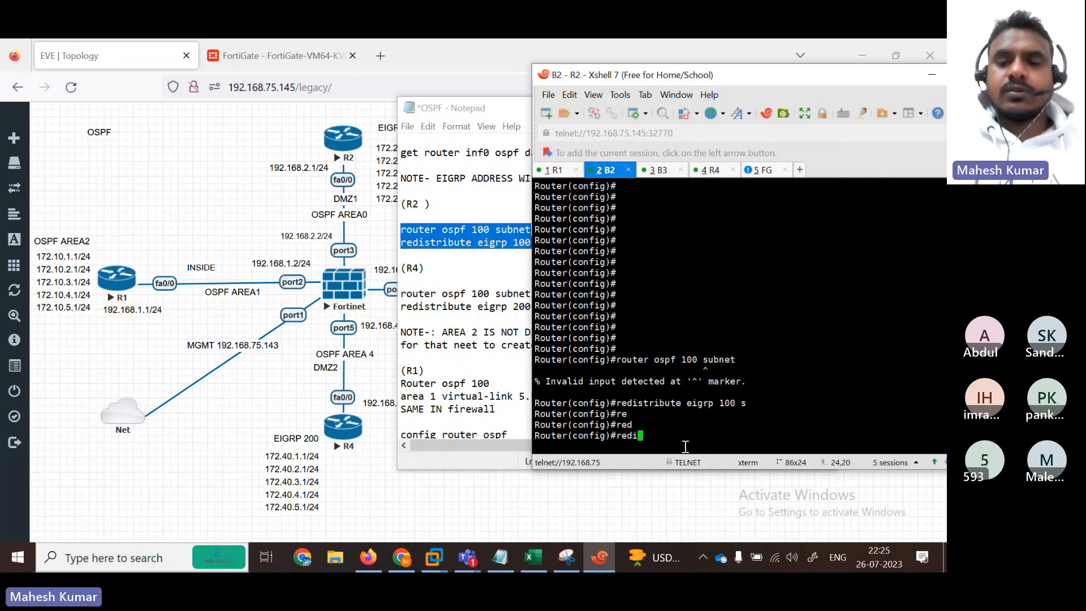
{"action": "key", "text": "Tab"}
{"action": "key", "text": "BackSpace"}
{"action": "key", "text": "BackSpace"}
{"action": "key", "text": "BackSpace"}
{"action": "key", "text": "BackSpace"}
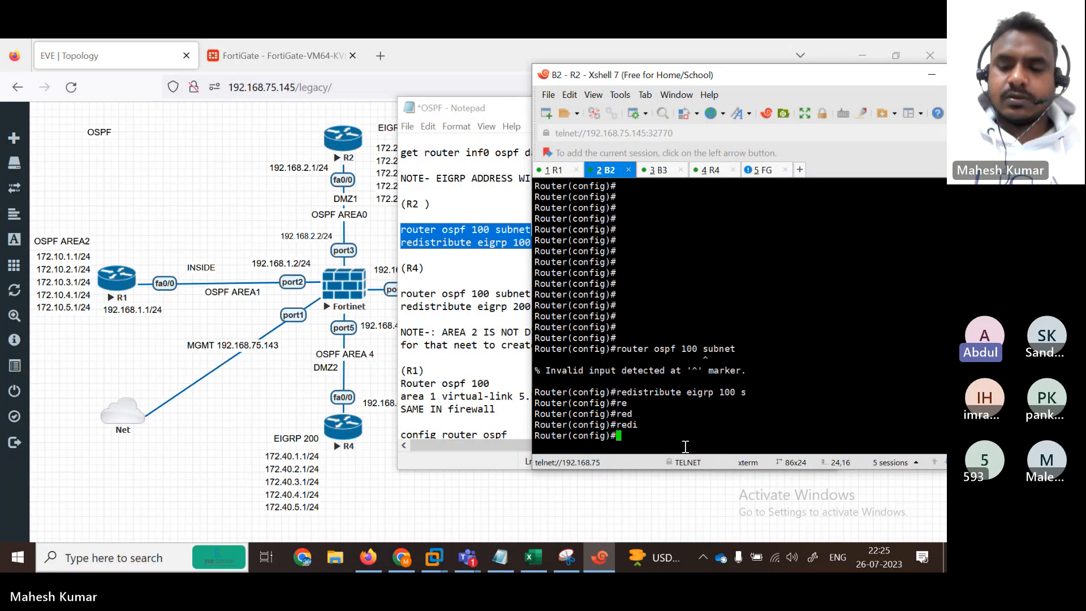
{"action": "type", "text": "?"}
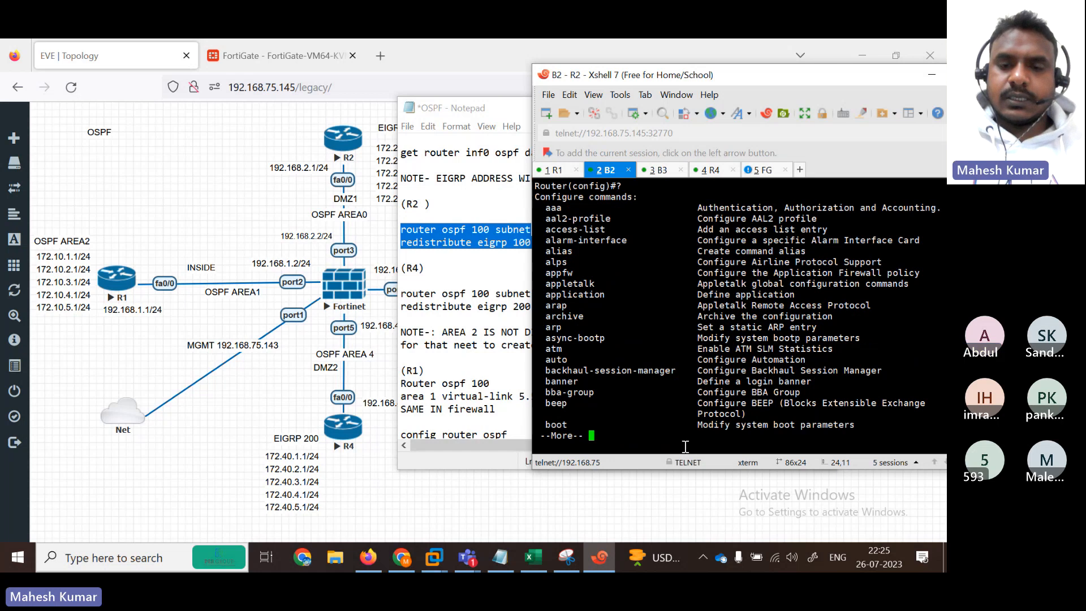
Step: Page through B2's global configuration command help listing
{"action": "key", "text": "space"}
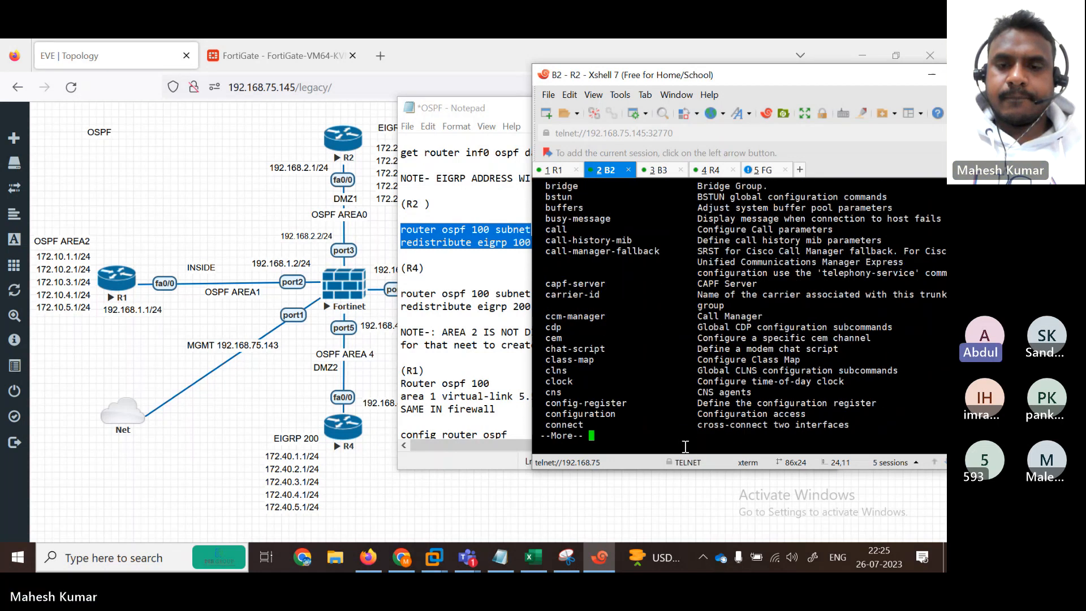
{"action": "key", "text": "space"}
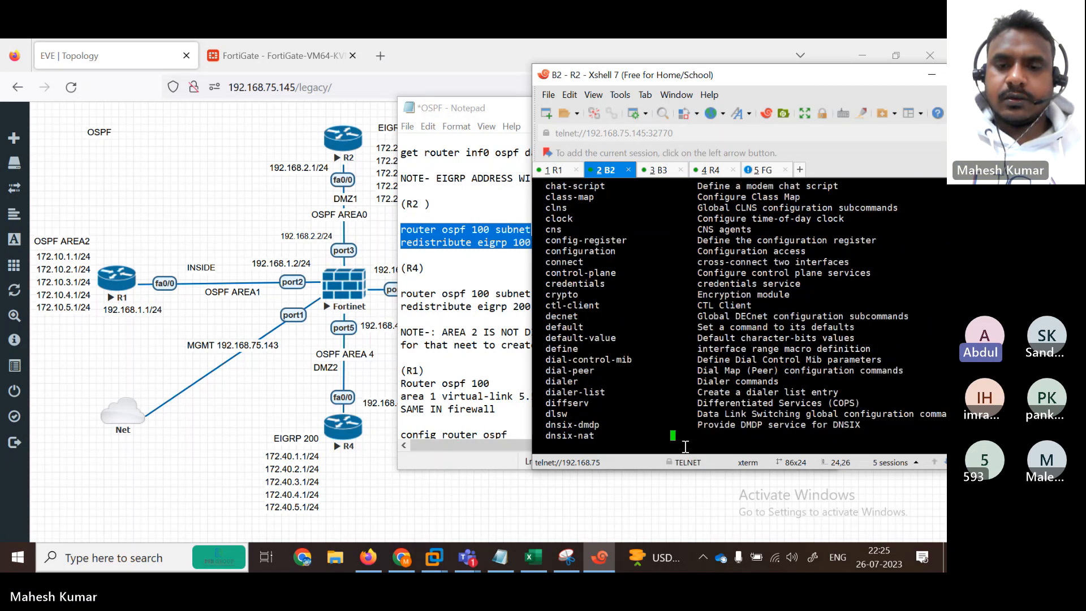
{"action": "key", "text": "space"}
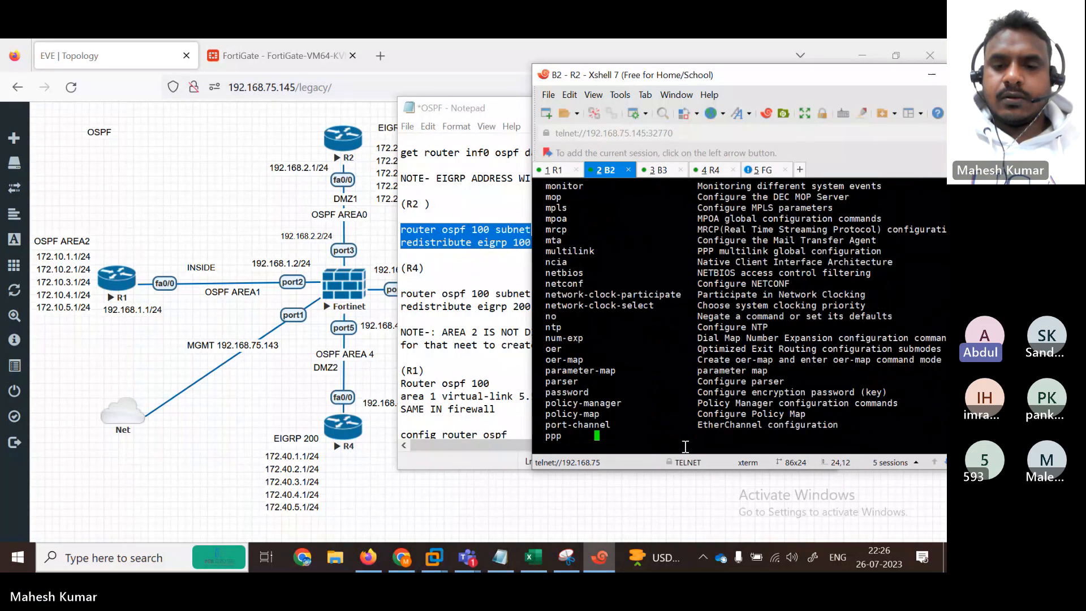
{"action": "key", "text": "space"}
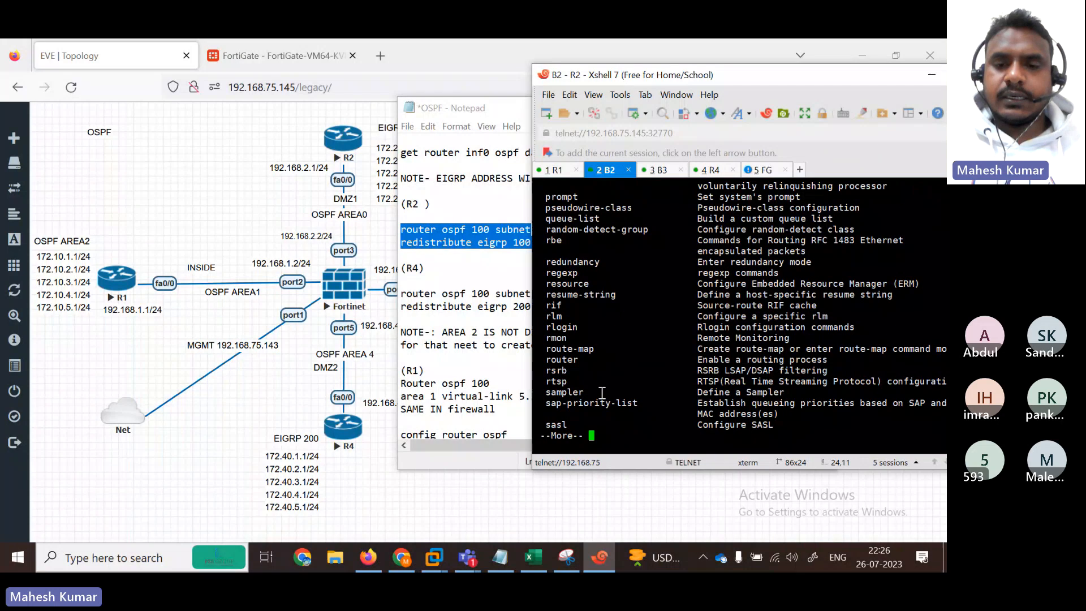
{"action": "key", "text": "Return"}
{"action": "key", "text": "Return"}
{"action": "key", "text": "Return"}
{"action": "key", "text": "Return"}
{"action": "key", "text": "Return"}
{"action": "key", "text": "Return"}
{"action": "key", "text": "Return"}
{"action": "key", "text": "Return"}
{"action": "key", "text": "Return"}
{"action": "key", "text": "Return"}
{"action": "key", "text": "Return"}
{"action": "key", "text": "Return"}
{"action": "key", "text": "Return"}
{"action": "key", "text": "Return"}
{"action": "key", "text": "Return"}
{"action": "key", "text": "Return"}
{"action": "key", "text": "Return"}
{"action": "key", "text": "Return"}
{"action": "key", "text": "Return"}
{"action": "key", "text": "Return"}
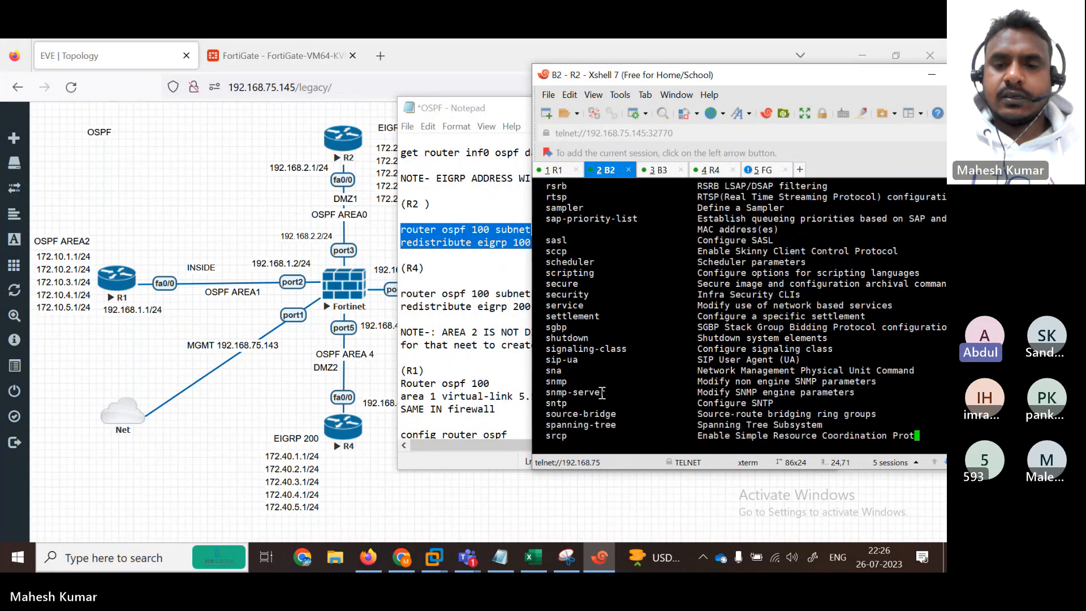
{"action": "key", "text": "XF86AudioMute"}
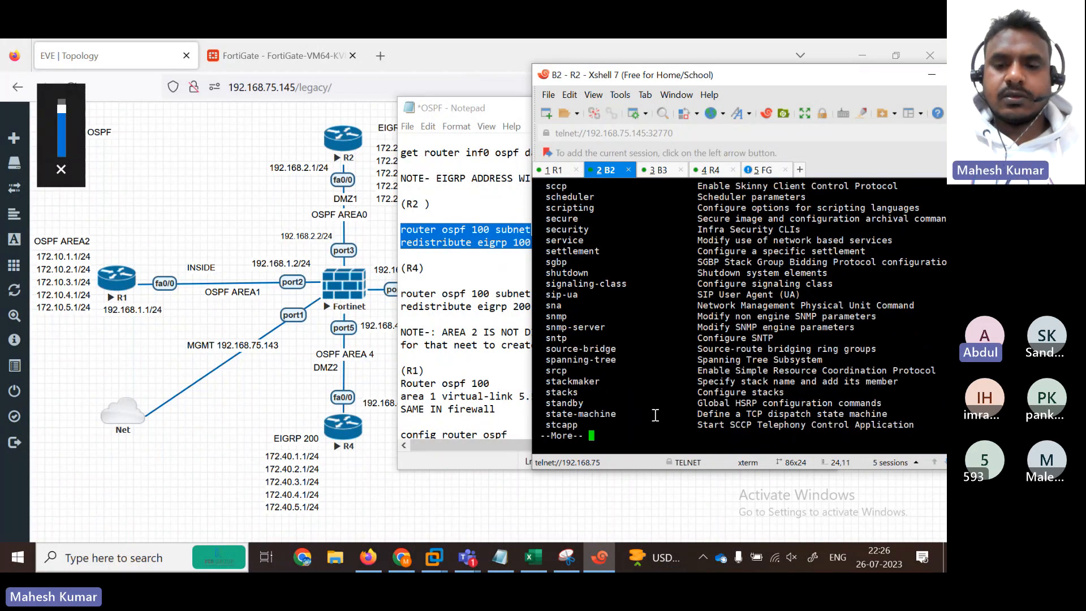
Step: Unmute the computer's audio, then quit the help listing back to the config prompt
{"action": "left_click", "coordinate": [790, 558]}
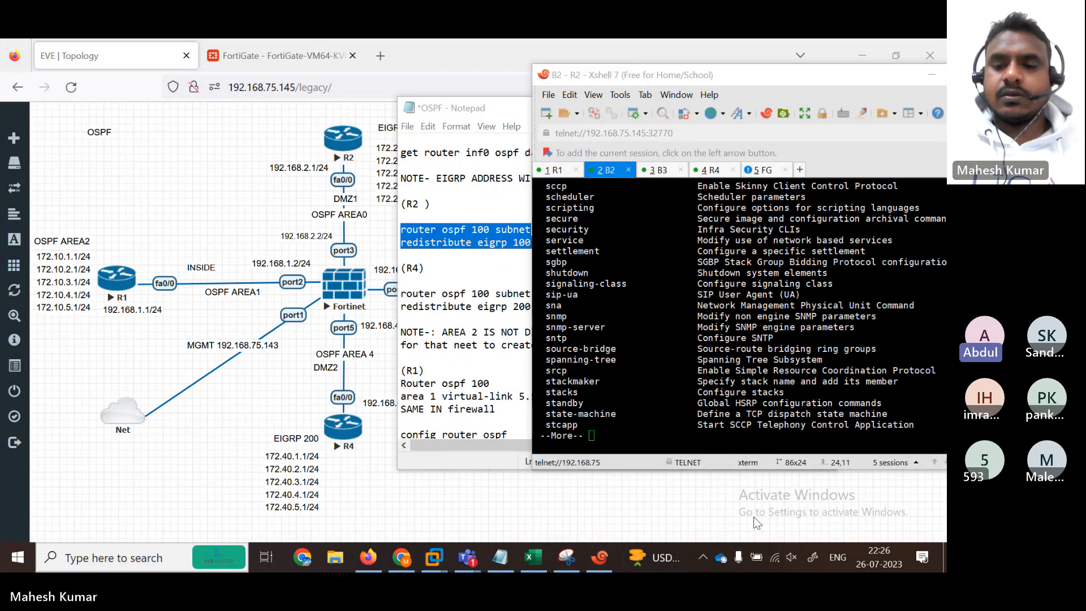
{"action": "left_click", "coordinate": [791, 557]}
{"action": "left_click", "coordinate": [704, 516]}
{"action": "left_click", "coordinate": [661, 400]}
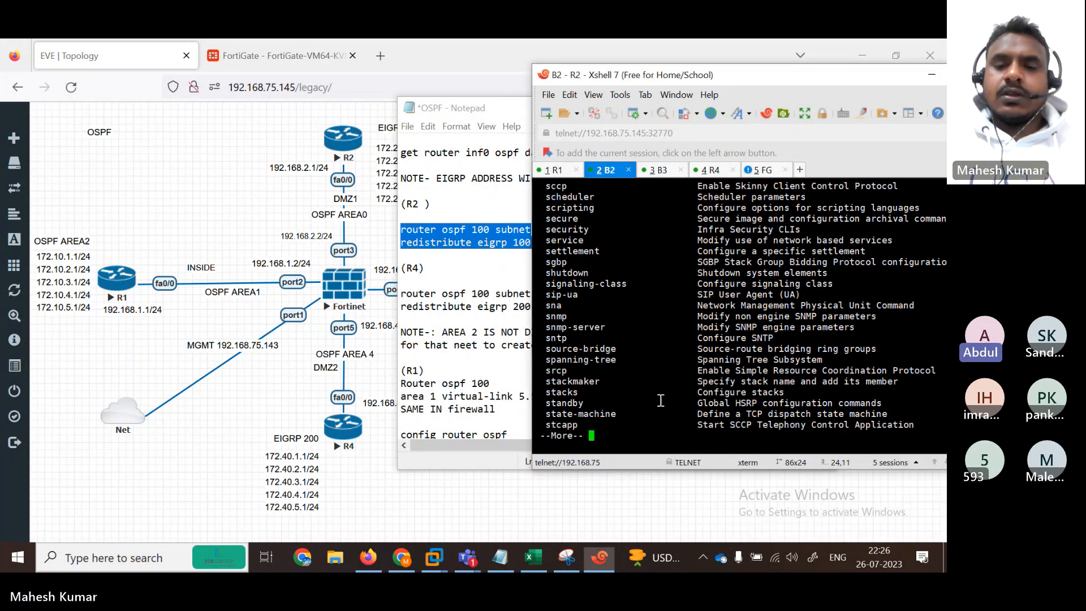
{"action": "key", "text": "Return"}
{"action": "key", "text": "Return"}
{"action": "key", "text": "Return"}
{"action": "key", "text": "Return"}
{"action": "key", "text": "Return"}
{"action": "key", "text": "Return"}
{"action": "key", "text": "Return"}
{"action": "key", "text": "Return"}
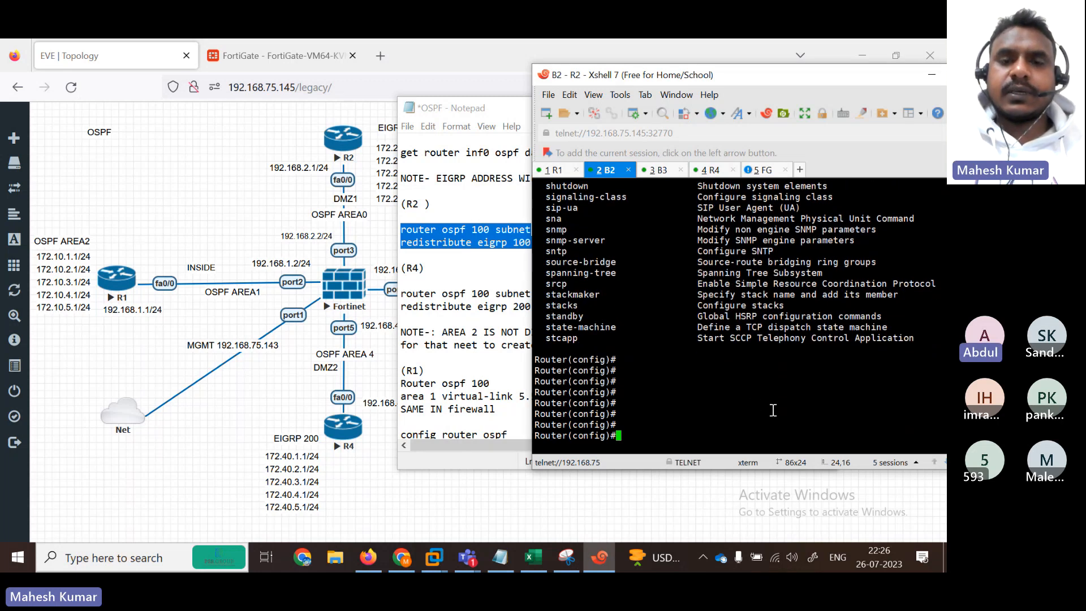
Step: Enter 'router ospf 100' on R2, after a failed attempt to append a 'subnets' keyword
{"action": "type", "text": "rou"}
{"action": "key", "text": "Tab"}
{"action": "type", "text": "ter"}
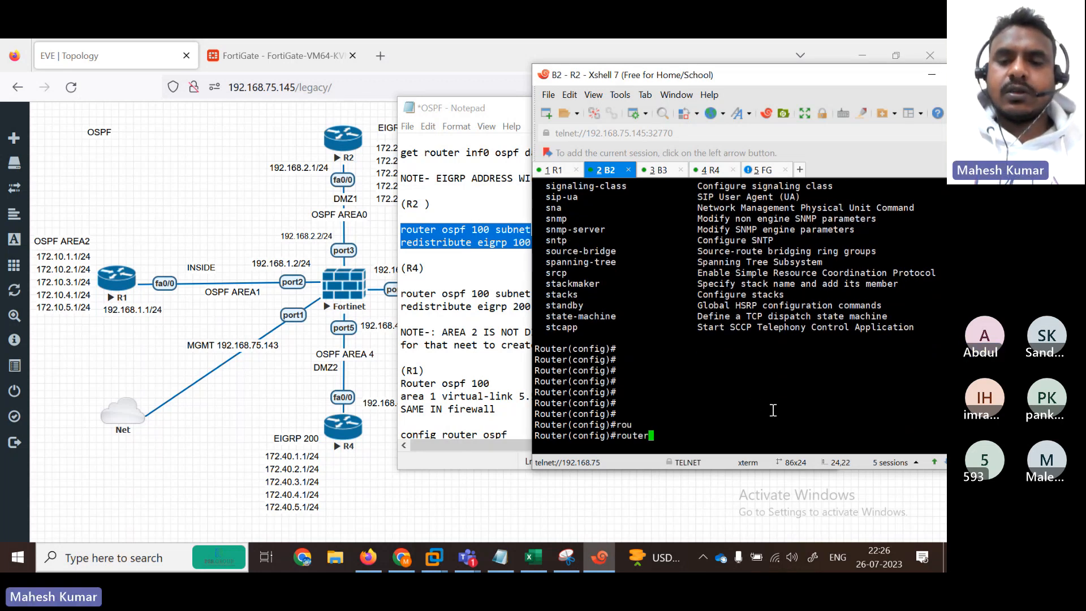
{"action": "key", "text": "Tab"}
{"action": "type", "text": "os"}
{"action": "key", "text": "Tab"}
{"action": "type", "text": "100"}
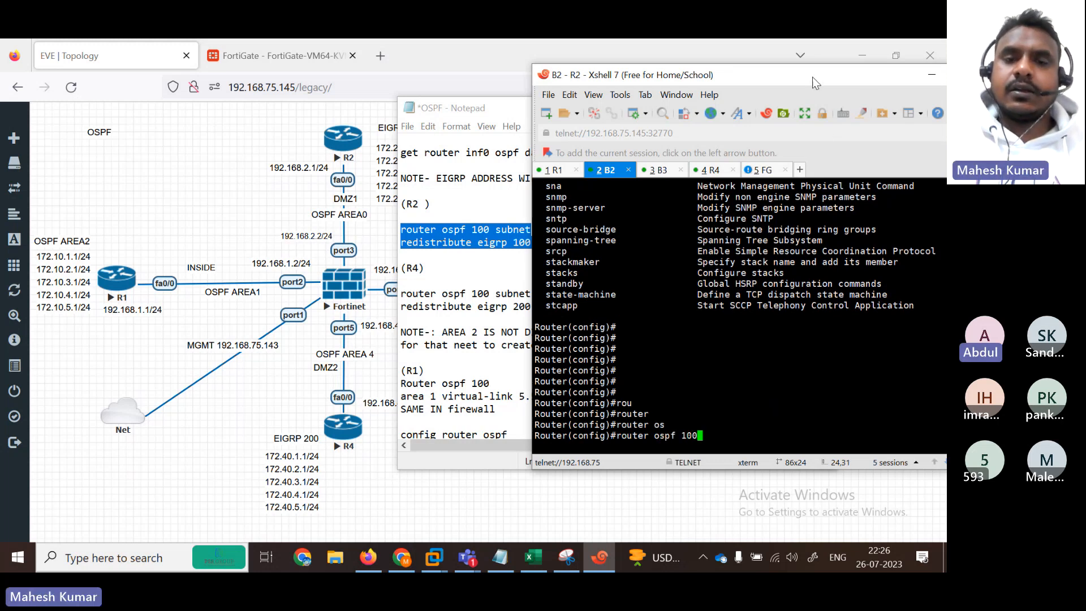
{"action": "left_click_drag", "start_coordinate": [812, 77], "coordinate": [846, 114]}
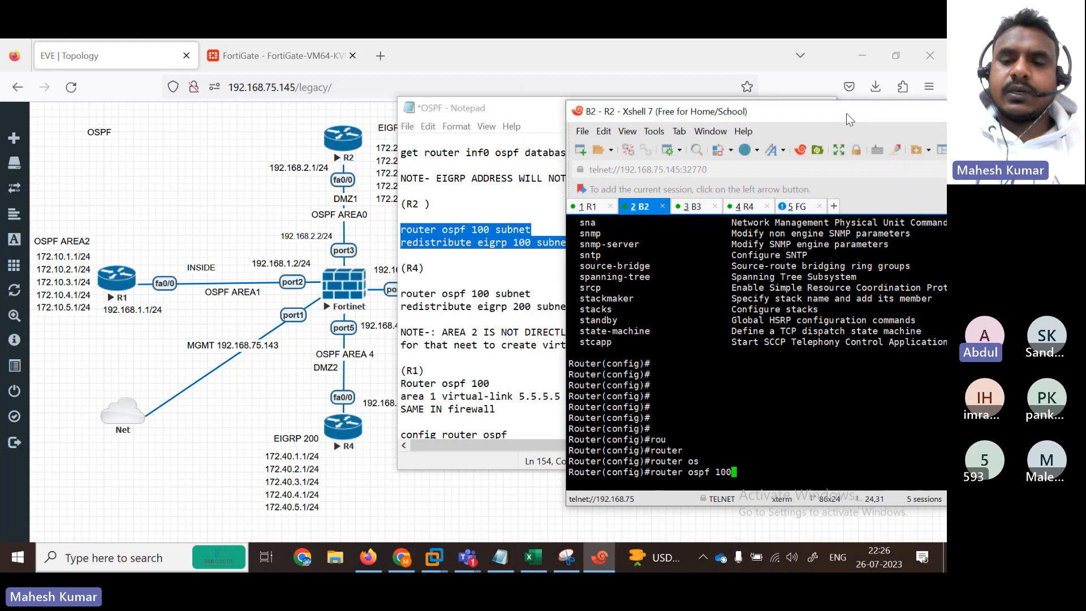
{"action": "type", "text": "su"}
{"action": "key", "text": "Tab"}
{"action": "type", "text": "n"}
{"action": "key", "text": "Tab"}
{"action": "key", "text": "BackSpace"}
{"action": "key", "text": "BackSpace"}
{"action": "type", "text": "b"}
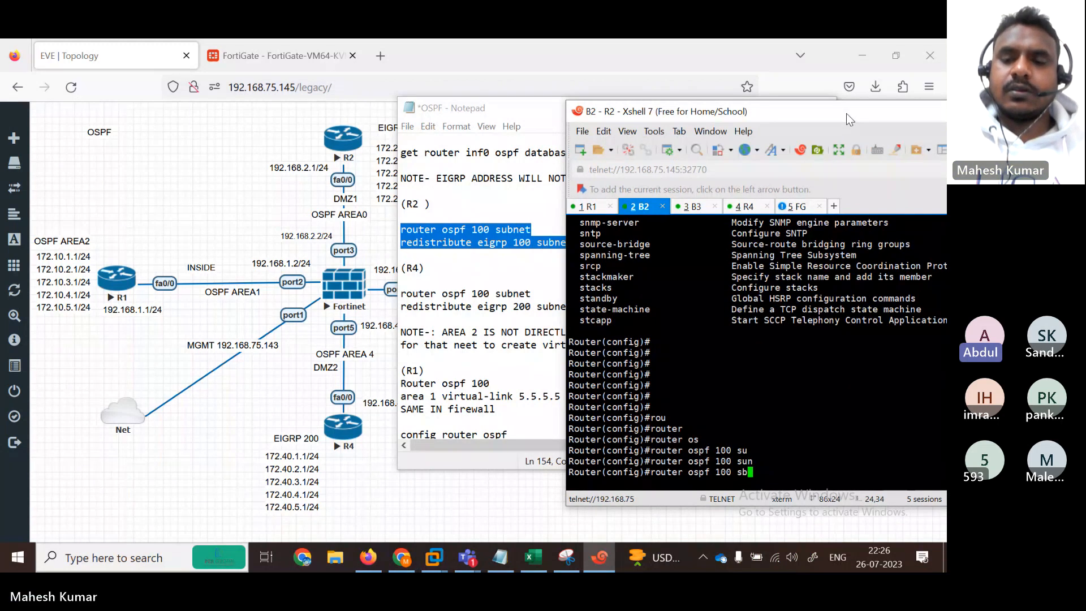
{"action": "key", "text": "BackSpace"}
{"action": "key", "text": "BackSpace"}
{"action": "type", "text": "su"}
{"action": "key", "text": "Tab"}
{"action": "type", "text": "b"}
{"action": "key", "text": "Tab"}
{"action": "type", "text": "n"}
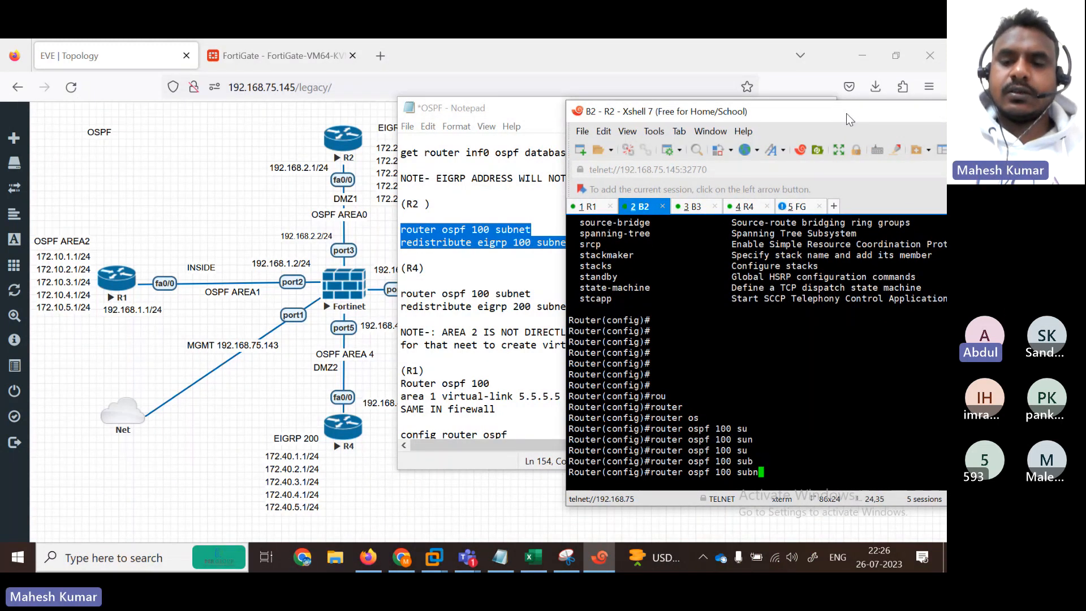
{"action": "key", "text": "Tab"}
{"action": "type", "text": "e"}
{"action": "key", "text": "Tab"}
{"action": "key", "text": "BackSpace"}
{"action": "key", "text": "BackSpace"}
{"action": "key", "text": "BackSpace"}
{"action": "key", "text": "BackSpace"}
{"action": "key", "text": "BackSpace"}
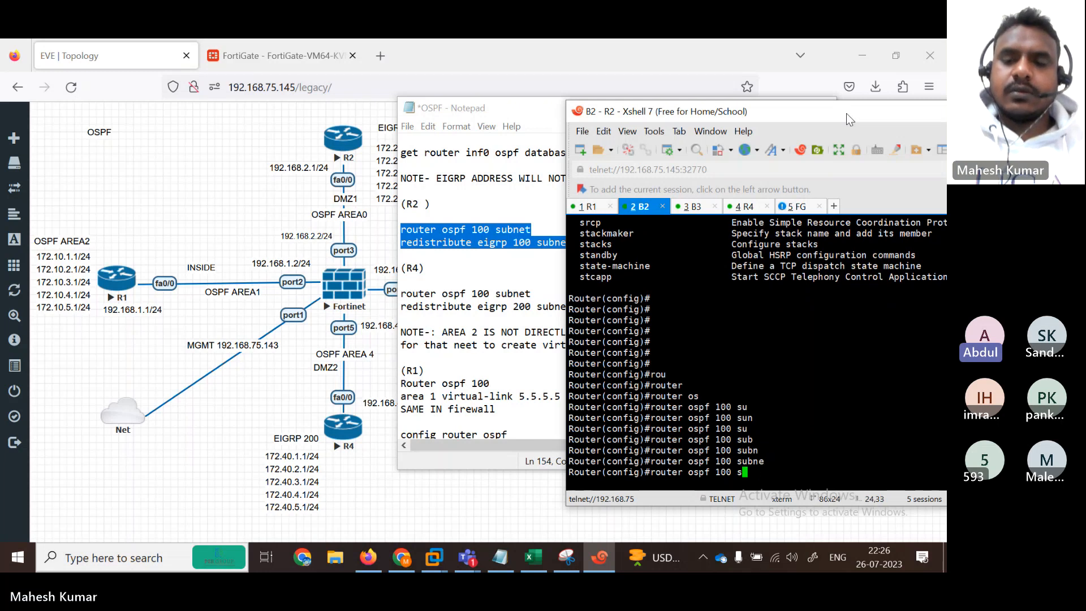
{"action": "type", "text": "?"}
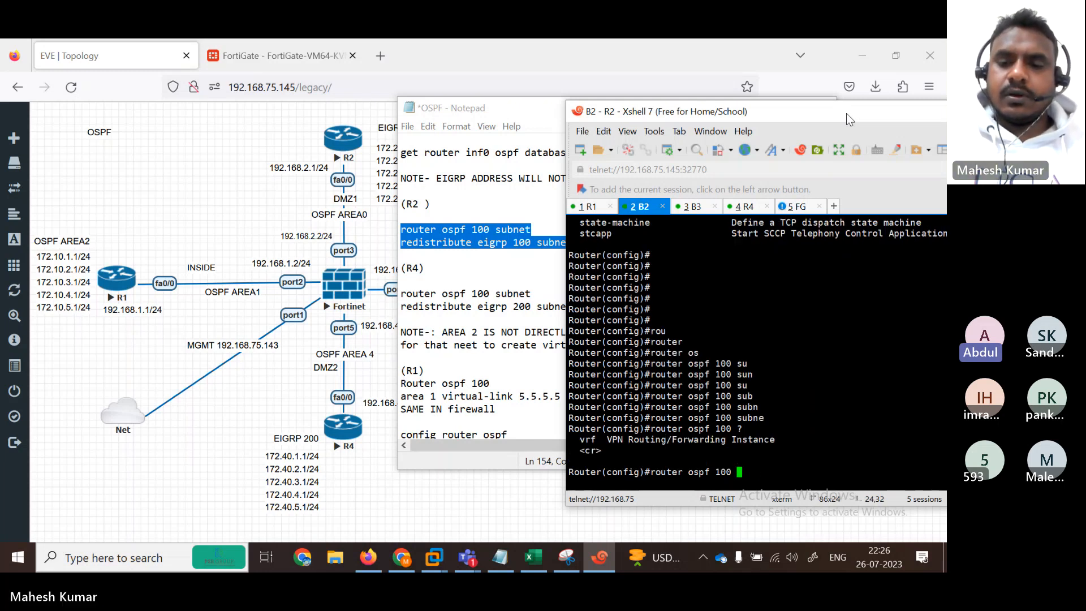
{"action": "key", "text": "Return"}
{"action": "key", "text": "Return"}
{"action": "key", "text": "Return"}
{"action": "key", "text": "Return"}
{"action": "key", "text": "Return"}
{"action": "key", "text": "Return"}
{"action": "key", "text": "Return"}
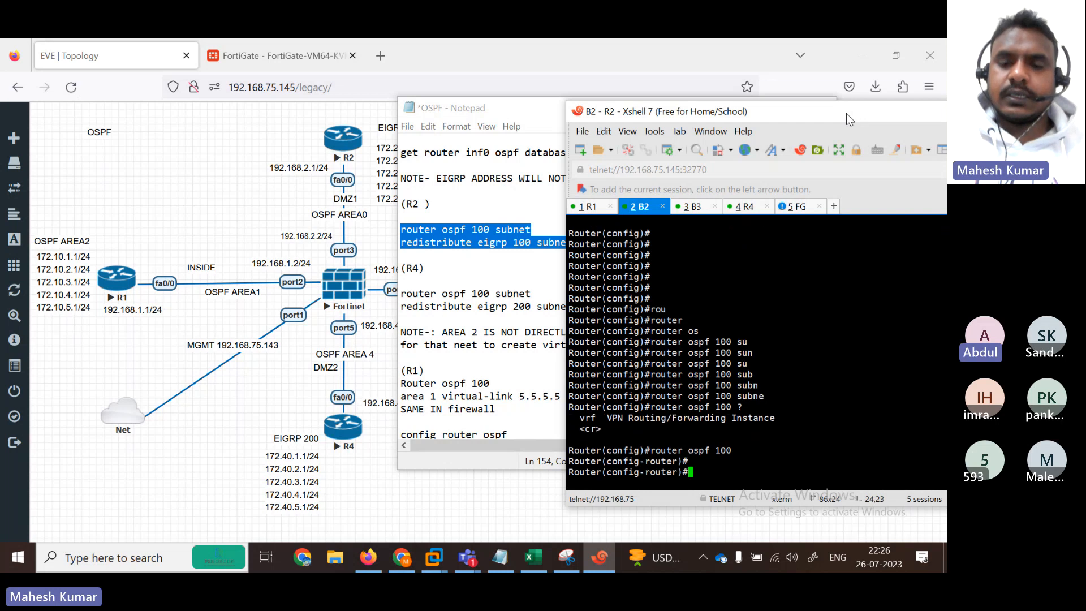
{"action": "key", "text": "Return"}
{"action": "key", "text": "Return"}
Step: Add 'redistribute eigrp 100 subnets' under R2's OSPF process 100
{"action": "type", "text": "red"}
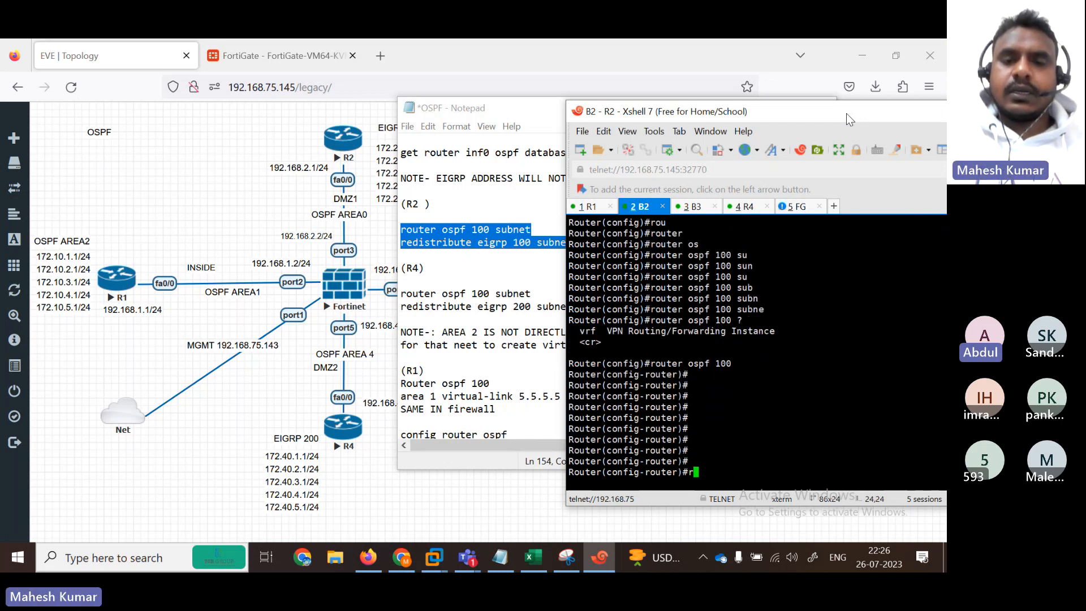
{"action": "key", "text": "Tab"}
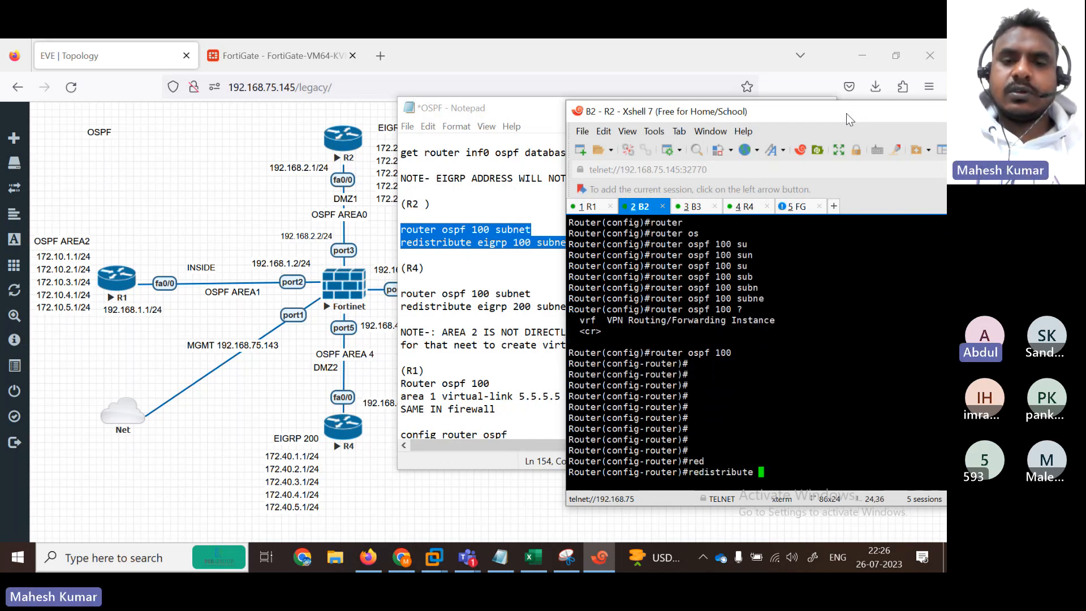
{"action": "type", "text": "e"}
{"action": "key", "text": "Tab"}
{"action": "type", "text": "909"}
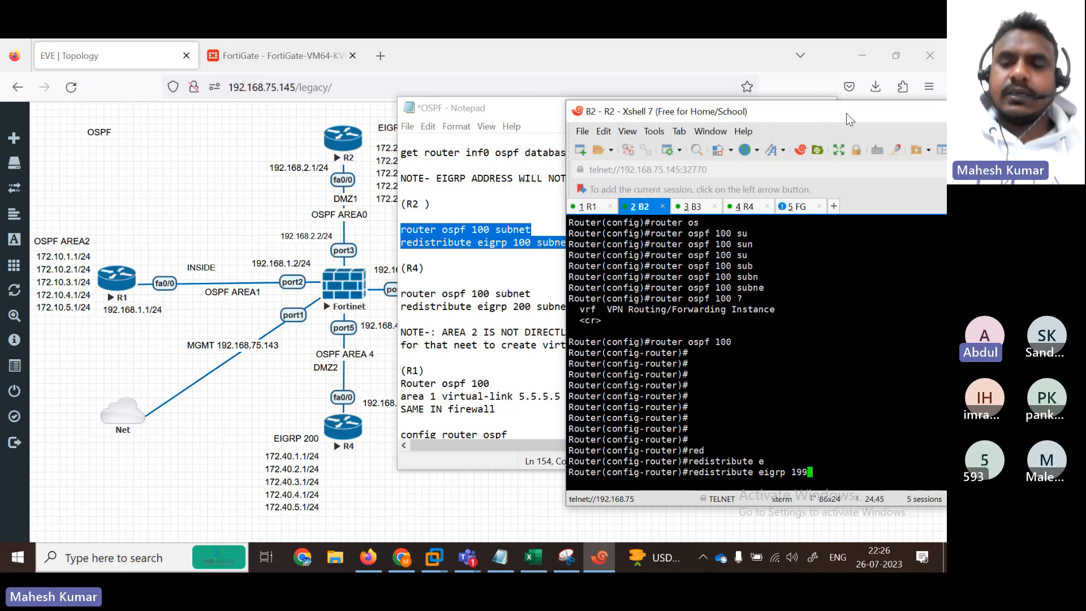
{"action": "key", "text": "BackSpace"}
{"action": "key", "text": "BackSpace"}
{"action": "key", "text": "BackSpace"}
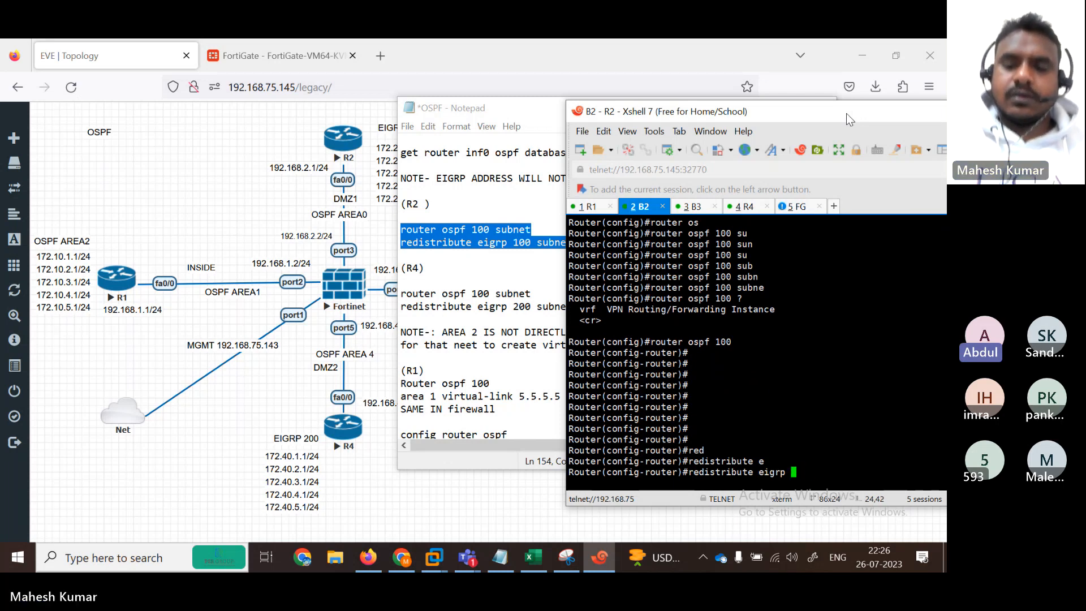
{"action": "type", "text": "100 sub"}
{"action": "key", "text": "Tab"}
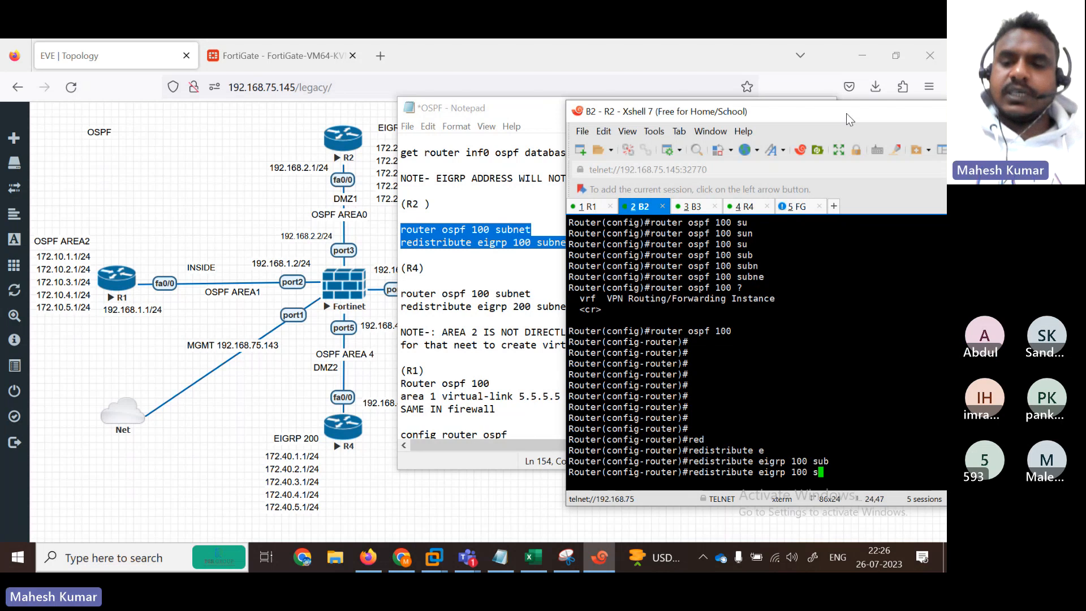
{"action": "key", "text": "Return"}
{"action": "key", "text": "Return"}
{"action": "key", "text": "Return"}
{"action": "key", "text": "Return"}
{"action": "key", "text": "Return"}
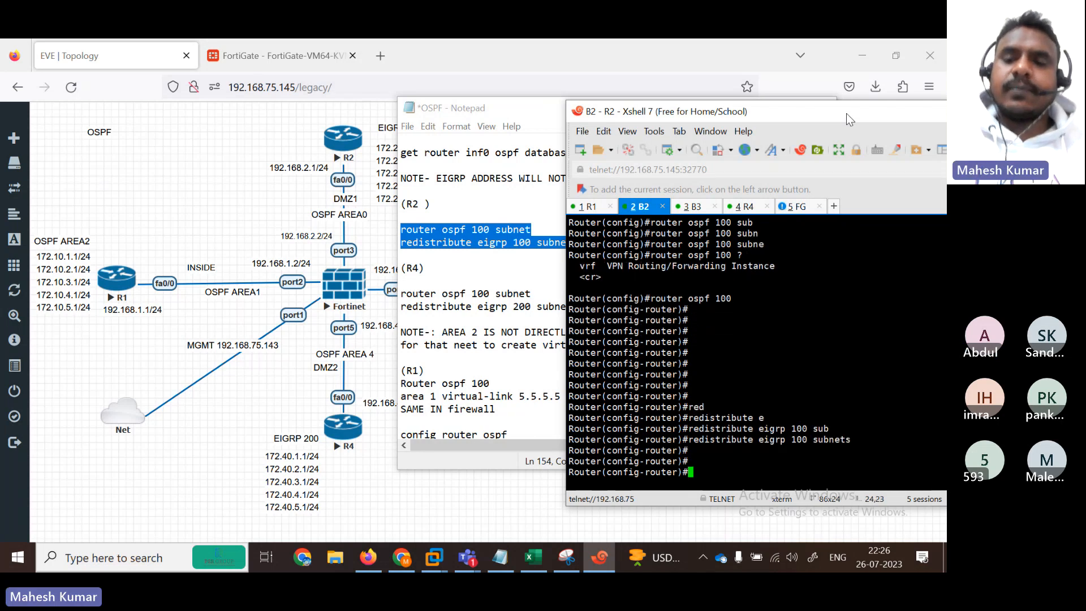
{"action": "left_click", "coordinate": [541, 231]}
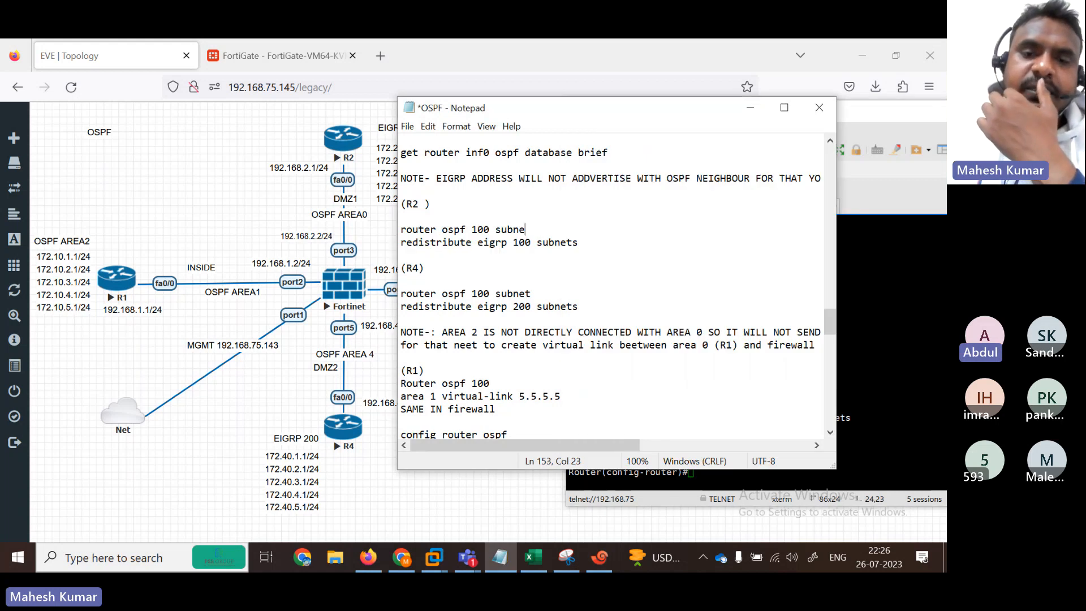
Step: Delete 'subnet' from the R2 and R4 'router ospf 100' lines and select R4's two OSPF lines
{"action": "key", "text": "BackSpace"}
{"action": "key", "text": "BackSpace"}
{"action": "key", "text": "BackSpace"}
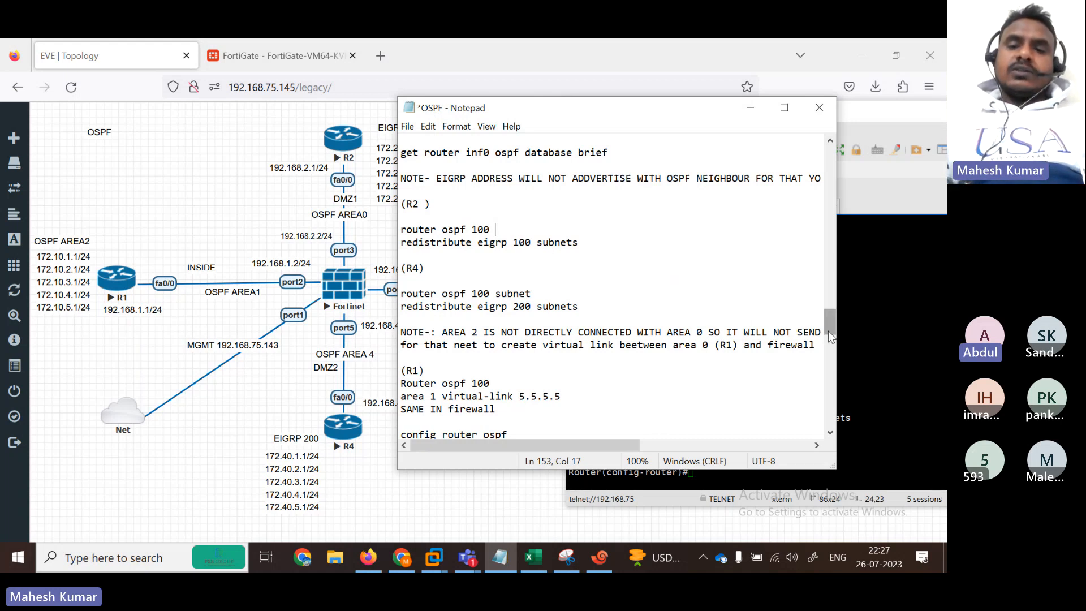
{"action": "left_click_drag", "start_coordinate": [830, 336], "coordinate": [830, 332]}
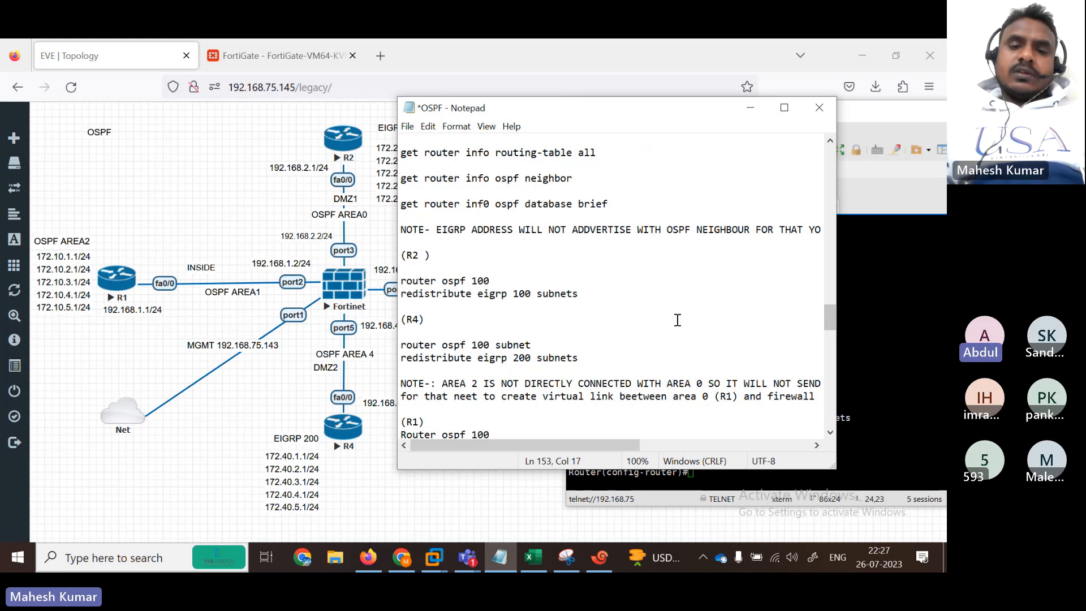
{"action": "left_click", "coordinate": [588, 294]}
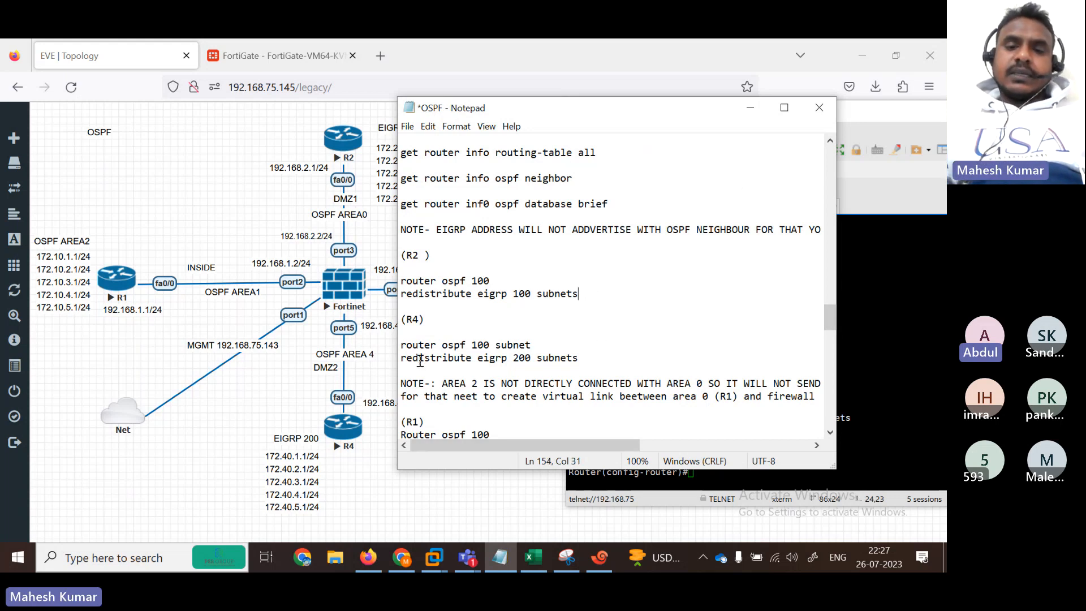
{"action": "left_click", "coordinate": [551, 346]}
{"action": "key", "text": "BackSpace"}
{"action": "key", "text": "BackSpace"}
{"action": "key", "text": "BackSpace"}
{"action": "key", "text": "BackSpace"}
{"action": "key", "text": "BackSpace"}
{"action": "key", "text": "BackSpace"}
{"action": "key", "text": "BackSpace"}
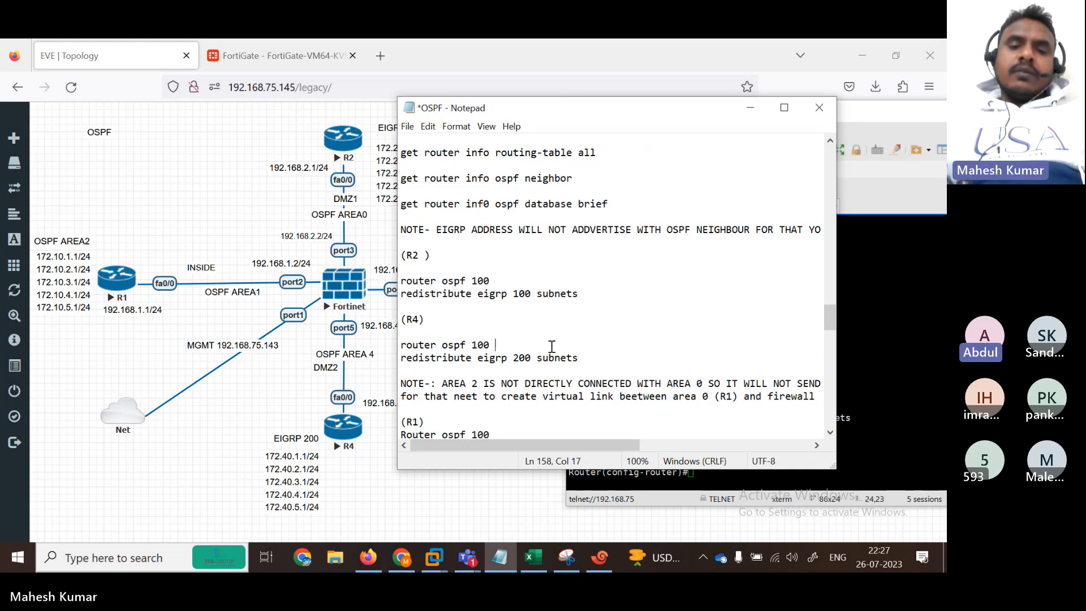
{"action": "left_click_drag", "start_coordinate": [400, 346], "coordinate": [594, 358]}
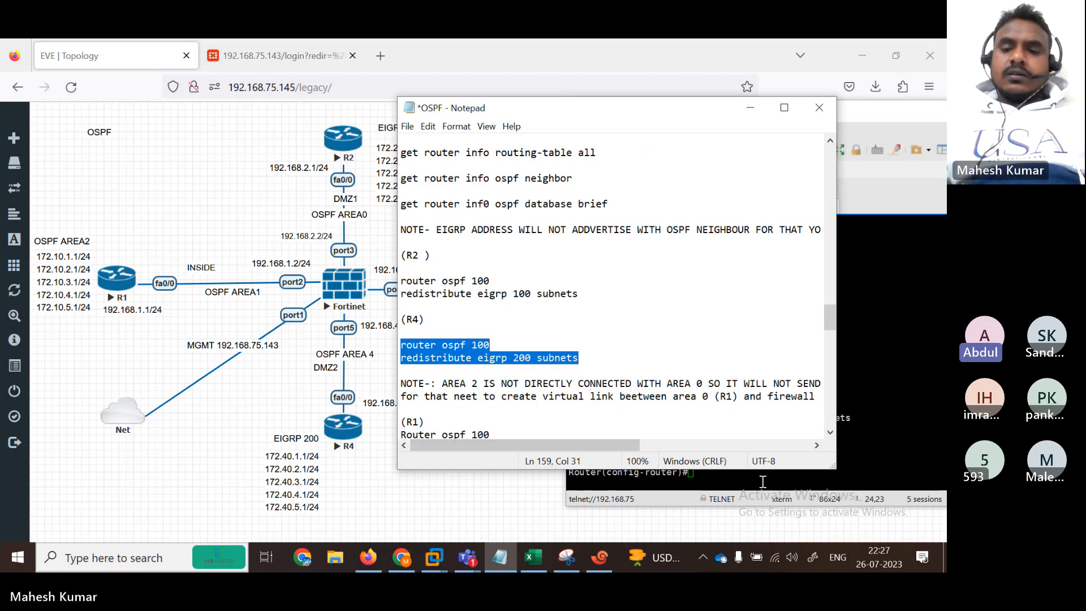
Step: On R4, enter 'conf ter', paste 'router ospf 100' and 'redistribute eigrp 200 subnets', then 'end'
{"action": "left_click", "coordinate": [763, 481]}
{"action": "left_click", "coordinate": [746, 206]}
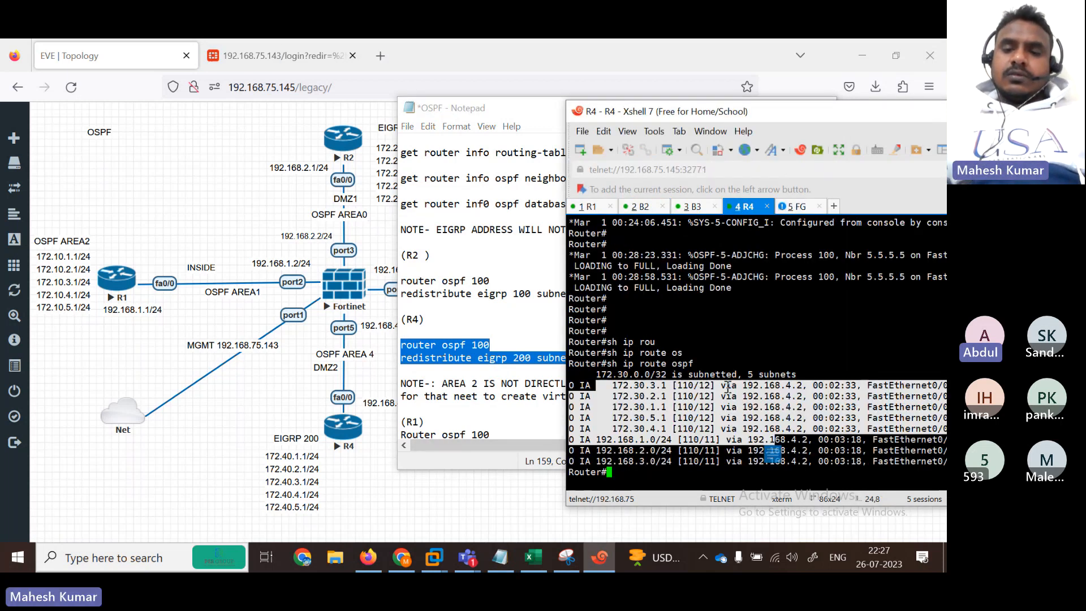
{"action": "key", "text": "Return"}
{"action": "key", "text": "Return"}
{"action": "key", "text": "Return"}
{"action": "key", "text": "Return"}
{"action": "key", "text": "Return"}
{"action": "key", "text": "Return"}
{"action": "key", "text": "Return"}
{"action": "key", "text": "Return"}
{"action": "key", "text": "Return"}
{"action": "key", "text": "Return"}
{"action": "key", "text": "Return"}
{"action": "key", "text": "Return"}
{"action": "key", "text": "Return"}
{"action": "key", "text": "Return"}
{"action": "key", "text": "Return"}
{"action": "key", "text": "Return"}
{"action": "key", "text": "Return"}
{"action": "key", "text": "Return"}
{"action": "key", "text": "Return"}
{"action": "type", "text": "conf"}
{"action": "key", "text": "Tab"}
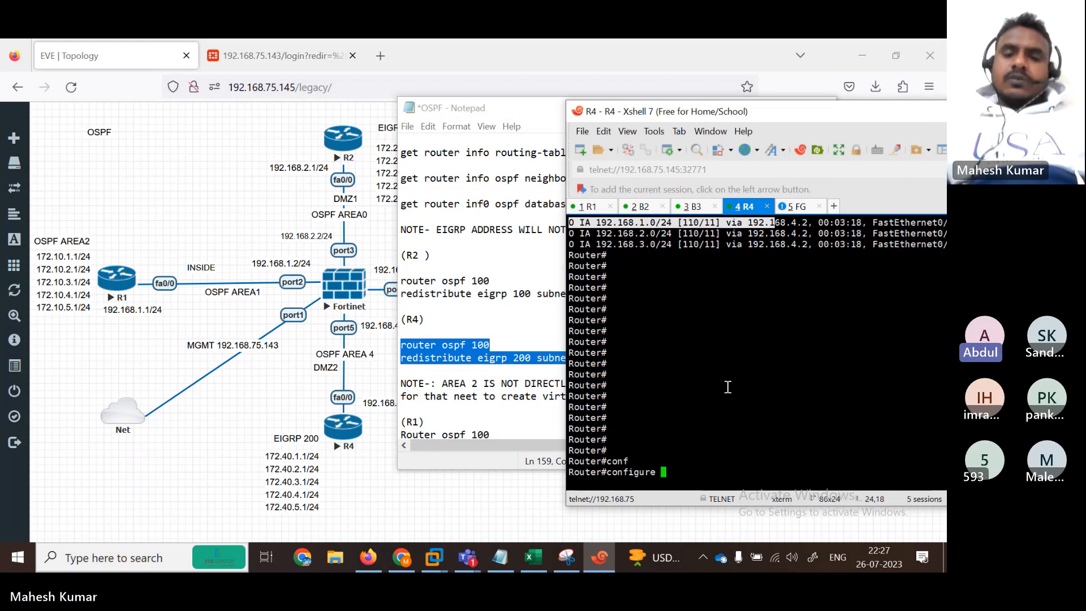
{"action": "type", "text": "ter"}
{"action": "key", "text": "Tab"}
{"action": "key", "text": "Return"}
{"action": "key", "text": "Return"}
{"action": "key", "text": "Return"}
{"action": "key", "text": "Return"}
{"action": "key", "text": "Return"}
{"action": "key", "text": "Return"}
{"action": "key", "text": "Return"}
{"action": "key", "text": "Return"}
{"action": "key", "text": "Return"}
{"action": "key", "text": "Return"}
{"action": "key", "text": "Return"}
{"action": "key", "text": "Return"}
{"action": "key", "text": "Return"}
{"action": "key", "text": "Return"}
{"action": "key", "text": "Return"}
{"action": "key", "text": "Return"}
{"action": "key", "text": "Return"}
{"action": "key", "text": "Return"}
{"action": "key", "text": "Return"}
{"action": "key", "text": "Return"}
{"action": "key", "text": "Return"}
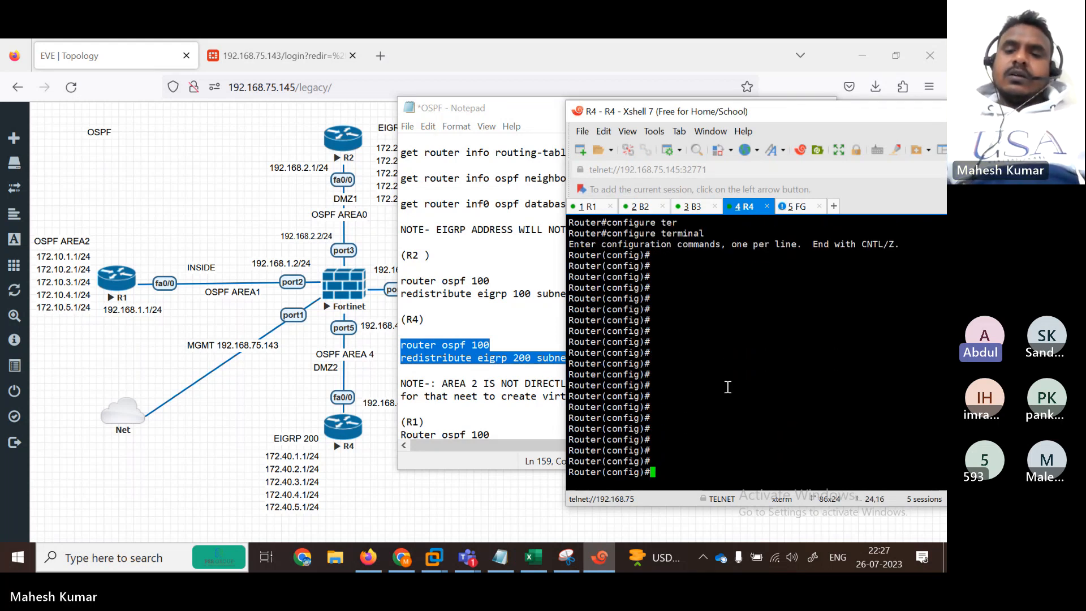
{"action": "right_click", "coordinate": [721, 388]}
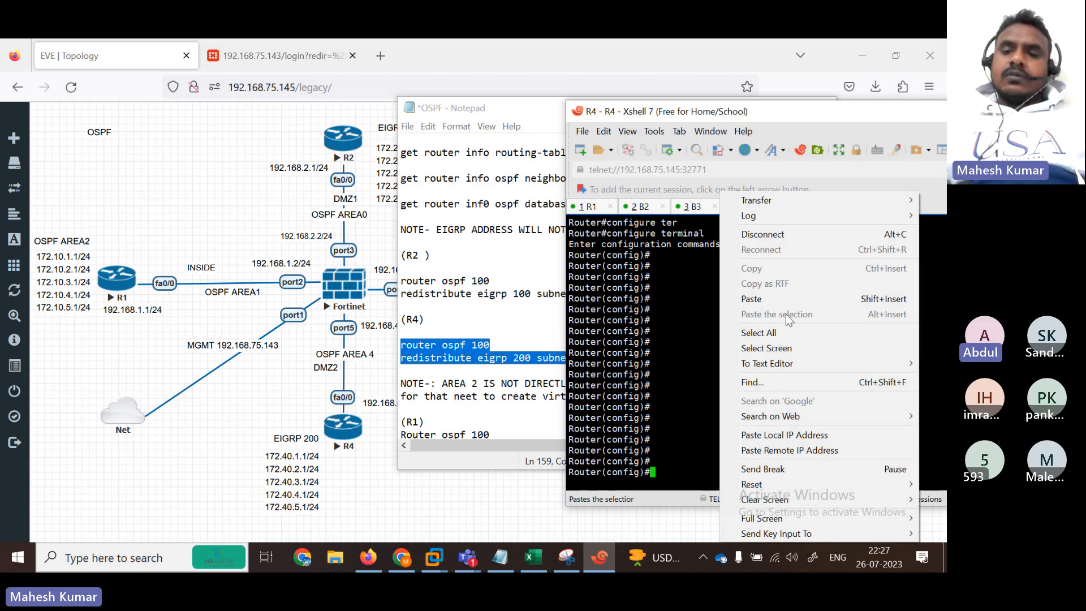
{"action": "left_click", "coordinate": [772, 303]}
{"action": "key", "text": "Return"}
{"action": "key", "text": "Return"}
{"action": "key", "text": "Return"}
{"action": "key", "text": "Return"}
{"action": "key", "text": "Return"}
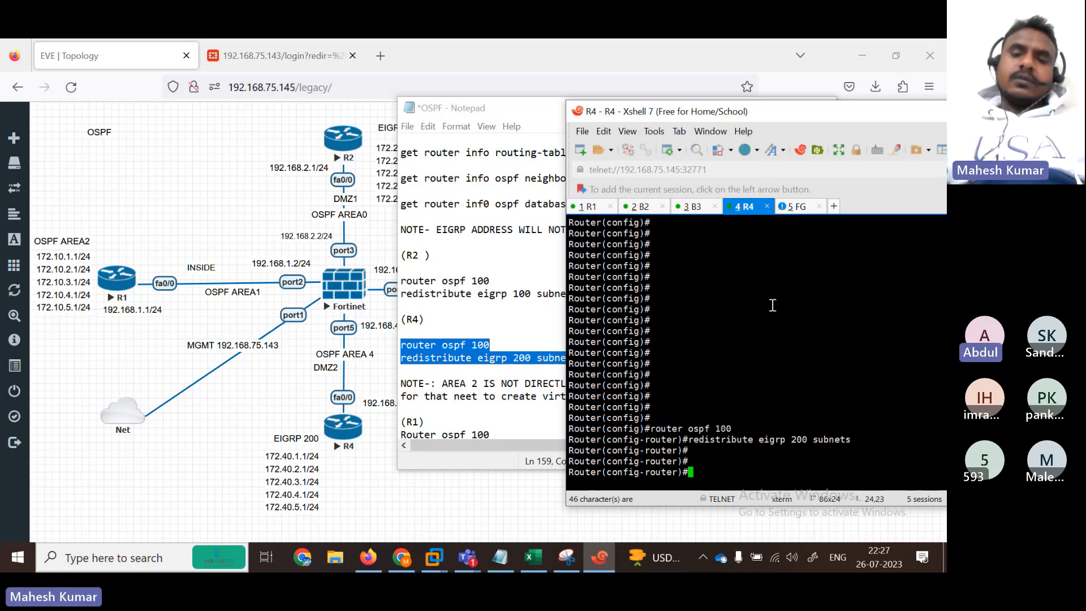
{"action": "type", "text": "end"}
{"action": "key", "text": "Return"}
{"action": "key", "text": "Return"}
{"action": "key", "text": "Return"}
{"action": "key", "text": "Return"}
{"action": "key", "text": "Return"}
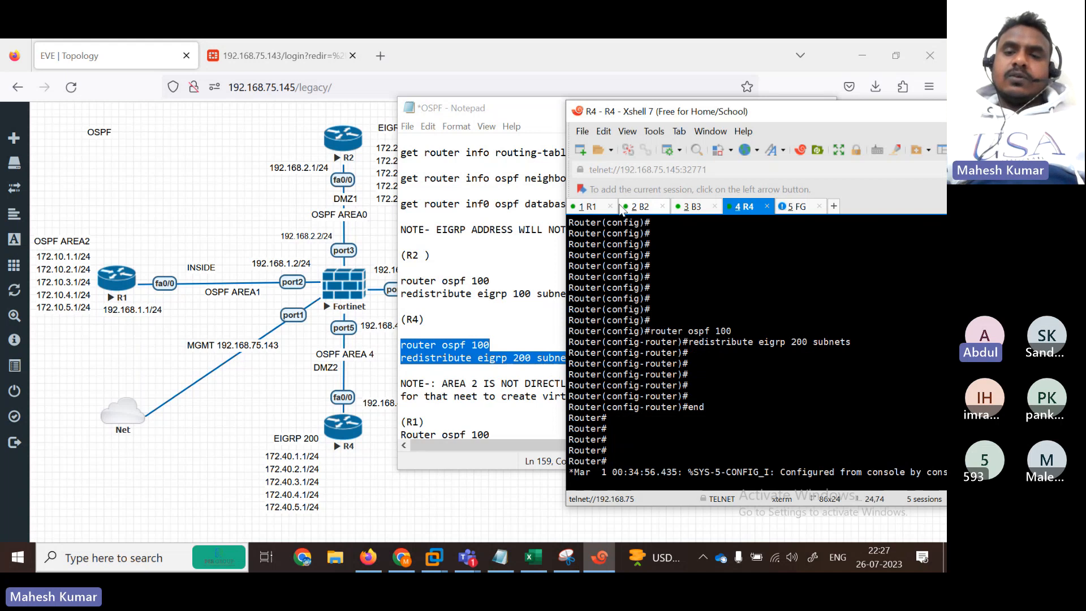
Step: Rerun 'show ip route ospf' on R1 to view the newly learned routes
{"action": "left_click", "coordinate": [588, 206]}
{"action": "key", "text": "Return"}
{"action": "key", "text": "Up"}
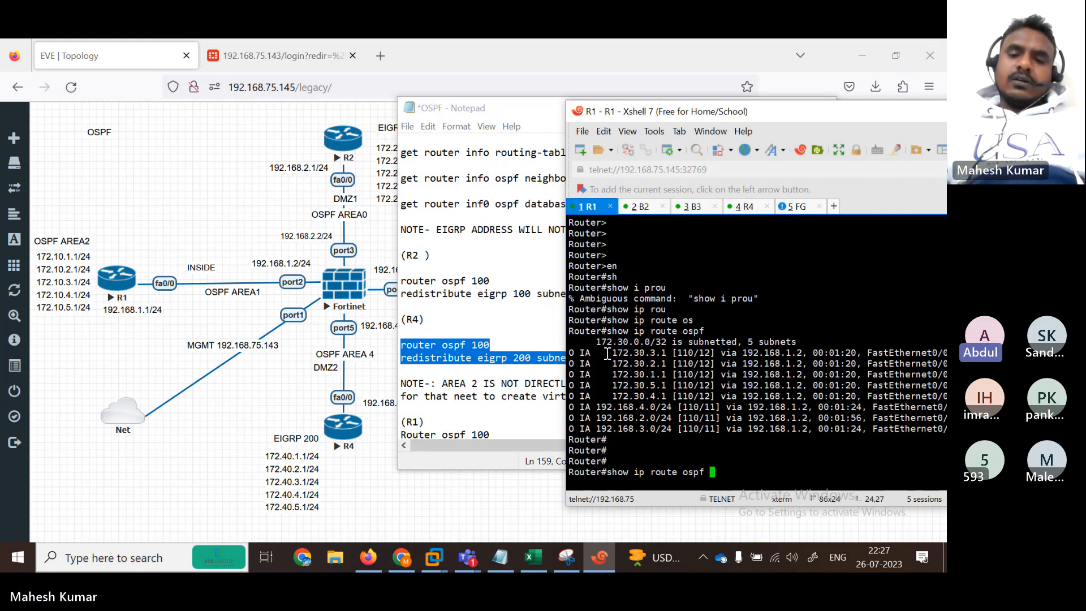
{"action": "key", "text": "Return"}
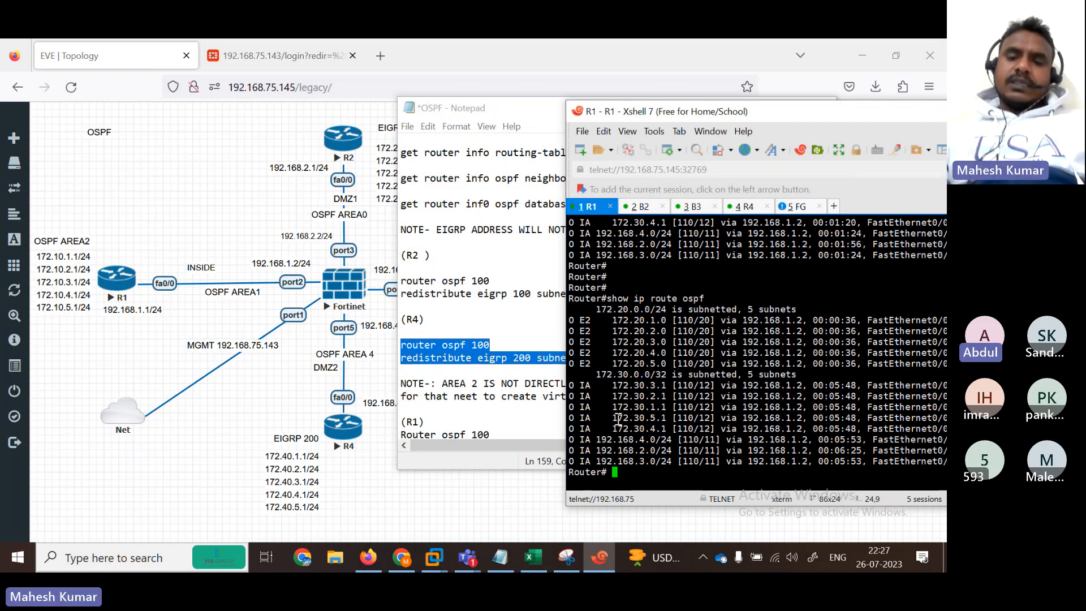
{"action": "key", "text": "BackSpace"}
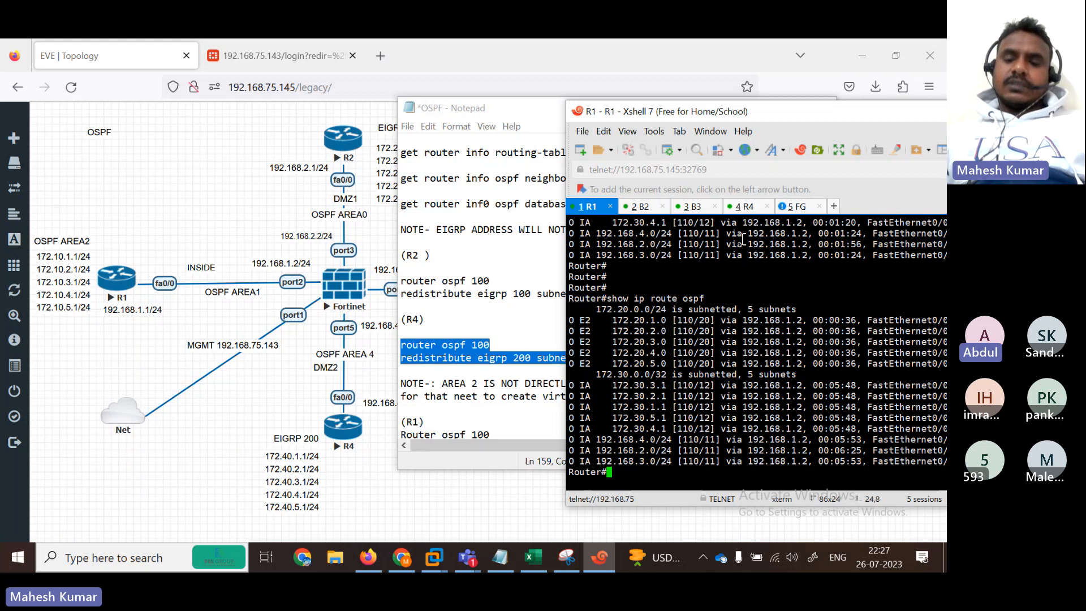
{"action": "key", "text": "Up"}
{"action": "key", "text": "Return"}
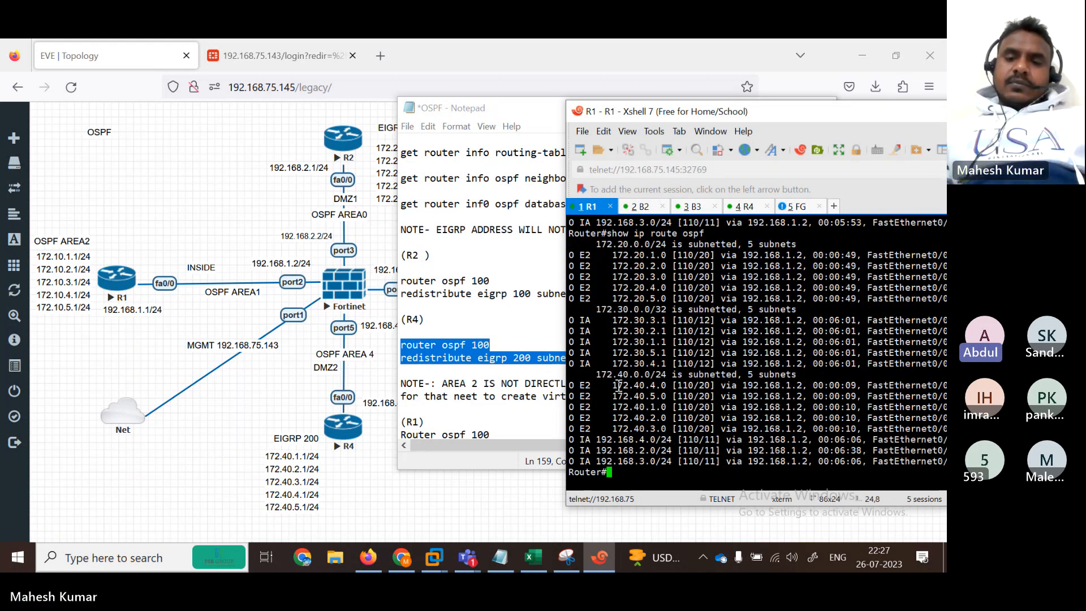
Step: Highlight the 172.20 and 172.40 external routes and 172.30 inter-area routes in R1's output
{"action": "left_click_drag", "start_coordinate": [614, 385], "coordinate": [760, 429]}
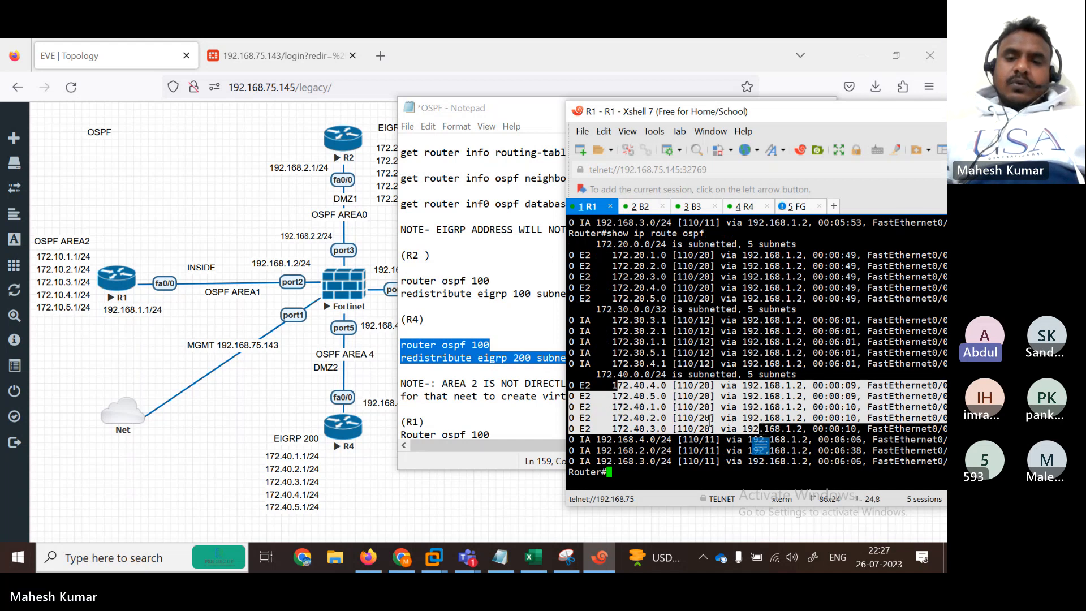
{"action": "left_click_drag", "start_coordinate": [609, 256], "coordinate": [709, 290]}
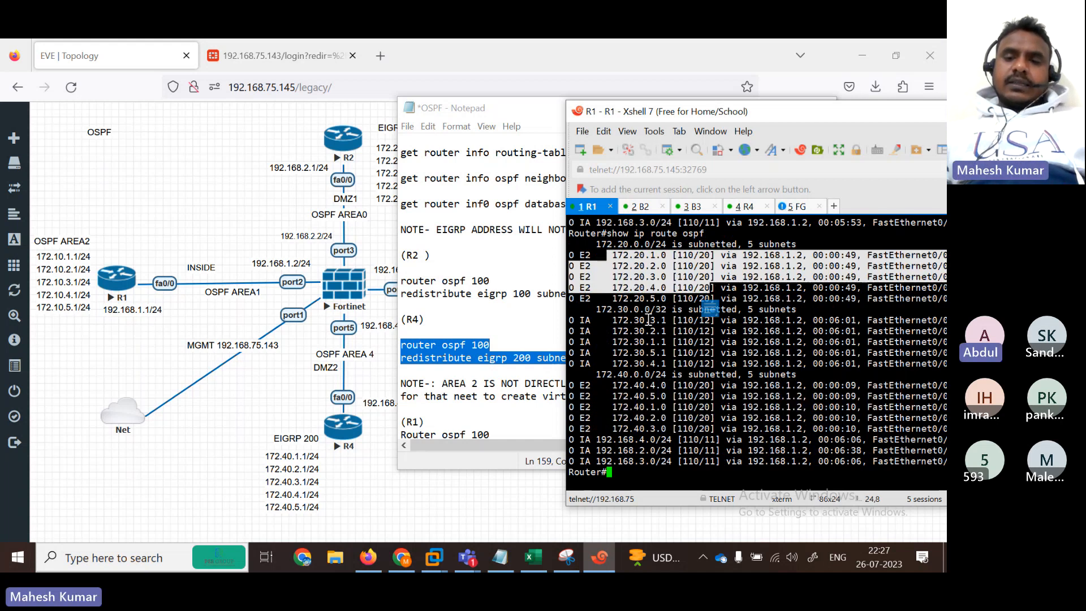
{"action": "left_click_drag", "start_coordinate": [611, 333], "coordinate": [700, 363]}
{"action": "left_click_drag", "start_coordinate": [598, 398], "coordinate": [703, 410]}
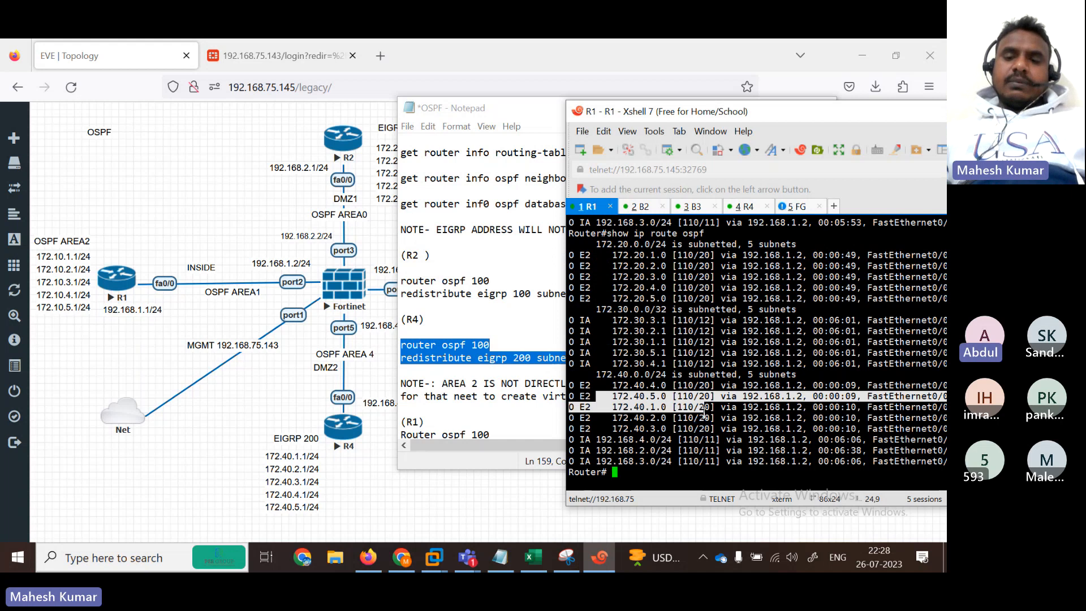
{"action": "key", "text": "BackSpace"}
{"action": "key", "text": "BackSpace"}
{"action": "key", "text": "BackSpace"}
{"action": "key", "text": "BackSpace"}
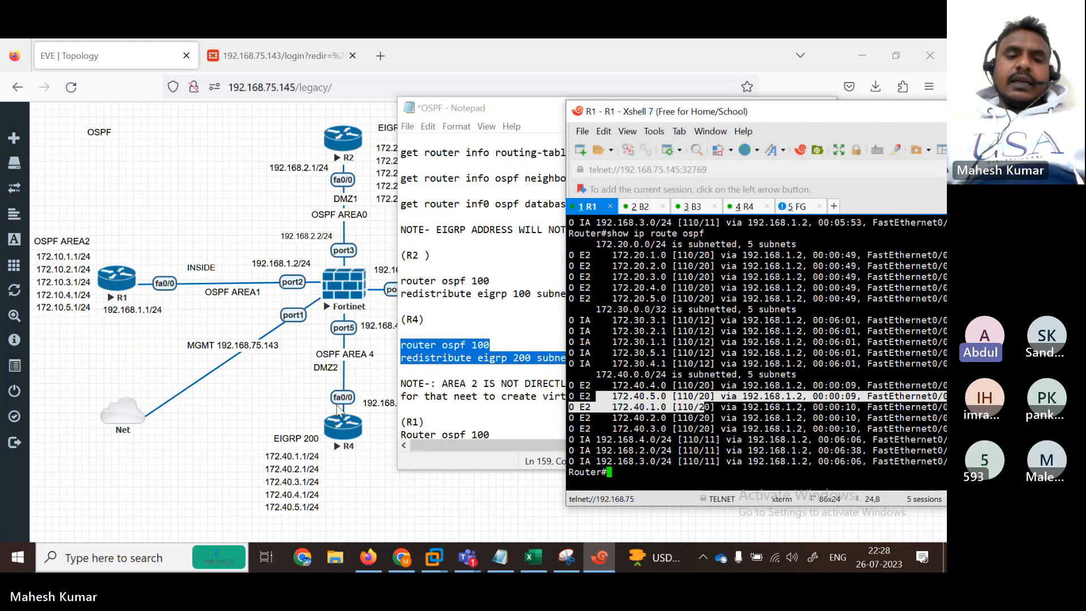
{"action": "left_click", "coordinate": [237, 424]}
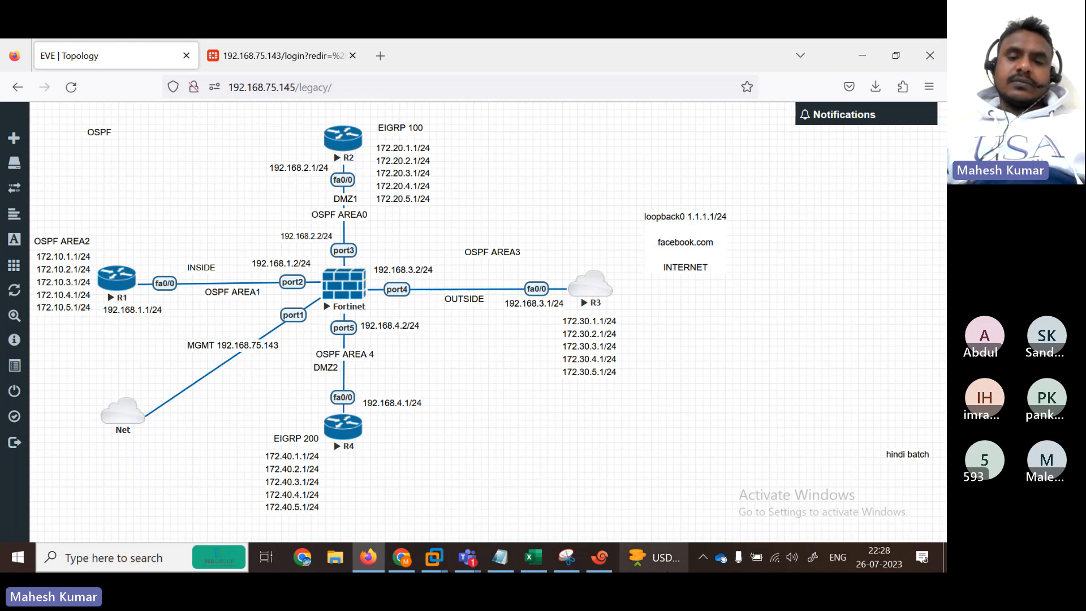
Step: Take a new Snipping Tool capture of the EVE lab topology
{"action": "left_click", "coordinate": [566, 556]}
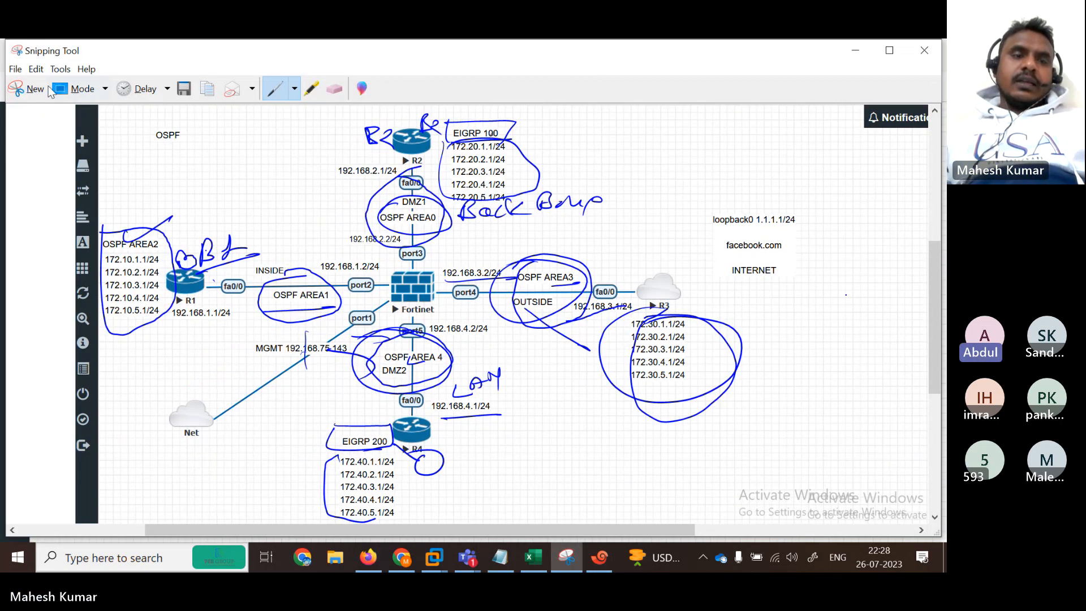
{"action": "left_click", "coordinate": [25, 96]}
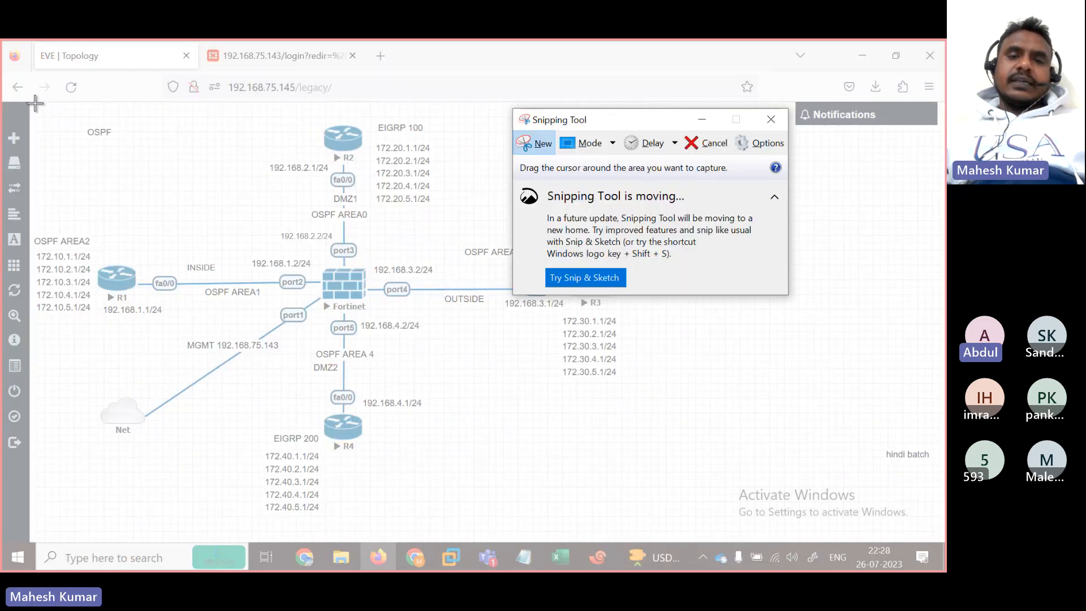
{"action": "left_click_drag", "start_coordinate": [34, 102], "coordinate": [935, 516]}
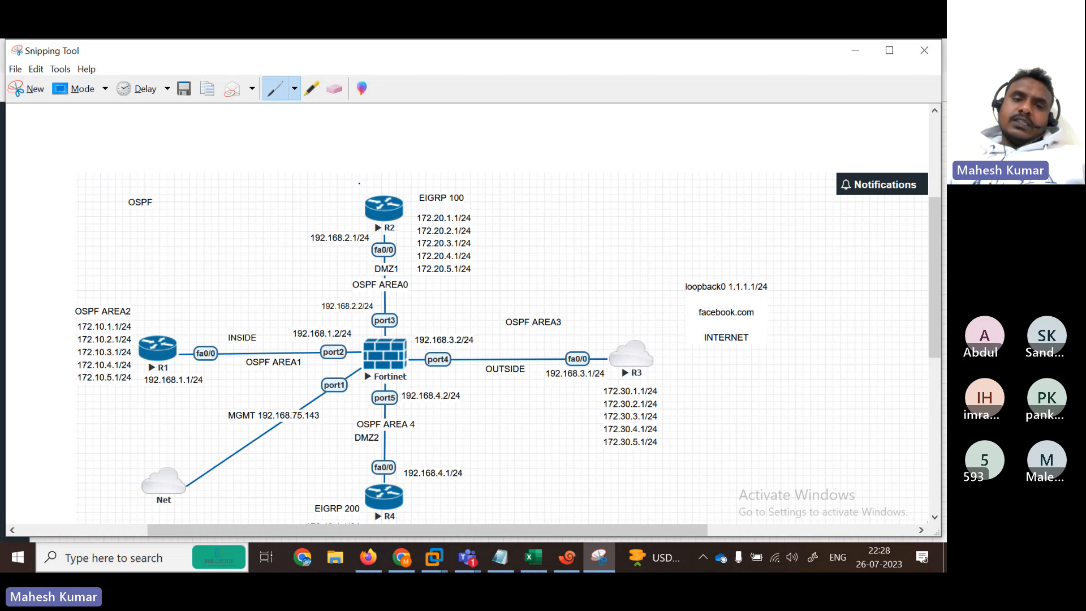
Step: Loop R2/Area 0, R1/Areas 1–2, R3/Area 3, facebook.com and R4/Area 4/EIGRP 200 in blue
{"action": "mouse_move", "coordinate": [358, 183]}
{"action": "left_mouse_down"}
{"action": "mouse_move", "coordinate": [320, 229]}
{"action": "mouse_move", "coordinate": [322, 305]}
{"action": "mouse_move", "coordinate": [391, 338]}
{"action": "mouse_move", "coordinate": [423, 272]}
{"action": "mouse_move", "coordinate": [406, 195]}
{"action": "mouse_move", "coordinate": [355, 184]}
{"action": "mouse_move", "coordinate": [516, 157]}
{"action": "mouse_move", "coordinate": [512, 234]}
{"action": "mouse_move", "coordinate": [451, 284]}
{"action": "mouse_move", "coordinate": [423, 287]}
{"action": "left_mouse_up"}
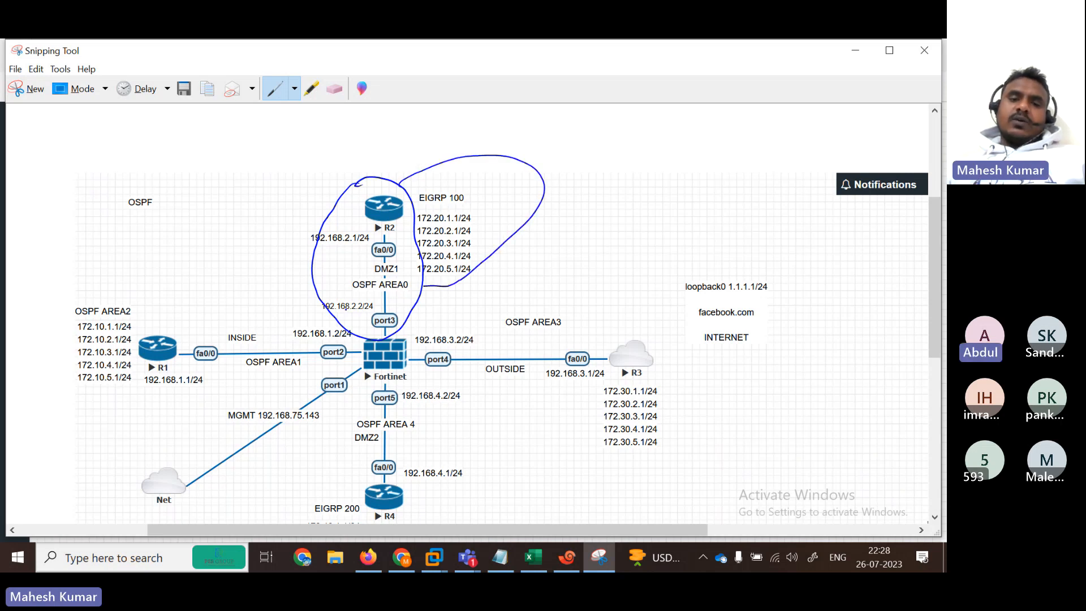
{"action": "mouse_move", "coordinate": [324, 296]}
{"action": "left_mouse_down"}
{"action": "mouse_move", "coordinate": [191, 316]}
{"action": "mouse_move", "coordinate": [255, 400]}
{"action": "mouse_move", "coordinate": [365, 368]}
{"action": "left_mouse_up"}
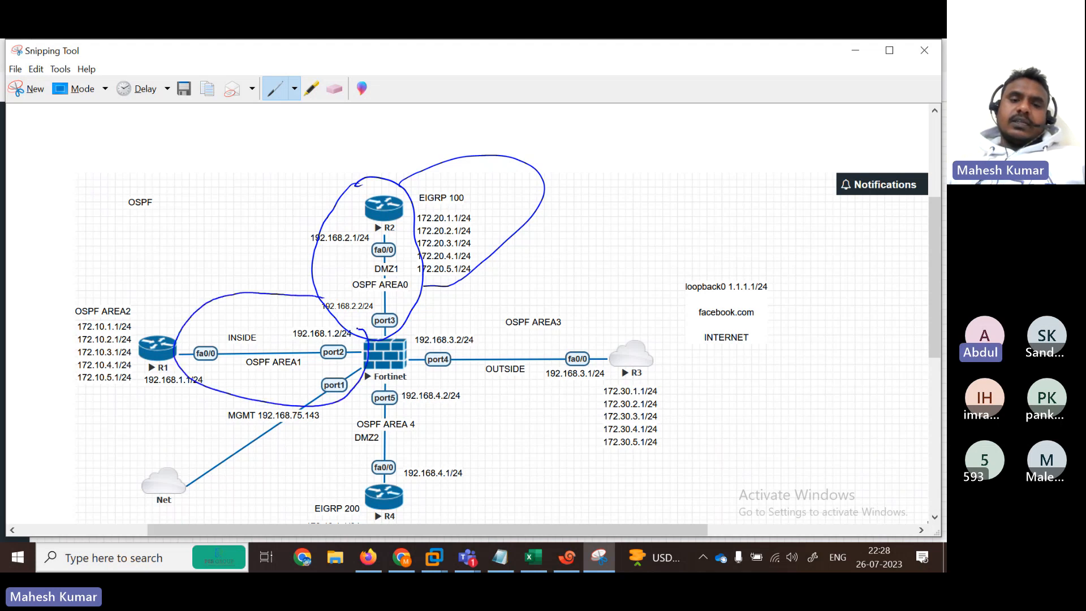
{"action": "mouse_move", "coordinate": [215, 388]}
{"action": "left_mouse_down"}
{"action": "mouse_move", "coordinate": [292, 381]}
{"action": "mouse_move", "coordinate": [361, 348]}
{"action": "left_mouse_up"}
{"action": "mouse_move", "coordinate": [180, 333]}
{"action": "left_mouse_down"}
{"action": "mouse_move", "coordinate": [133, 276]}
{"action": "mouse_move", "coordinate": [32, 343]}
{"action": "mouse_move", "coordinate": [58, 392]}
{"action": "mouse_move", "coordinate": [175, 345]}
{"action": "left_mouse_up"}
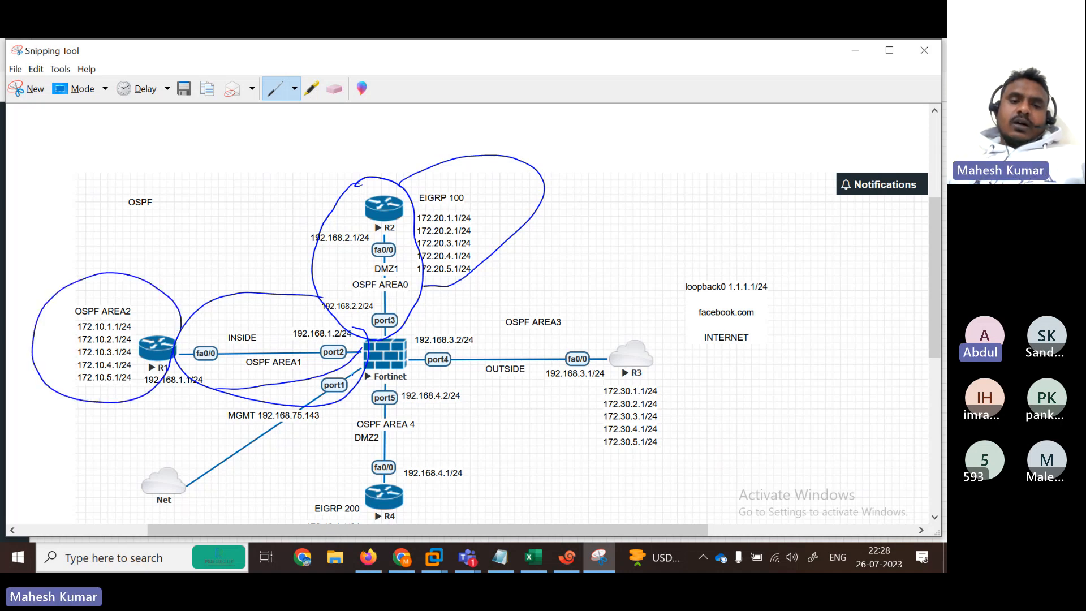
{"action": "mouse_move", "coordinate": [404, 345]}
{"action": "left_mouse_down"}
{"action": "mouse_move", "coordinate": [469, 314]}
{"action": "mouse_move", "coordinate": [584, 342]}
{"action": "mouse_move", "coordinate": [540, 392]}
{"action": "mouse_move", "coordinate": [435, 370]}
{"action": "left_mouse_up"}
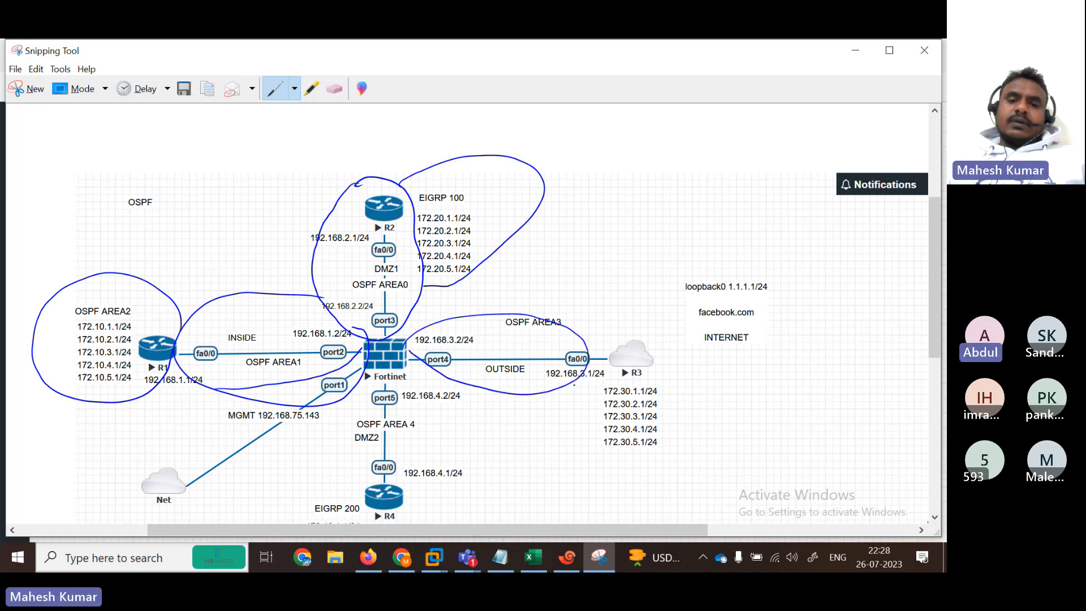
{"action": "mouse_move", "coordinate": [421, 328]}
{"action": "left_mouse_down"}
{"action": "mouse_move", "coordinate": [625, 305]}
{"action": "mouse_move", "coordinate": [682, 413]}
{"action": "mouse_move", "coordinate": [553, 453]}
{"action": "mouse_move", "coordinate": [420, 342]}
{"action": "left_mouse_up"}
{"action": "mouse_move", "coordinate": [713, 320]}
{"action": "left_mouse_down"}
{"action": "mouse_move", "coordinate": [749, 324]}
{"action": "mouse_move", "coordinate": [704, 342]}
{"action": "left_mouse_up"}
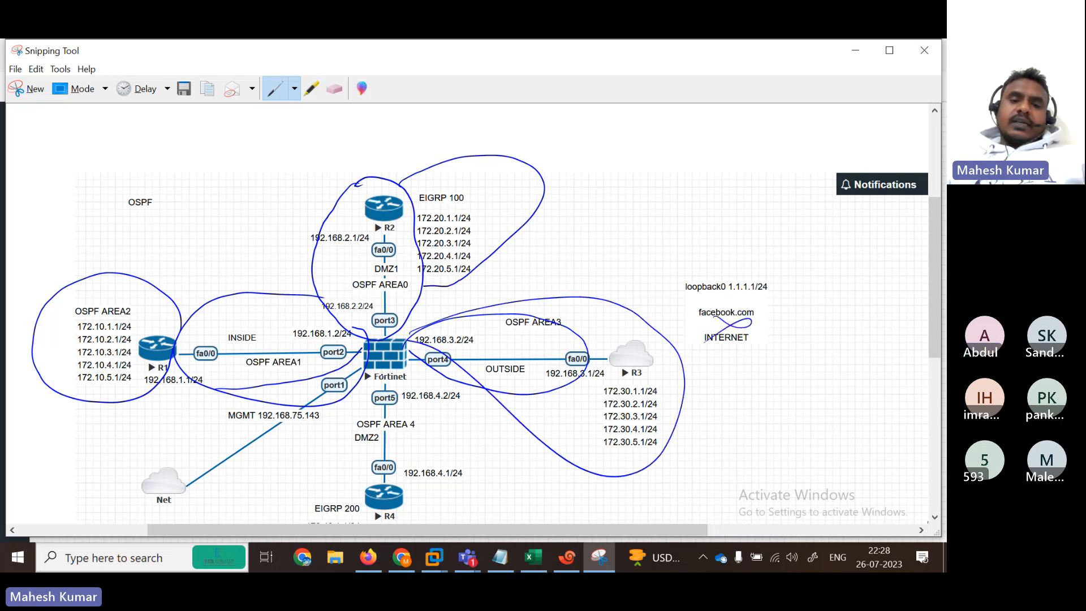
{"action": "mouse_move", "coordinate": [353, 455]}
{"action": "left_mouse_down"}
{"action": "mouse_move", "coordinate": [467, 447]}
{"action": "mouse_move", "coordinate": [447, 396]}
{"action": "mouse_move", "coordinate": [392, 381]}
{"action": "left_mouse_up"}
{"action": "mouse_move", "coordinate": [293, 509]}
{"action": "left_mouse_down"}
{"action": "mouse_move", "coordinate": [372, 514]}
{"action": "mouse_move", "coordinate": [362, 527]}
{"action": "mouse_move", "coordinate": [275, 506]}
{"action": "left_mouse_up"}
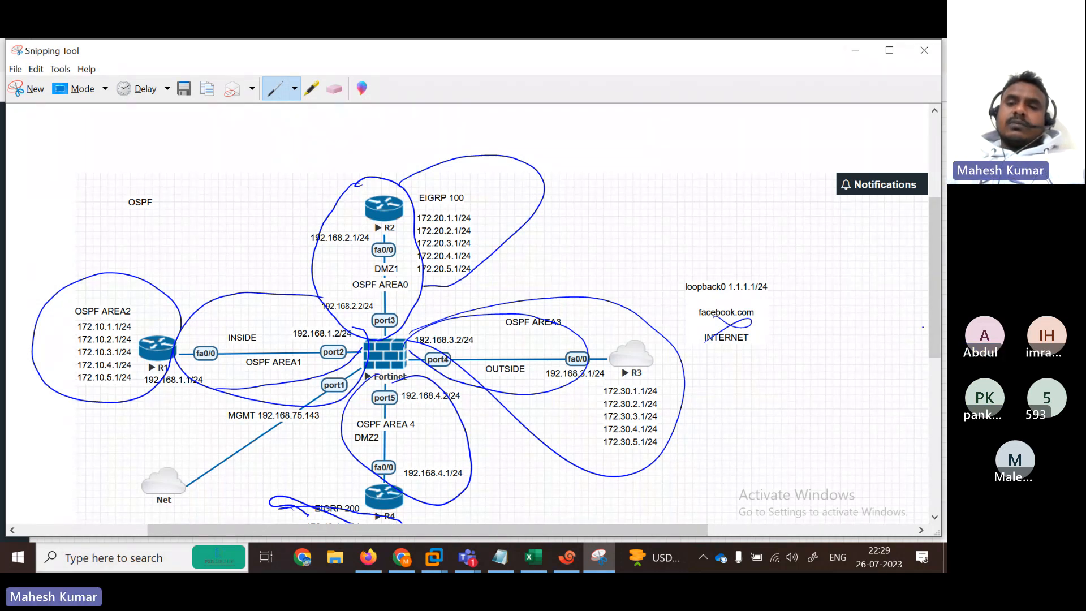
Step: Circle R4's EIGRP 200 172.40.x address list and write a note above it
{"action": "left_click_drag", "start_coordinate": [936, 324], "coordinate": [938, 378]}
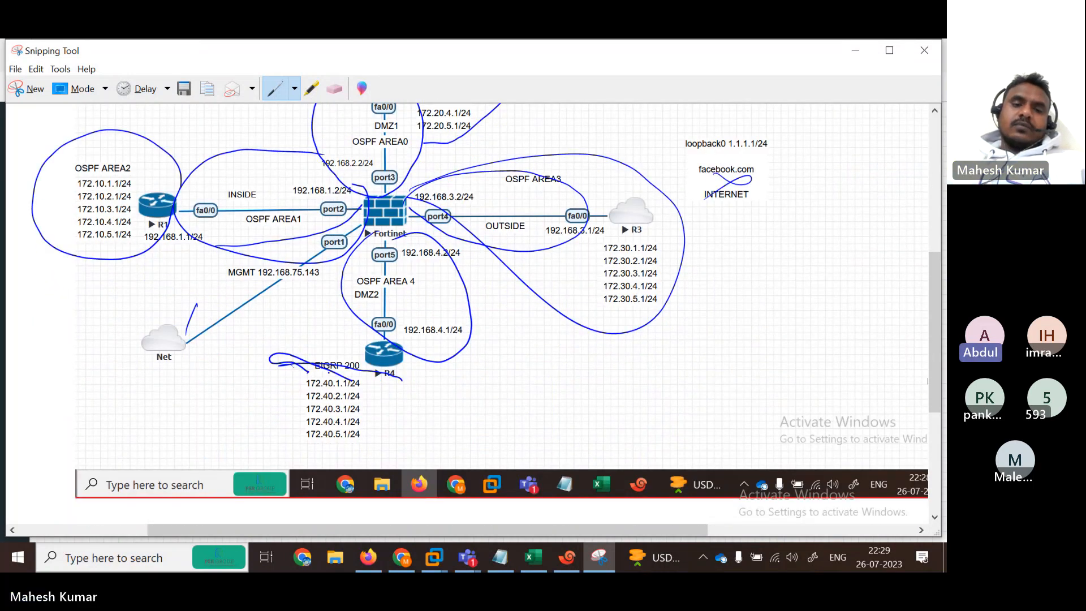
{"action": "mouse_move", "coordinate": [300, 367]}
{"action": "left_mouse_down"}
{"action": "mouse_move", "coordinate": [322, 451]}
{"action": "mouse_move", "coordinate": [393, 384]}
{"action": "left_mouse_up"}
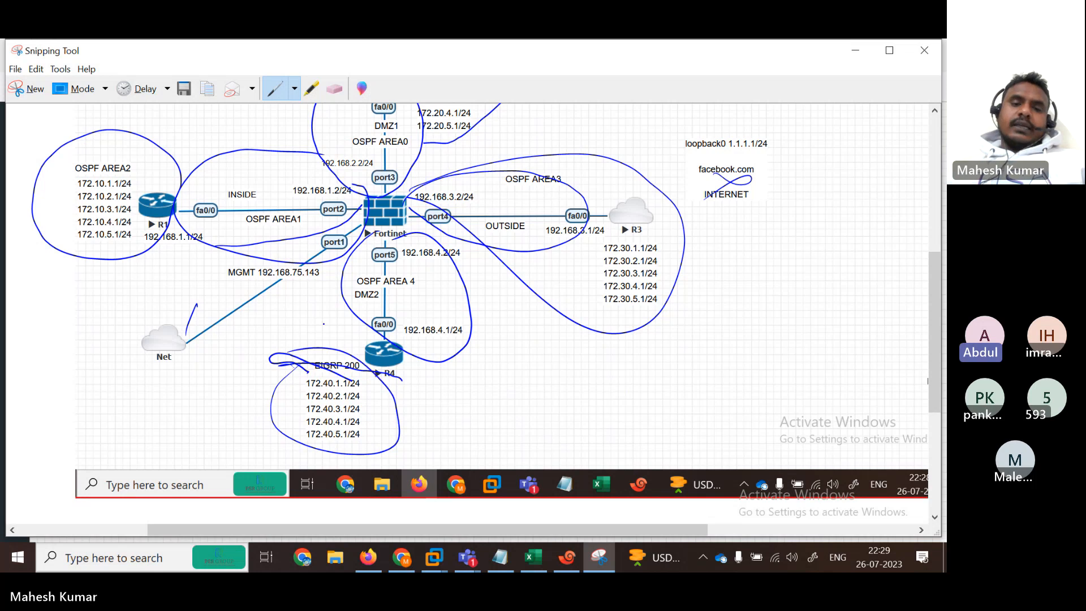
{"action": "left_click_drag", "start_coordinate": [311, 327], "coordinate": [310, 343]}
{"action": "left_click_drag", "start_coordinate": [320, 334], "coordinate": [334, 331]}
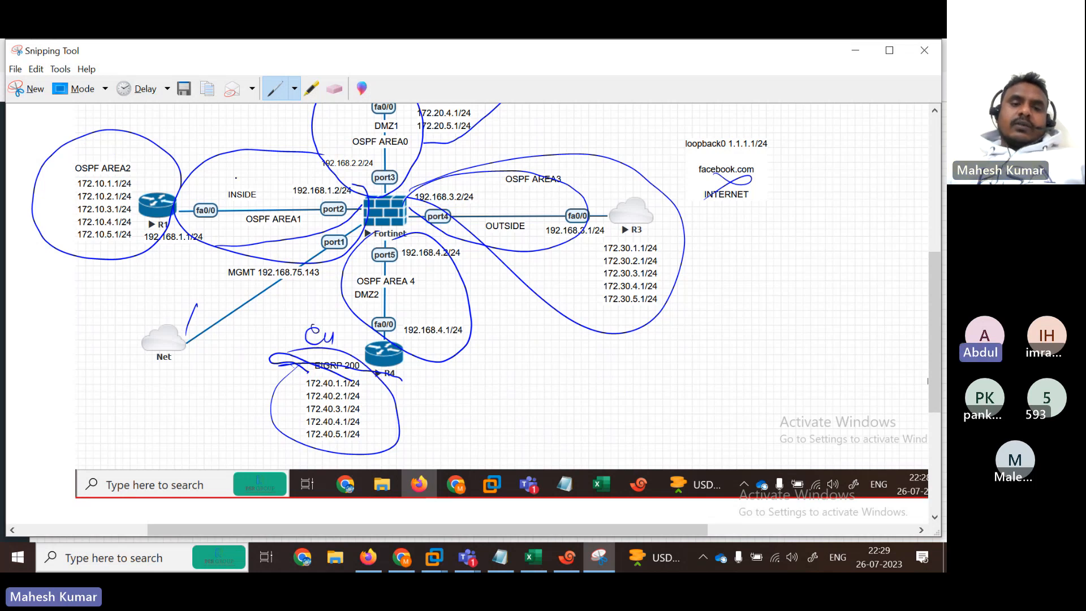
Step: Draw arrows from OSPF Area 0, Area 2 and R4's link toward the firewall's inside port and port3
{"action": "left_click_drag", "start_coordinate": [263, 208], "coordinate": [297, 195]}
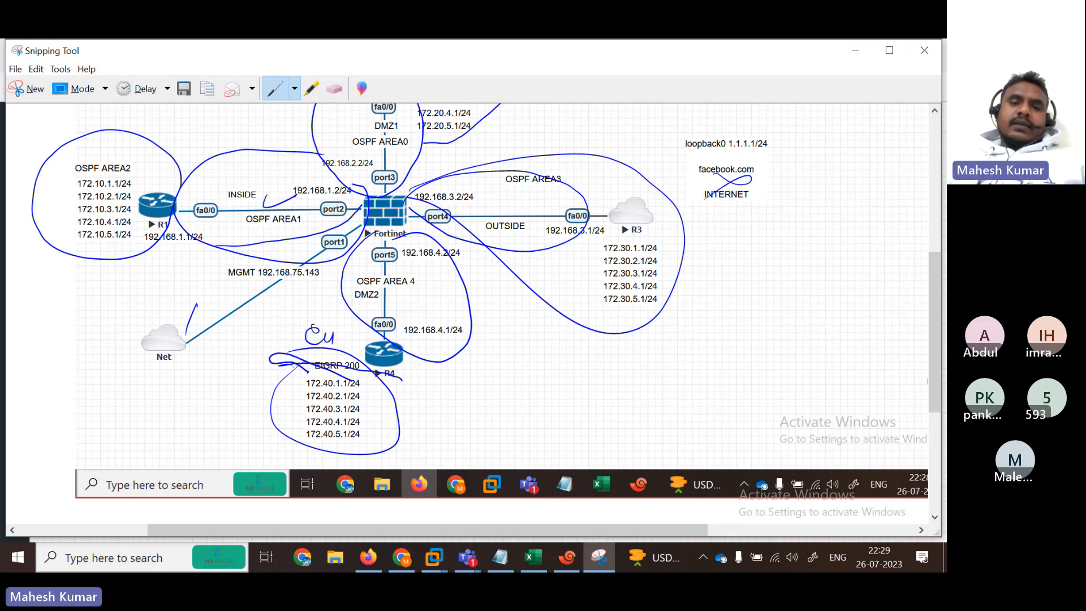
{"action": "mouse_move", "coordinate": [357, 142]}
{"action": "left_mouse_down"}
{"action": "mouse_move", "coordinate": [405, 137]}
{"action": "mouse_move", "coordinate": [389, 167]}
{"action": "left_mouse_up"}
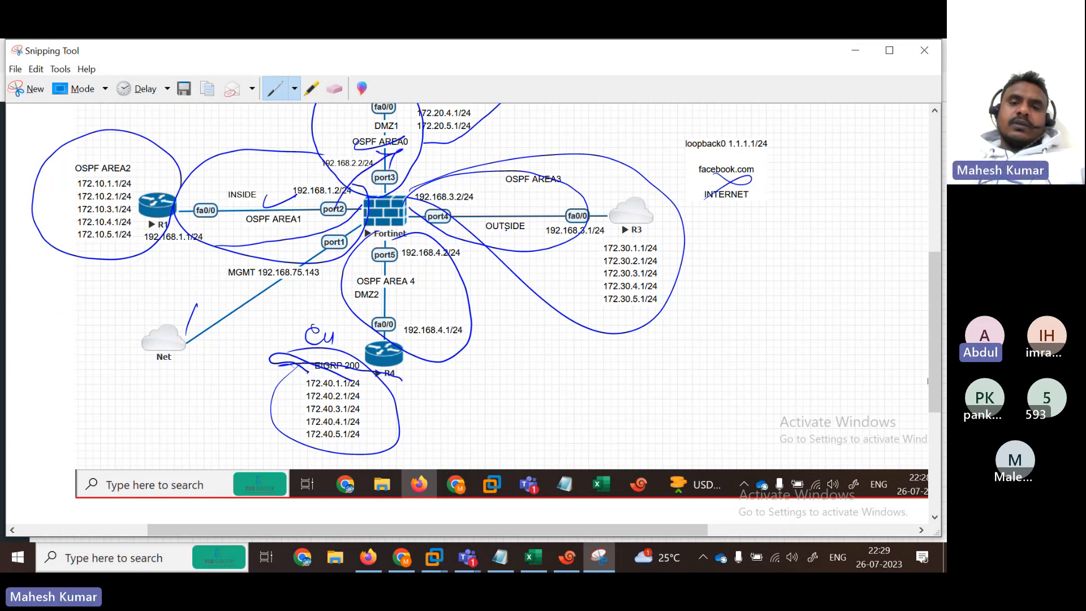
{"action": "mouse_move", "coordinate": [518, 223]}
{"action": "left_mouse_down"}
{"action": "mouse_move", "coordinate": [375, 155]}
{"action": "mouse_move", "coordinate": [409, 164]}
{"action": "left_mouse_up"}
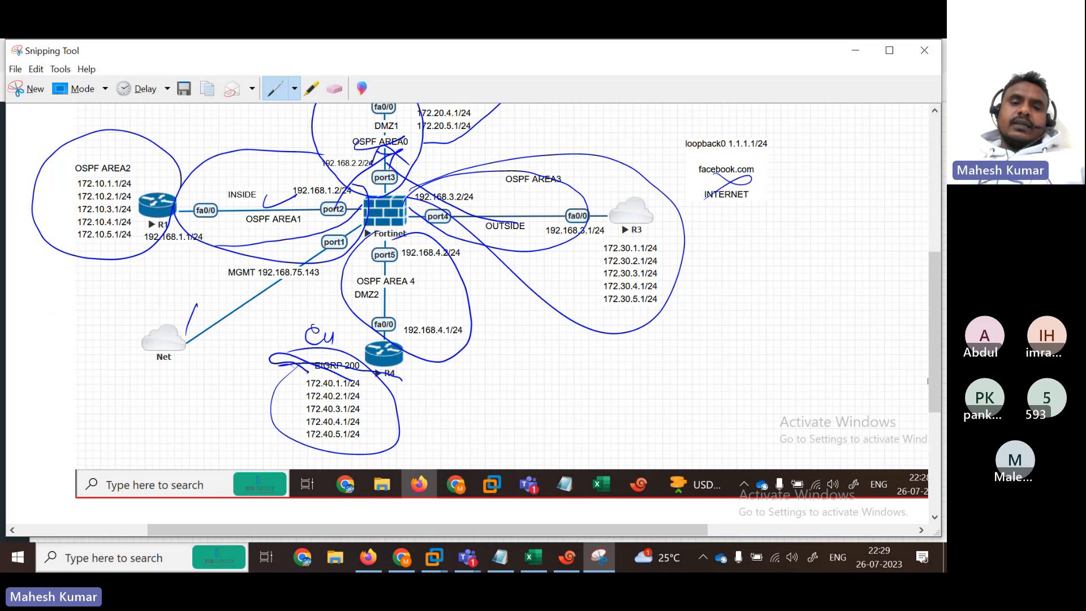
{"action": "left_click_drag", "start_coordinate": [377, 327], "coordinate": [392, 207]}
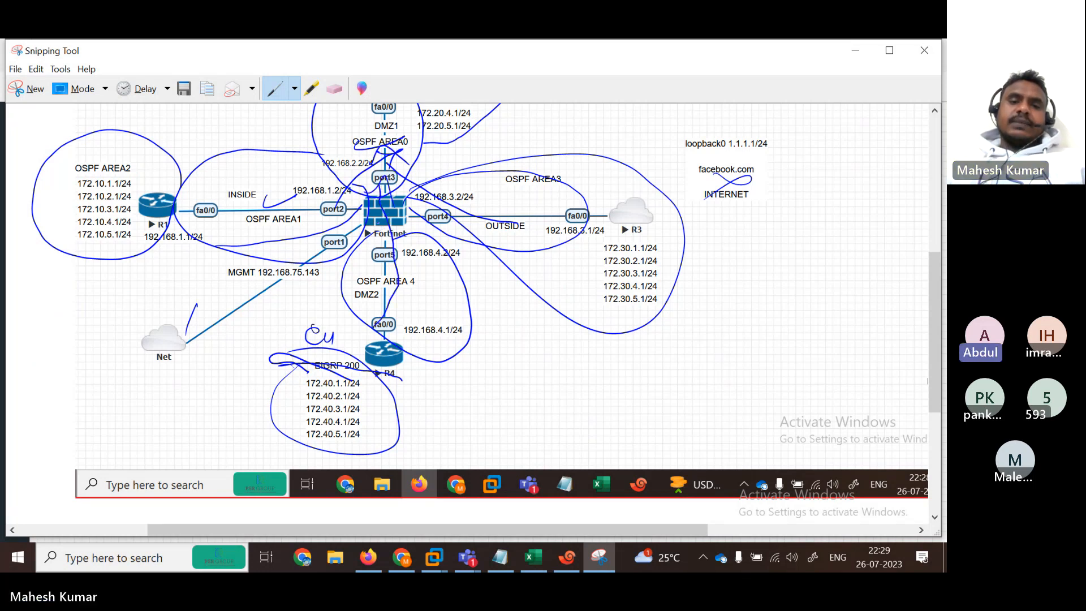
{"action": "left_click_drag", "start_coordinate": [93, 155], "coordinate": [142, 145]}
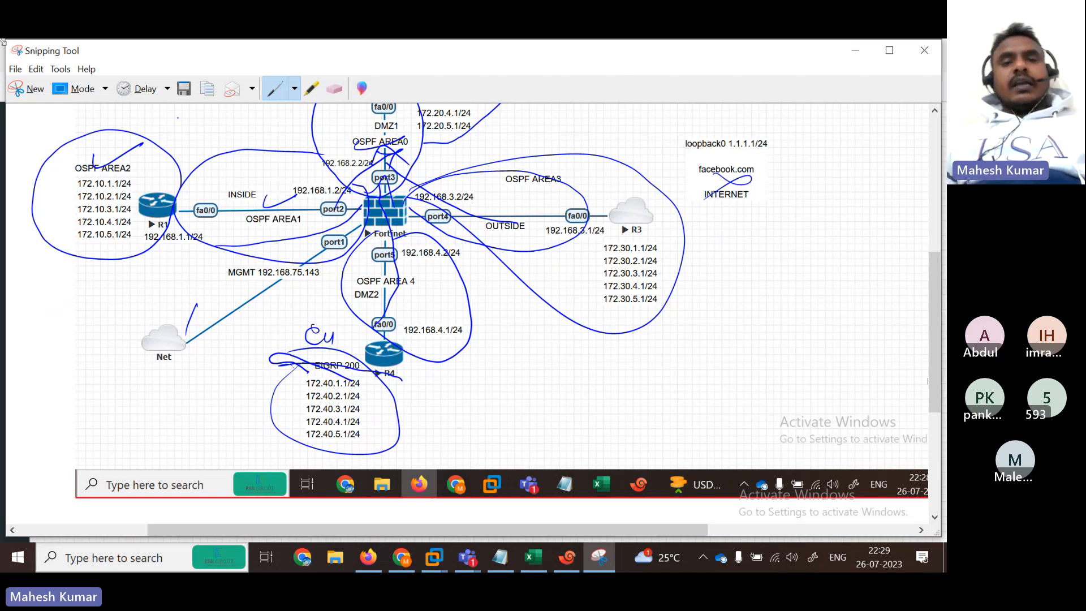
Step: Switch the pen to a different ink colour, then minimize Snipping Tool
{"action": "left_click", "coordinate": [294, 89]}
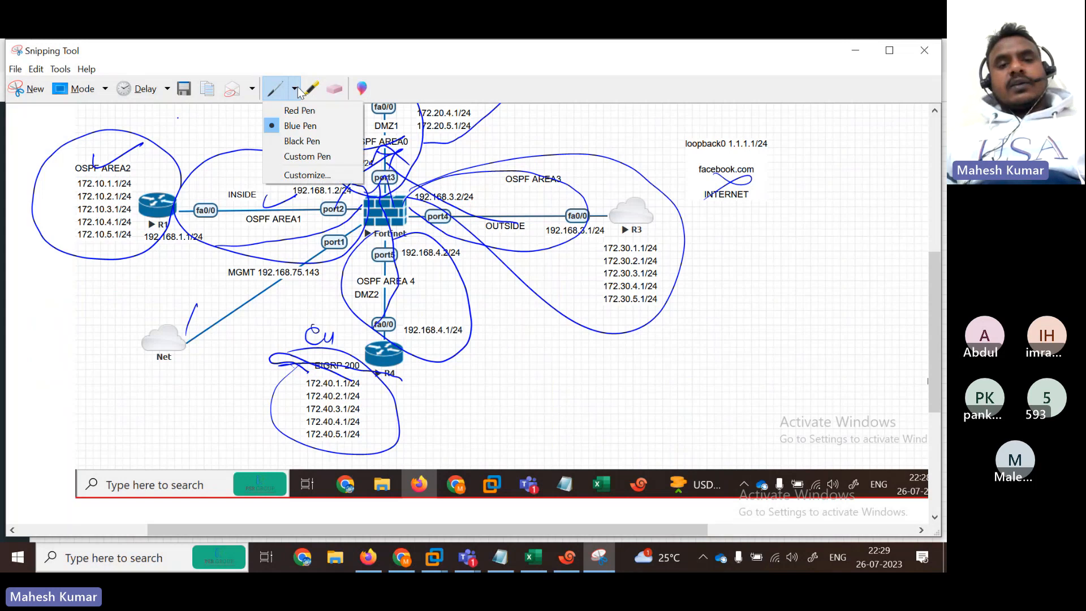
{"action": "left_click", "coordinate": [296, 141]}
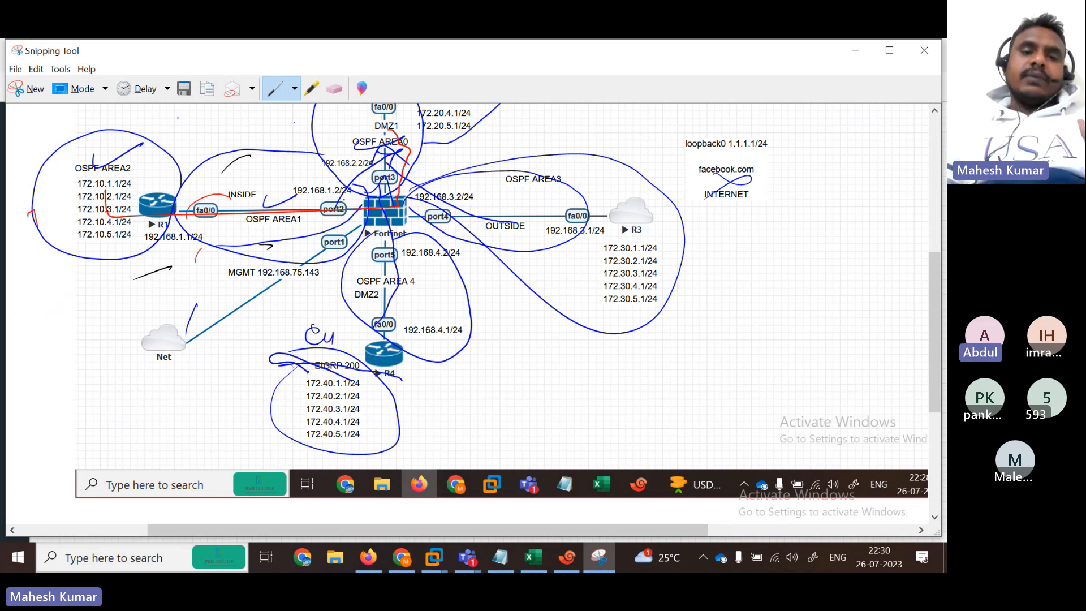
{"action": "left_click", "coordinate": [858, 51]}
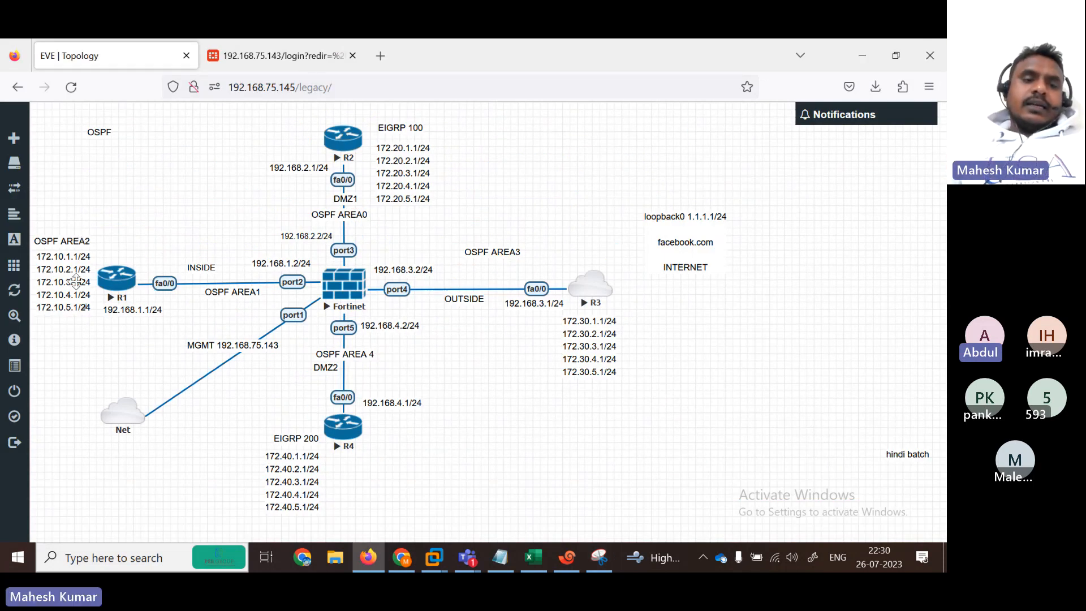
Step: Reposition R1's 172.10.x address list and the OSPF AREA2 label so the label sits just above the list
{"action": "mouse_move", "coordinate": [76, 282]}
{"action": "left_mouse_down"}
{"action": "mouse_move", "coordinate": [71, 239]}
{"action": "mouse_move", "coordinate": [69, 279]}
{"action": "left_mouse_up"}
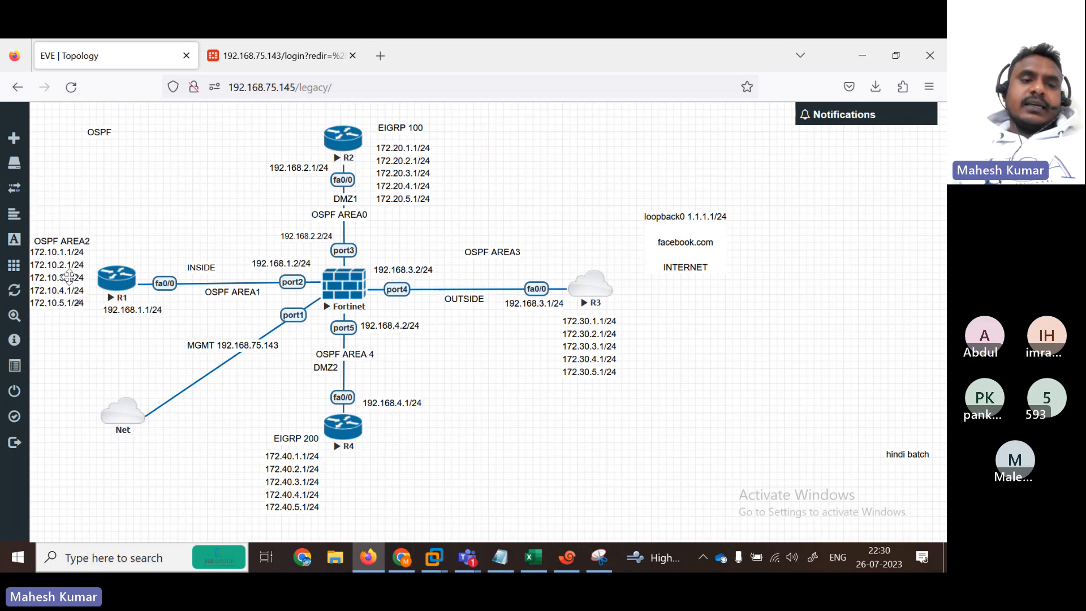
{"action": "left_click_drag", "start_coordinate": [52, 241], "coordinate": [51, 197]}
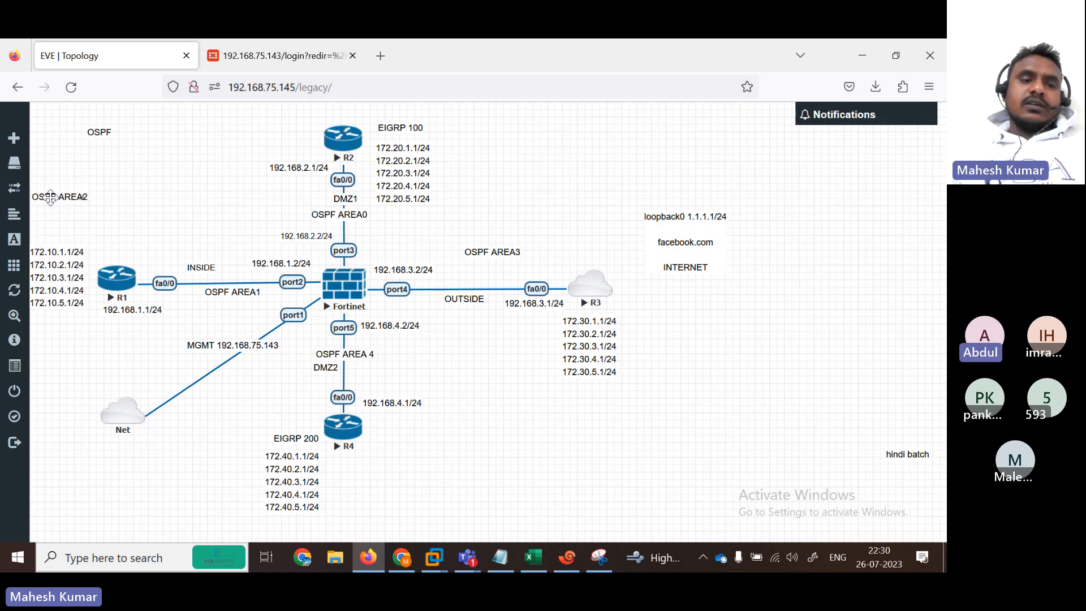
{"action": "left_click_drag", "start_coordinate": [54, 284], "coordinate": [58, 251]}
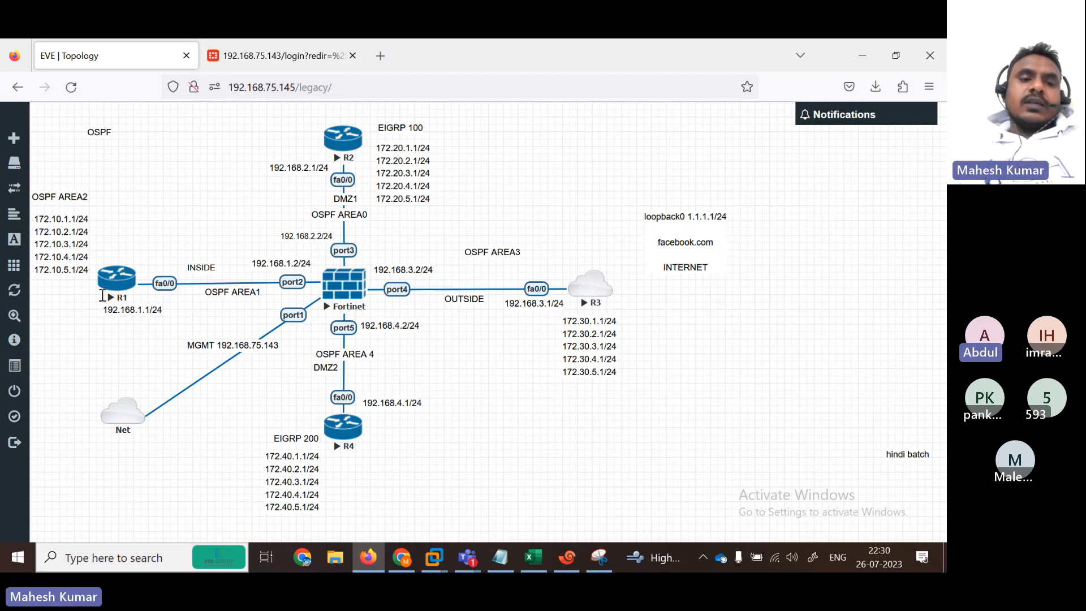
{"action": "left_click_drag", "start_coordinate": [55, 254], "coordinate": [55, 248]}
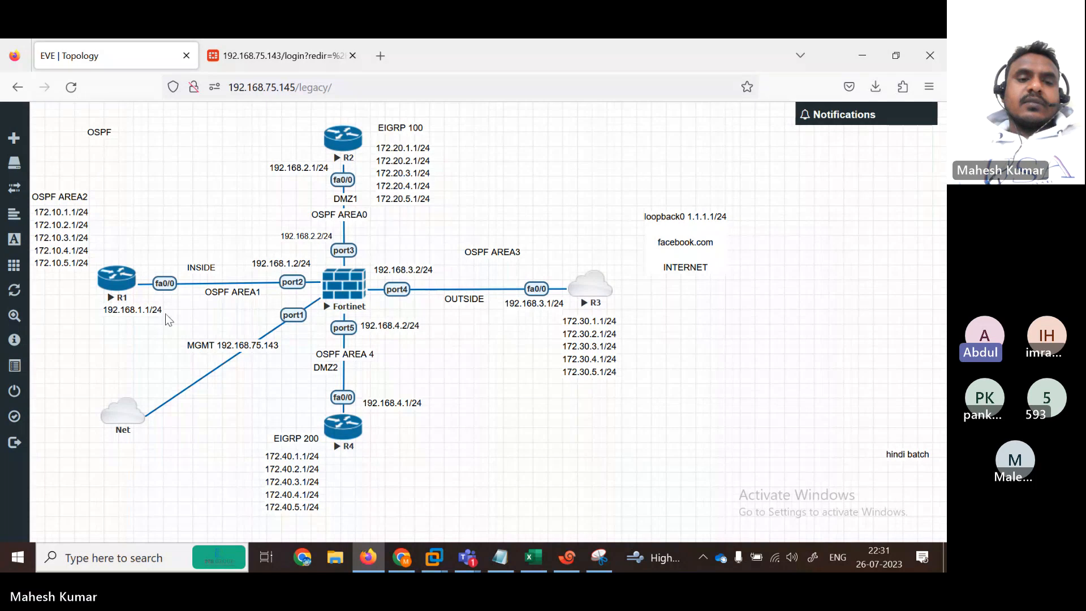
{"action": "left_click_drag", "start_coordinate": [48, 196], "coordinate": [50, 192]}
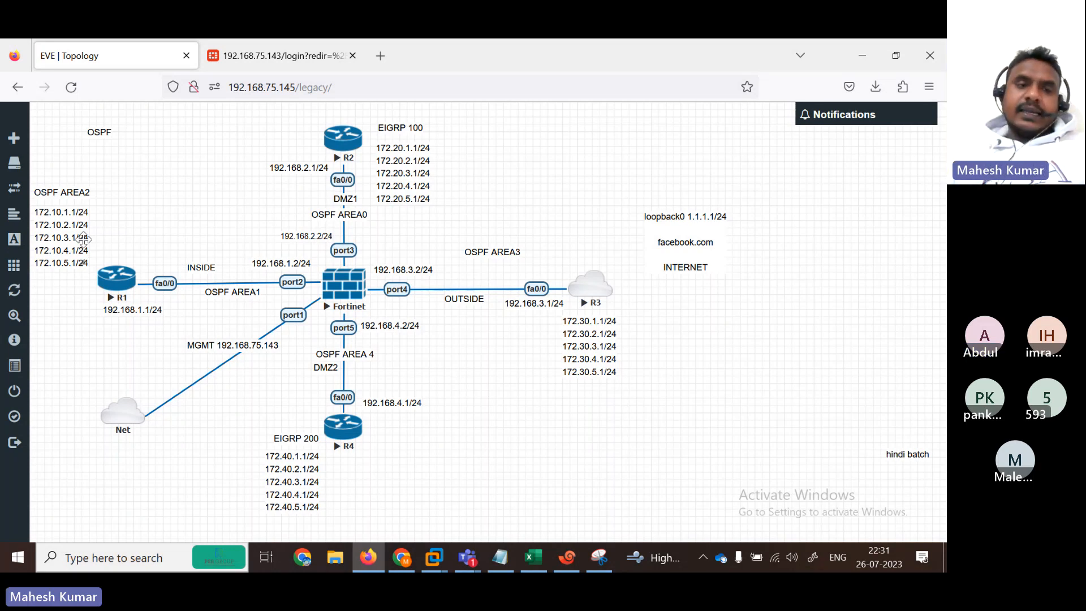
{"action": "mouse_move", "coordinate": [4, 236]}
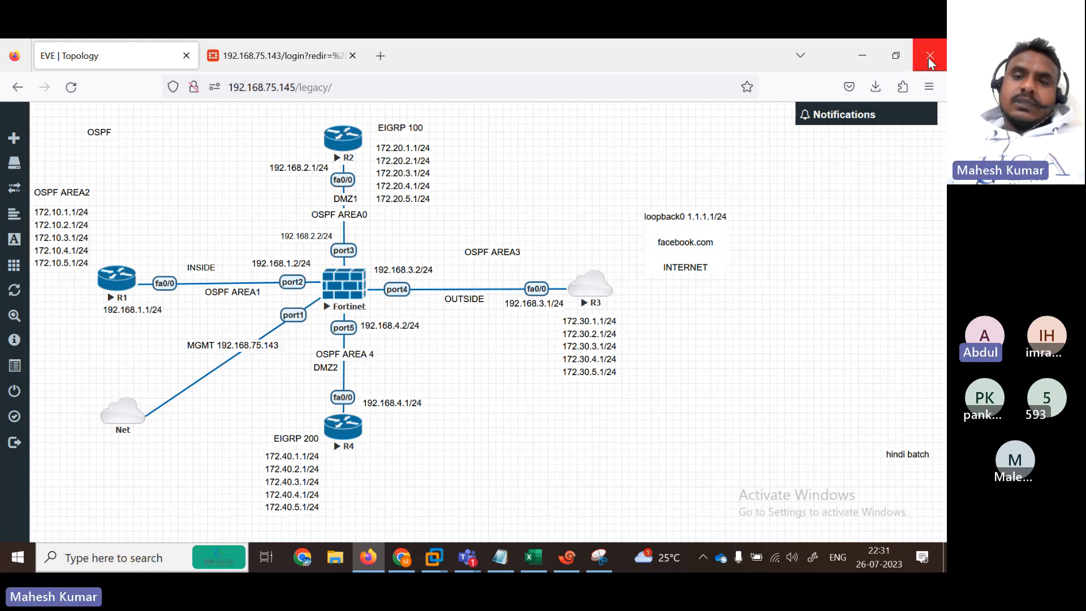
Step: Move the browser and meeting windows aside and bring the OSPF notes up full-screen
{"action": "left_click", "coordinate": [896, 55]}
{"action": "left_click", "coordinate": [838, 99]}
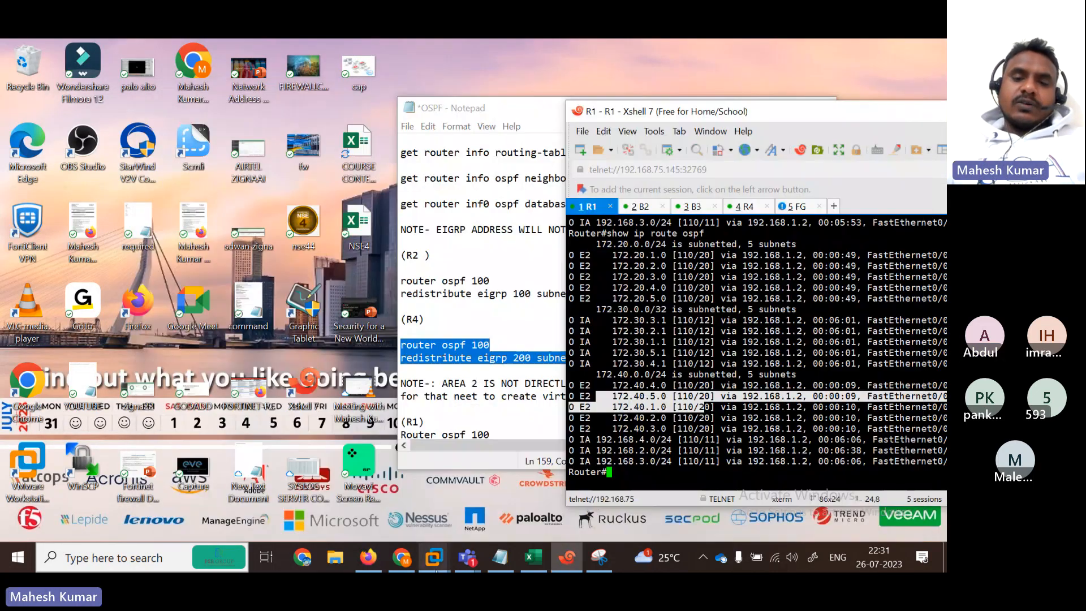
{"action": "mouse_move", "coordinate": [467, 557]}
{"action": "left_click", "coordinate": [460, 480]}
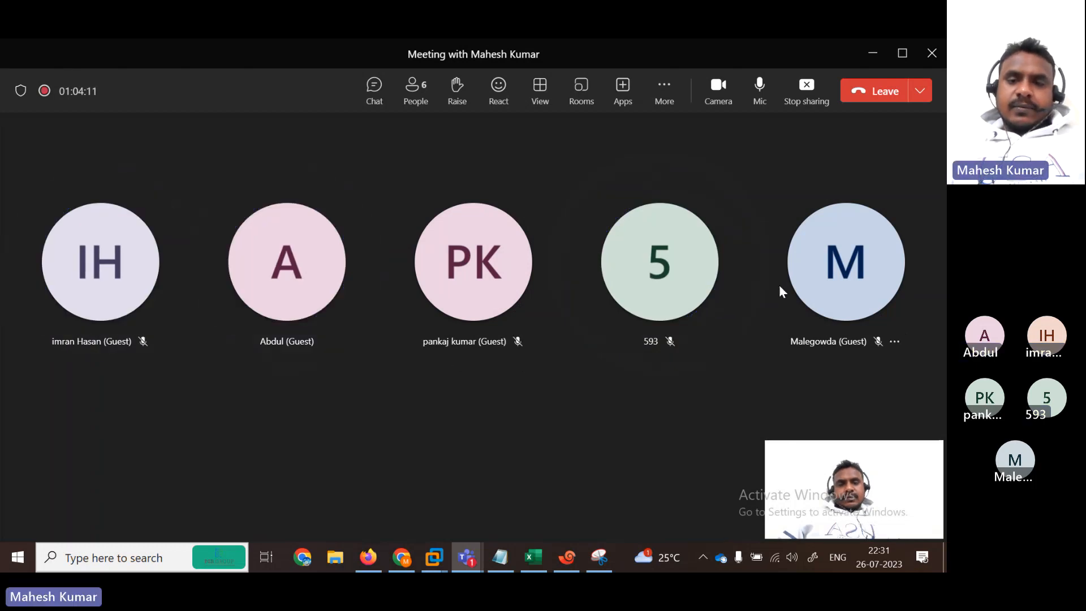
{"action": "left_click", "coordinate": [874, 55]}
{"action": "left_click", "coordinate": [491, 338]}
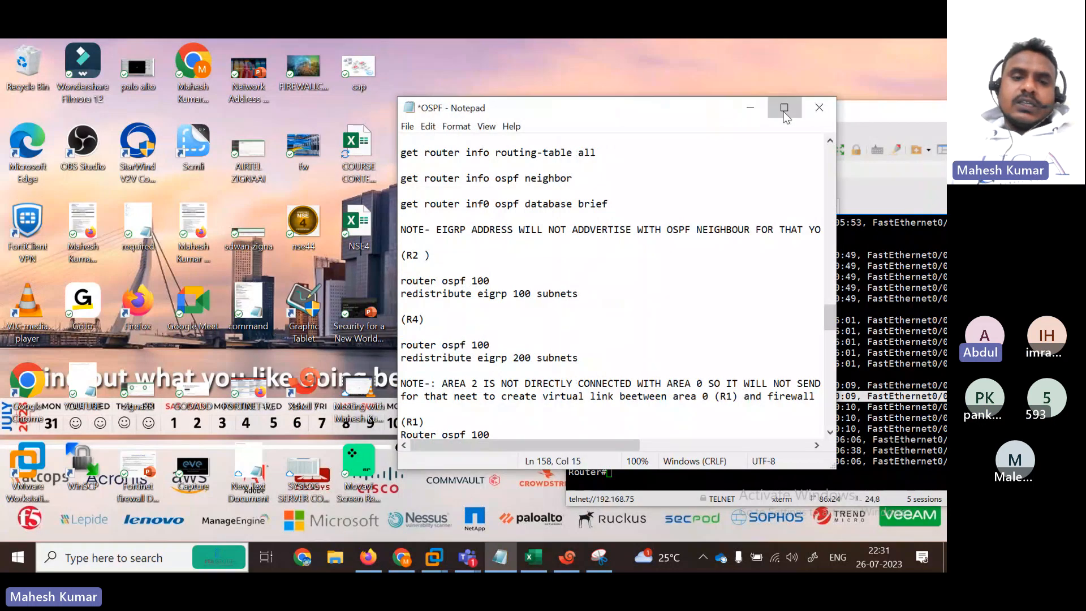
{"action": "left_click", "coordinate": [784, 108]}
{"action": "left_click_drag", "start_coordinate": [943, 348], "coordinate": [944, 364]}
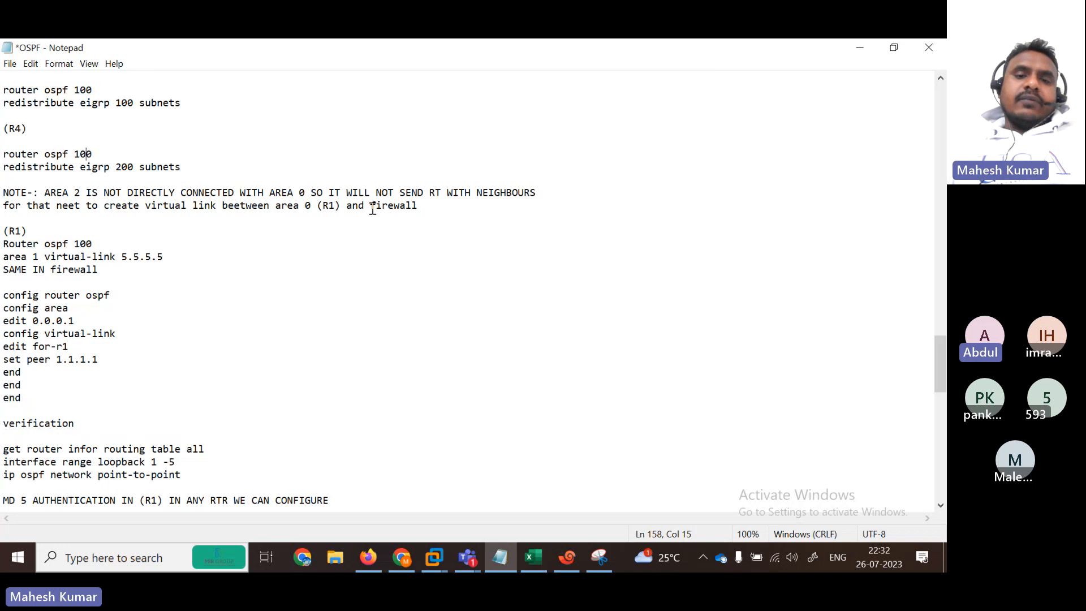
Step: Add a blank line after 'area 1 virtual-link 5.5.5.5' and select it with 'Router ospf 100'
{"action": "left_click_drag", "start_coordinate": [3, 243], "coordinate": [149, 272]}
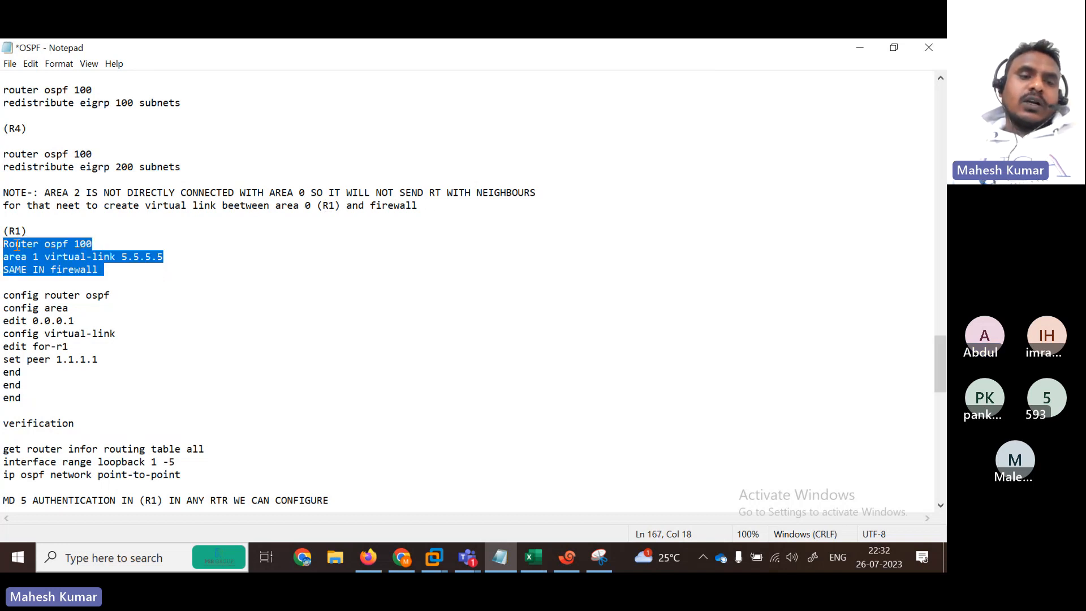
{"action": "left_click_drag", "start_coordinate": [5, 260], "coordinate": [168, 255]}
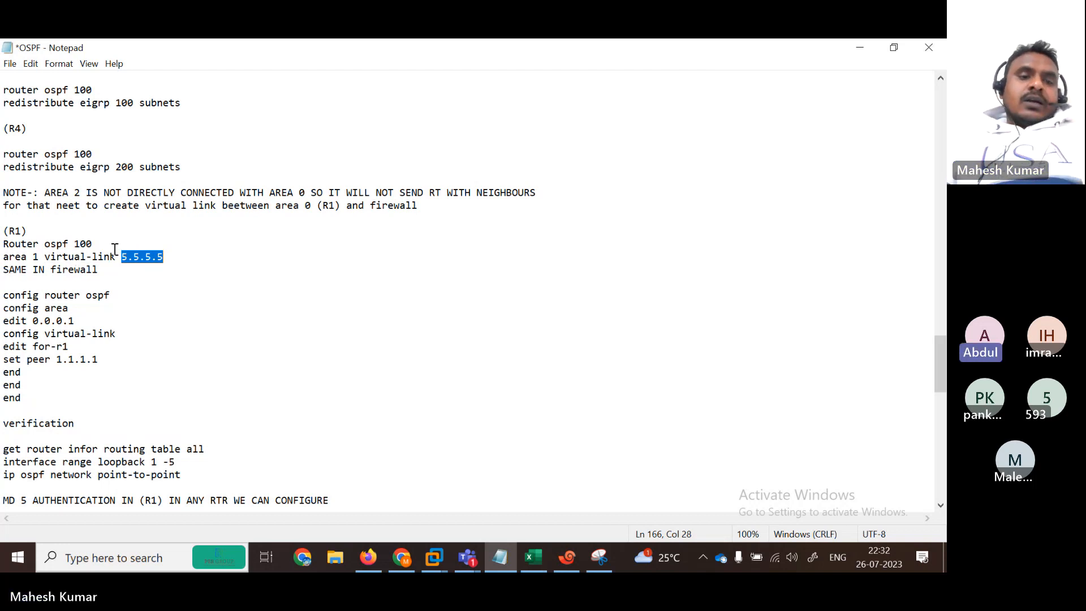
{"action": "left_click", "coordinate": [174, 257]}
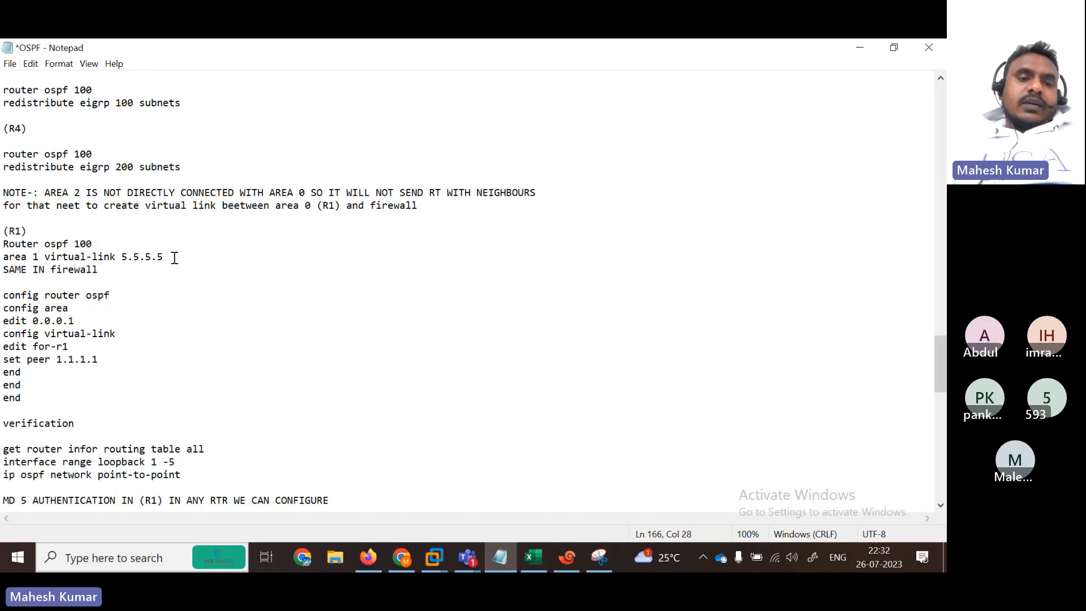
{"action": "key", "text": "Return"}
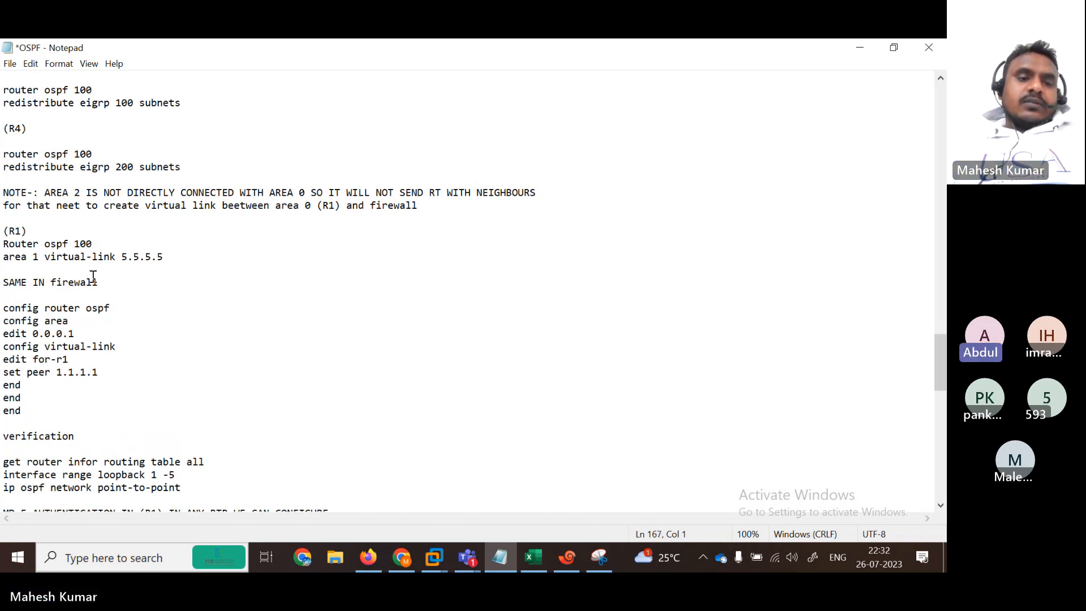
{"action": "left_click_drag", "start_coordinate": [173, 256], "coordinate": [1, 246]}
{"action": "key", "text": "super+c"}
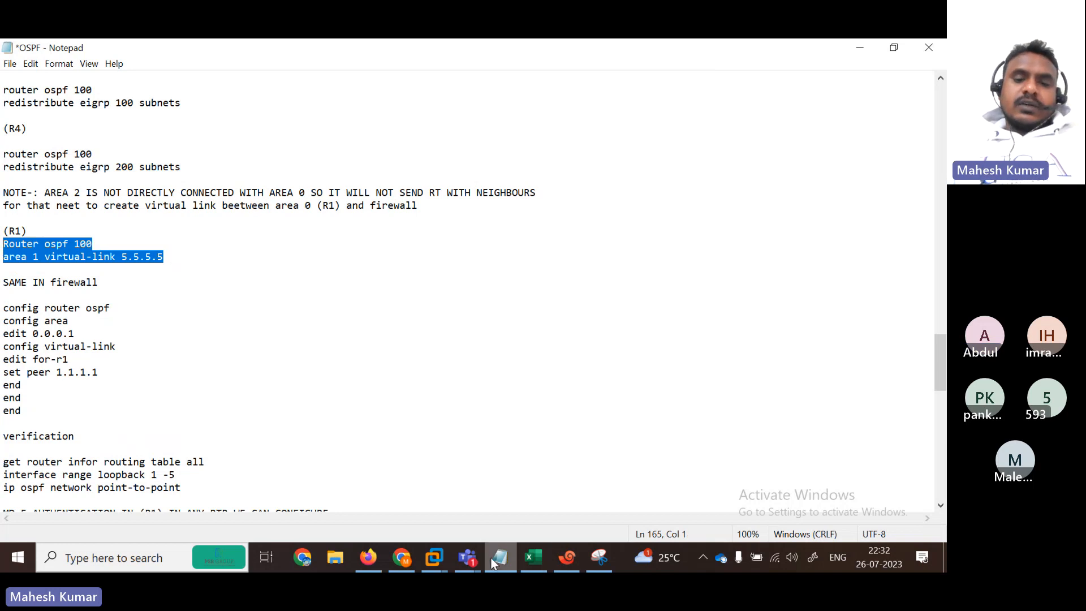
Step: On R1, enter conf t and paste 'Router ospf 100' and 'area 1 virtual-link 5.5.5.5'
{"action": "left_click", "coordinate": [567, 557]}
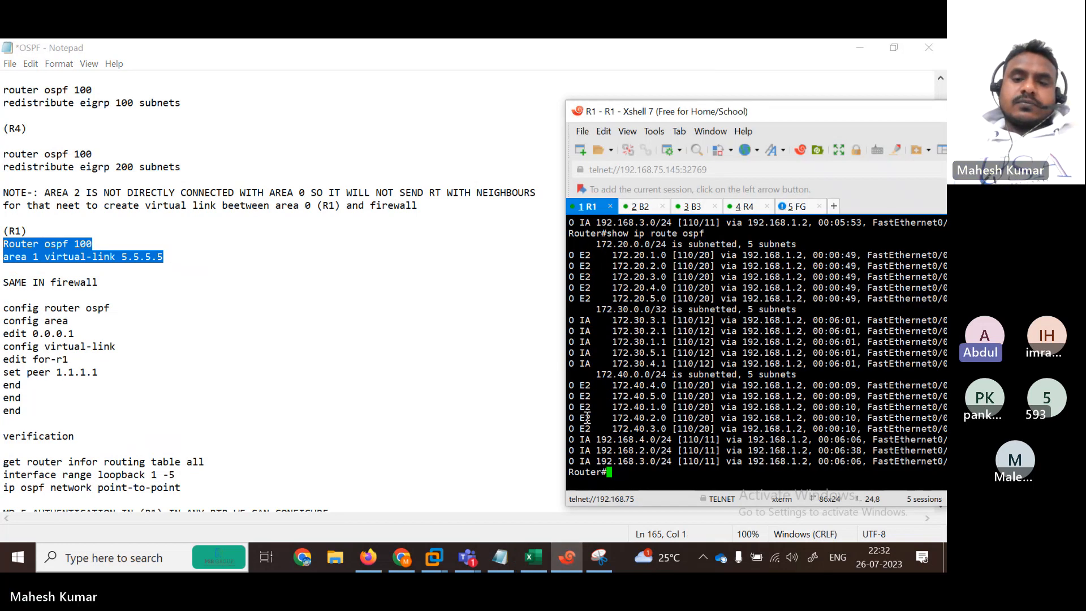
{"action": "key", "text": "Return"}
{"action": "key", "text": "Return"}
{"action": "key", "text": "Return"}
{"action": "key", "text": "Return"}
{"action": "key", "text": "Return"}
{"action": "key", "text": "Return"}
{"action": "key", "text": "Return"}
{"action": "type", "text": "conf"}
{"action": "key", "text": "Tab"}
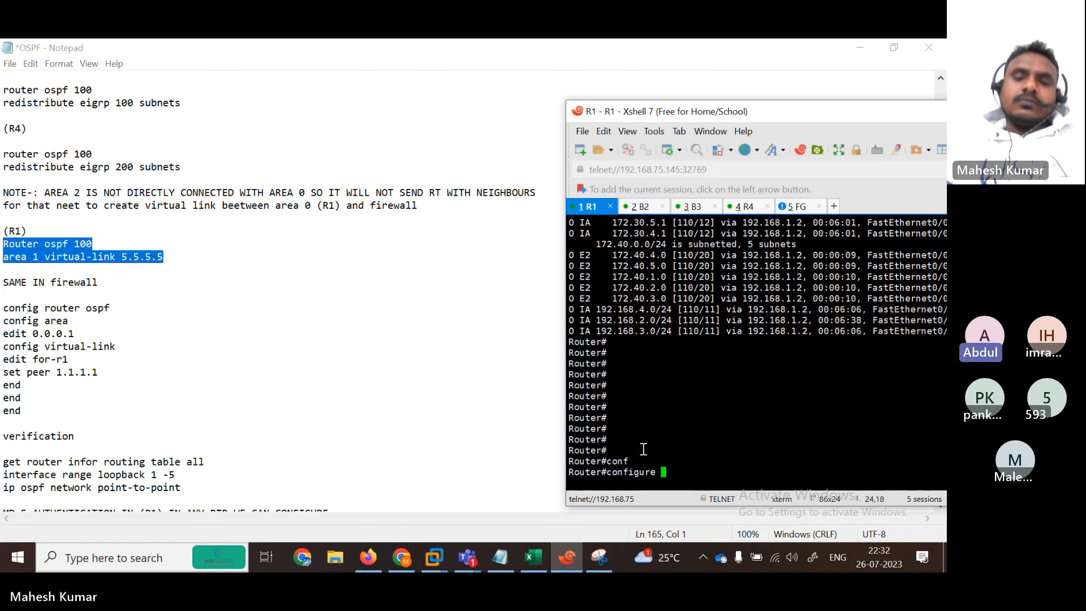
{"action": "type", "text": "te"}
{"action": "key", "text": "Tab"}
{"action": "key", "text": "Return"}
{"action": "key", "text": "Return"}
{"action": "key", "text": "Return"}
{"action": "key", "text": "Return"}
{"action": "key", "text": "Return"}
{"action": "key", "text": "Return"}
{"action": "key", "text": "Return"}
{"action": "key", "text": "Return"}
{"action": "key", "text": "Return"}
{"action": "key", "text": "Return"}
{"action": "key", "text": "Return"}
{"action": "key", "text": "Return"}
{"action": "key", "text": "Return"}
{"action": "key", "text": "Return"}
{"action": "key", "text": "Return"}
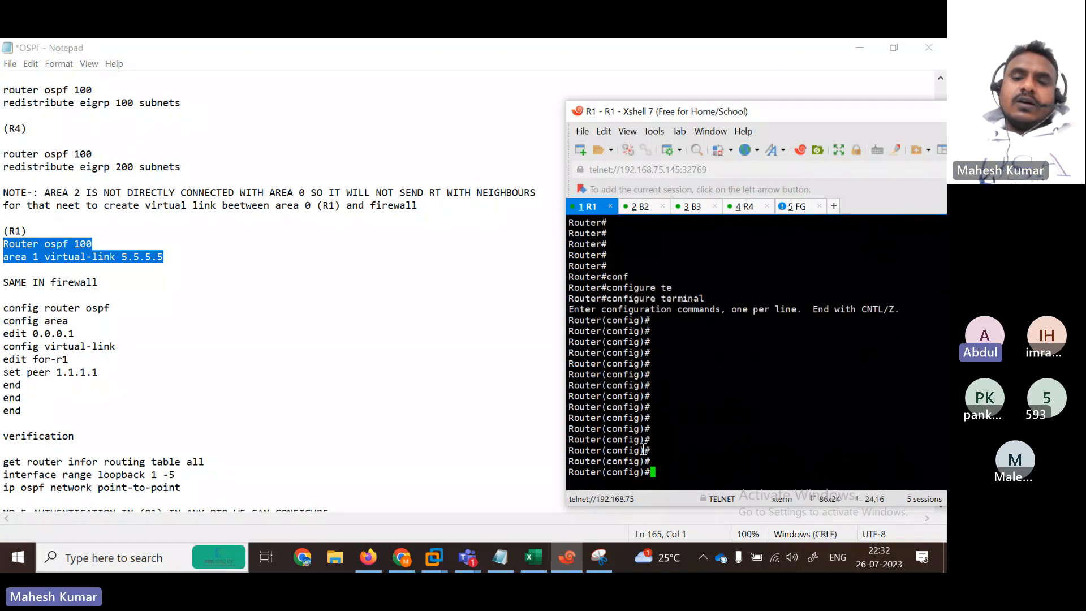
{"action": "right_click", "coordinate": [656, 448]}
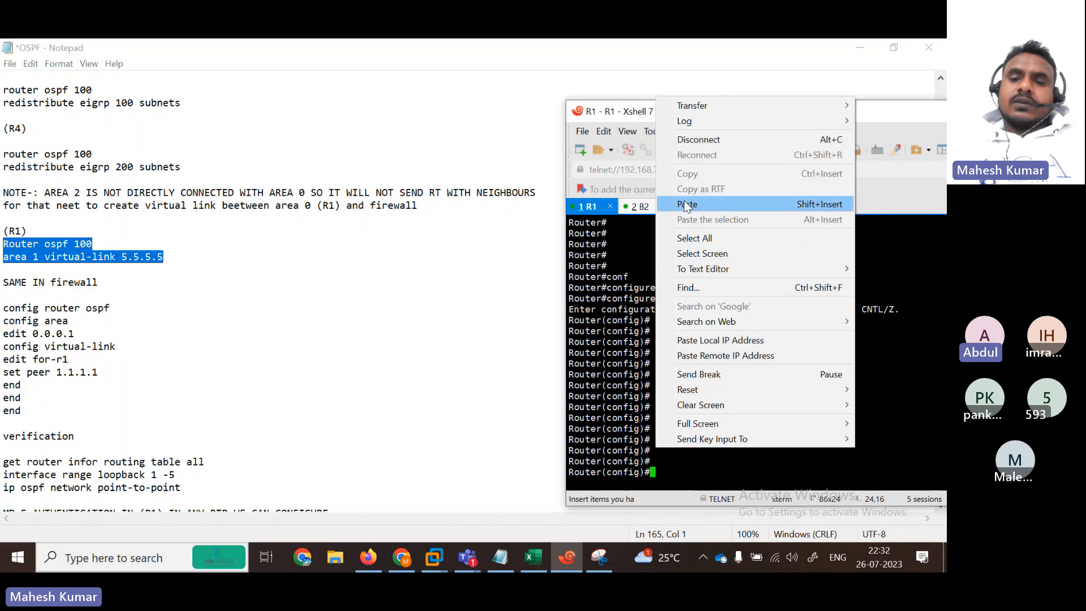
{"action": "left_click", "coordinate": [701, 134]}
{"action": "key", "text": "Return"}
{"action": "key", "text": "Return"}
{"action": "key", "text": "Return"}
{"action": "key", "text": "Return"}
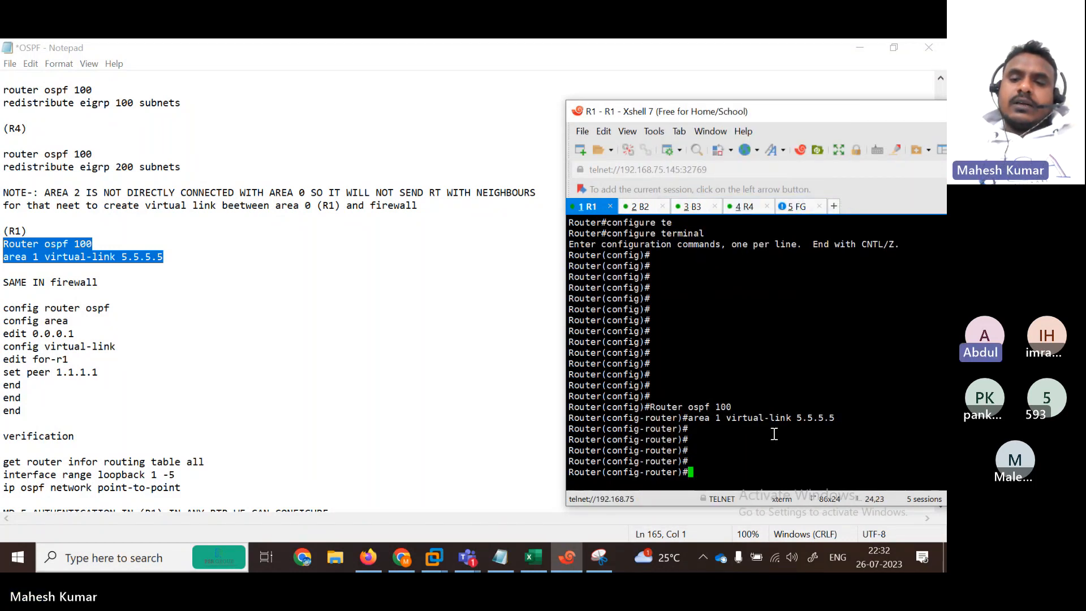
{"action": "key", "text": "Return"}
{"action": "key", "text": "Return"}
{"action": "key", "text": "Return"}
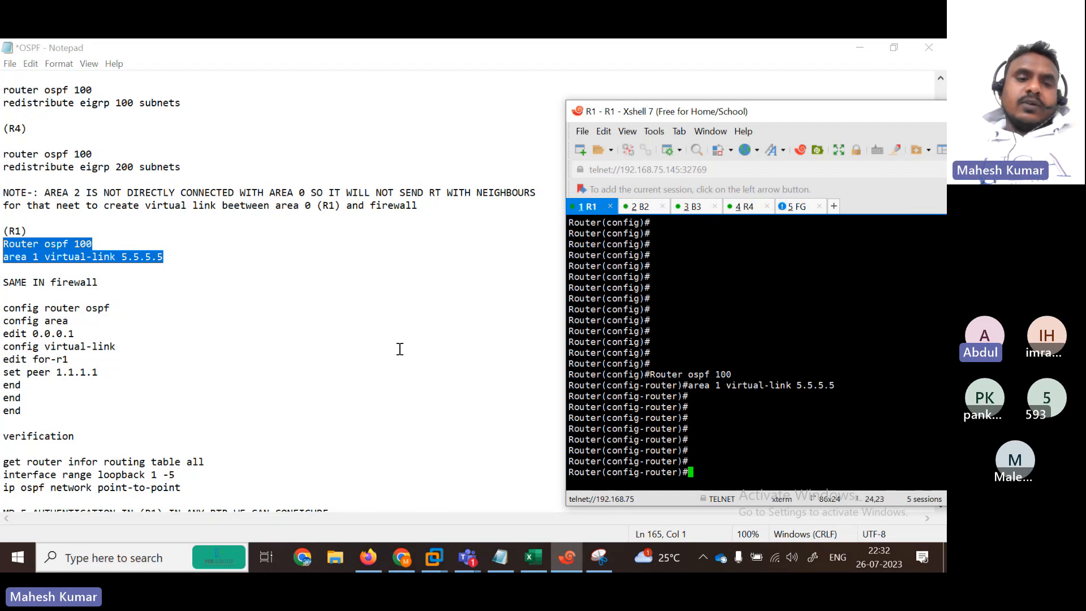
{"action": "left_click_drag", "start_coordinate": [4, 308], "coordinate": [180, 407]}
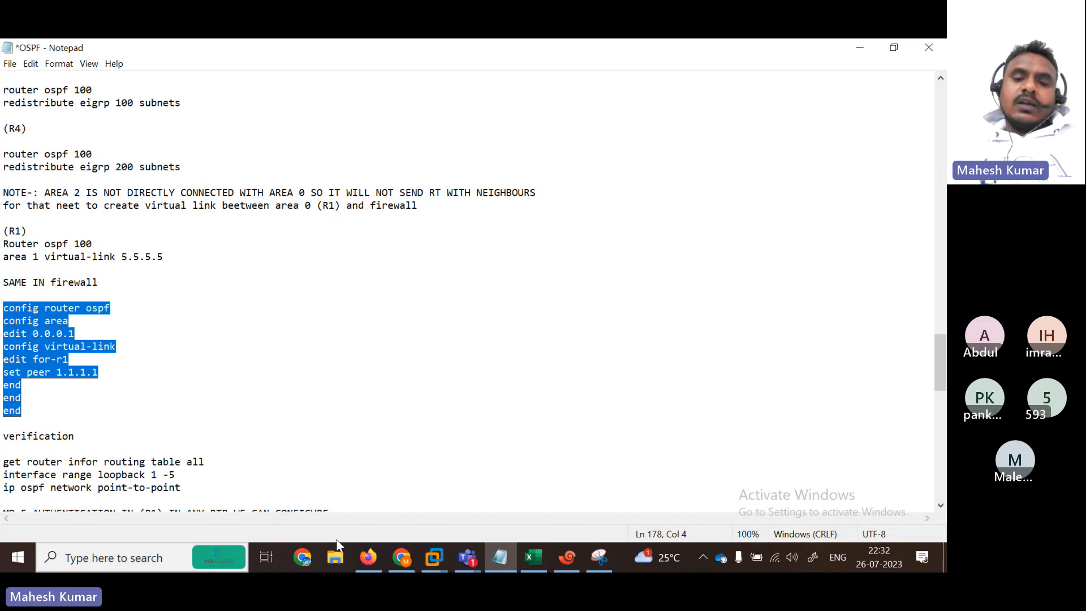
Step: Compare the FortiGate 'edit 0.0.0.1' area line with R1's 'area 1 virtual-link 5.5.5.5' command
{"action": "left_click", "coordinate": [557, 557]}
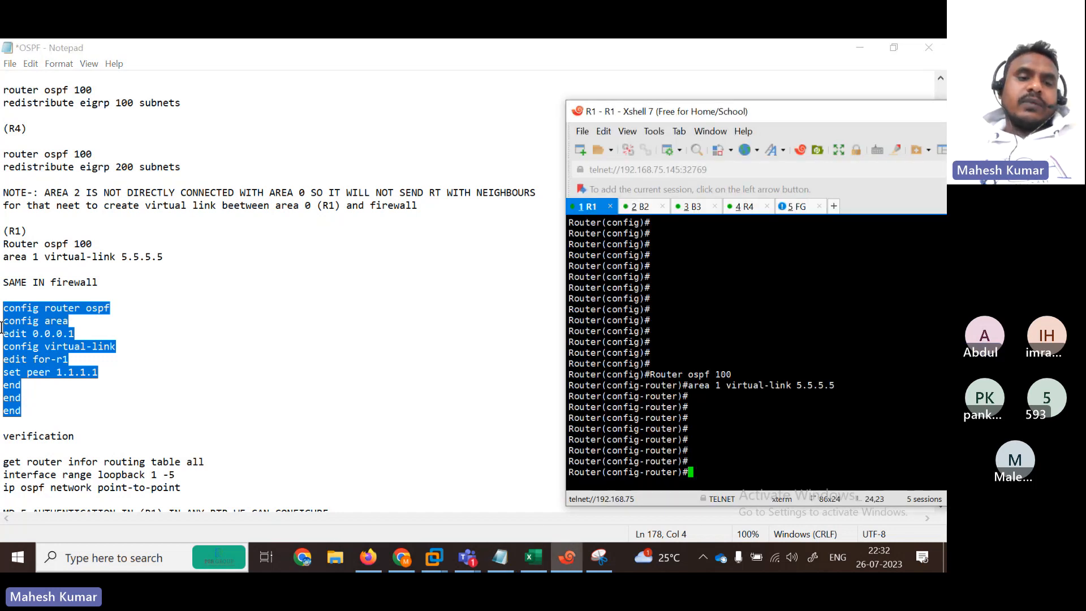
{"action": "double_click", "coordinate": [1, 326]}
{"action": "left_click", "coordinate": [79, 331]}
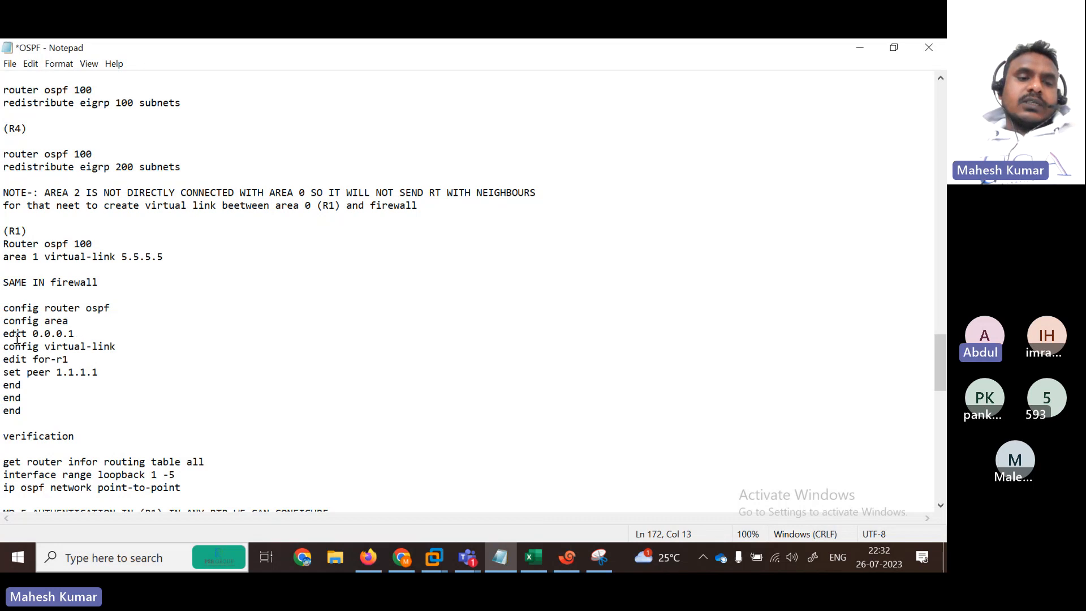
{"action": "left_click_drag", "start_coordinate": [2, 333], "coordinate": [91, 333]}
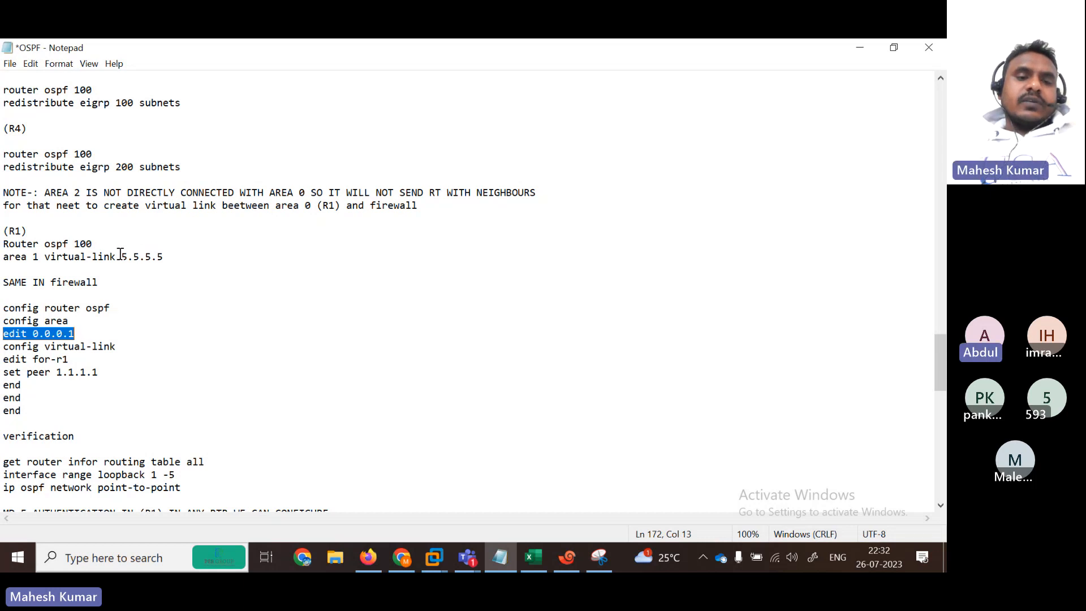
{"action": "left_click_drag", "start_coordinate": [121, 257], "coordinate": [163, 256]}
{"action": "left_click_drag", "start_coordinate": [76, 334], "coordinate": [34, 335]}
{"action": "left_click_drag", "start_coordinate": [2, 256], "coordinate": [108, 256]}
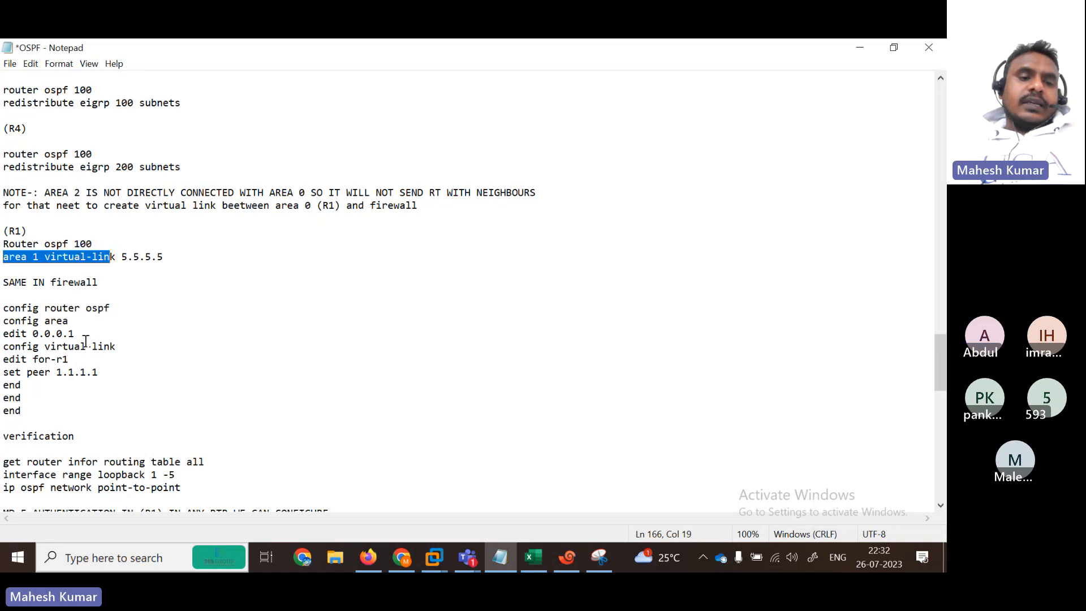
Step: Walk through the 'config virtual-link', 'for-r1' and 'set peer 1.1.1.1' lines, then select the whole block
{"action": "left_click_drag", "start_coordinate": [86, 346], "coordinate": [27, 335]}
{"action": "left_click_drag", "start_coordinate": [124, 346], "coordinate": [17, 349]}
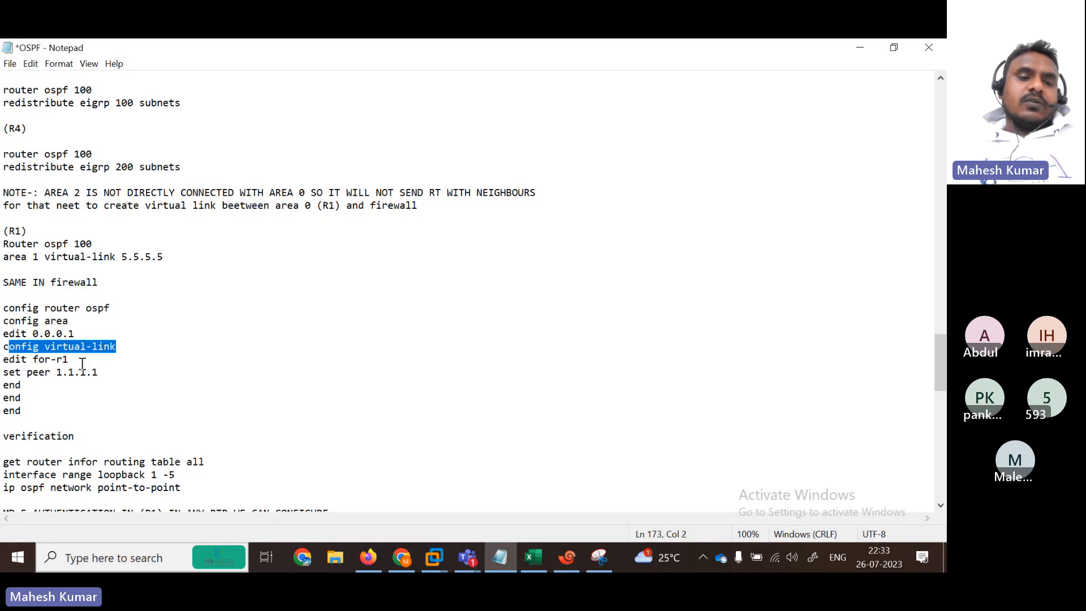
{"action": "left_click_drag", "start_coordinate": [82, 363], "coordinate": [38, 360]}
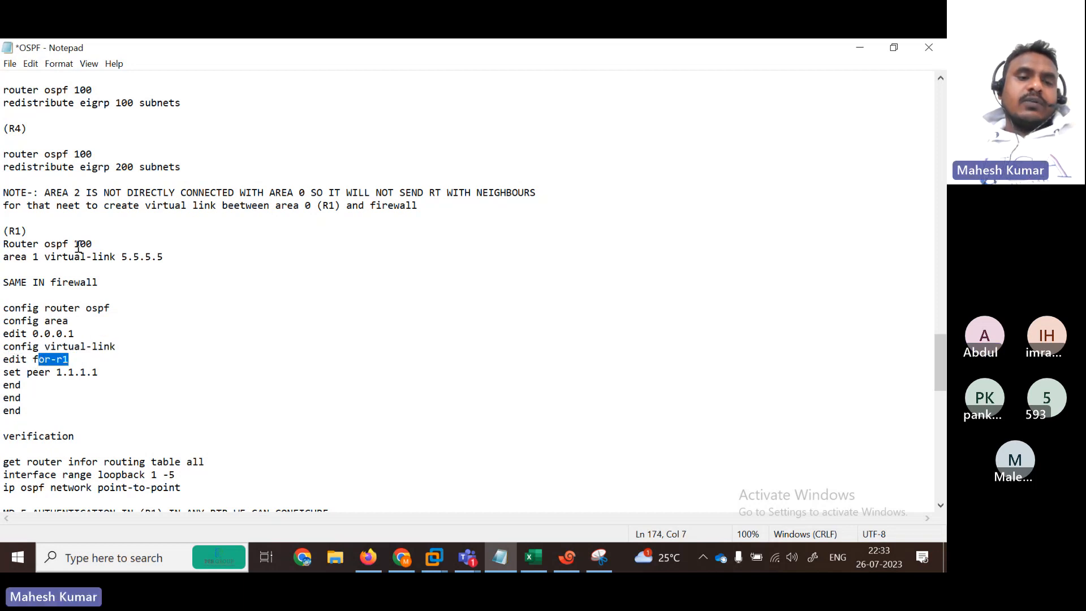
{"action": "left_click_drag", "start_coordinate": [110, 374], "coordinate": [8, 374]}
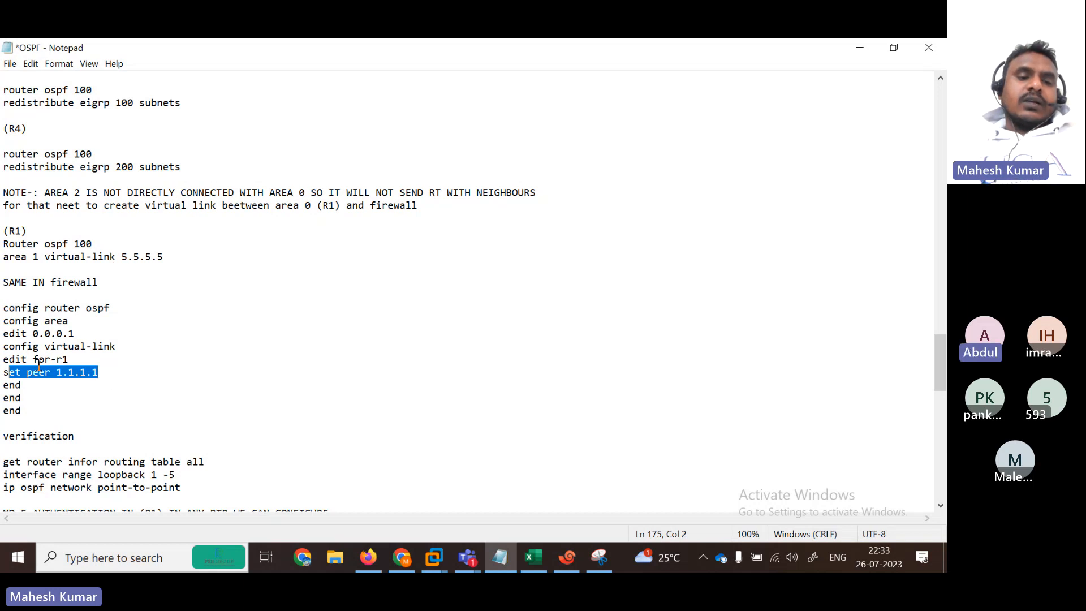
{"action": "left_click_drag", "start_coordinate": [22, 411], "coordinate": [2, 309]}
{"action": "key", "text": "super+c"}
{"action": "left_click", "coordinate": [588, 566]}
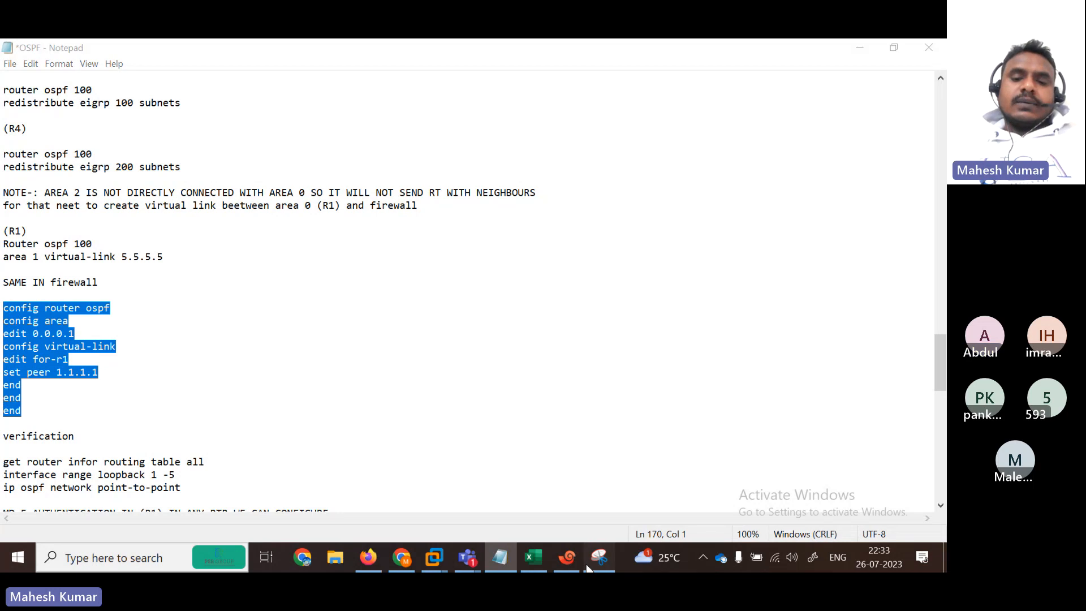
Step: Log into the FortiGate and paste the virtual-link for-r1 configuration for area 0.0.0.1
{"action": "left_click", "coordinate": [566, 557]}
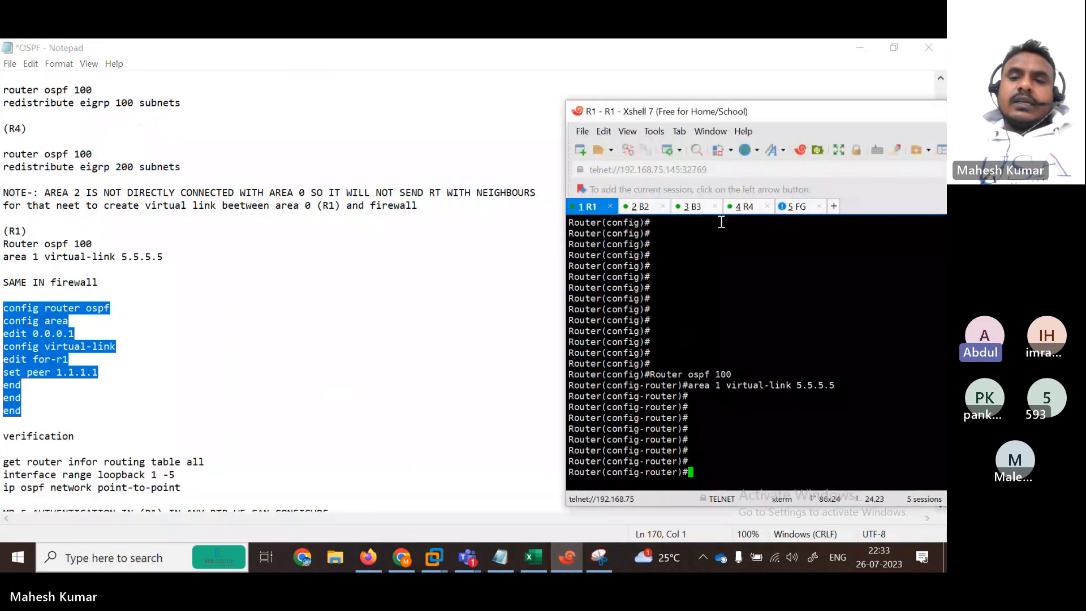
{"action": "left_click", "coordinate": [790, 203]}
{"action": "type", "text": "adm"}
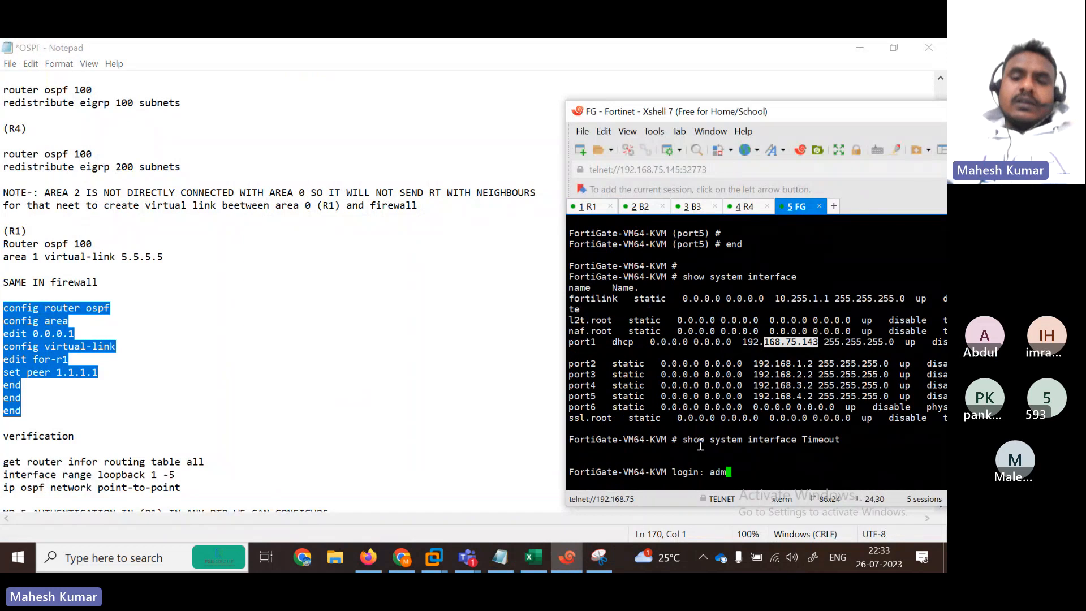
{"action": "type", "text": "in"}
{"action": "key", "text": "Return"}
{"action": "key", "text": "Return"}
{"action": "key", "text": "Return"}
{"action": "key", "text": "Return"}
{"action": "key", "text": "Return"}
{"action": "key", "text": "Return"}
{"action": "key", "text": "Return"}
{"action": "key", "text": "Return"}
{"action": "key", "text": "Return"}
{"action": "key", "text": "Return"}
{"action": "key", "text": "Return"}
{"action": "key", "text": "Return"}
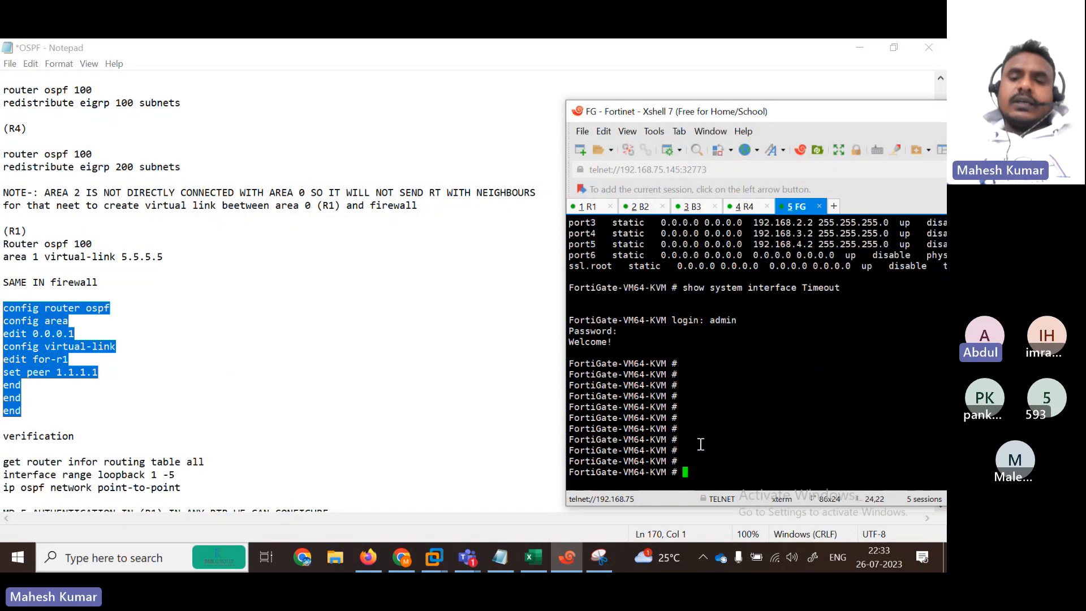
{"action": "key", "text": "Return"}
{"action": "key", "text": "Return"}
{"action": "key", "text": "Return"}
{"action": "key", "text": "Return"}
{"action": "key", "text": "Return"}
{"action": "key", "text": "Return"}
{"action": "key", "text": "Return"}
{"action": "key", "text": "Return"}
{"action": "key", "text": "Return"}
{"action": "key", "text": "Return"}
{"action": "key", "text": "Return"}
{"action": "key", "text": "Return"}
{"action": "key", "text": "Return"}
{"action": "right_click", "coordinate": [700, 444]}
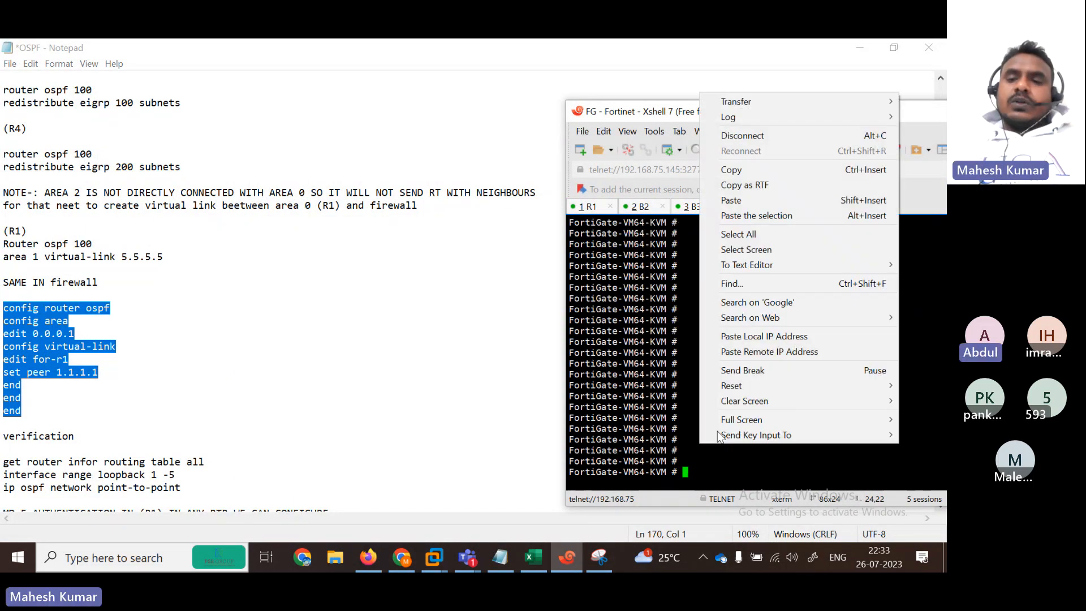
{"action": "left_click", "coordinate": [753, 207]}
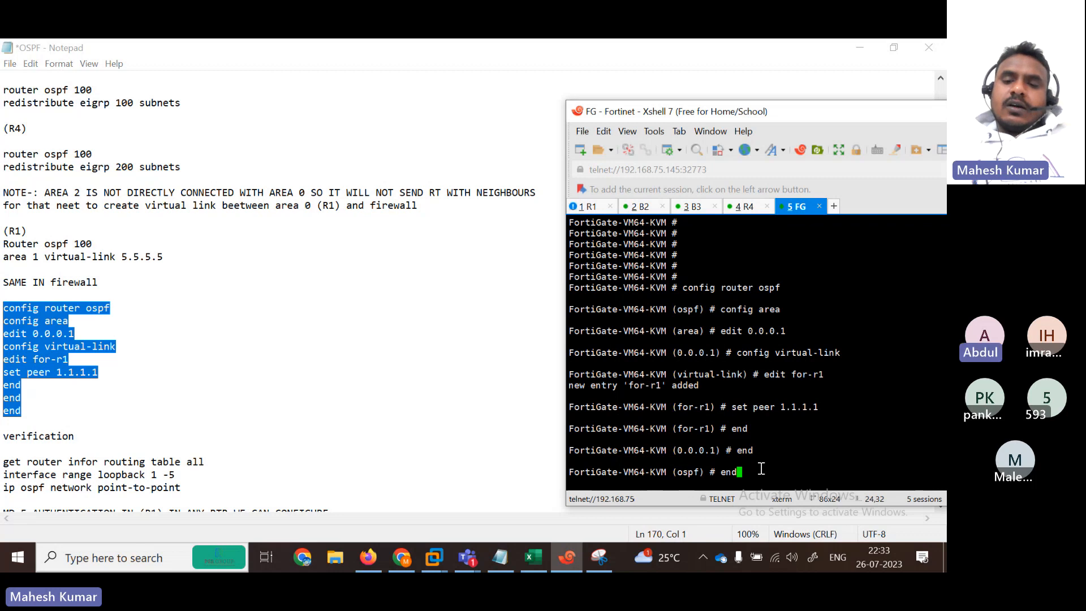
{"action": "key", "text": "Return"}
{"action": "key", "text": "Return"}
{"action": "key", "text": "Return"}
{"action": "key", "text": "Return"}
{"action": "key", "text": "Return"}
{"action": "key", "text": "Return"}
{"action": "key", "text": "Return"}
{"action": "key", "text": "Return"}
{"action": "key", "text": "Return"}
{"action": "key", "text": "Return"}
{"action": "key", "text": "Return"}
{"action": "key", "text": "Return"}
{"action": "key", "text": "Return"}
{"action": "key", "text": "Return"}
{"action": "key", "text": "Return"}
{"action": "key", "text": "Return"}
{"action": "key", "text": "Return"}
{"action": "key", "text": "Return"}
{"action": "key", "text": "Return"}
{"action": "key", "text": "Return"}
{"action": "key", "text": "Return"}
{"action": "key", "text": "Return"}
{"action": "key", "text": "Return"}
{"action": "key", "text": "Return"}
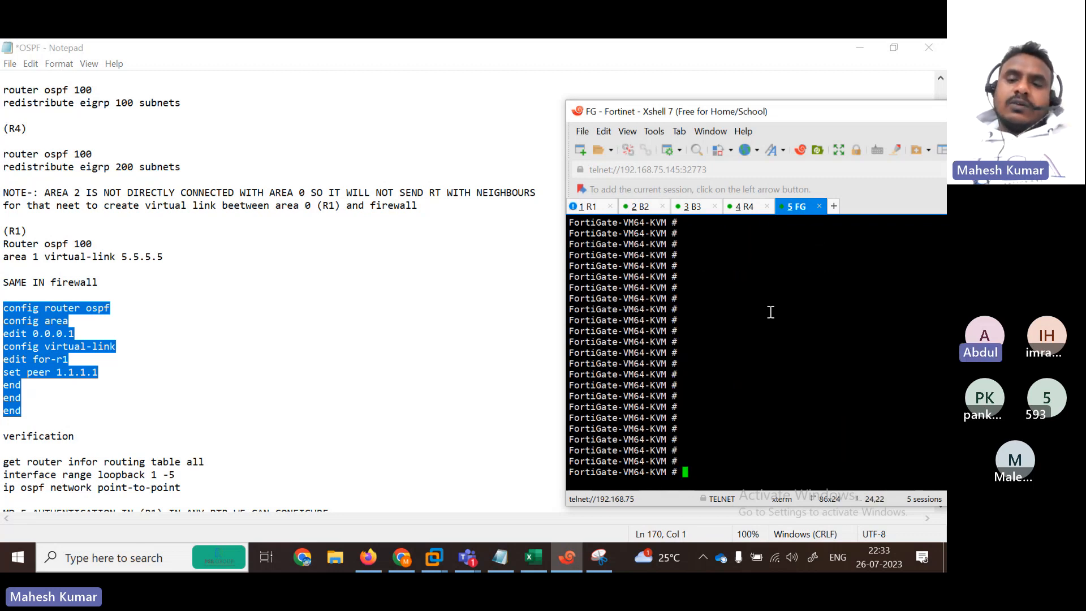
Step: Run 'get router info routing-table ospf' and highlight the 172.10 inter-area routes learned from R1
{"action": "type", "text": "get  router infor"}
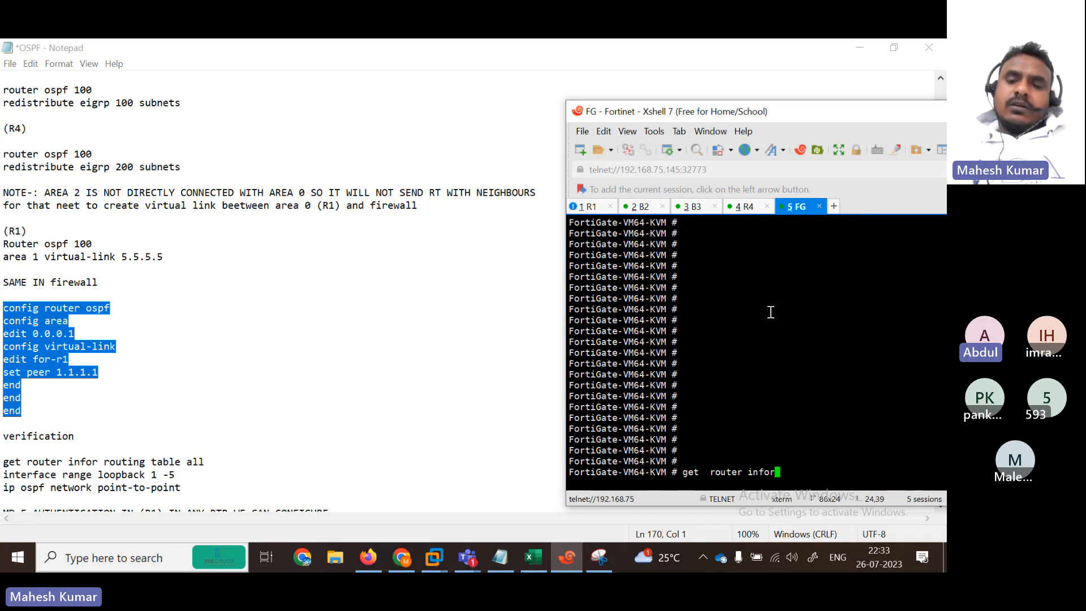
{"action": "key", "text": "BackSpace"}
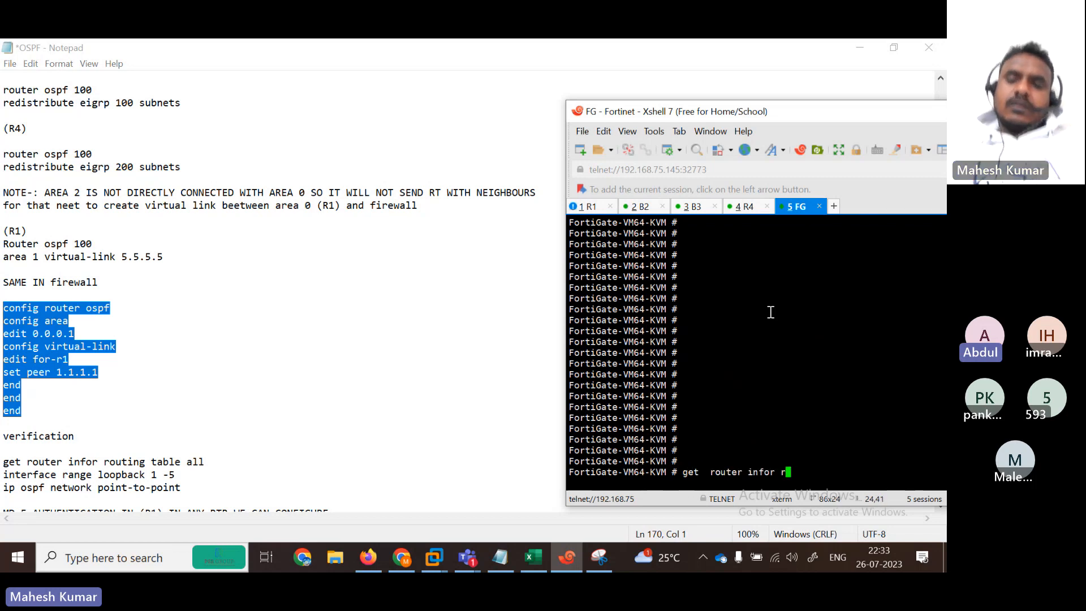
{"action": "type", "text": "routing-table "}
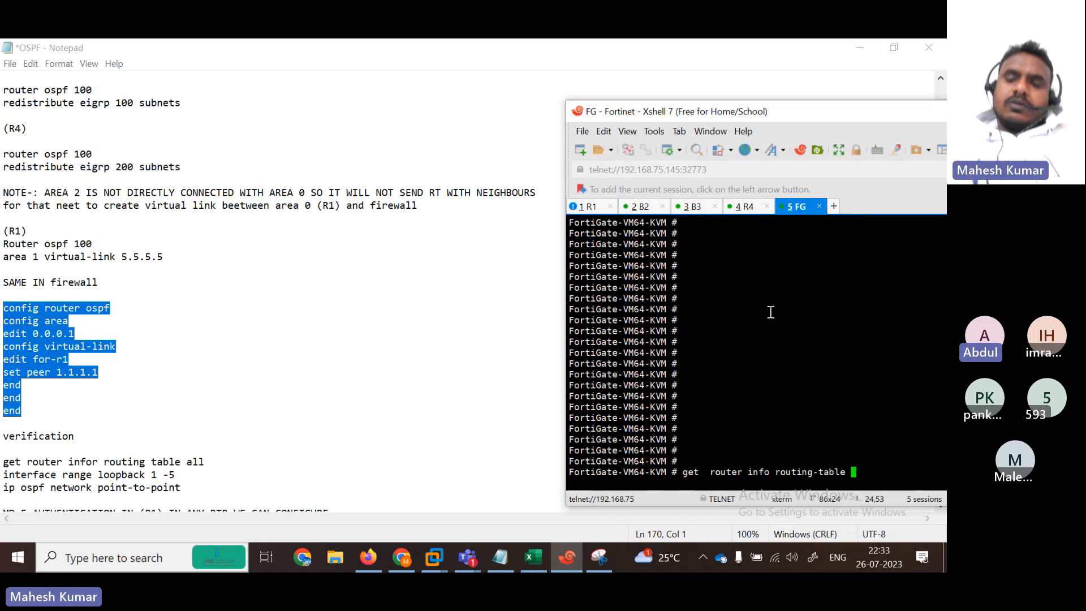
{"action": "type", "text": "os"}
{"action": "key", "text": "Return"}
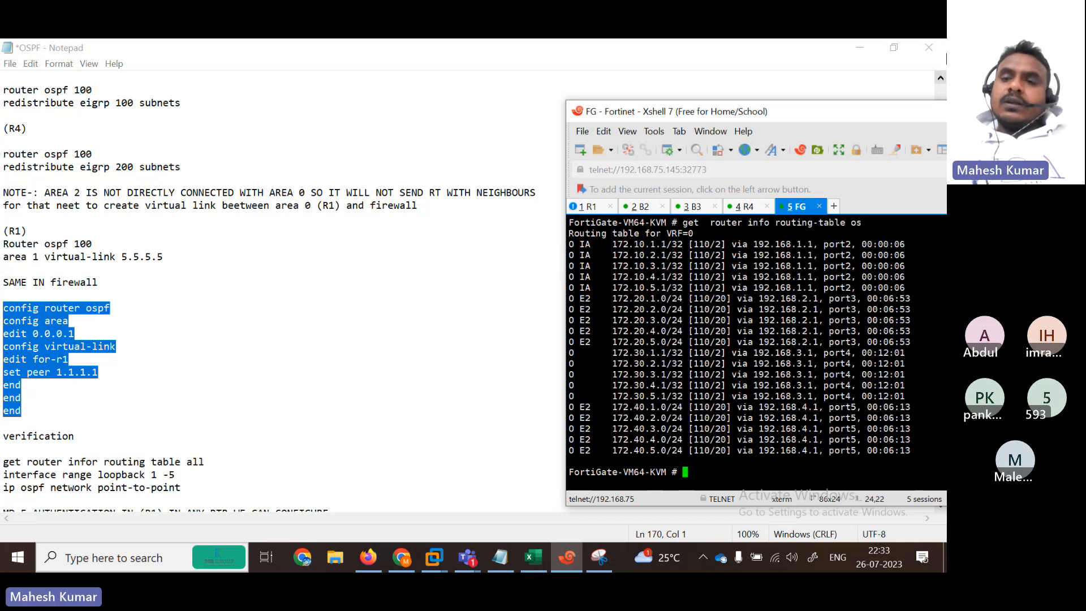
{"action": "double_click", "coordinate": [892, 116]}
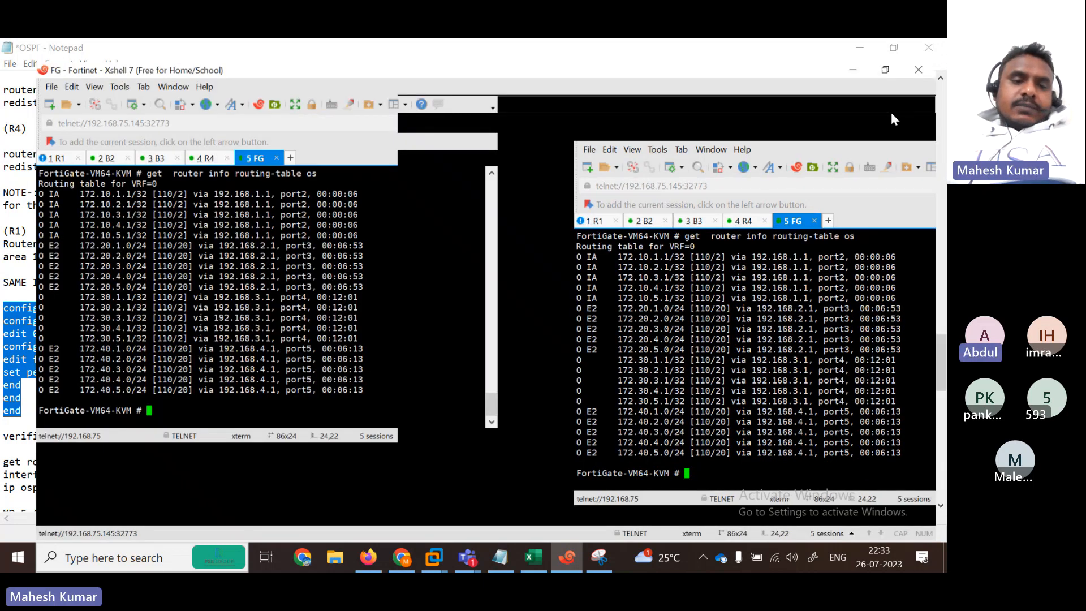
{"action": "left_click_drag", "start_coordinate": [44, 291], "coordinate": [307, 333]}
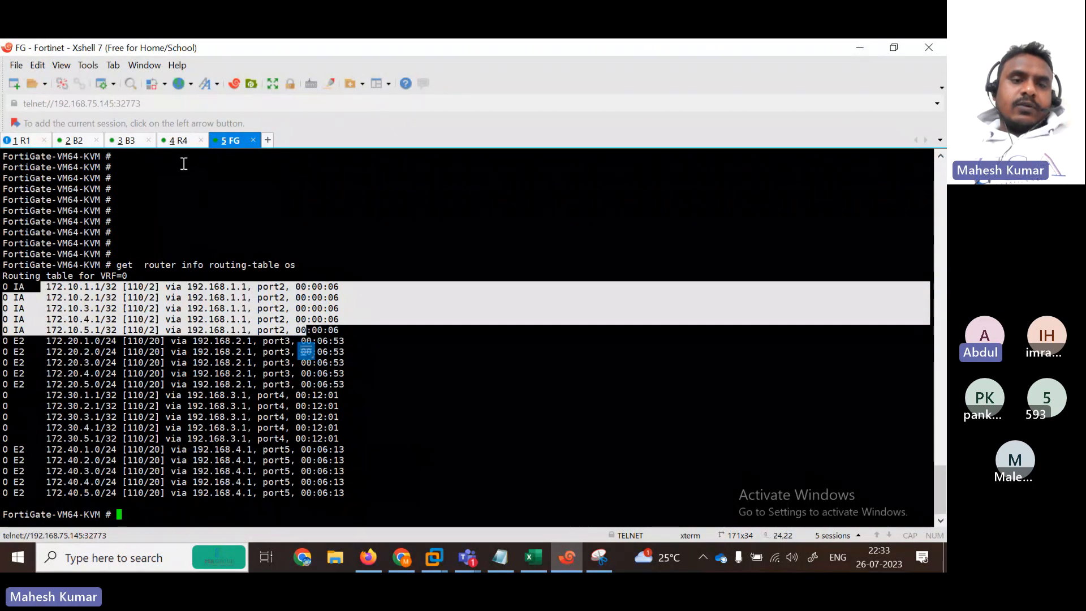
Step: List R4's OSPF-learned routes with 'show ip route ospf'
{"action": "left_click", "coordinate": [178, 140]}
{"action": "key", "text": "Return"}
{"action": "key", "text": "Return"}
{"action": "key", "text": "Return"}
{"action": "key", "text": "Return"}
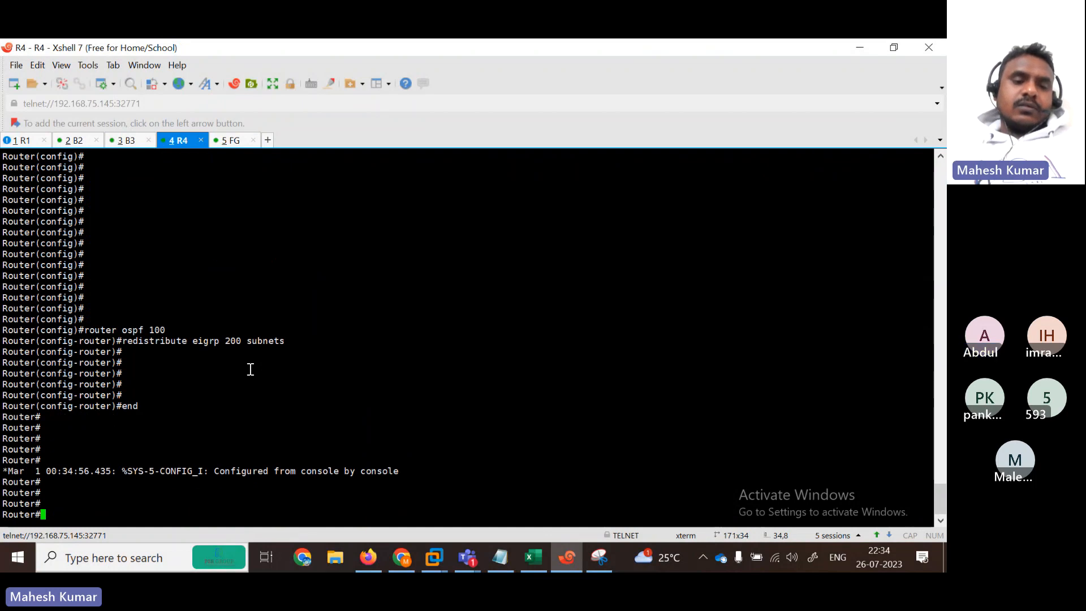
{"action": "type", "text": "sh"}
{"action": "key", "text": "Tab"}
{"action": "type", "text": "i prou"}
{"action": "key", "text": "Return"}
{"action": "key", "text": "Up"}
{"action": "key", "text": "BackSpace"}
{"action": "key", "text": "BackSpace"}
{"action": "key", "text": "BackSpace"}
{"action": "key", "text": "BackSpace"}
{"action": "key", "text": "BackSpace"}
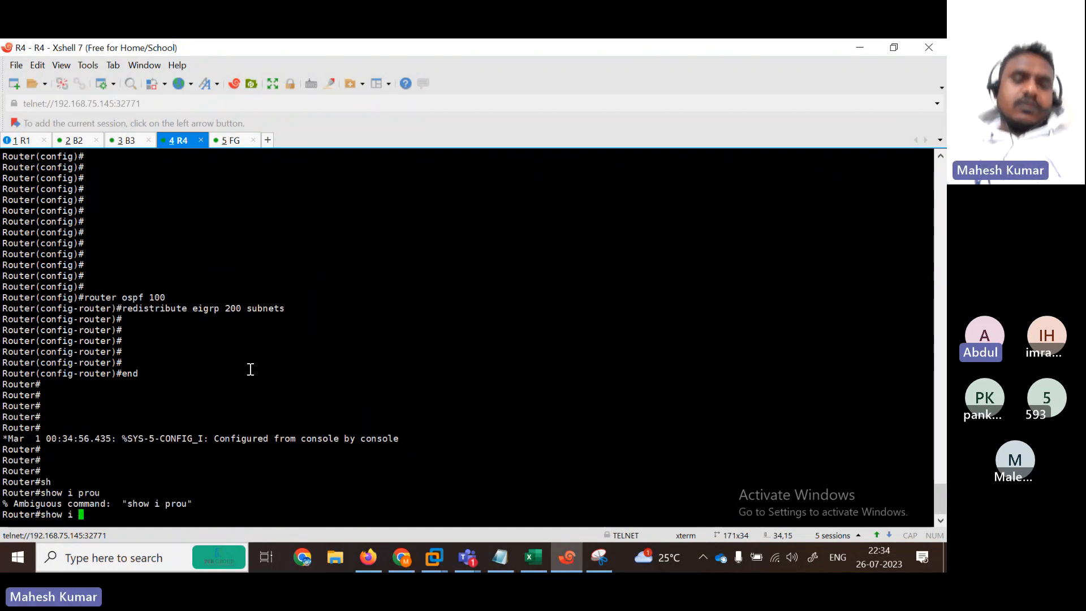
{"action": "type", "text": "p rou"}
{"action": "key", "text": "Tab"}
{"action": "type", "text": "os"}
{"action": "key", "text": "Tab"}
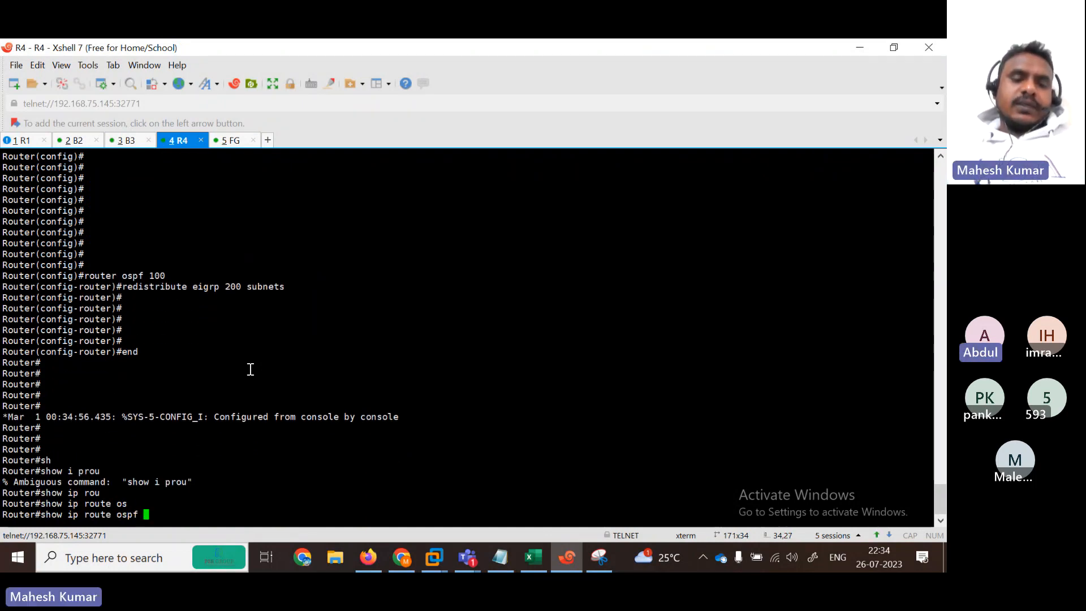
{"action": "key", "text": "Return"}
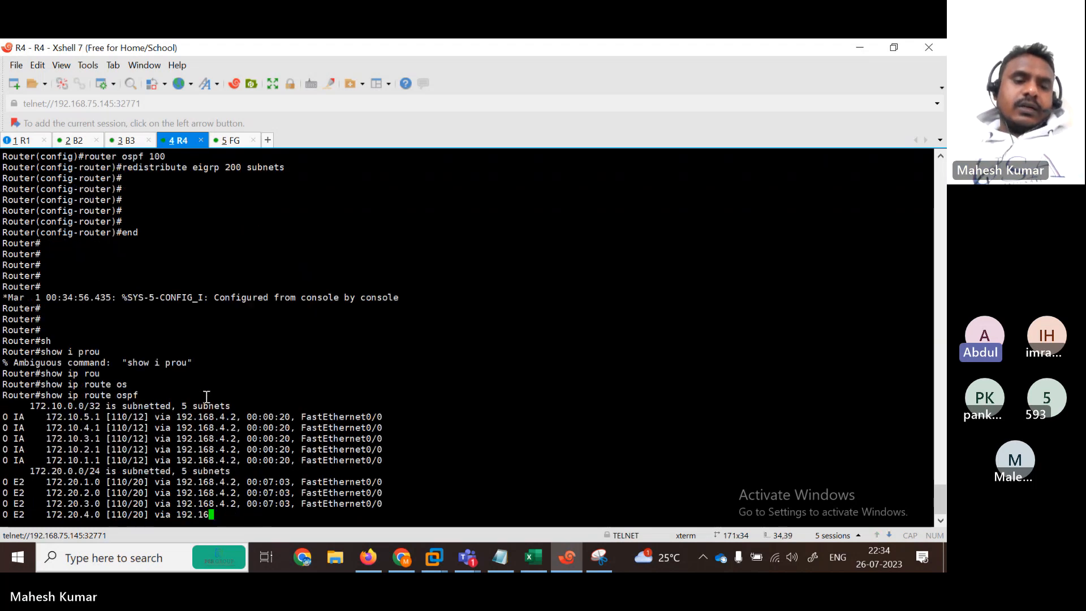
Step: Highlight R4's 172.10 inter-area, E2 external, and 172.30.3.1/172.30.2.1 routes
{"action": "left_click_drag", "start_coordinate": [42, 298], "coordinate": [303, 349]}
{"action": "left_click", "coordinate": [52, 366]}
{"action": "left_click_drag", "start_coordinate": [51, 367], "coordinate": [220, 407]}
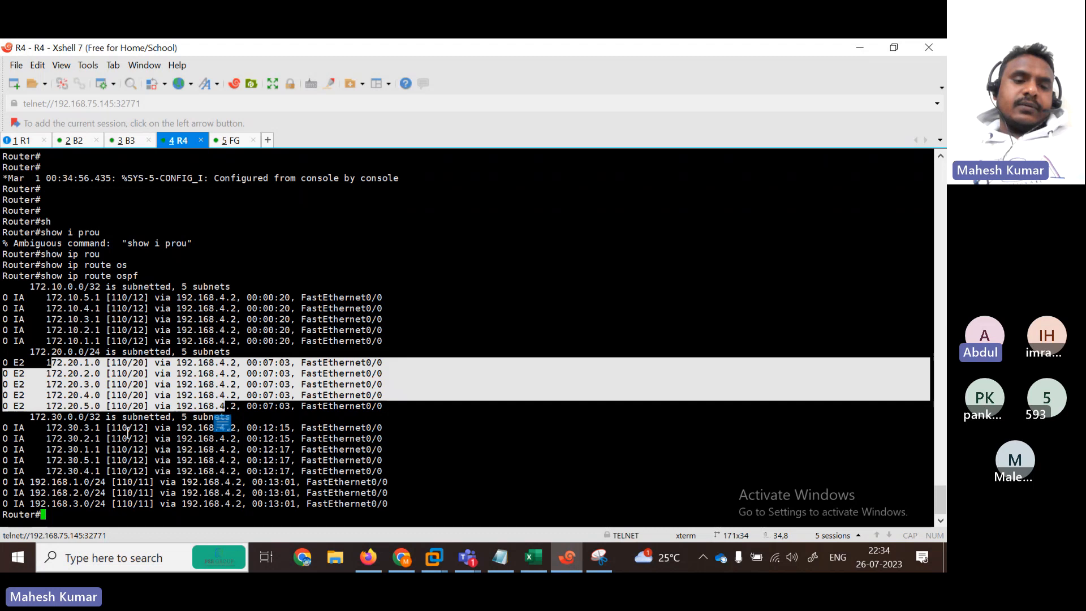
{"action": "left_click_drag", "start_coordinate": [56, 428], "coordinate": [169, 438]}
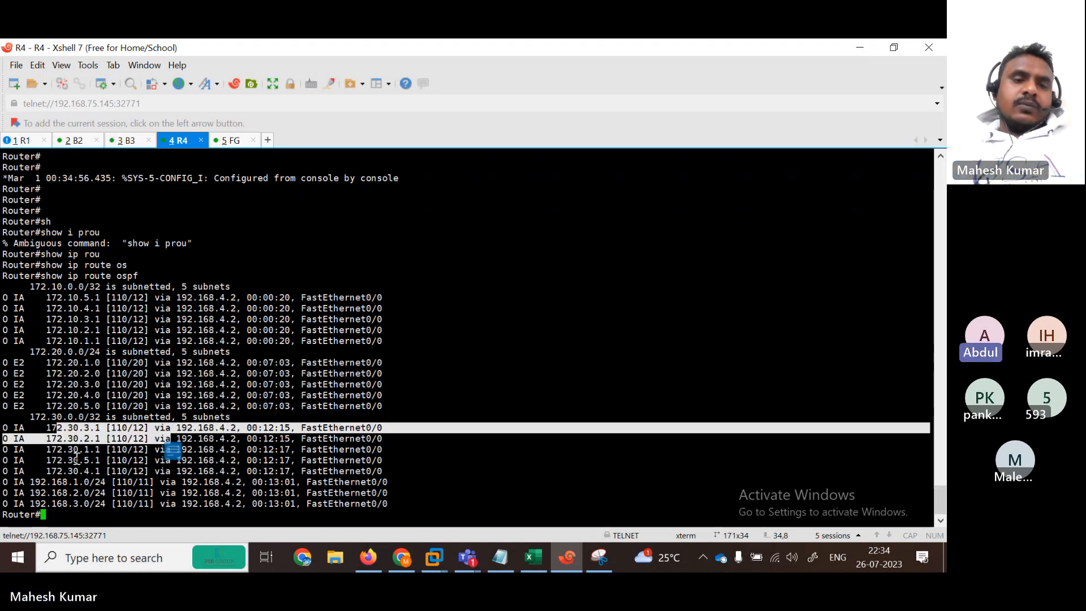
Step: Leave configuration mode on B3 with 'end'
{"action": "left_click", "coordinate": [127, 140]}
{"action": "key", "text": "Return"}
{"action": "key", "text": "Return"}
{"action": "key", "text": "Return"}
{"action": "type", "text": "end"}
{"action": "key", "text": "Return"}
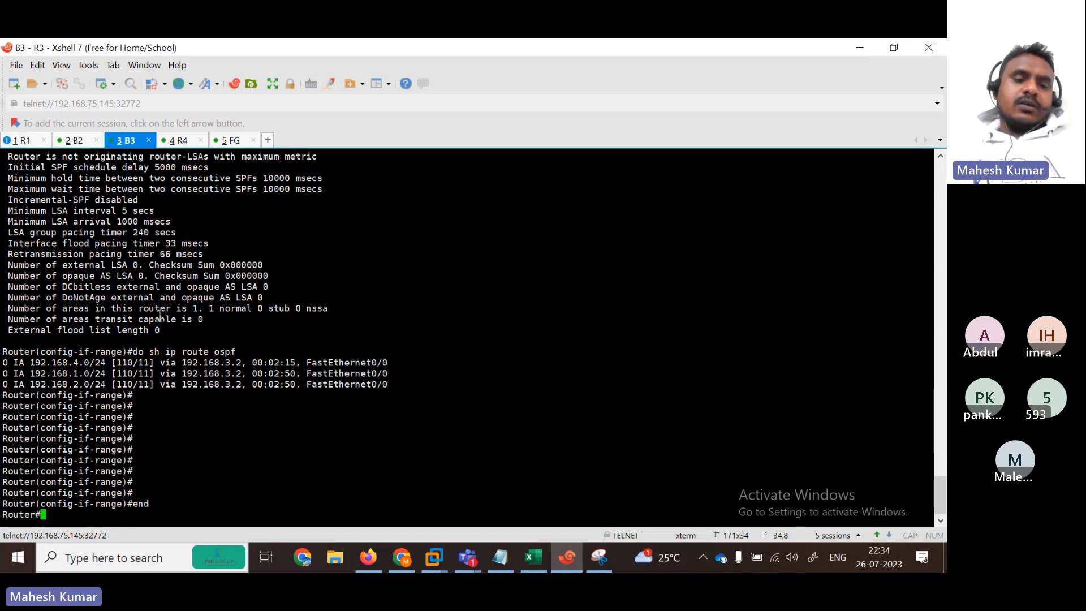
{"action": "key", "text": "Return"}
Step: List B3's OSPF-learned routes with 'show ip route ospf'
{"action": "type", "text": "sh"}
{"action": "key", "text": "Tab"}
{"action": "type", "text": "ip"}
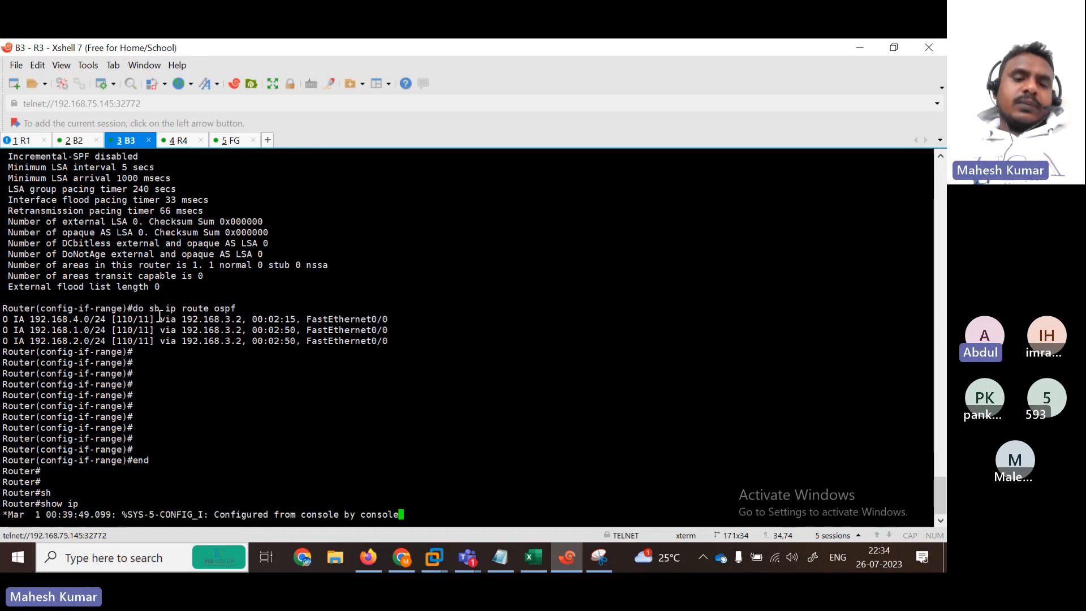
{"action": "type", "text": " os"}
{"action": "key", "text": "Tab"}
{"action": "type", "text": "p"}
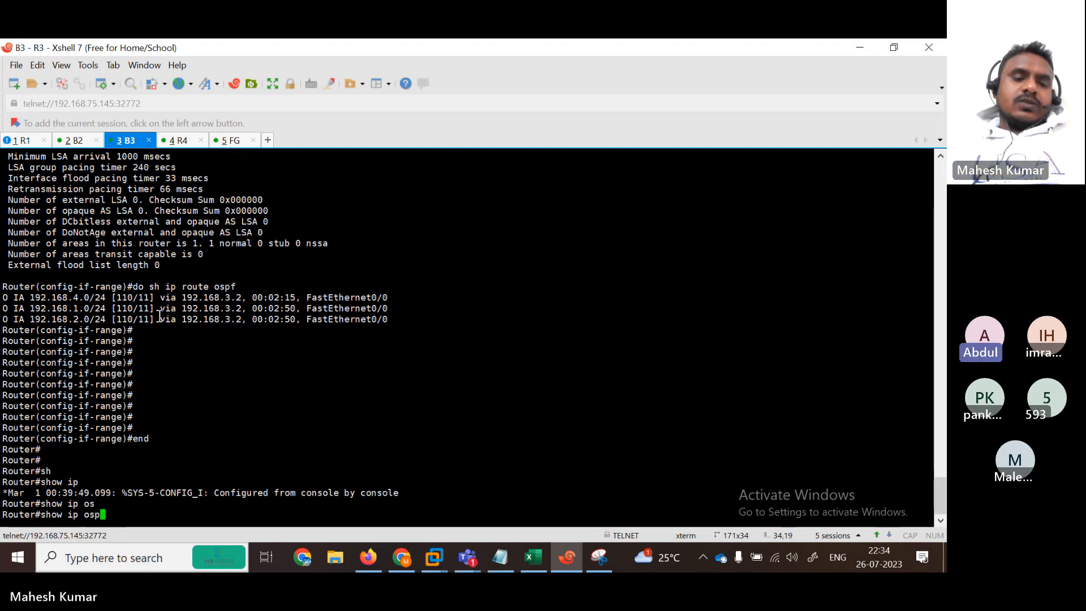
{"action": "key", "text": "BackSpace"}
{"action": "key", "text": "BackSpace"}
{"action": "key", "text": "BackSpace"}
{"action": "key", "text": "BackSpace"}
{"action": "key", "text": "BackSpace"}
{"action": "type", "text": "route"}
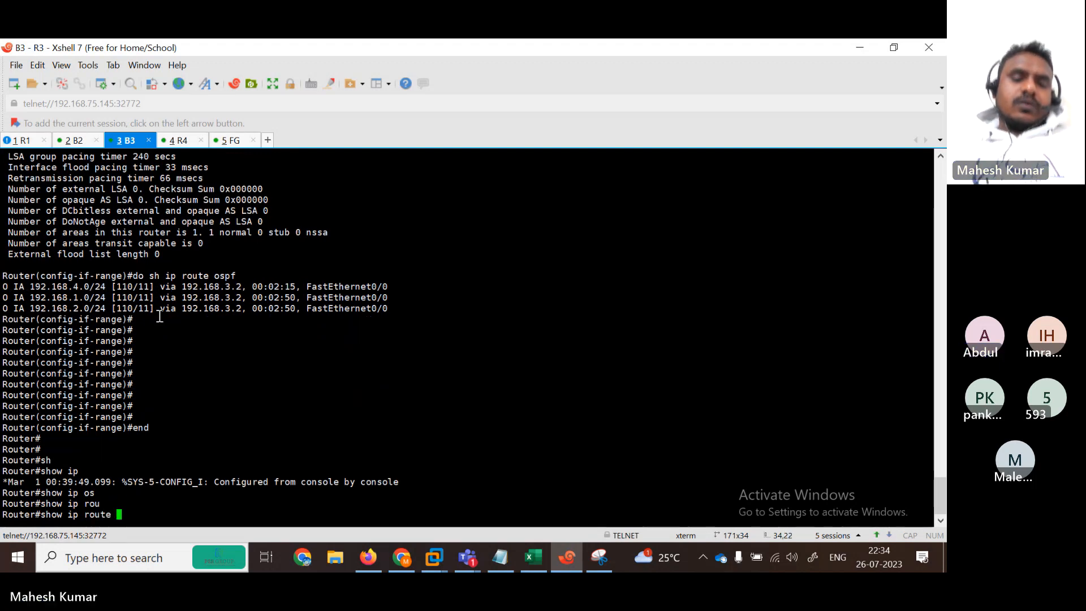
{"action": "key", "text": "Tab"}
{"action": "type", "text": "os"}
{"action": "key", "text": "Tab"}
{"action": "key", "text": "Return"}
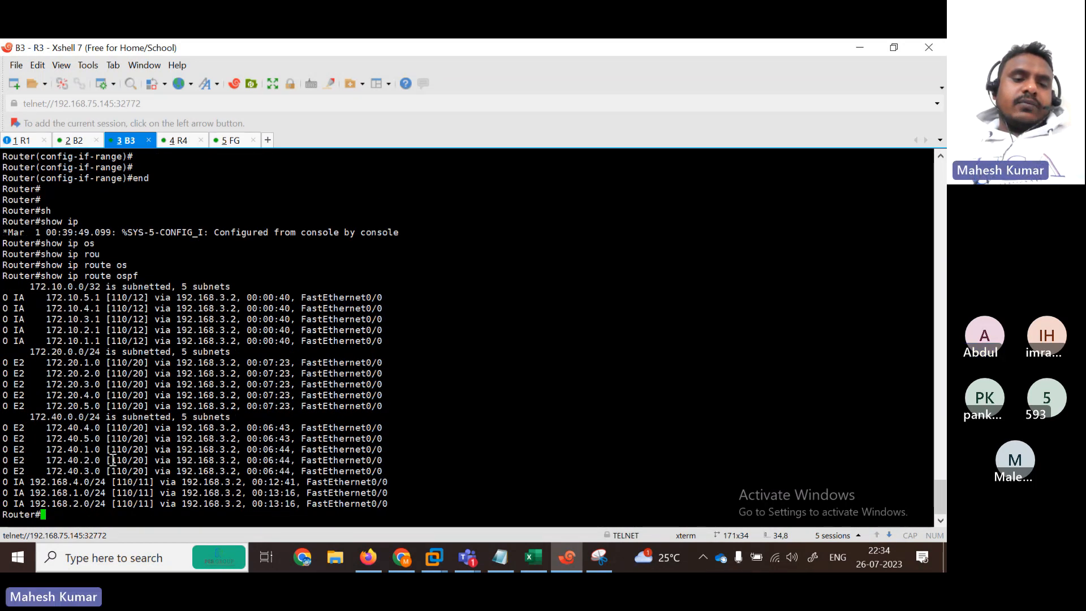
Step: Switch to R1, add a blank line below 'verification' in the OSPF notes, and minimize Notepad
{"action": "left_click", "coordinate": [26, 140]}
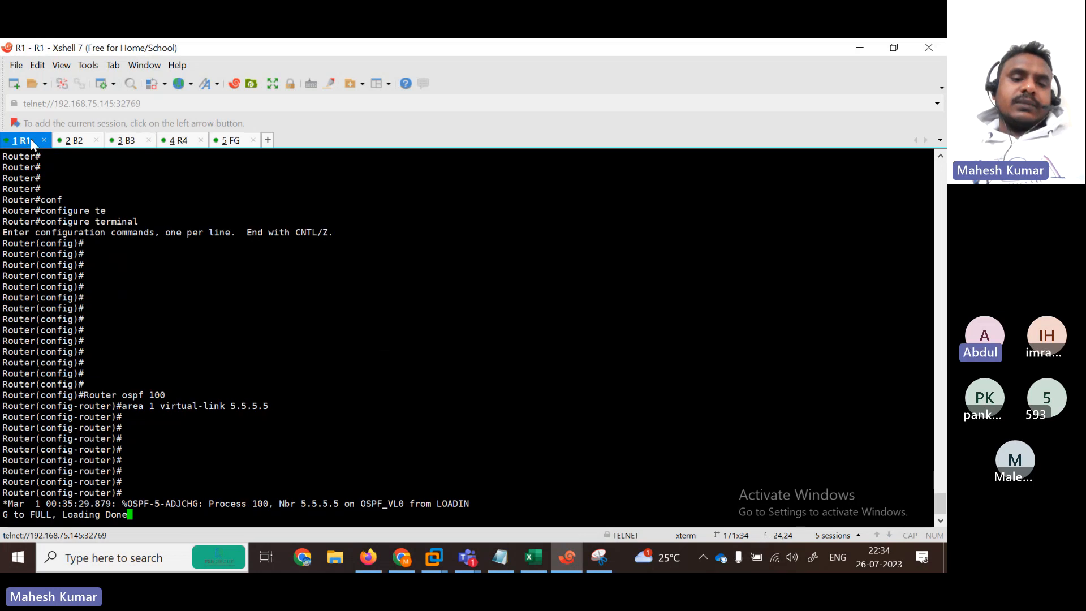
{"action": "left_click", "coordinate": [893, 47]}
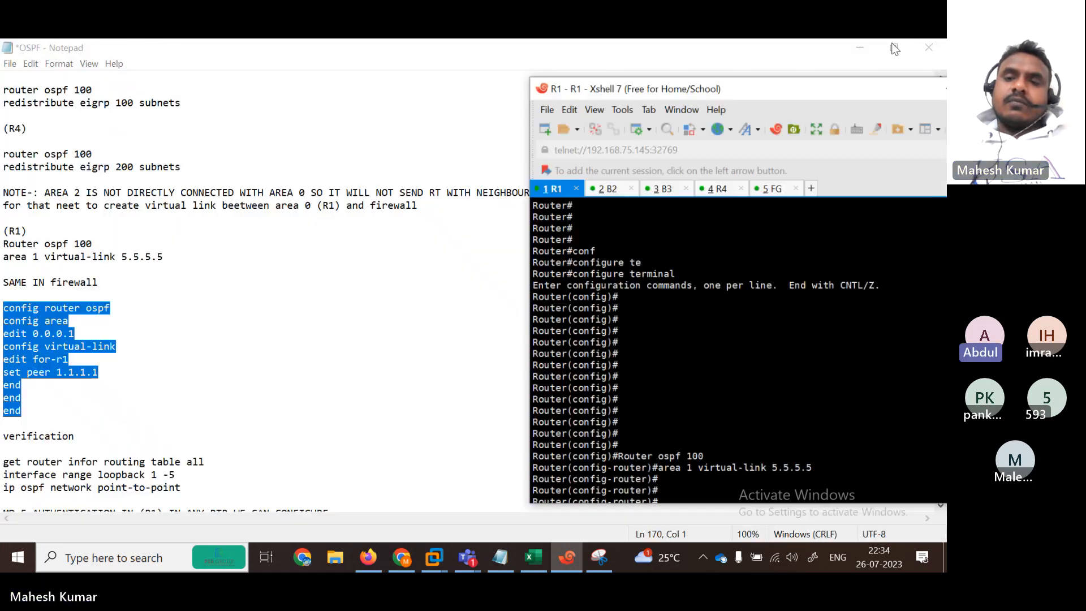
{"action": "left_click", "coordinate": [429, 309]}
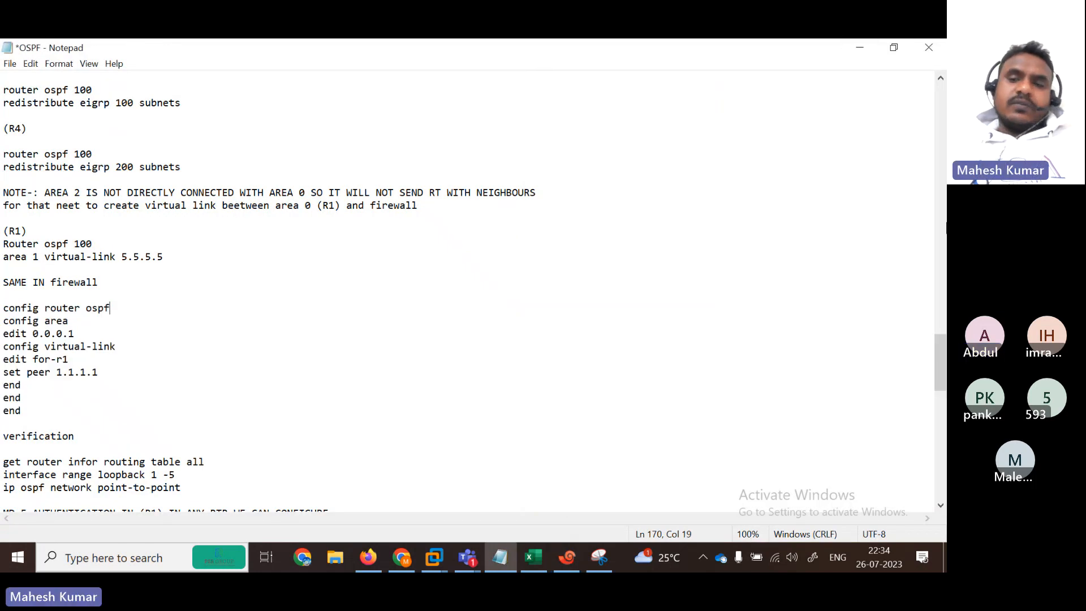
{"action": "left_click_drag", "start_coordinate": [943, 373], "coordinate": [943, 400]}
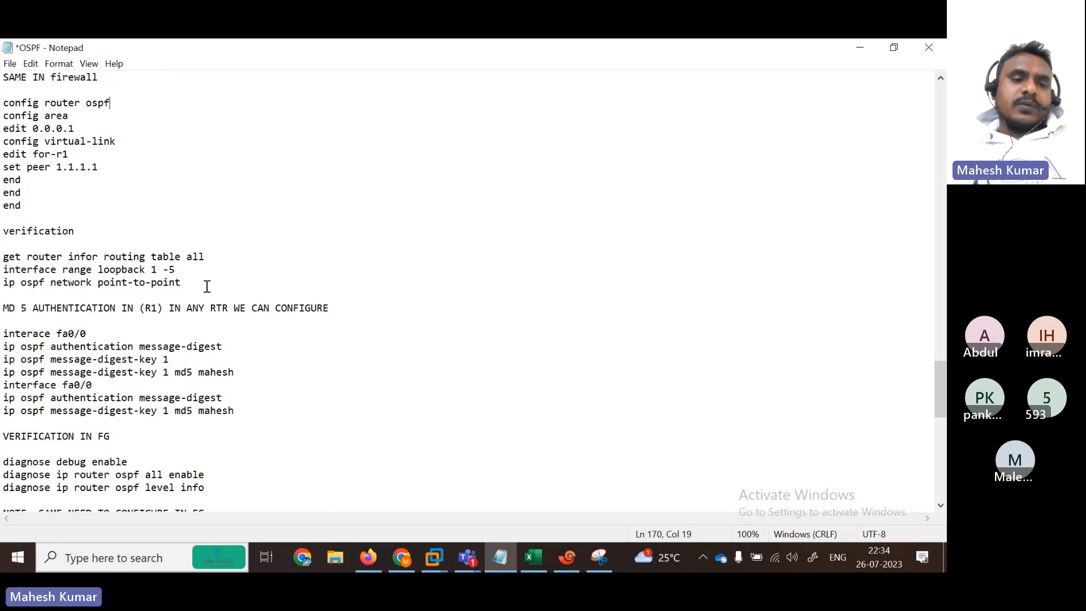
{"action": "left_click", "coordinate": [45, 244]}
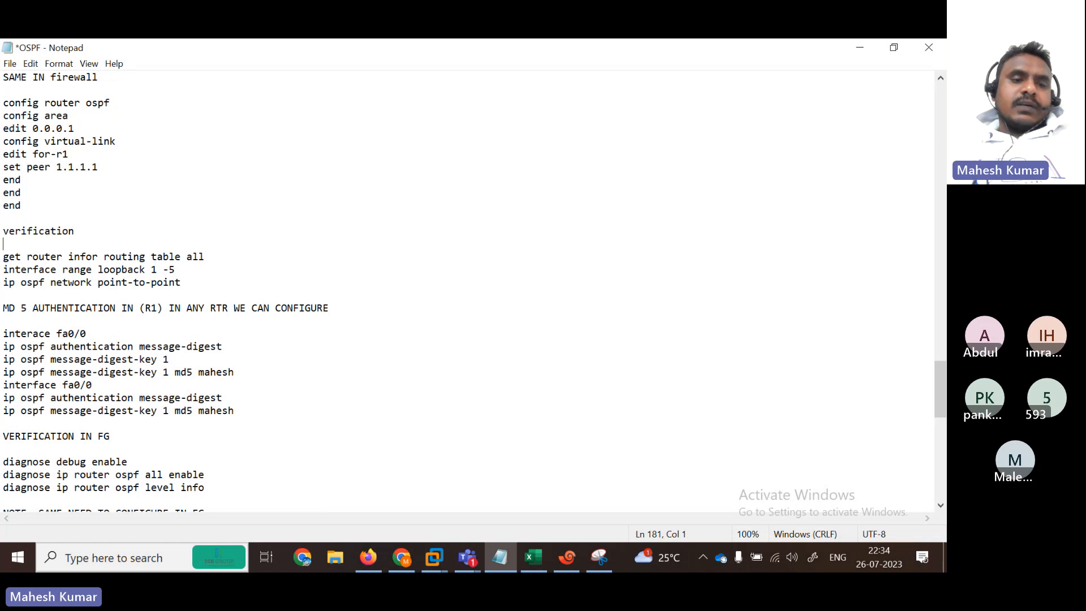
{"action": "key", "text": "Return"}
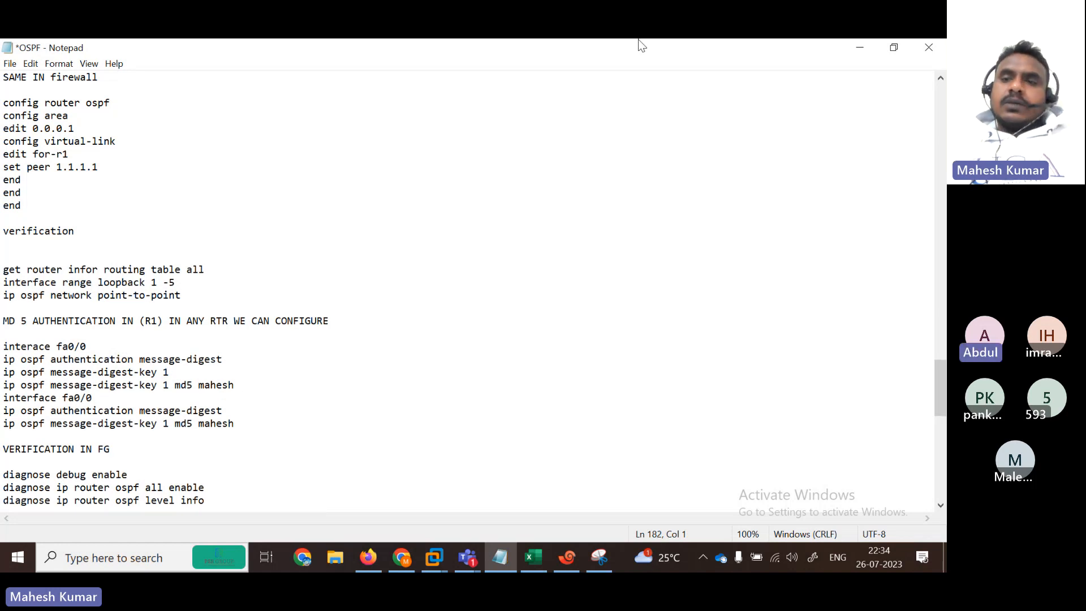
{"action": "left_click", "coordinate": [871, 46]}
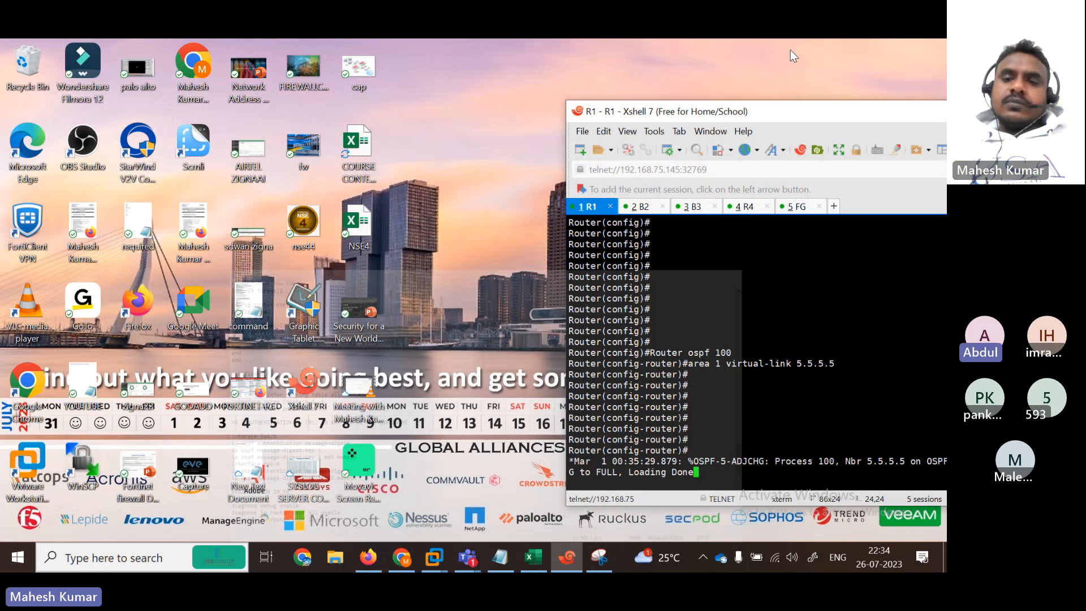
Step: Maximize the FortiGate session and highlight its 172.10 inter-area and 172.20–172.40 routes for discussion
{"action": "left_click", "coordinate": [796, 205]}
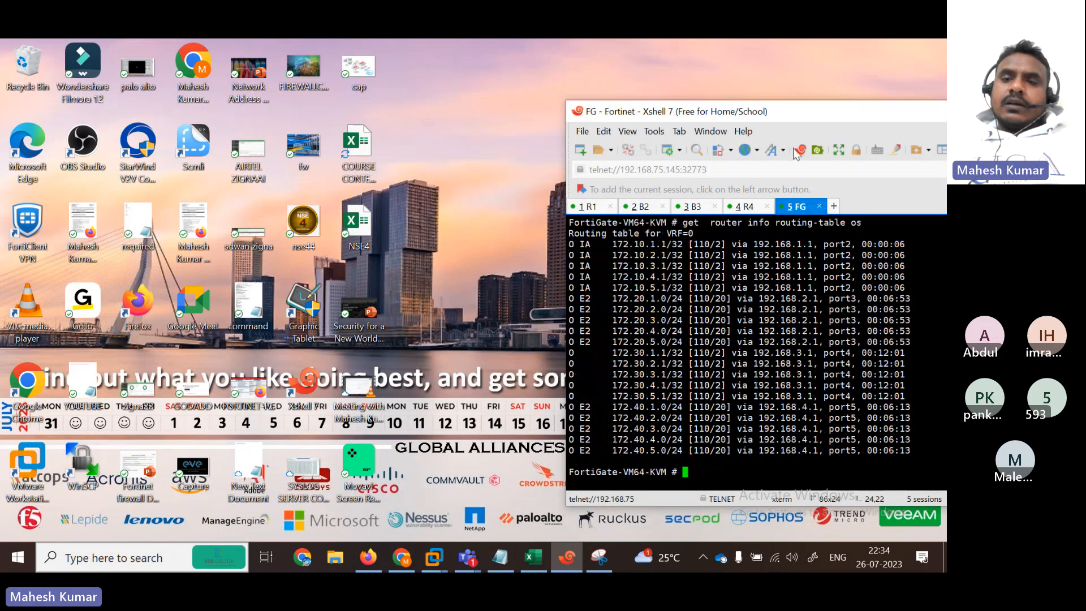
{"action": "double_click", "coordinate": [744, 114]}
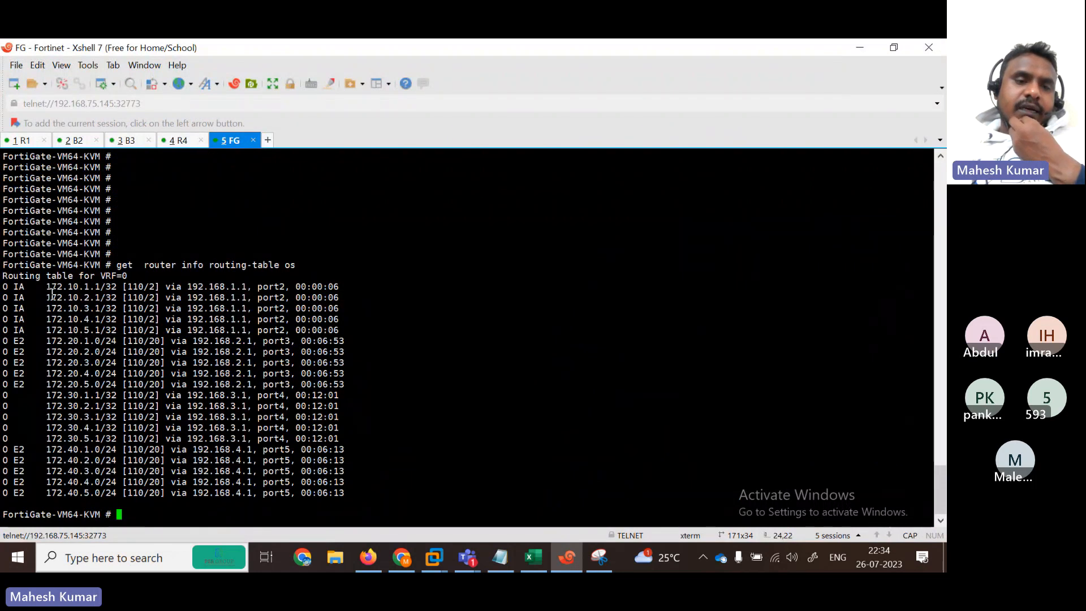
{"action": "left_click_drag", "start_coordinate": [44, 287], "coordinate": [321, 334]}
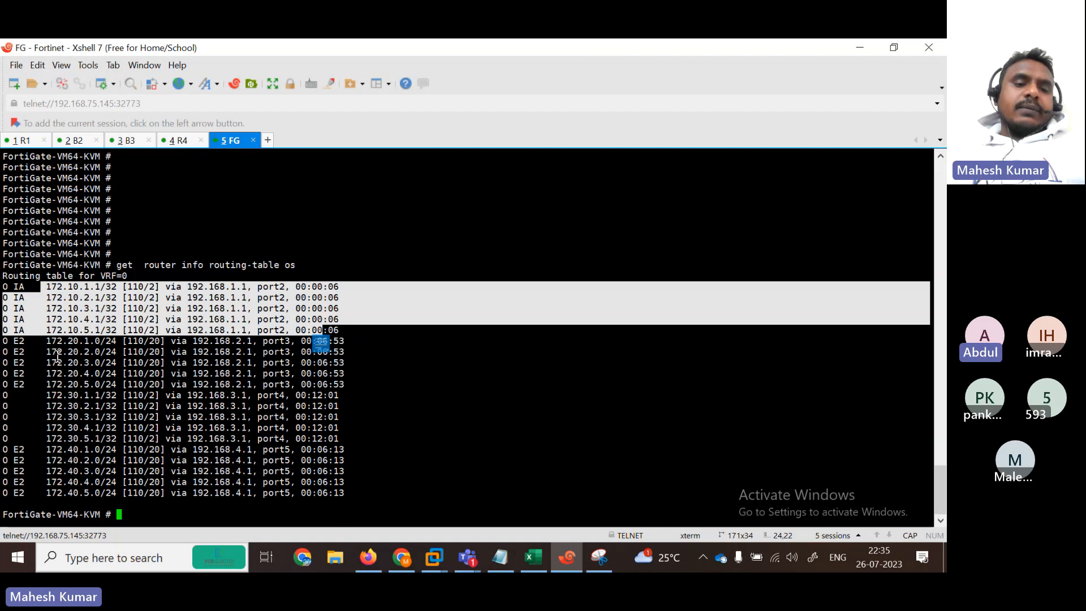
{"action": "left_click_drag", "start_coordinate": [41, 341], "coordinate": [351, 485]}
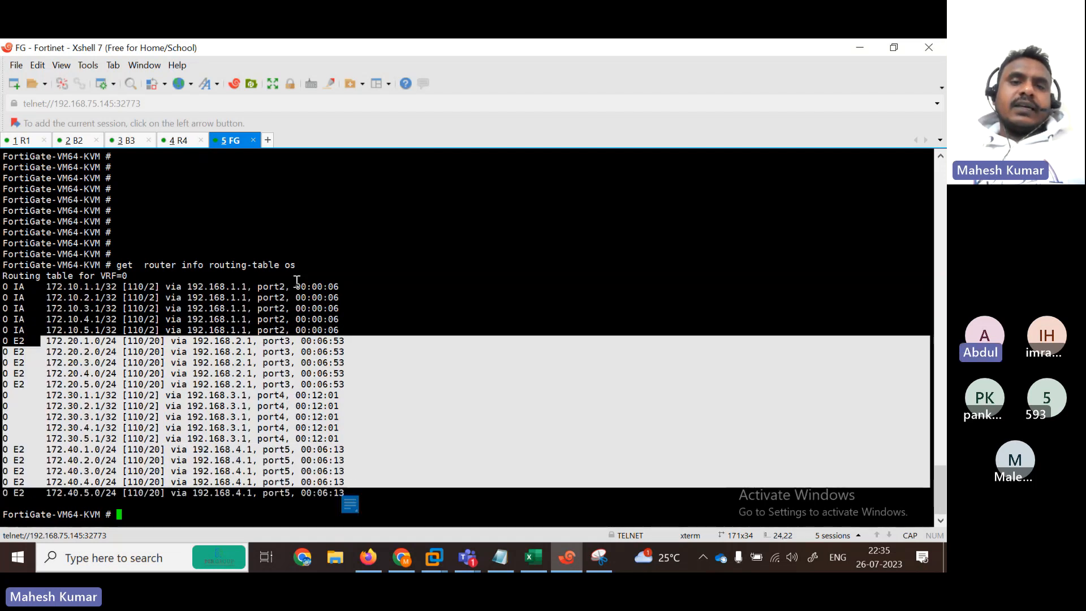
{"action": "left_click_drag", "start_coordinate": [45, 286], "coordinate": [285, 340]}
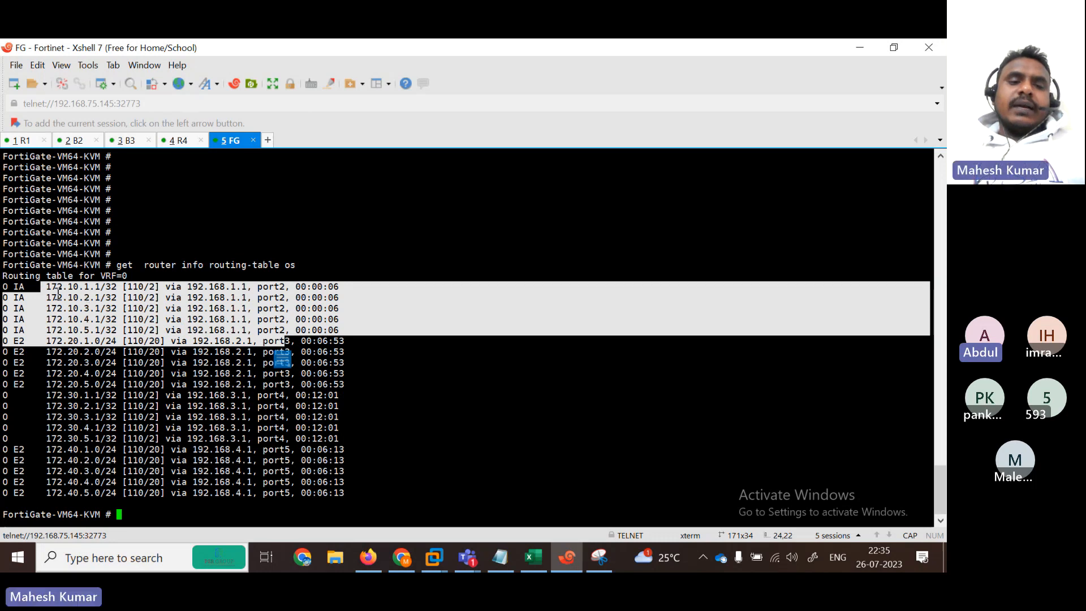
{"action": "left_click_drag", "start_coordinate": [35, 287], "coordinate": [210, 343]}
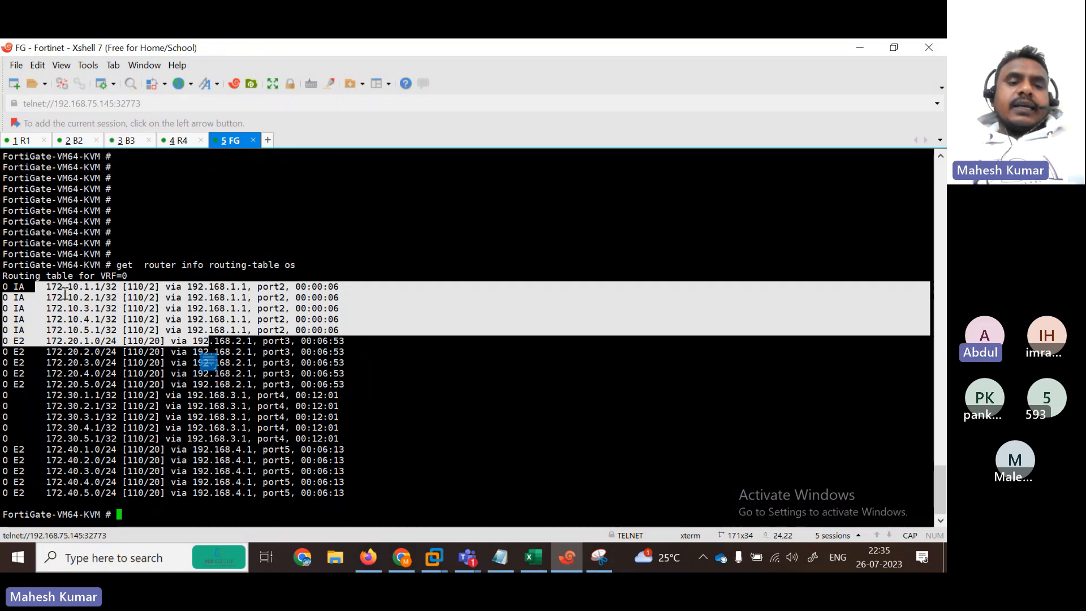
{"action": "left_click_drag", "start_coordinate": [62, 292], "coordinate": [176, 331]}
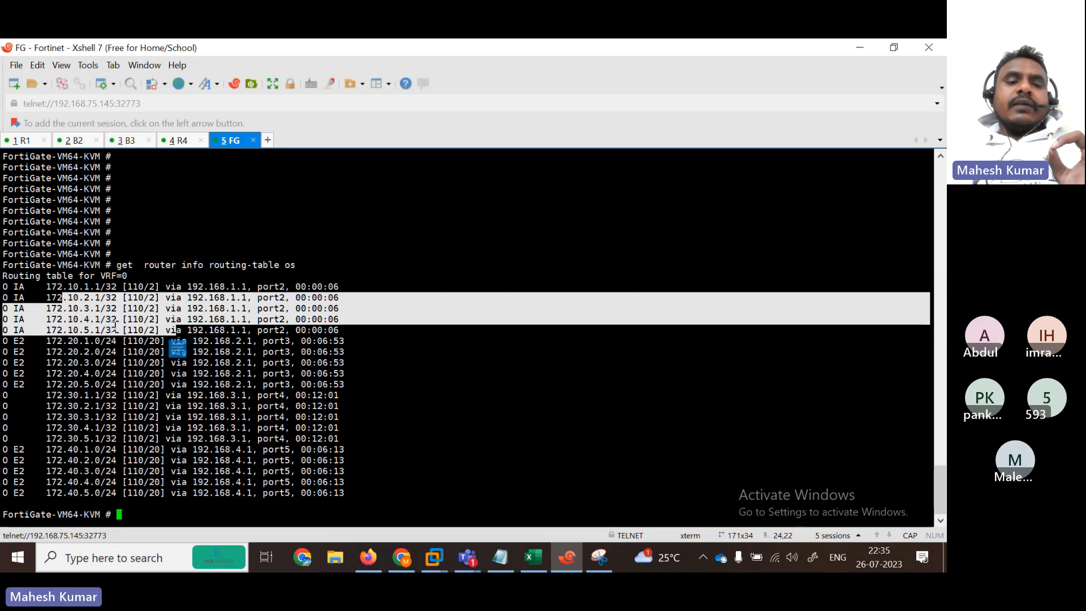
{"action": "left_click_drag", "start_coordinate": [101, 308], "coordinate": [179, 302]}
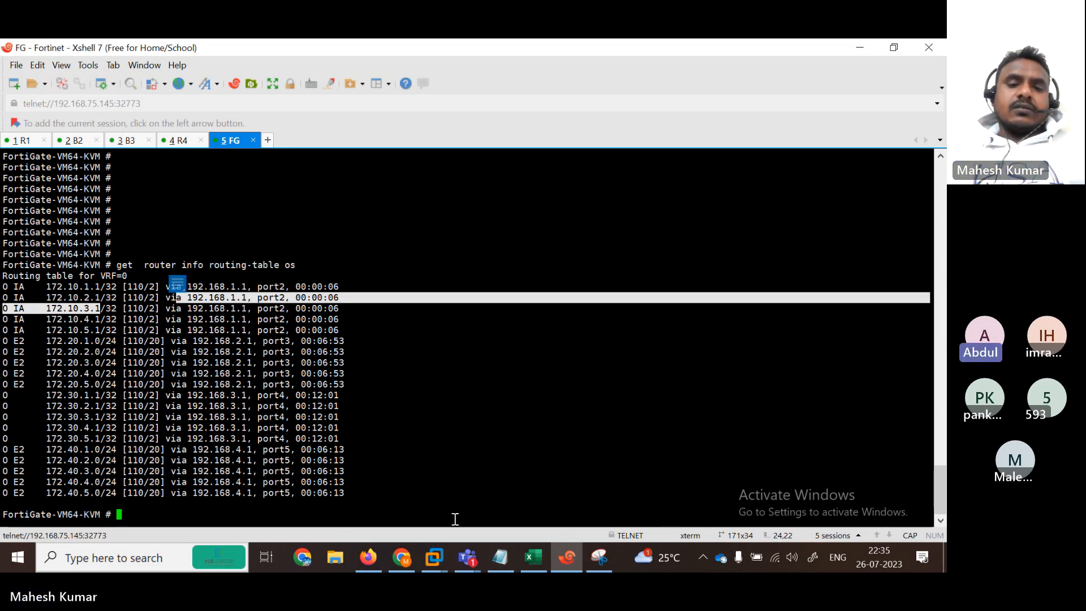
{"action": "left_click", "coordinate": [501, 558]}
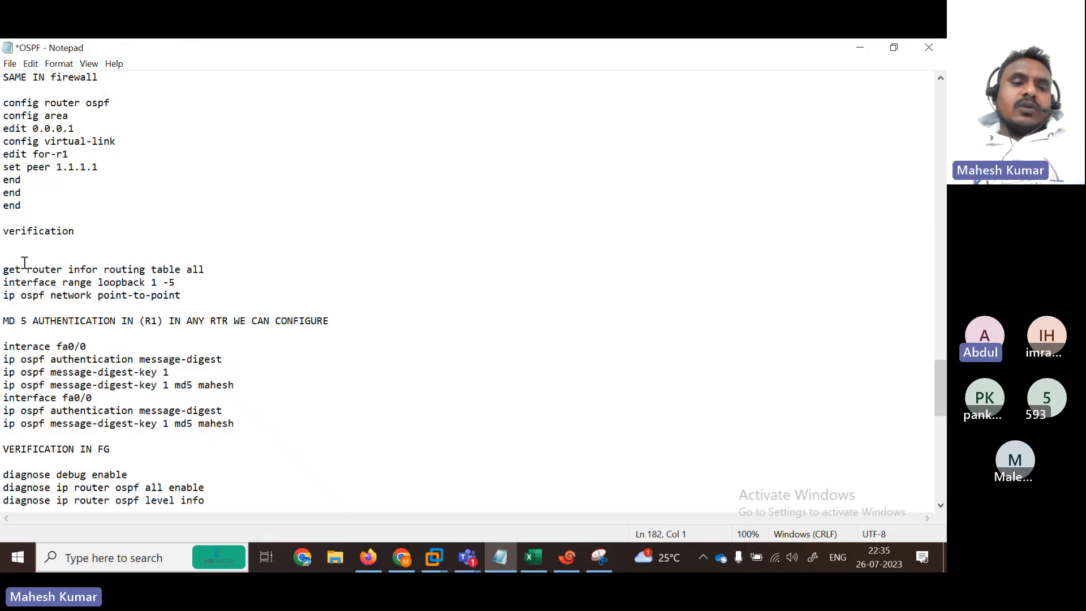
Step: Add a blank line after the routing-table command and select the loopback point-to-point lines
{"action": "left_click_drag", "start_coordinate": [4, 270], "coordinate": [213, 298]}
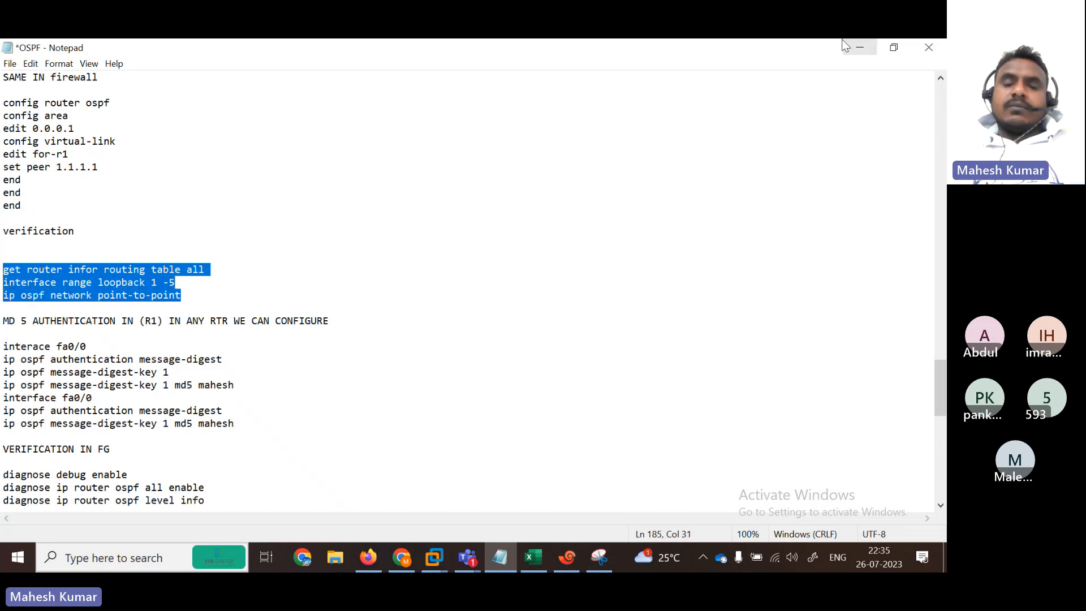
{"action": "left_click", "coordinate": [860, 47]}
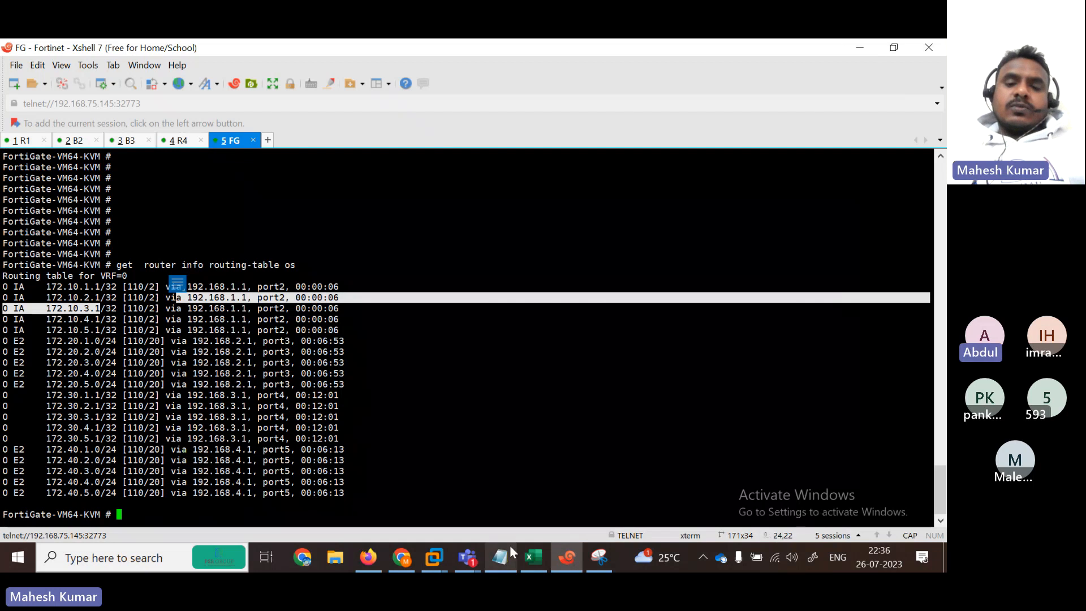
{"action": "left_click", "coordinate": [500, 557]}
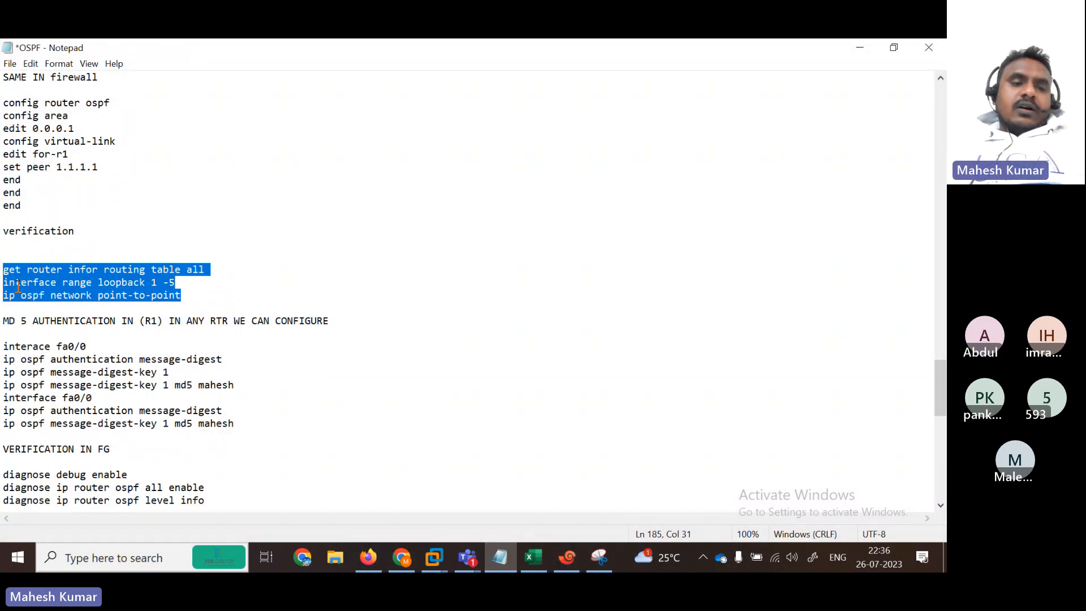
{"action": "left_click", "coordinate": [230, 270]}
{"action": "key", "text": "Return"}
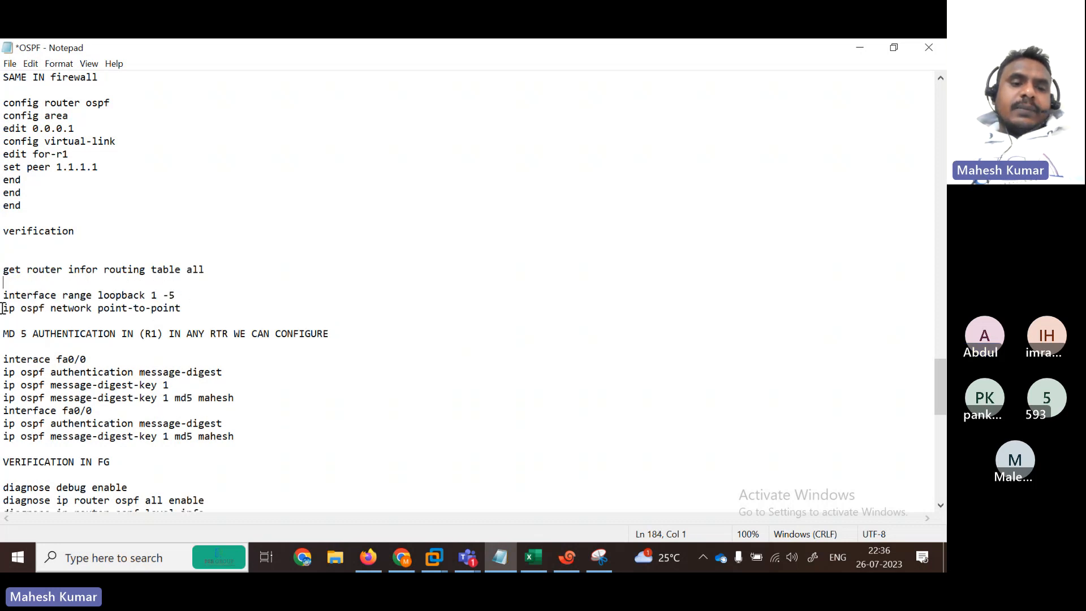
{"action": "left_click_drag", "start_coordinate": [2, 309], "coordinate": [3, 282]}
{"action": "key", "text": "super+c"}
{"action": "left_click", "coordinate": [203, 308]}
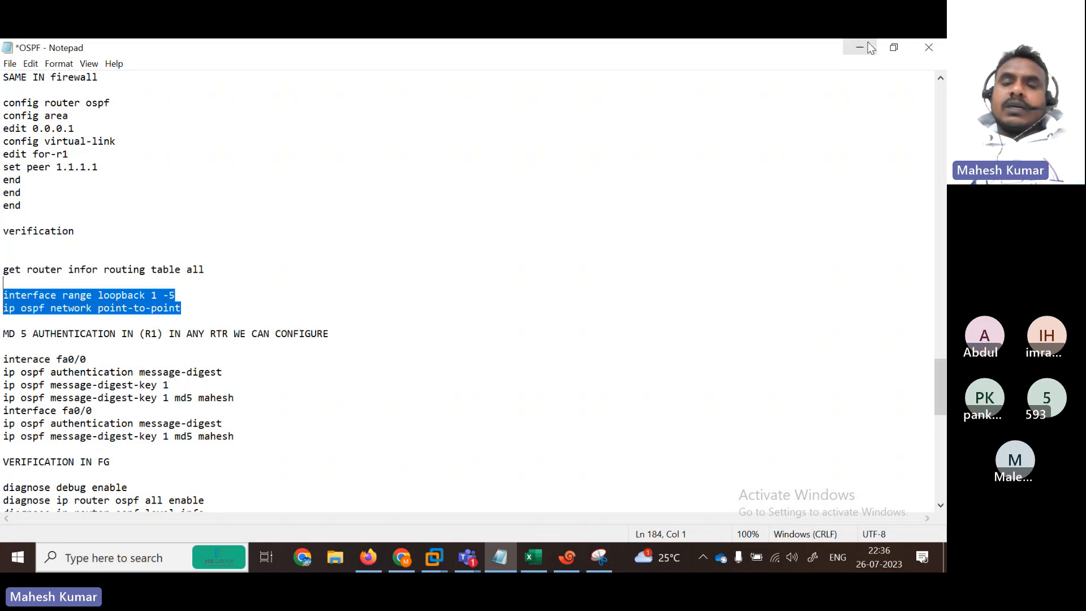
Step: Paste the loopback commands at the FortiGate prompt by mistake, then erase them
{"action": "left_click", "coordinate": [867, 42]}
{"action": "right_click", "coordinate": [434, 448]}
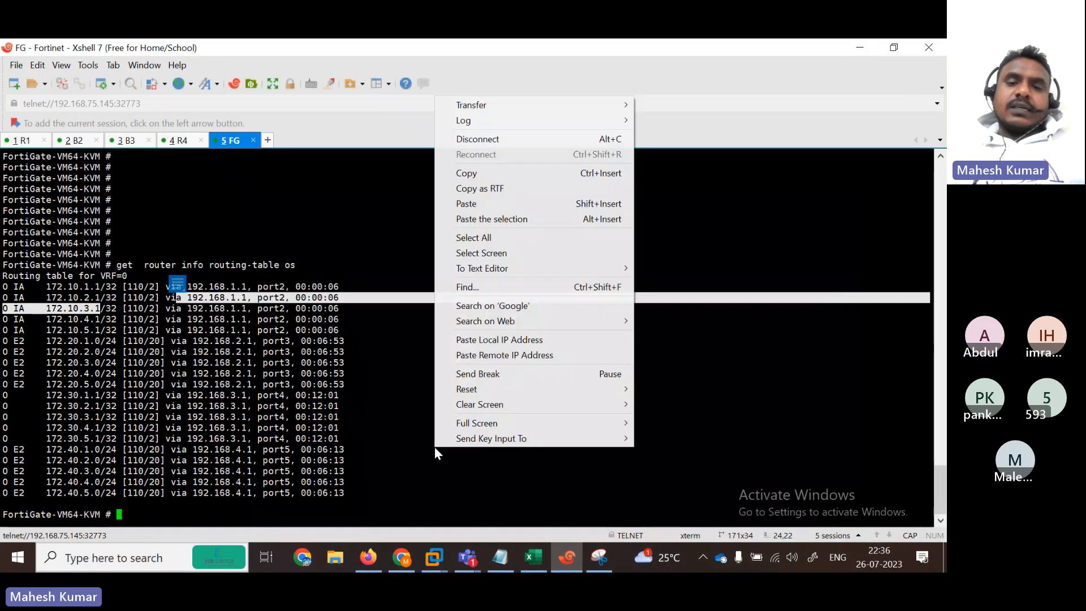
{"action": "left_click", "coordinate": [489, 204]}
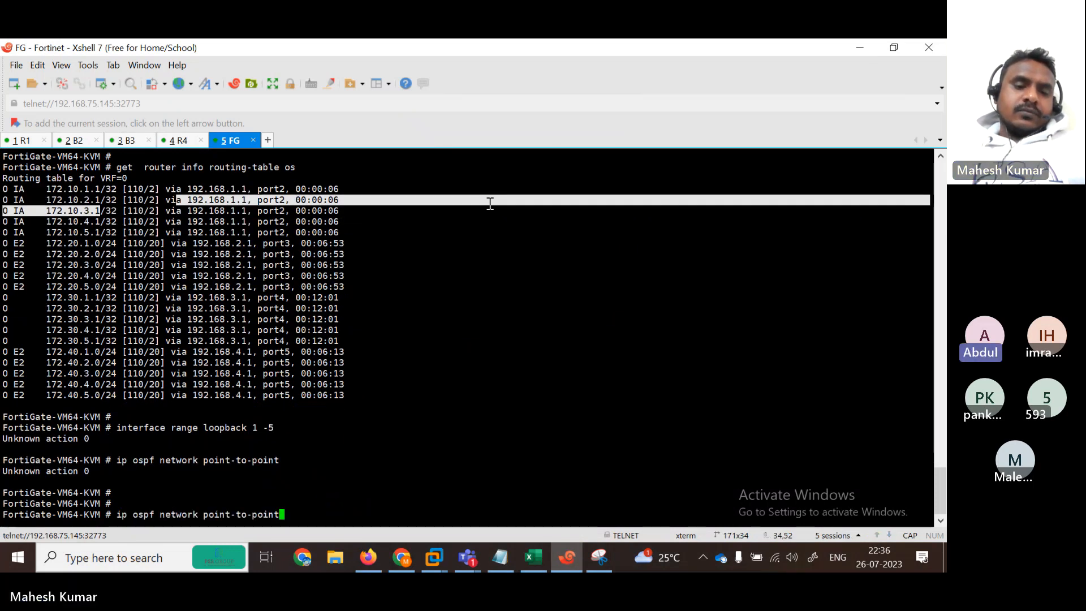
{"action": "key", "text": "BackSpace"}
{"action": "key", "text": "BackSpace"}
{"action": "key", "text": "BackSpace"}
{"action": "key", "text": "BackSpace"}
{"action": "key", "text": "BackSpace"}
{"action": "key", "text": "BackSpace"}
{"action": "key", "text": "BackSpace"}
{"action": "key", "text": "BackSpace"}
{"action": "key", "text": "BackSpace"}
{"action": "key", "text": "BackSpace"}
{"action": "key", "text": "BackSpace"}
{"action": "key", "text": "BackSpace"}
{"action": "key", "text": "BackSpace"}
{"action": "key", "text": "BackSpace"}
{"action": "key", "text": "BackSpace"}
{"action": "key", "text": "BackSpace"}
{"action": "key", "text": "BackSpace"}
{"action": "key", "text": "BackSpace"}
{"action": "key", "text": "BackSpace"}
{"action": "key", "text": "BackSpace"}
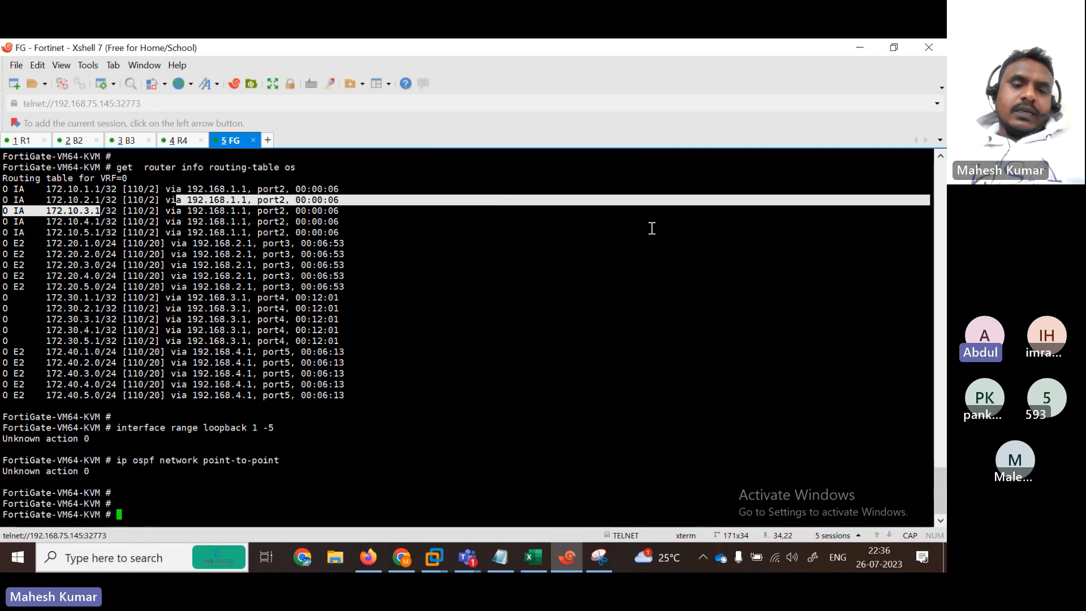
{"action": "left_click", "coordinate": [862, 44]}
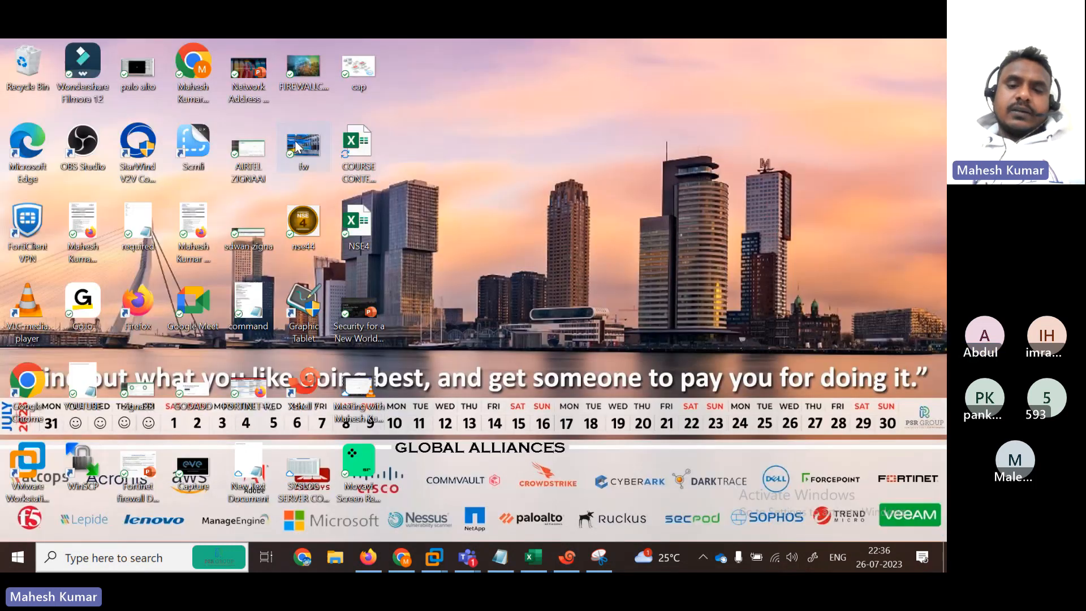
{"action": "left_click", "coordinate": [567, 557]}
Step: Paste and run the point-to-point network commands for loopbacks 1–5 on R1
{"action": "left_click", "coordinate": [19, 141]}
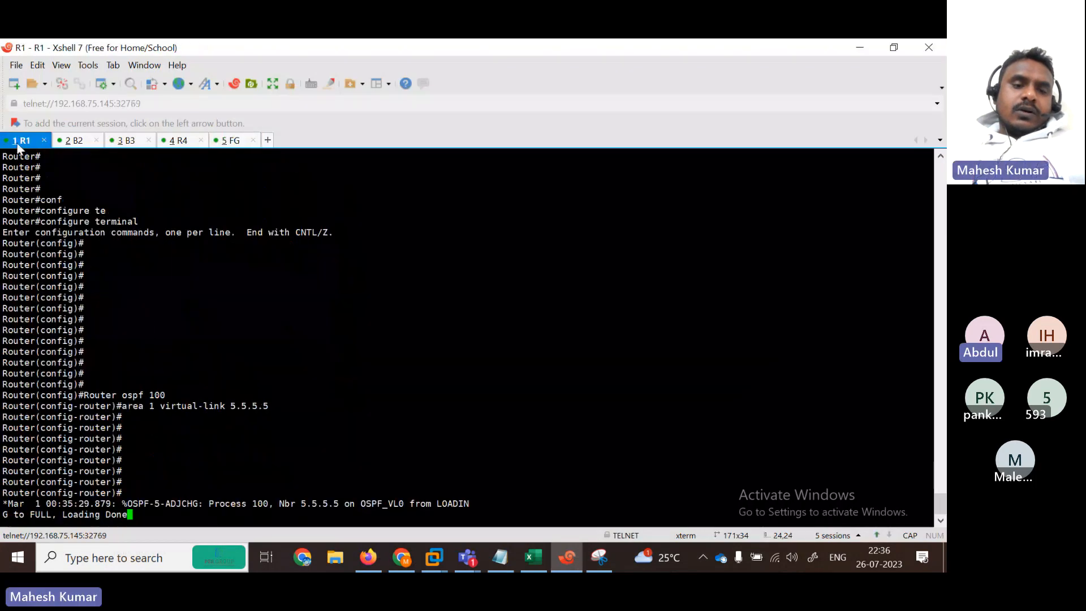
{"action": "key", "text": "Return"}
{"action": "key", "text": "Return"}
{"action": "key", "text": "Return"}
{"action": "key", "text": "Return"}
{"action": "key", "text": "Return"}
{"action": "key", "text": "Return"}
{"action": "key", "text": "Return"}
{"action": "key", "text": "Return"}
{"action": "key", "text": "Return"}
{"action": "key", "text": "Return"}
{"action": "key", "text": "Return"}
{"action": "key", "text": "Return"}
{"action": "key", "text": "Return"}
{"action": "key", "text": "Return"}
{"action": "key", "text": "Return"}
{"action": "key", "text": "Return"}
{"action": "key", "text": "Return"}
{"action": "key", "text": "Return"}
{"action": "key", "text": "Return"}
{"action": "key", "text": "Return"}
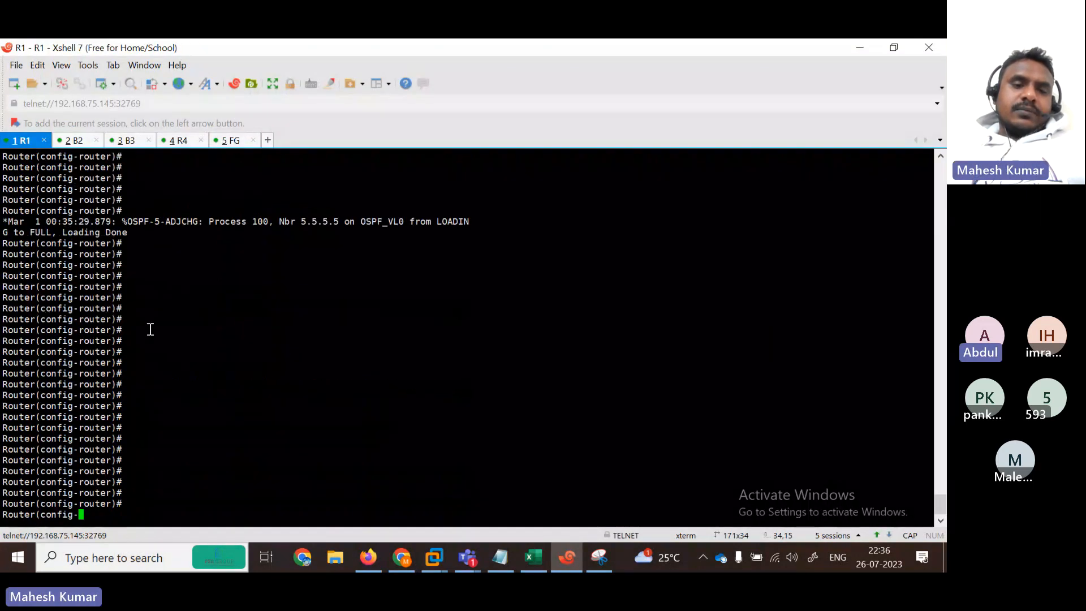
{"action": "key", "text": "Return"}
{"action": "key", "text": "Return"}
{"action": "key", "text": "Return"}
{"action": "key", "text": "Return"}
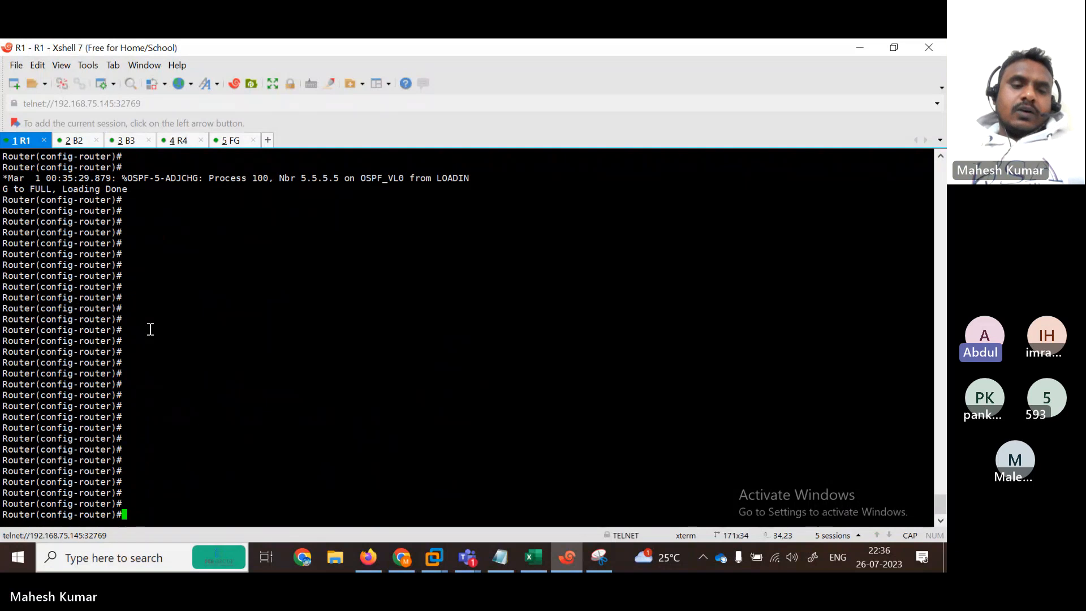
{"action": "right_click", "coordinate": [150, 329]}
{"action": "left_click", "coordinate": [213, 303]}
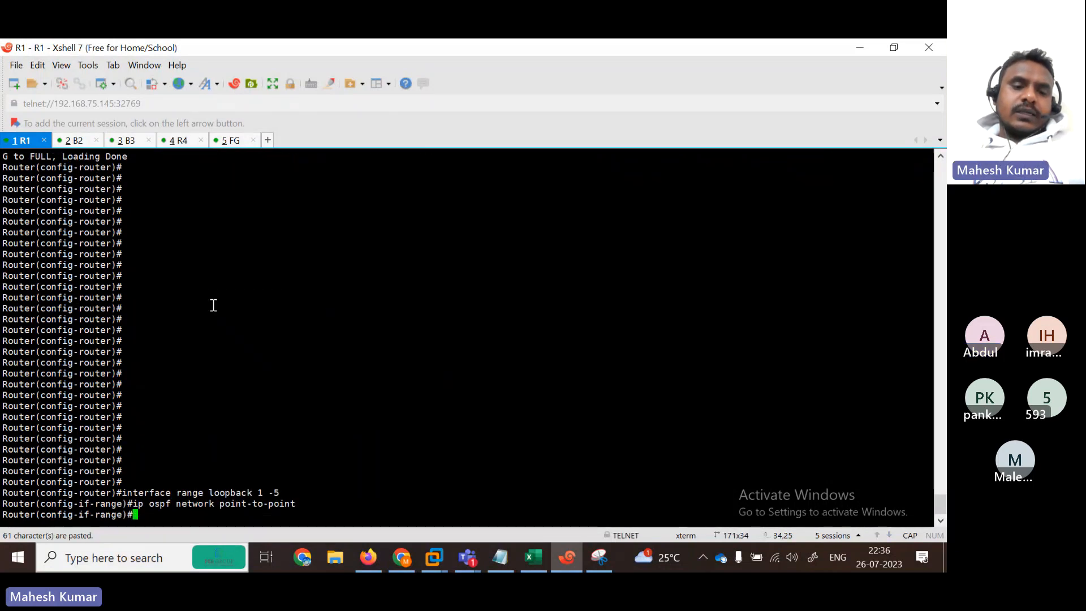
{"action": "key", "text": "Return"}
{"action": "key", "text": "Return"}
{"action": "key", "text": "Return"}
{"action": "key", "text": "Return"}
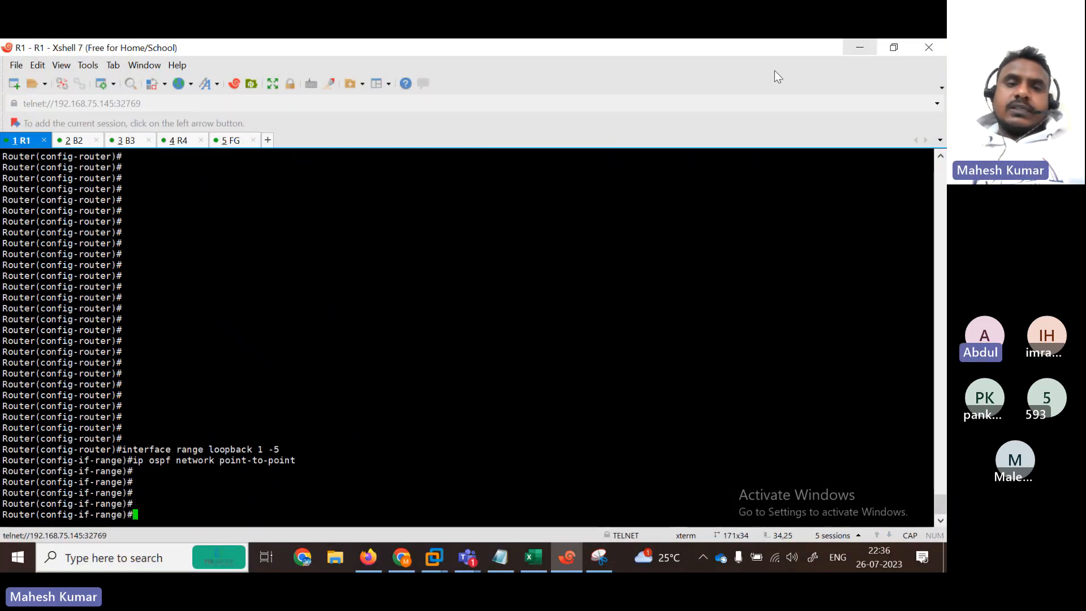
{"action": "left_click", "coordinate": [227, 140]}
Step: On the FortiGate session, rerun a previous command and browse back through the command history
{"action": "left_click", "coordinate": [332, 300]}
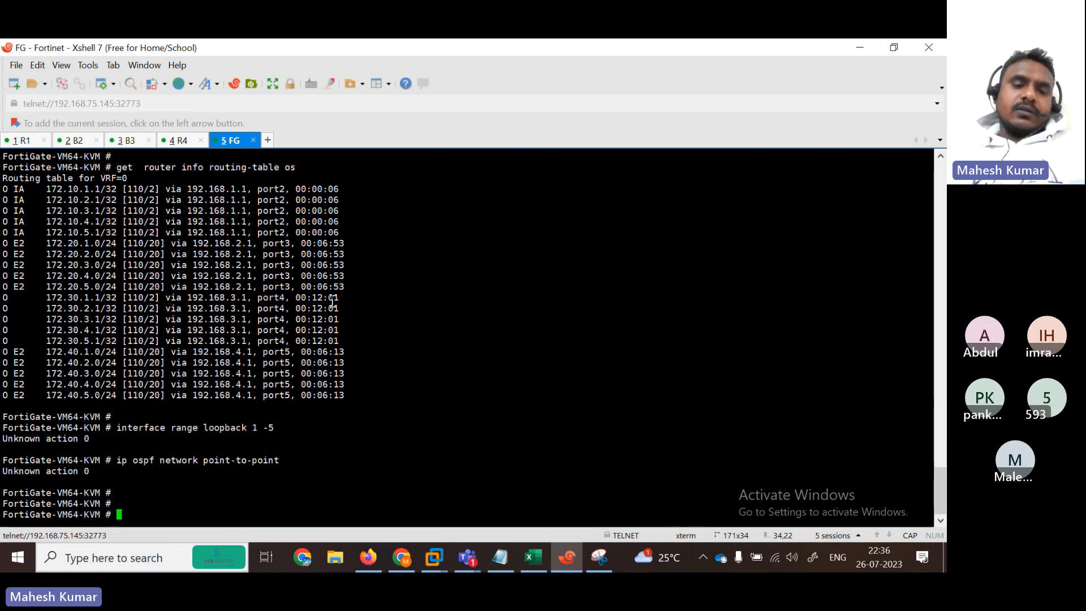
{"action": "key", "text": "Up"}
{"action": "key", "text": "Up"}
{"action": "key", "text": "Return"}
{"action": "key", "text": "Up"}
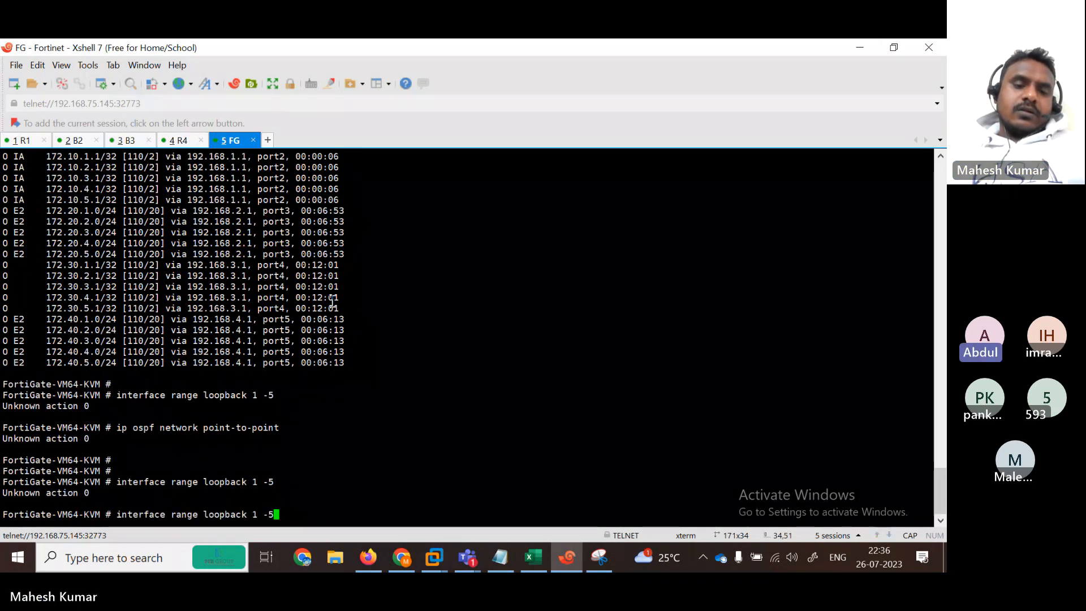
{"action": "key", "text": "Up"}
{"action": "key", "text": "Up"}
{"action": "key", "text": "Up"}
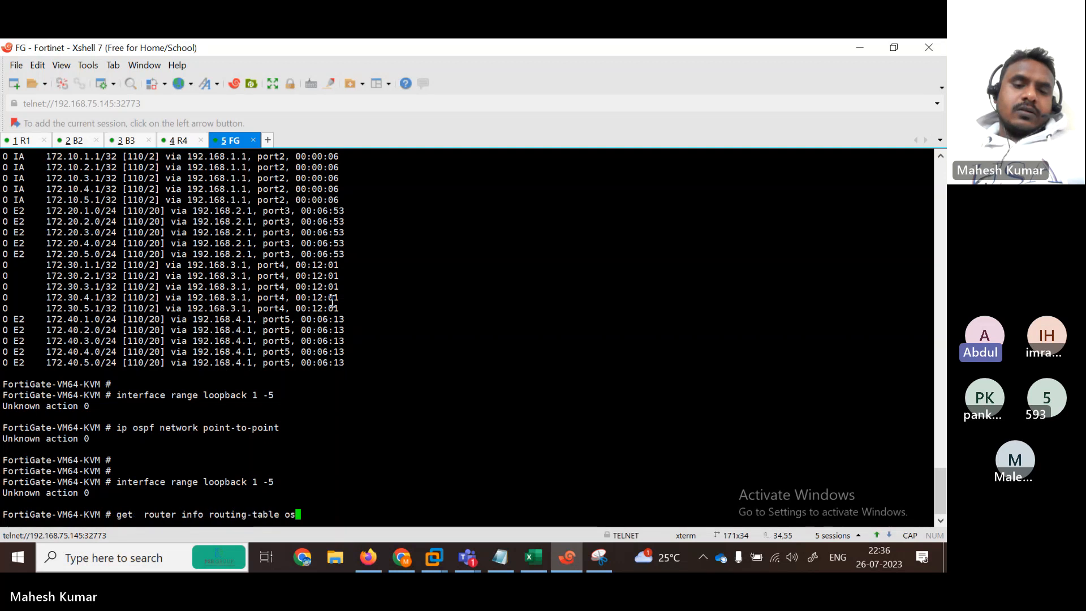
{"action": "key", "text": "Up"}
{"action": "key", "text": "Up"}
{"action": "key", "text": "Down"}
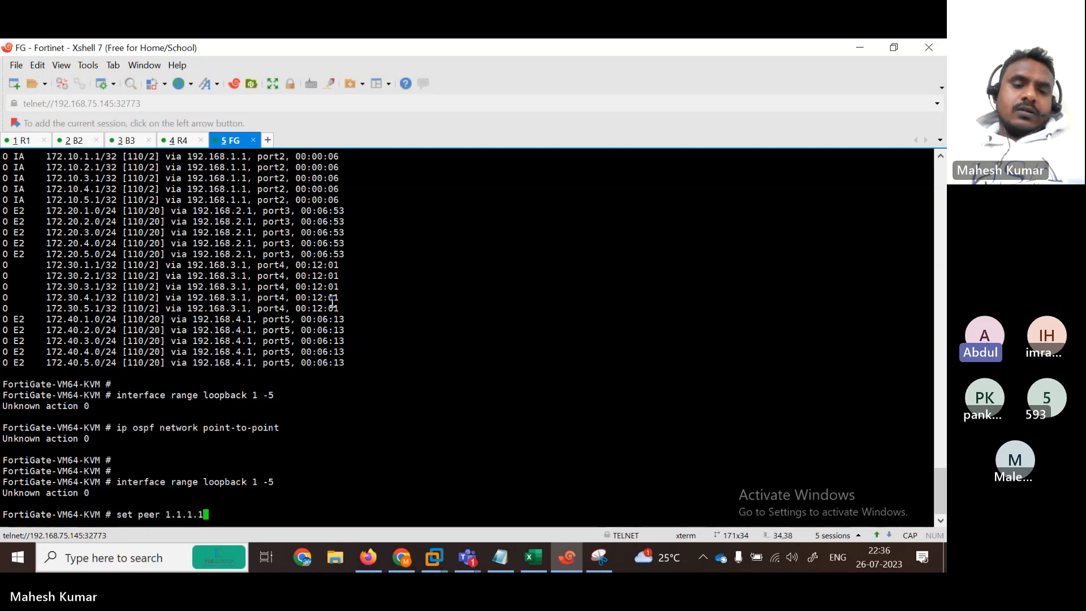
Step: Run 'get router info routing-table all' on the FortiGate
{"action": "key", "text": "BackSpace"}
{"action": "key", "text": "BackSpace"}
{"action": "key", "text": "BackSpace"}
{"action": "key", "text": "BackSpace"}
{"action": "key", "text": "BackSpace"}
{"action": "key", "text": "BackSpace"}
{"action": "key", "text": "BackSpace"}
{"action": "key", "text": "BackSpace"}
{"action": "key", "text": "BackSpace"}
{"action": "key", "text": "BackSpace"}
{"action": "key", "text": "BackSpace"}
{"action": "key", "text": "BackSpace"}
{"action": "key", "text": "BackSpace"}
{"action": "key", "text": "BackSpace"}
{"action": "key", "text": "BackSpace"}
{"action": "type", "text": "GE"}
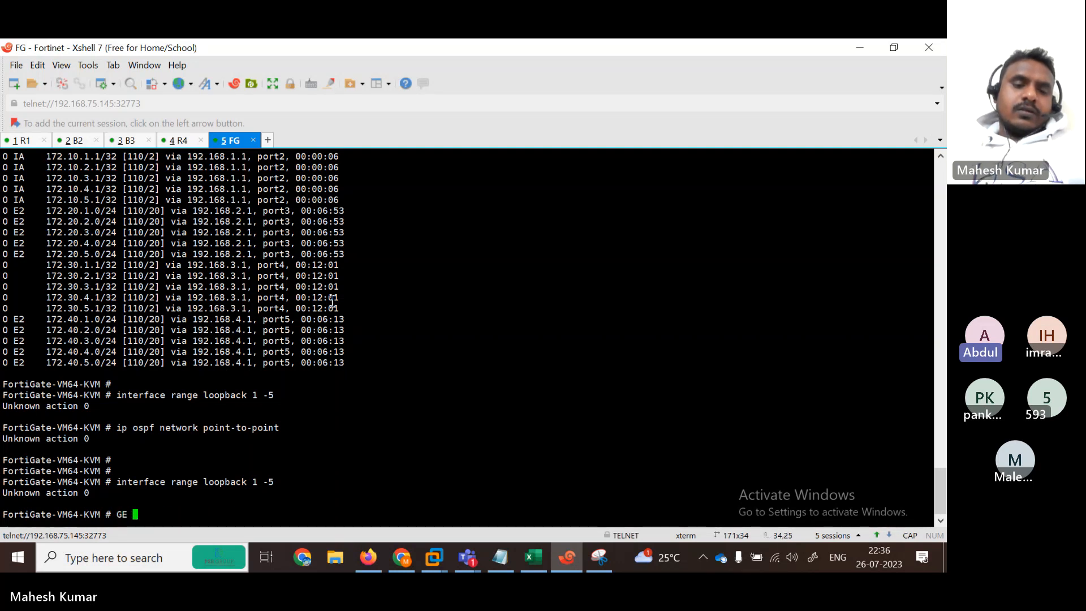
{"action": "key", "text": "BackSpace"}
{"action": "key", "text": "BackSpace"}
{"action": "key", "text": "BackSpace"}
{"action": "type", "text": "get  erou"}
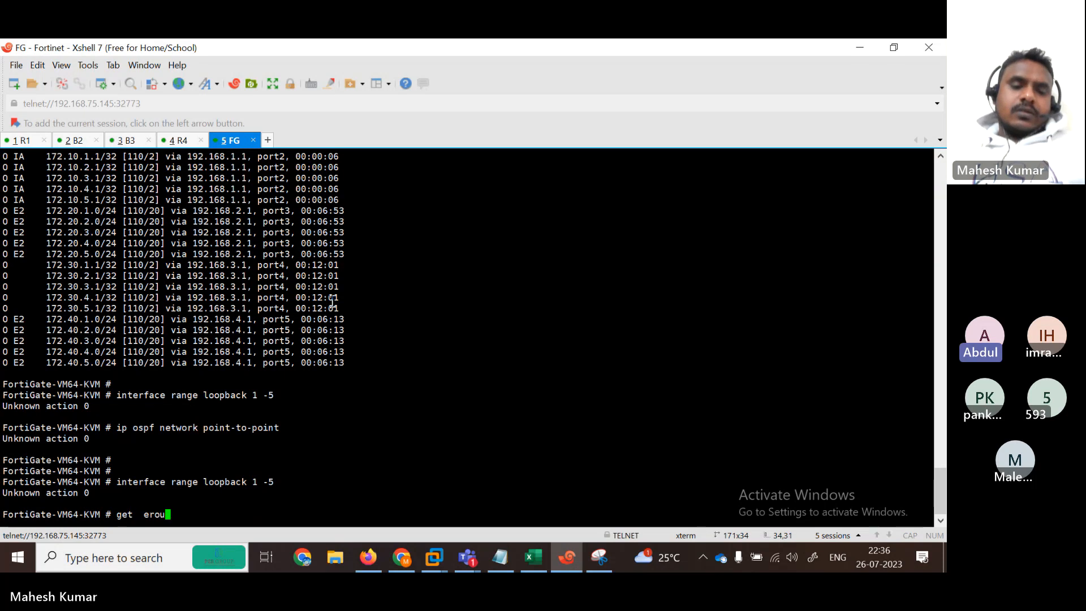
{"action": "key", "text": "BackSpace"}
{"action": "key", "text": "BackSpace"}
{"action": "key", "text": "BackSpace"}
{"action": "key", "text": "BackSpace"}
{"action": "key", "text": "BackSpace"}
{"action": "type", "text": "router "}
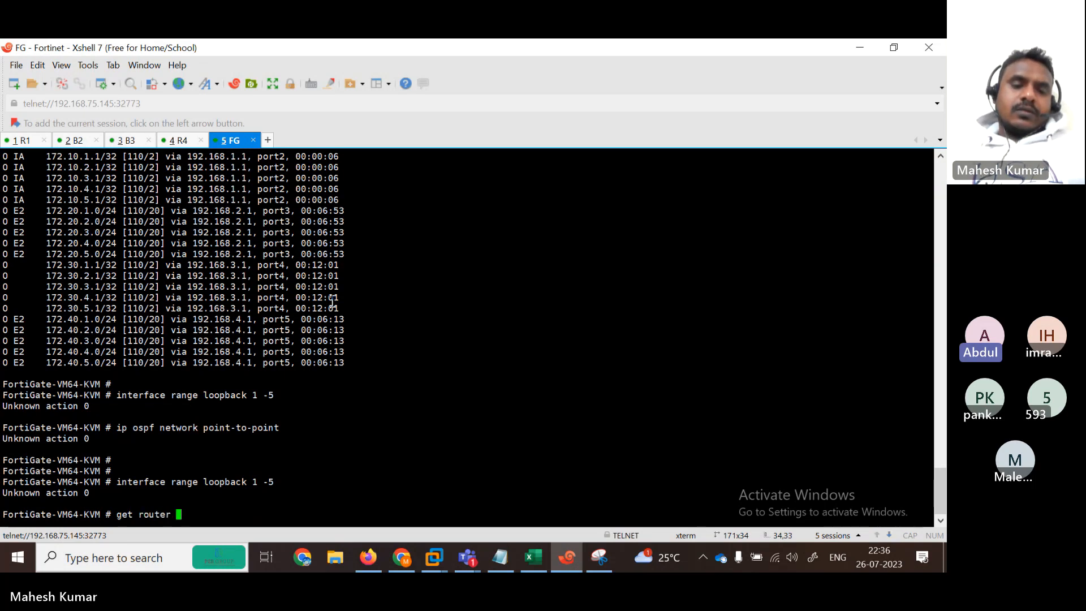
{"action": "type", "text": "info routing-table "}
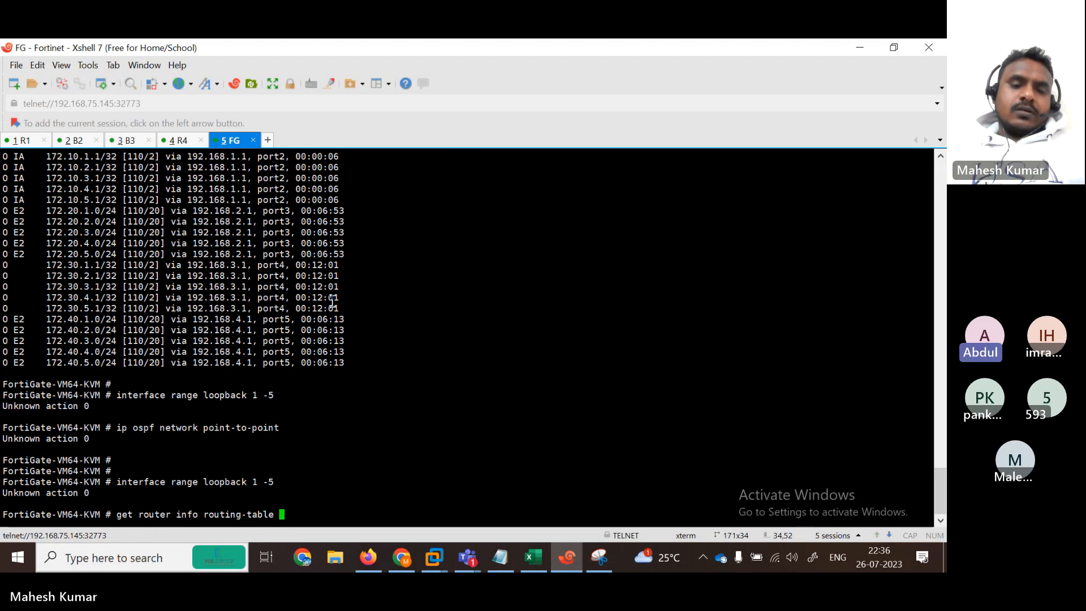
{"action": "type", "text": "al"}
{"action": "key", "text": "BackSpace"}
{"action": "type", "text": "all"}
{"action": "key", "text": "Return"}
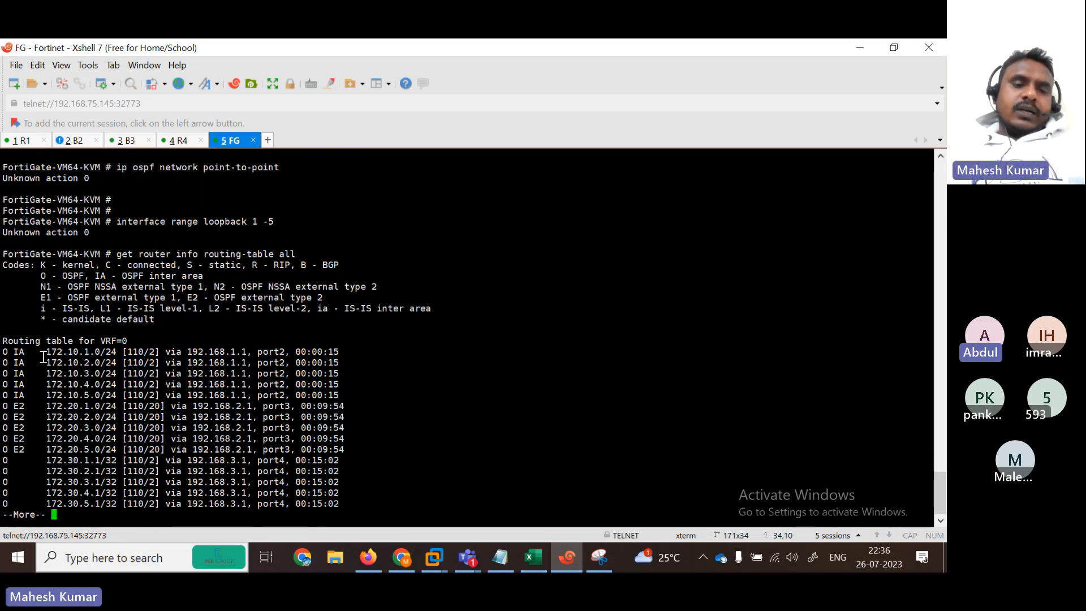
Step: Highlight the 172.10.x.0/24 inter-area route rows, page through the rest, and minimize Xshell
{"action": "left_click_drag", "start_coordinate": [44, 357], "coordinate": [370, 496]}
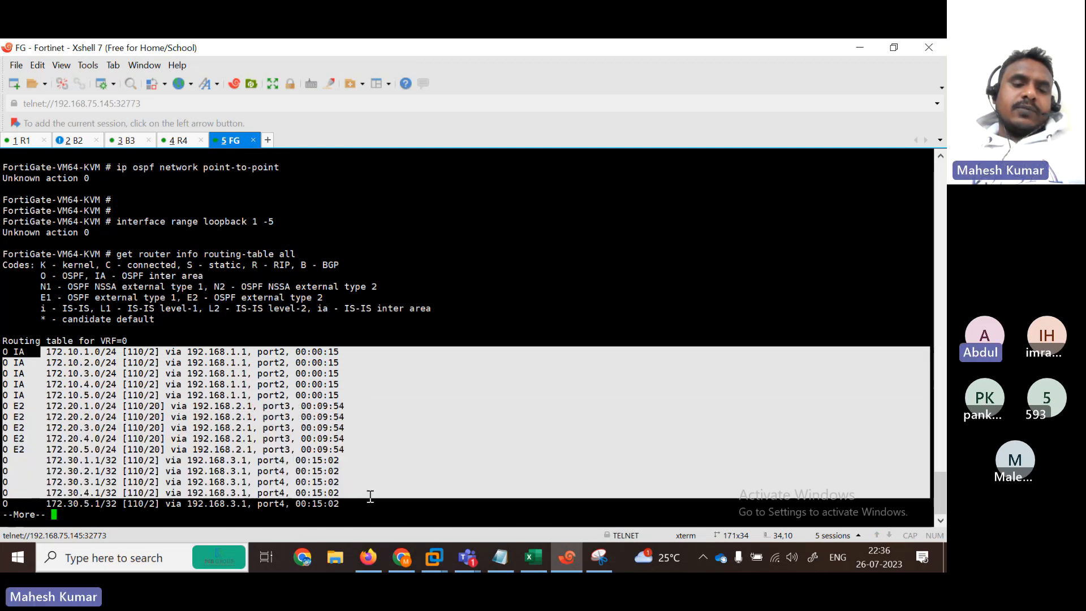
{"action": "key", "text": "space"}
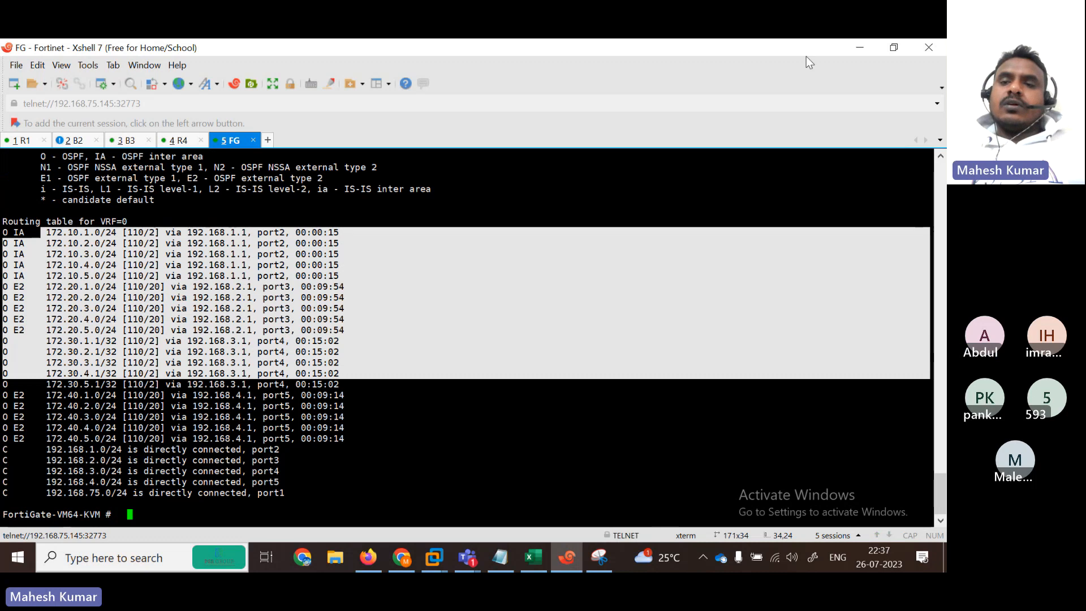
{"action": "left_click", "coordinate": [863, 53]}
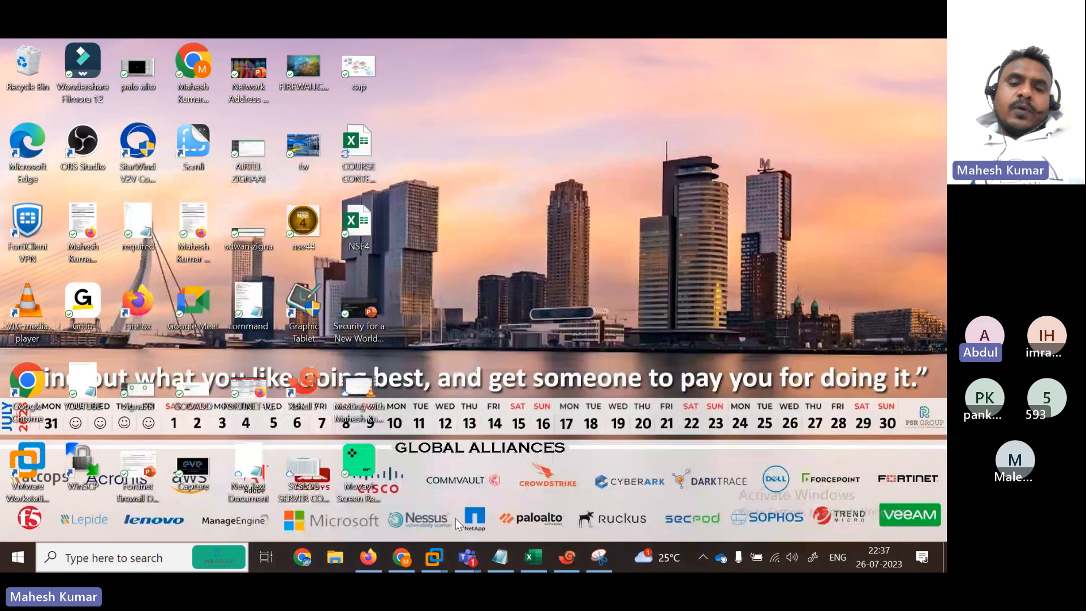
Step: In the OSPF notes, add an 'r1(' line and blank lines below the routing-table entry
{"action": "left_click", "coordinate": [500, 557]}
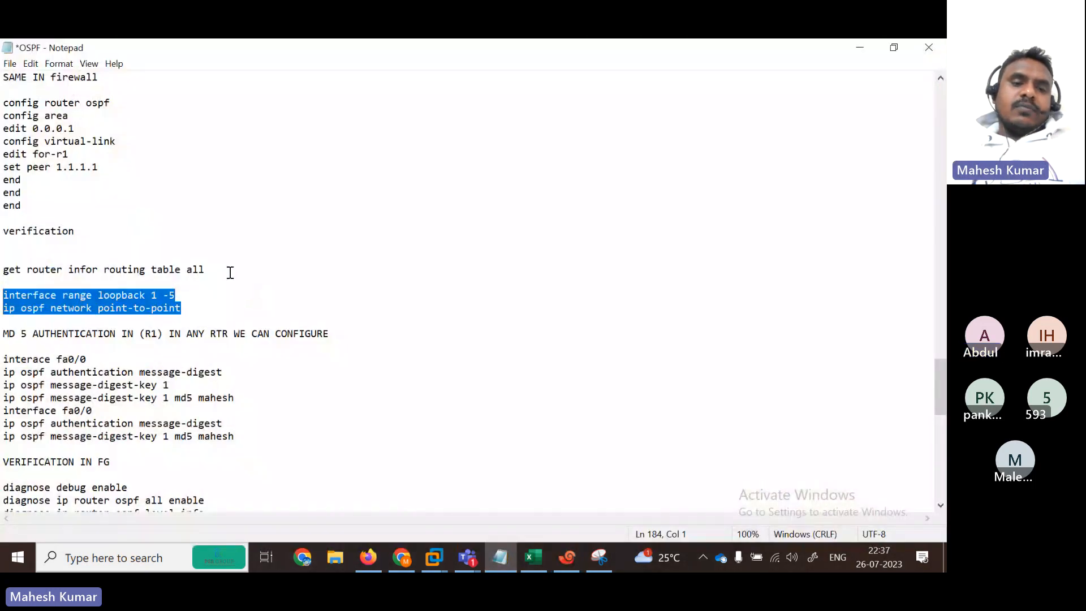
{"action": "left_click", "coordinate": [230, 273]}
{"action": "key", "text": "Return"}
{"action": "key", "text": "Return"}
{"action": "type", "text": "r"}
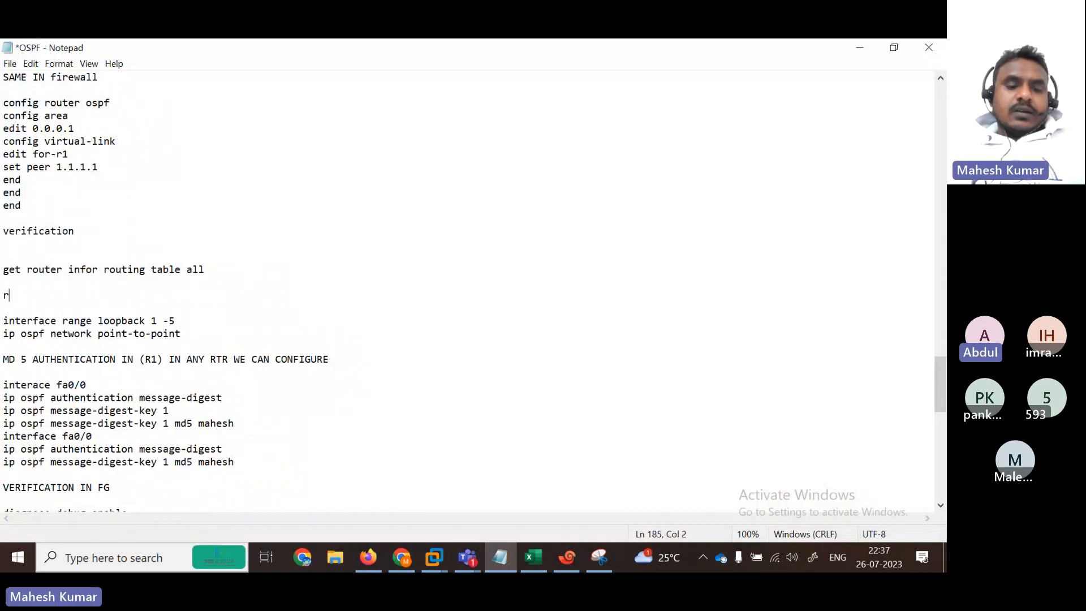
{"action": "type", "text": "1"}
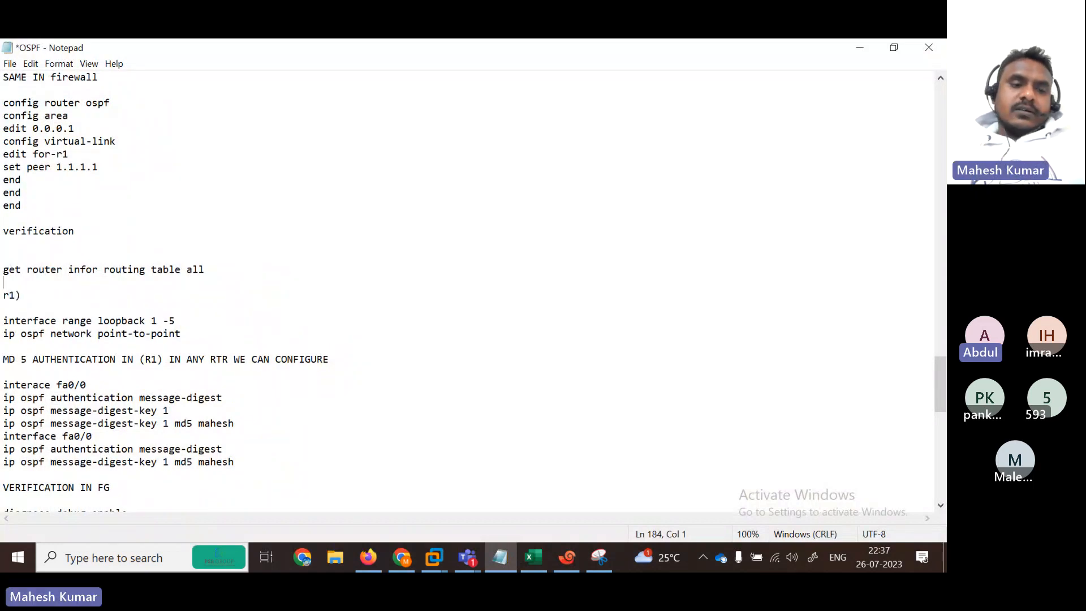
{"action": "type", "text": "("}
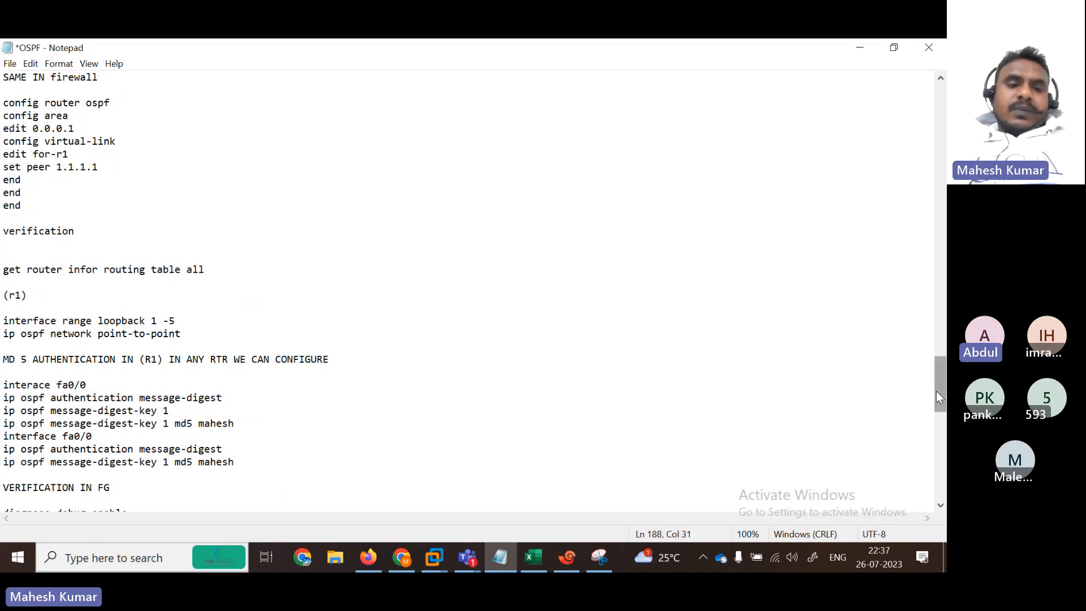
{"action": "mouse_move", "coordinate": [935, 391]}
{"action": "left_mouse_down"}
{"action": "mouse_move", "coordinate": [935, 426]}
{"action": "mouse_move", "coordinate": [935, 393]}
{"action": "left_mouse_up"}
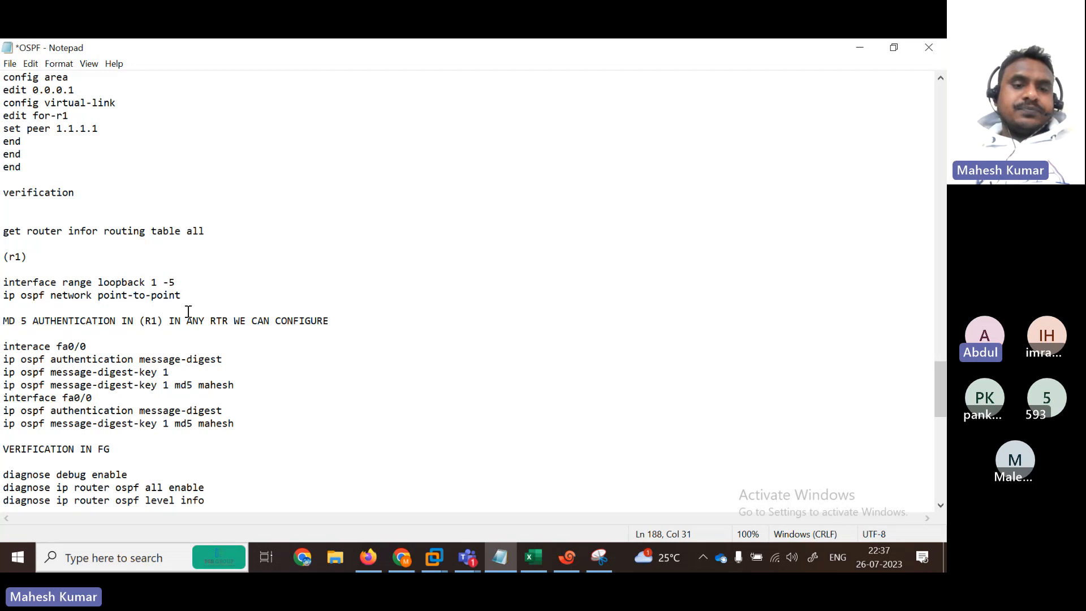
{"action": "key", "text": "Return"}
{"action": "key", "text": "Return"}
{"action": "key", "text": "Return"}
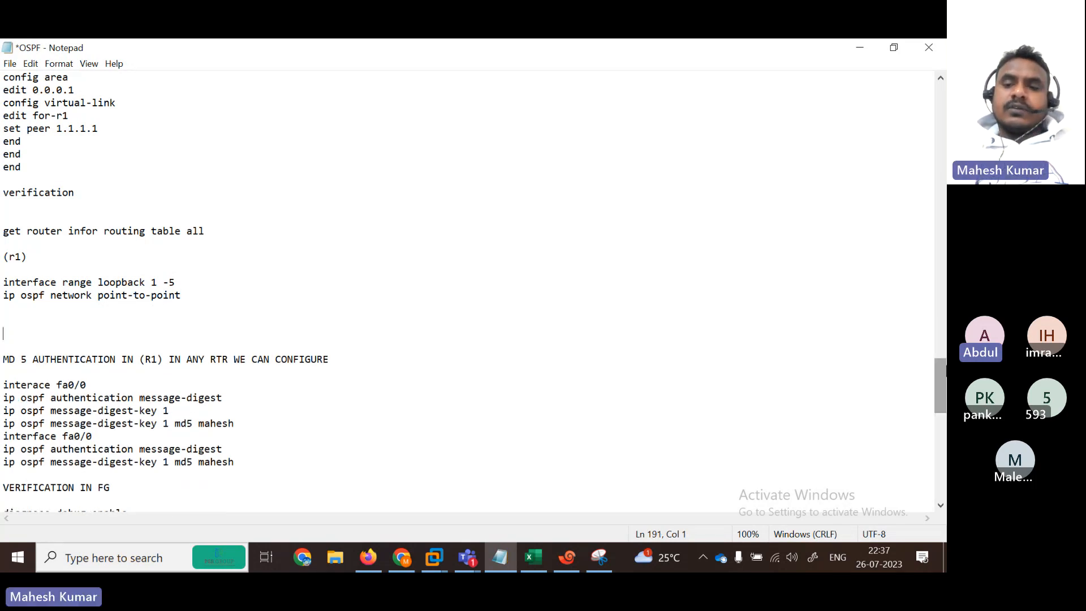
{"action": "scroll", "coordinate": [203, 235], "scroll_direction": "down", "scroll_amount": 8}
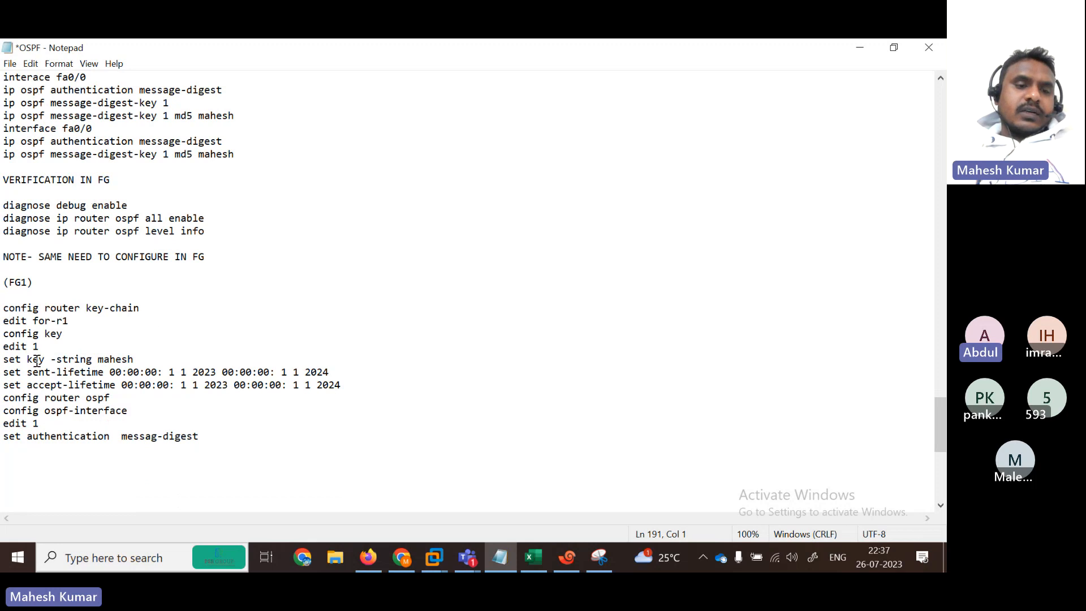
{"action": "scroll", "coordinate": [938, 426], "scroll_direction": "up", "scroll_amount": 6}
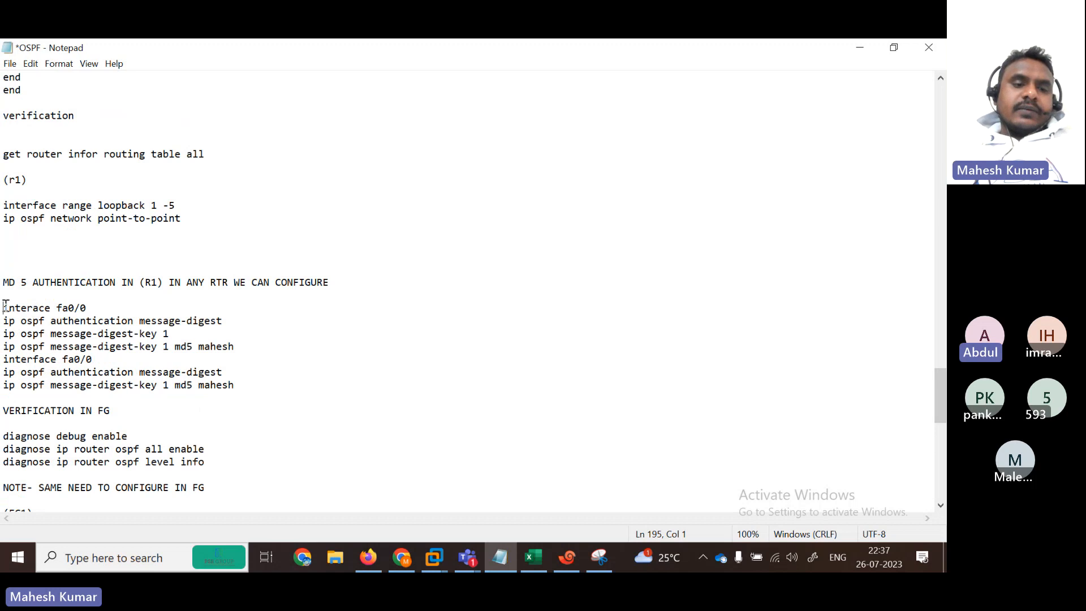
Step: Copy the fa0/0 MD5 authentication commands and return to the FortiGate terminal
{"action": "left_click_drag", "start_coordinate": [5, 307], "coordinate": [296, 394]}
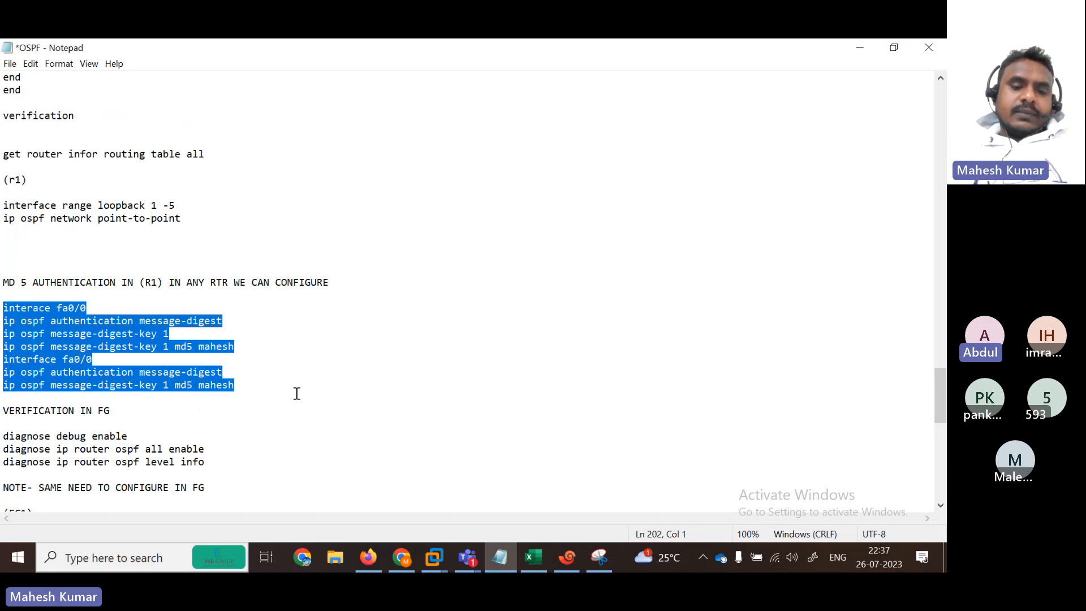
{"action": "left_click", "coordinate": [859, 50]}
{"action": "left_click", "coordinate": [566, 557]}
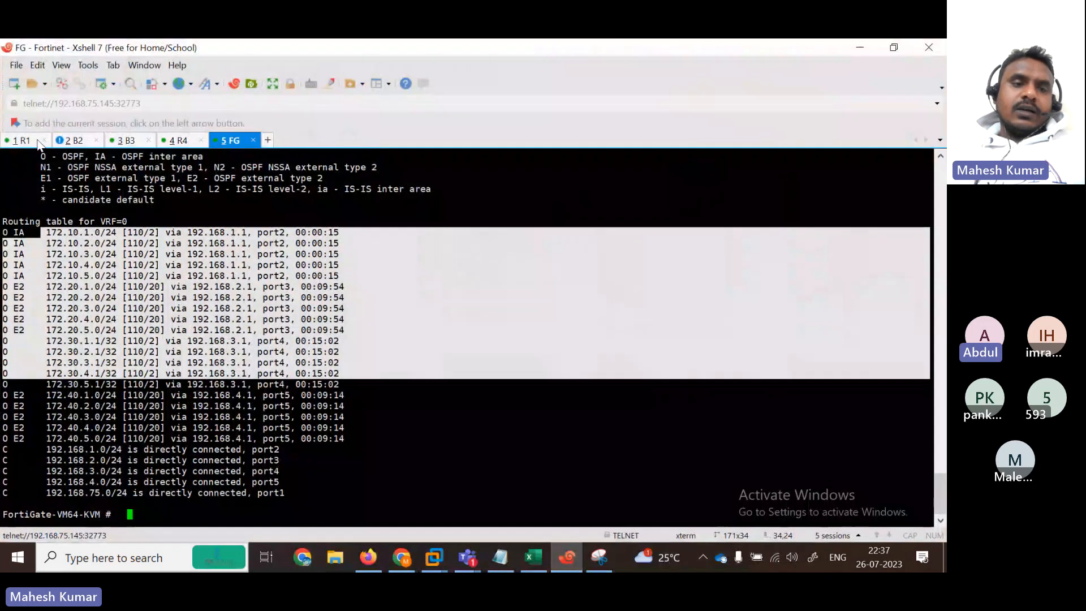
Step: On R1, leave configuration mode with end and re-enter configure terminal
{"action": "left_click", "coordinate": [33, 140]}
{"action": "key", "text": "Return"}
{"action": "key", "text": "Return"}
{"action": "key", "text": "Return"}
{"action": "key", "text": "Return"}
{"action": "key", "text": "Return"}
{"action": "key", "text": "Return"}
{"action": "key", "text": "Return"}
{"action": "key", "text": "Return"}
{"action": "key", "text": "Return"}
{"action": "key", "text": "Return"}
{"action": "key", "text": "Return"}
{"action": "key", "text": "Return"}
{"action": "key", "text": "Return"}
{"action": "key", "text": "Return"}
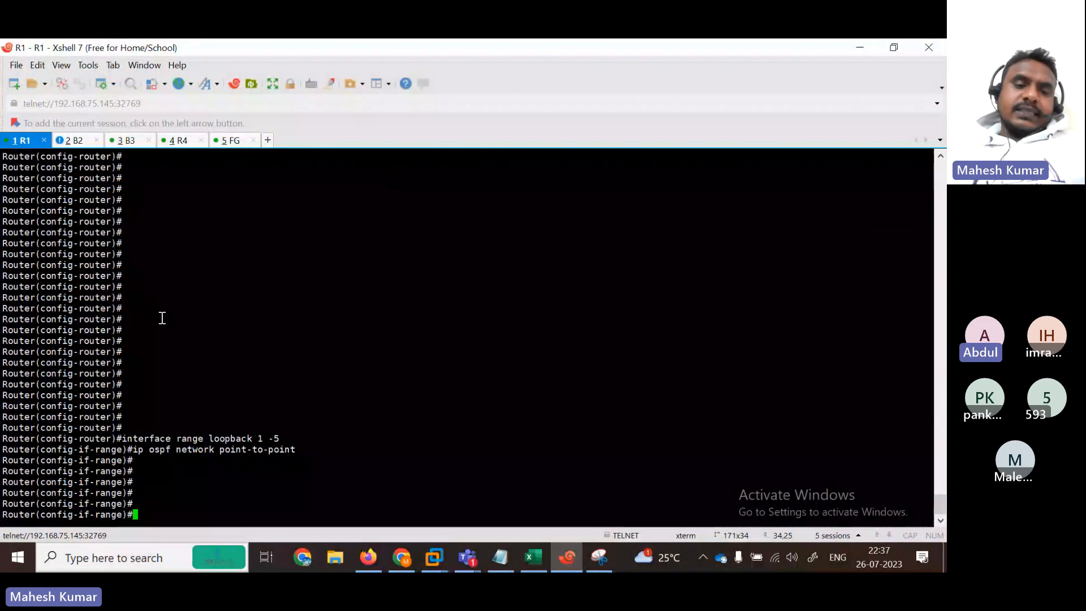
{"action": "type", "text": "end"}
{"action": "key", "text": "Return"}
{"action": "key", "text": "Return"}
{"action": "key", "text": "Return"}
{"action": "key", "text": "Return"}
{"action": "key", "text": "Return"}
{"action": "key", "text": "Return"}
{"action": "key", "text": "Return"}
{"action": "key", "text": "Return"}
{"action": "key", "text": "Return"}
{"action": "key", "text": "Return"}
{"action": "key", "text": "Return"}
{"action": "key", "text": "Return"}
{"action": "key", "text": "Return"}
{"action": "key", "text": "Return"}
{"action": "key", "text": "Return"}
{"action": "key", "text": "Return"}
{"action": "key", "text": "Return"}
{"action": "key", "text": "Return"}
{"action": "key", "text": "Return"}
{"action": "key", "text": "Return"}
{"action": "key", "text": "Return"}
{"action": "key", "text": "Return"}
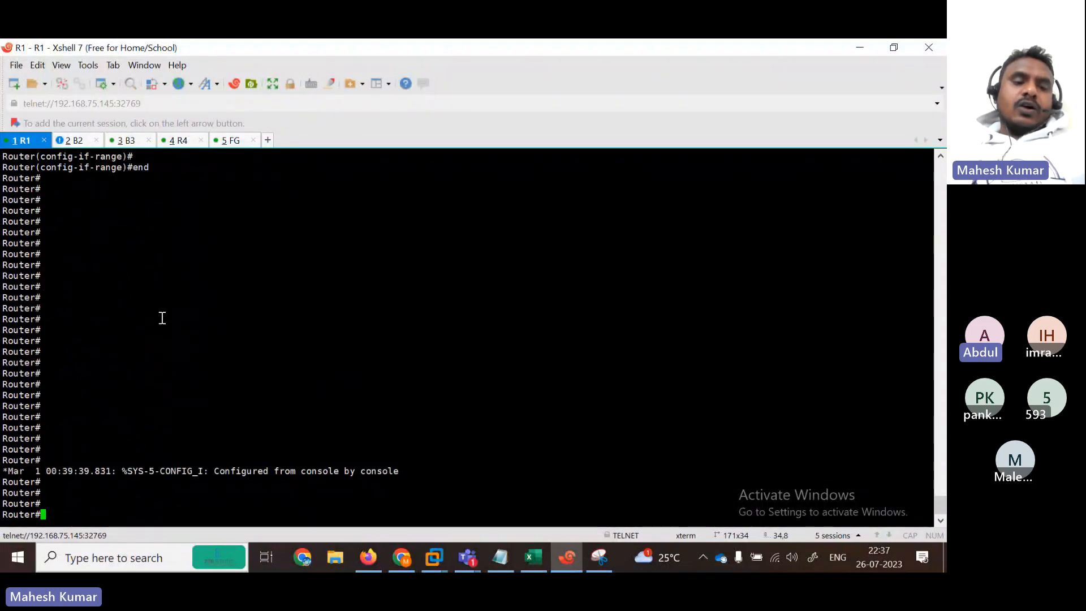
{"action": "type", "text": "conf"}
{"action": "key", "text": "Tab"}
{"action": "type", "text": "ter"}
{"action": "key", "text": "Tab"}
{"action": "key", "text": "Return"}
{"action": "key", "text": "Return"}
{"action": "key", "text": "Return"}
{"action": "key", "text": "Return"}
{"action": "key", "text": "Return"}
{"action": "key", "text": "Return"}
{"action": "key", "text": "Return"}
{"action": "key", "text": "Return"}
{"action": "key", "text": "Return"}
{"action": "key", "text": "Return"}
{"action": "key", "text": "Return"}
{"action": "key", "text": "Return"}
{"action": "key", "text": "Return"}
{"action": "key", "text": "Return"}
{"action": "key", "text": "Return"}
{"action": "key", "text": "Return"}
{"action": "key", "text": "Return"}
{"action": "key", "text": "Return"}
{"action": "key", "text": "Return"}
{"action": "key", "text": "Return"}
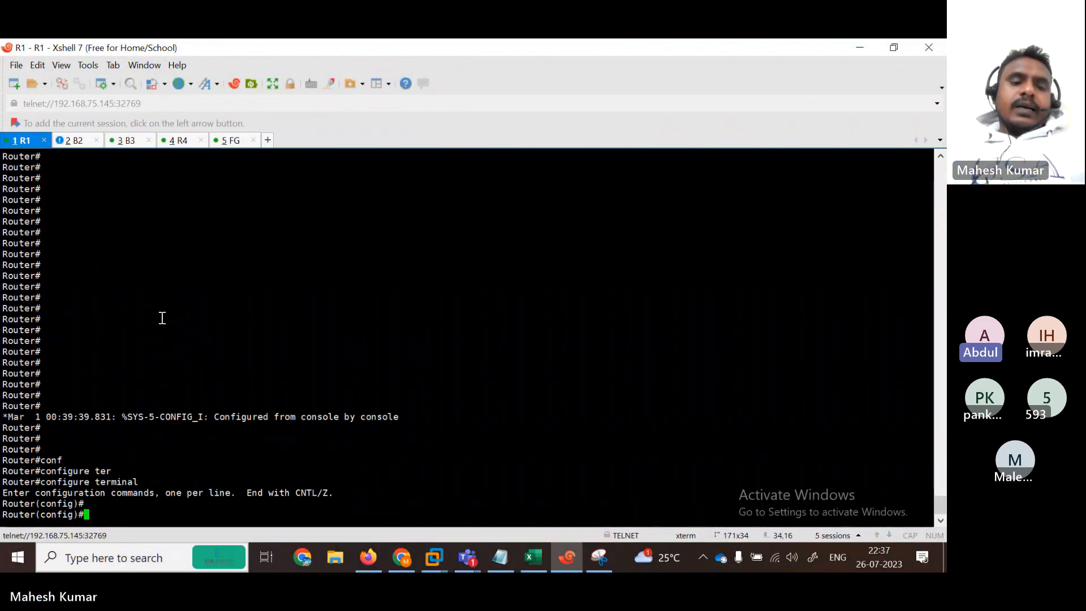
Step: Paste the fa0/0 MD5 key 1 commands into R1, exit interface mode, and bring the notes forward
{"action": "right_click", "coordinate": [161, 319]}
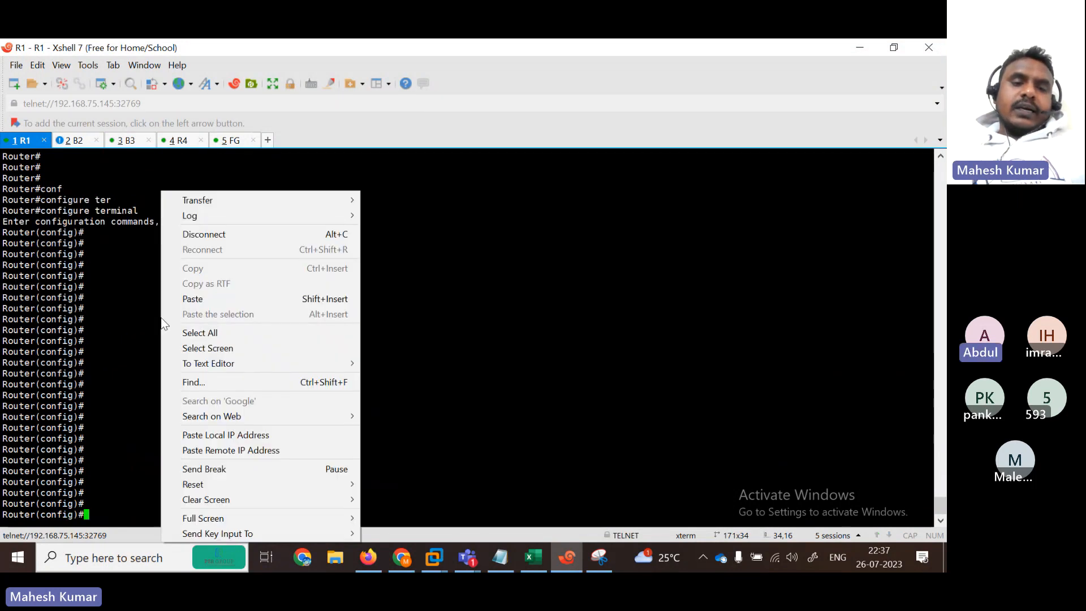
{"action": "left_click", "coordinate": [220, 296]}
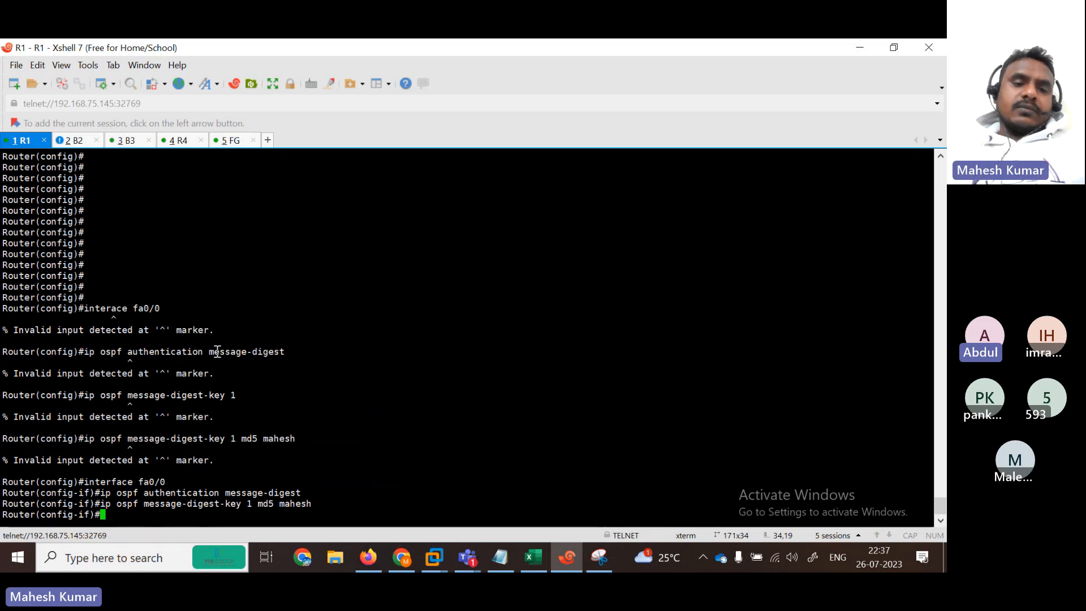
{"action": "key", "text": "Up"}
{"action": "key", "text": "Up"}
{"action": "key", "text": "Down"}
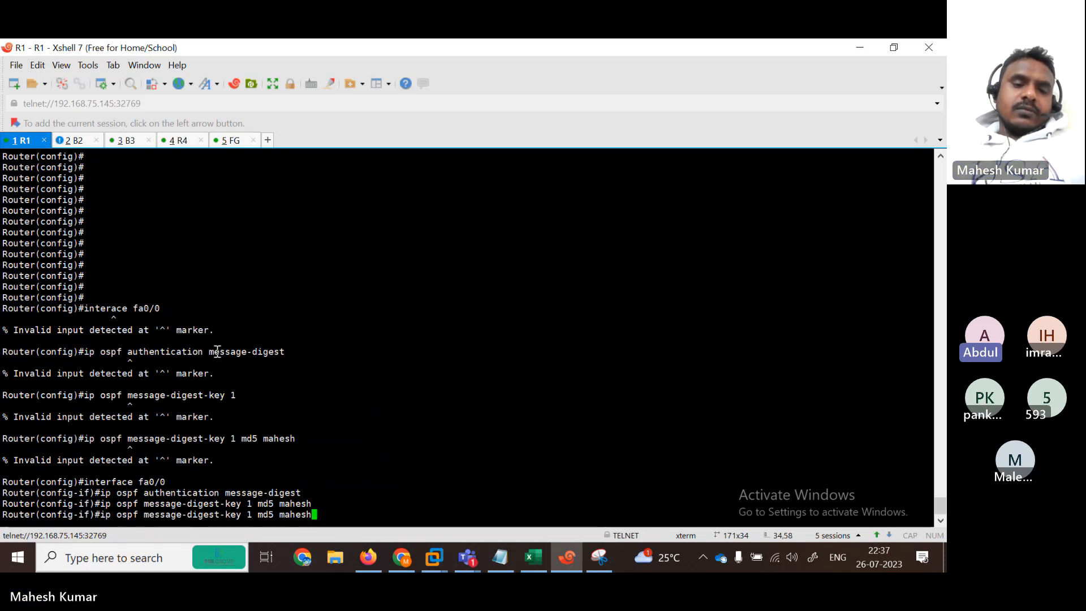
{"action": "key", "text": "BackSpace"}
{"action": "key", "text": "BackSpace"}
{"action": "key", "text": "BackSpace"}
{"action": "key", "text": "BackSpace"}
{"action": "key", "text": "BackSpace"}
{"action": "key", "text": "BackSpace"}
{"action": "key", "text": "BackSpace"}
{"action": "key", "text": "BackSpace"}
{"action": "key", "text": "BackSpace"}
{"action": "key", "text": "BackSpace"}
{"action": "key", "text": "BackSpace"}
{"action": "key", "text": "BackSpace"}
{"action": "key", "text": "BackSpace"}
{"action": "key", "text": "BackSpace"}
{"action": "key", "text": "BackSpace"}
{"action": "key", "text": "BackSpace"}
{"action": "key", "text": "BackSpace"}
{"action": "key", "text": "BackSpace"}
{"action": "key", "text": "BackSpace"}
{"action": "key", "text": "BackSpace"}
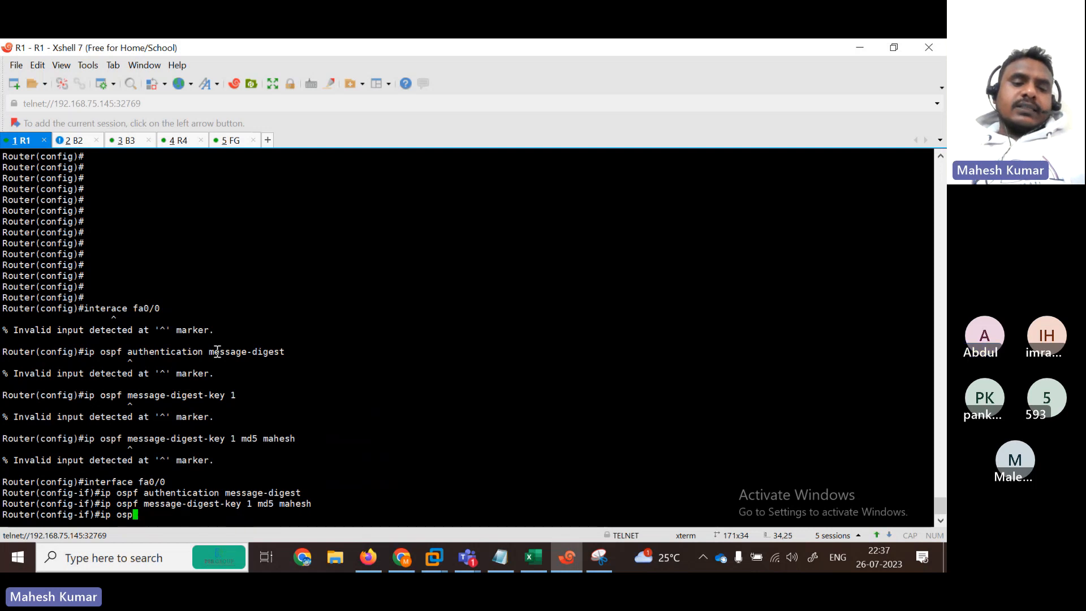
{"action": "type", "text": "exit"}
{"action": "key", "text": "Return"}
{"action": "key", "text": "Return"}
{"action": "key", "text": "Return"}
{"action": "key", "text": "Return"}
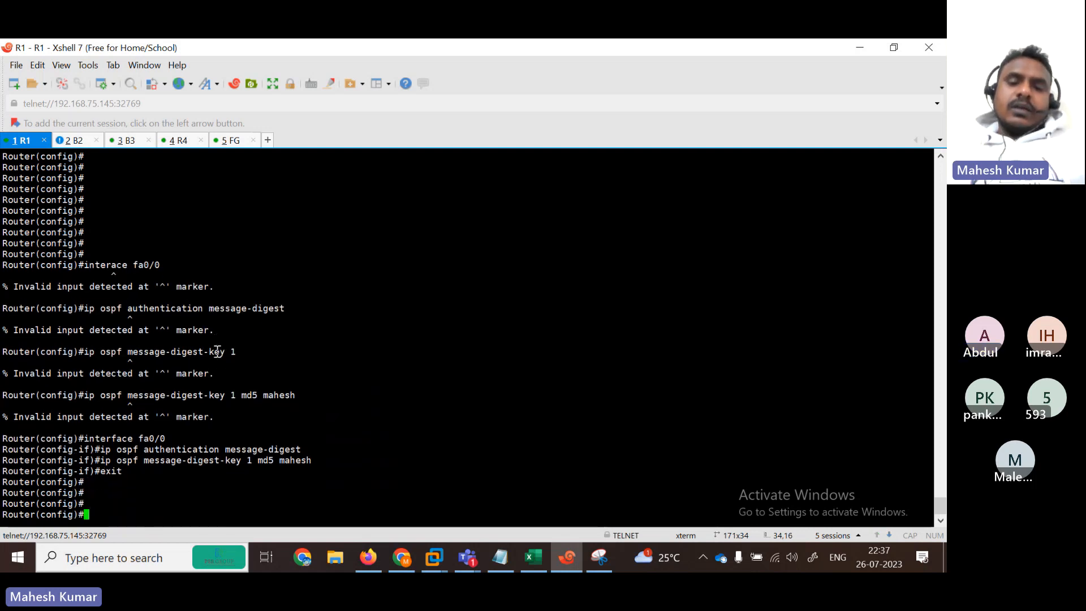
{"action": "left_click", "coordinate": [892, 48]}
{"action": "key", "text": "alt+Tab"}
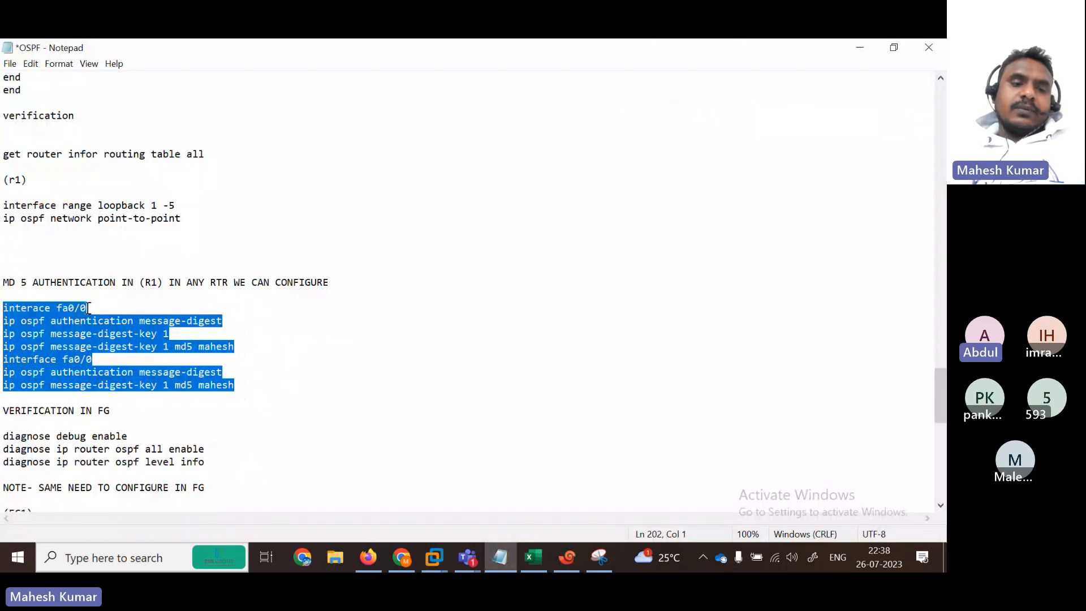
Step: Tile the R1 terminal on the left and the OSPF notes on the right
{"action": "left_click", "coordinate": [894, 48]}
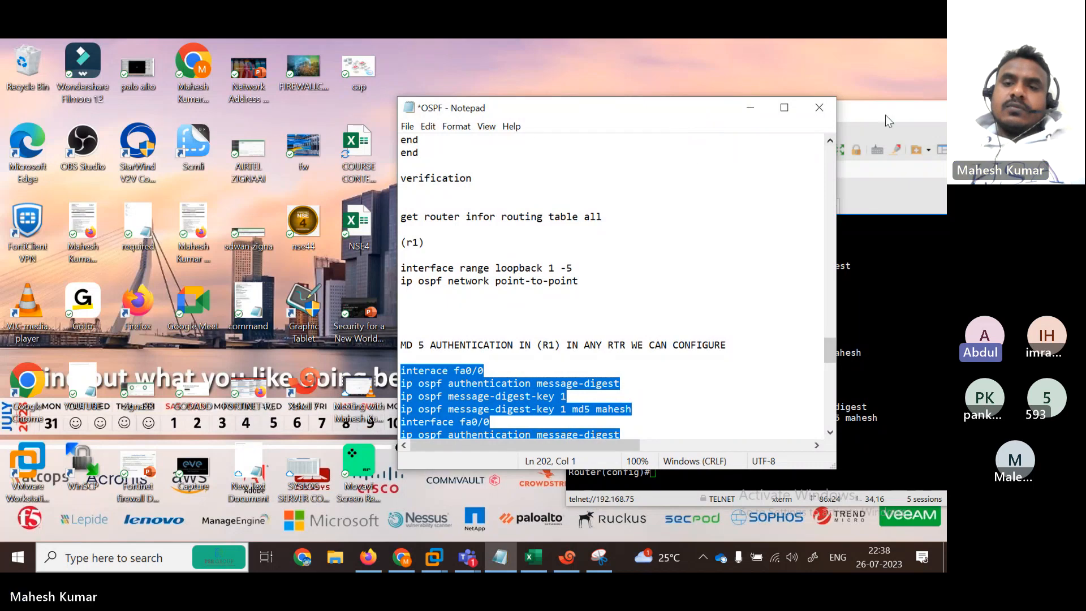
{"action": "left_click_drag", "start_coordinate": [884, 114], "coordinate": [293, 130]}
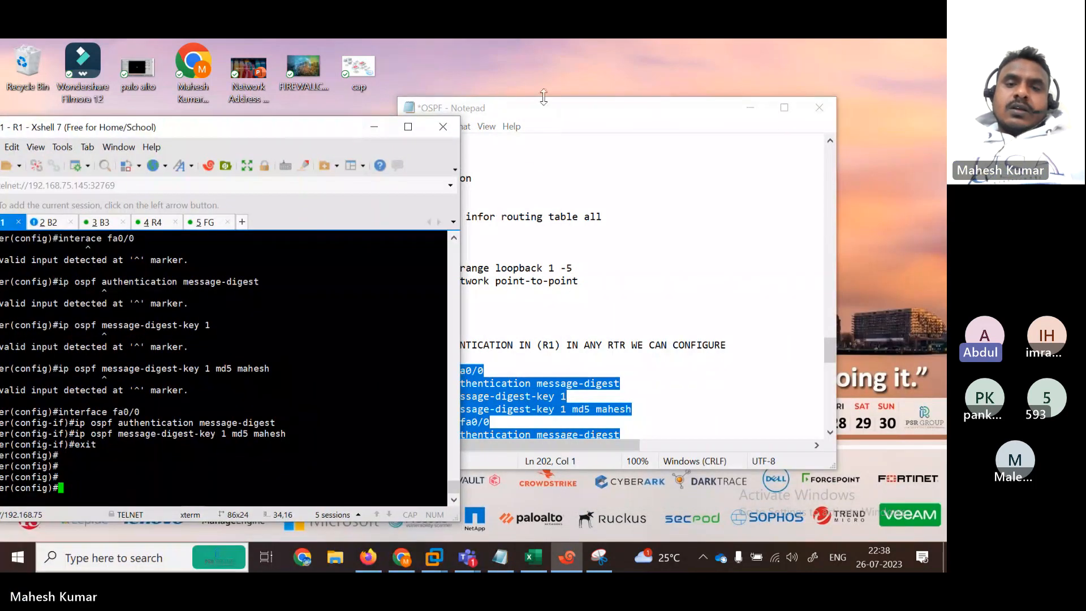
{"action": "left_click_drag", "start_coordinate": [543, 97], "coordinate": [635, 96]}
{"action": "left_click_drag", "start_coordinate": [289, 134], "coordinate": [311, 114]}
Step: On R1, enable 'ip ospf authentication message-digest' on FastEthernet0/0, dropping neighbor 5.5.5.5
{"action": "key", "text": "Return"}
{"action": "key", "text": "Return"}
{"action": "key", "text": "Return"}
{"action": "key", "text": "Return"}
{"action": "key", "text": "Return"}
{"action": "key", "text": "Return"}
{"action": "key", "text": "Return"}
{"action": "key", "text": "Return"}
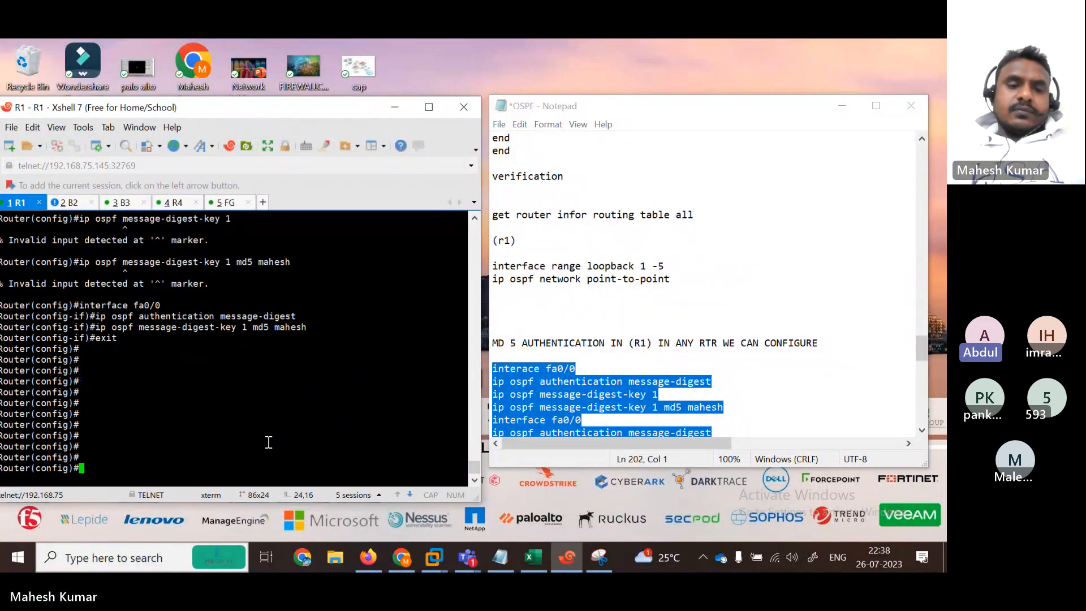
{"action": "type", "text": "in"}
{"action": "key", "text": "Tab"}
{"action": "type", "text": "fas"}
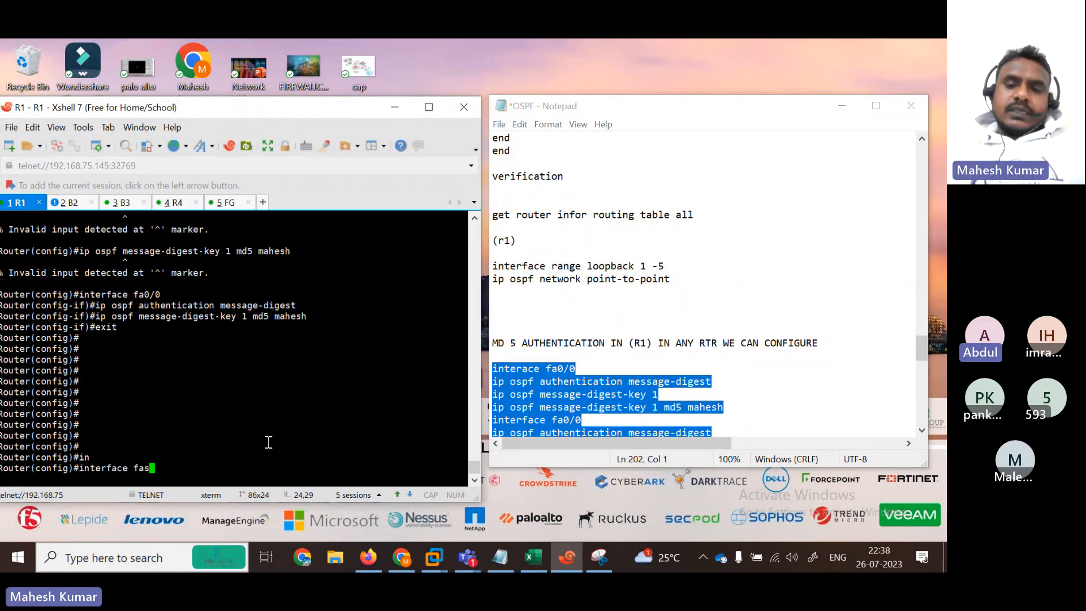
{"action": "key", "text": "Tab"}
{"action": "type", "text": "0"}
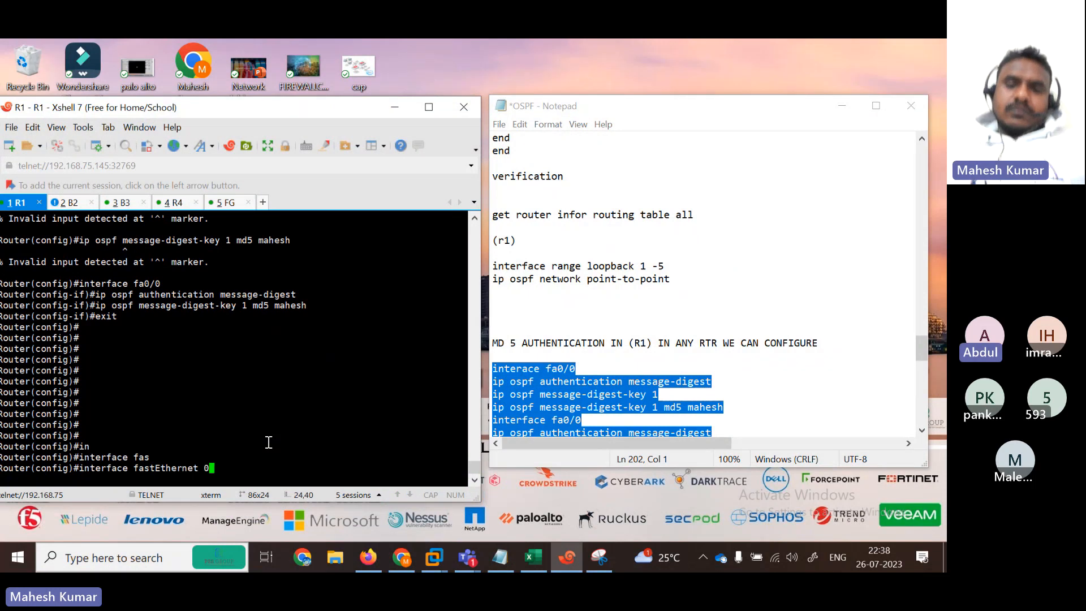
{"action": "type", "text": "/0"}
{"action": "key", "text": "Return"}
{"action": "key", "text": "Return"}
{"action": "type", "text": "ip os"}
{"action": "key", "text": "Tab"}
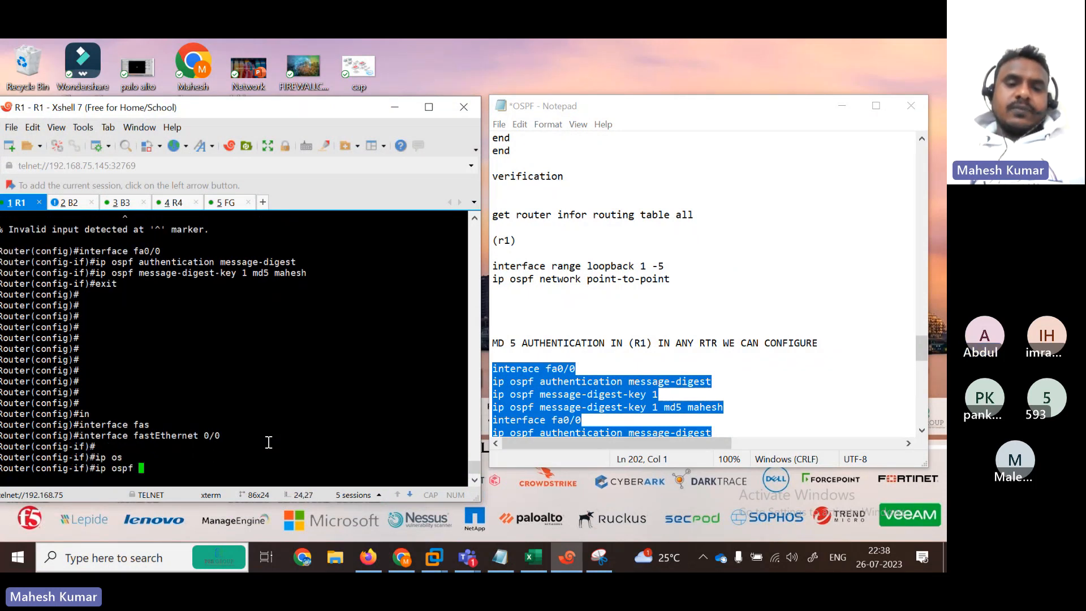
{"action": "type", "text": "au"}
{"action": "key", "text": "Tab"}
{"action": "type", "text": "m"}
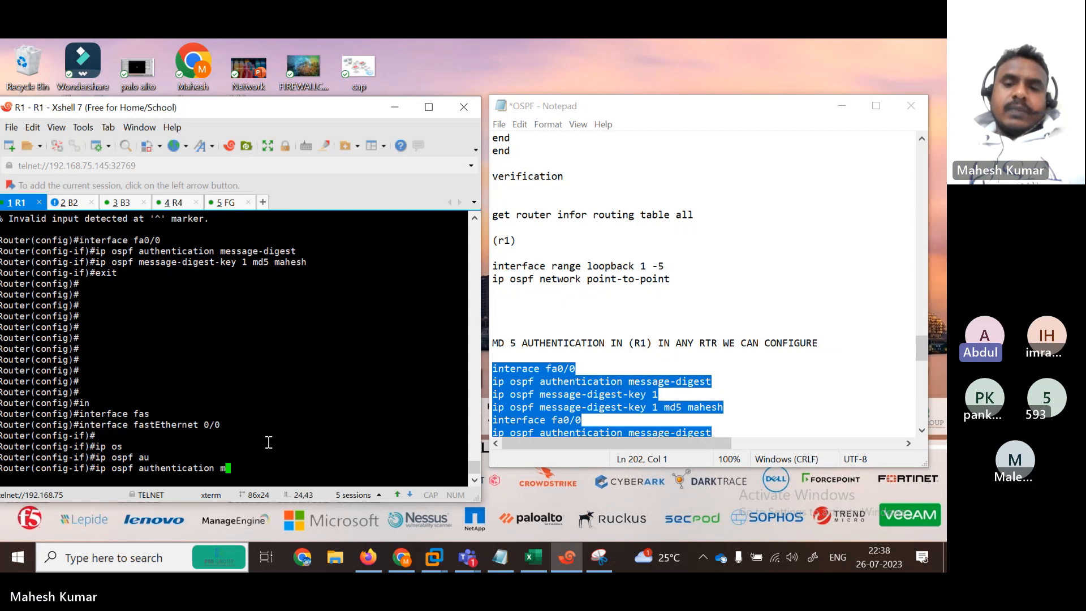
{"action": "key", "text": "Tab"}
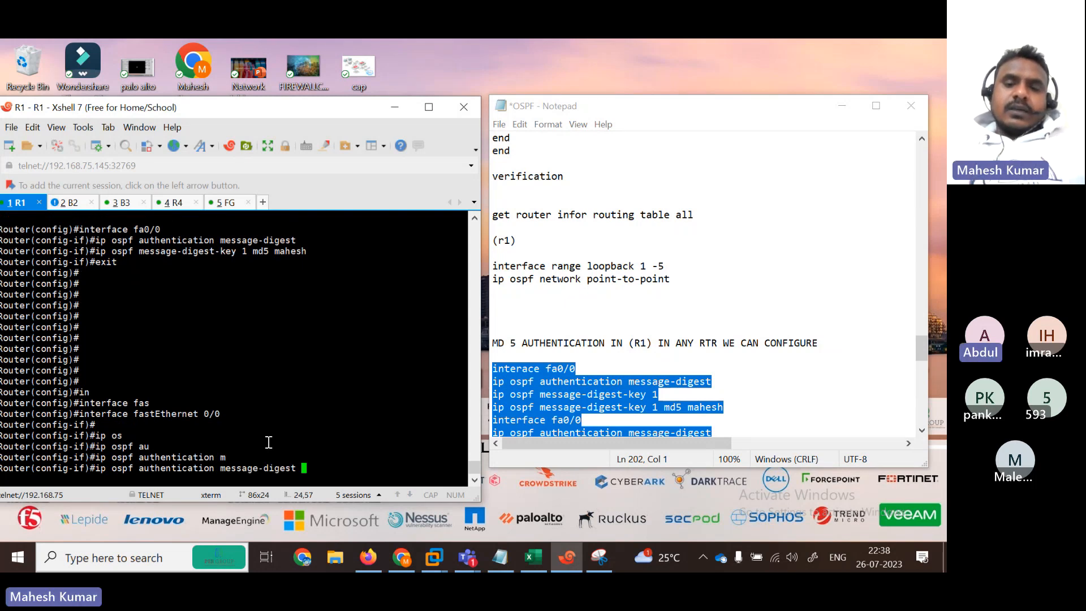
{"action": "key", "text": "Return"}
{"action": "key", "text": "Return"}
{"action": "key", "text": "Return"}
Step: Try the incomplete 'ip ospf message-digest-key' command, recall it with '1 md5', then erase it
{"action": "type", "text": "ip os"}
{"action": "key", "text": "Tab"}
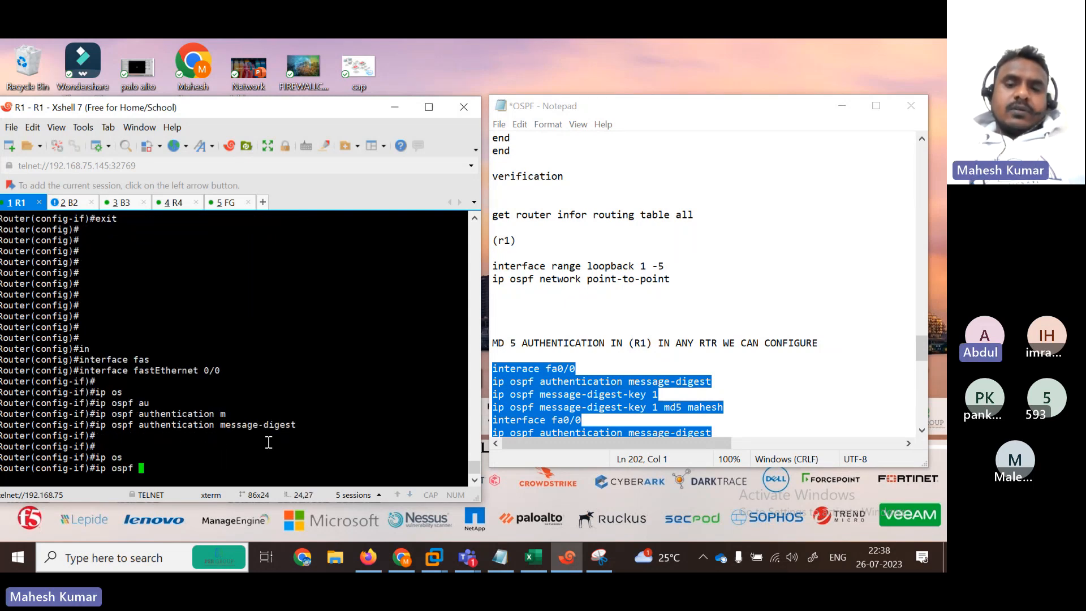
{"action": "type", "text": "me"}
{"action": "key", "text": "Tab"}
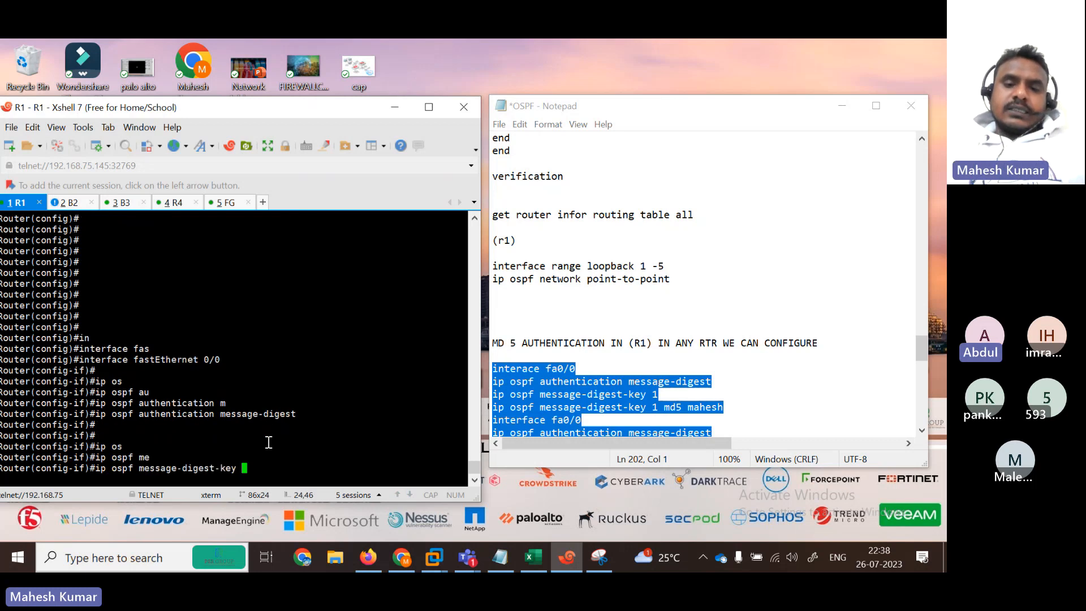
{"action": "key", "text": "Return"}
{"action": "key", "text": "Return"}
{"action": "key", "text": "Return"}
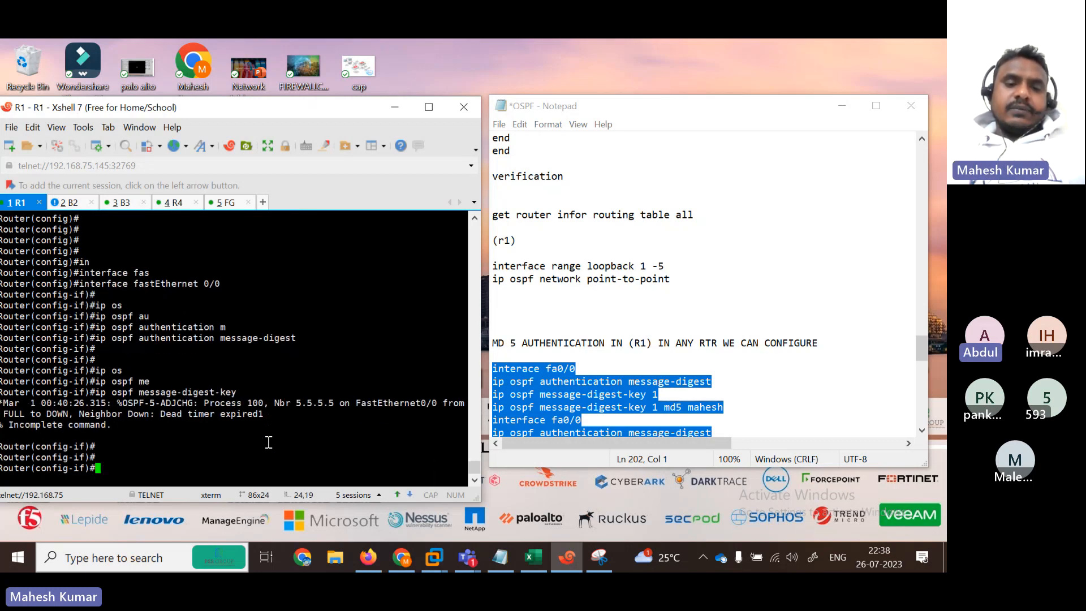
{"action": "key", "text": "Return"}
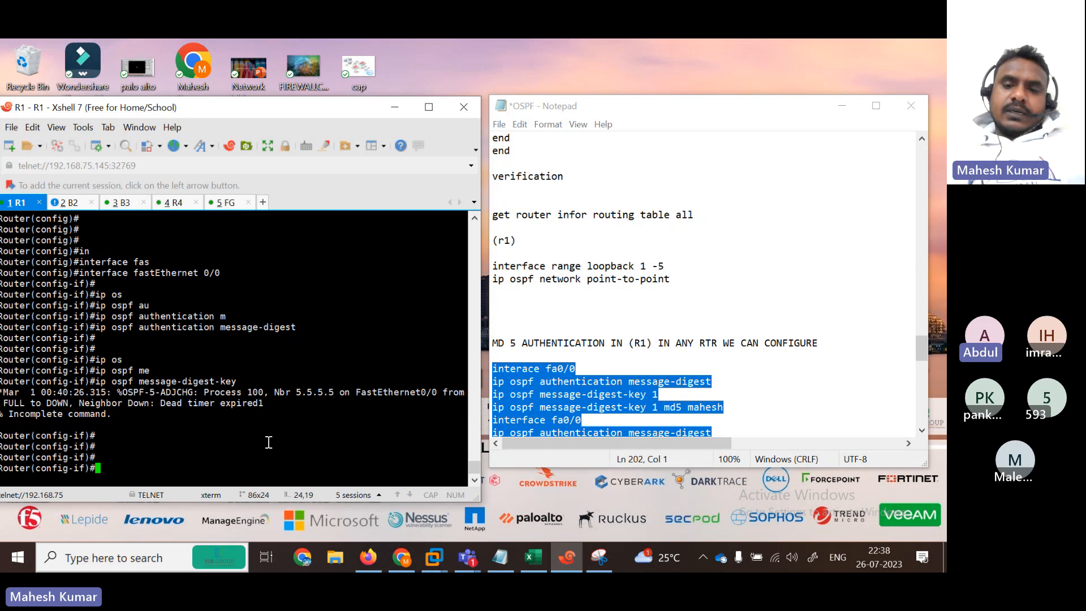
{"action": "key", "text": "Up"}
{"action": "type", "text": "1 "}
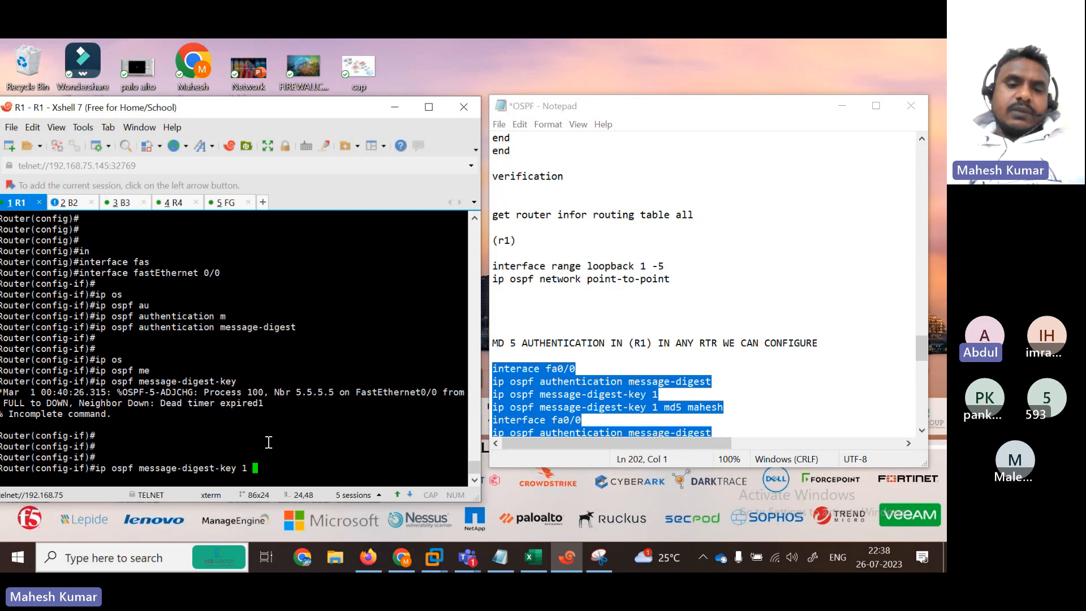
{"action": "type", "text": "md5"}
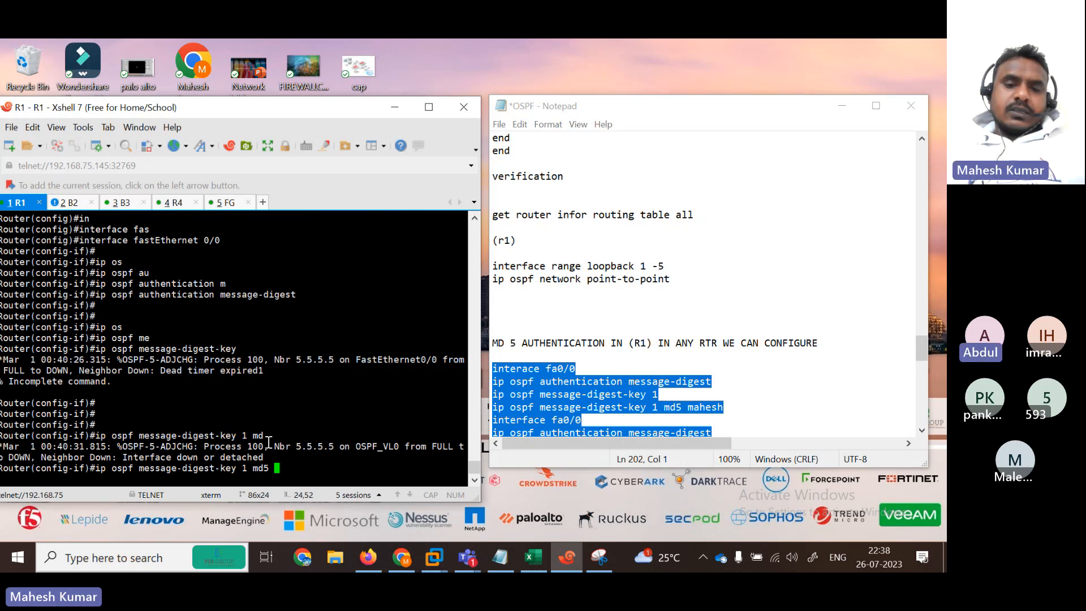
{"action": "key", "text": "BackSpace"}
{"action": "key", "text": "BackSpace"}
{"action": "key", "text": "BackSpace"}
{"action": "key", "text": "BackSpace"}
{"action": "key", "text": "BackSpace"}
{"action": "key", "text": "BackSpace"}
{"action": "key", "text": "BackSpace"}
{"action": "key", "text": "BackSpace"}
{"action": "key", "text": "BackSpace"}
{"action": "key", "text": "BackSpace"}
{"action": "key", "text": "BackSpace"}
{"action": "key", "text": "BackSpace"}
{"action": "key", "text": "BackSpace"}
{"action": "key", "text": "BackSpace"}
{"action": "key", "text": "BackSpace"}
{"action": "key", "text": "BackSpace"}
{"action": "key", "text": "BackSpace"}
{"action": "key", "text": "BackSpace"}
{"action": "key", "text": "BackSpace"}
{"action": "key", "text": "BackSpace"}
Step: Re-enter FastEthernet0/0 on R1 and issue no shutdown
{"action": "type", "text": "er(config-if)#e"}
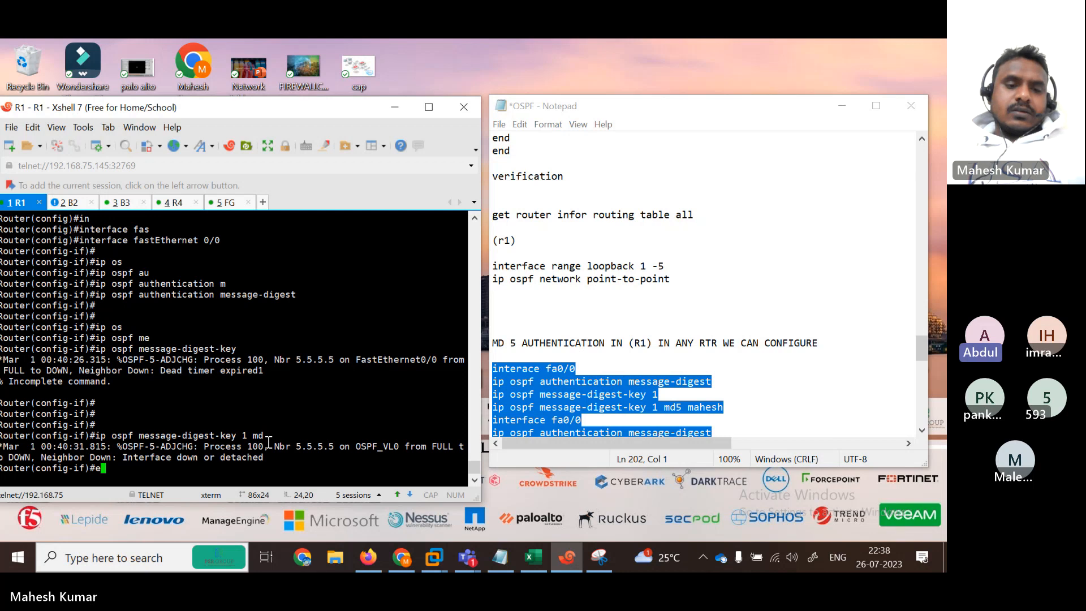
{"action": "type", "text": "xit"}
{"action": "key", "text": "Return"}
{"action": "type", "text": "in"}
{"action": "key", "text": "Tab"}
{"action": "type", "text": "f"}
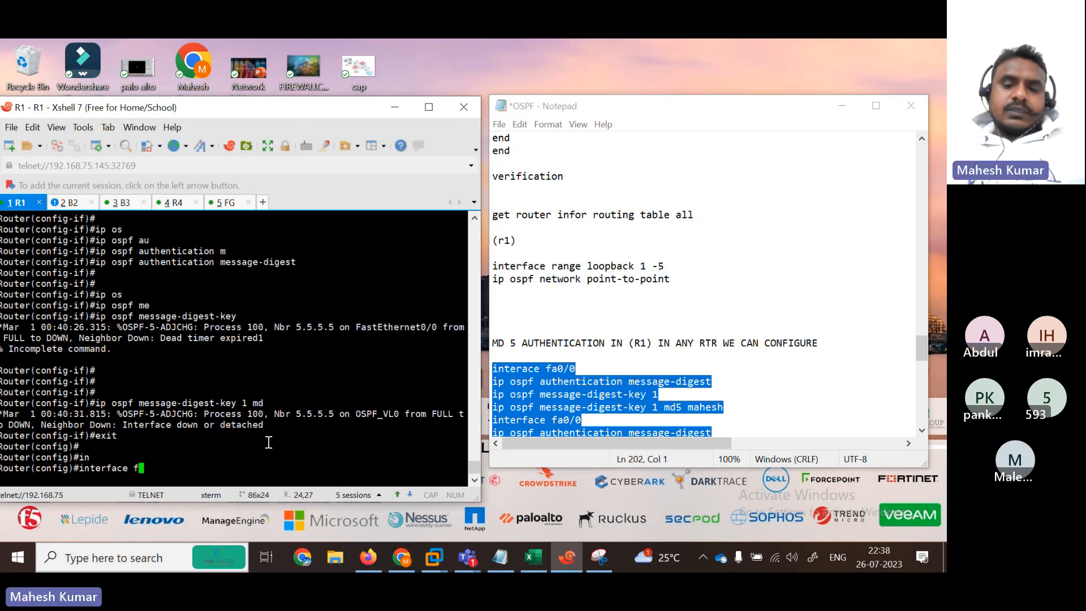
{"action": "type", "text": "as"}
{"action": "key", "text": "Tab"}
{"action": "type", "text": "0/0"}
{"action": "key", "text": "Return"}
{"action": "key", "text": "Return"}
{"action": "type", "text": "no s"}
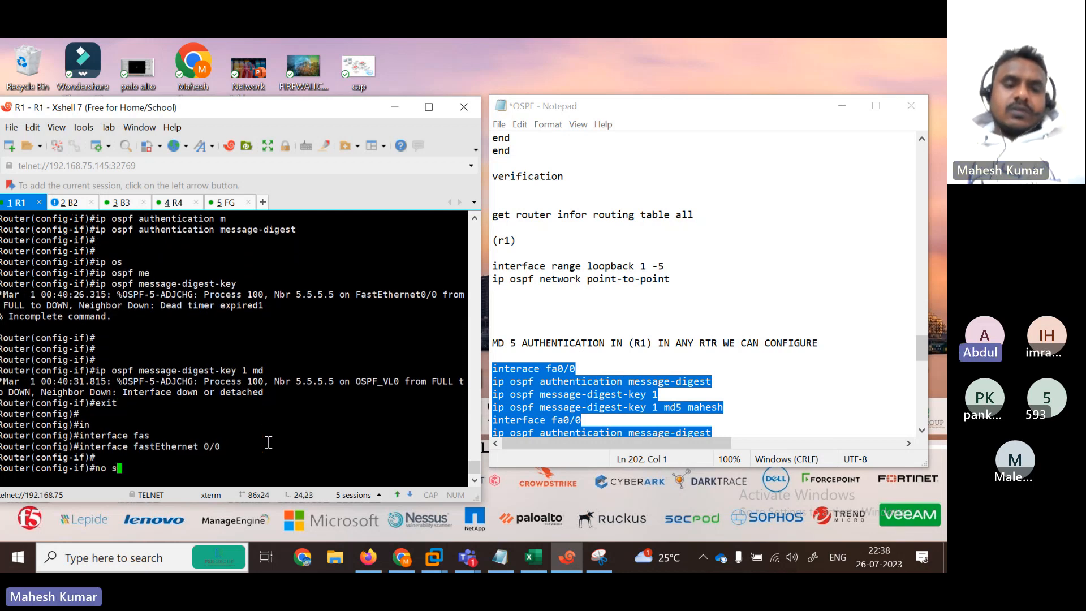
{"action": "type", "text": "h"}
{"action": "key", "text": "Tab"}
{"action": "key", "text": "Return"}
{"action": "key", "text": "Return"}
{"action": "key", "text": "Return"}
{"action": "key", "text": "Return"}
{"action": "key", "text": "Return"}
{"action": "key", "text": "Return"}
{"action": "key", "text": "Return"}
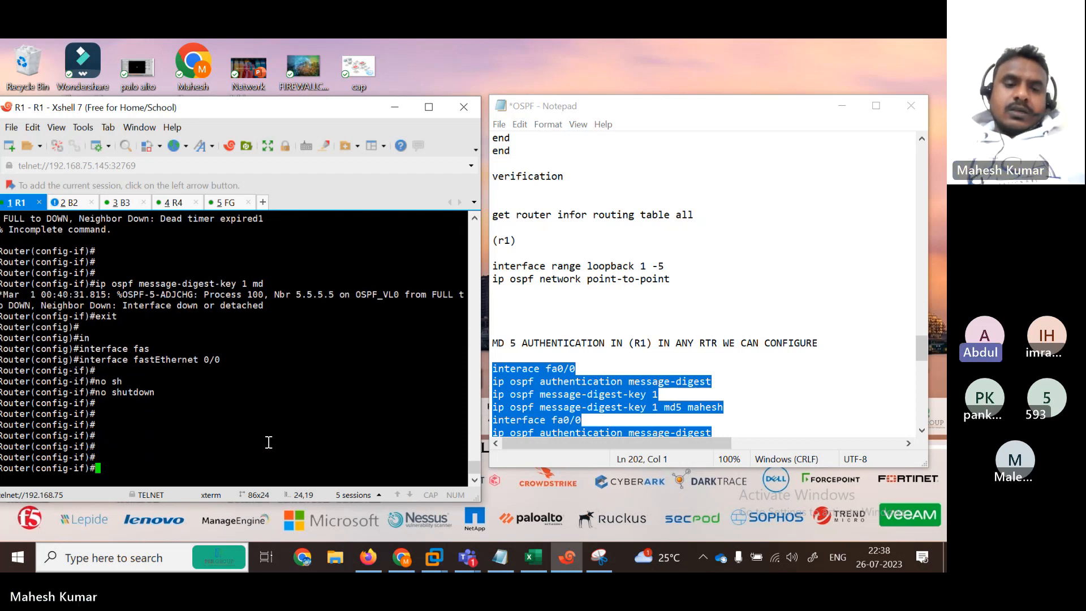
Step: Enable 'ip ospf authentication message-digest' on fa0/0
{"action": "type", "text": "ip os"}
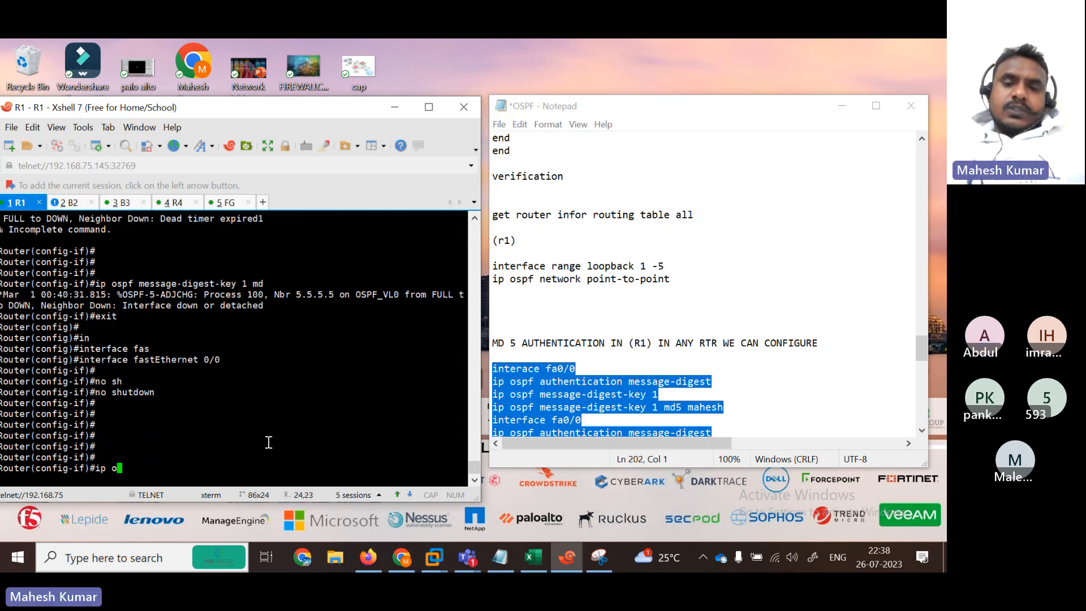
{"action": "key", "text": "Tab"}
{"action": "type", "text": "au"}
{"action": "key", "text": "Tab"}
{"action": "type", "text": "m"}
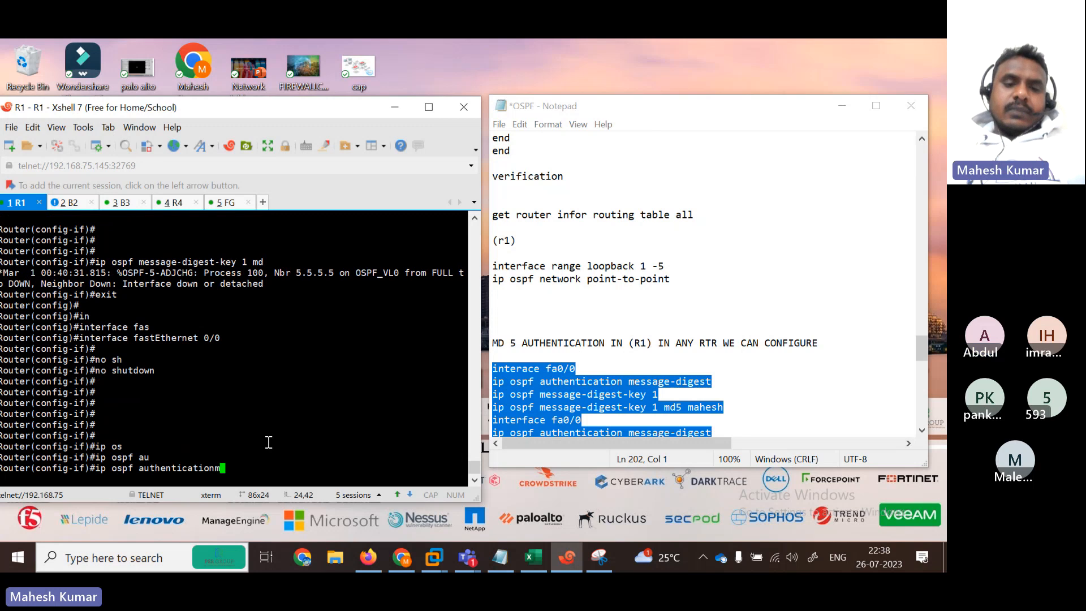
{"action": "type", "text": "e"}
{"action": "key", "text": "Tab"}
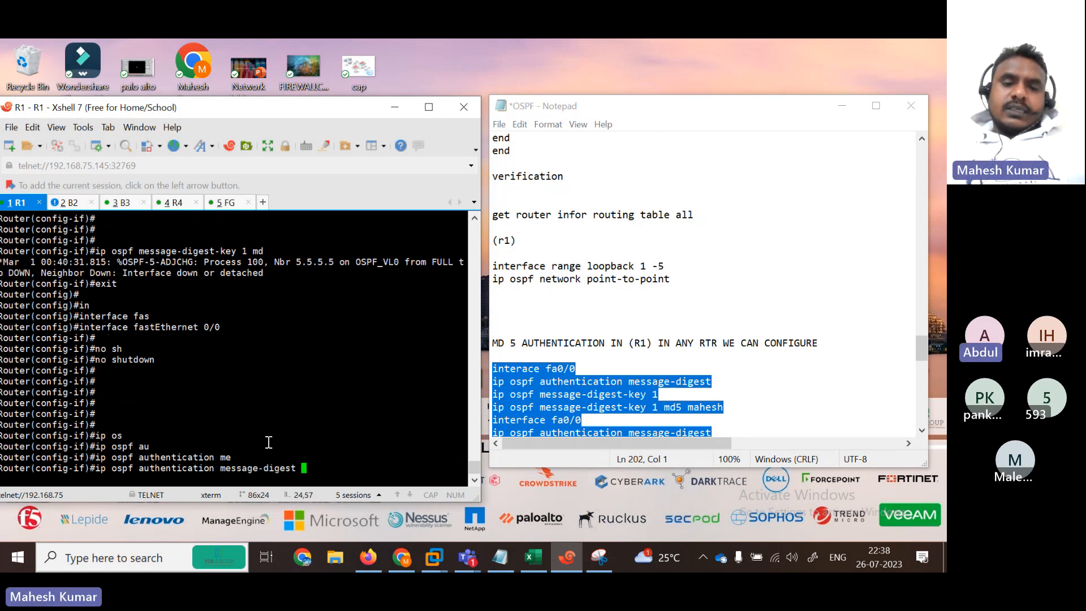
{"action": "type", "text": "?"}
{"action": "key", "text": "Return"}
{"action": "key", "text": "Return"}
{"action": "key", "text": "Return"}
{"action": "key", "text": "Return"}
{"action": "key", "text": "Return"}
{"action": "key", "text": "Return"}
{"action": "key", "text": "Return"}
{"action": "key", "text": "Return"}
{"action": "key", "text": "Return"}
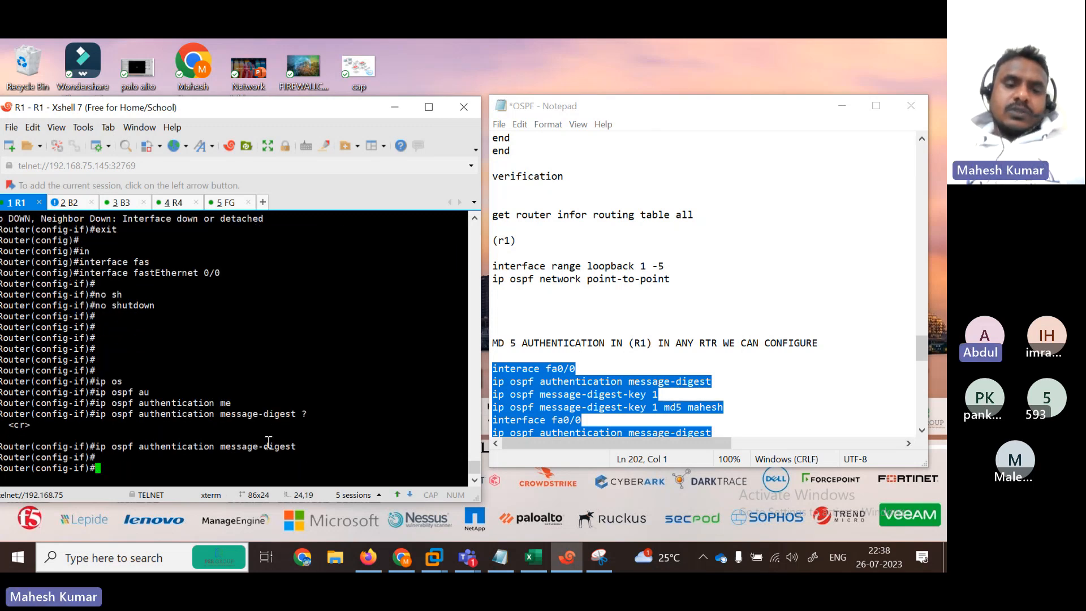
Step: Try 'ip ospf message-digest-key 1' alone, using ? help to see the options
{"action": "type", "text": "ip os"}
{"action": "key", "text": "Tab"}
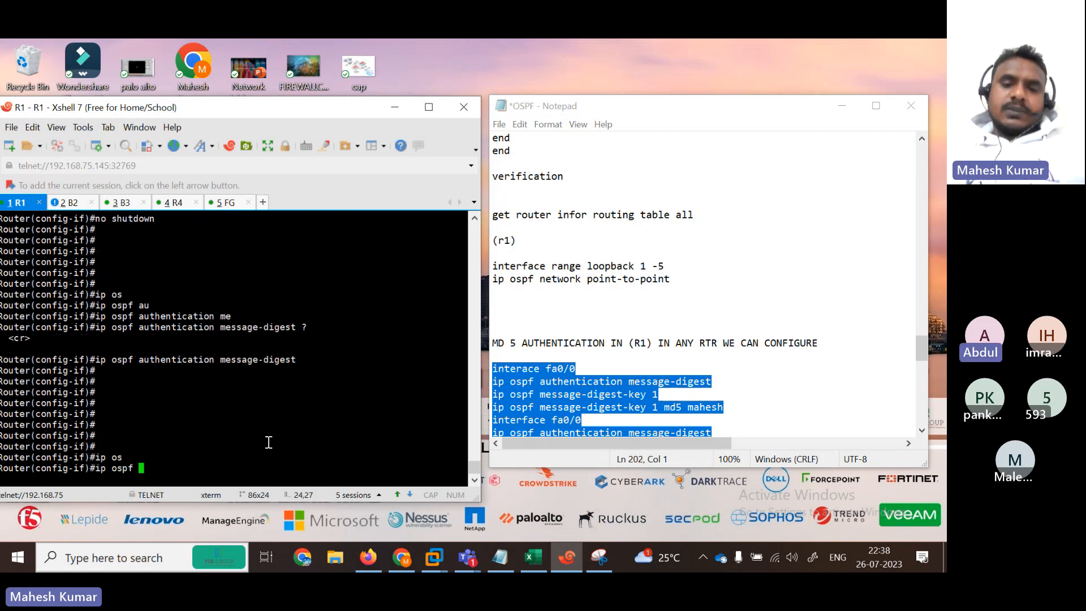
{"action": "type", "text": "me"}
{"action": "key", "text": "Tab"}
{"action": "type", "text": "d"}
{"action": "key", "text": "Tab"}
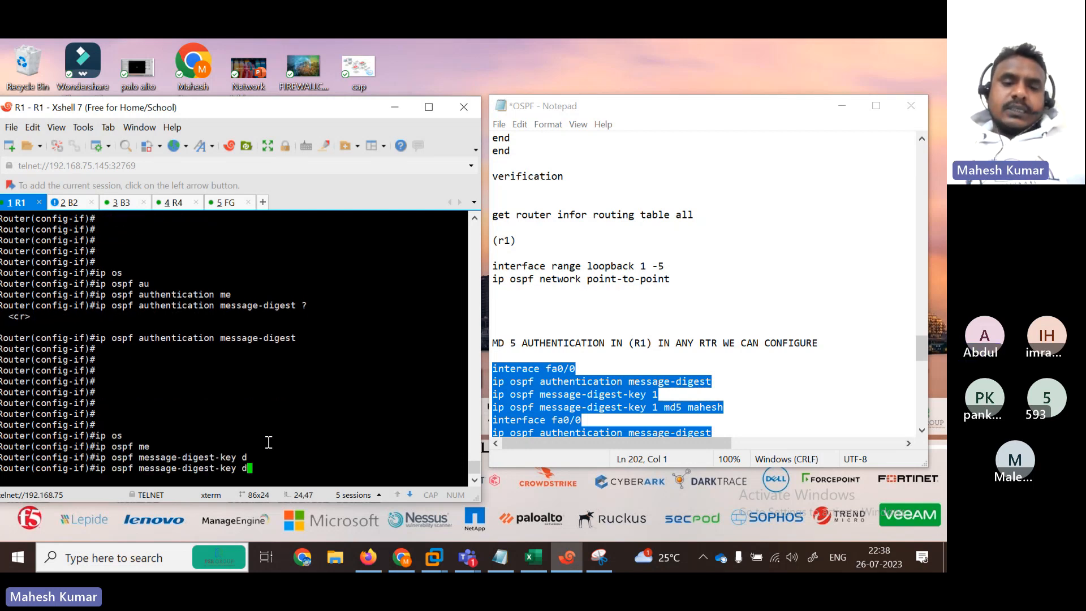
{"action": "key", "text": "BackSpace"}
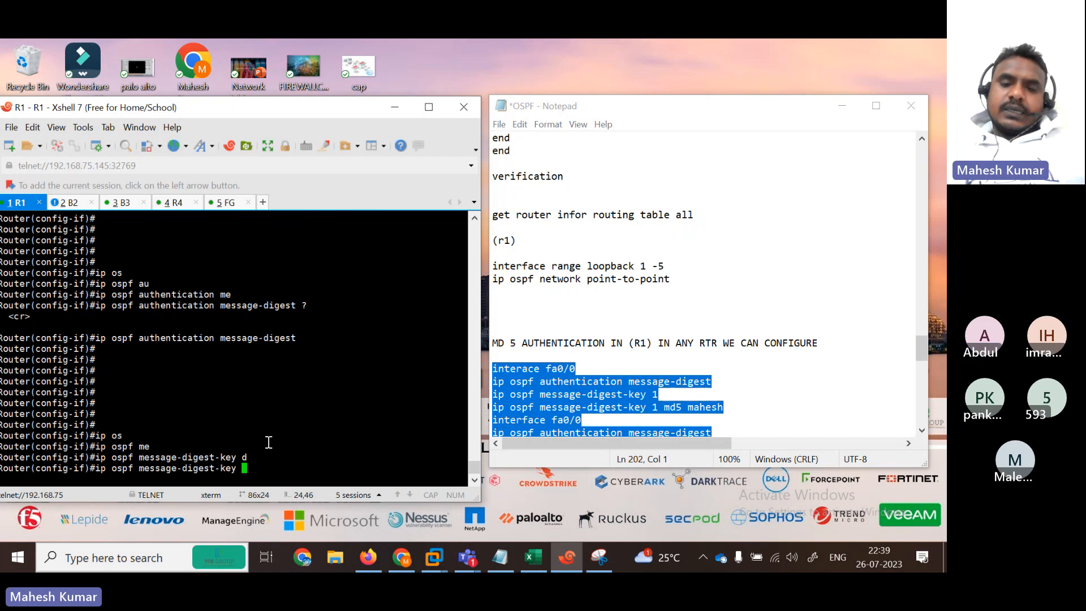
{"action": "type", "text": "?1"}
{"action": "key", "text": "Return"}
{"action": "key", "text": "Return"}
{"action": "key", "text": "Return"}
{"action": "key", "text": "Return"}
{"action": "key", "text": "Return"}
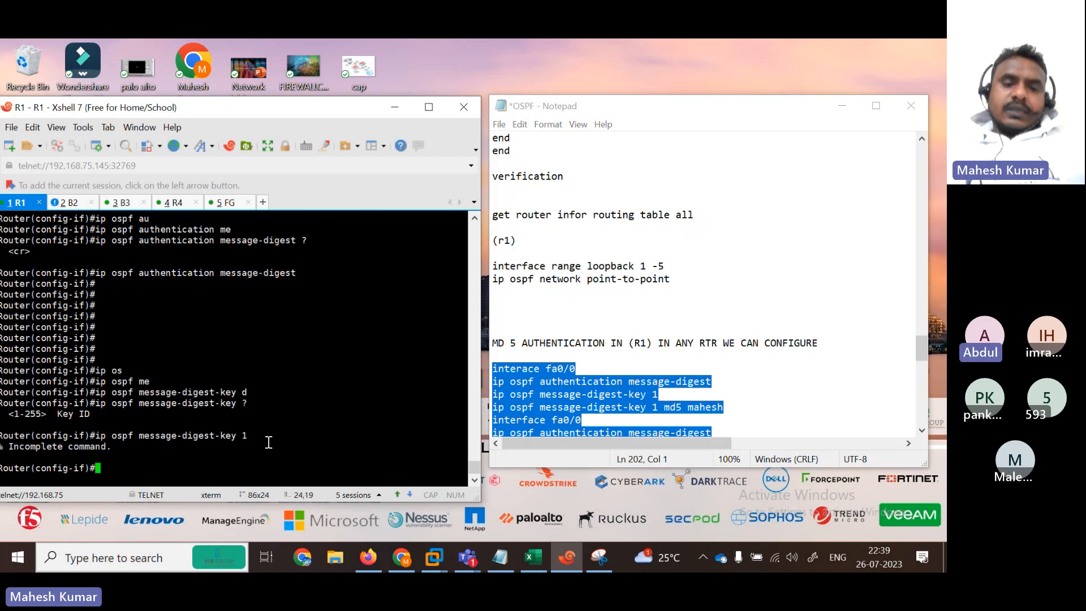
Step: Submit 'message-digest-key 1 md5' with the key string, which is rejected as already existing
{"action": "key", "text": "Up"}
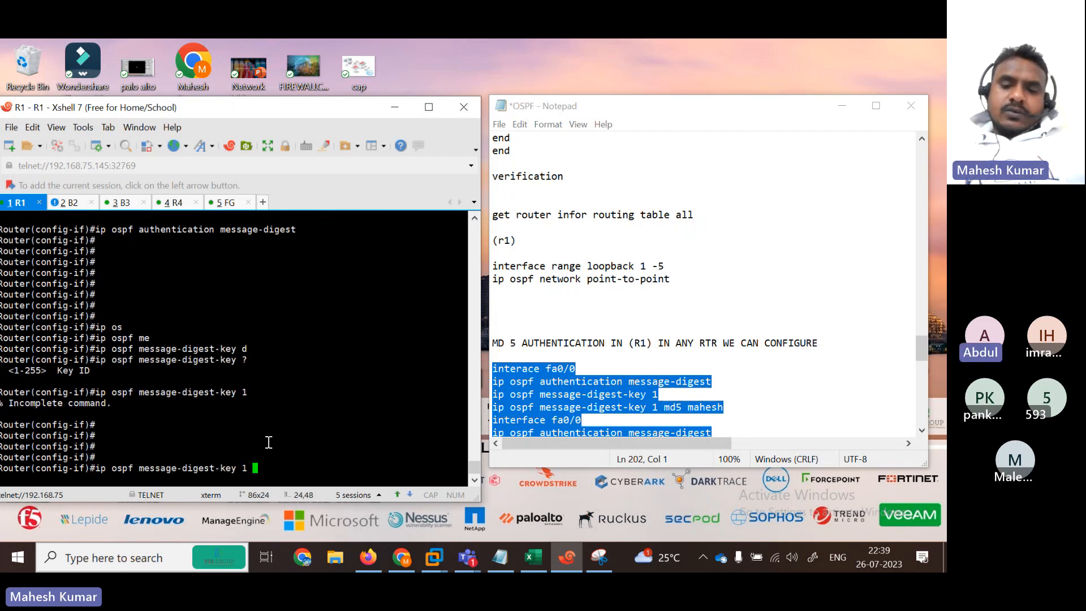
{"action": "type", "text": "?"}
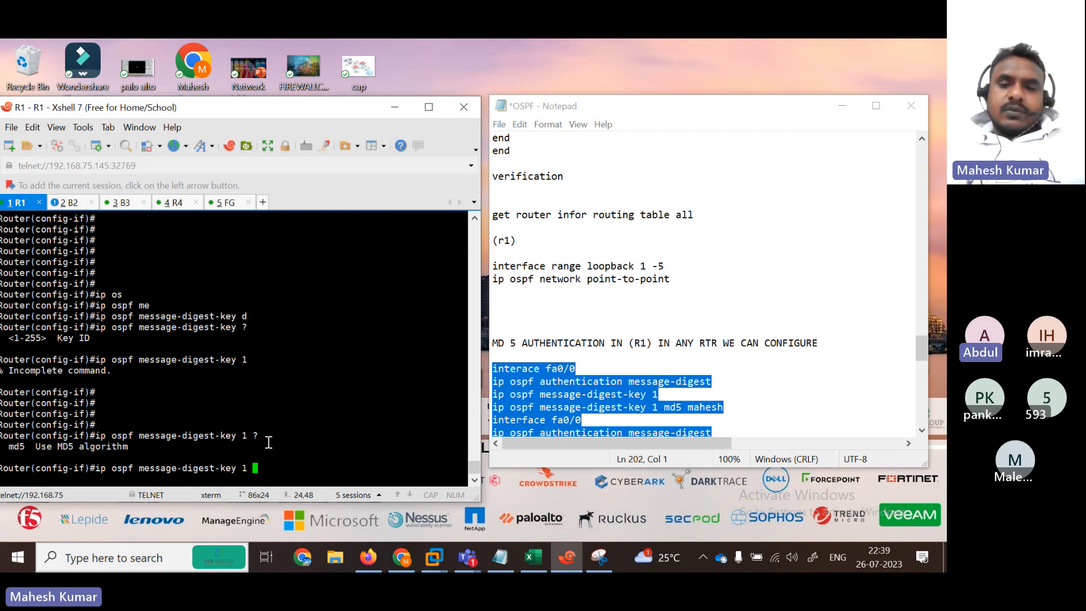
{"action": "type", "text": "md"}
{"action": "key", "text": "Tab"}
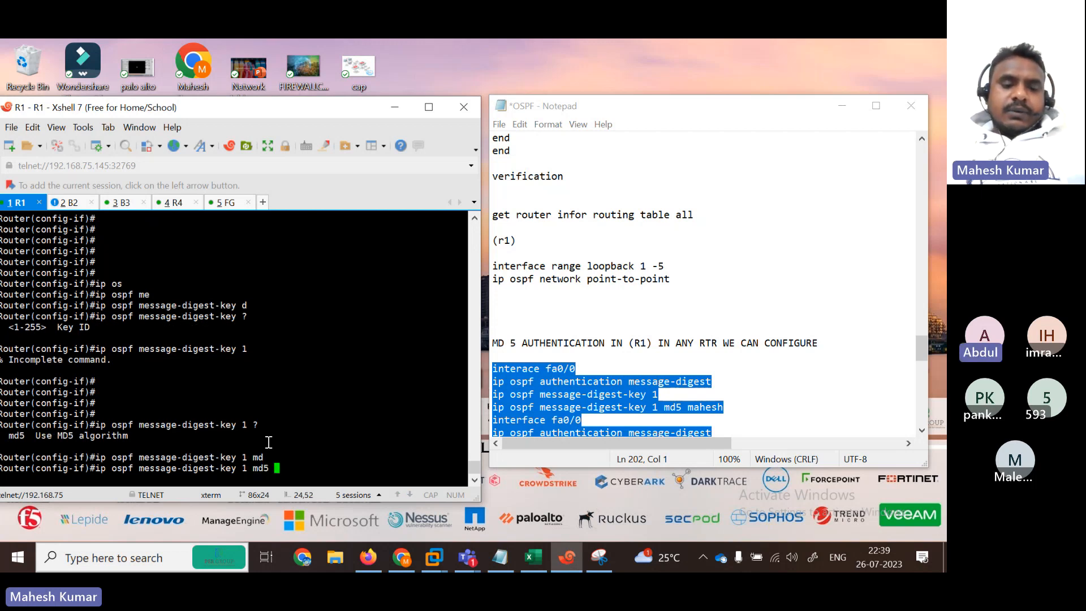
{"action": "type", "text": "mahe"}
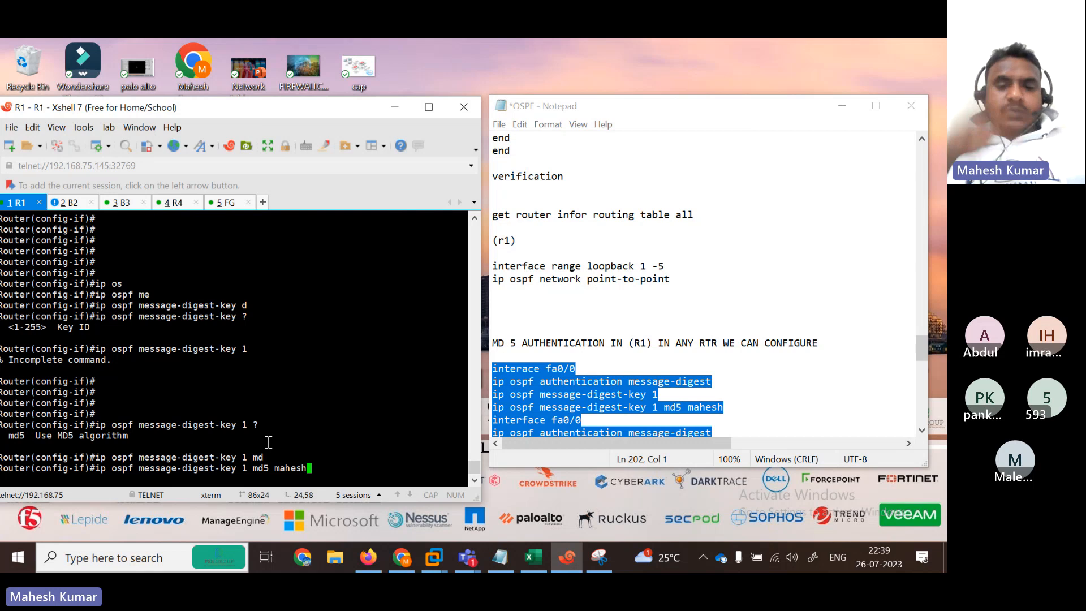
{"action": "type", "text": "sh"}
{"action": "key", "text": "Return"}
{"action": "key", "text": "Return"}
{"action": "key", "text": "Return"}
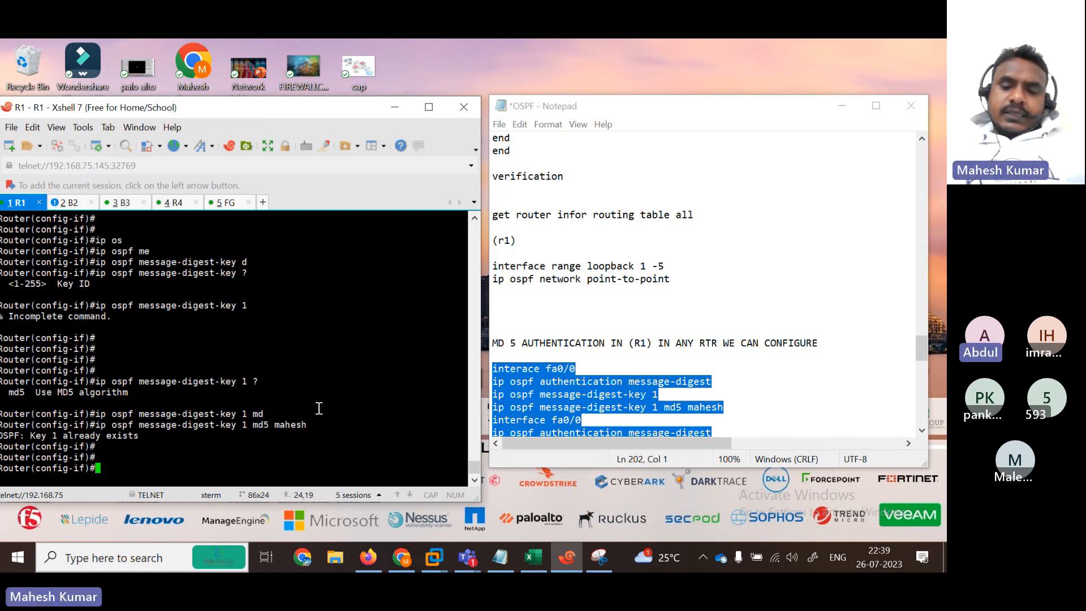
Step: Re-issue the md5 key command with key ID 2, which is accepted
{"action": "key", "text": "Up"}
{"action": "key", "text": "Up"}
{"action": "key", "text": "Down"}
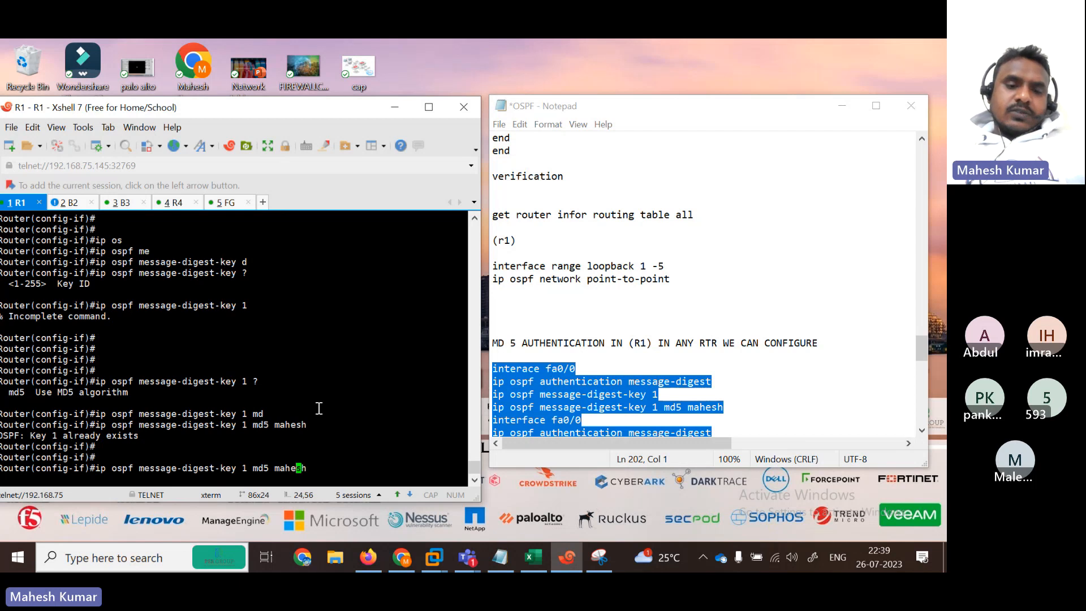
{"action": "key", "text": "Left"}
{"action": "key", "text": "Left"}
{"action": "key", "text": "Left"}
{"action": "key", "text": "Left"}
{"action": "key", "text": "Left"}
{"action": "key", "text": "Left"}
{"action": "key", "text": "Left"}
{"action": "key", "text": "Left"}
{"action": "key", "text": "BackSpace"}
{"action": "key", "text": "BackSpace"}
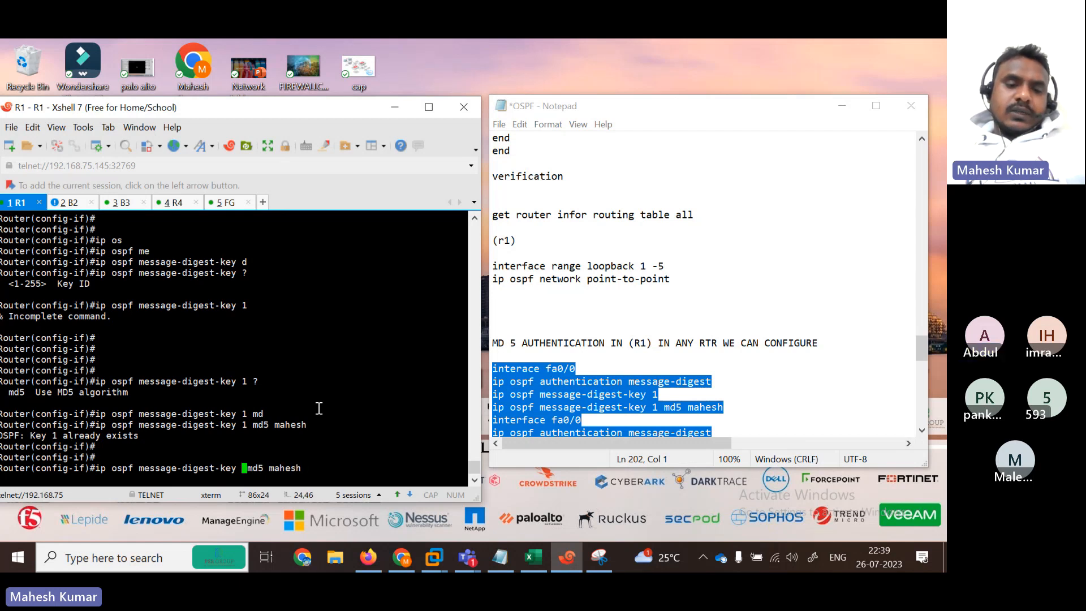
{"action": "type", "text": "2"}
{"action": "key", "text": "Return"}
{"action": "key", "text": "Return"}
{"action": "key", "text": "Return"}
{"action": "key", "text": "Return"}
{"action": "key", "text": "Return"}
{"action": "key", "text": "Return"}
{"action": "key", "text": "Return"}
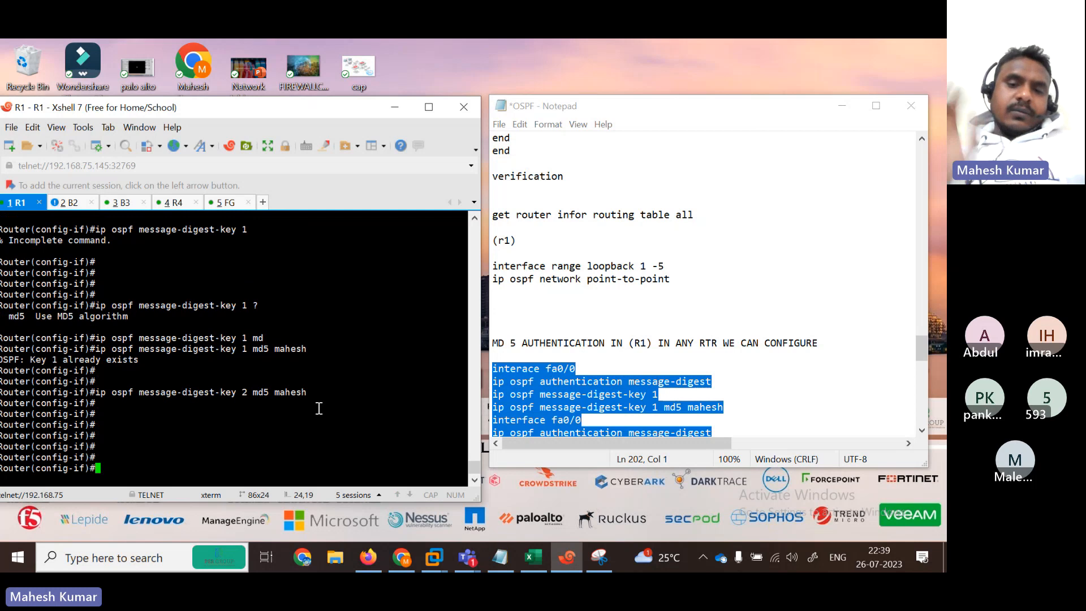
Step: Delete the incomplete 'message-digest-key 1' line and add a blank line after the md5 line
{"action": "left_click", "coordinate": [675, 395]}
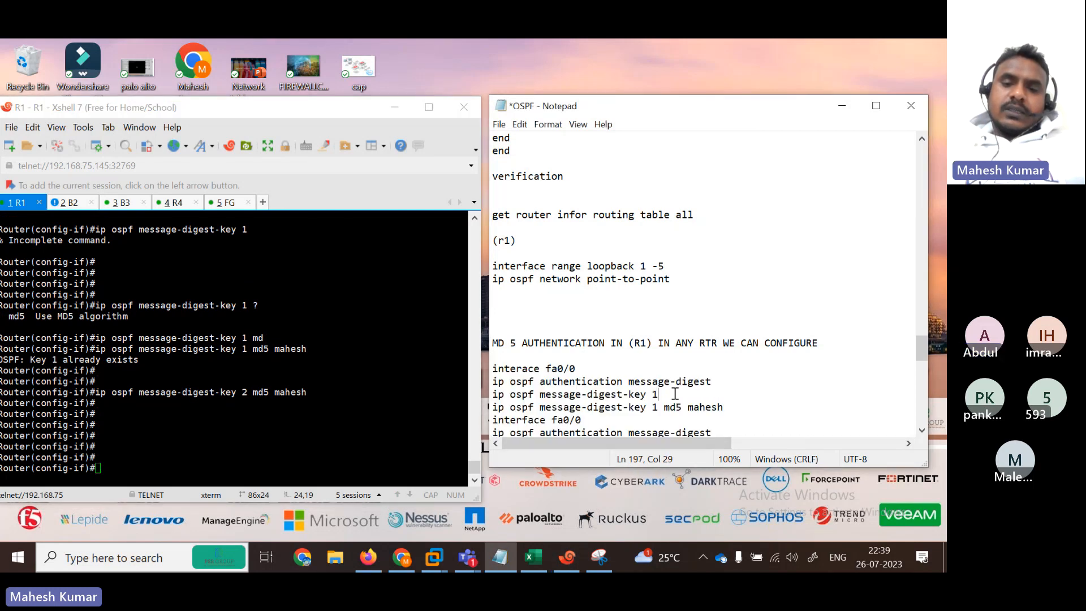
{"action": "left_click_drag", "start_coordinate": [674, 394], "coordinate": [500, 395]}
{"action": "key", "text": "BackSpace"}
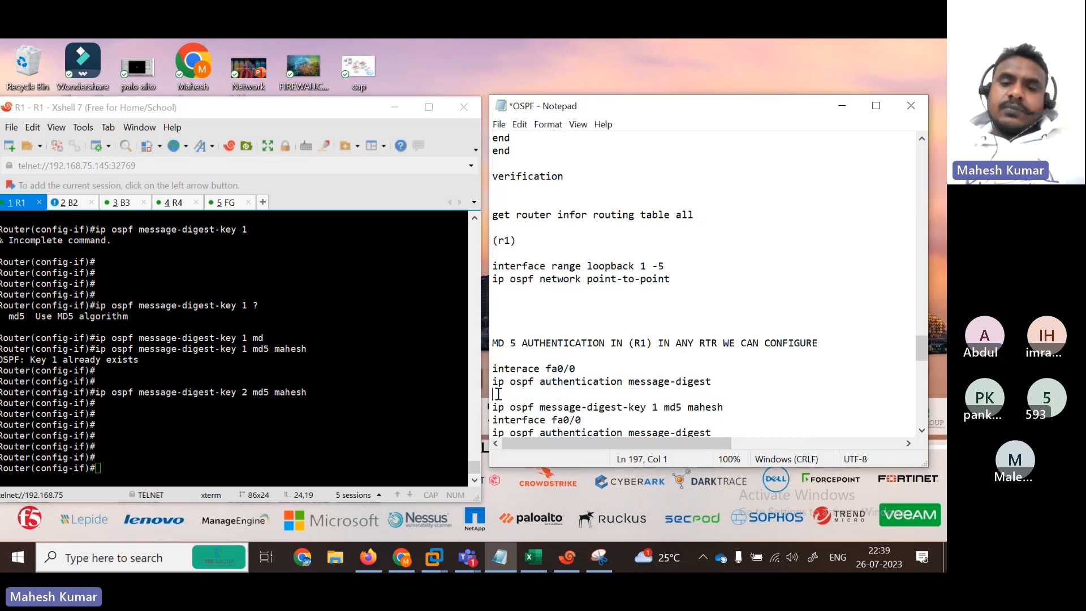
{"action": "key", "text": "BackSpace"}
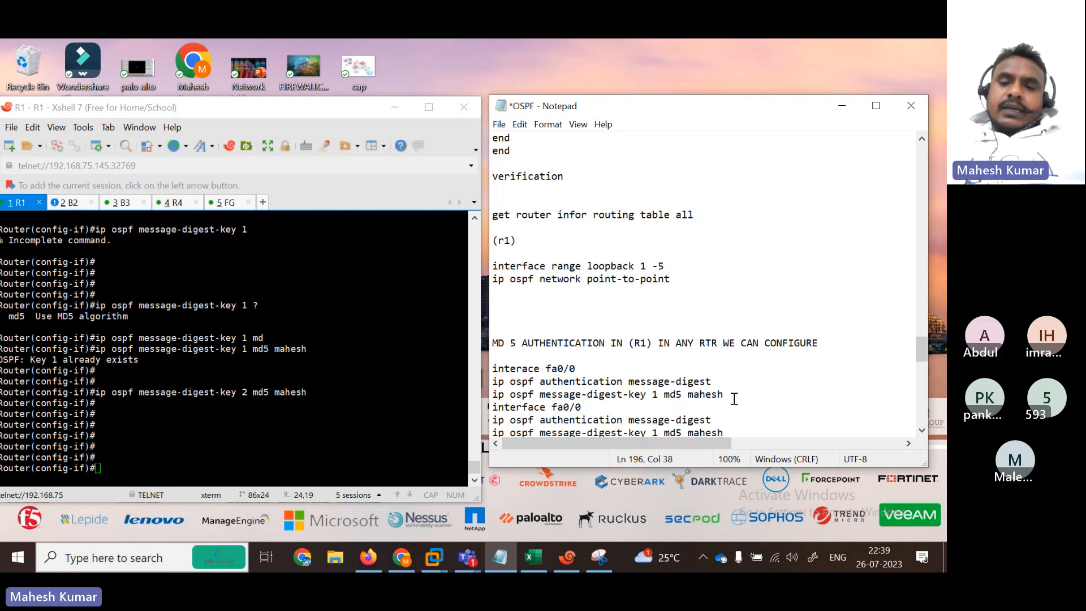
{"action": "left_click", "coordinate": [734, 398]}
{"action": "key", "text": "Return"}
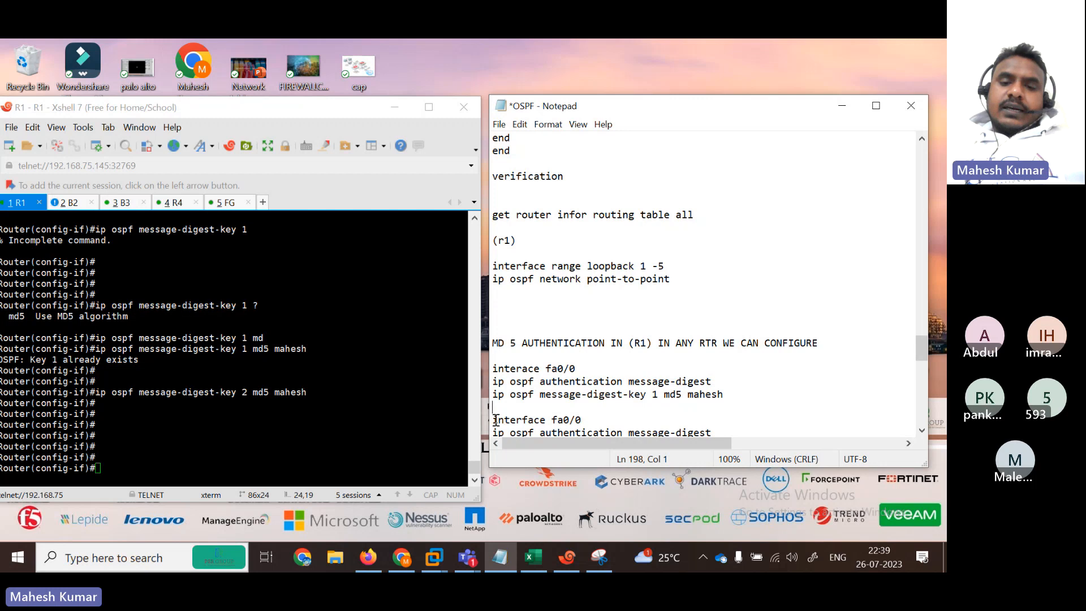
Step: Select the FortiGate ospf-interface lines, then each of the two fa0/0 authentication blocks
{"action": "left_click_drag", "start_coordinate": [495, 420], "coordinate": [662, 169]}
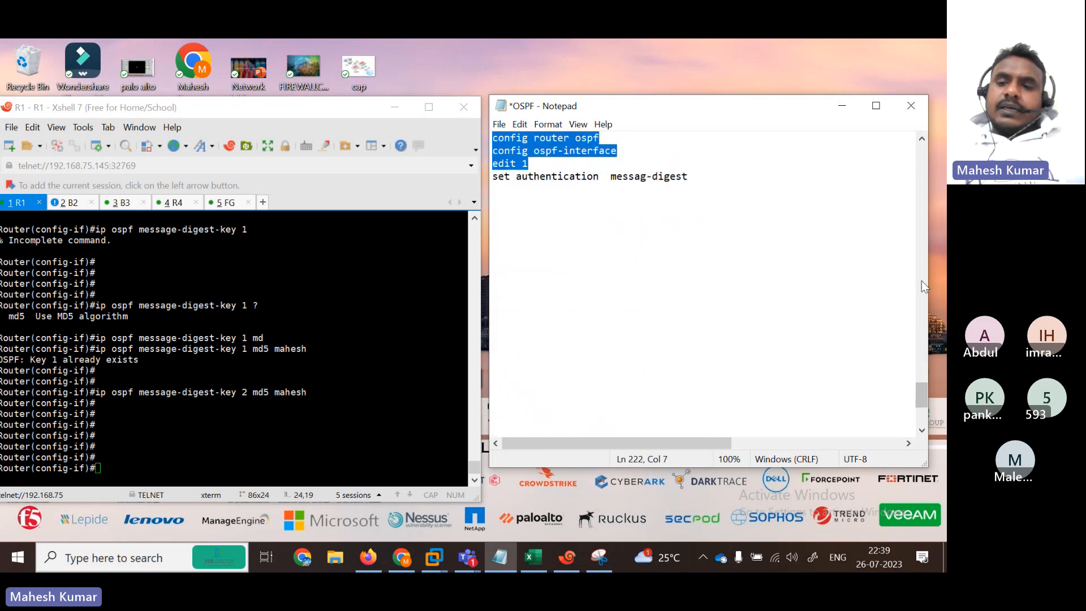
{"action": "left_click_drag", "start_coordinate": [920, 400], "coordinate": [915, 366]}
{"action": "left_click", "coordinate": [718, 345]}
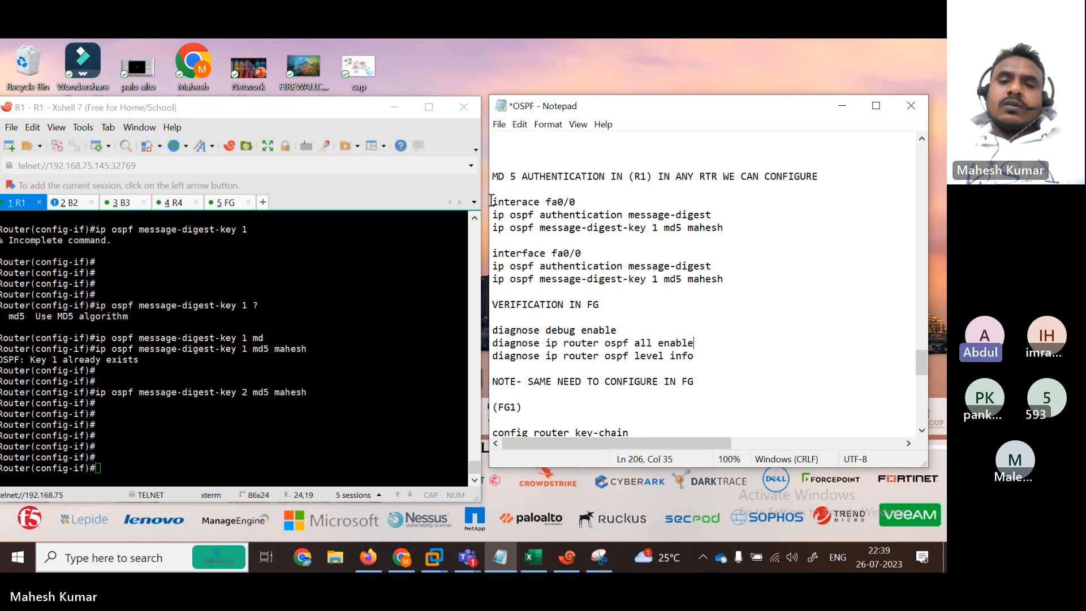
{"action": "left_click_drag", "start_coordinate": [493, 203], "coordinate": [746, 236]}
{"action": "left_click_drag", "start_coordinate": [493, 255], "coordinate": [730, 283]}
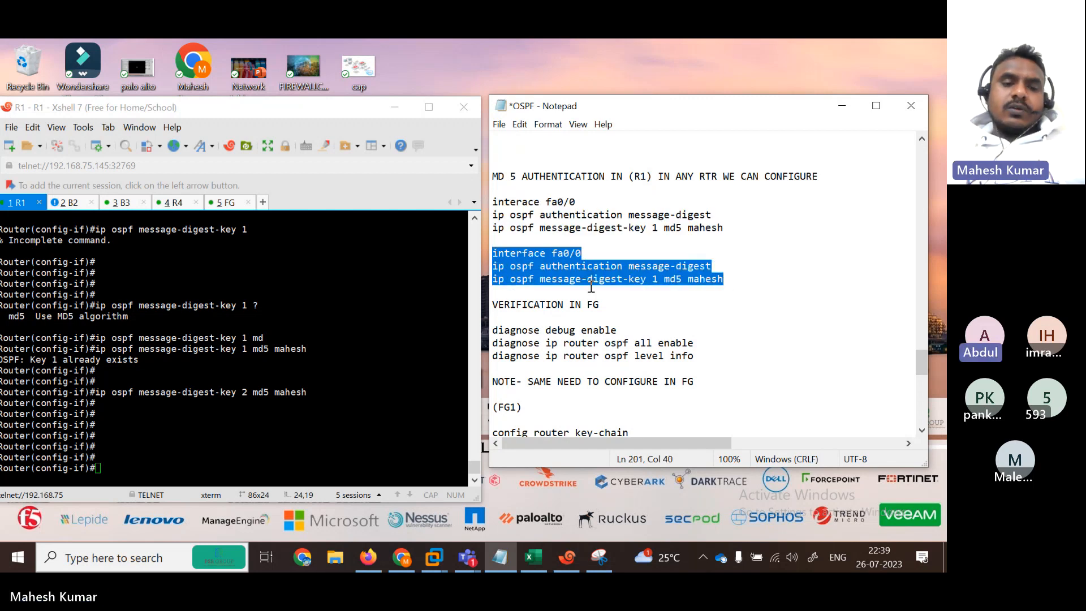
Step: Paste the three fa0/0 MD5 lines into R1, rerun the md5 command as key 2, then select the debug commands
{"action": "right_click", "coordinate": [187, 440]}
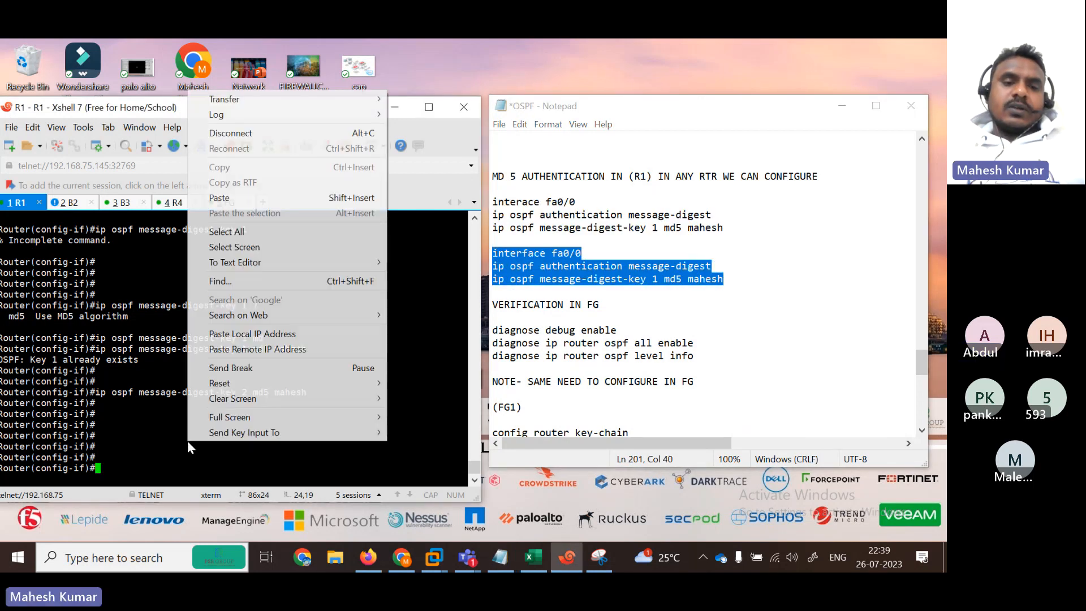
{"action": "left_click", "coordinate": [224, 197]}
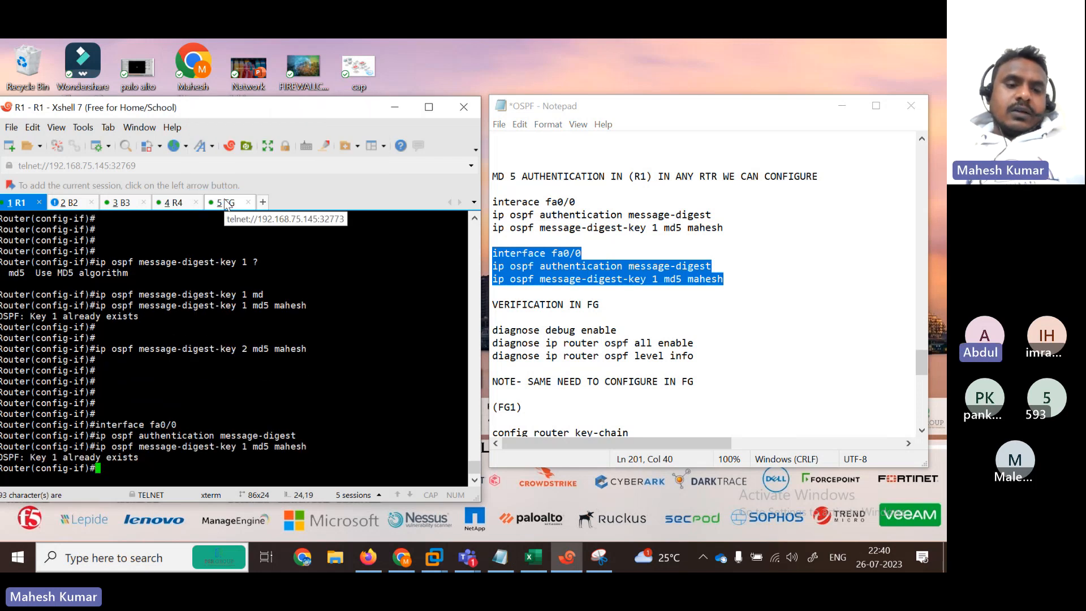
{"action": "key", "text": "Up"}
{"action": "key", "text": "Left"}
{"action": "key", "text": "Left"}
{"action": "key", "text": "Left"}
{"action": "key", "text": "Left"}
{"action": "key", "text": "Left"}
{"action": "key", "text": "Left"}
{"action": "key", "text": "Left"}
{"action": "key", "text": "Left"}
{"action": "key", "text": "Left"}
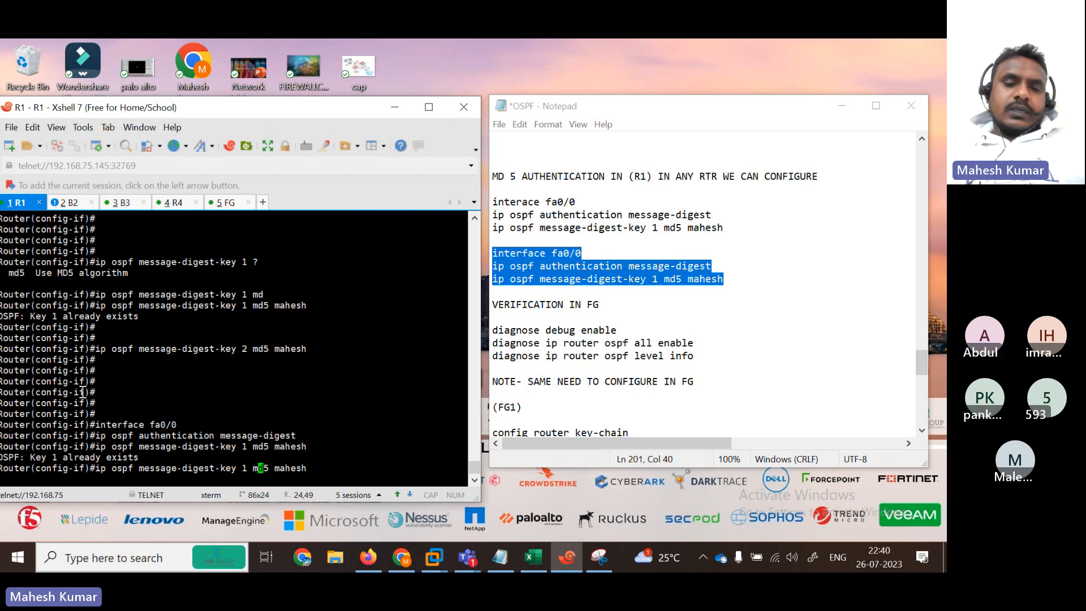
{"action": "key", "text": "Left"}
{"action": "key", "text": "Left"}
{"action": "key", "text": "BackSpace"}
{"action": "type", "text": "2"}
{"action": "key", "text": "Return"}
{"action": "key", "text": "Return"}
{"action": "key", "text": "Return"}
{"action": "key", "text": "Return"}
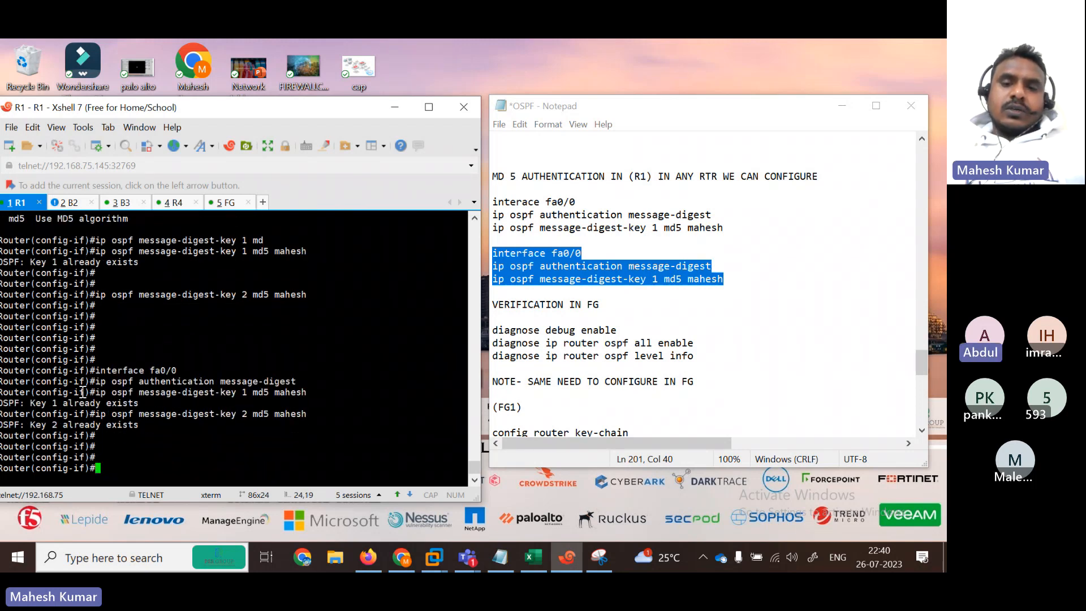
{"action": "key", "text": "Return"}
{"action": "key", "text": "Return"}
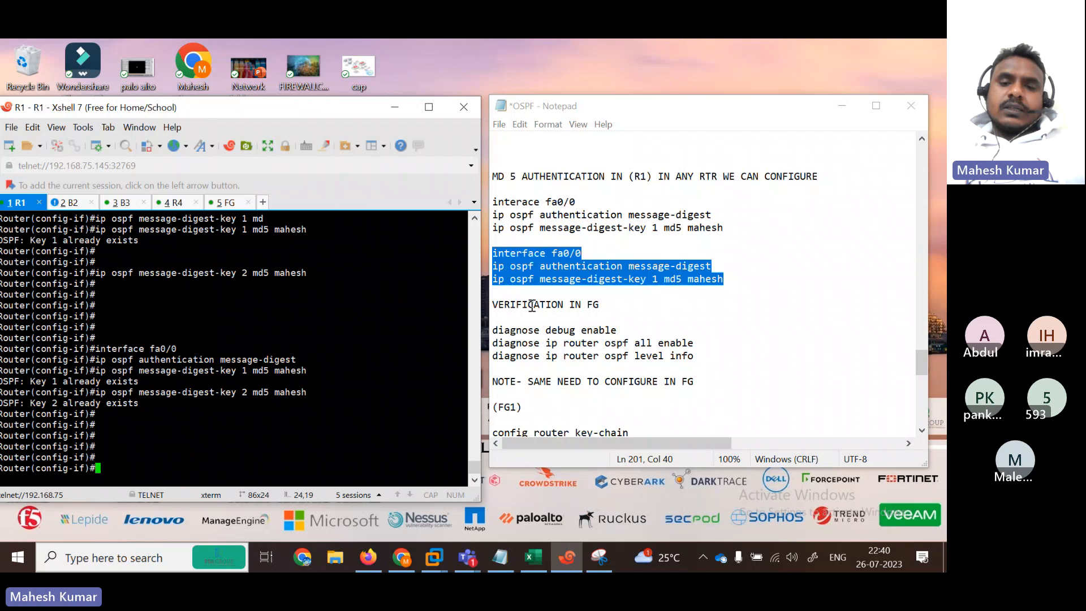
{"action": "left_click_drag", "start_coordinate": [495, 332], "coordinate": [709, 362]}
{"action": "key", "text": "super+c"}
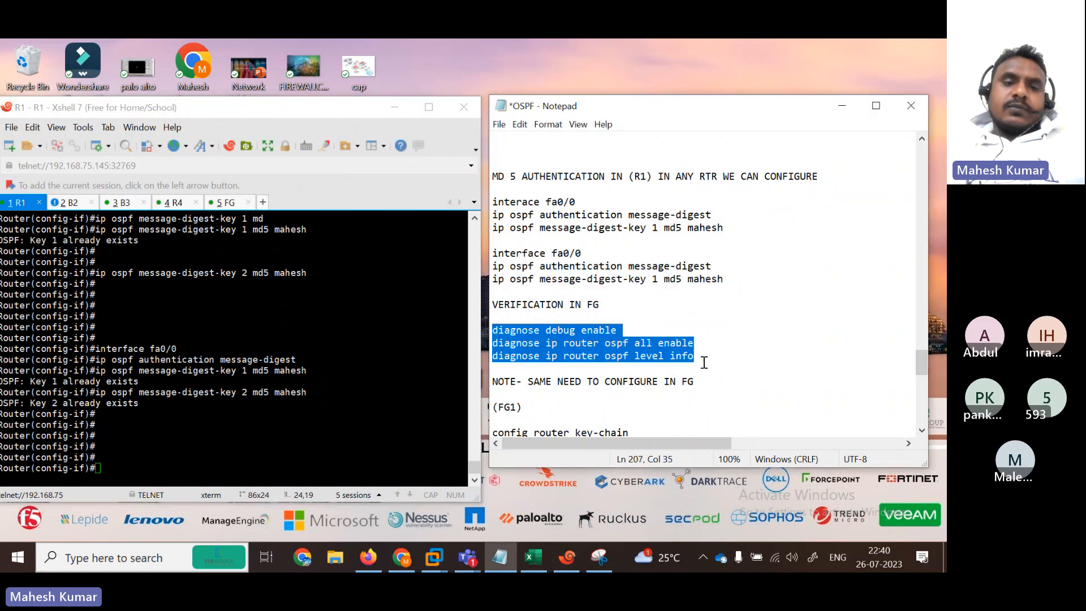
Step: Paste and run the diagnose debug commands on the FortiGate, then maximize its session
{"action": "left_click", "coordinate": [225, 202]}
{"action": "right_click", "coordinate": [323, 437]}
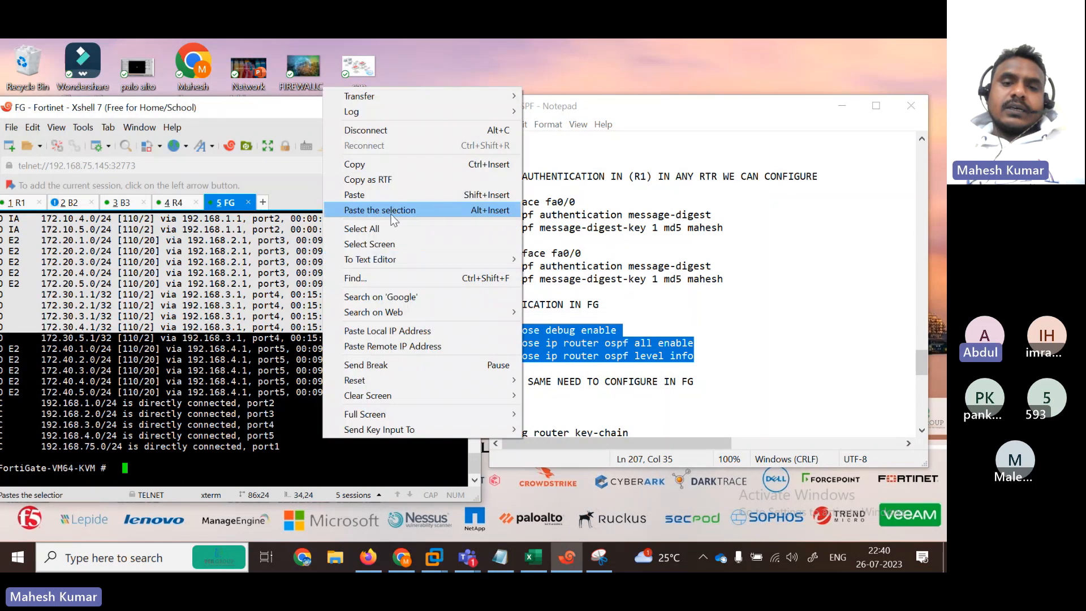
{"action": "left_click", "coordinate": [371, 195]}
{"action": "key", "text": "Return"}
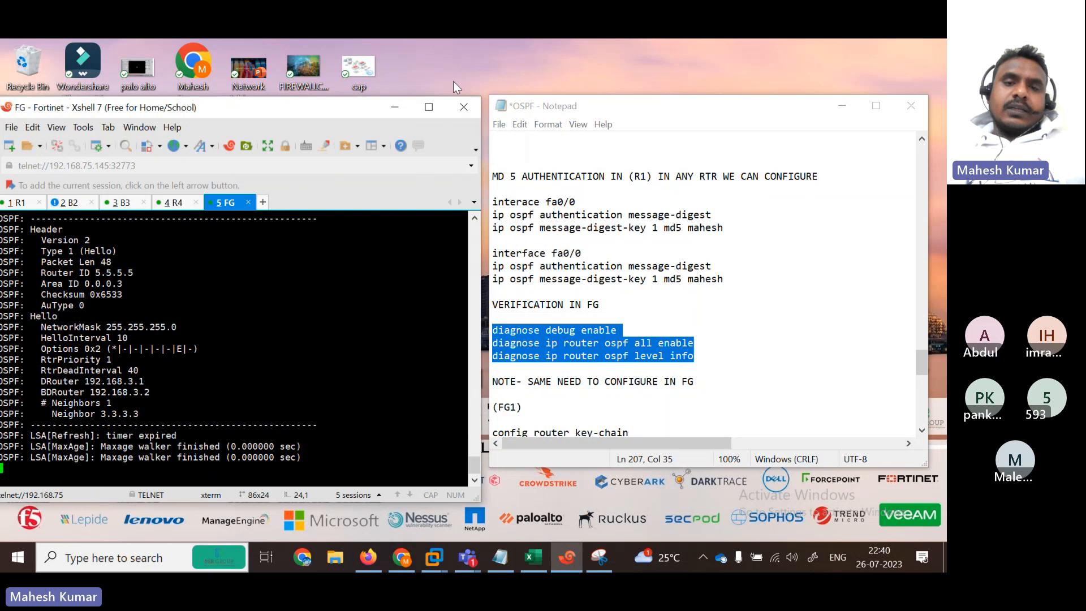
{"action": "left_click", "coordinate": [436, 108]}
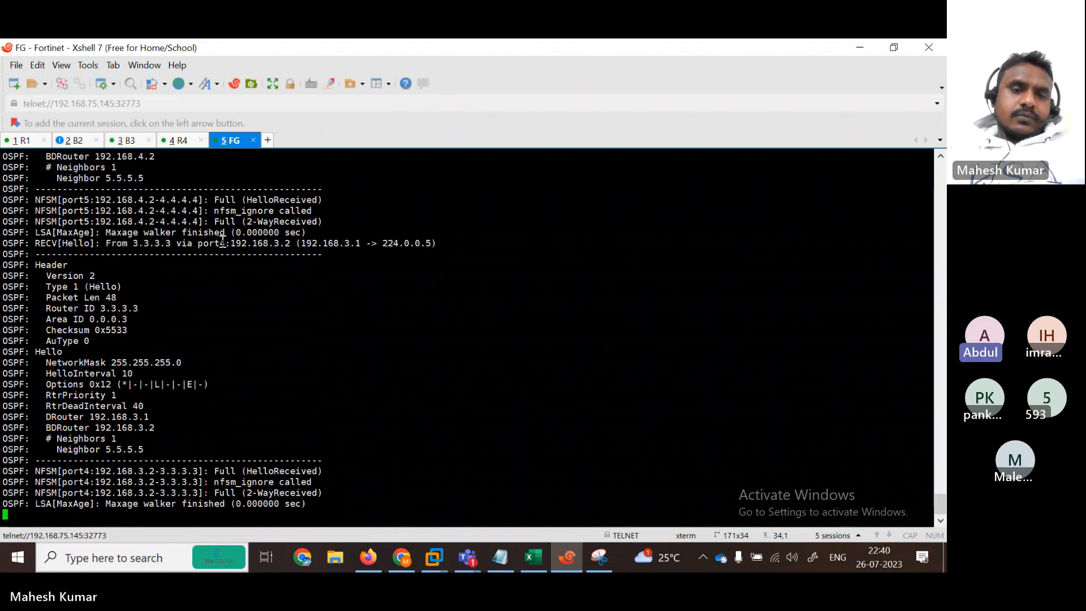
Step: Copy the 'diagnose debug enable' line in the OSPF notes onto a new line below level info
{"action": "left_click_drag", "start_coordinate": [225, 244], "coordinate": [300, 243]}
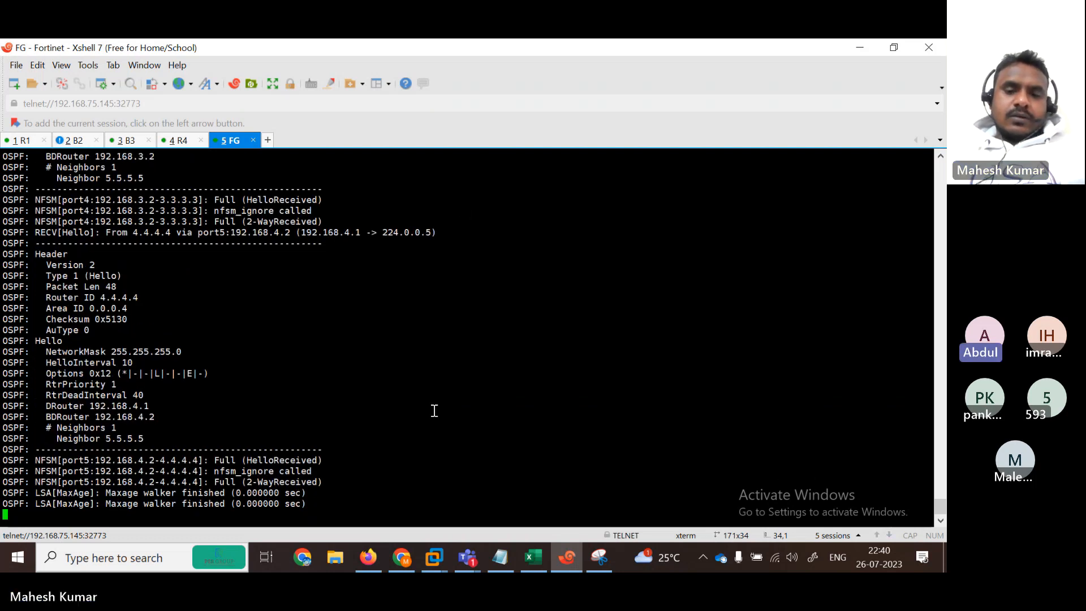
{"action": "left_click", "coordinate": [510, 557]}
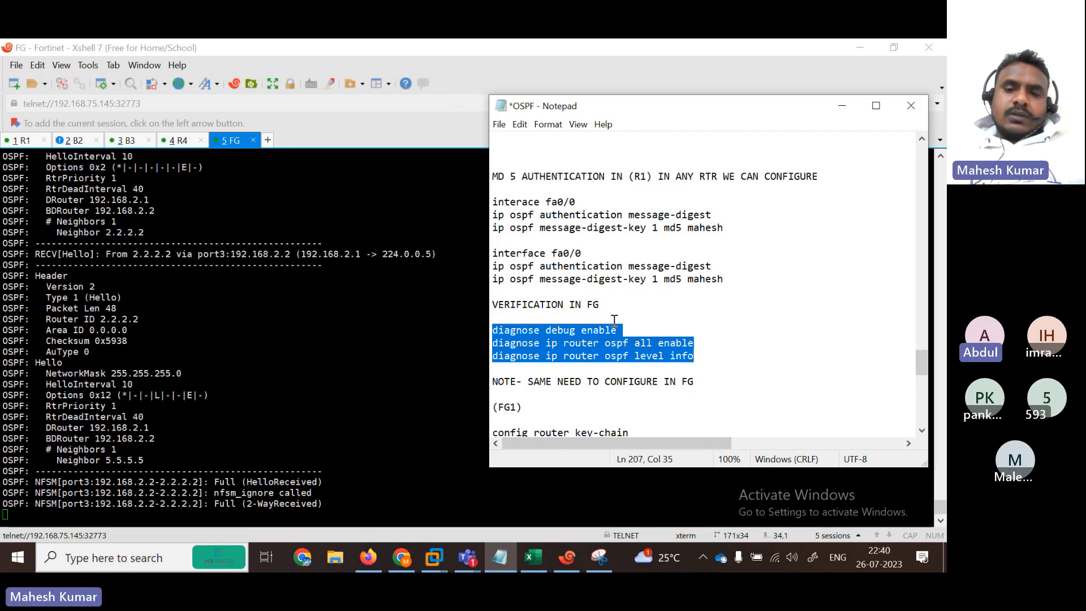
{"action": "left_click", "coordinate": [632, 334]}
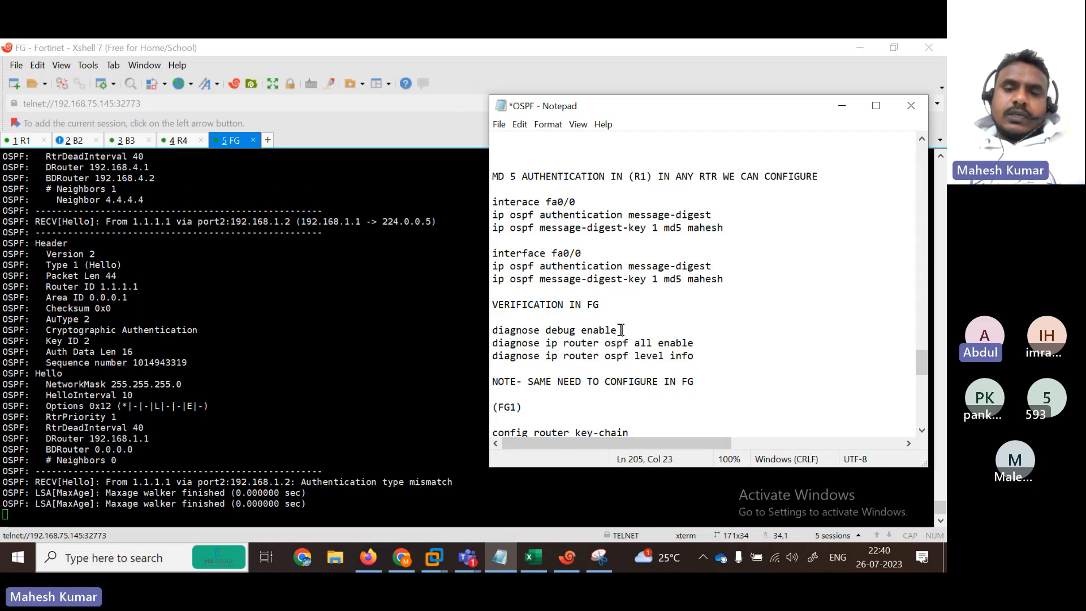
{"action": "left_click_drag", "start_coordinate": [621, 330], "coordinate": [452, 329]}
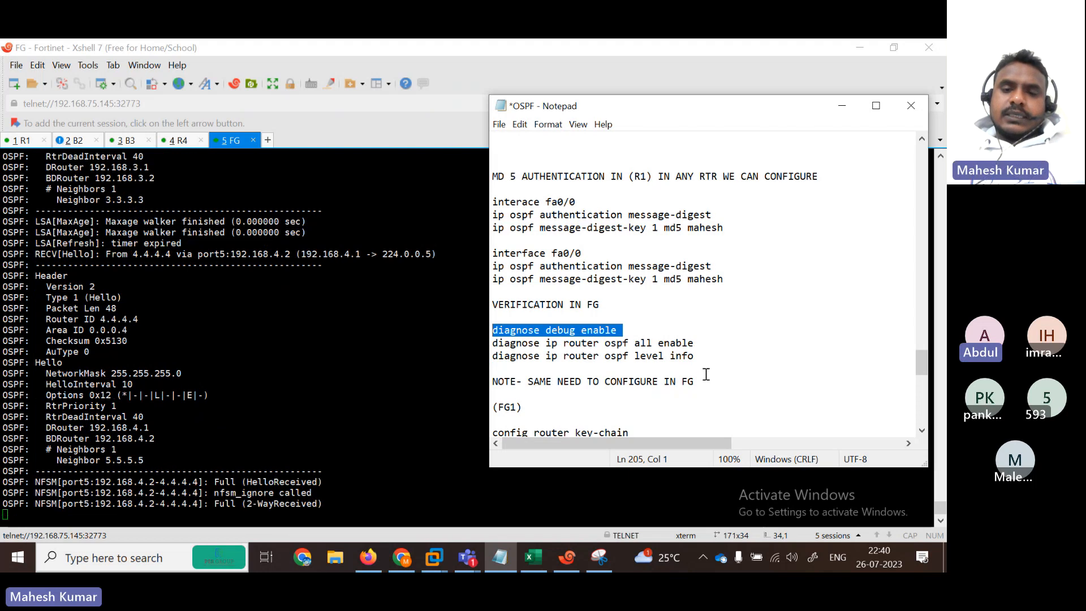
{"action": "left_click", "coordinate": [698, 356]}
{"action": "key", "text": "Return"}
{"action": "type", "text": "diagnose debug enable"}
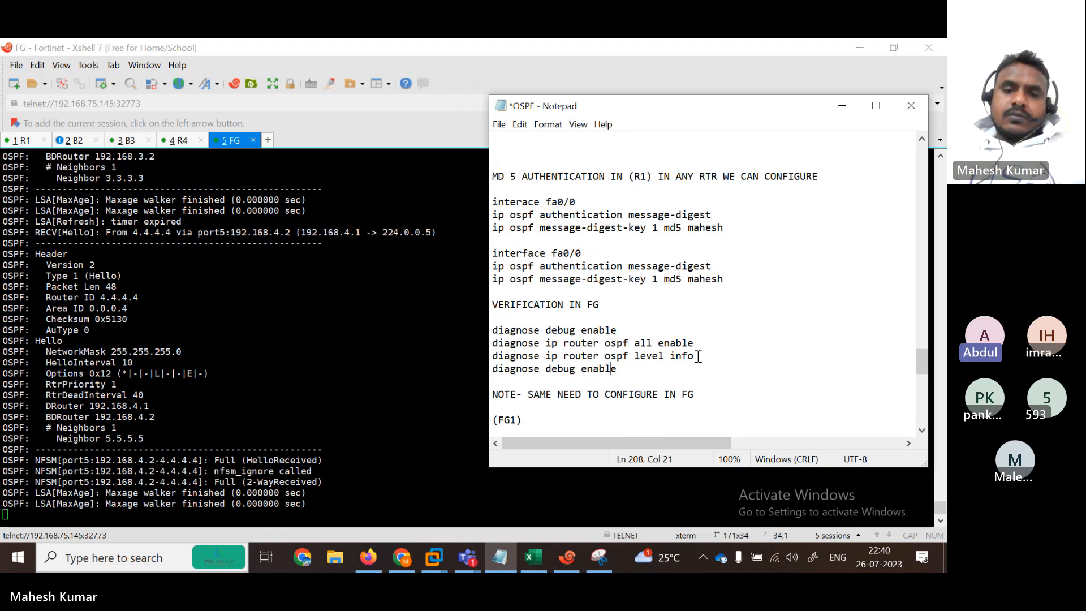
Step: Edit the copied line to 'diagnose debug reset', cut it, and get a fresh FortiGate prompt
{"action": "key", "text": "Left"}
{"action": "key", "text": "BackSpace"}
{"action": "key", "text": "BackSpace"}
{"action": "key", "text": "BackSpace"}
{"action": "key", "text": "BackSpace"}
{"action": "key", "text": "BackSpace"}
{"action": "key", "text": "BackSpace"}
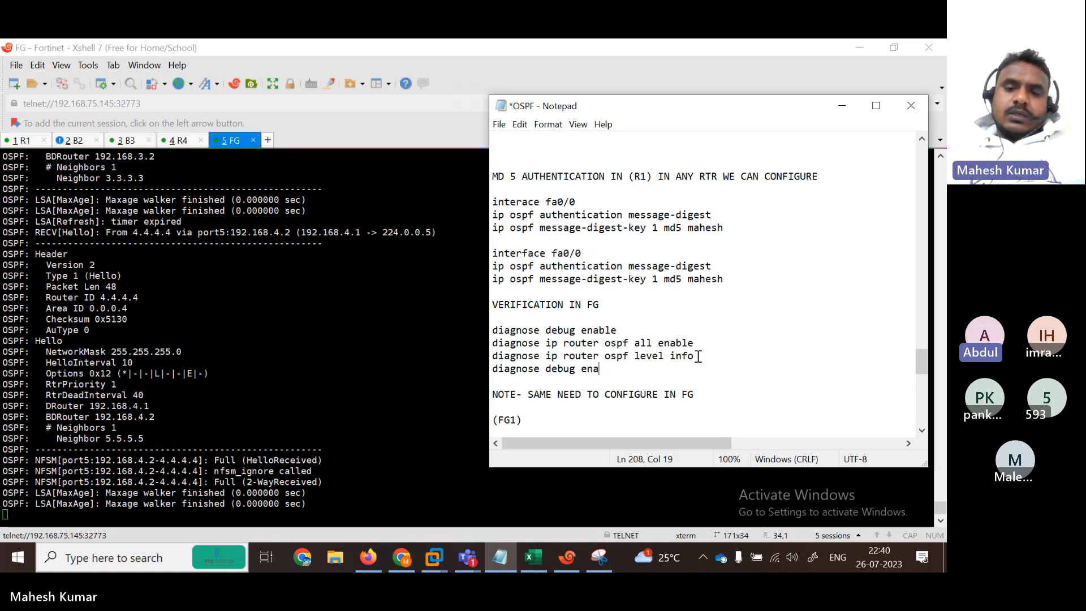
{"action": "type", "text": "reset"}
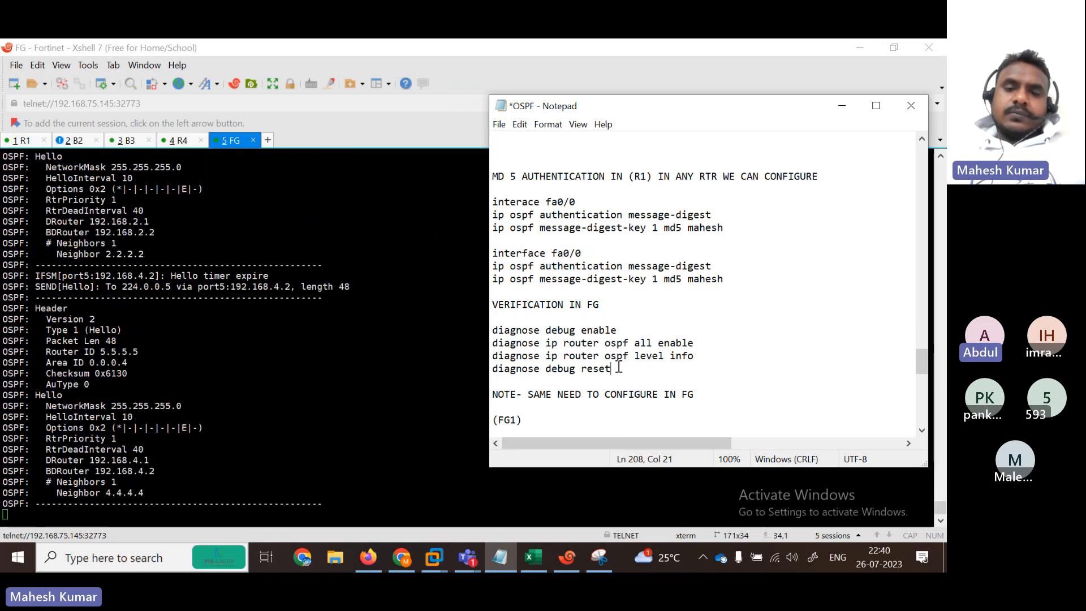
{"action": "left_click_drag", "start_coordinate": [611, 368], "coordinate": [491, 369]}
{"action": "key", "text": "super+c"}
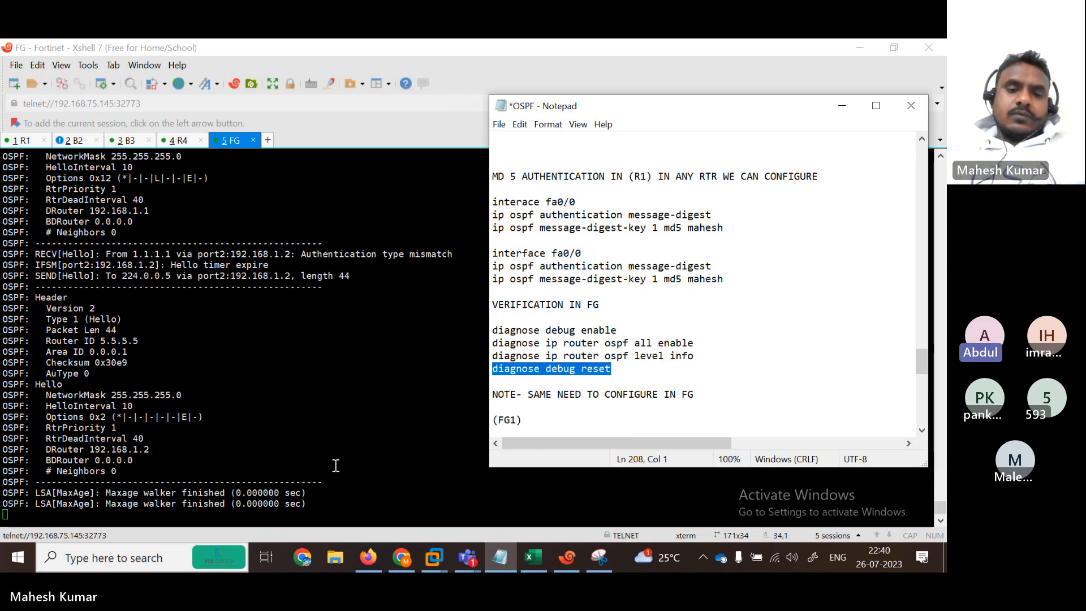
{"action": "key", "text": "Return"}
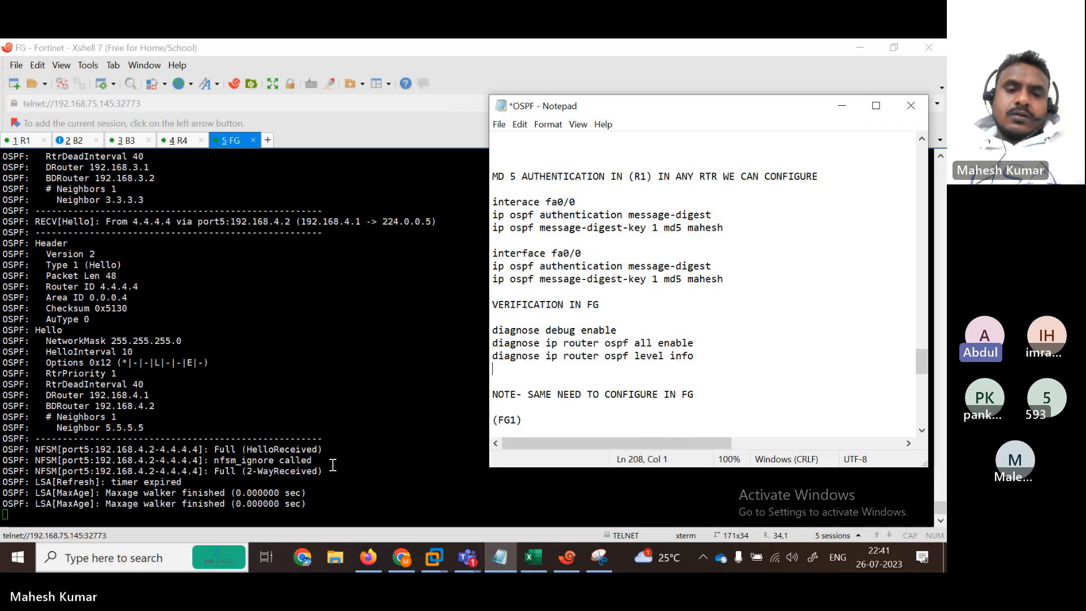
{"action": "left_click", "coordinate": [339, 470]}
{"action": "key", "text": "Return"}
{"action": "key", "text": "Return"}
{"action": "key", "text": "Return"}
{"action": "key", "text": "Return"}
{"action": "key", "text": "Return"}
{"action": "key", "text": "Return"}
{"action": "key", "text": "Return"}
{"action": "key", "text": "Return"}
{"action": "key", "text": "Return"}
{"action": "key", "text": "Return"}
{"action": "key", "text": "Return"}
{"action": "key", "text": "Return"}
{"action": "key", "text": "Return"}
{"action": "key", "text": "Return"}
{"action": "key", "text": "Return"}
{"action": "key", "text": "Return"}
{"action": "key", "text": "Return"}
{"action": "key", "text": "Return"}
{"action": "key", "text": "Return"}
{"action": "key", "text": "Return"}
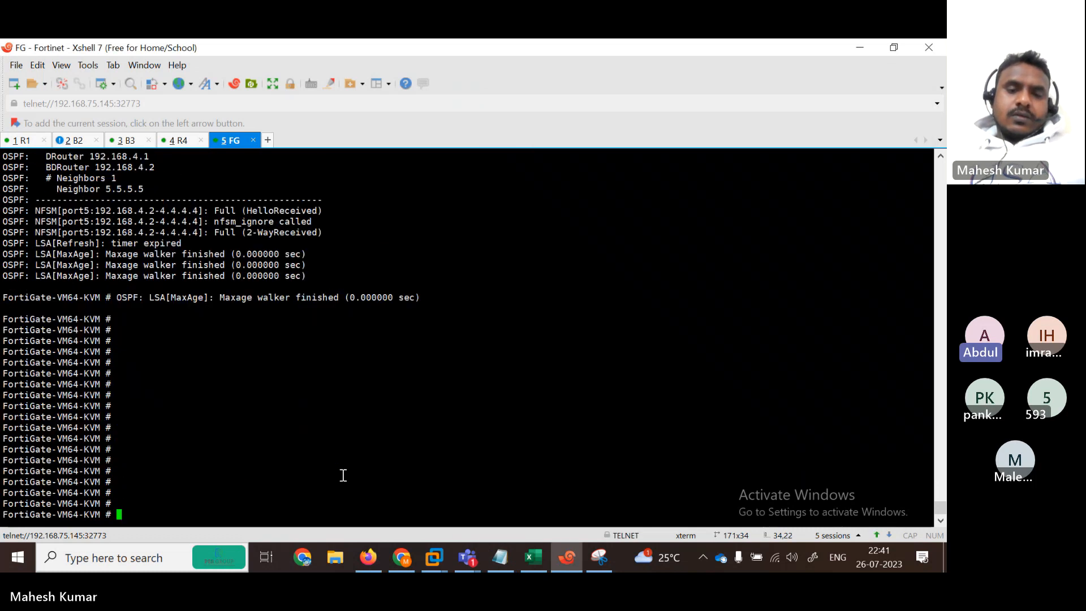
Step: Paste and run 'diagnose debug reset' on the FortiGate, then scroll back through the debug output
{"action": "right_click", "coordinate": [343, 475]}
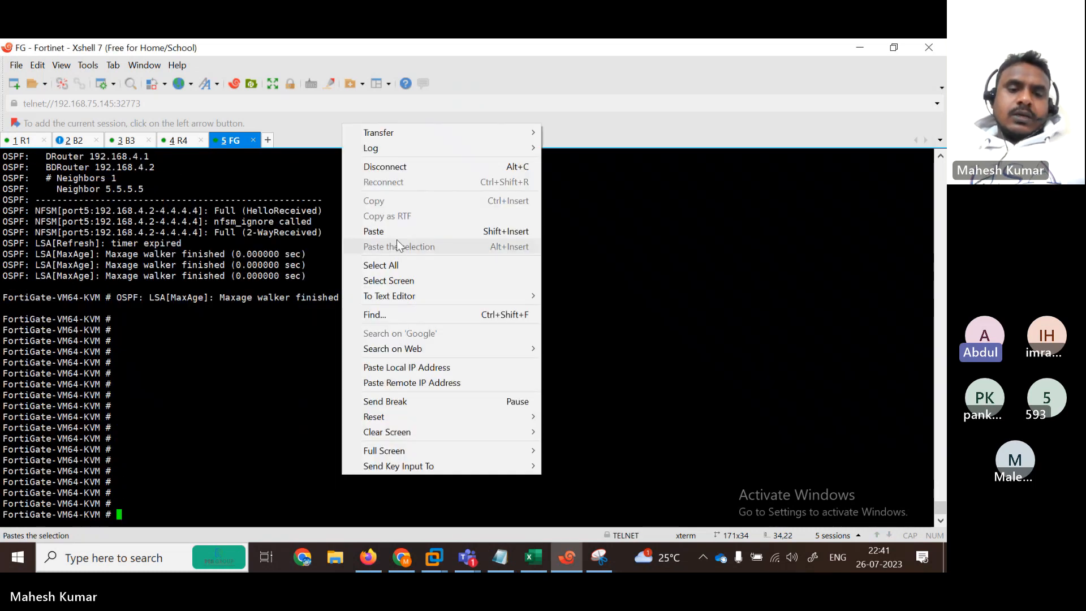
{"action": "left_click", "coordinate": [374, 231]}
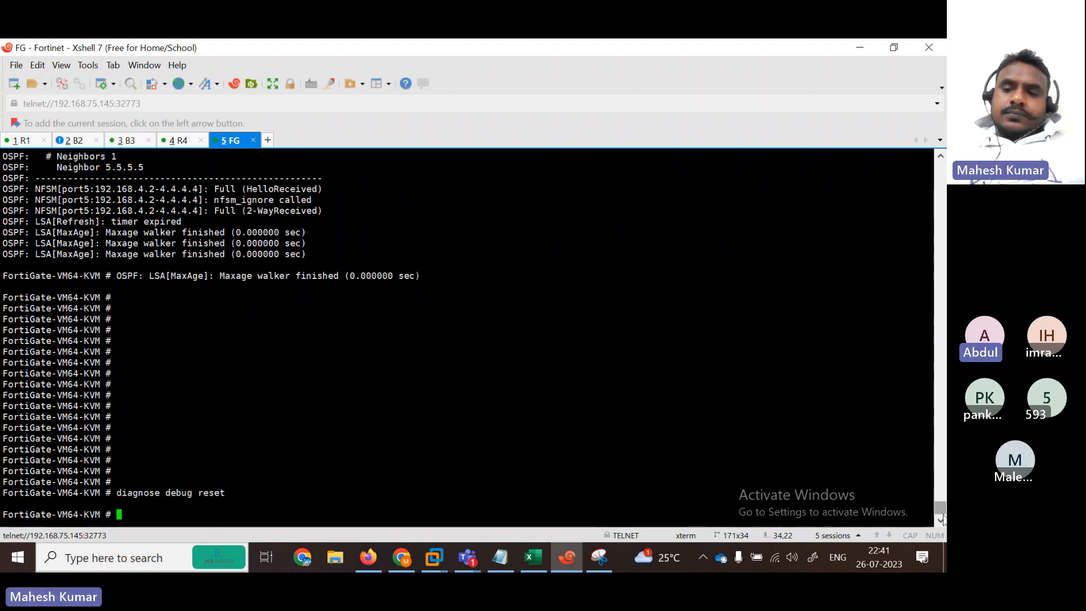
{"action": "scroll", "coordinate": [940, 516], "scroll_direction": "up", "scroll_amount": 15}
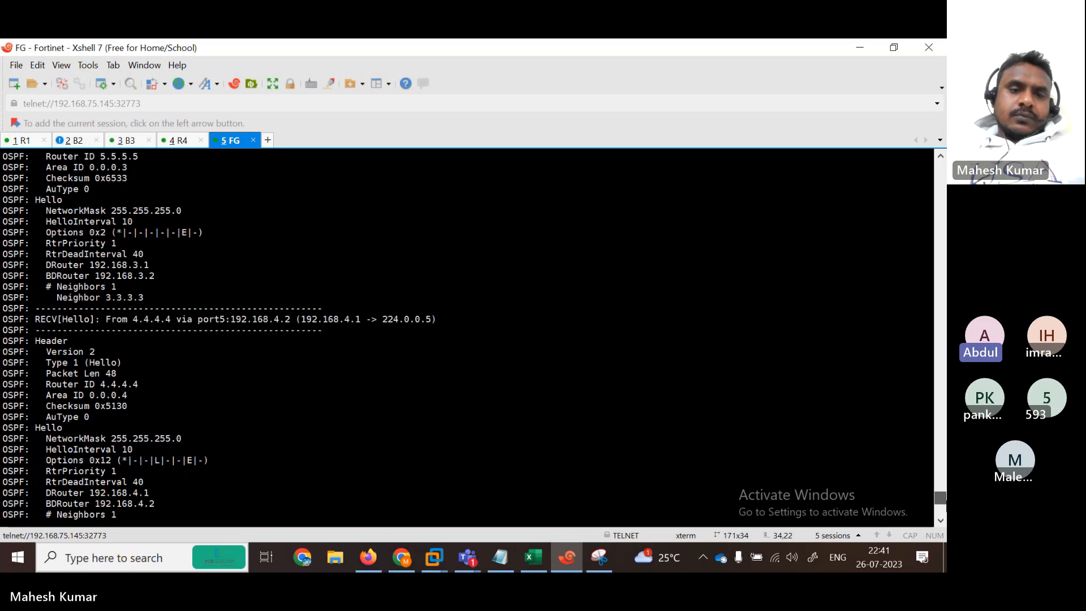
{"action": "scroll", "coordinate": [940, 516], "scroll_direction": "up", "scroll_amount": 10}
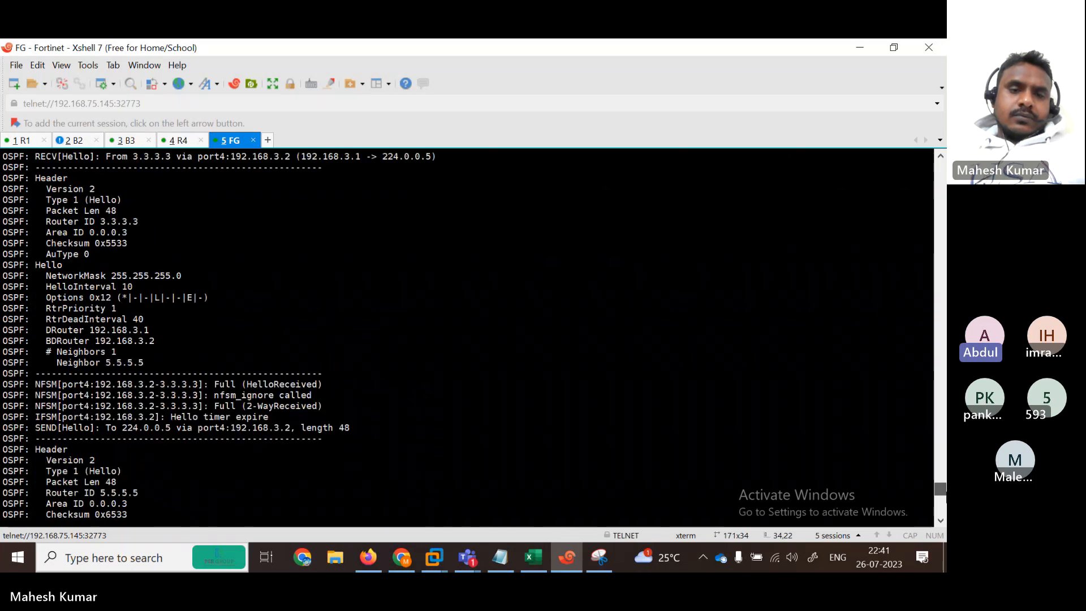
{"action": "scroll", "coordinate": [941, 516], "scroll_direction": "up", "scroll_amount": 6}
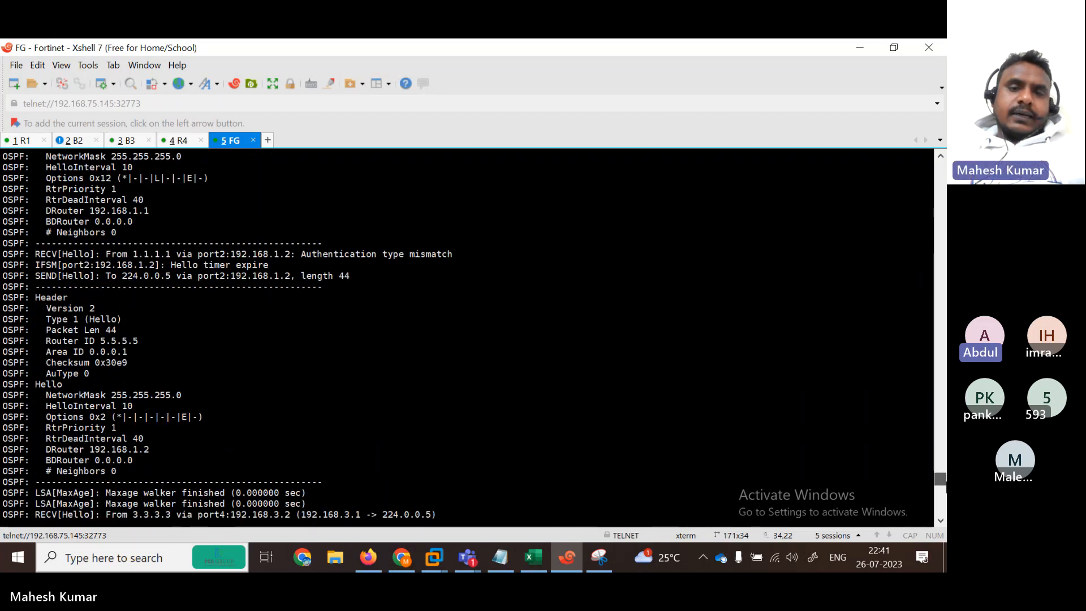
Step: Highlight the authentication type mismatch from 1.1.1.1 and enter 'get router info routing-table ospf'
{"action": "left_click_drag", "start_coordinate": [33, 254], "coordinate": [226, 256]}
{"action": "double_click", "coordinate": [20, 255]}
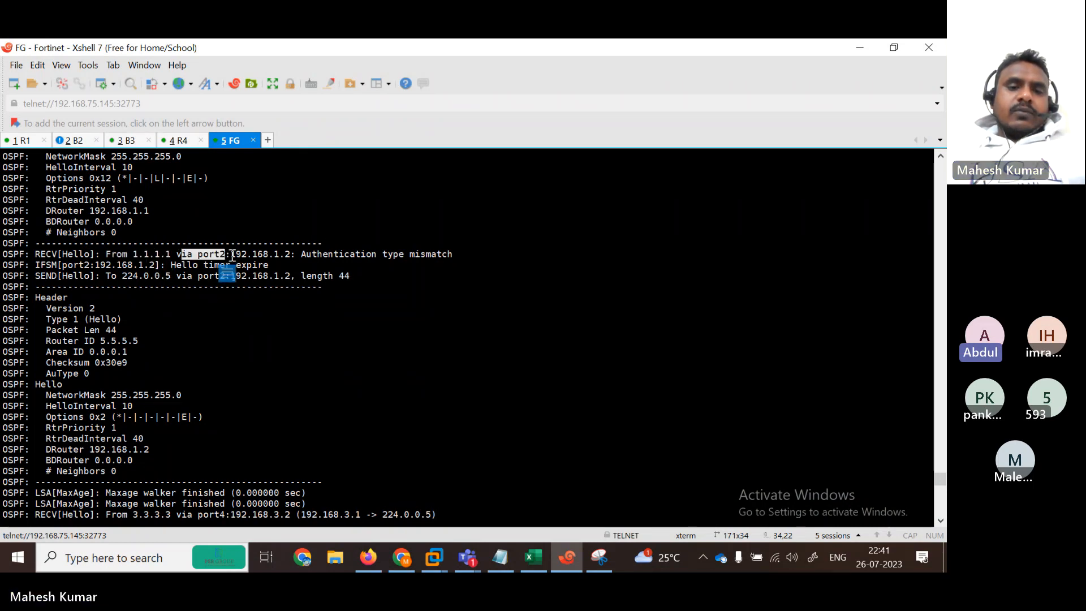
{"action": "left_click", "coordinate": [233, 256]}
{"action": "left_click_drag", "start_coordinate": [233, 256], "coordinate": [456, 257]}
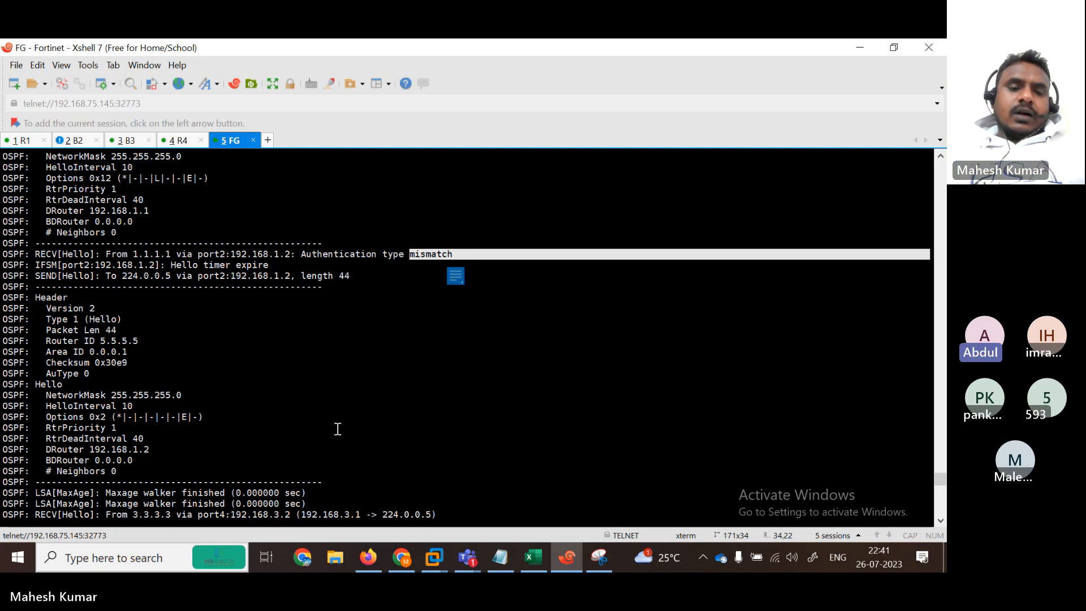
{"action": "key", "text": "Return"}
{"action": "key", "text": "Return"}
{"action": "type", "text": "get  router "}
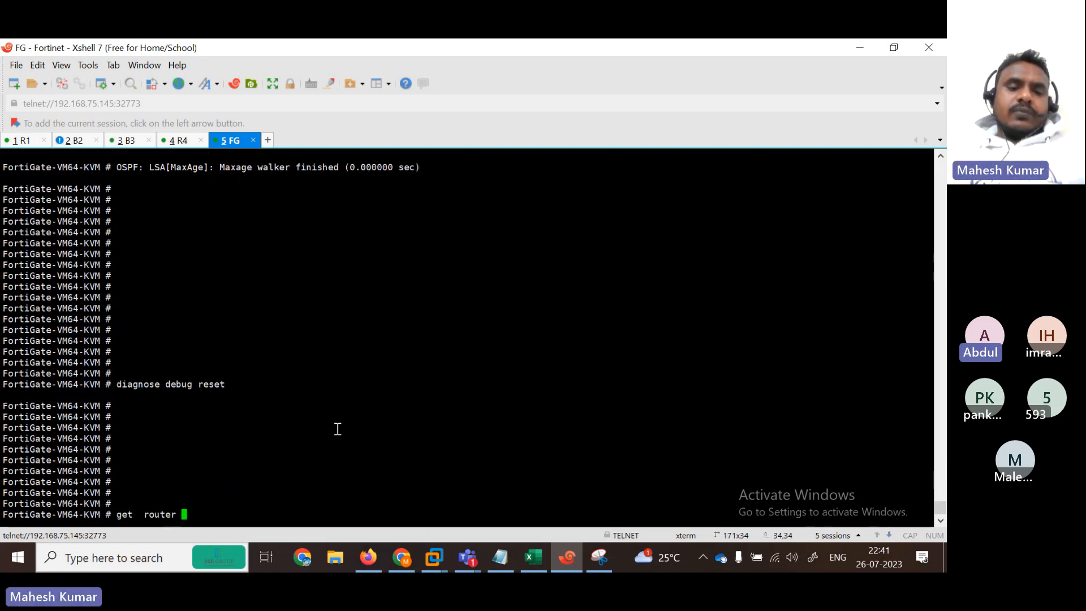
{"action": "type", "text": "info routing-table os"}
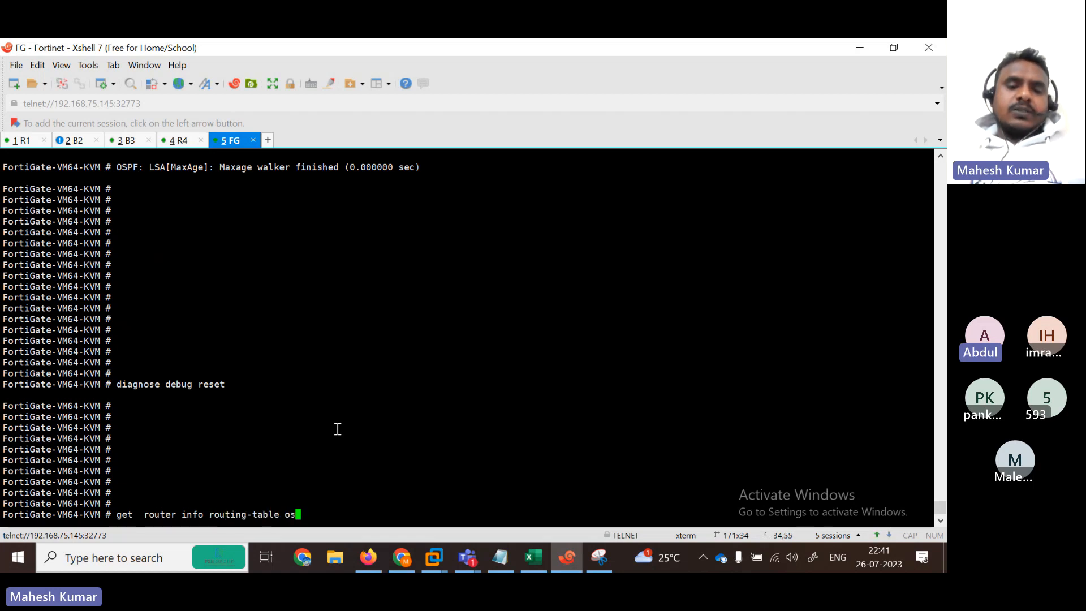
{"action": "type", "text": "pf"}
Step: Run the OSPF routing table command, highlight the listed routes, and switch to the R1 tab
{"action": "key", "text": "Return"}
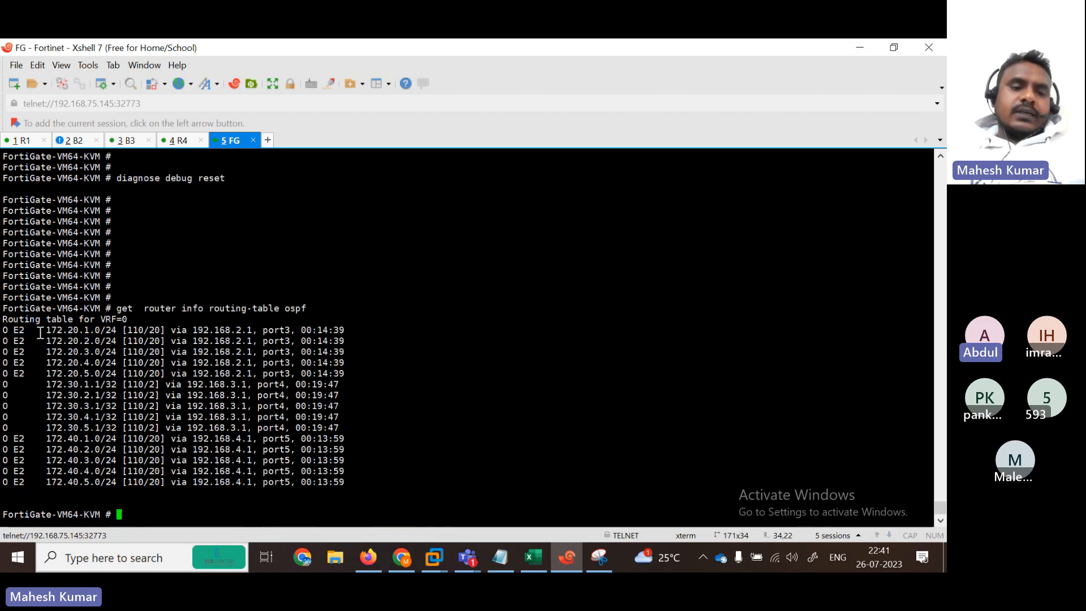
{"action": "left_click_drag", "start_coordinate": [40, 333], "coordinate": [332, 493]}
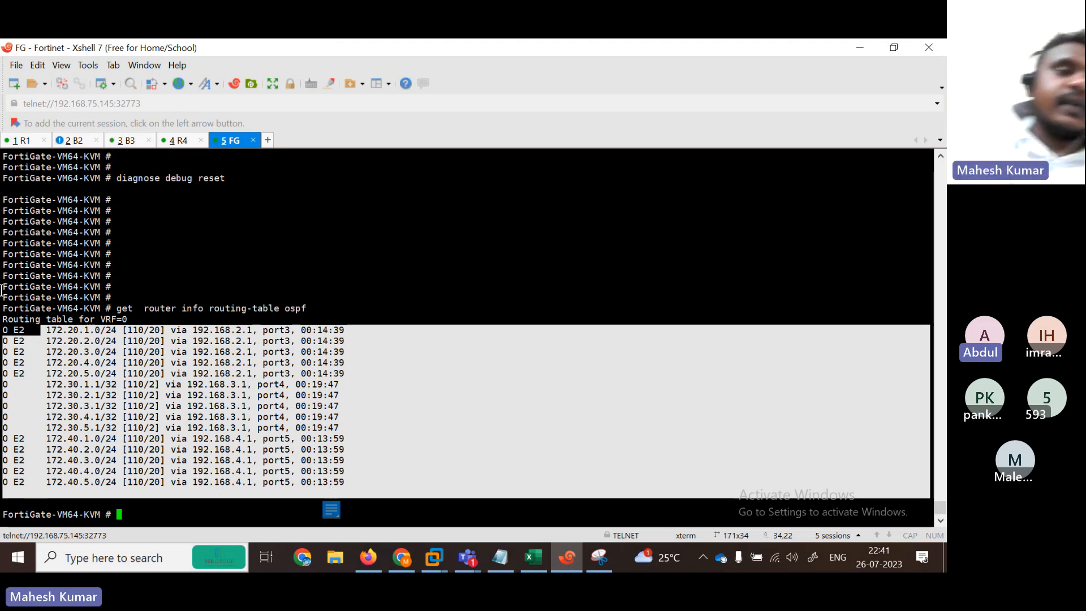
{"action": "left_click", "coordinate": [16, 142]}
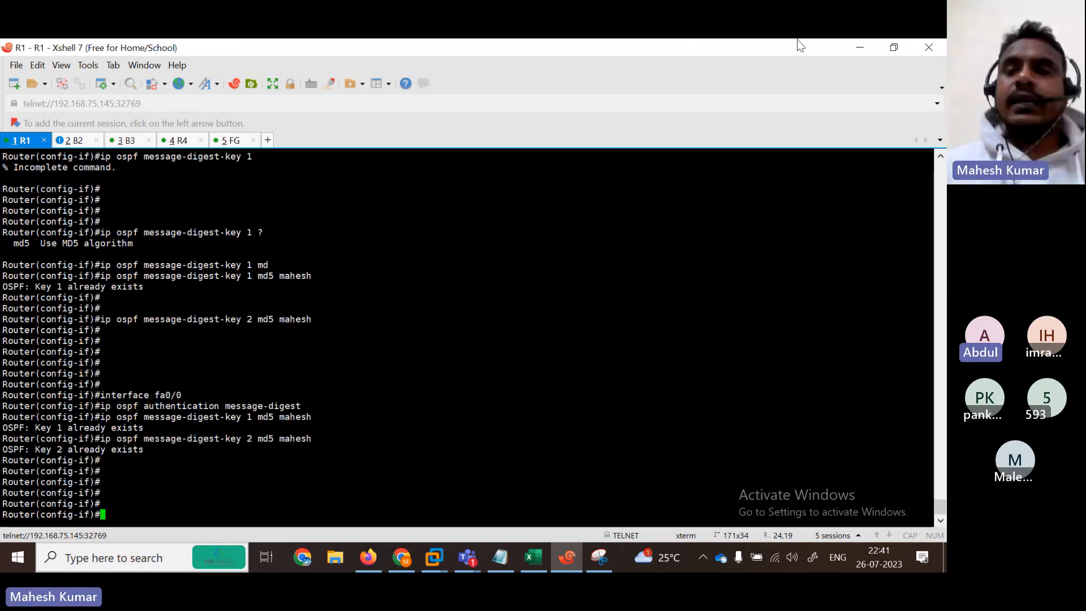
Step: Minimize Xshell and show the EVE lab topology full-screen in Firefox
{"action": "left_click", "coordinate": [859, 47]}
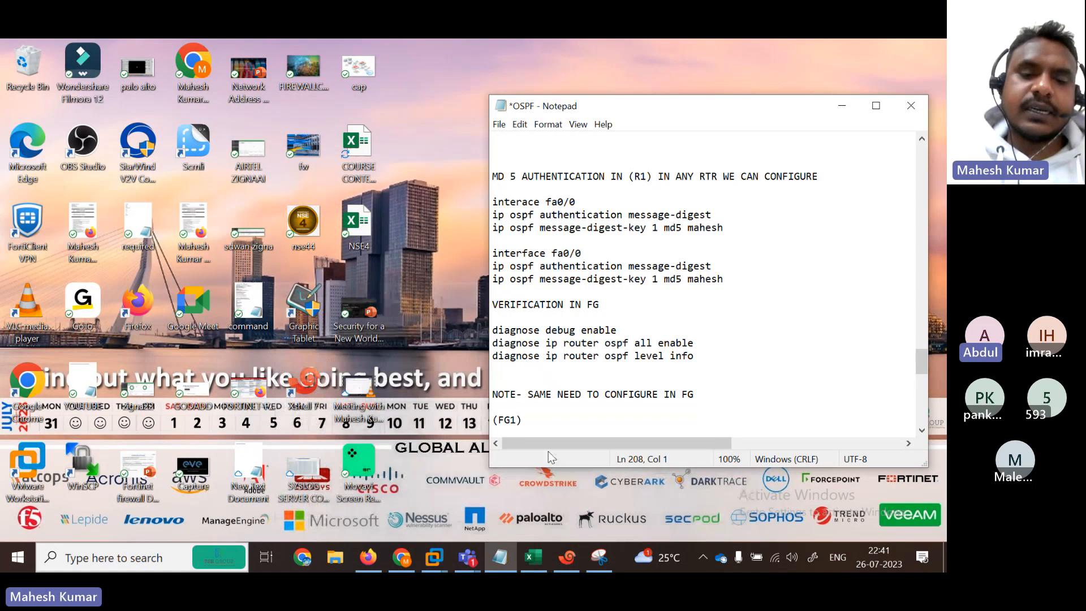
{"action": "left_click", "coordinate": [368, 557]}
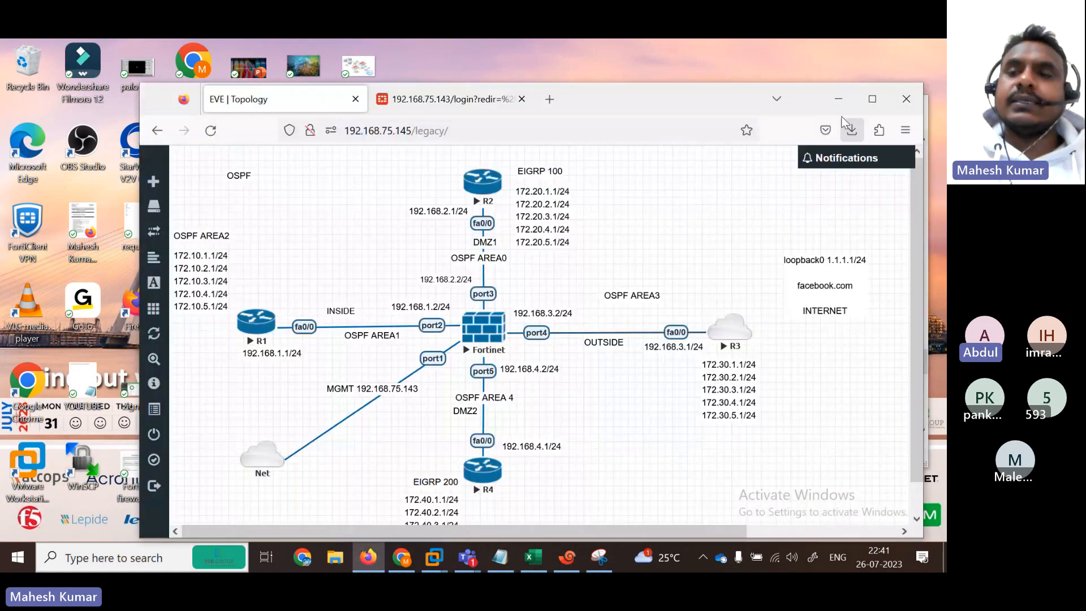
{"action": "left_click", "coordinate": [872, 99]}
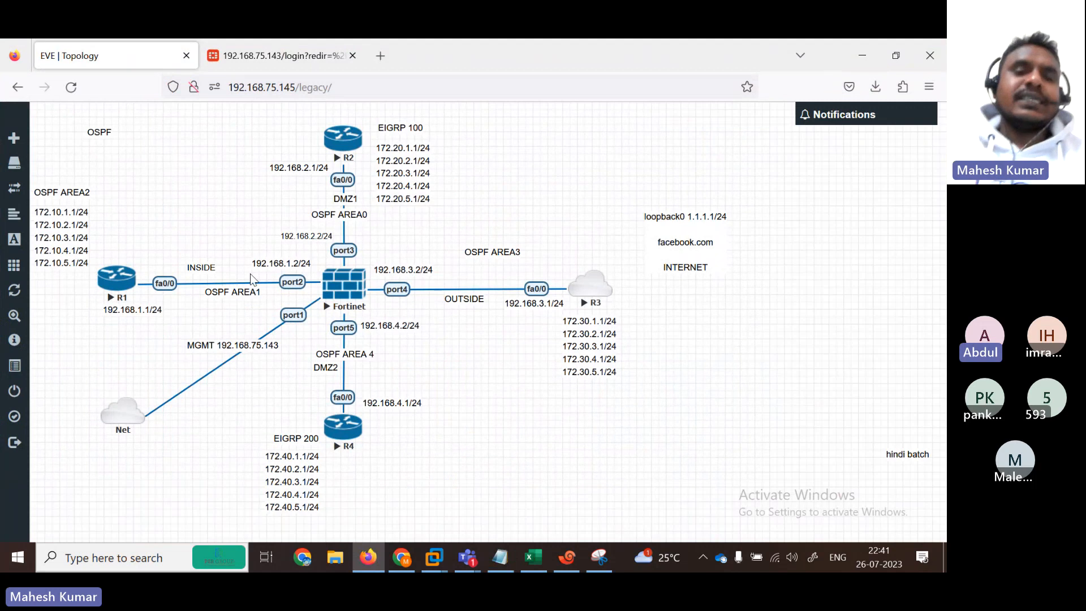
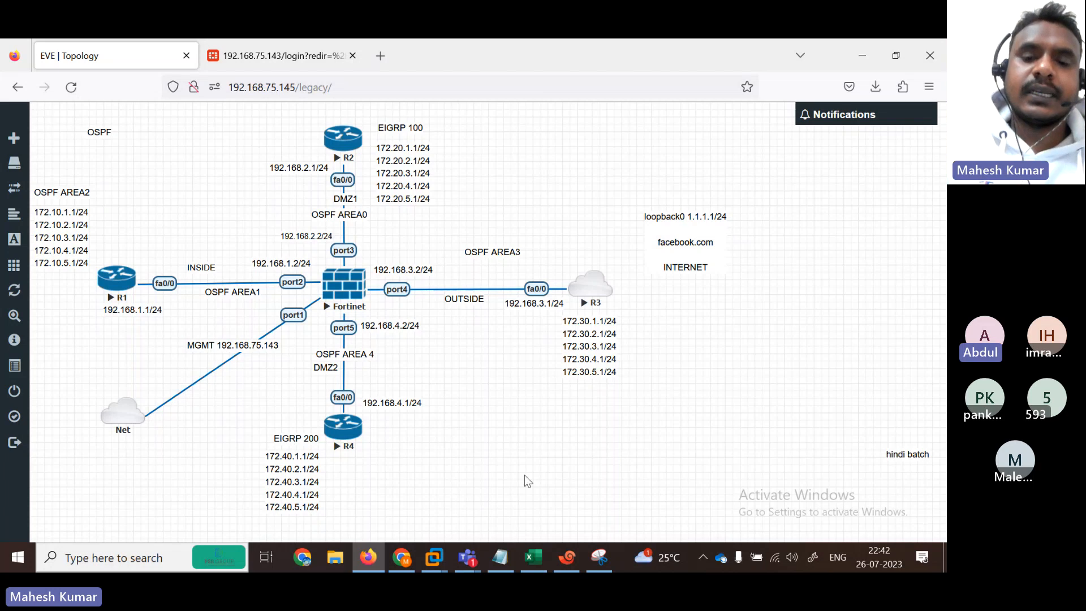
Step: Maximize the OSPF notes in Notepad and select the FG1 command block
{"action": "left_click", "coordinate": [501, 558]}
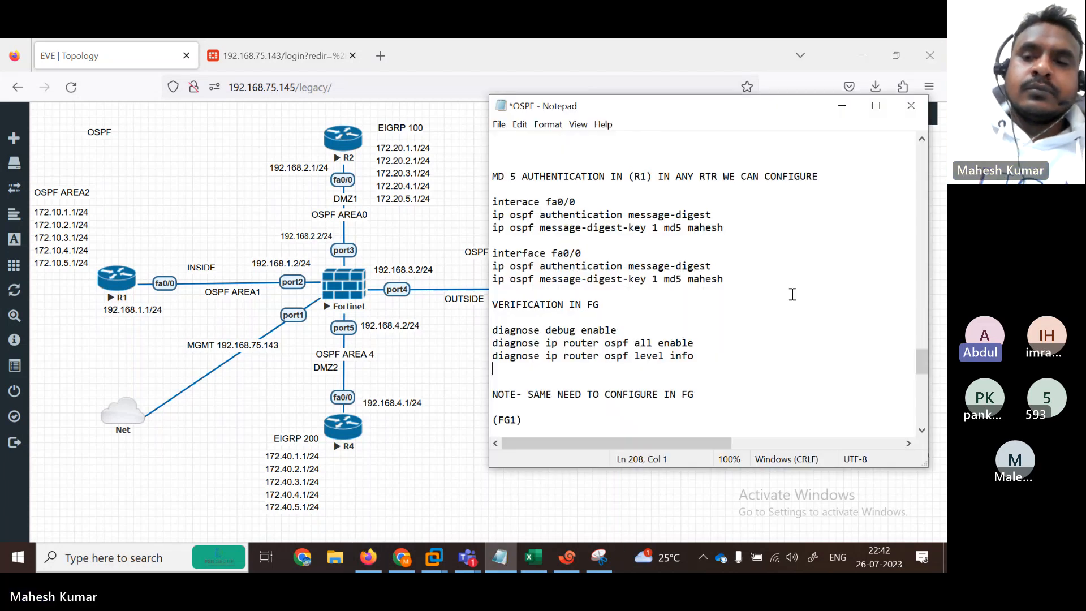
{"action": "left_click", "coordinate": [875, 107]}
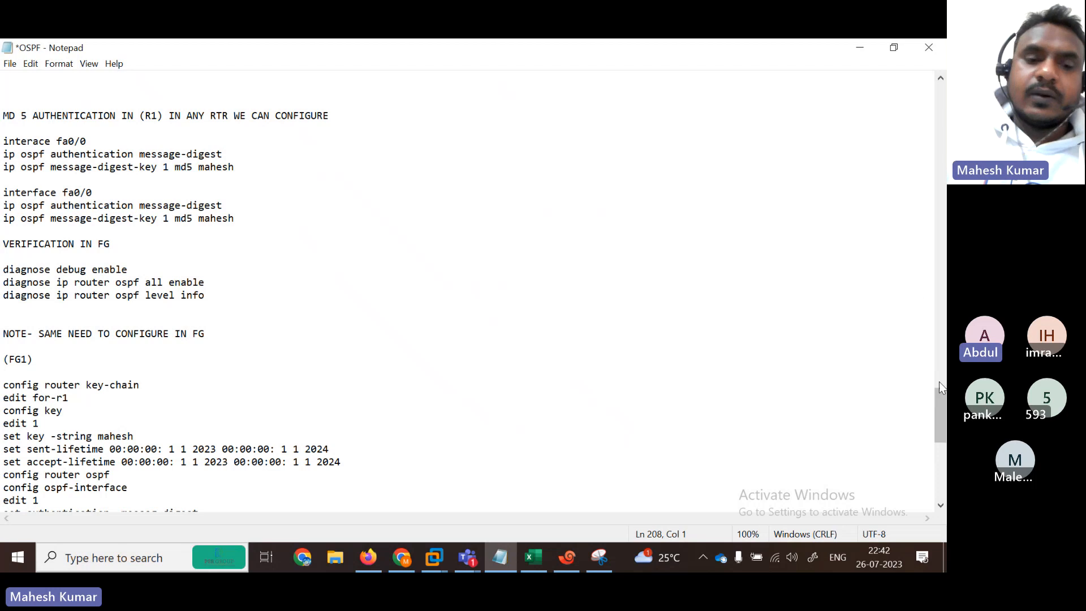
{"action": "scroll", "coordinate": [943, 425], "scroll_direction": "down", "scroll_amount": 4}
{"action": "left_click_drag", "start_coordinate": [943, 425], "coordinate": [943, 417]}
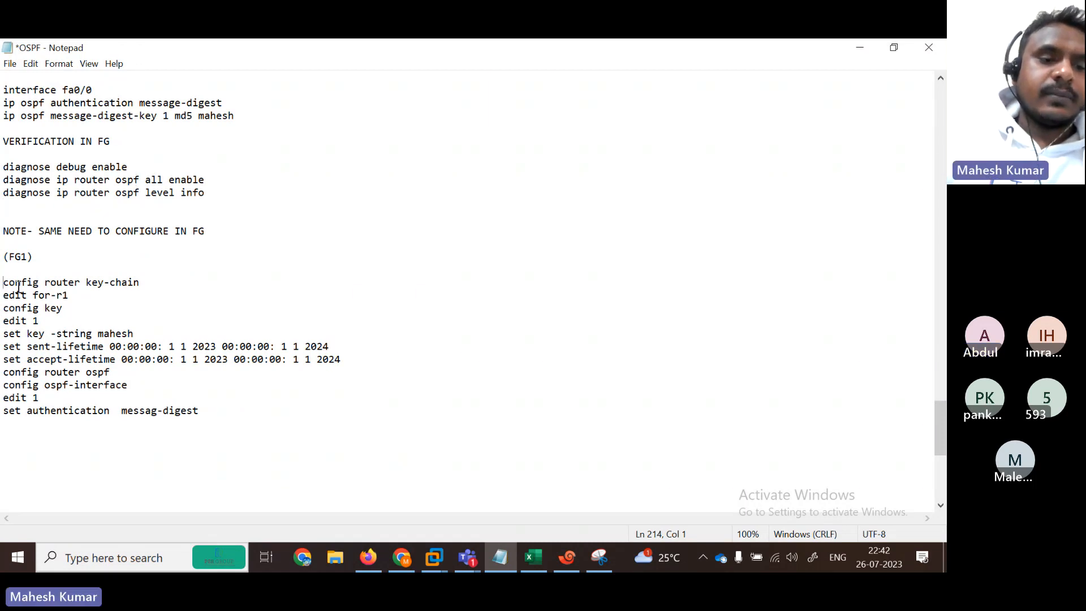
{"action": "left_click_drag", "start_coordinate": [2, 284], "coordinate": [366, 445]}
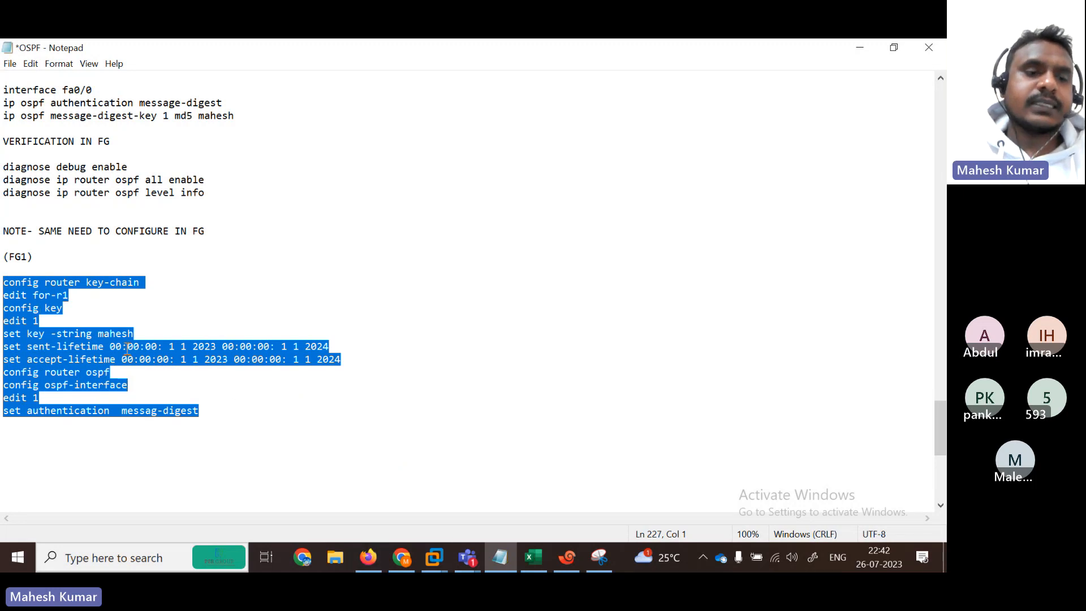
Step: Review the sent-lifetime, accept-lifetime, ospf-interface and edit 1 lines, then reselect the block
{"action": "left_click", "coordinate": [120, 310]}
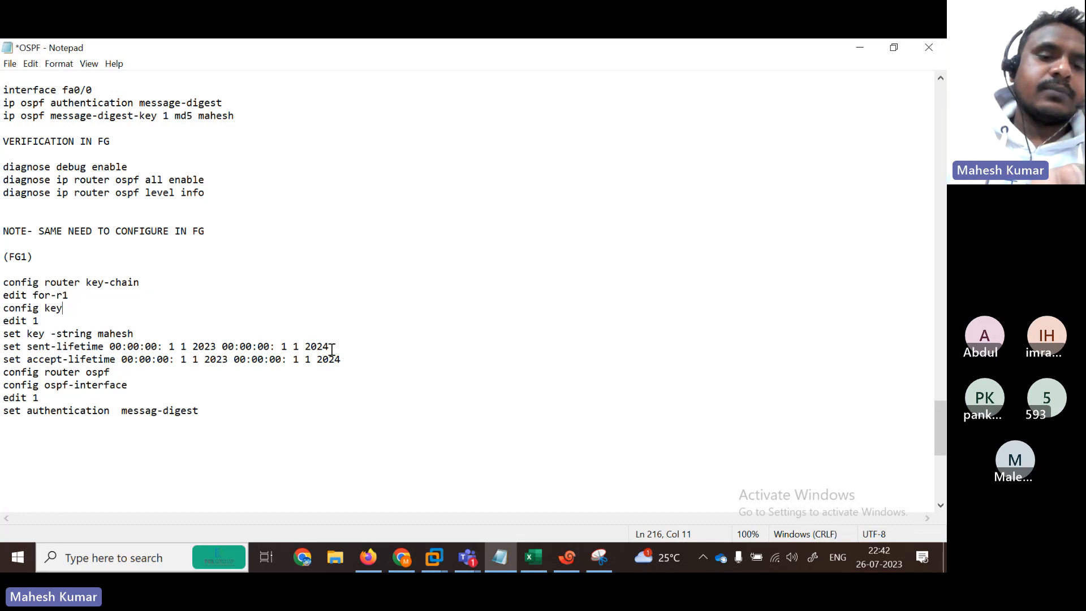
{"action": "left_click_drag", "start_coordinate": [46, 347], "coordinate": [119, 345]}
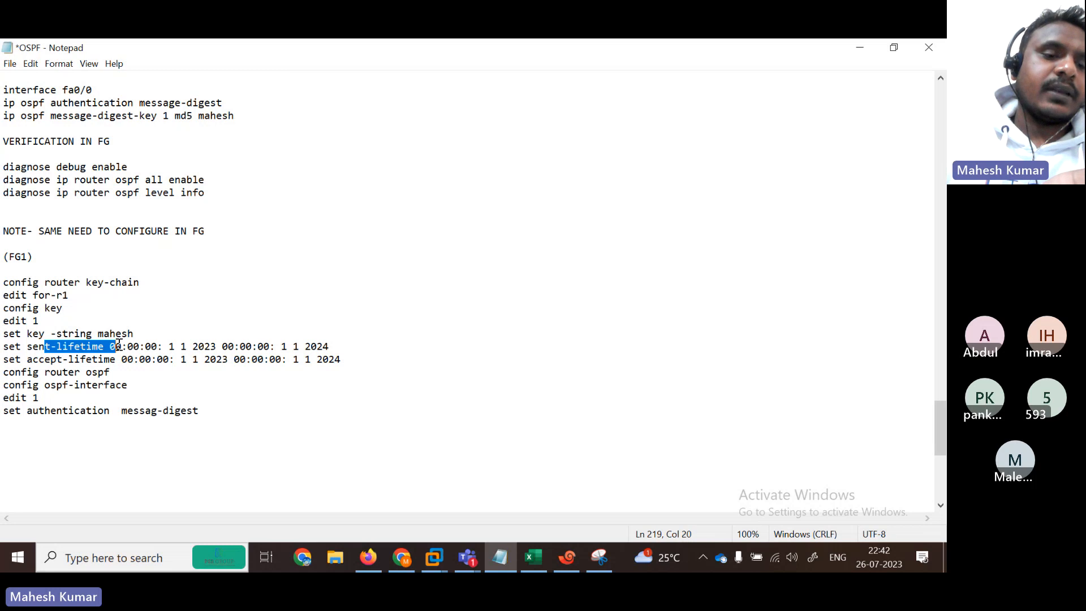
{"action": "left_click_drag", "start_coordinate": [26, 359], "coordinate": [140, 360]}
{"action": "left_click_drag", "start_coordinate": [24, 390], "coordinate": [104, 391]}
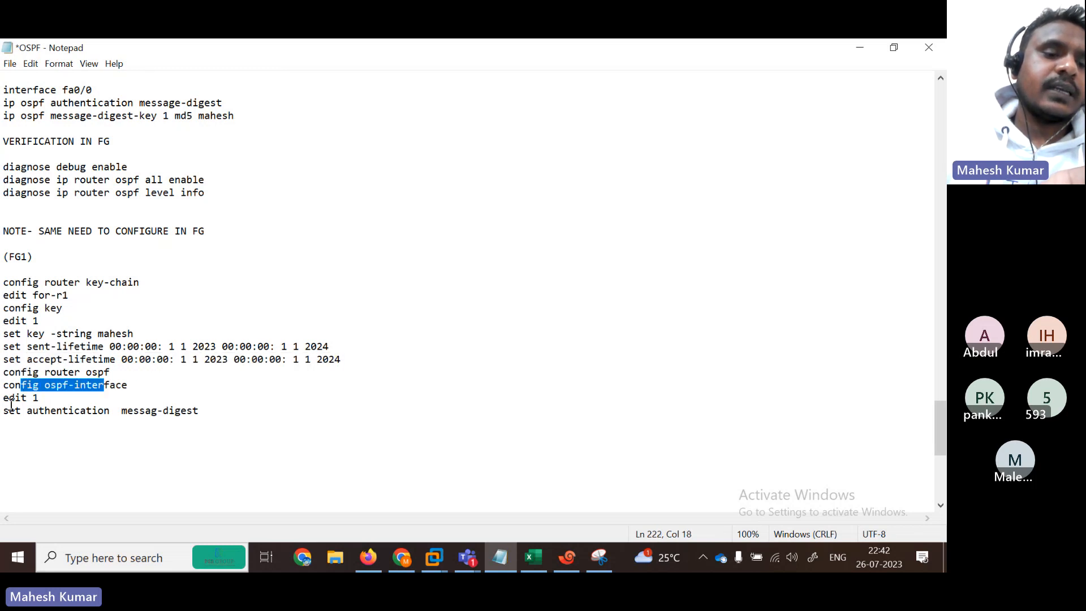
{"action": "left_click_drag", "start_coordinate": [4, 399], "coordinate": [81, 403]}
{"action": "left_click_drag", "start_coordinate": [207, 414], "coordinate": [2, 281]}
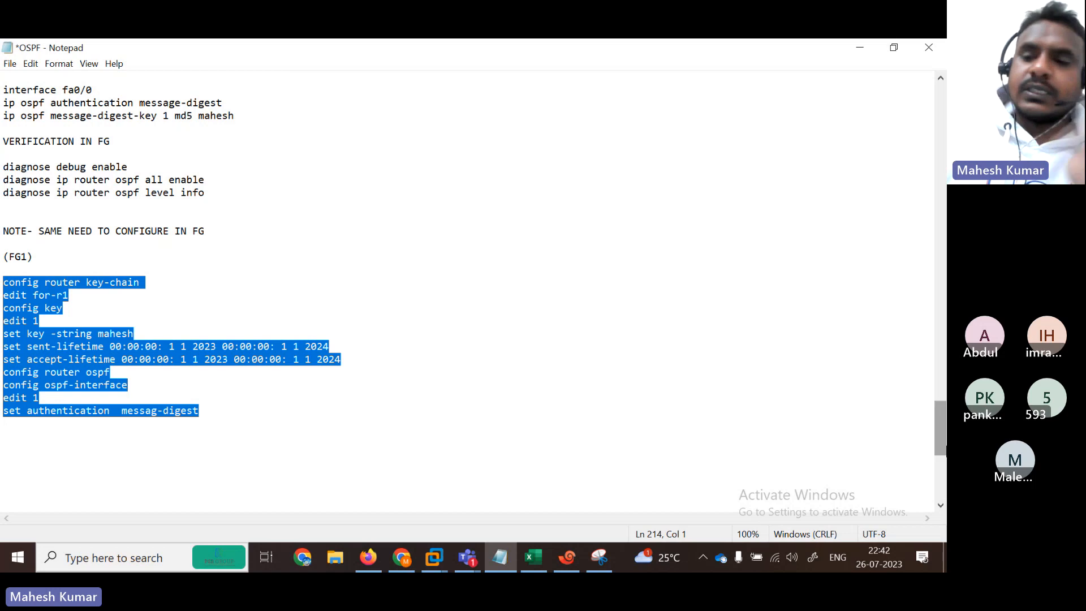
Step: Highlight the key-string value, then reselect the whole FortiGate command block
{"action": "left_click_drag", "start_coordinate": [939, 439], "coordinate": [932, 420]}
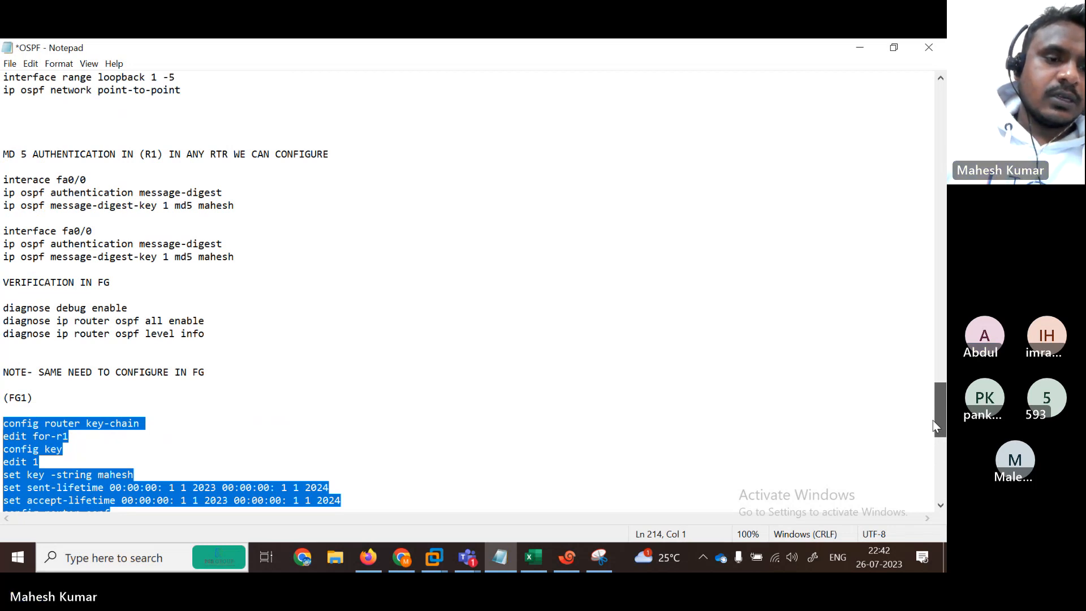
{"action": "left_click_drag", "start_coordinate": [936, 425], "coordinate": [937, 454]}
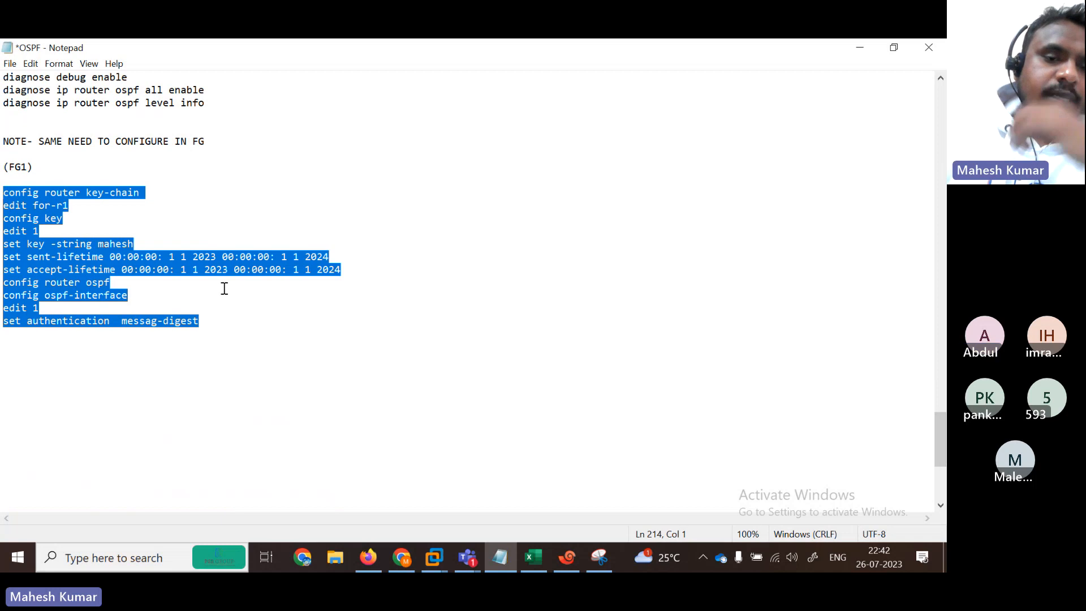
{"action": "double_click", "coordinate": [153, 244]}
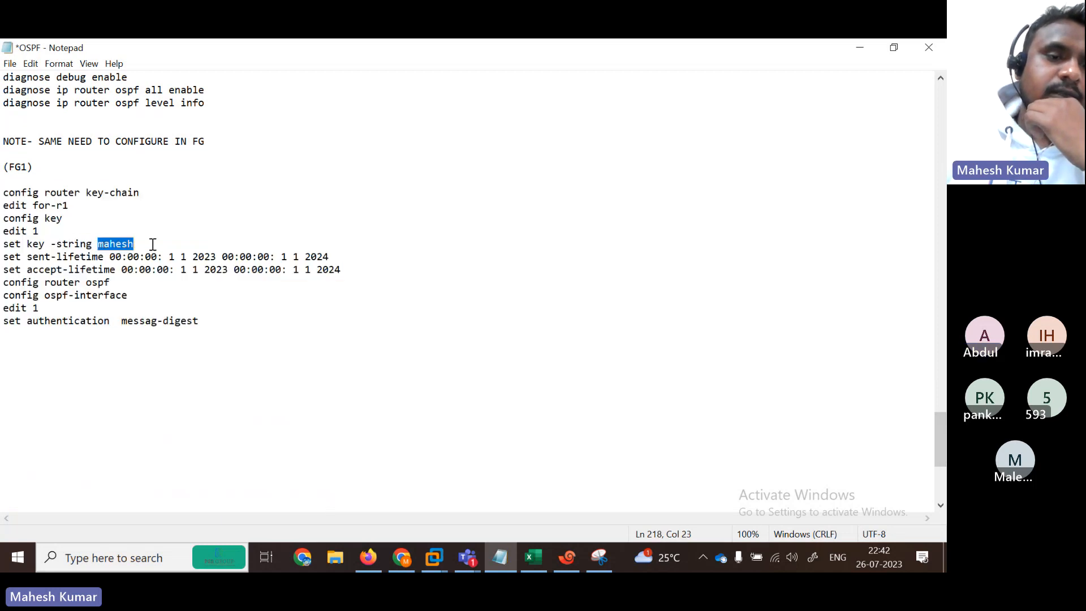
{"action": "left_click_drag", "start_coordinate": [152, 244], "coordinate": [88, 245]}
{"action": "double_click", "coordinate": [139, 244]}
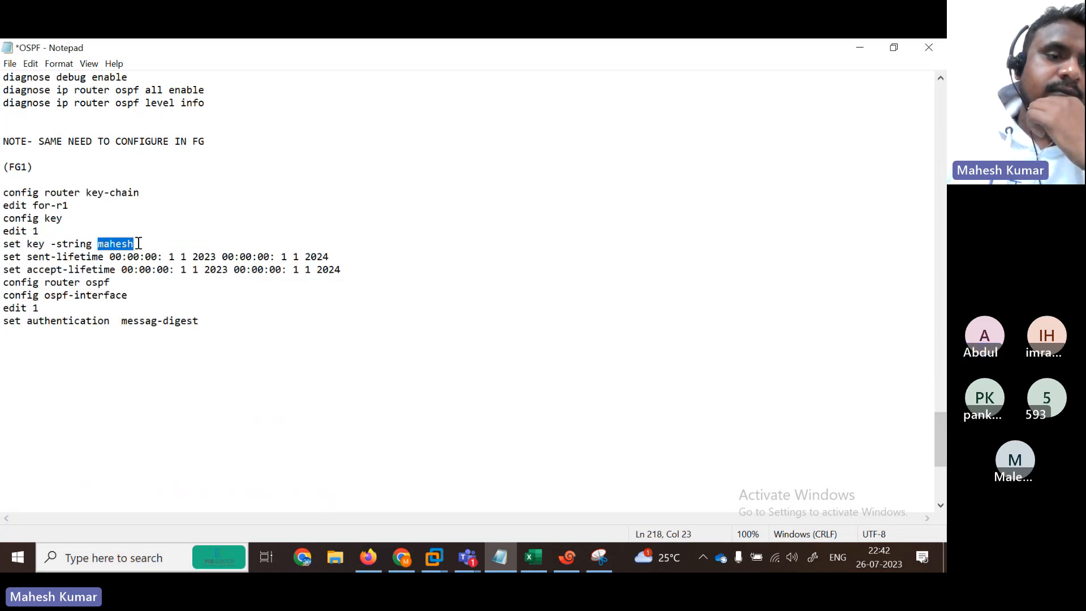
{"action": "left_click_drag", "start_coordinate": [6, 189], "coordinate": [344, 348]}
{"action": "key", "text": "super+c"}
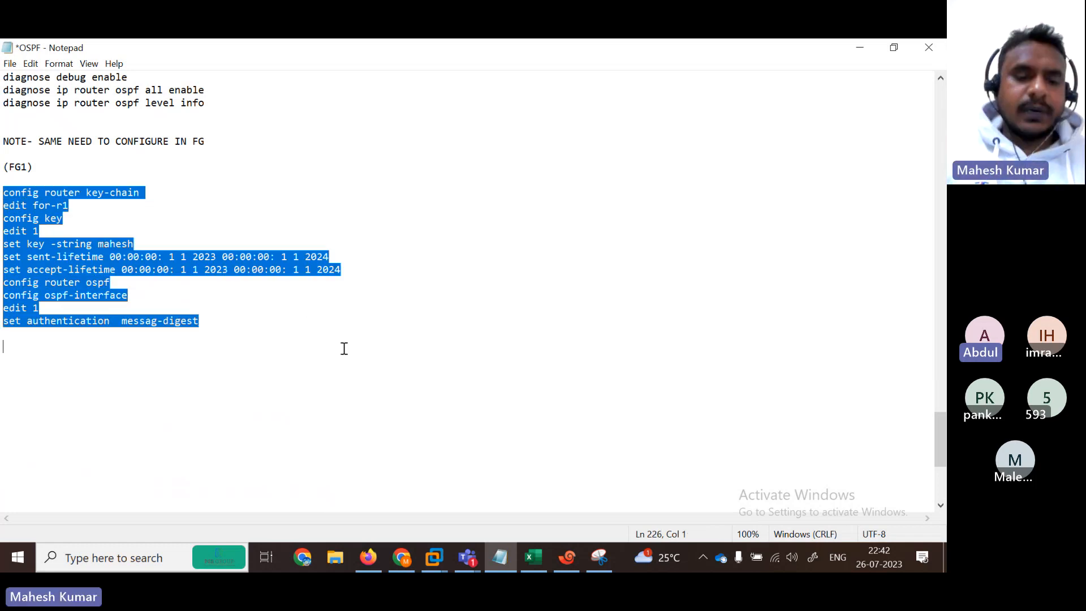
Step: Paste the copied key-chain and OSPF authentication commands into the FortiGate session
{"action": "left_click", "coordinate": [567, 557]}
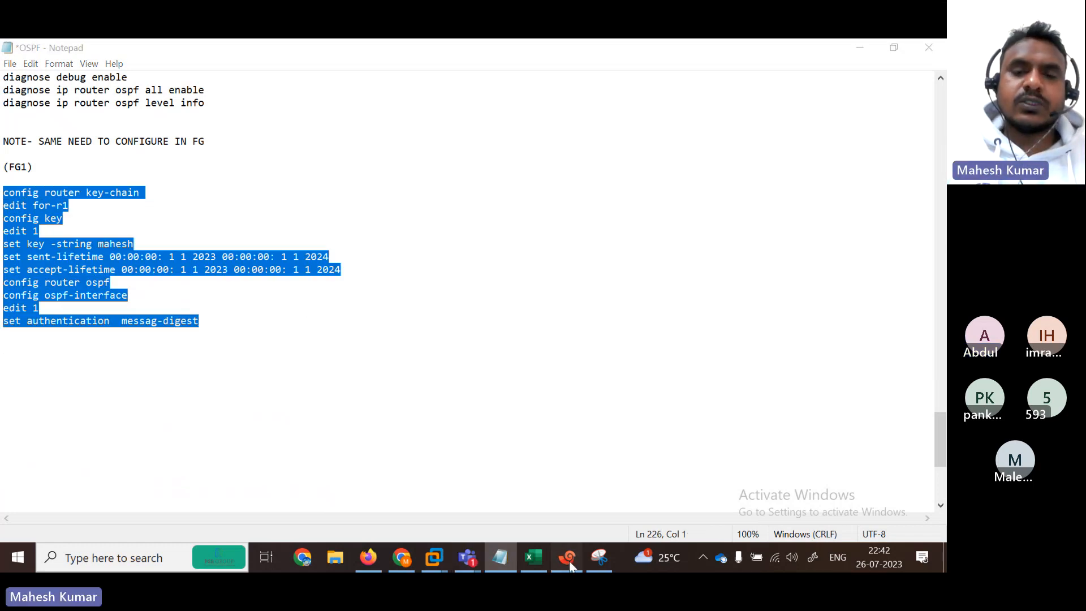
{"action": "left_click", "coordinate": [232, 140]}
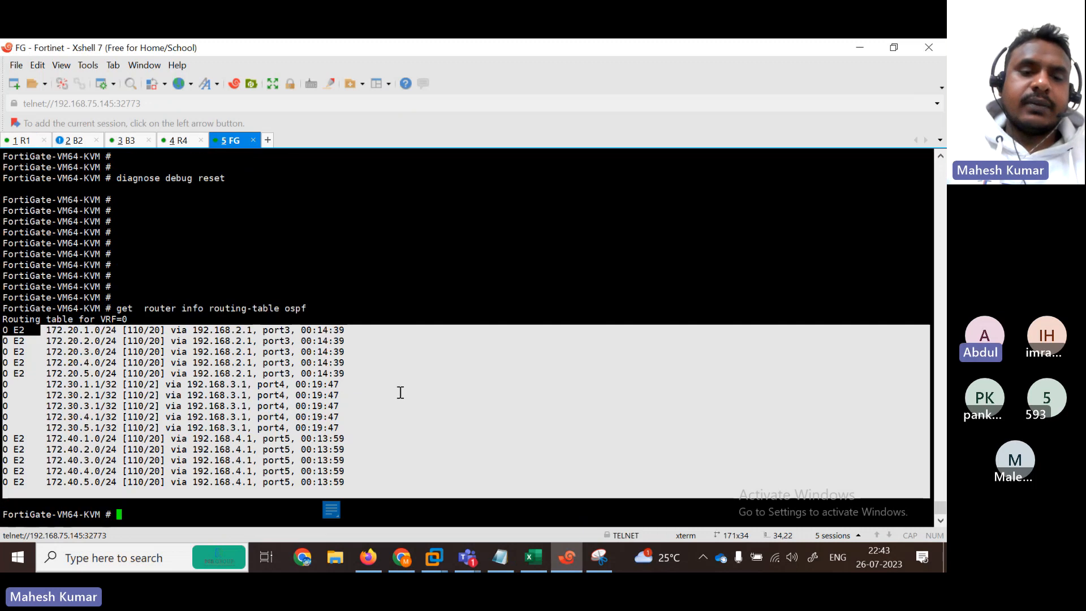
{"action": "left_click", "coordinate": [490, 494]}
{"action": "key", "text": "Return"}
{"action": "key", "text": "Return"}
{"action": "key", "text": "Return"}
{"action": "key", "text": "Return"}
{"action": "key", "text": "Return"}
{"action": "key", "text": "Return"}
{"action": "key", "text": "Return"}
{"action": "key", "text": "Return"}
{"action": "key", "text": "Return"}
{"action": "key", "text": "Return"}
{"action": "key", "text": "Return"}
{"action": "key", "text": "Return"}
{"action": "key", "text": "Return"}
{"action": "key", "text": "Return"}
{"action": "key", "text": "Return"}
{"action": "key", "text": "Return"}
{"action": "key", "text": "Return"}
{"action": "key", "text": "Return"}
{"action": "key", "text": "Return"}
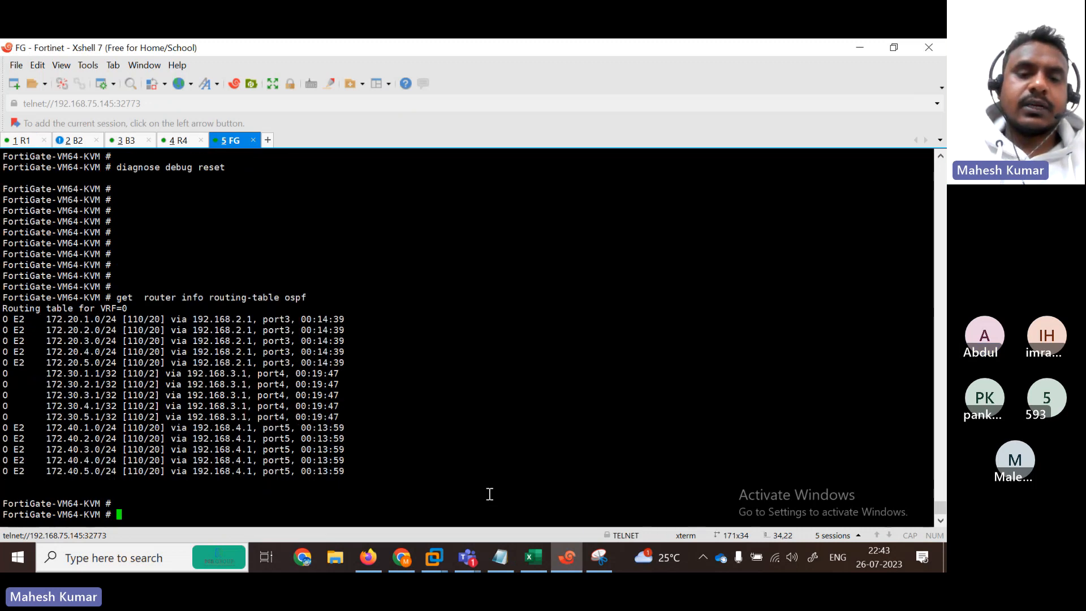
{"action": "right_click", "coordinate": [488, 493]}
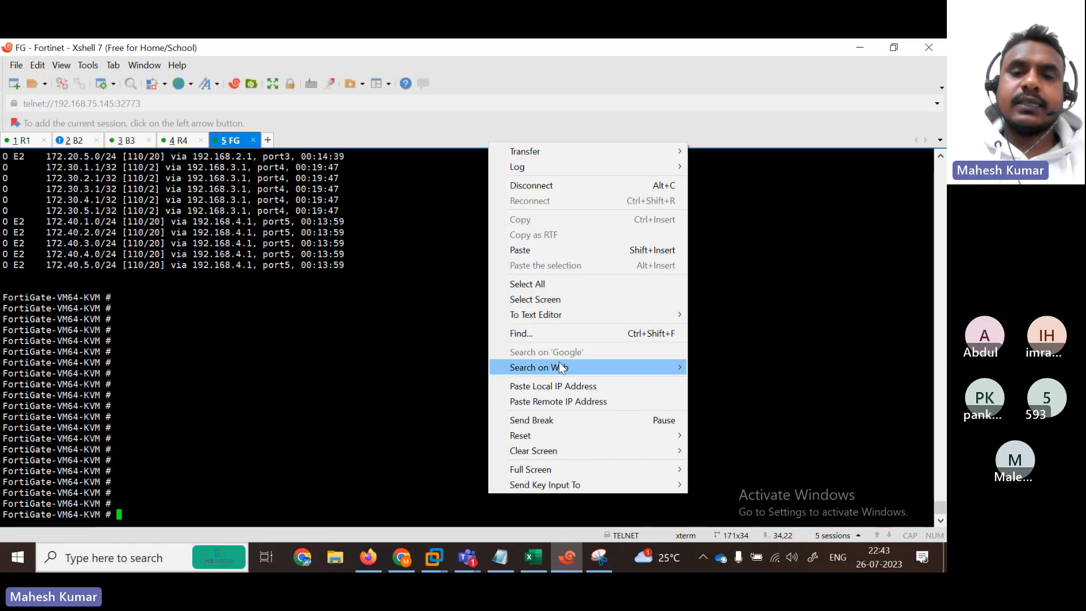
{"action": "left_click", "coordinate": [526, 253]}
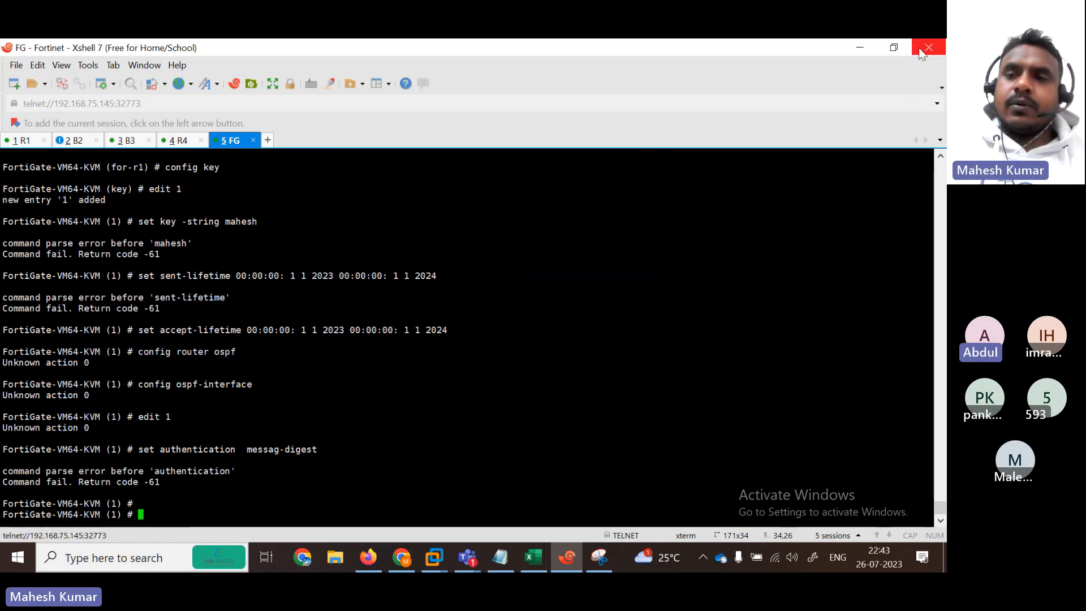
Step: Arrange the notes on the left and the FortiGate terminal on the right
{"action": "left_click", "coordinate": [893, 47]}
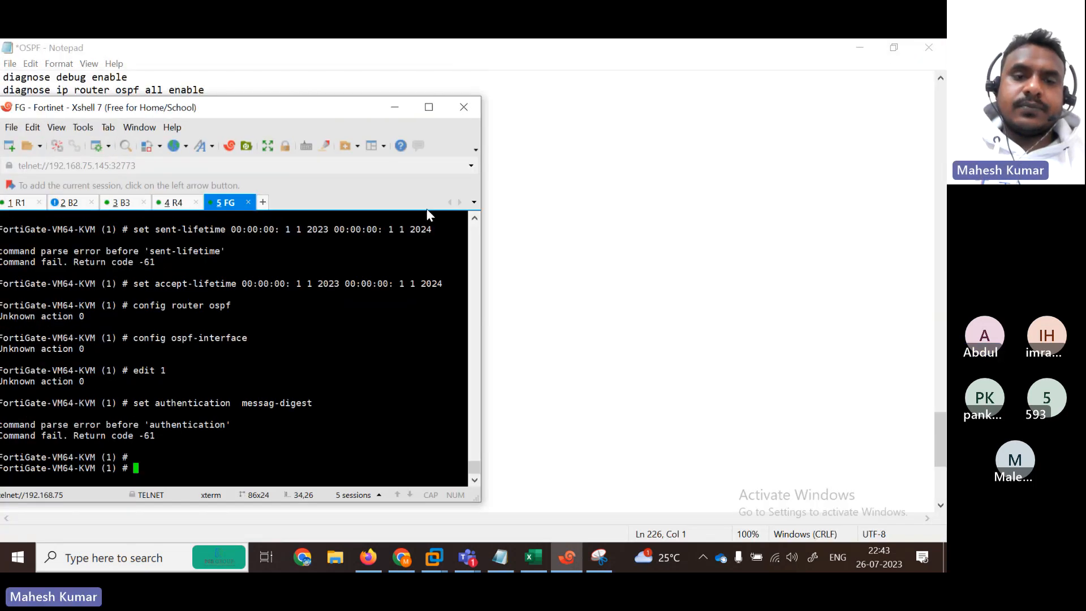
{"action": "left_click", "coordinate": [500, 557]}
{"action": "left_click", "coordinate": [895, 46]}
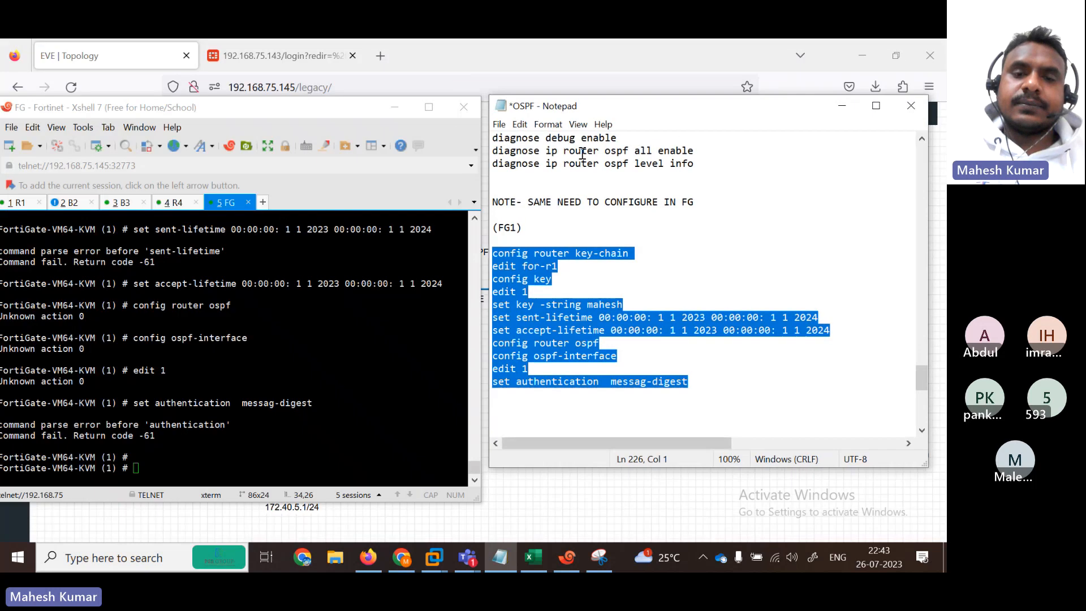
{"action": "left_click_drag", "start_coordinate": [675, 103], "coordinate": [187, 178]}
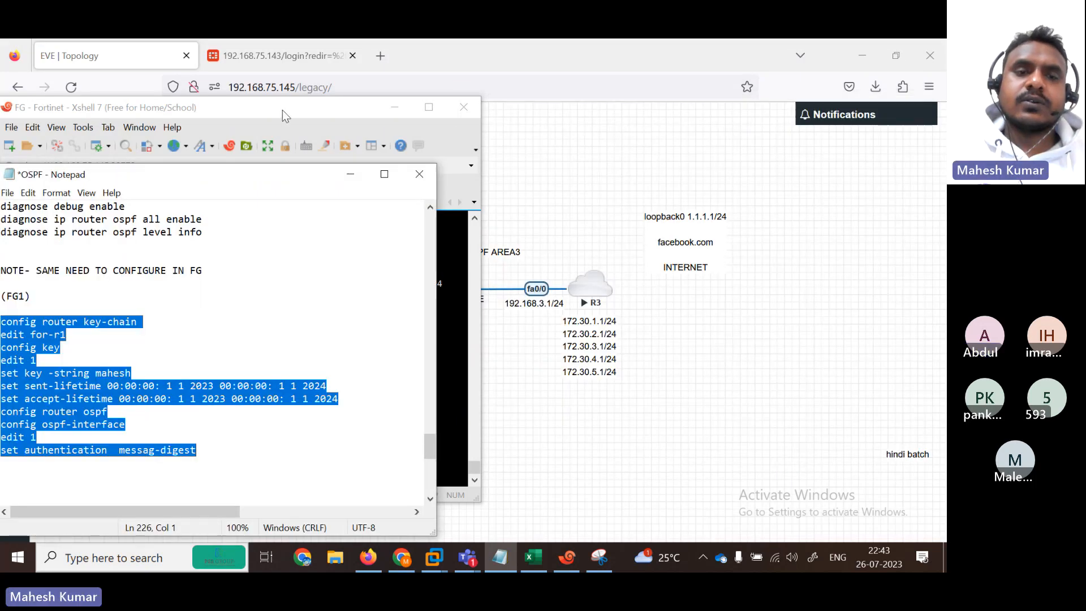
{"action": "left_click_drag", "start_coordinate": [291, 113], "coordinate": [694, 139]}
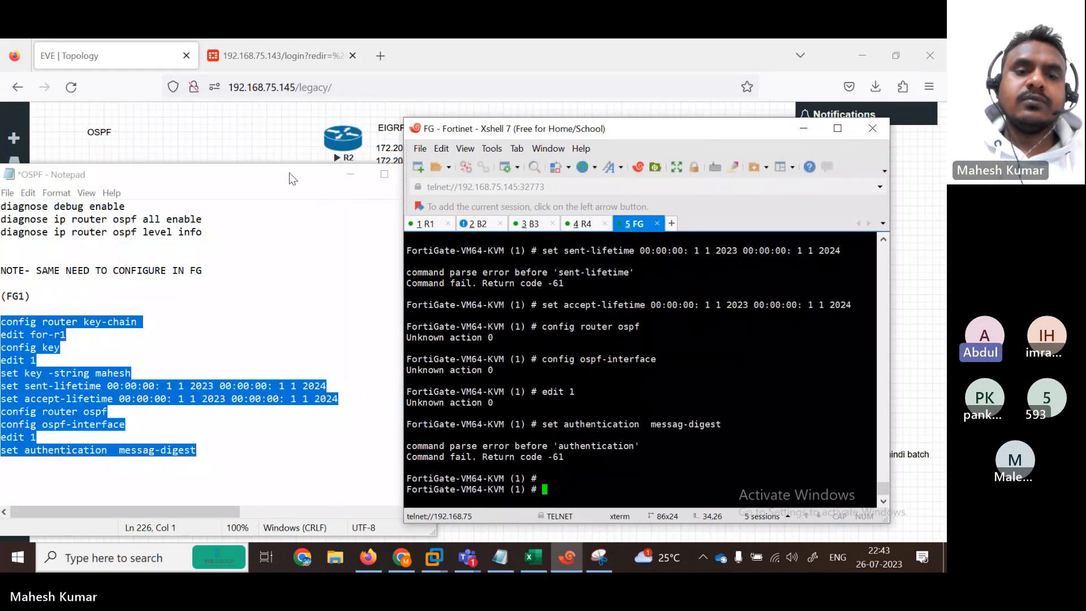
{"action": "left_click_drag", "start_coordinate": [278, 180], "coordinate": [282, 137]}
{"action": "left_click", "coordinate": [662, 412]}
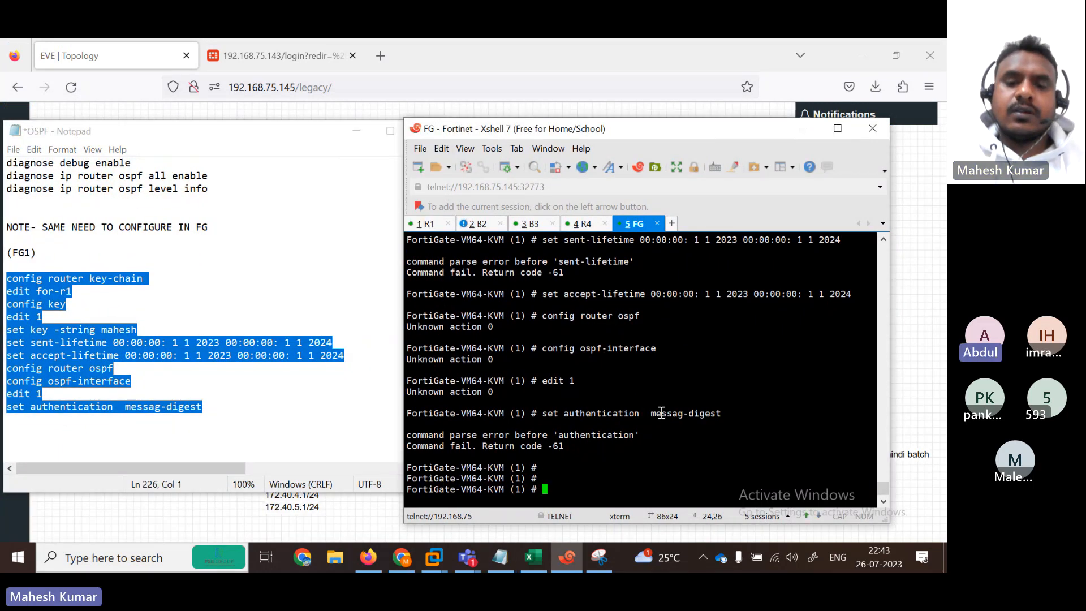
Step: Exit the current config with end, then re-enter config router key-chain and edit for-r1
{"action": "key", "text": "Return"}
{"action": "key", "text": "Return"}
{"action": "key", "text": "Return"}
{"action": "type", "text": "end"}
{"action": "key", "text": "Return"}
{"action": "key", "text": "Return"}
{"action": "key", "text": "Return"}
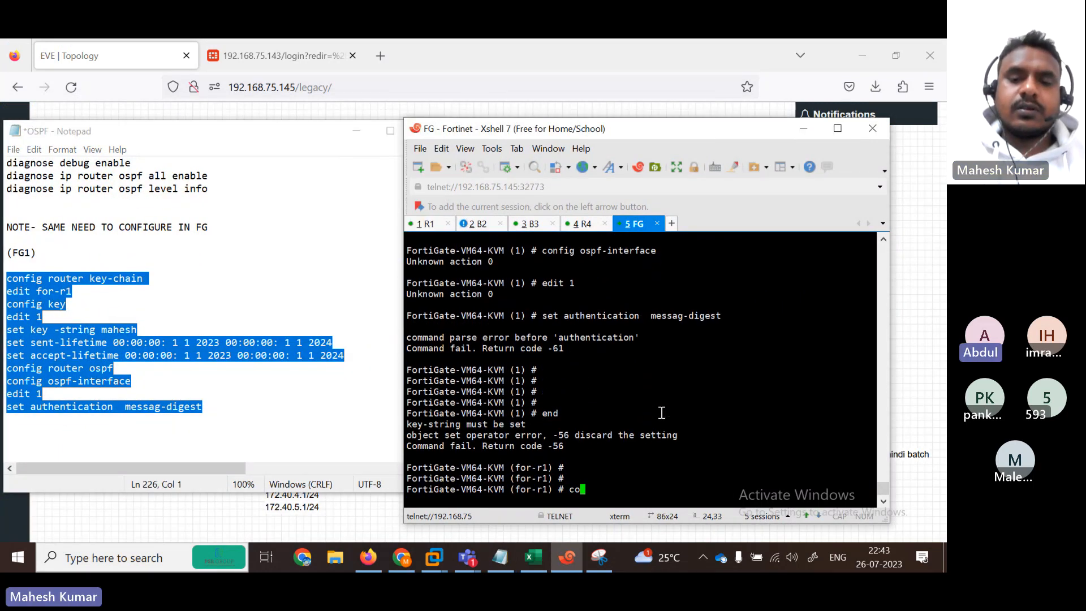
{"action": "type", "text": "end"}
{"action": "key", "text": "Return"}
{"action": "key", "text": "Return"}
{"action": "key", "text": "Return"}
{"action": "key", "text": "Return"}
{"action": "type", "text": "config "}
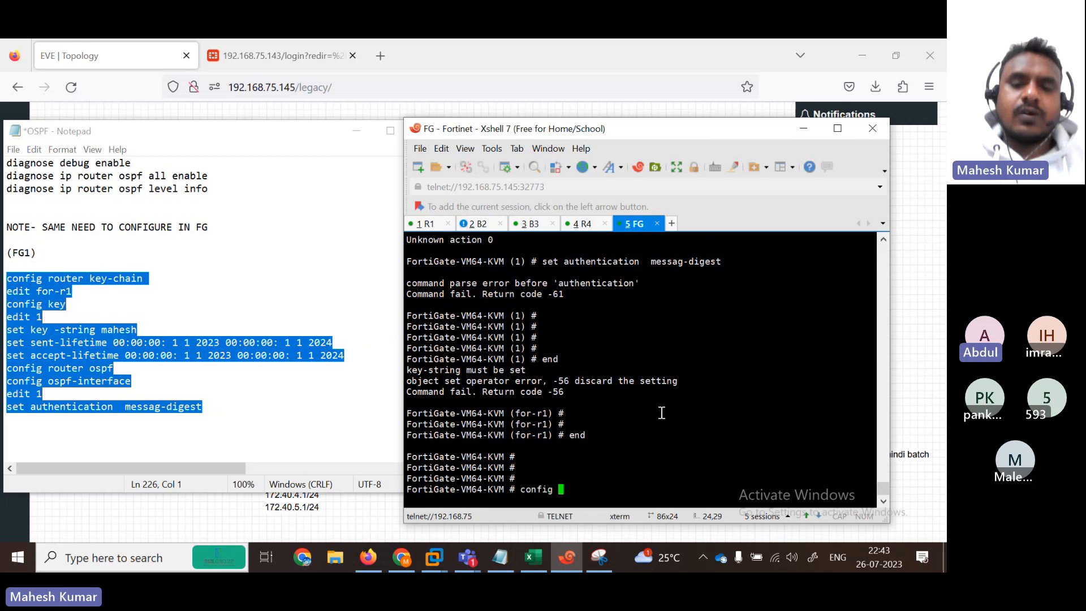
{"action": "type", "text": "router key-chain"}
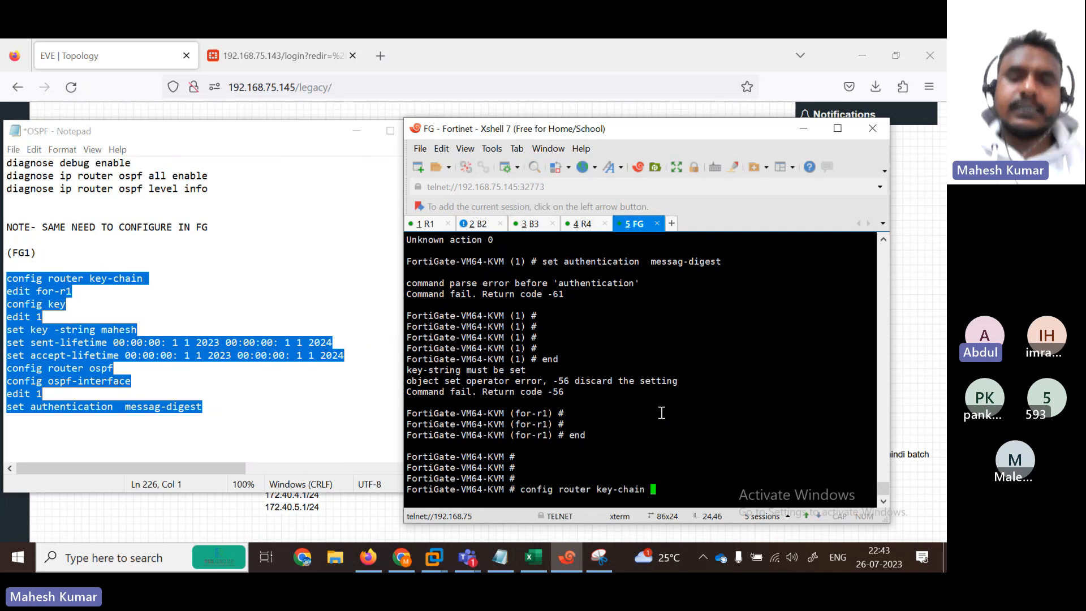
{"action": "key", "text": "Return"}
{"action": "key", "text": "Return"}
{"action": "type", "text": "edit"}
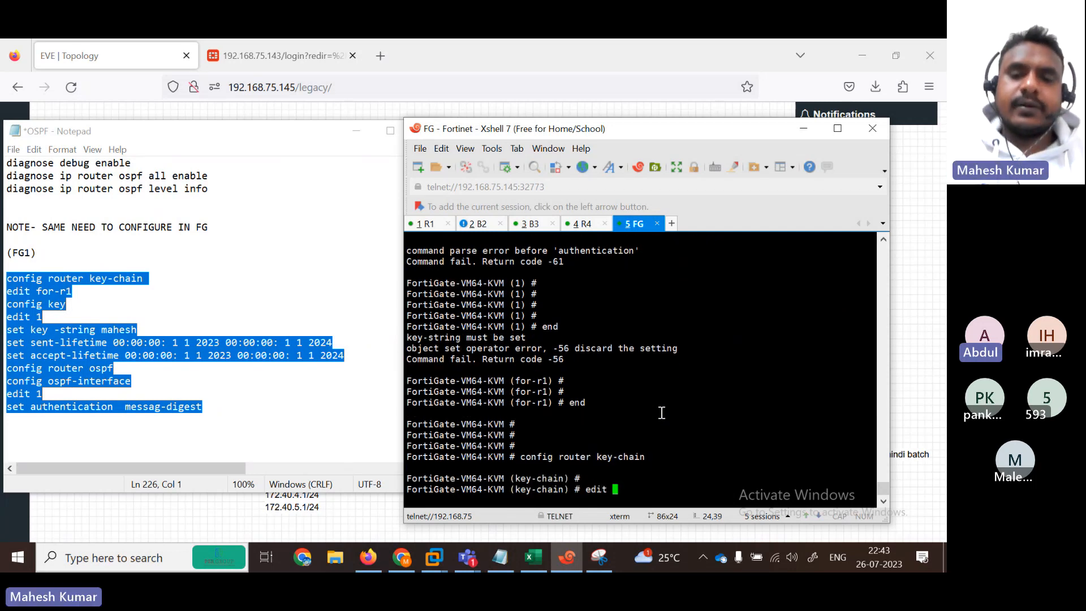
{"action": "type", "text": " for-r1"}
{"action": "key", "text": "Return"}
{"action": "key", "text": "Return"}
{"action": "key", "text": "Return"}
{"action": "key", "text": "Return"}
{"action": "key", "text": "Return"}
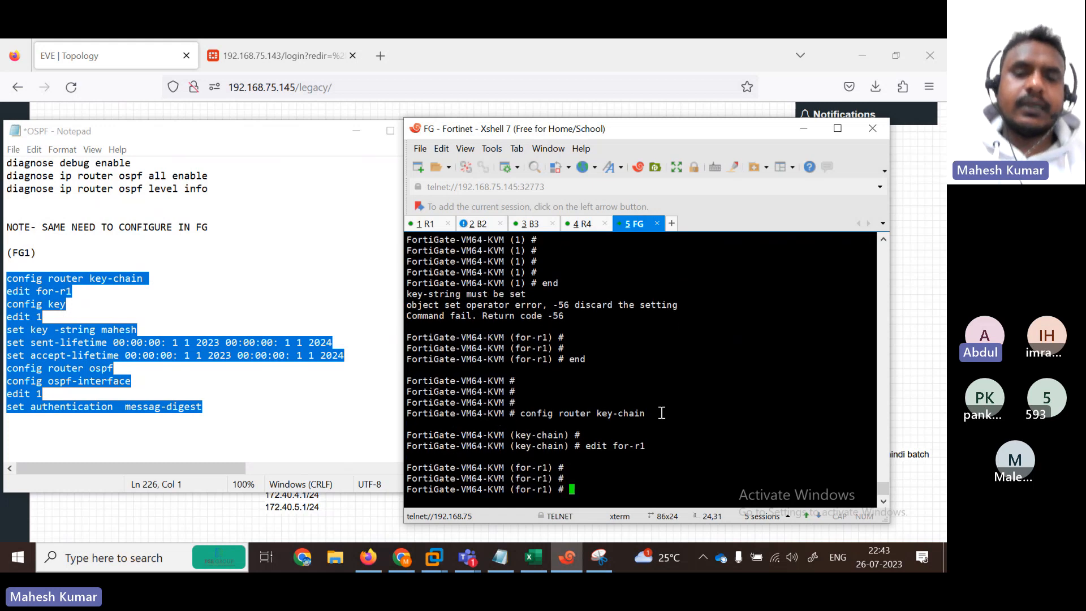
Step: Under config key, create key entry 1 and set its authentication key string
{"action": "type", "text": "j"}
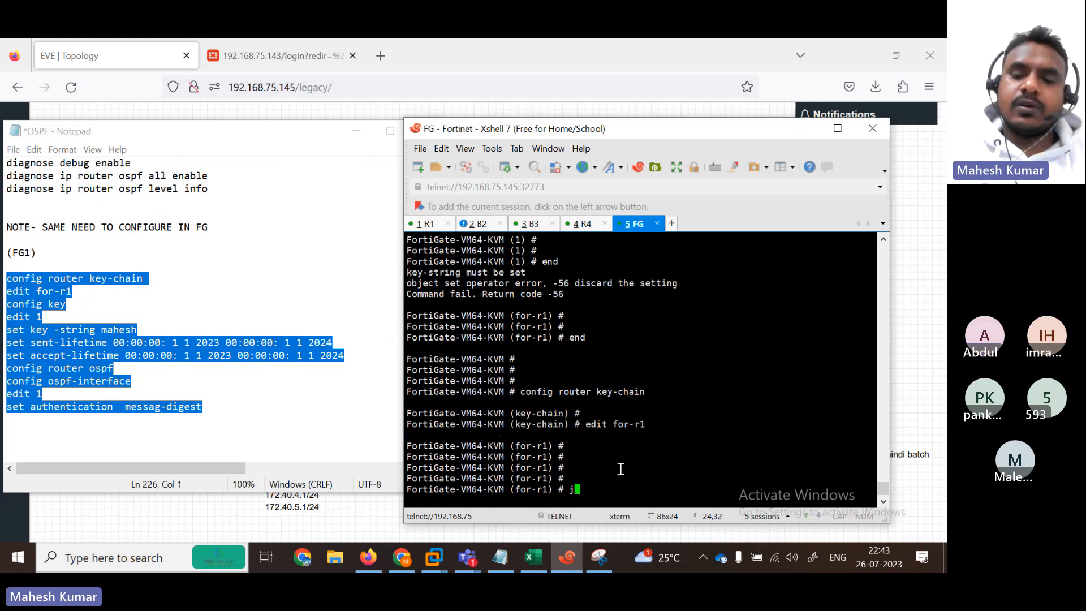
{"action": "key", "text": "BackSpace"}
{"action": "type", "text": "config key"}
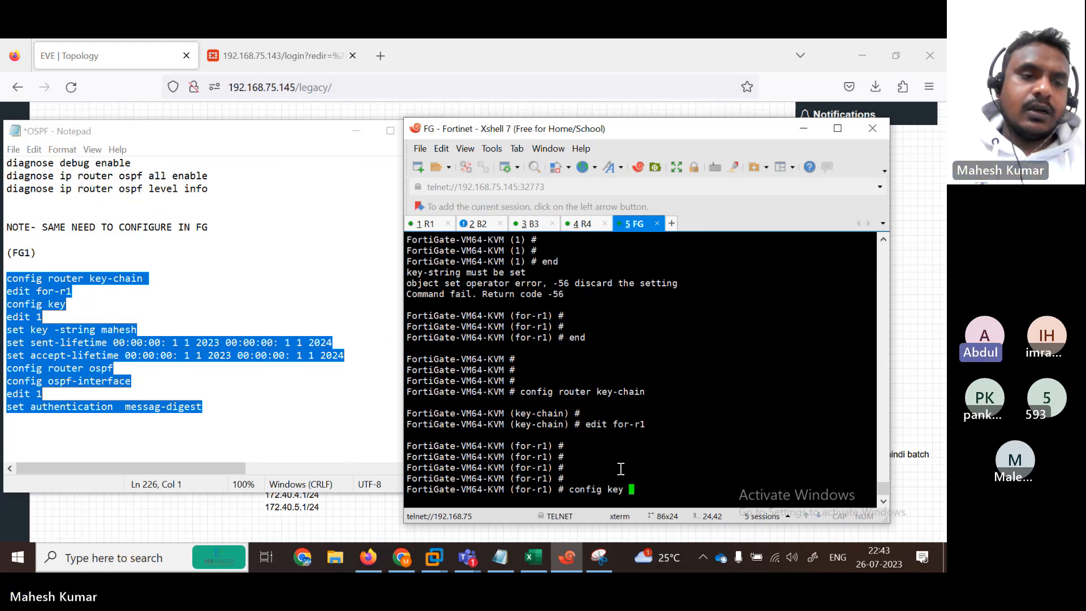
{"action": "key", "text": "Return"}
{"action": "type", "text": "edit 1"}
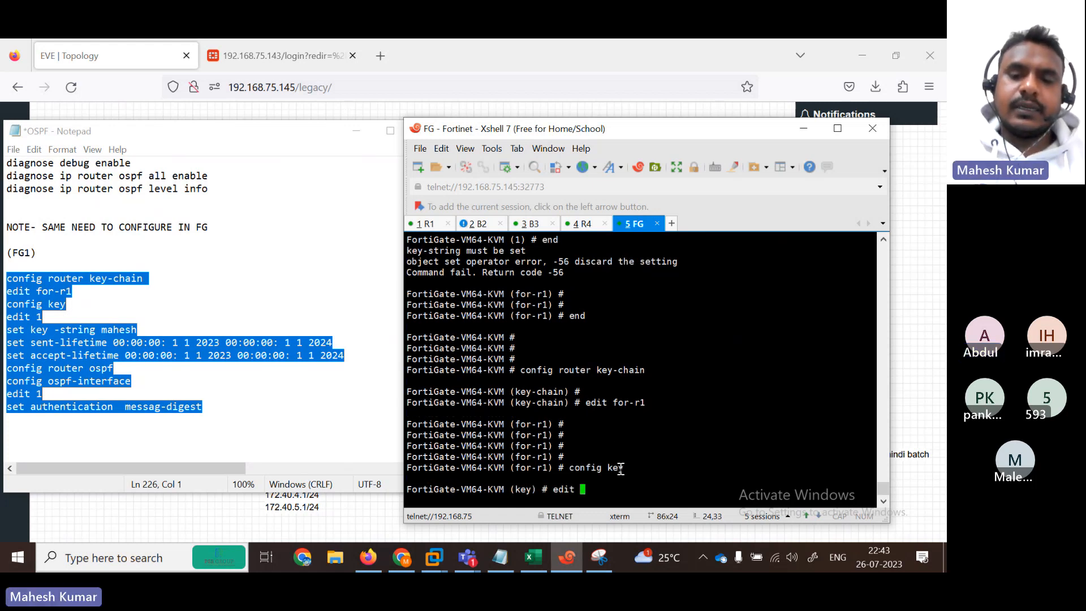
{"action": "key", "text": "Return"}
{"action": "key", "text": "Return"}
{"action": "key", "text": "Return"}
{"action": "key", "text": "Return"}
{"action": "key", "text": "Return"}
{"action": "key", "text": "Return"}
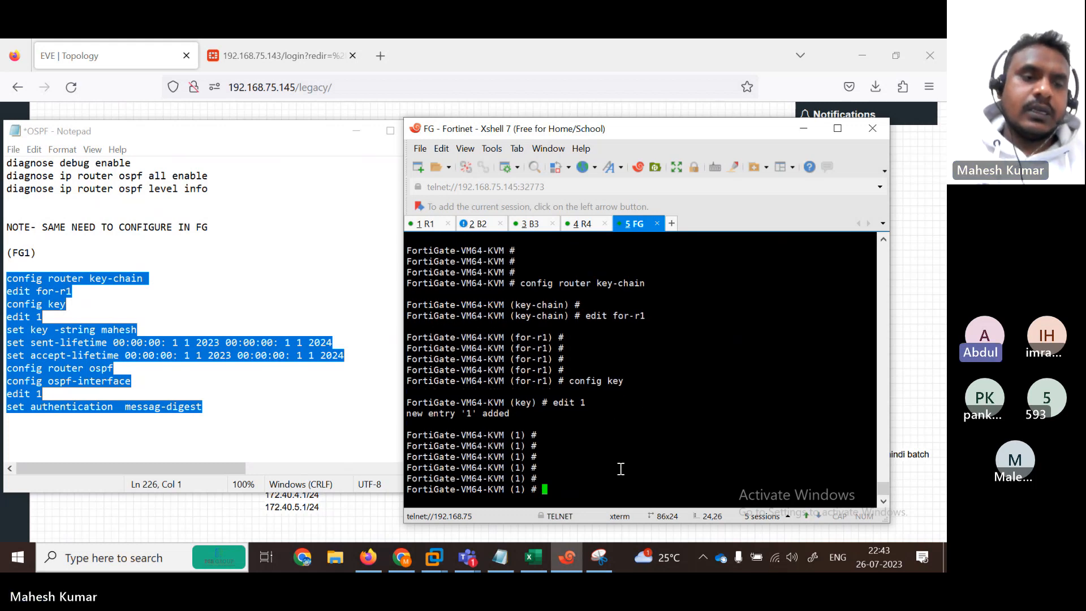
{"action": "type", "text": "set key-string "}
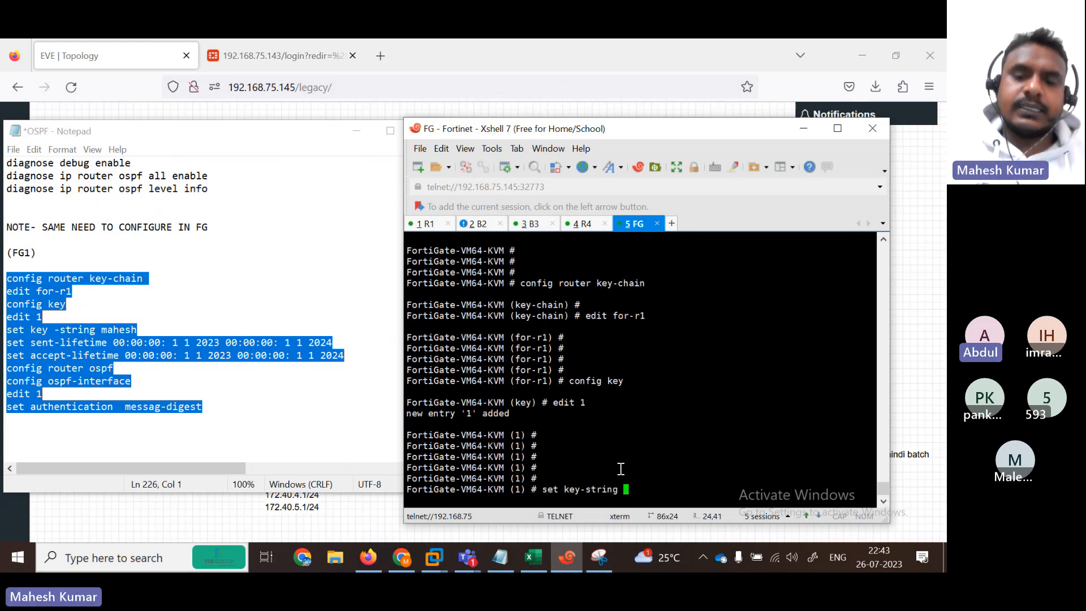
{"action": "type", "text": "mahesh"}
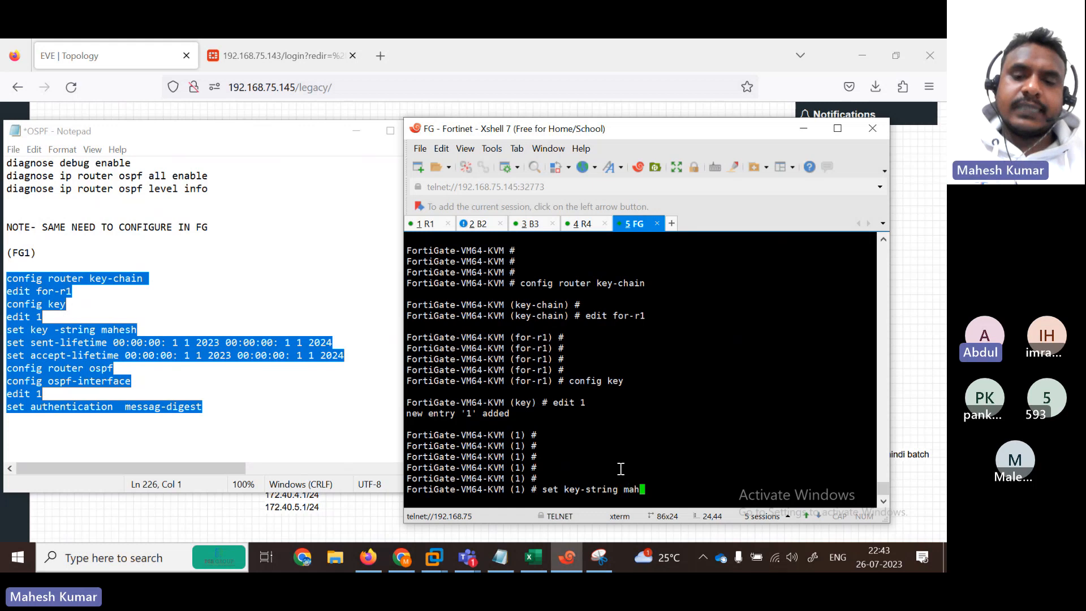
{"action": "key", "text": "Return"}
{"action": "key", "text": "Return"}
Step: Try set send-lifetime 00:00:00 1 1 2023, checking the ? syntax help
{"action": "type", "text": "se"}
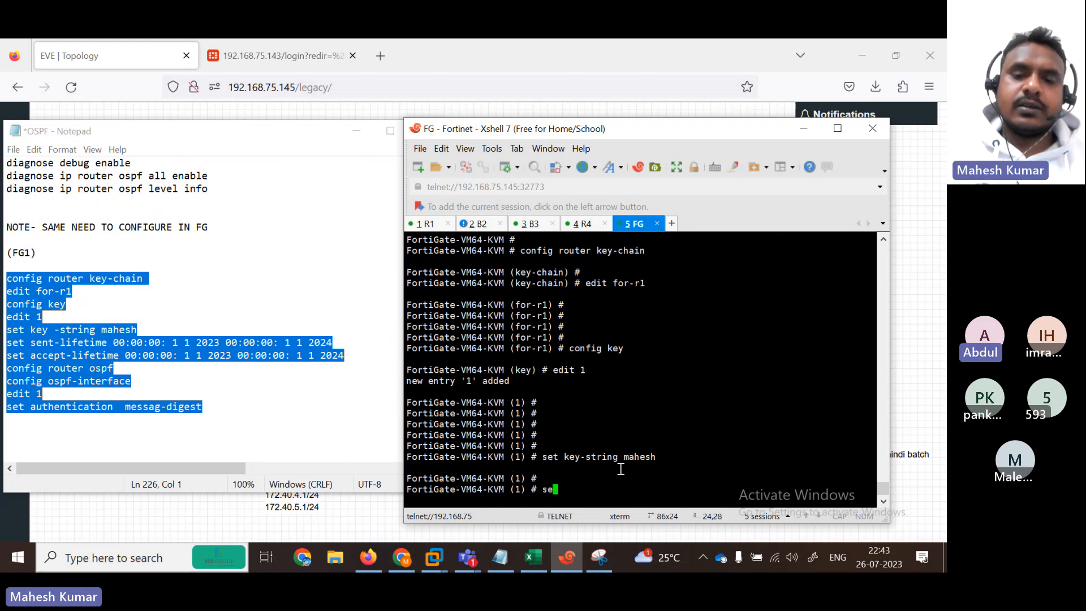
{"action": "type", "text": "t send-lifetime "}
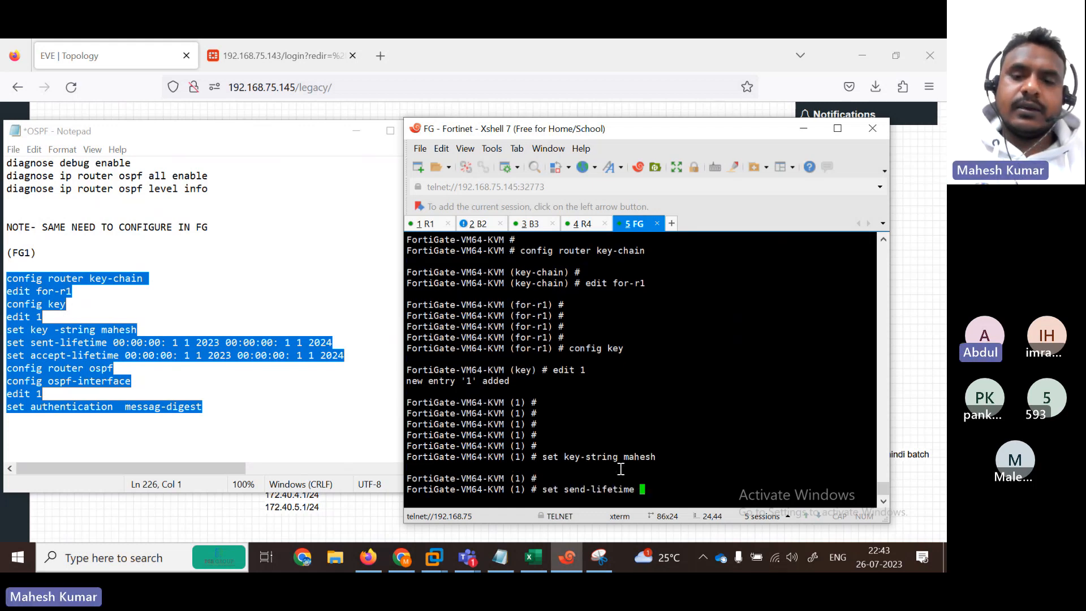
{"action": "type", "text": "0"}
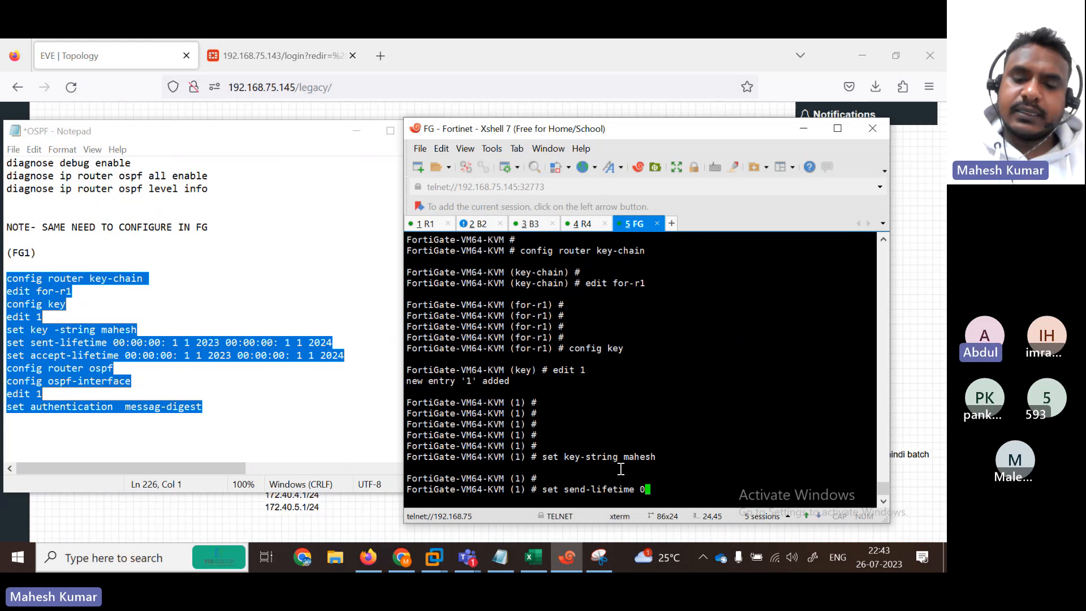
{"action": "type", "text": "0:0"}
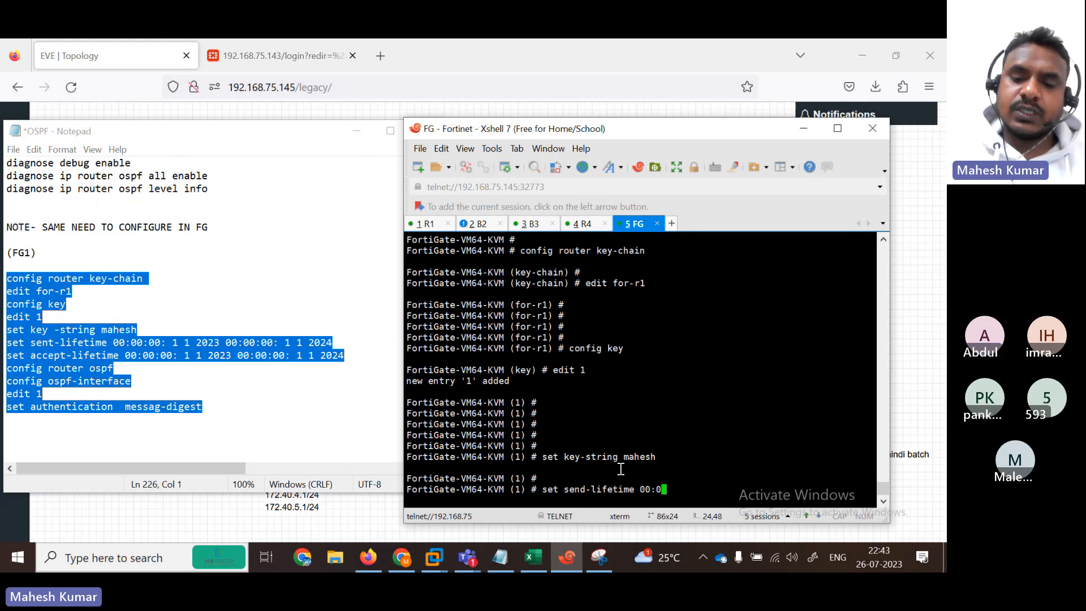
{"action": "type", "text": "0:00:"}
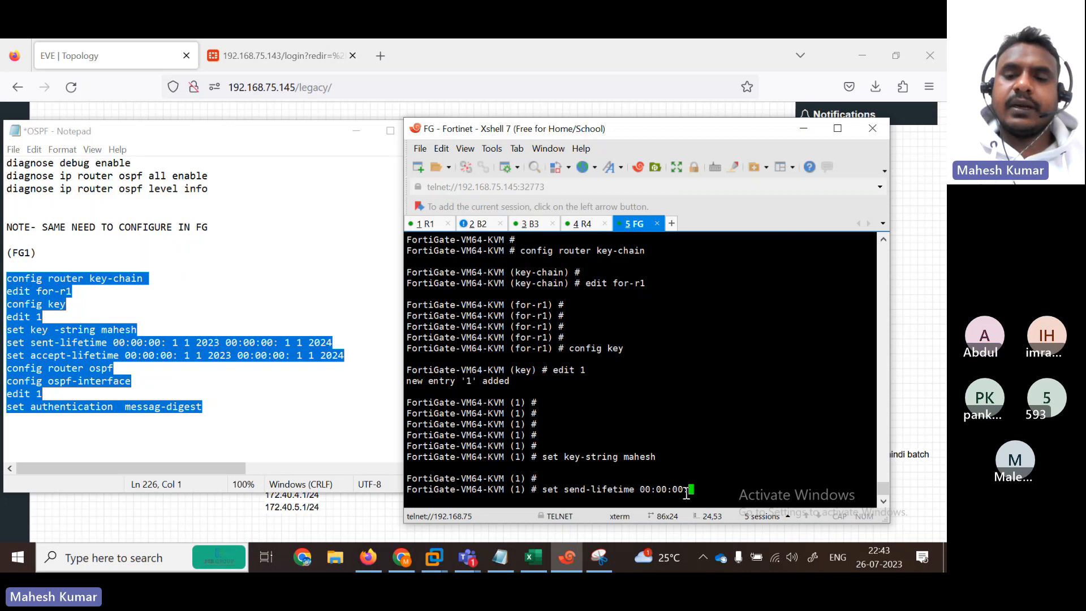
{"action": "key", "text": "BackSpace"}
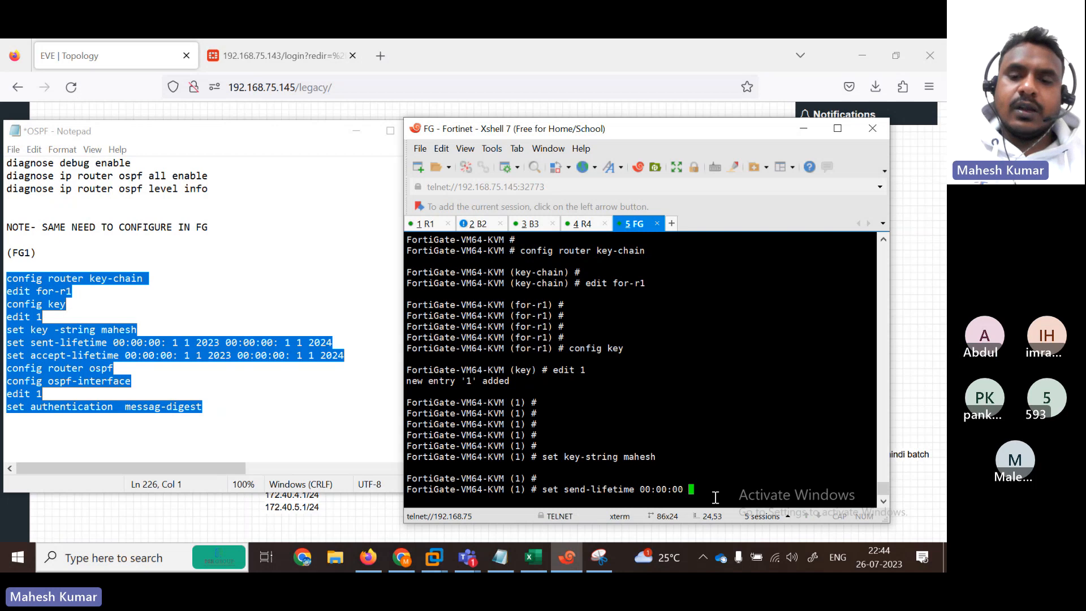
{"action": "type", "text": "1"}
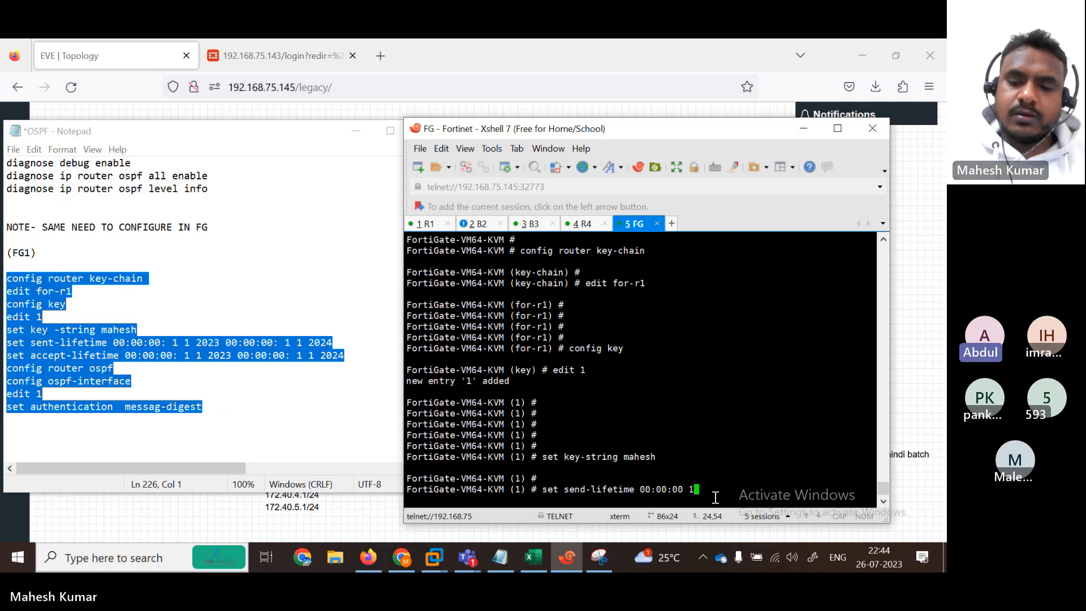
{"action": "type", "text": " 1 1"}
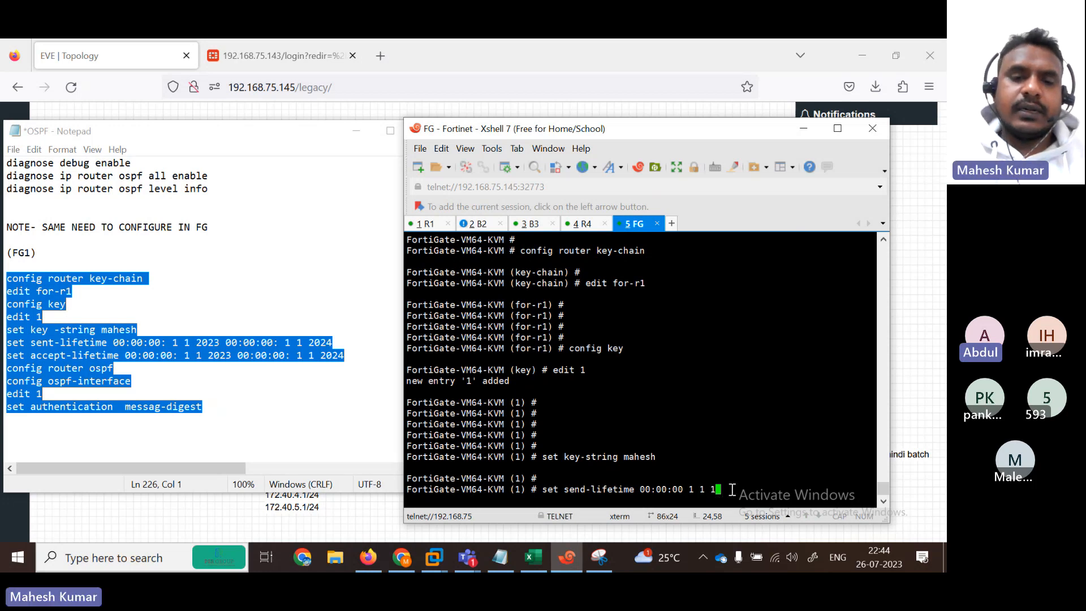
{"action": "key", "text": "BackSpace"}
{"action": "key", "text": "BackSpace"}
{"action": "key", "text": "BackSpace"}
{"action": "key", "text": "BackSpace"}
{"action": "key", "text": "BackSpace"}
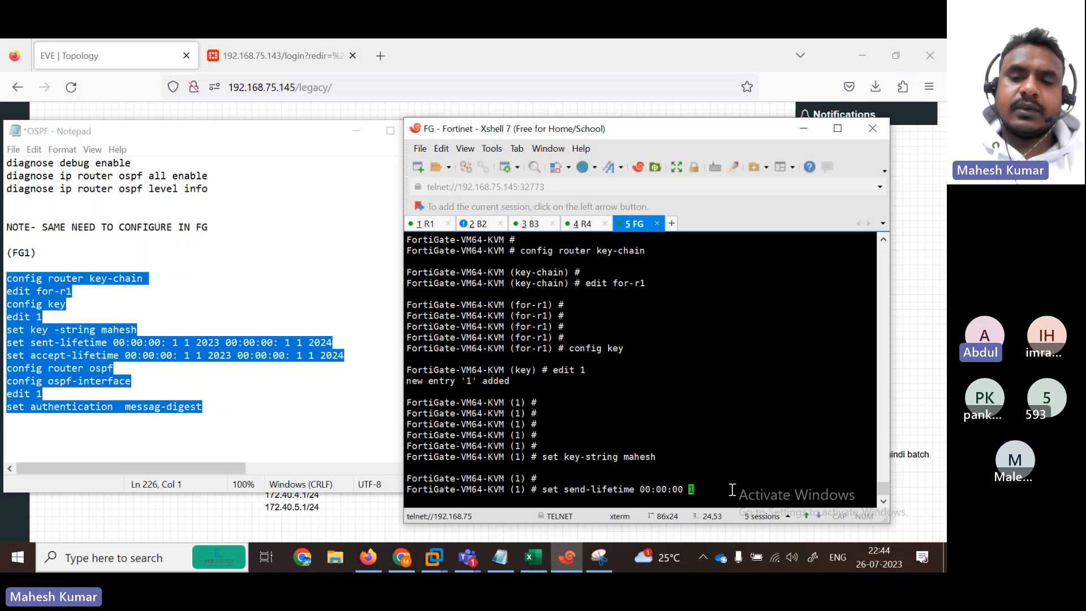
{"action": "key", "text": "question"}
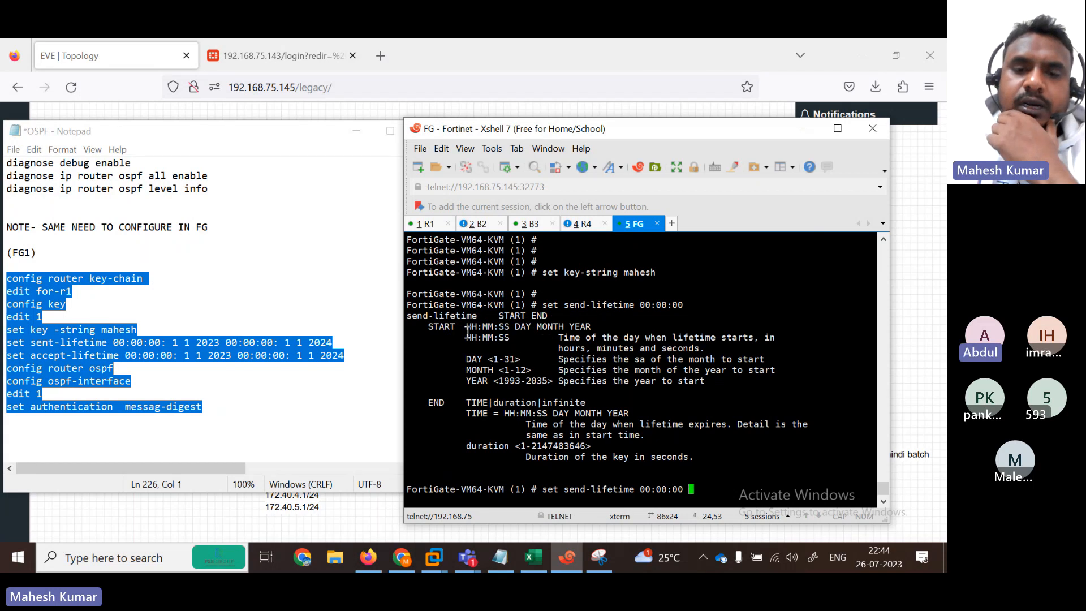
{"action": "left_click_drag", "start_coordinate": [466, 327], "coordinate": [525, 360]}
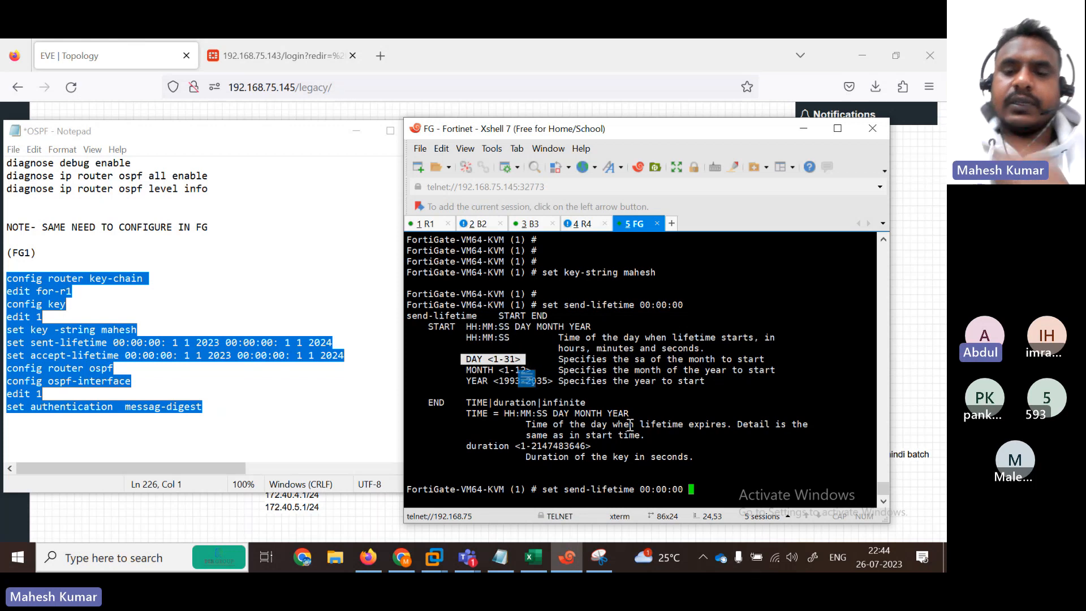
{"action": "left_click", "coordinate": [717, 482]}
{"action": "type", "text": "1"}
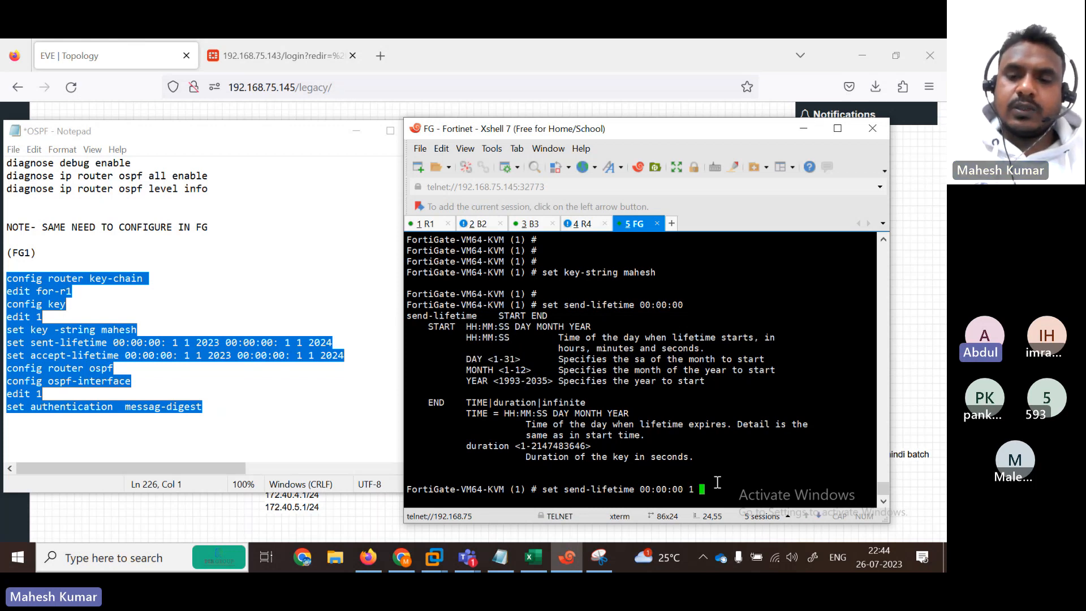
{"action": "key", "text": "question"}
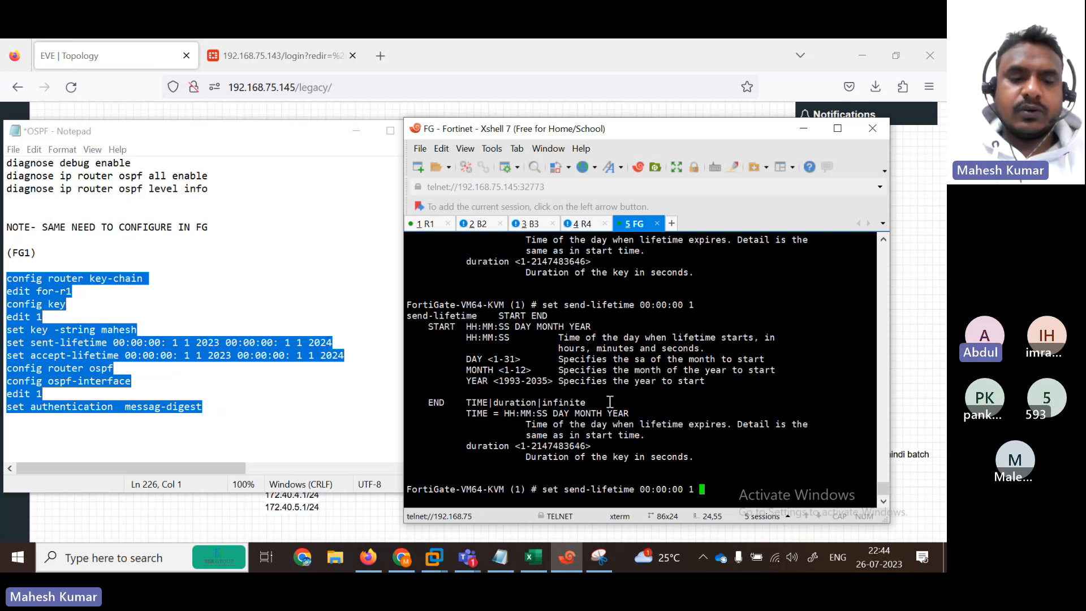
{"action": "type", "text": "1"}
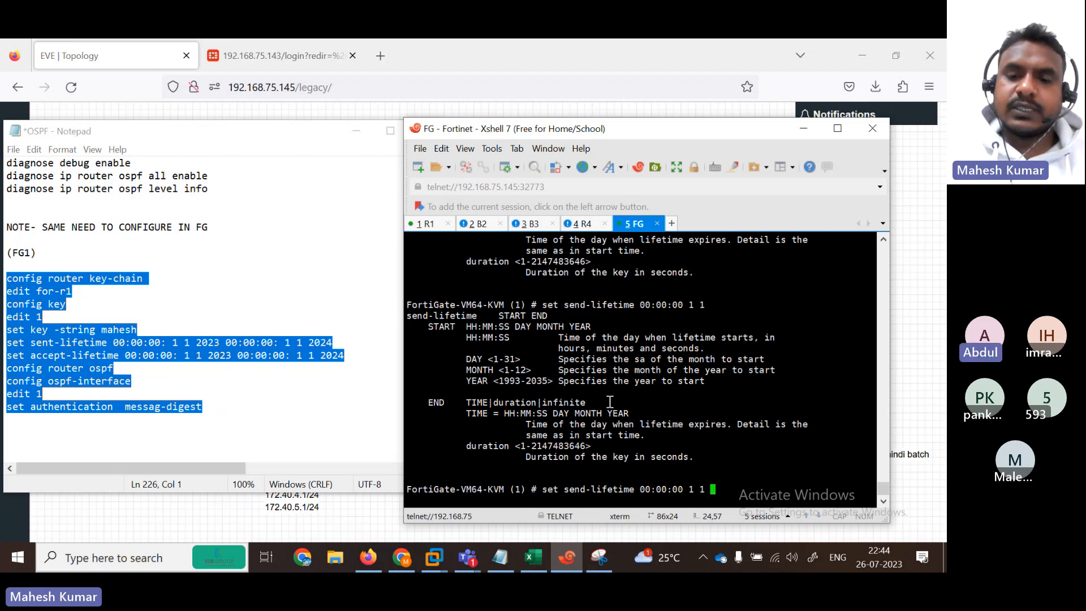
{"action": "type", "text": " 2023"}
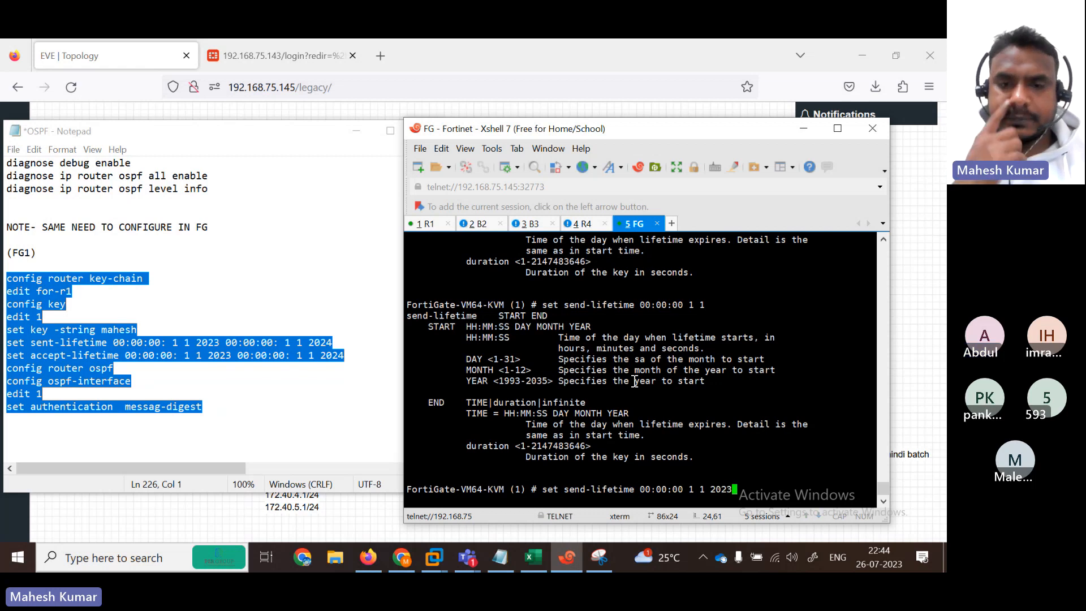
{"action": "type", "text": " ?"}
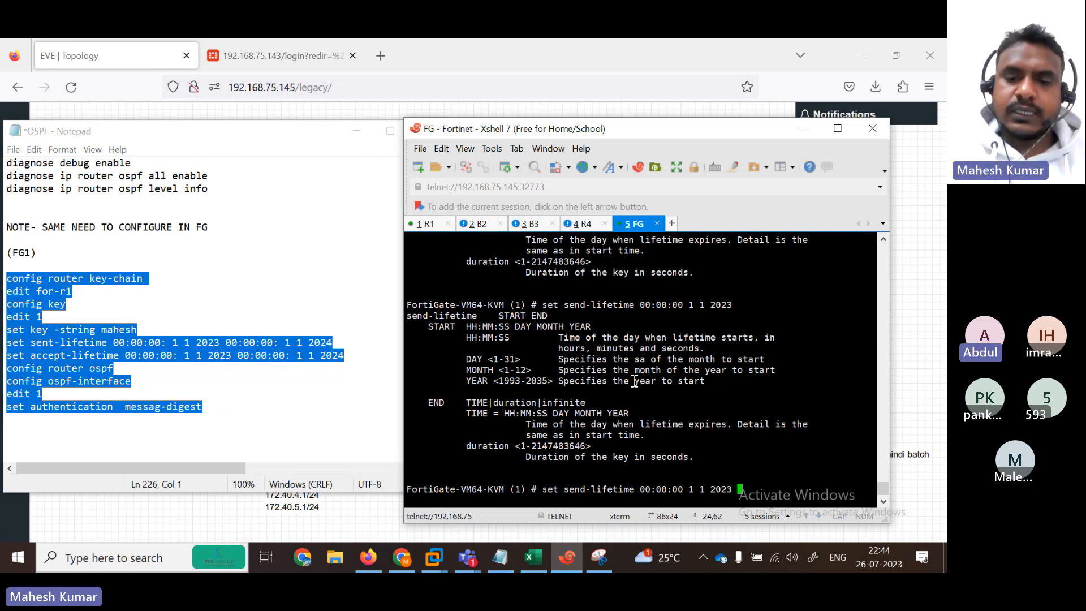
{"action": "key", "text": "Return"}
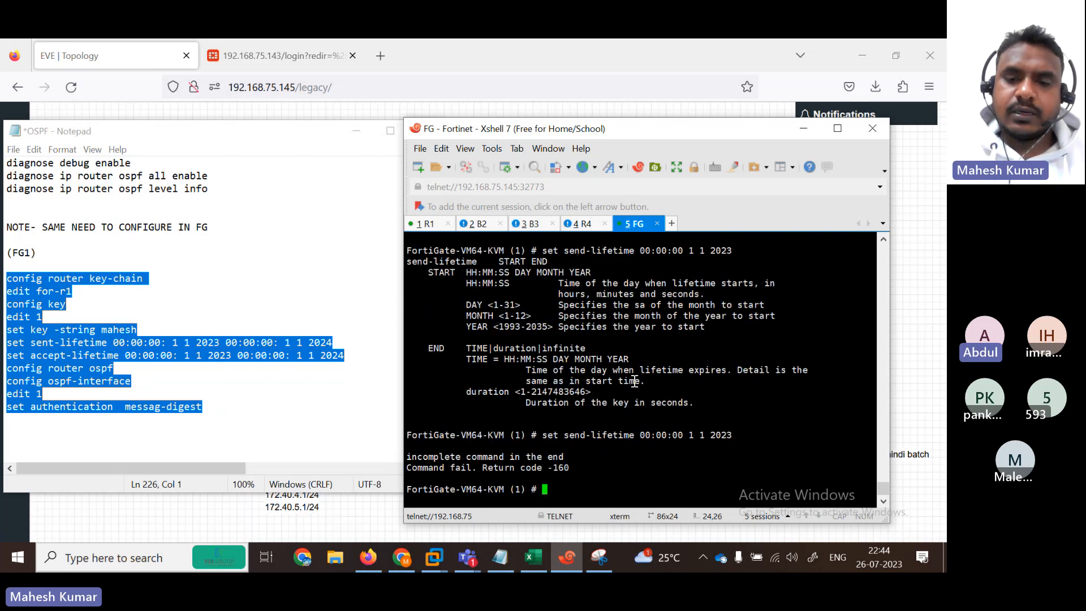
Step: Recheck send-lifetime help, abort with Ctrl+C, and retype the key-string command
{"action": "key", "text": "Up"}
{"action": "type", "text": "?"}
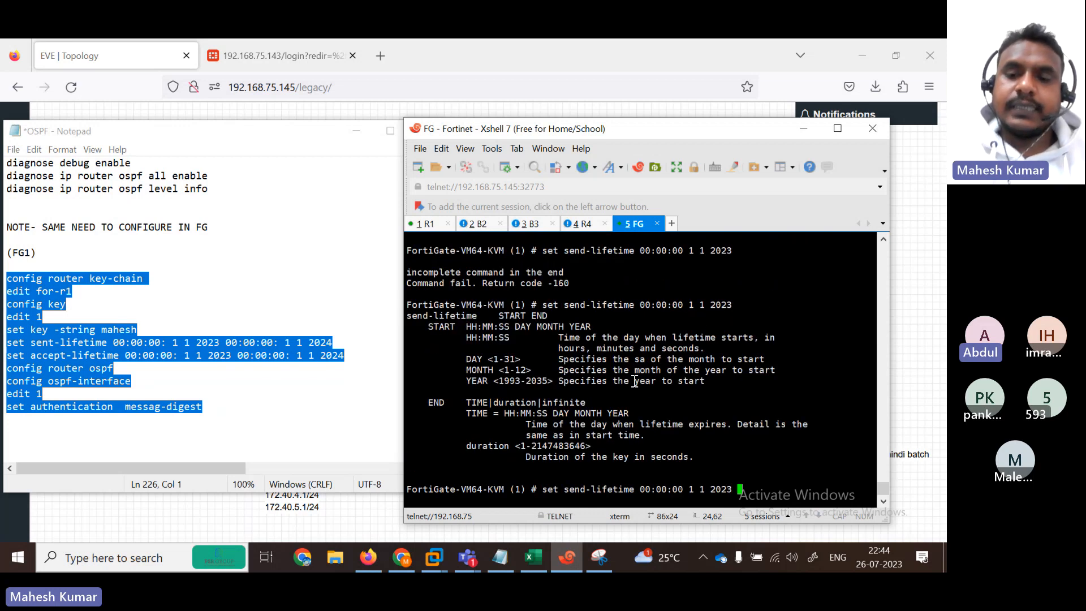
{"action": "left_click_drag", "start_coordinate": [636, 490], "coordinate": [738, 489]}
{"action": "key", "text": "ctrl+c"}
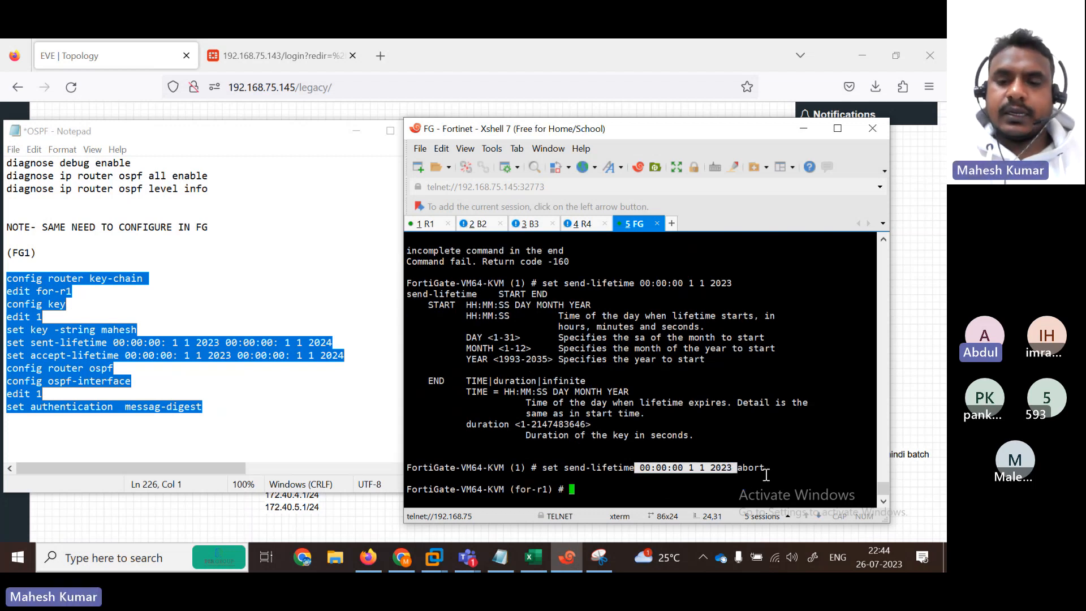
{"action": "type", "text": "set key-string mahesh"}
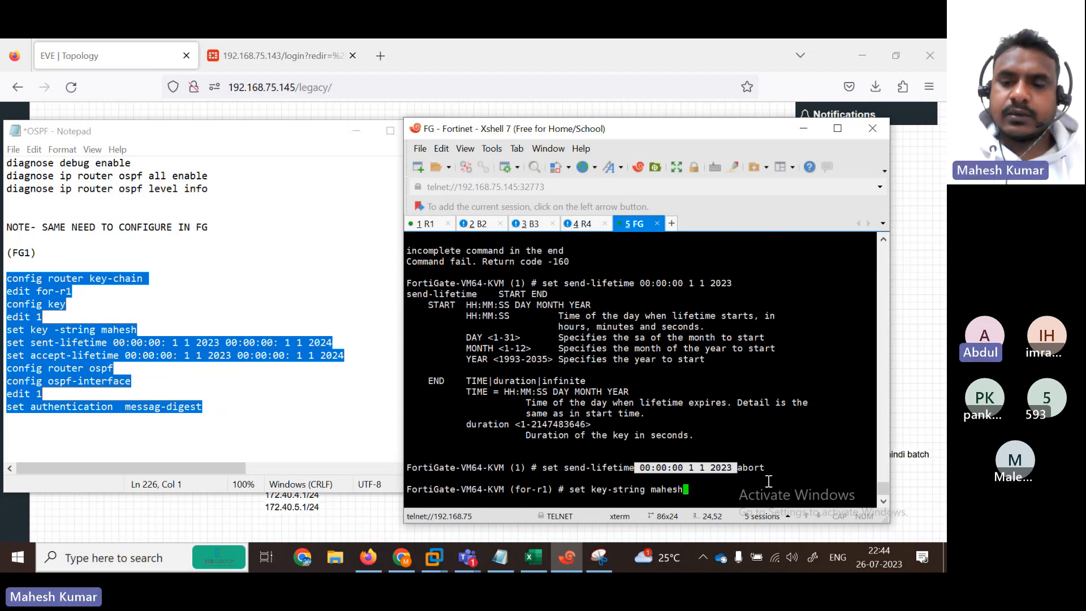
{"action": "key", "text": "Up"}
{"action": "key", "text": "Down"}
{"action": "key", "text": "Down"}
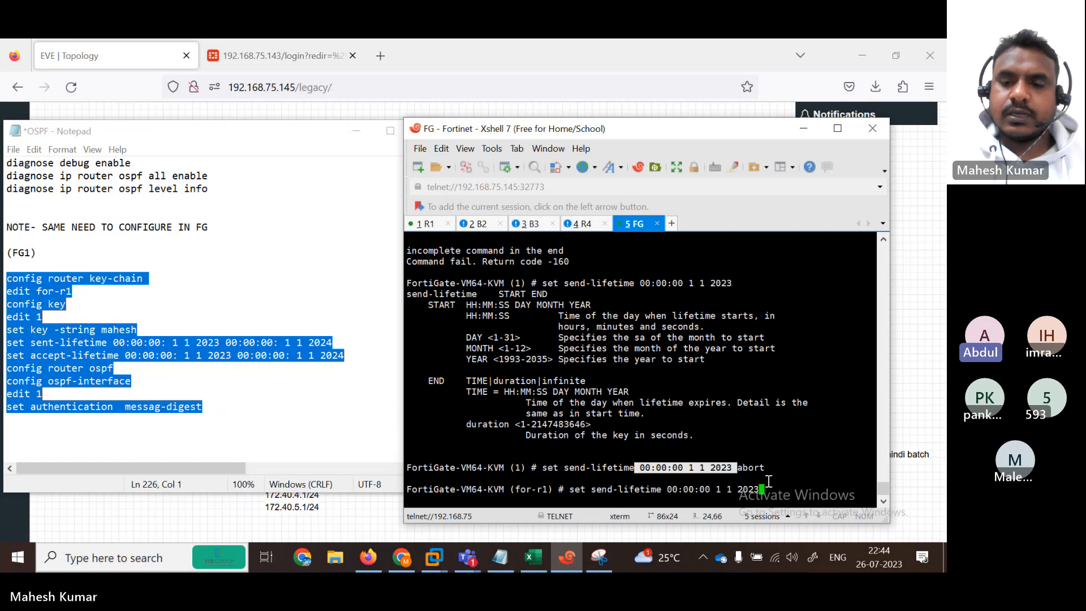
{"action": "left_click", "coordinate": [770, 482]}
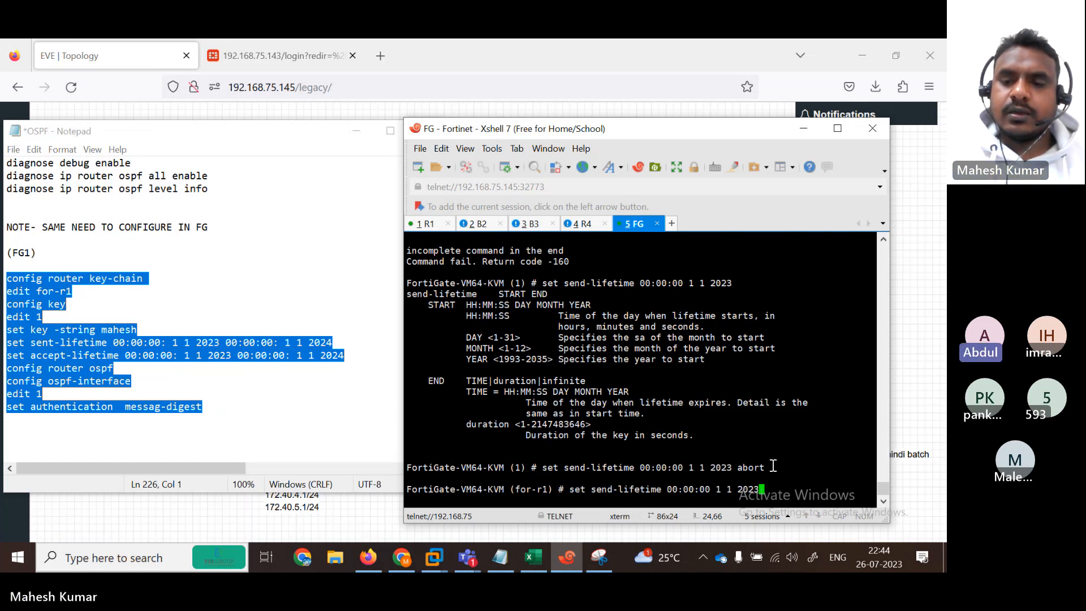
Step: Fix the year to 2023, reuse the start date-time as the end time, and run send-lifetime
{"action": "key", "text": "BackSpace"}
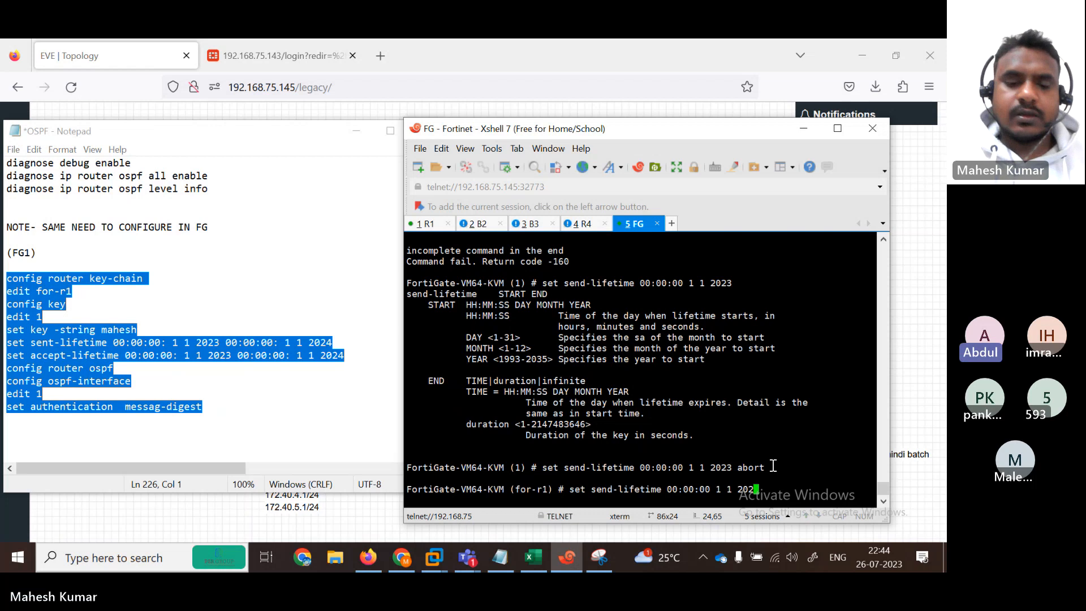
{"action": "type", "text": "3"}
{"action": "left_click_drag", "start_coordinate": [764, 489], "coordinate": [675, 492]}
{"action": "right_click", "coordinate": [694, 491]}
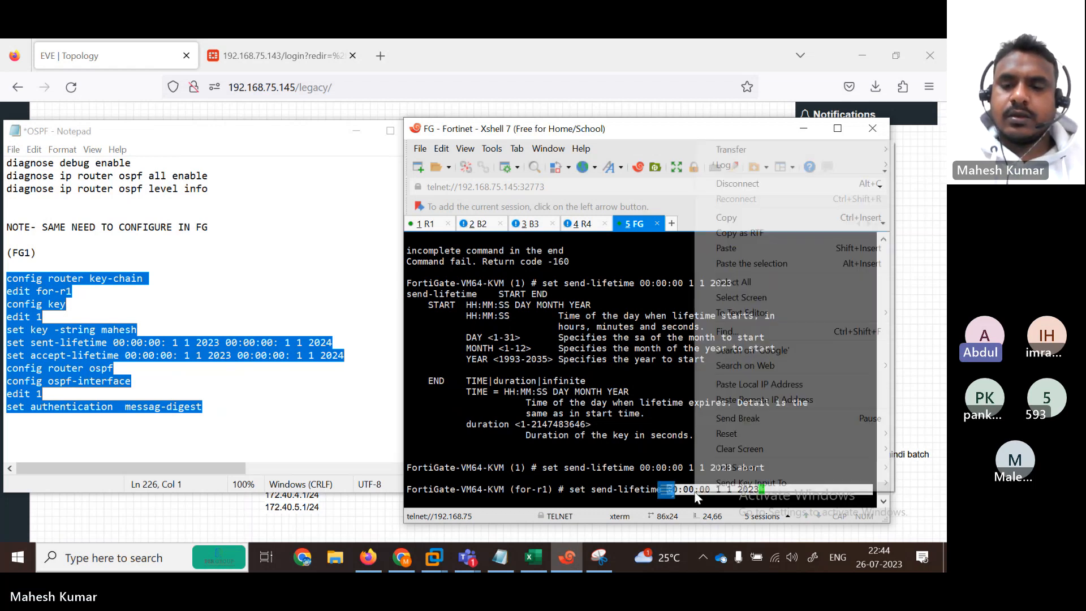
{"action": "left_click", "coordinate": [727, 218]}
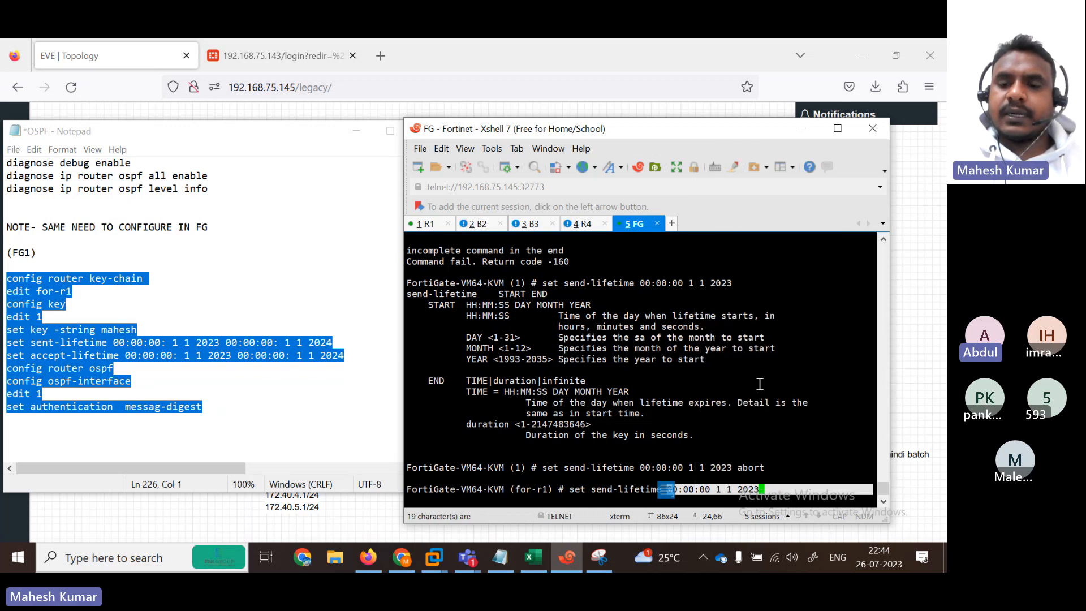
{"action": "left_click", "coordinate": [780, 487]}
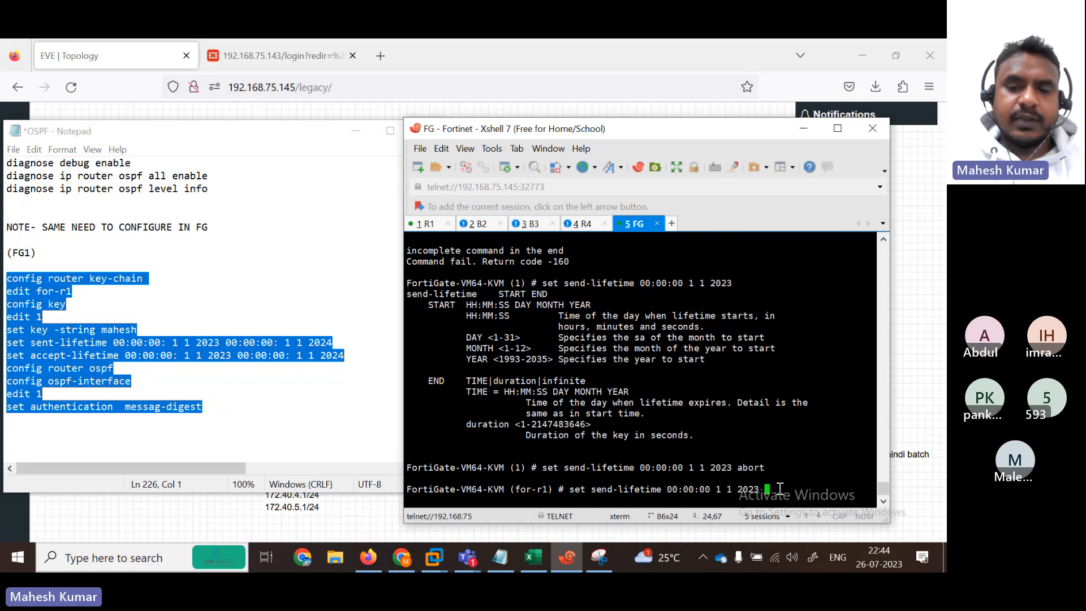
{"action": "right_click", "coordinate": [780, 487]}
{"action": "left_click", "coordinate": [806, 242]}
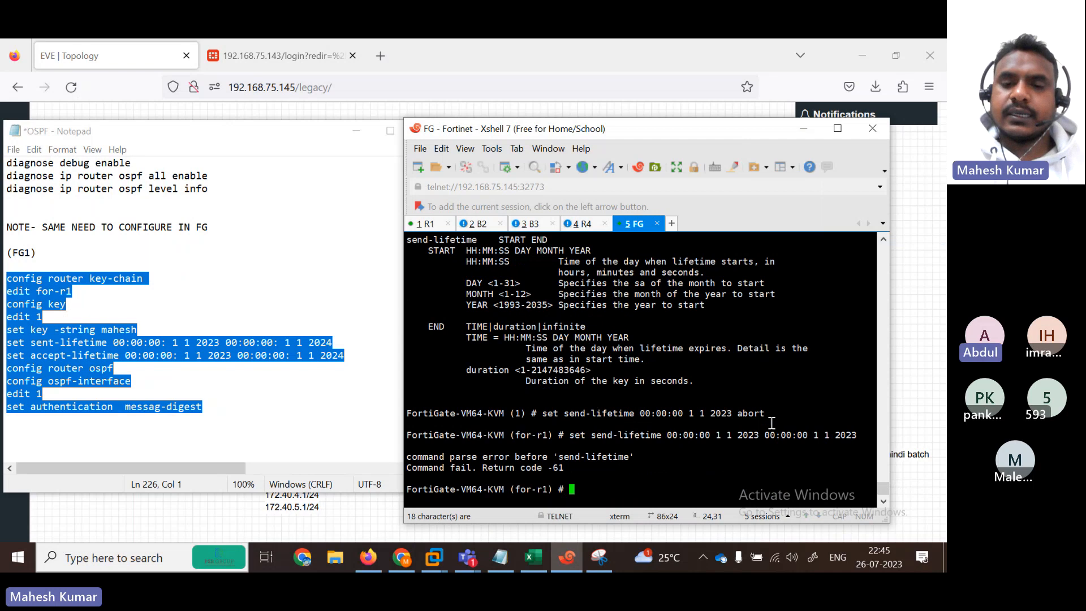
{"action": "key", "text": "Up"}
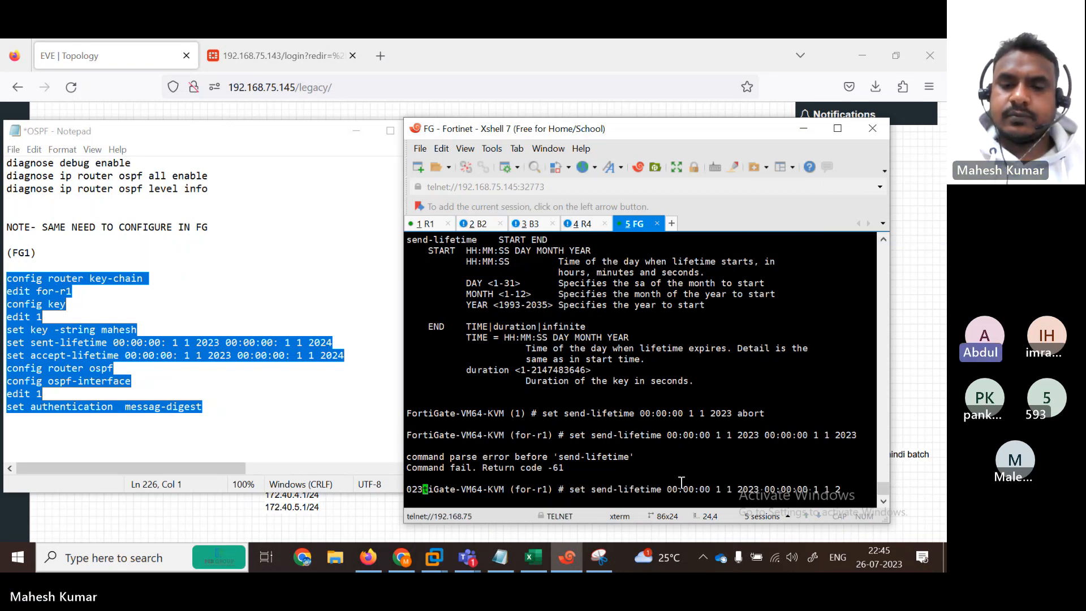
{"action": "key", "text": "Return"}
{"action": "key", "text": "Return"}
{"action": "key", "text": "Return"}
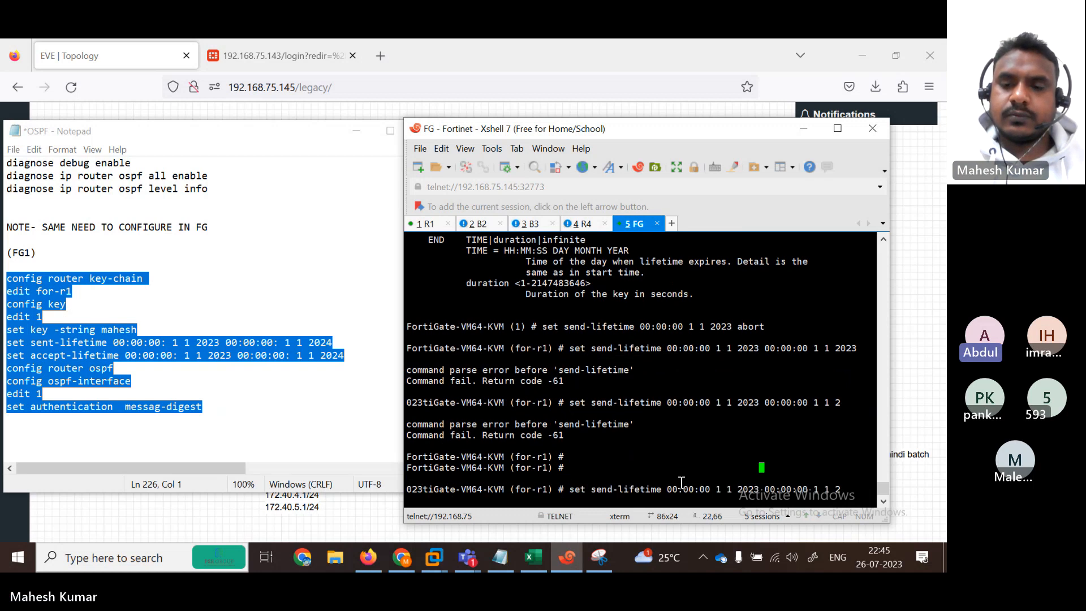
Step: Maximize the terminal and recall edit 1 from the command history
{"action": "key", "text": "shift+Insert"}
{"action": "key", "text": "Up"}
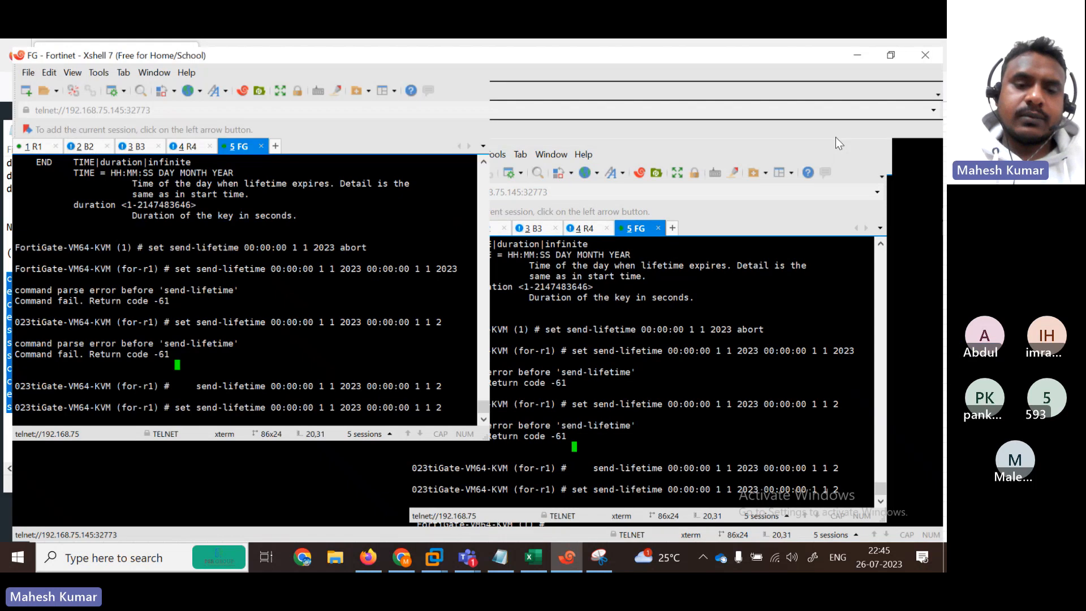
{"action": "left_click", "coordinate": [837, 128]}
{"action": "key", "text": "Return"}
{"action": "key", "text": "Return"}
{"action": "key", "text": "Return"}
{"action": "key", "text": "Return"}
{"action": "key", "text": "Return"}
{"action": "key", "text": "Return"}
{"action": "key", "text": "Return"}
{"action": "key", "text": "Return"}
{"action": "key", "text": "Return"}
{"action": "key", "text": "Return"}
{"action": "key", "text": "Return"}
{"action": "key", "text": "Return"}
{"action": "key", "text": "Return"}
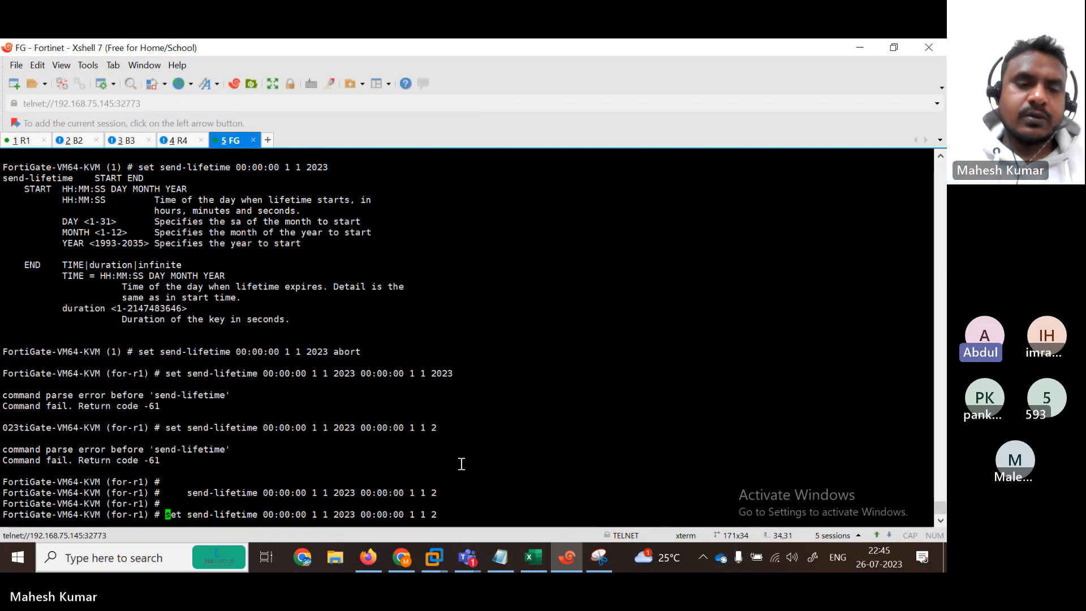
{"action": "key", "text": "Return"}
{"action": "key", "text": "Return"}
{"action": "key", "text": "Return"}
{"action": "key", "text": "Return"}
{"action": "key", "text": "Return"}
{"action": "key", "text": "Return"}
{"action": "key", "text": "Return"}
{"action": "key", "text": "Return"}
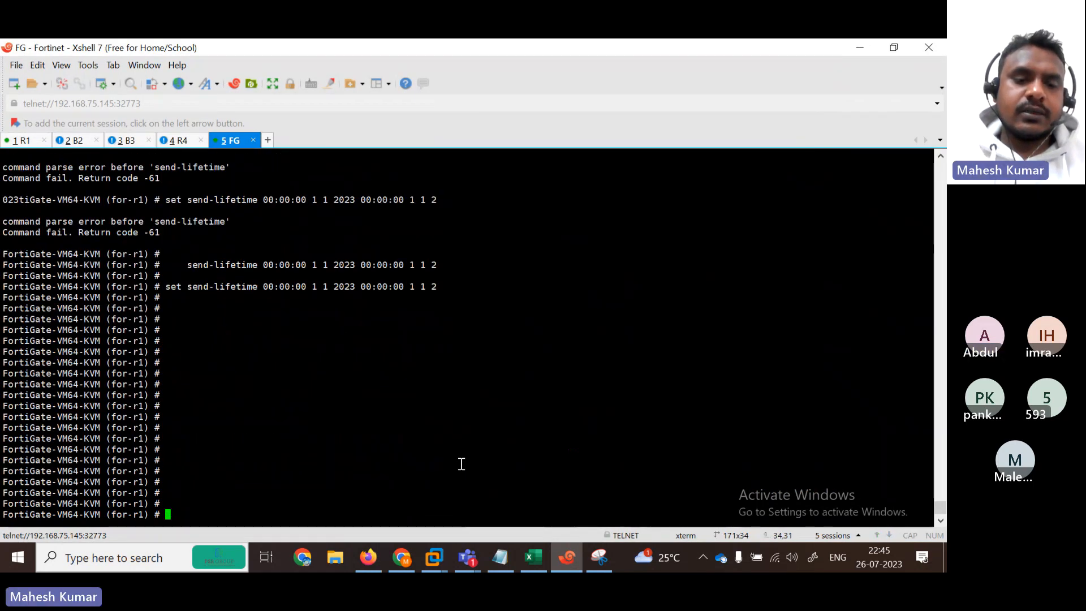
{"action": "key", "text": "Up"}
{"action": "key", "text": "Up"}
{"action": "key", "text": "Down"}
{"action": "key", "text": "Down"}
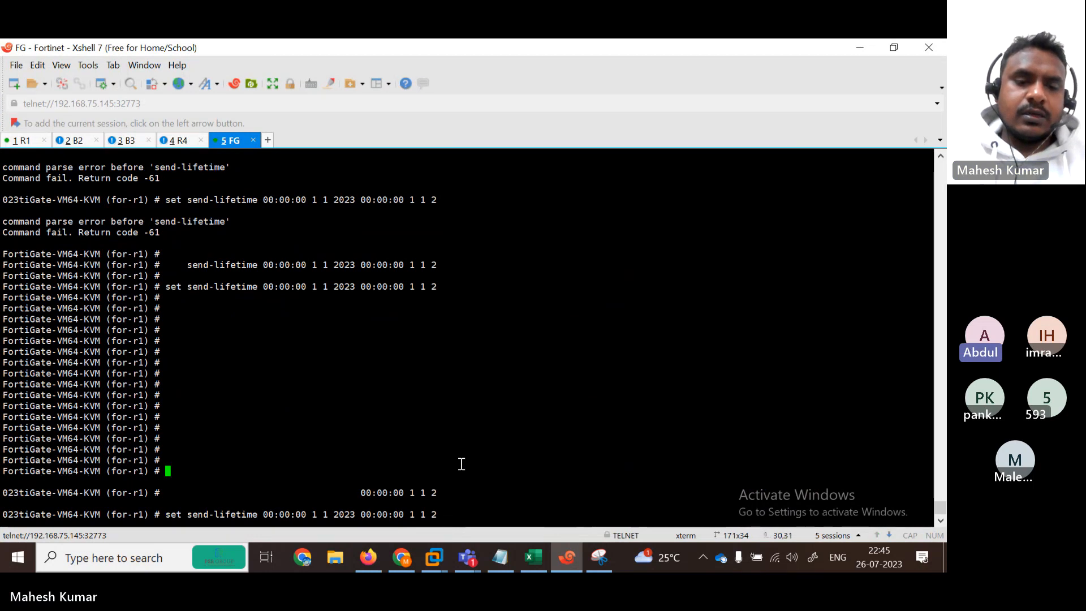
{"action": "key", "text": "Up"}
{"action": "key", "text": "Up"}
{"action": "key", "text": "Down"}
{"action": "key", "text": "Up"}
{"action": "key", "text": "Up"}
{"action": "key", "text": "Up"}
{"action": "key", "text": "Up"}
{"action": "key", "text": "Up"}
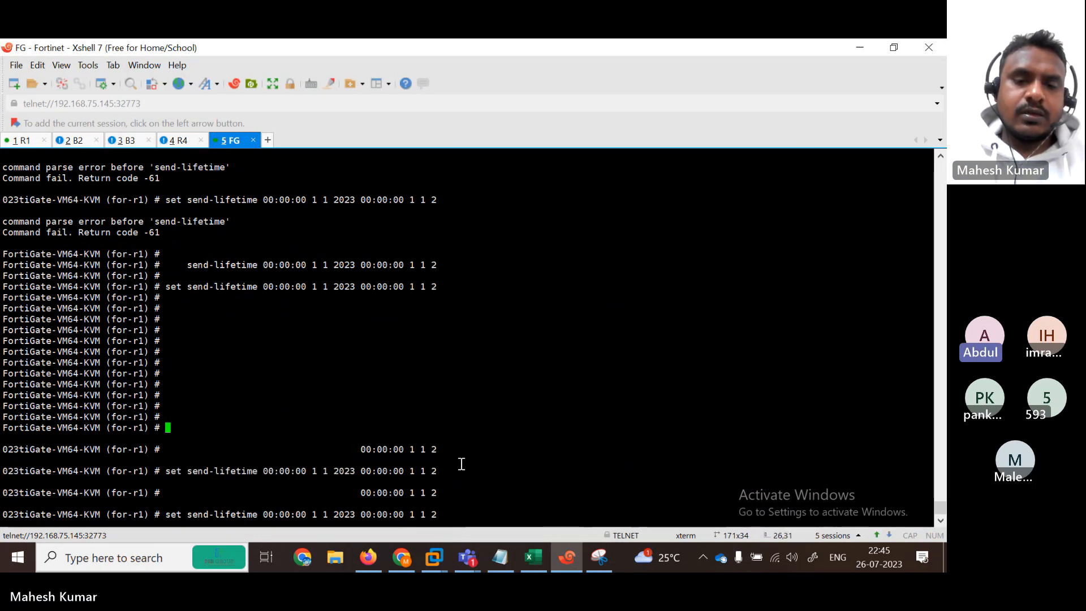
{"action": "key", "text": "Up"}
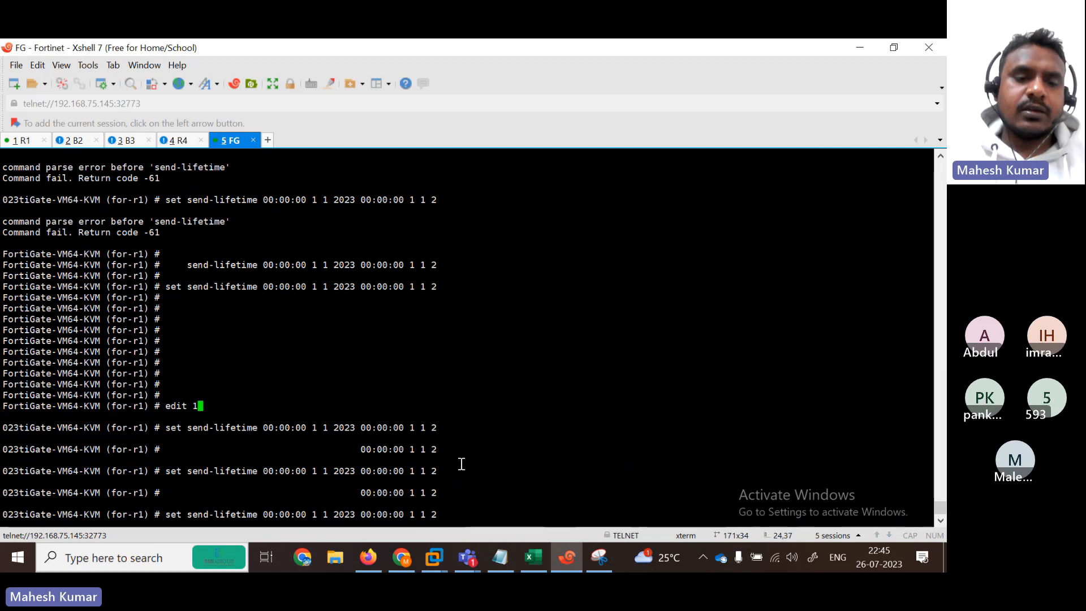
{"action": "key", "text": "Return"}
Step: Leave the key entry with end and close the FortiGate session tab
{"action": "key", "text": "Return"}
{"action": "key", "text": "Return"}
{"action": "type", "text": "end"}
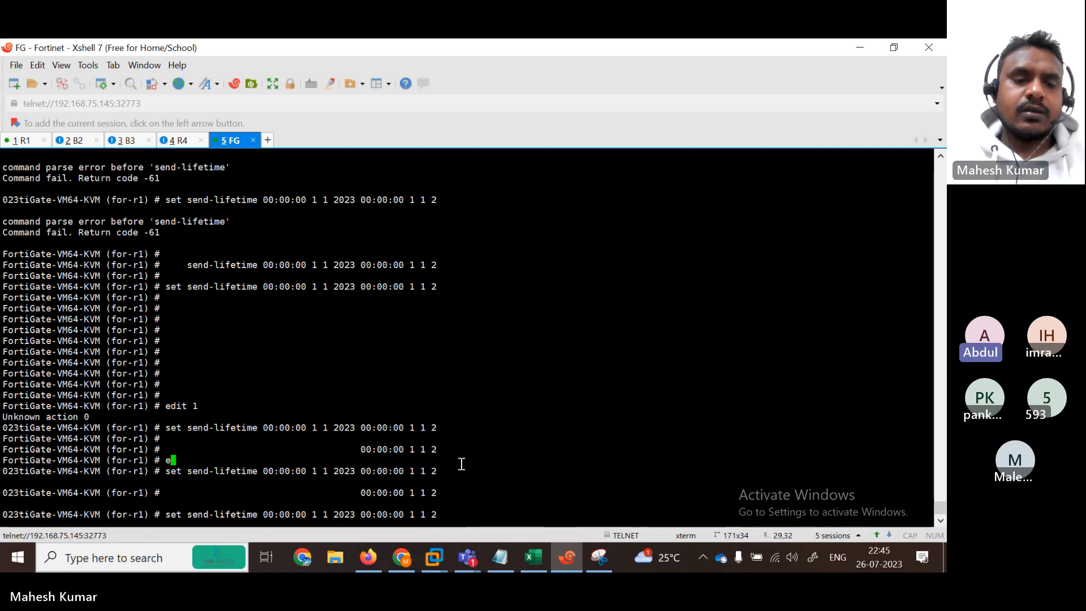
{"action": "key", "text": "Return"}
{"action": "key", "text": "Return"}
{"action": "key", "text": "Return"}
{"action": "key", "text": "Return"}
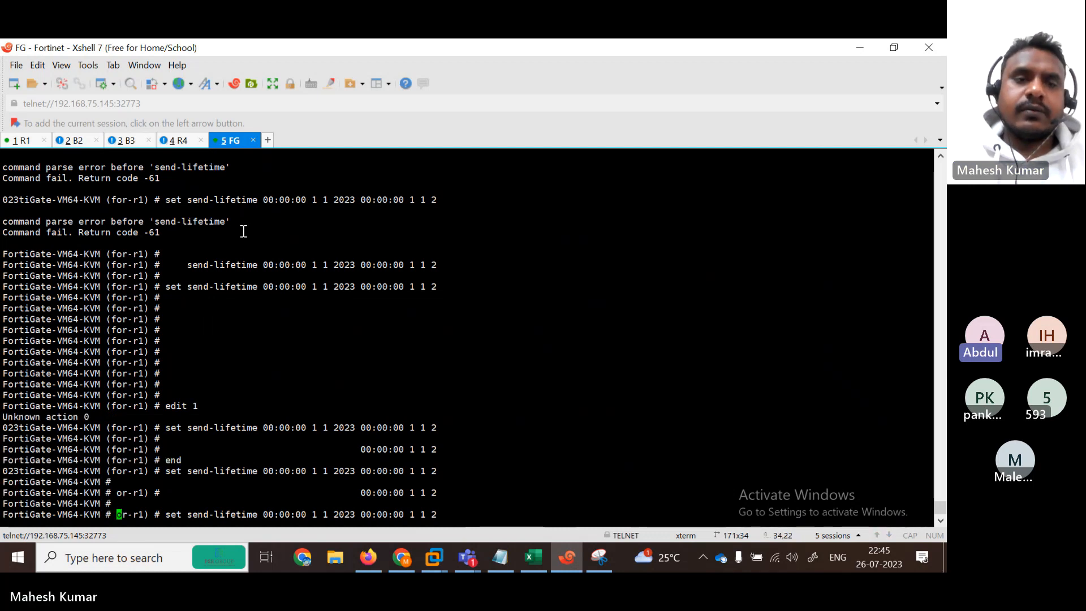
{"action": "left_click", "coordinate": [252, 140]}
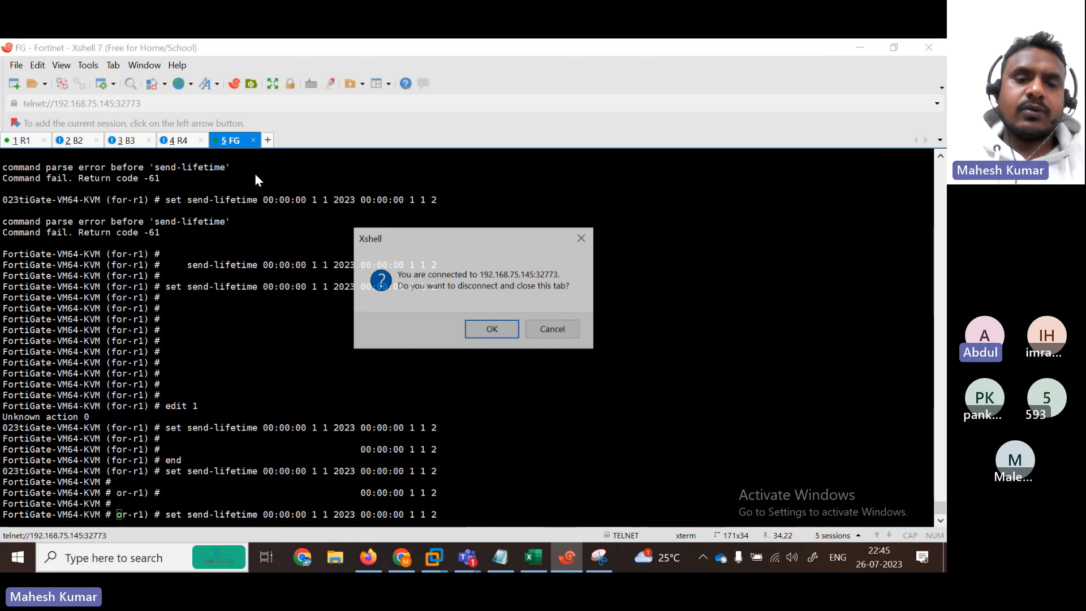
Step: Reconnect to the Fortinet node from the EVE topology and name the new tab FG
{"action": "left_click", "coordinate": [484, 332]}
{"action": "left_click", "coordinate": [862, 48]}
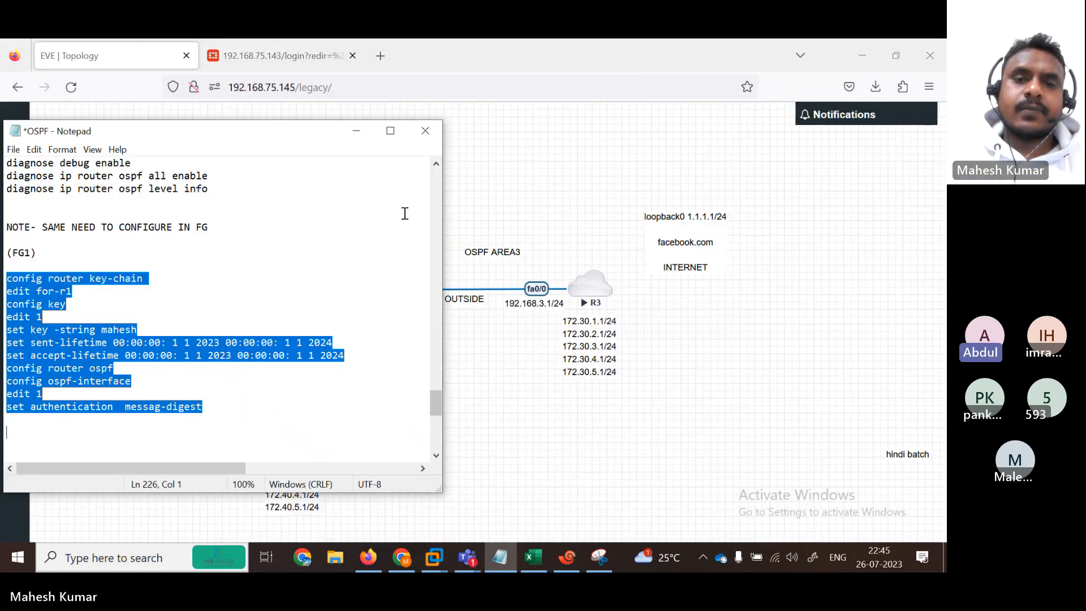
{"action": "left_click", "coordinate": [533, 172]}
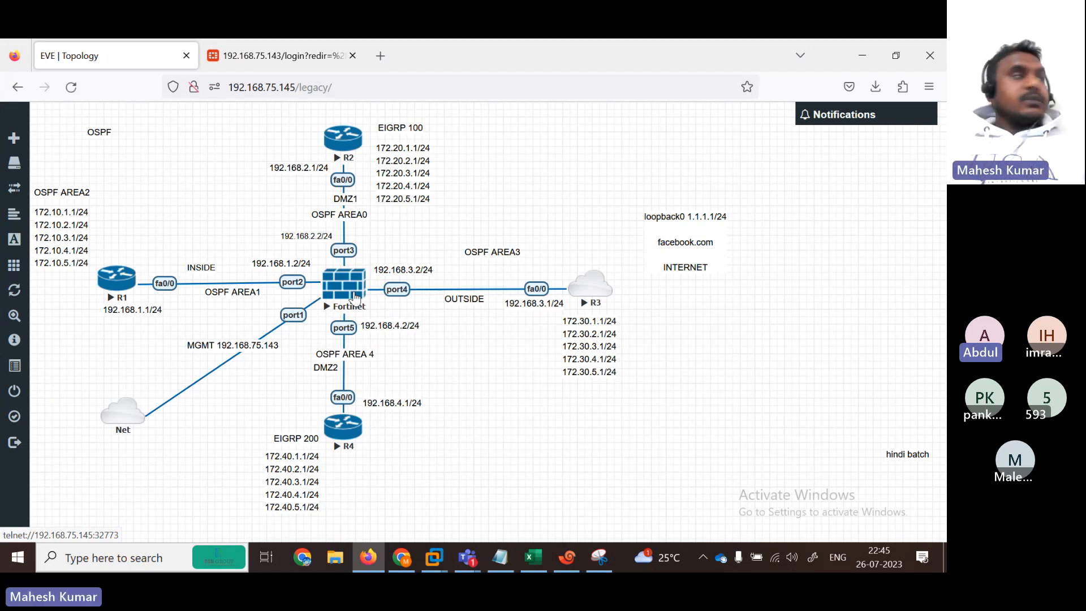
{"action": "left_click", "coordinate": [355, 298]}
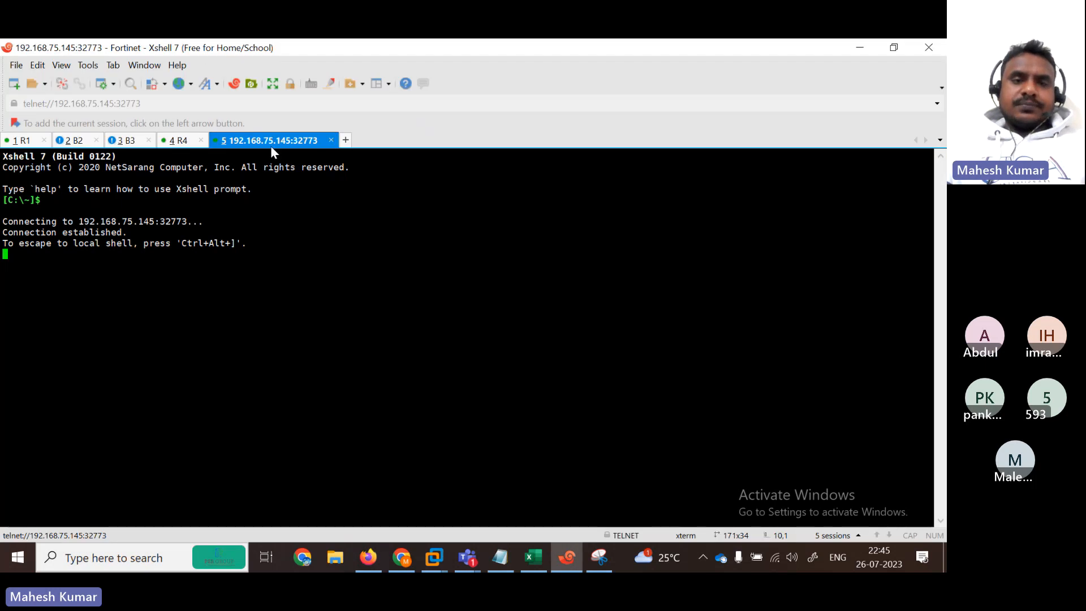
{"action": "right_click", "coordinate": [271, 145]}
{"action": "left_click", "coordinate": [311, 381]}
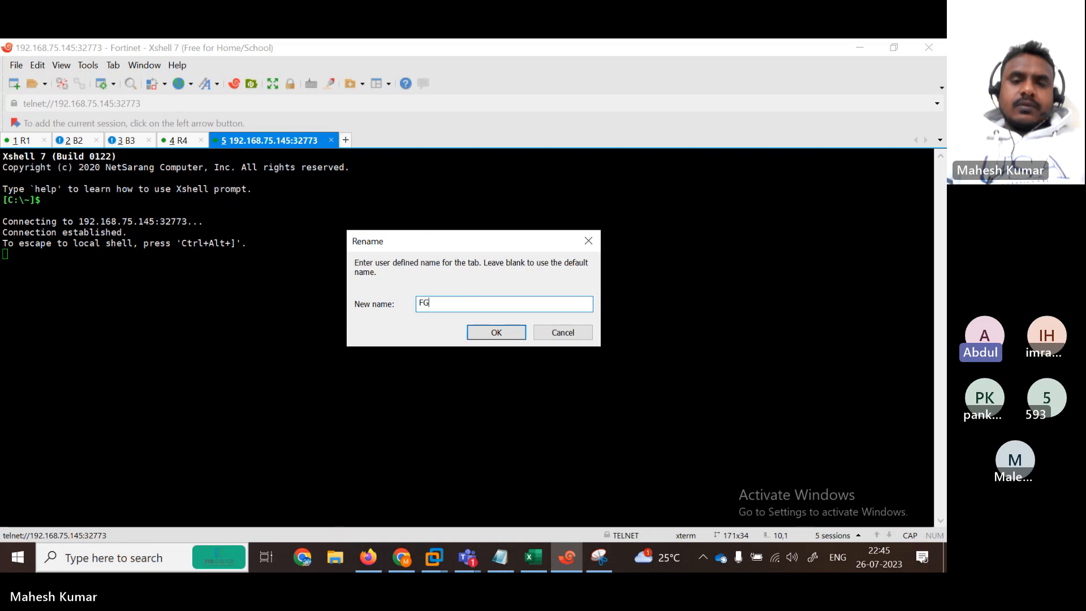
{"action": "key", "text": "Return"}
Step: Log in to the FortiGate as admin and place the terminal beside the notes
{"action": "key", "text": "Return"}
{"action": "key", "text": "Return"}
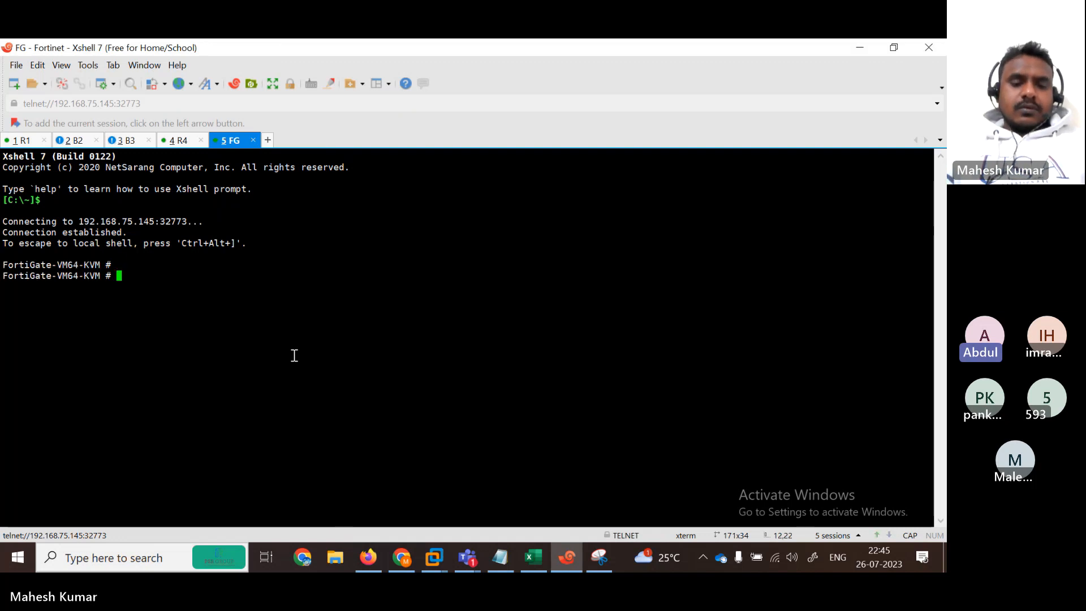
{"action": "type", "text": "admin"}
{"action": "key", "text": "Return"}
{"action": "type", "text": "admin"}
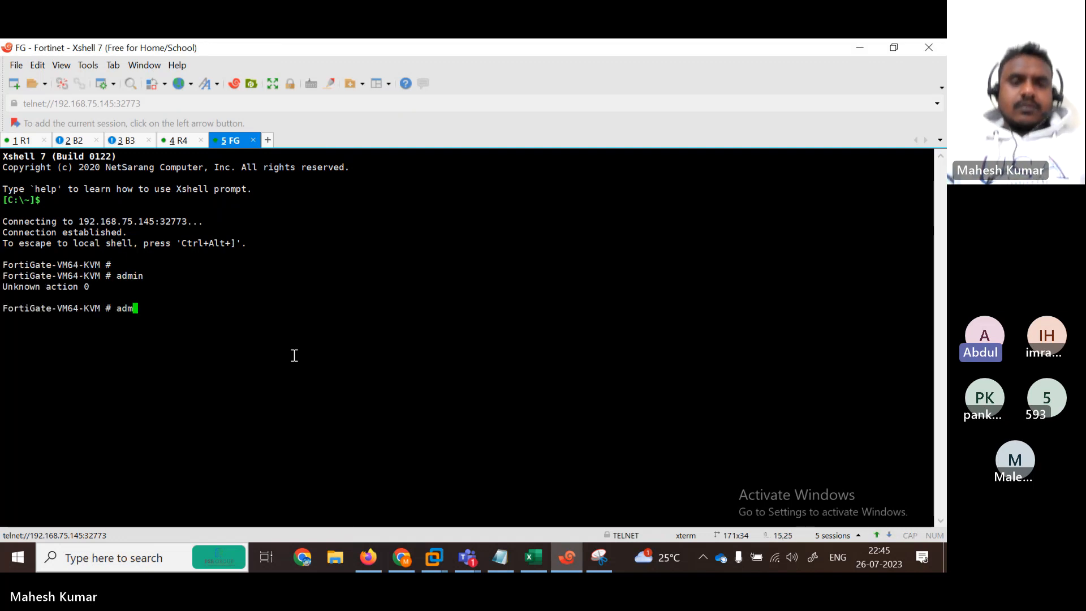
{"action": "key", "text": "Return"}
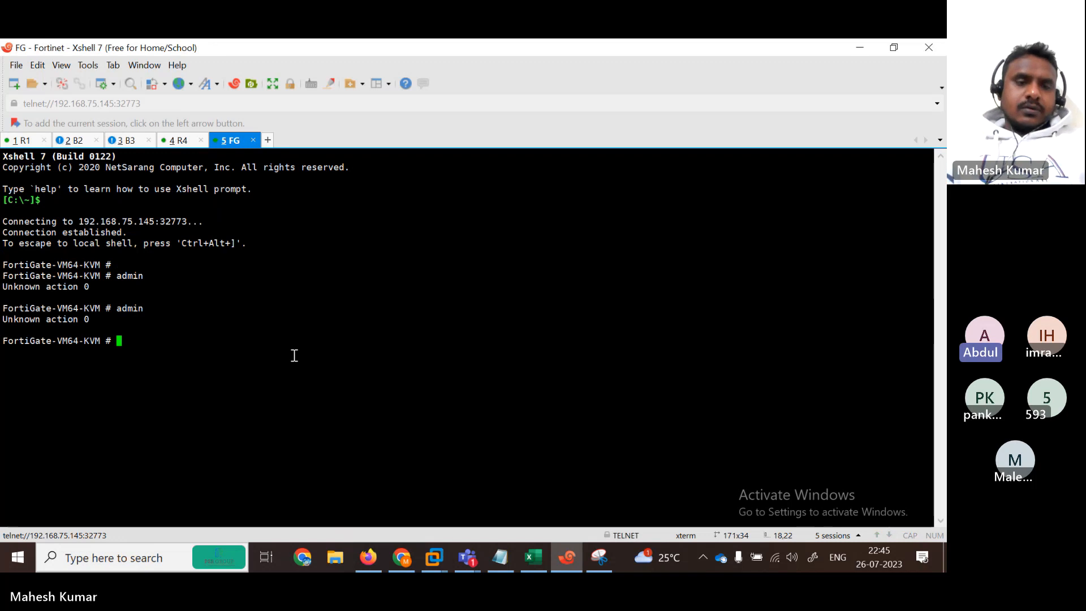
{"action": "left_click", "coordinate": [894, 48]}
{"action": "left_click", "coordinate": [500, 558]}
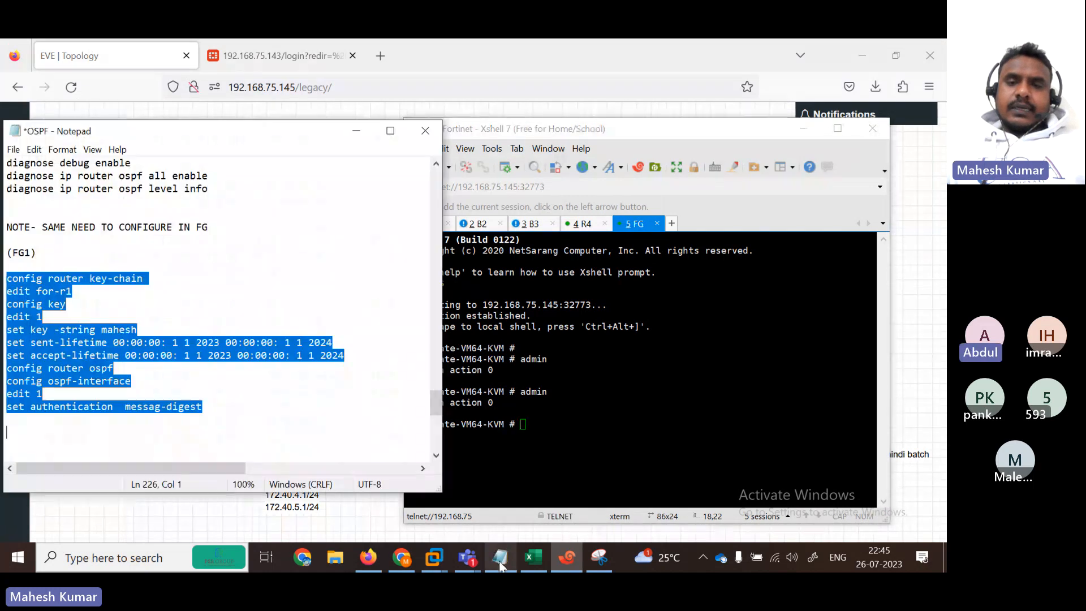
{"action": "left_click_drag", "start_coordinate": [562, 130], "coordinate": [648, 100]}
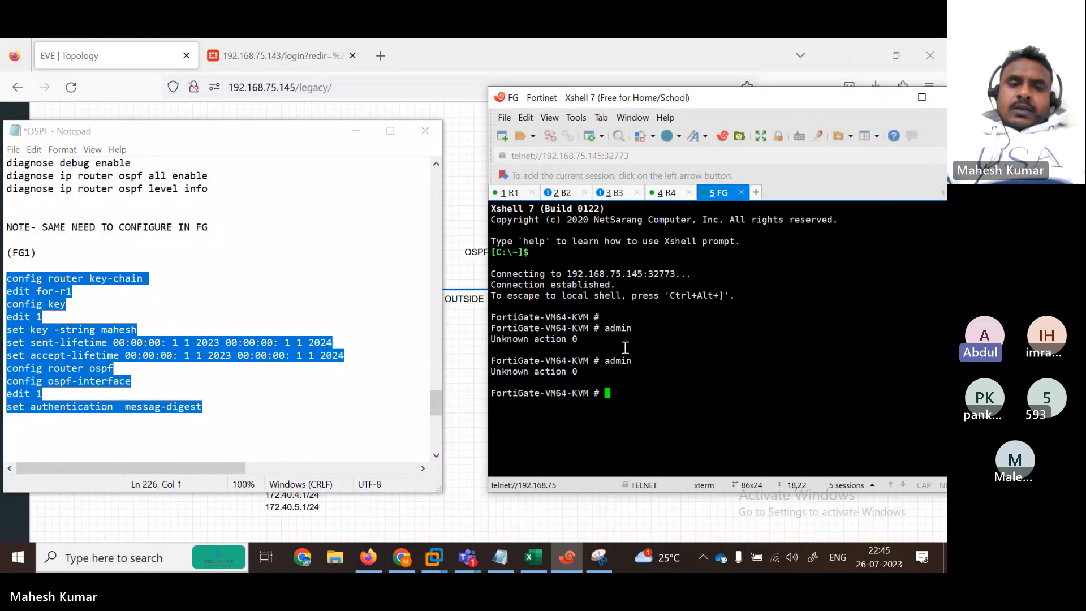
{"action": "key", "text": "Return"}
{"action": "key", "text": "Return"}
Step: Under config router key-chain, edit for-r1, create key 1 and set its key string
{"action": "type", "text": "config router "}
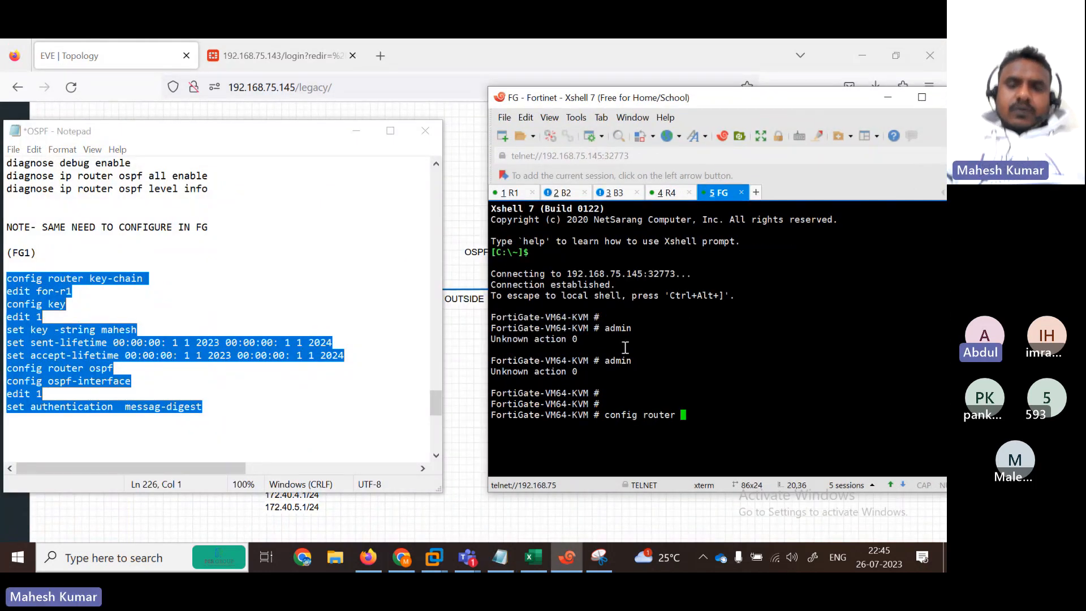
{"action": "type", "text": "key-chain"}
{"action": "key", "text": "Return"}
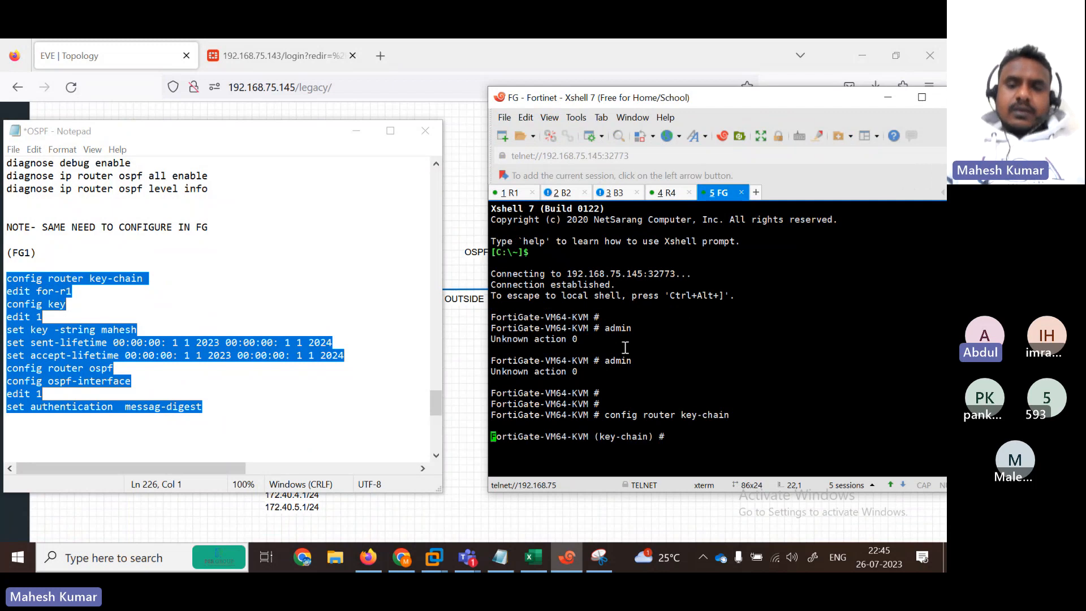
{"action": "key", "text": "Return"}
{"action": "key", "text": "Return"}
{"action": "type", "text": "edit for-r1"}
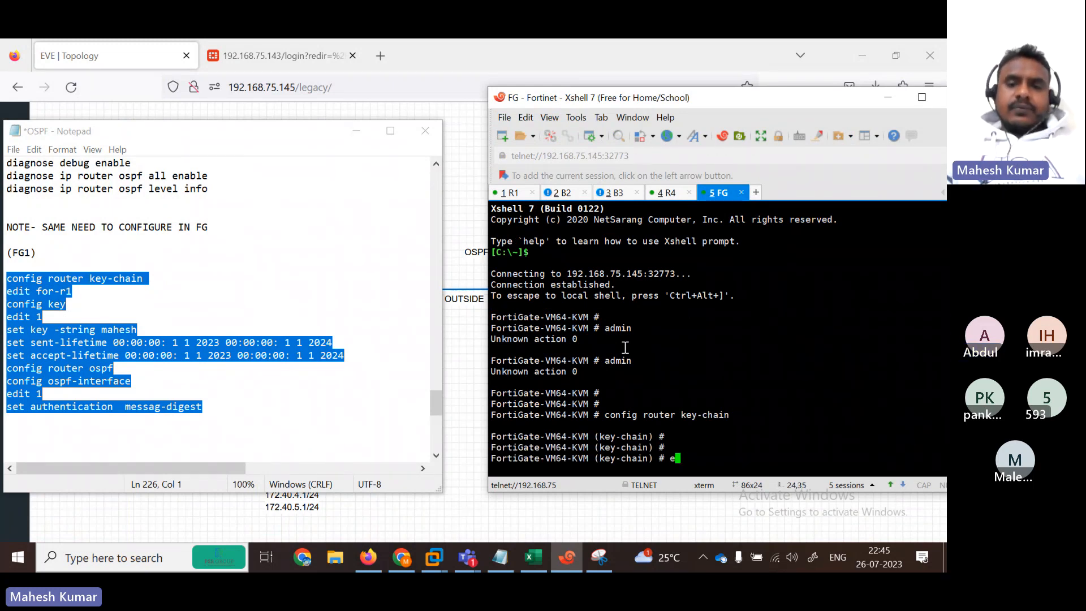
{"action": "key", "text": "Return"}
{"action": "key", "text": "Return"}
{"action": "key", "text": "Return"}
{"action": "key", "text": "Return"}
{"action": "key", "text": "Return"}
{"action": "key", "text": "Return"}
{"action": "key", "text": "Return"}
{"action": "key", "text": "Return"}
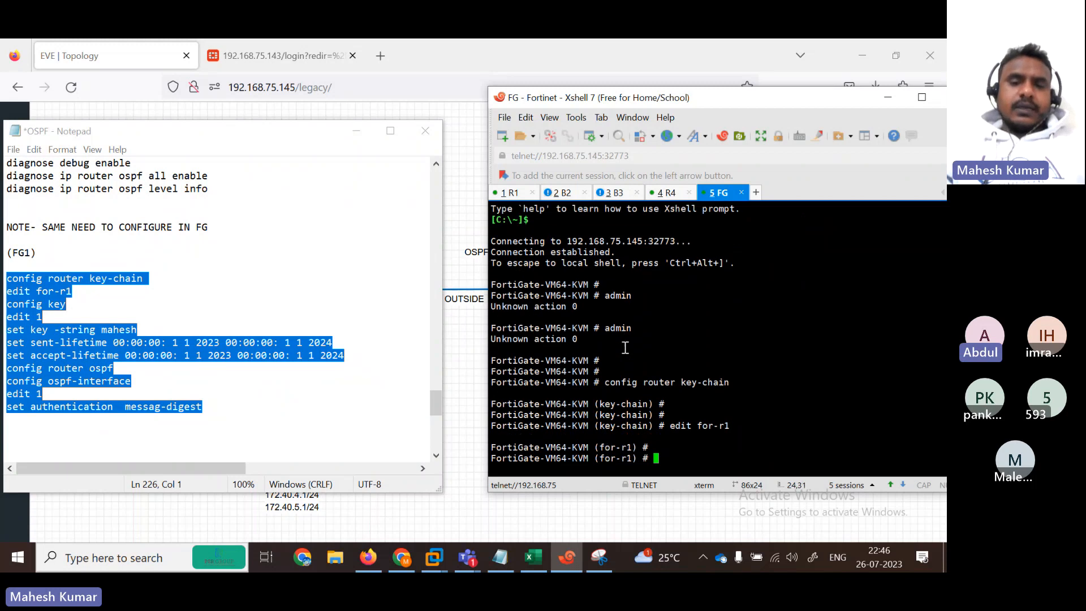
{"action": "type", "text": "or-r1) # config key"}
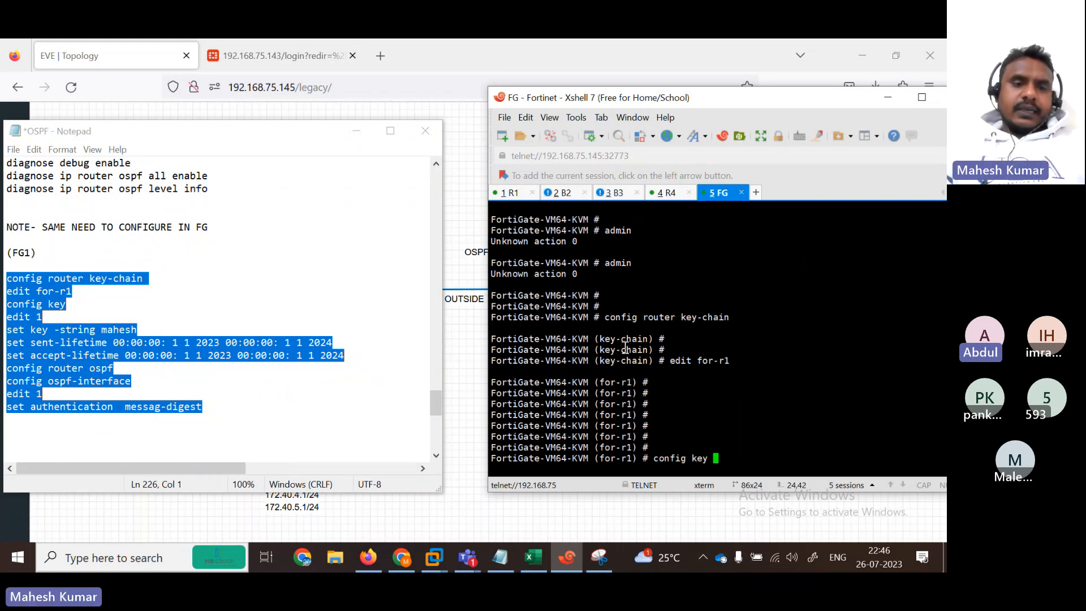
{"action": "key", "text": "Return"}
{"action": "type", "text": "edit 1"}
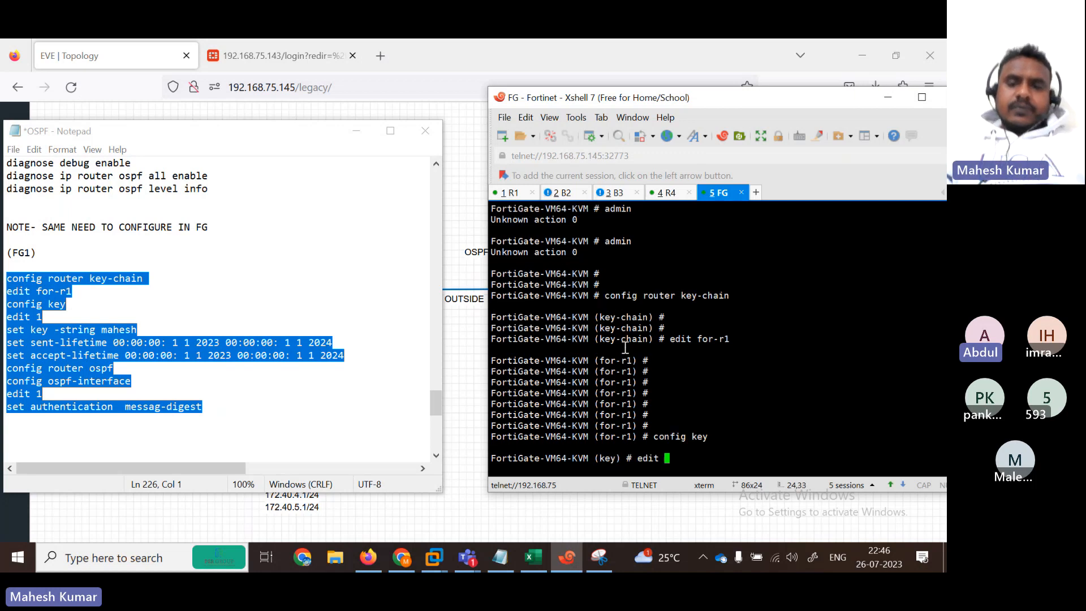
{"action": "key", "text": "Return"}
{"action": "key", "text": "Return"}
{"action": "key", "text": "Return"}
{"action": "key", "text": "Return"}
{"action": "key", "text": "Return"}
{"action": "key", "text": "Return"}
{"action": "key", "text": "Return"}
{"action": "key", "text": "Return"}
{"action": "key", "text": "Return"}
{"action": "key", "text": "Return"}
{"action": "key", "text": "Return"}
{"action": "key", "text": "Return"}
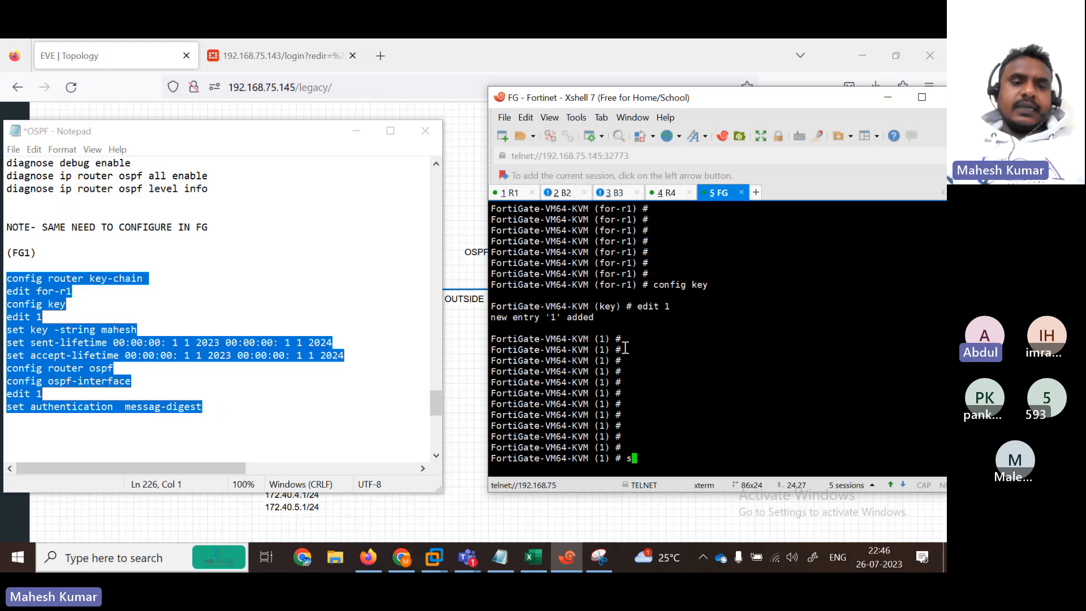
{"action": "type", "text": "et  key-string mahesh"}
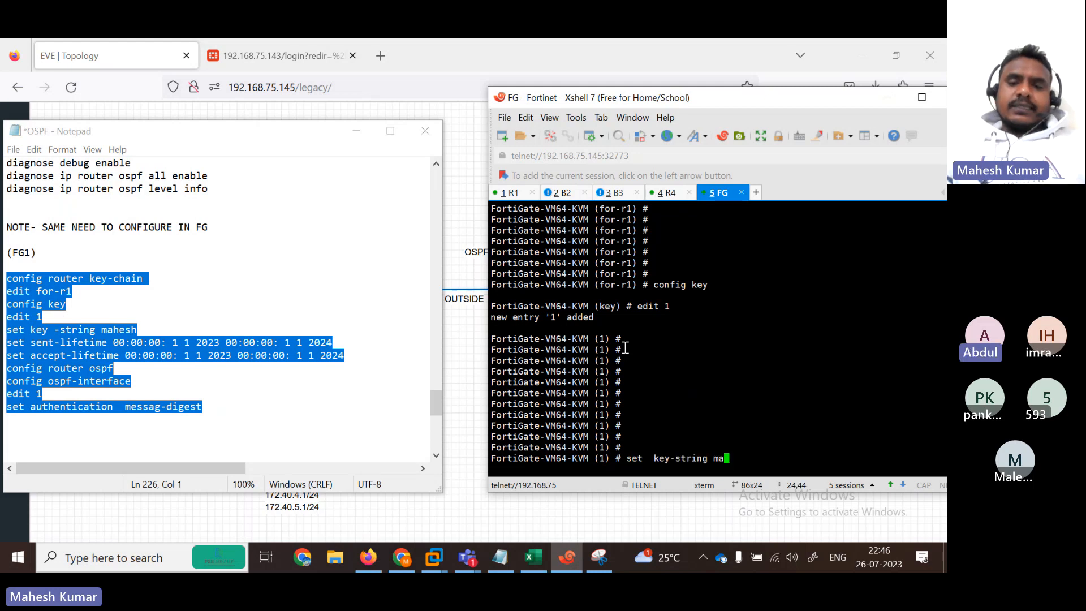
{"action": "key", "text": "Return"}
{"action": "key", "text": "Return"}
{"action": "key", "text": "Return"}
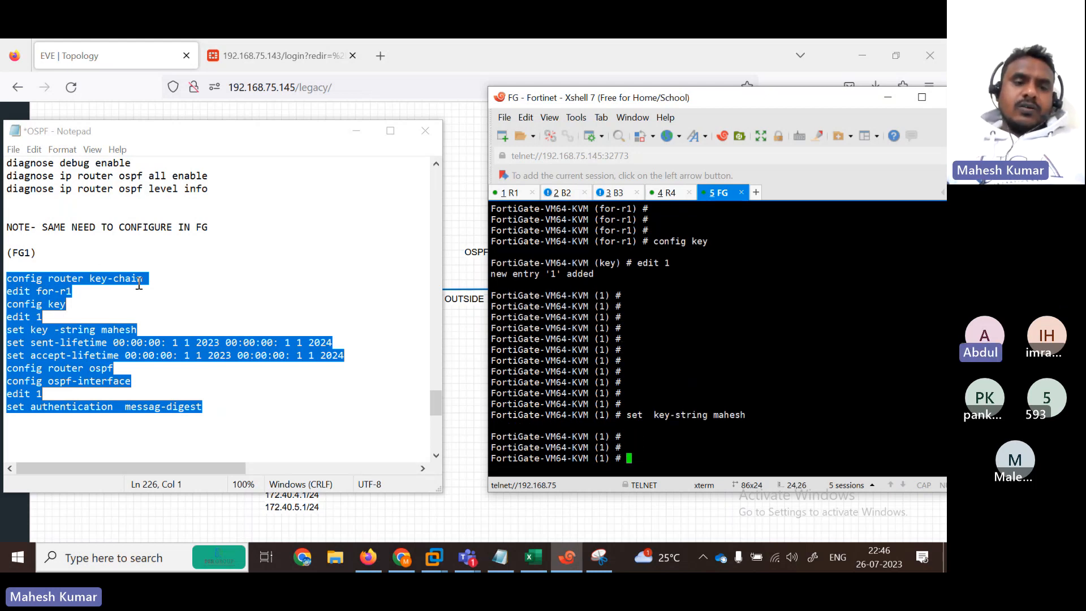
Step: Enter send-lifetime 00:00:00 1 1 2023 and paste the same date-time as the end
{"action": "type", "text": "set  send-lifetime "}
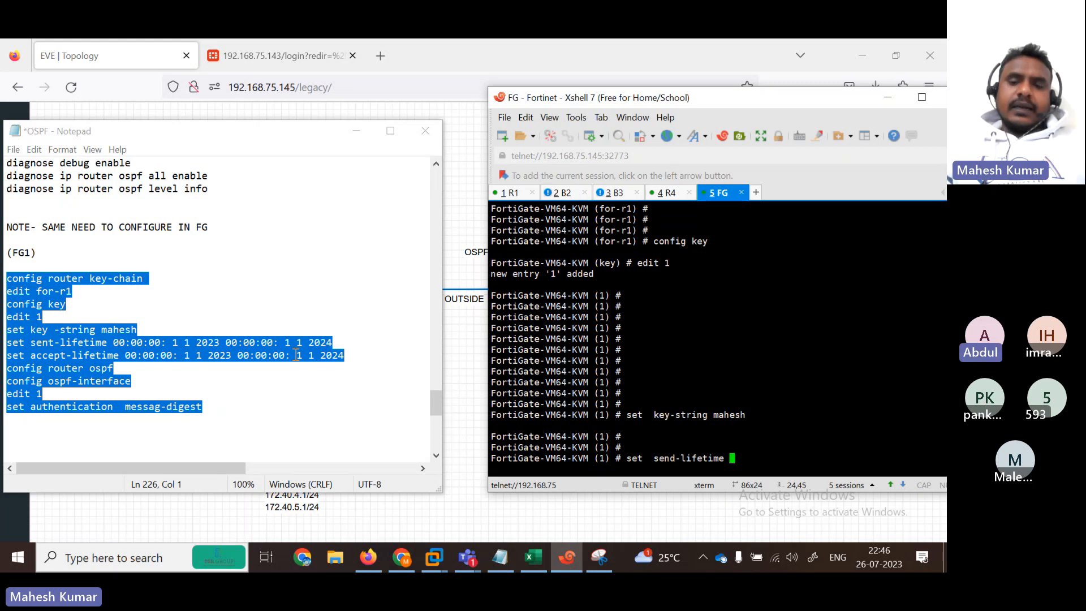
{"action": "type", "text": "00"}
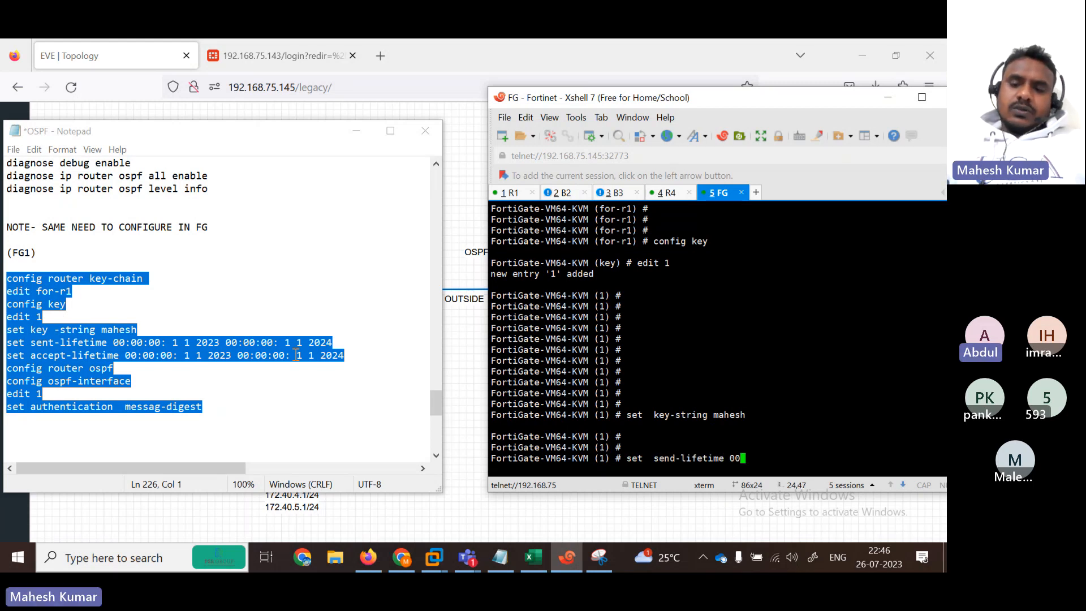
{"action": "type", "text": ":00:0"}
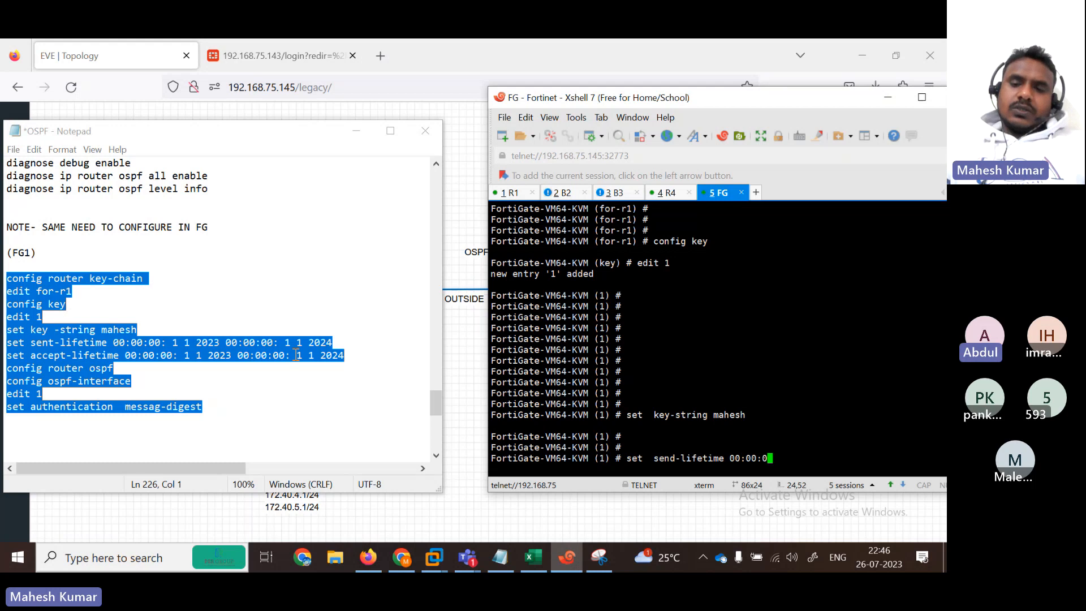
{"action": "type", "text": "0:"}
{"action": "key", "text": "BackSpace"}
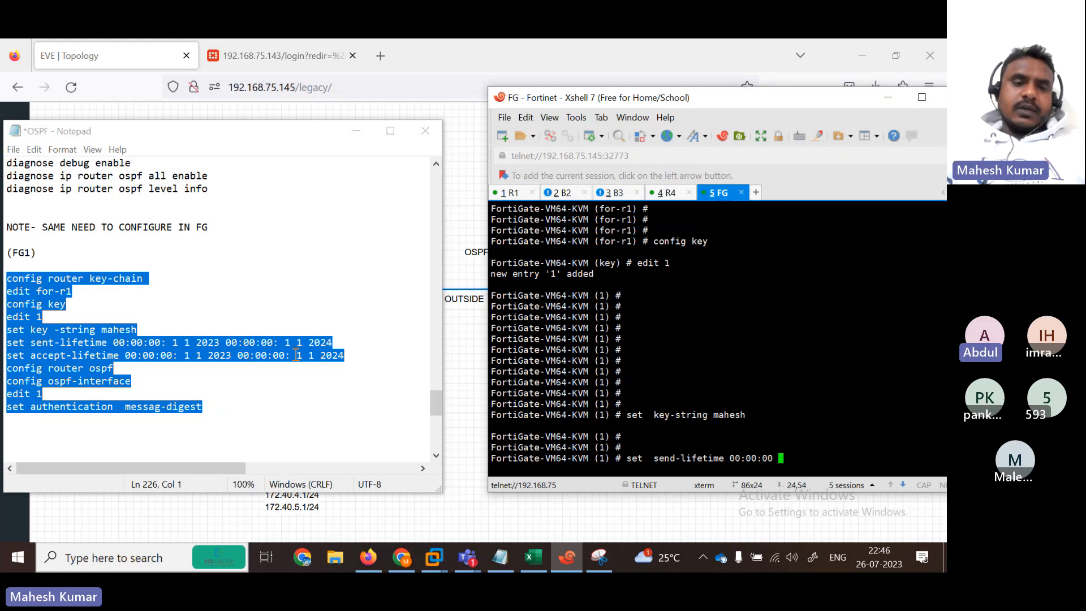
{"action": "type", "text": "1 1 "}
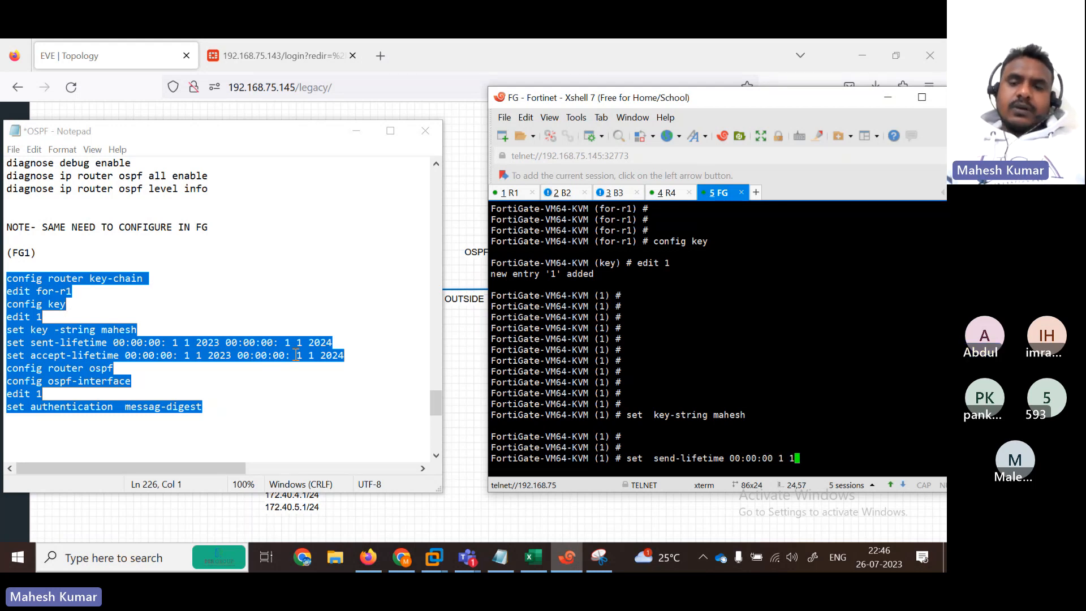
{"action": "type", "text": "2023"}
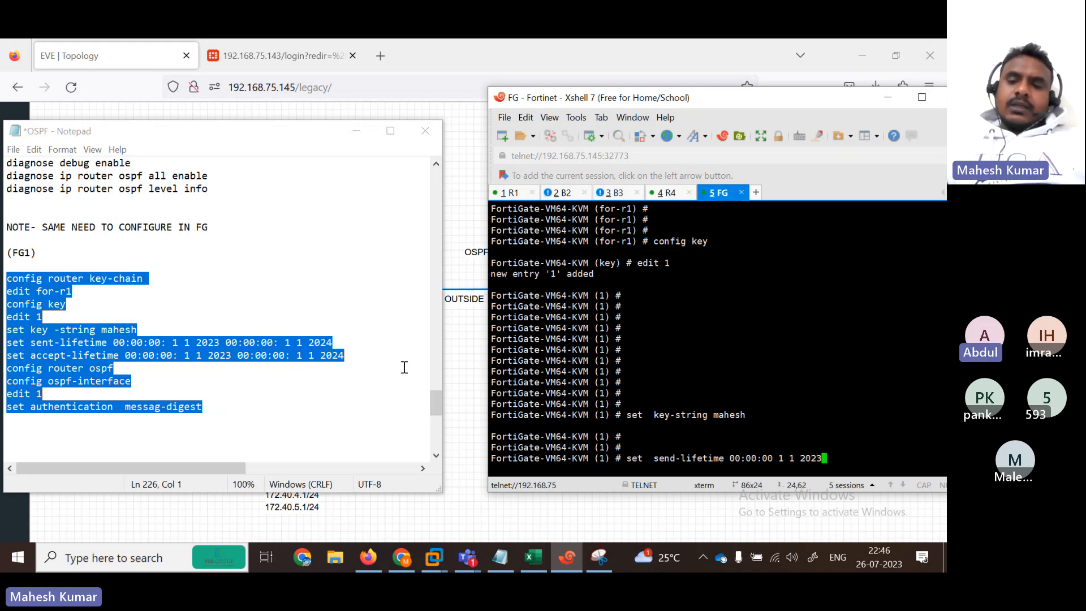
{"action": "left_click_drag", "start_coordinate": [831, 459], "coordinate": [731, 458]}
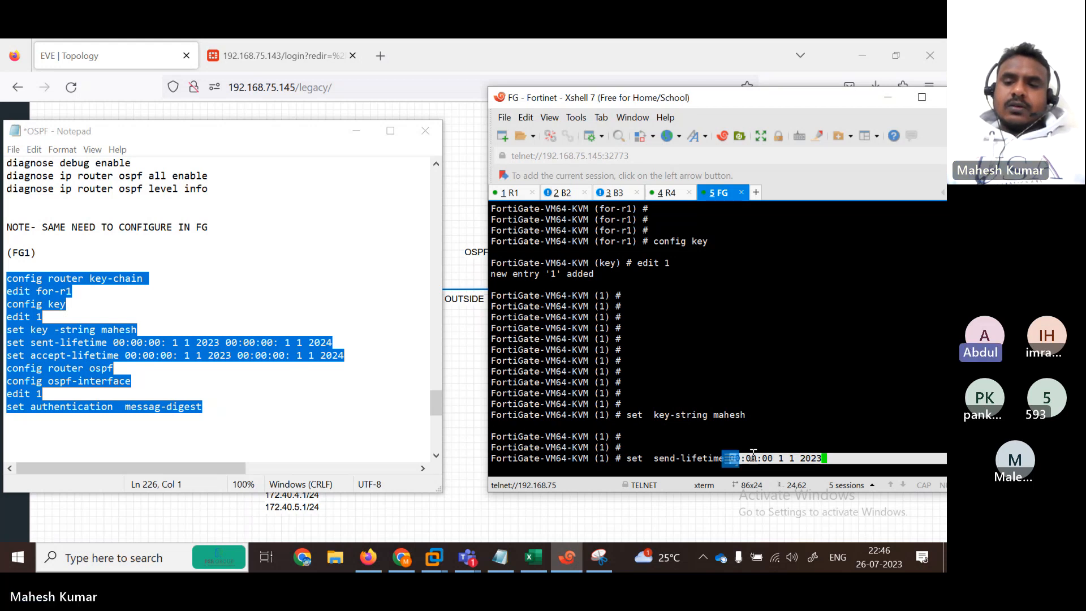
{"action": "right_click", "coordinate": [749, 456]}
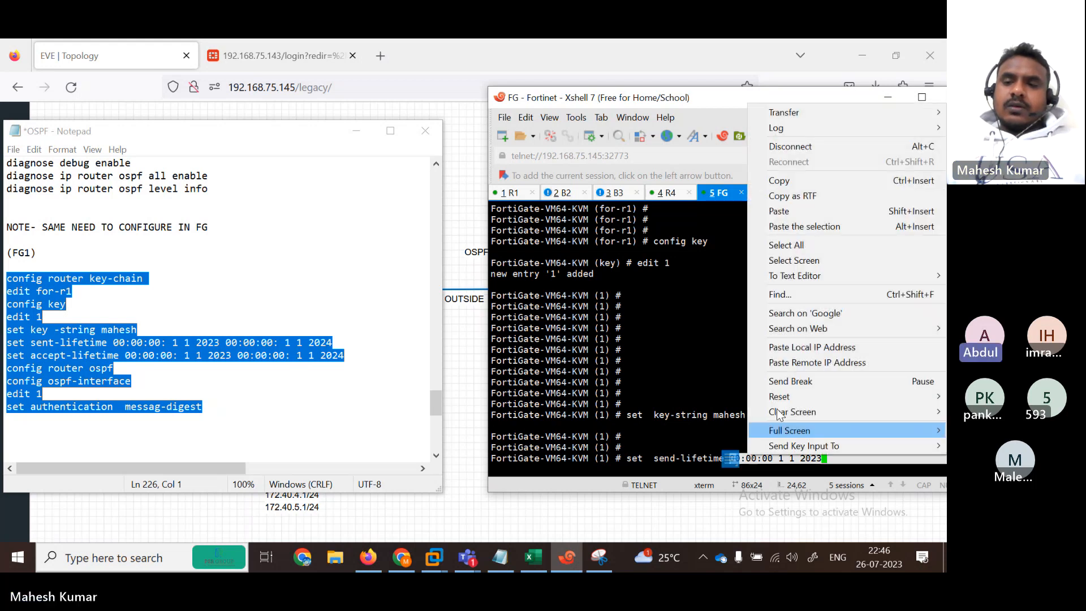
{"action": "left_click", "coordinate": [783, 181]}
{"action": "left_click", "coordinate": [855, 459]}
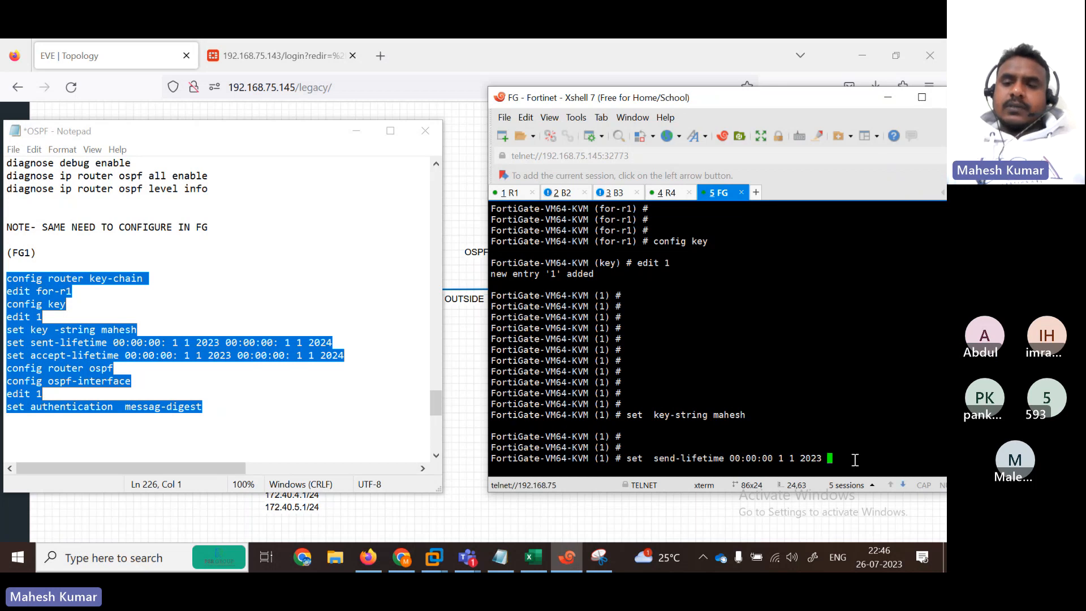
{"action": "right_click", "coordinate": [854, 459]}
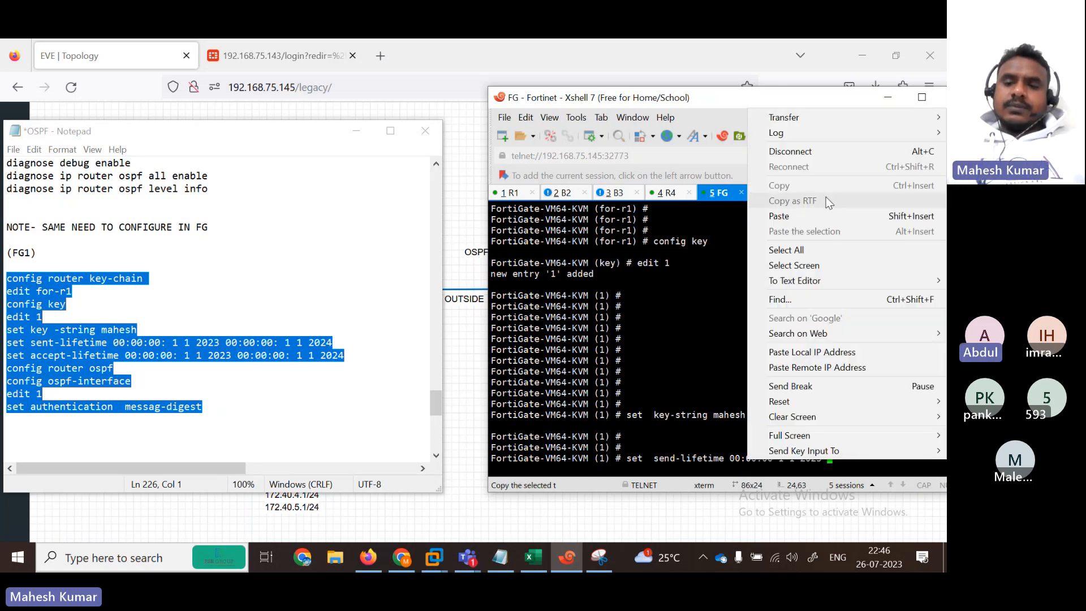
{"action": "left_click", "coordinate": [824, 214]}
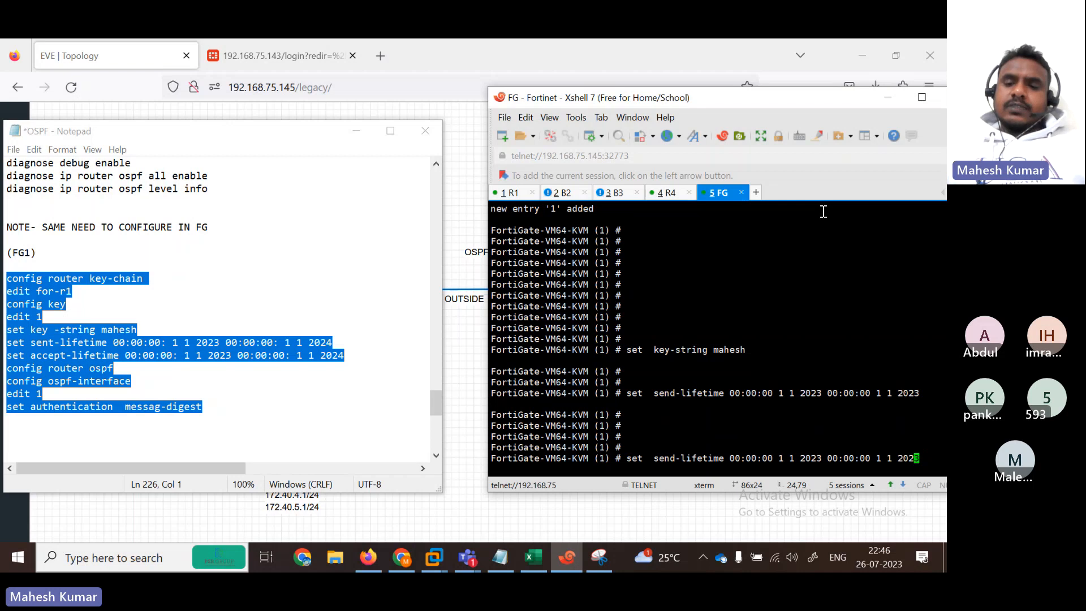
Step: Change the command to send-acc, run it, and recall it for editing
{"action": "key", "text": "Left"}
{"action": "key", "text": "Left"}
{"action": "key", "text": "Left"}
{"action": "key", "text": "Left"}
{"action": "key", "text": "Left"}
{"action": "key", "text": "Left"}
{"action": "key", "text": "Left"}
{"action": "key", "text": "Left"}
{"action": "key", "text": "Left"}
{"action": "key", "text": "Left"}
{"action": "key", "text": "Left"}
{"action": "key", "text": "Left"}
{"action": "key", "text": "Left"}
{"action": "key", "text": "Left"}
{"action": "key", "text": "Left"}
{"action": "key", "text": "Left"}
{"action": "key", "text": "Left"}
{"action": "key", "text": "Left"}
{"action": "key", "text": "Left"}
{"action": "key", "text": "Left"}
{"action": "key", "text": "Left"}
{"action": "key", "text": "Left"}
{"action": "key", "text": "Left"}
{"action": "key", "text": "Left"}
{"action": "key", "text": "Left"}
{"action": "key", "text": "Left"}
{"action": "key", "text": "Left"}
{"action": "key", "text": "Left"}
{"action": "key", "text": "Left"}
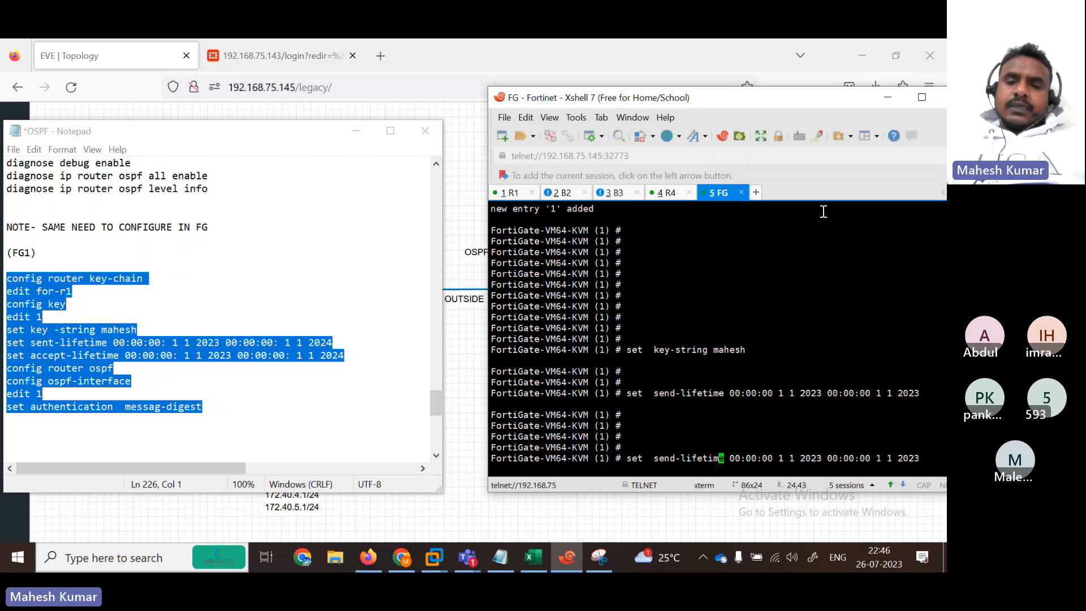
{"action": "key", "text": "Right"}
{"action": "key", "text": "Right"}
{"action": "key", "text": "Right"}
{"action": "key", "text": "Right"}
{"action": "key", "text": "BackSpace"}
{"action": "key", "text": "BackSpace"}
{"action": "key", "text": "BackSpace"}
{"action": "key", "text": "BackSpace"}
{"action": "key", "text": "BackSpace"}
{"action": "key", "text": "BackSpace"}
{"action": "key", "text": "BackSpace"}
{"action": "key", "text": "BackSpace"}
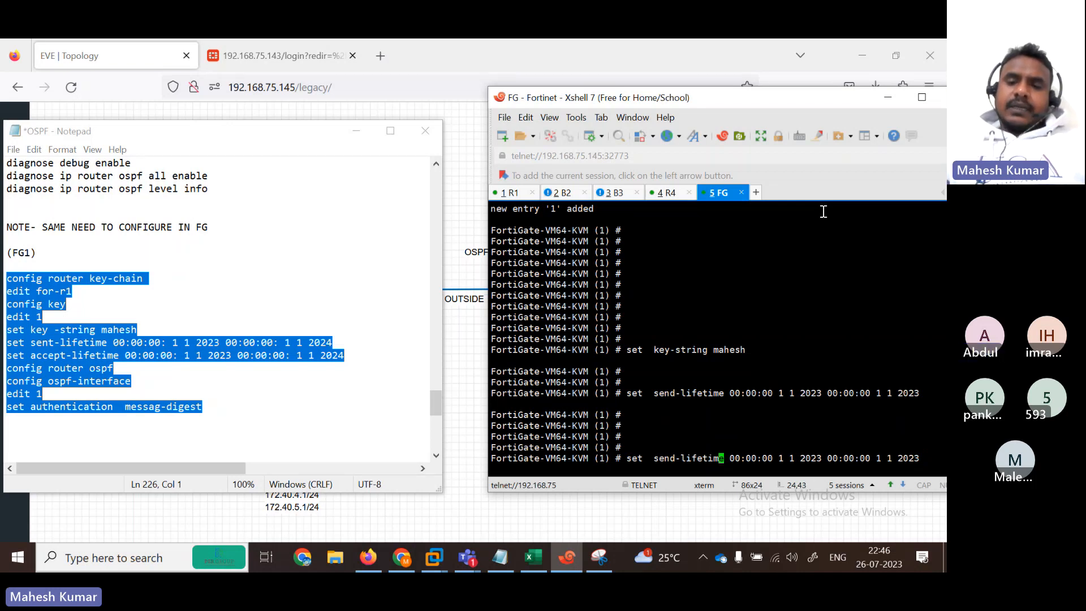
{"action": "type", "text": "acc"}
{"action": "key", "text": "Return"}
{"action": "key", "text": "Up"}
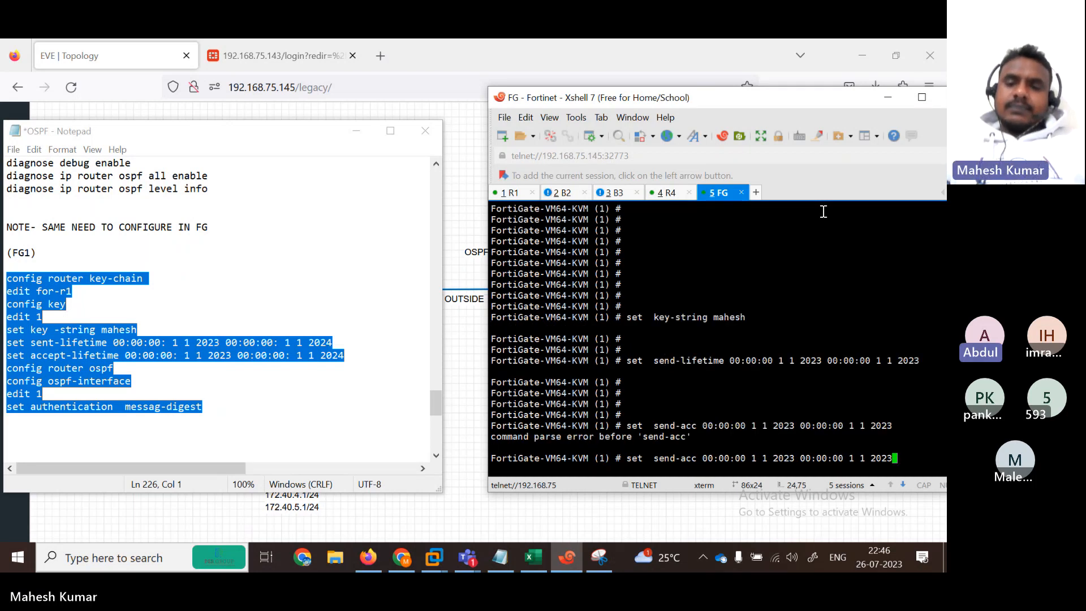
{"action": "key", "text": "Left"}
{"action": "key", "text": "Left"}
{"action": "key", "text": "Left"}
{"action": "key", "text": "Left"}
{"action": "key", "text": "Left"}
{"action": "key", "text": "Left"}
{"action": "key", "text": "Left"}
{"action": "key", "text": "Left"}
{"action": "key", "text": "Left"}
{"action": "key", "text": "Left"}
{"action": "key", "text": "Left"}
{"action": "key", "text": "Left"}
{"action": "key", "text": "Left"}
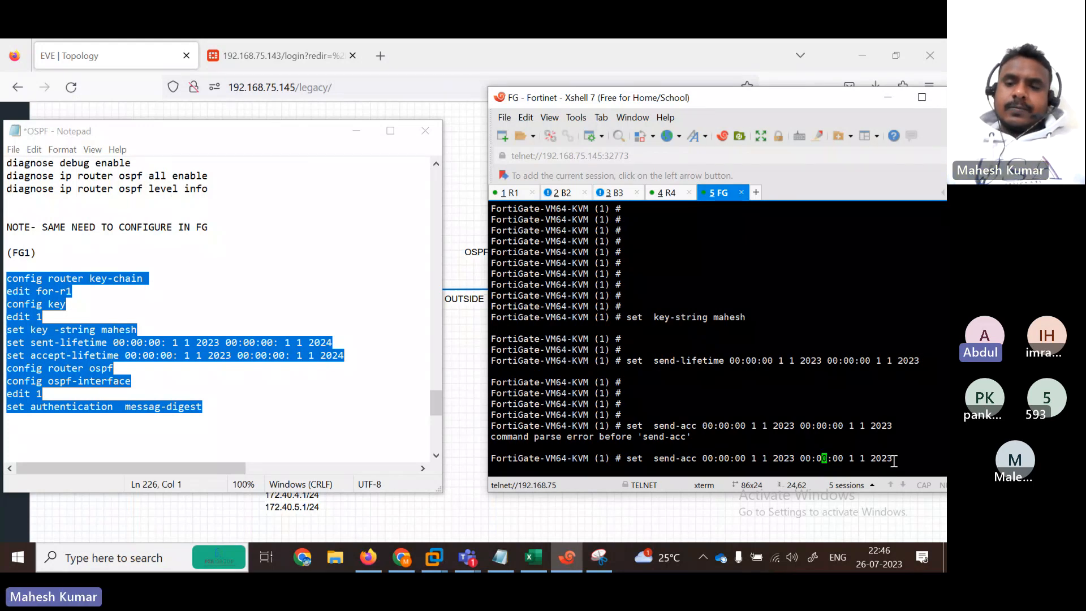
Step: Replace the rejected send-acc keyword with accept-lifetime and resubmit the key command
{"action": "key", "text": "Return"}
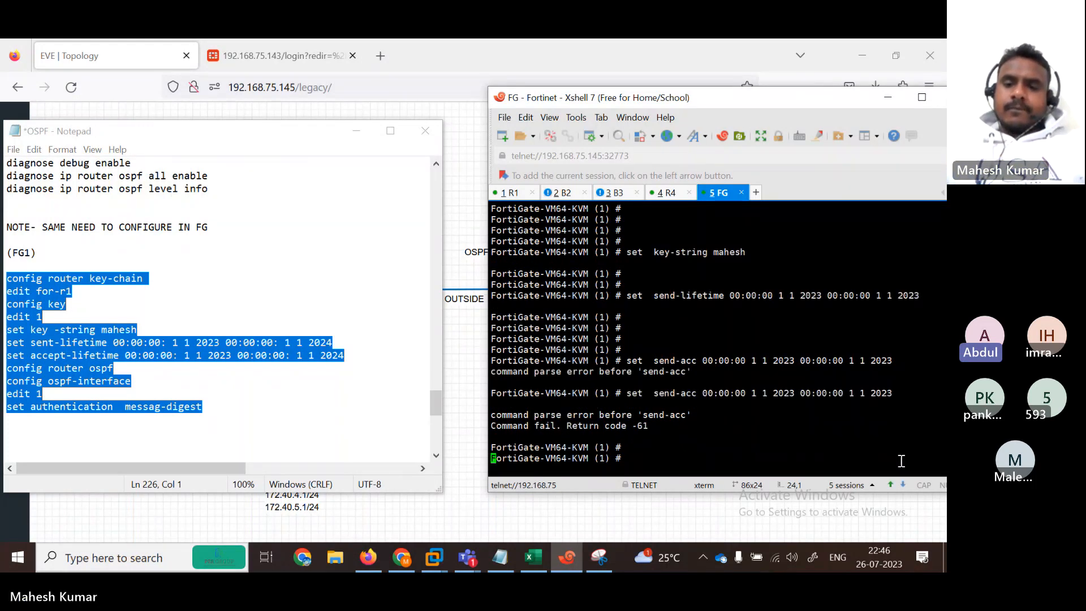
{"action": "key", "text": "Return"}
{"action": "key", "text": "Return"}
{"action": "key", "text": "Up"}
{"action": "key", "text": "Left"}
{"action": "key", "text": "Left"}
{"action": "key", "text": "Left"}
{"action": "key", "text": "Left"}
{"action": "key", "text": "Left"}
{"action": "key", "text": "Left"}
{"action": "key", "text": "Left"}
{"action": "key", "text": "Left"}
{"action": "key", "text": "Left"}
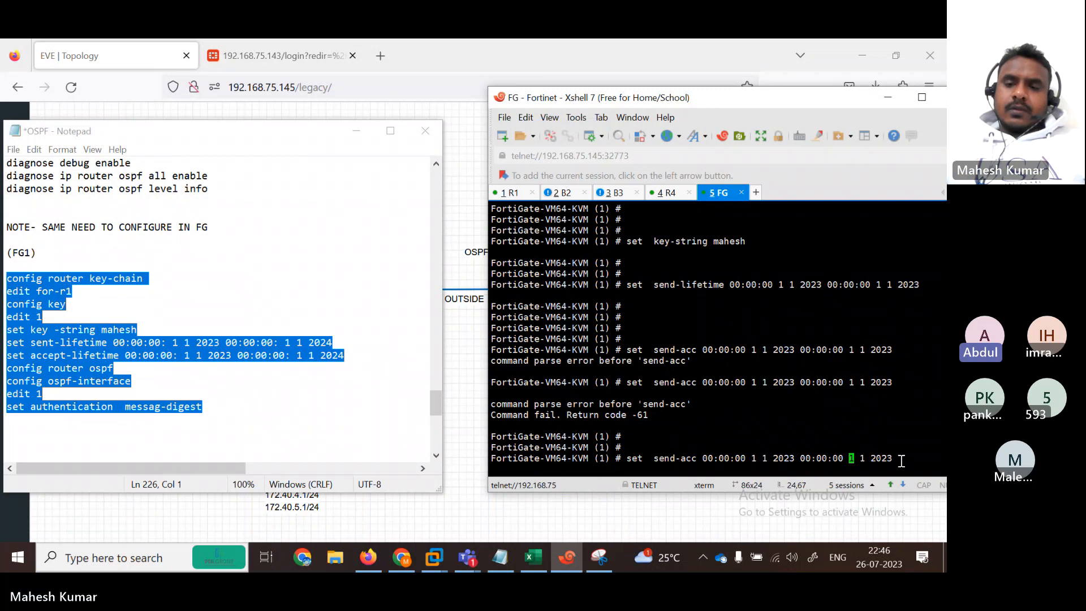
{"action": "key", "text": "Left"}
{"action": "key", "text": "Left"}
{"action": "key", "text": "Left"}
{"action": "key", "text": "Left"}
{"action": "key", "text": "Left"}
{"action": "key", "text": "Left"}
{"action": "key", "text": "Left"}
{"action": "key", "text": "Left"}
{"action": "key", "text": "Left"}
{"action": "key", "text": "Left"}
{"action": "key", "text": "Left"}
{"action": "key", "text": "Left"}
{"action": "key", "text": "Left"}
{"action": "key", "text": "Left"}
{"action": "key", "text": "Left"}
{"action": "key", "text": "Left"}
{"action": "key", "text": "Left"}
{"action": "key", "text": "Left"}
{"action": "key", "text": "Left"}
{"action": "key", "text": "Left"}
{"action": "key", "text": "BackSpace"}
{"action": "key", "text": "BackSpace"}
{"action": "key", "text": "BackSpace"}
{"action": "key", "text": "BackSpace"}
{"action": "key", "text": "BackSpace"}
{"action": "key", "text": "BackSpace"}
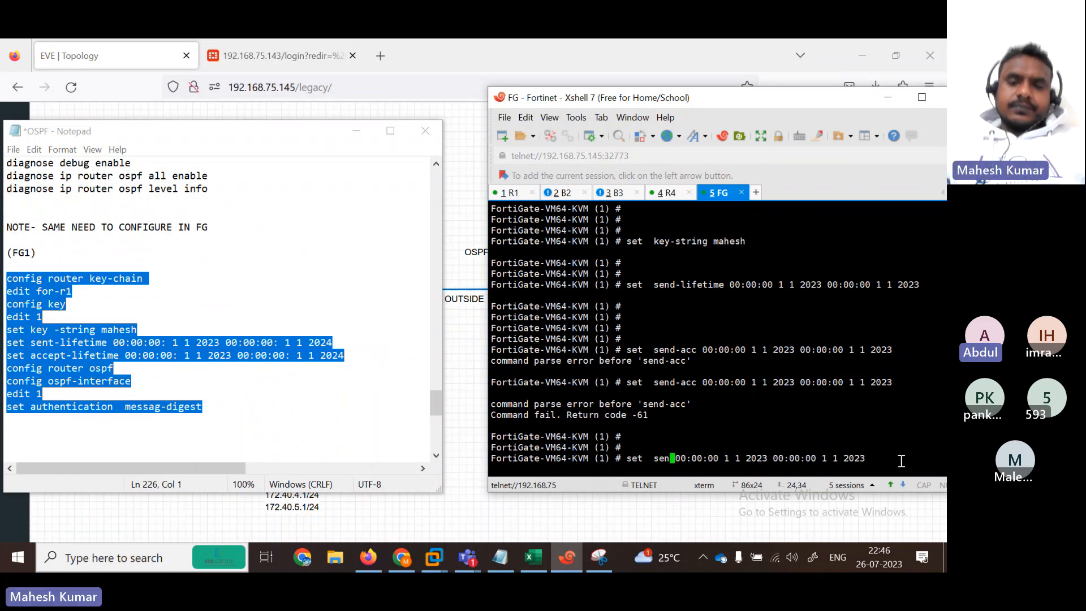
{"action": "key", "text": "BackSpace"}
{"action": "key", "text": "BackSpace"}
{"action": "key", "text": "BackSpace"}
{"action": "key", "text": "BackSpace"}
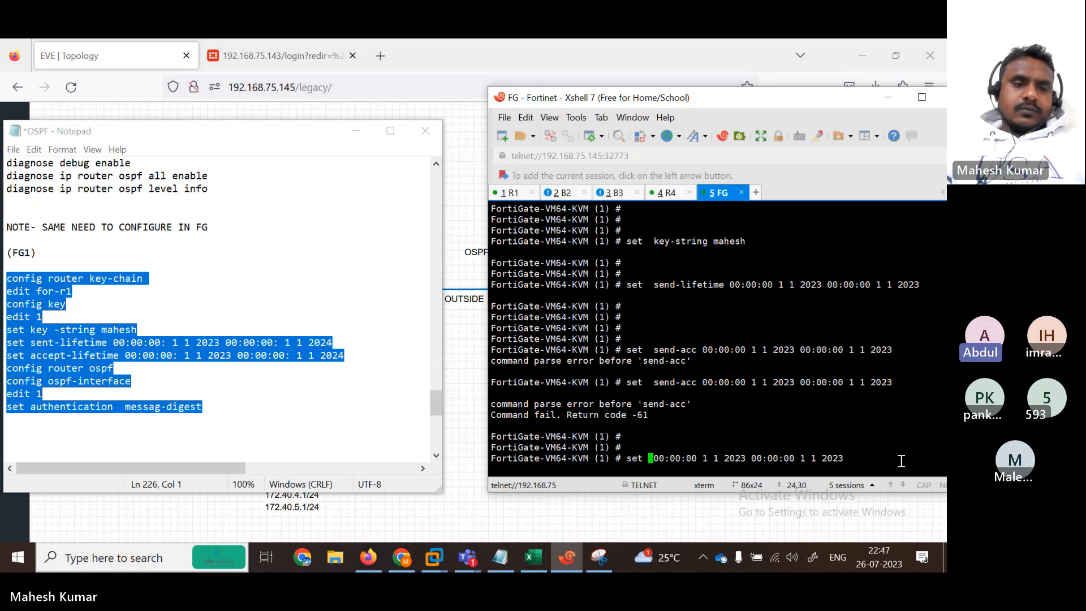
{"action": "type", "text": "accept "}
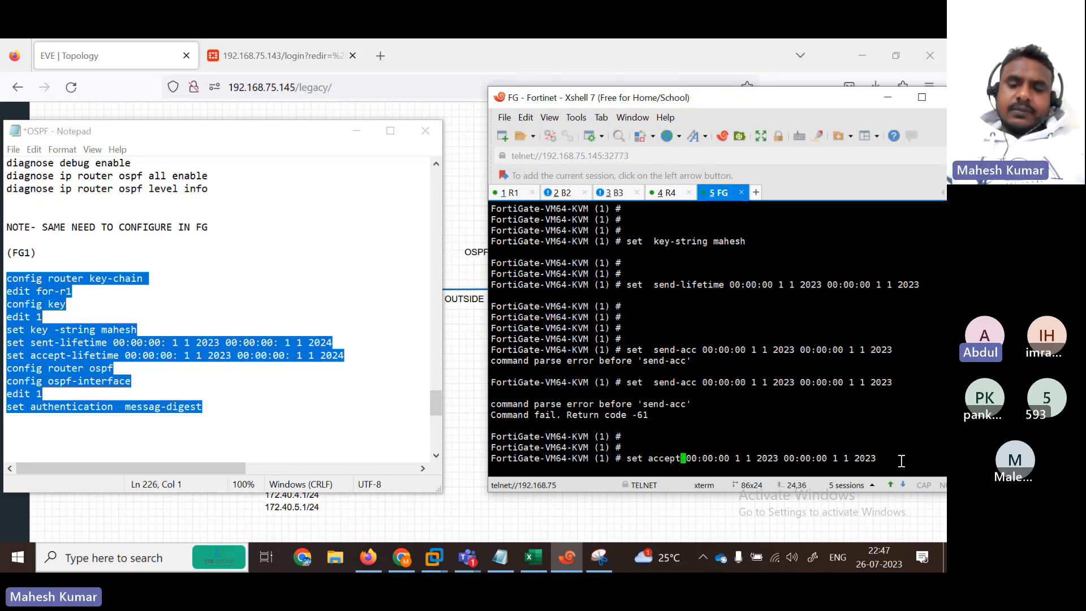
{"action": "type", "text": "-ifetime"}
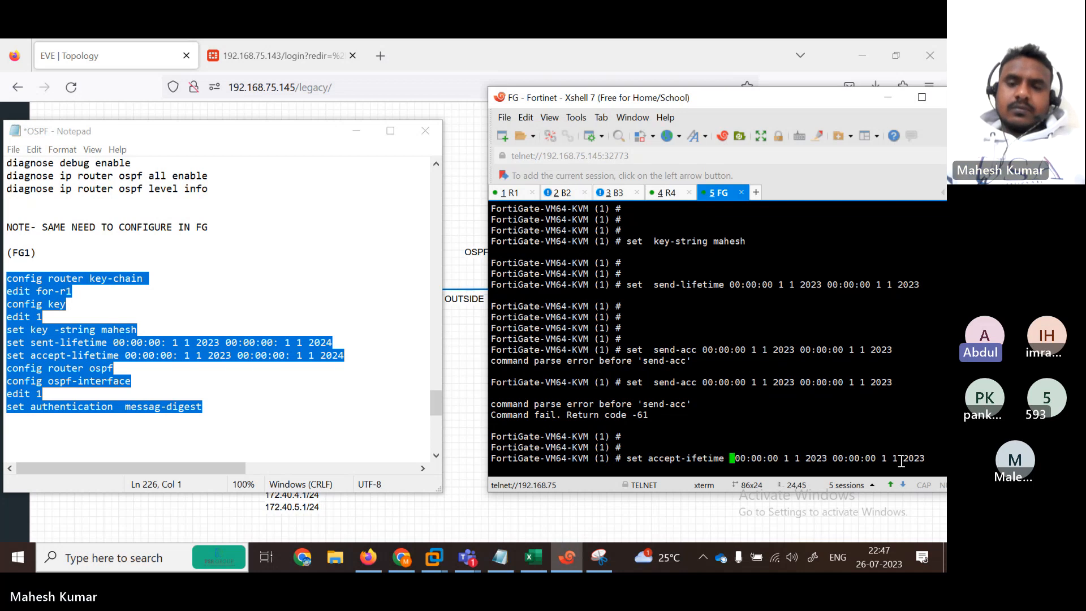
{"action": "key", "text": "Return"}
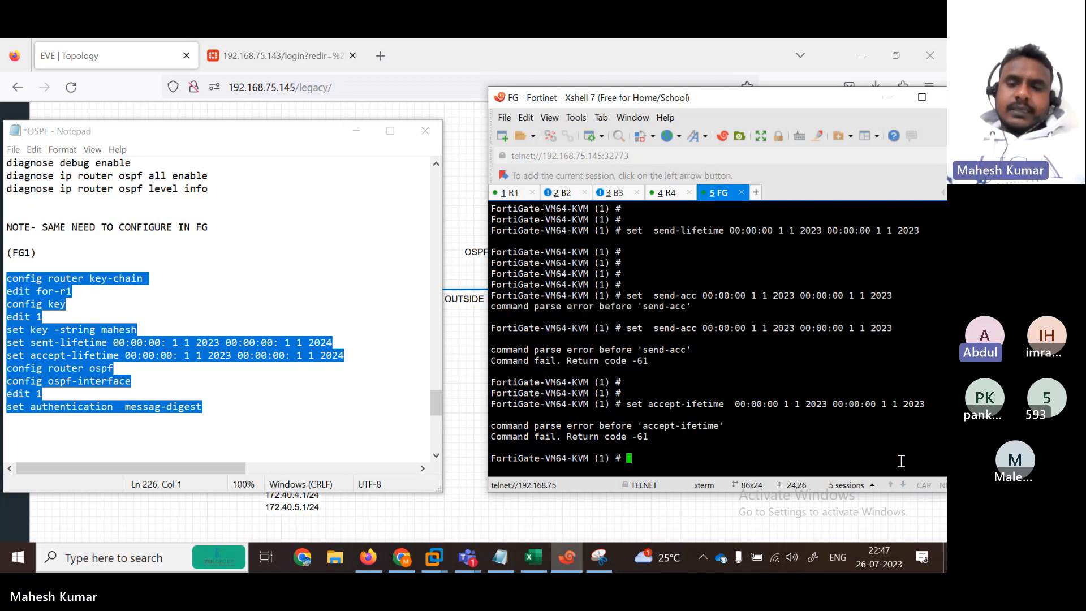
Step: Set accept-lifetime with 00:00:00 1 1 2023 pasted in as both start and end time
{"action": "type", "text": "set a"}
{"action": "key", "text": "Tab"}
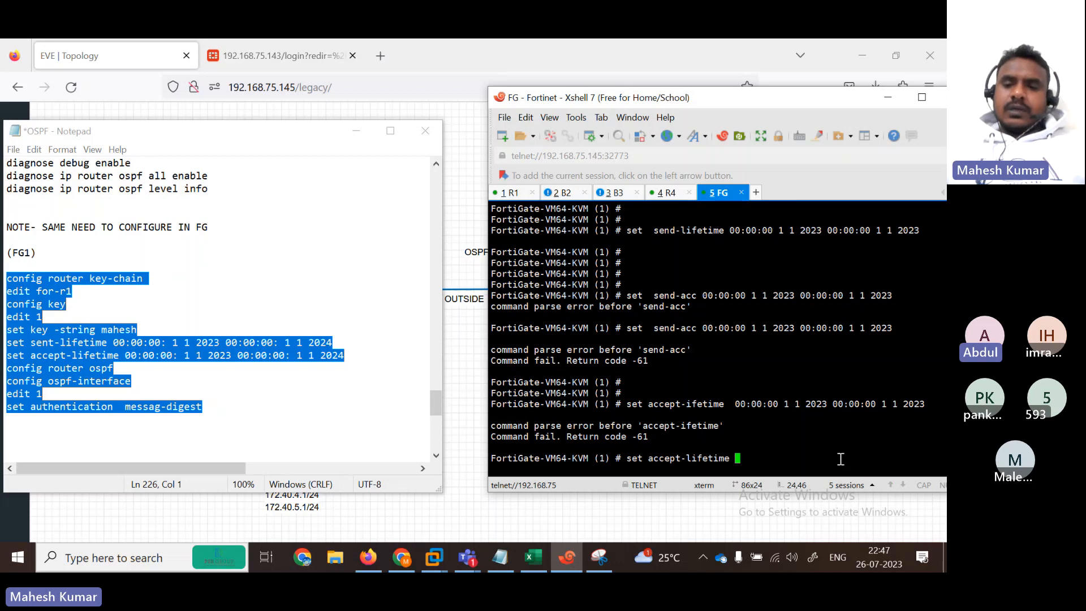
{"action": "right_click", "coordinate": [802, 458]}
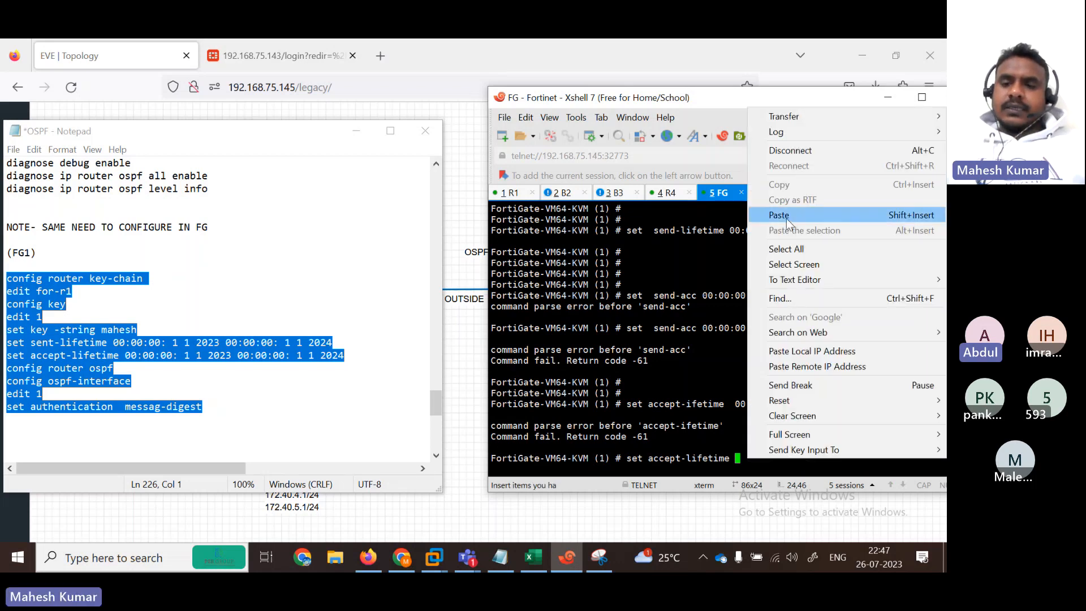
{"action": "left_click", "coordinate": [786, 218]}
{"action": "key", "text": "Up"}
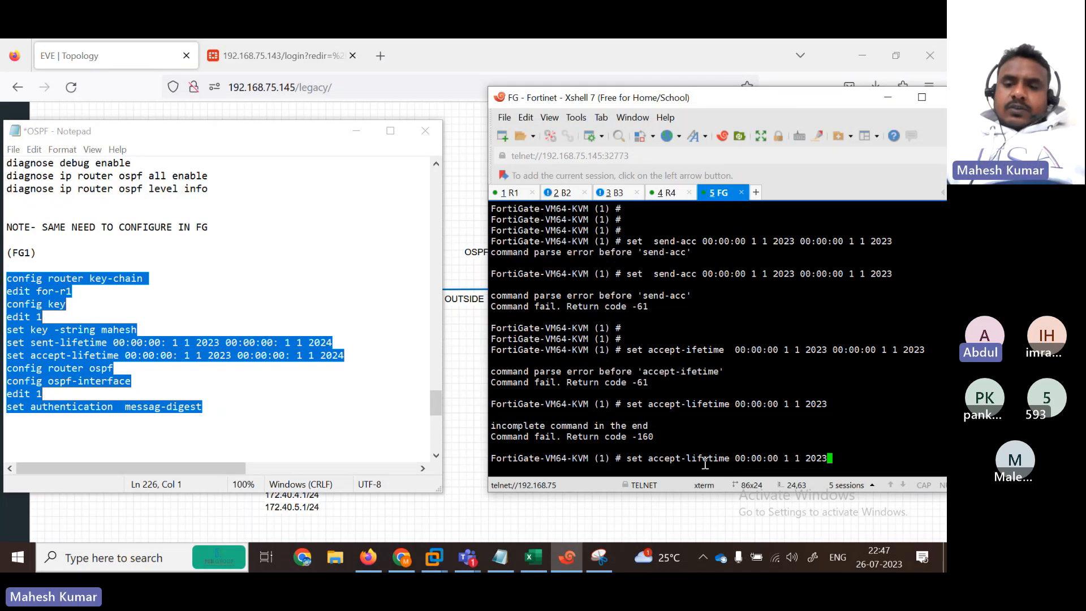
{"action": "left_click_drag", "start_coordinate": [733, 457], "coordinate": [843, 459]}
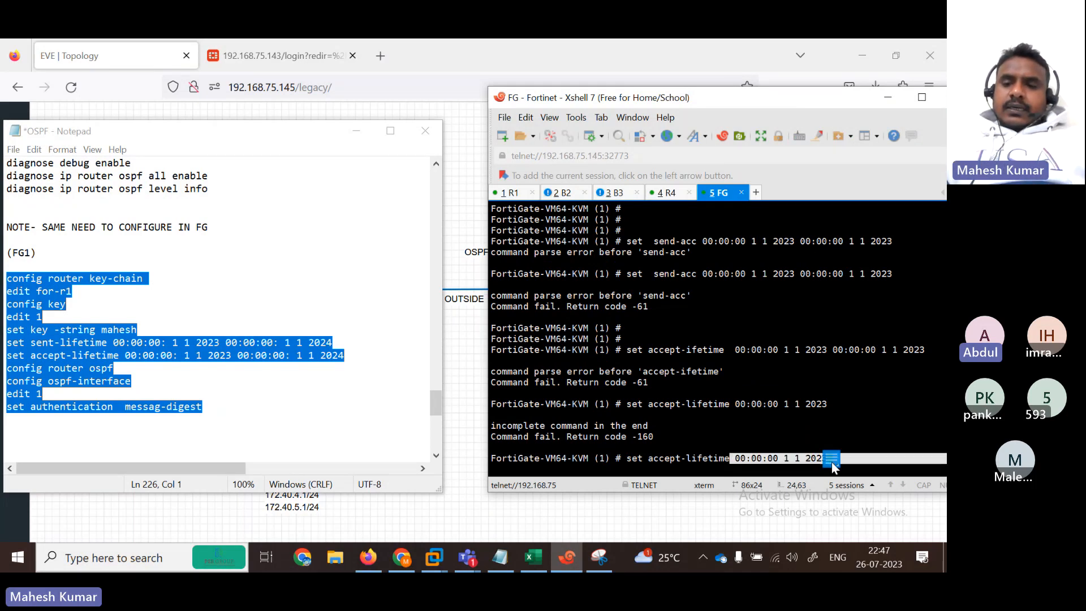
{"action": "right_click", "coordinate": [806, 463]}
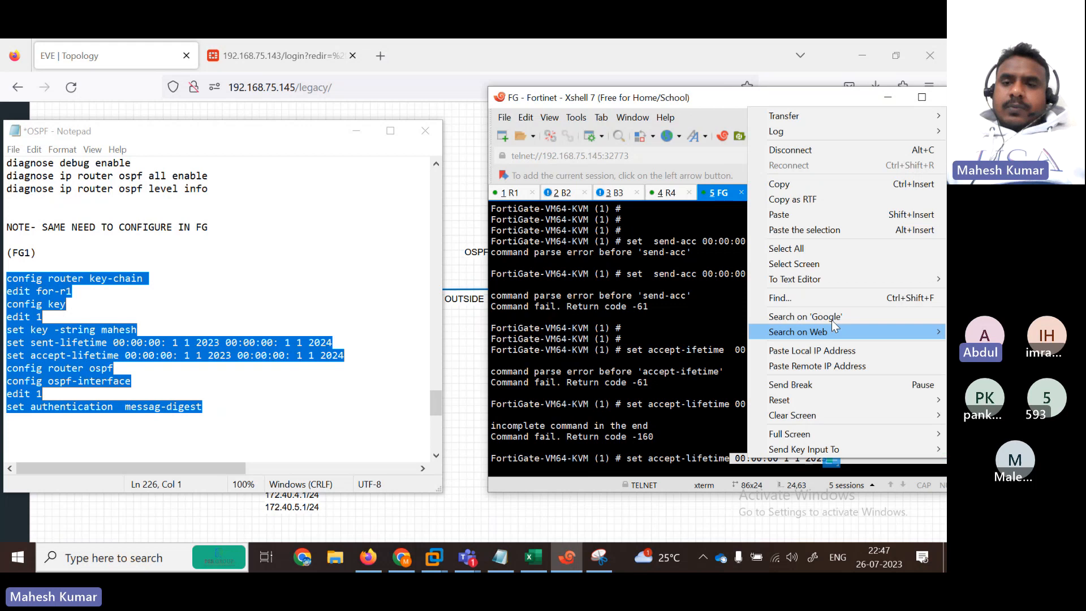
{"action": "left_click", "coordinate": [793, 185]}
{"action": "left_click", "coordinate": [847, 457]}
{"action": "right_click", "coordinate": [848, 457]}
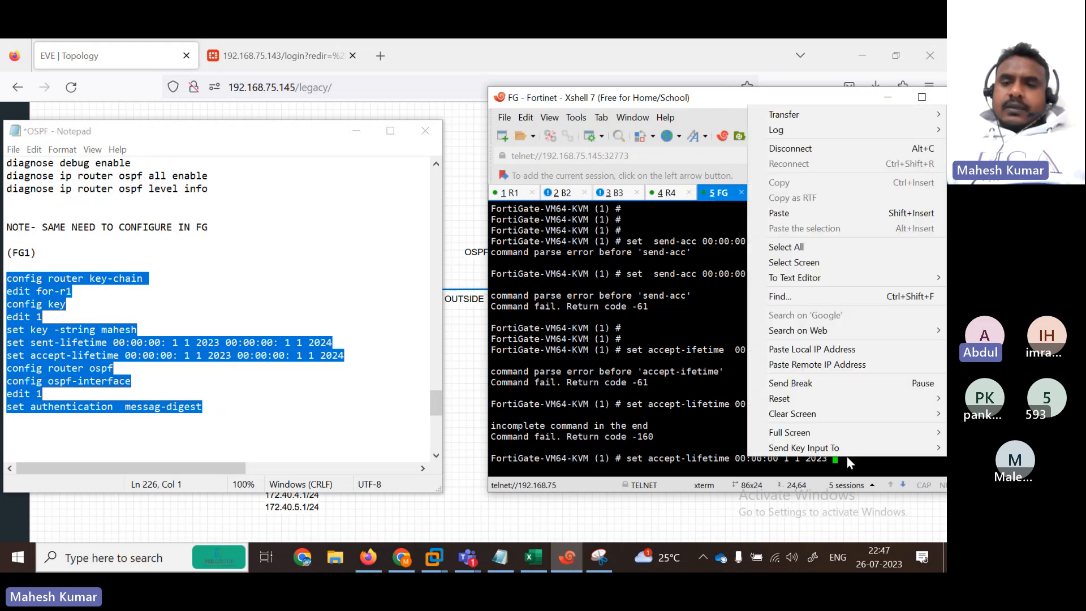
{"action": "left_click", "coordinate": [803, 213]}
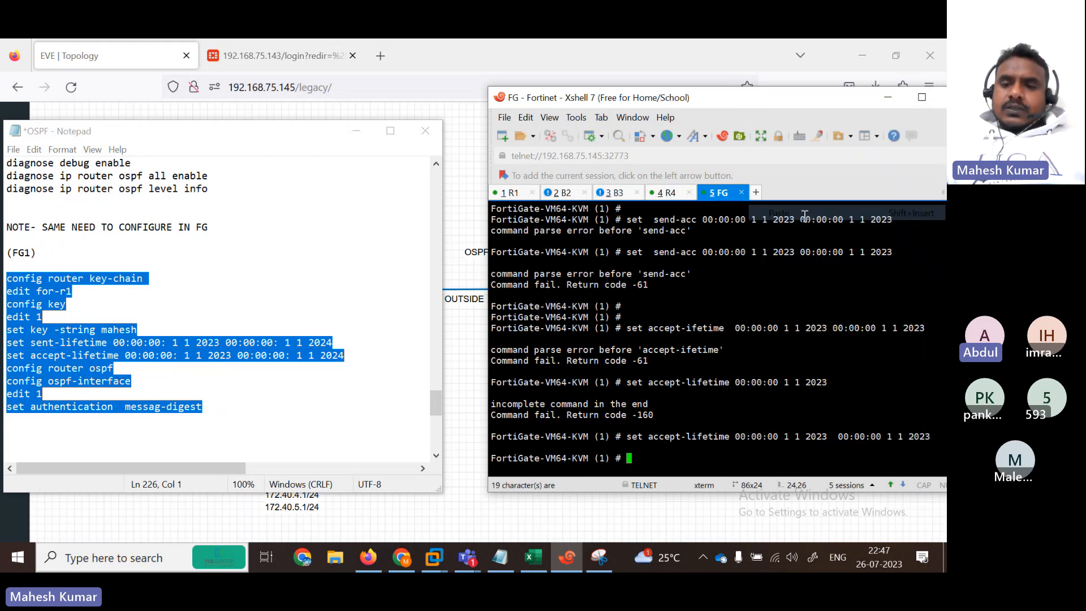
Step: Apply the accept-lifetime, clear the stray config text, and end back to for-r1
{"action": "key", "text": "Return"}
{"action": "key", "text": "Return"}
{"action": "key", "text": "Return"}
{"action": "key", "text": "Return"}
{"action": "key", "text": "Return"}
{"action": "key", "text": "Return"}
{"action": "key", "text": "Return"}
{"action": "key", "text": "Return"}
{"action": "key", "text": "Return"}
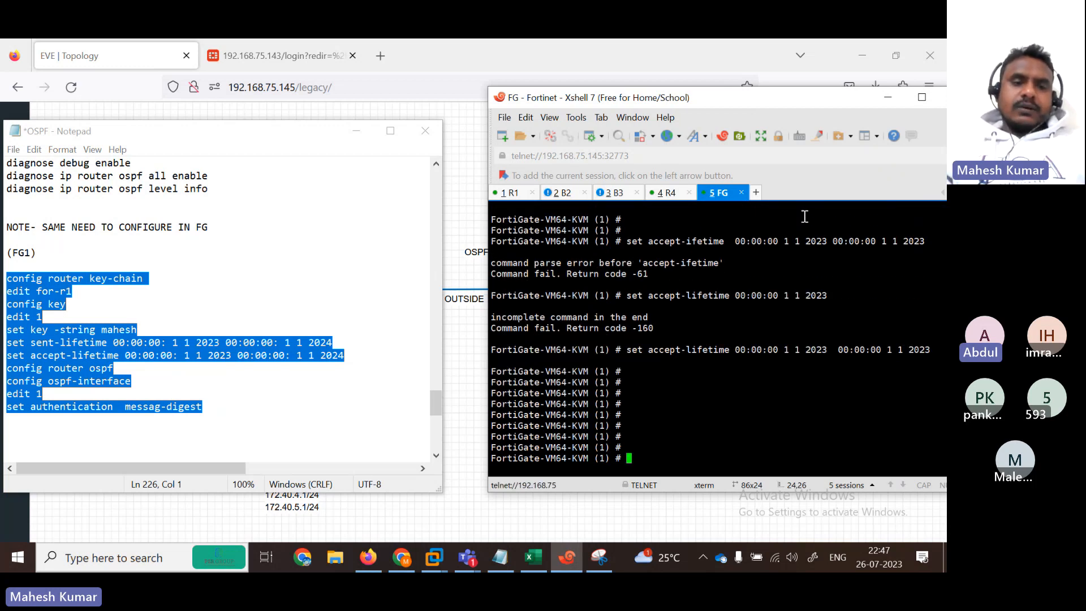
{"action": "type", "text": "con"}
{"action": "key", "text": "BackSpace"}
{"action": "key", "text": "BackSpace"}
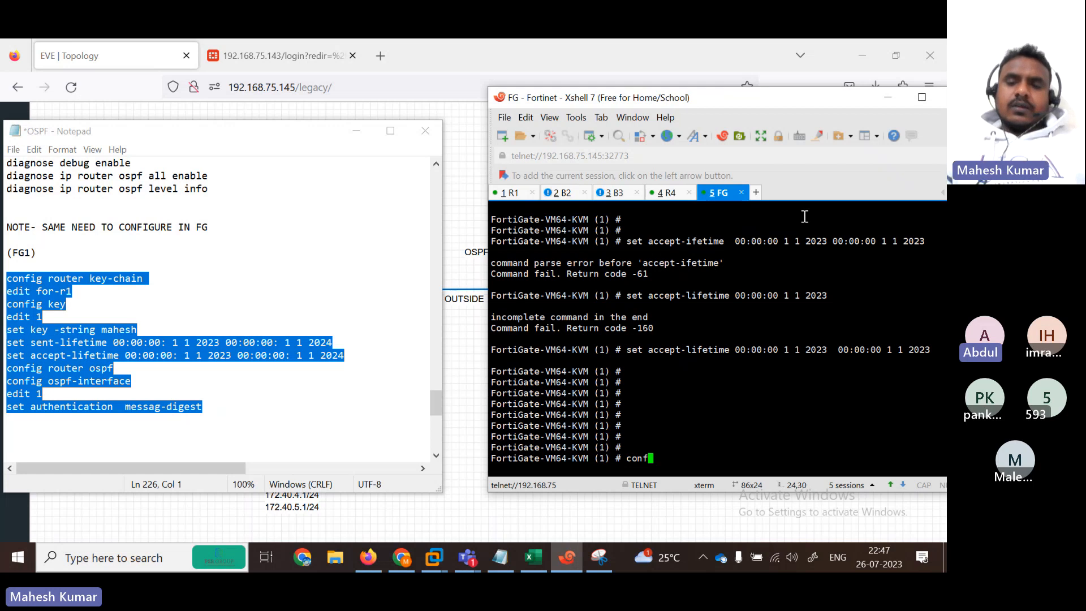
{"action": "key", "text": "BackSpace"}
{"action": "key", "text": "BackSpace"}
{"action": "key", "text": "BackSpace"}
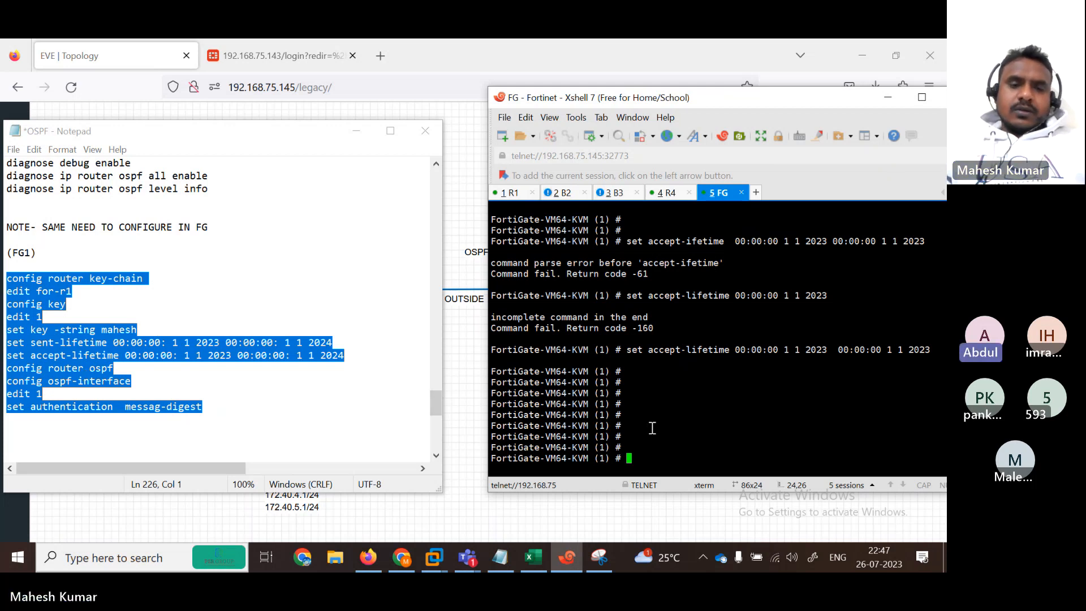
{"action": "type", "text": "conf"}
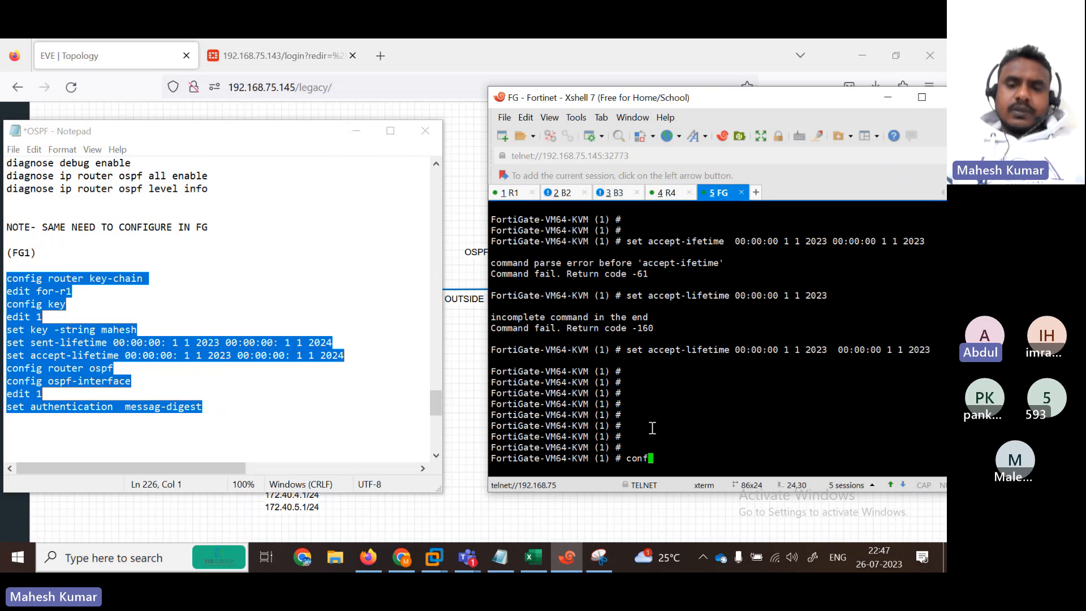
{"action": "type", "text": "ig rou"}
{"action": "key", "text": "Return"}
{"action": "type", "text": "ro"}
{"action": "key", "text": "BackSpace"}
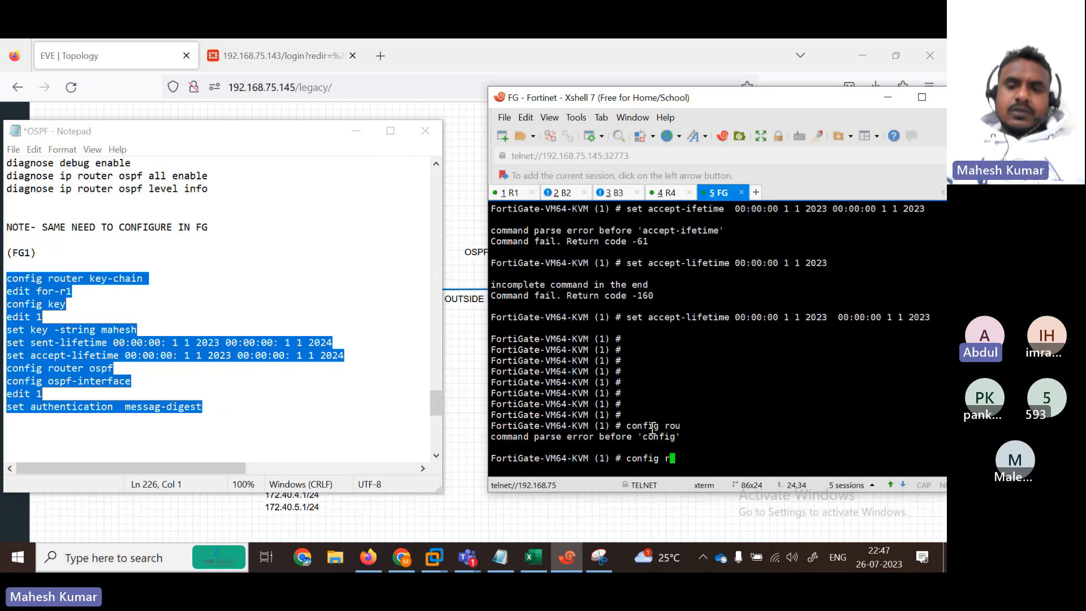
{"action": "key", "text": "BackSpace"}
{"action": "key", "text": "BackSpace"}
{"action": "key", "text": "BackSpace"}
{"action": "key", "text": "BackSpace"}
{"action": "key", "text": "BackSpace"}
{"action": "key", "text": "BackSpace"}
{"action": "key", "text": "BackSpace"}
{"action": "key", "text": "BackSpace"}
{"action": "type", "text": "end"}
{"action": "key", "text": "Return"}
{"action": "key", "text": "Return"}
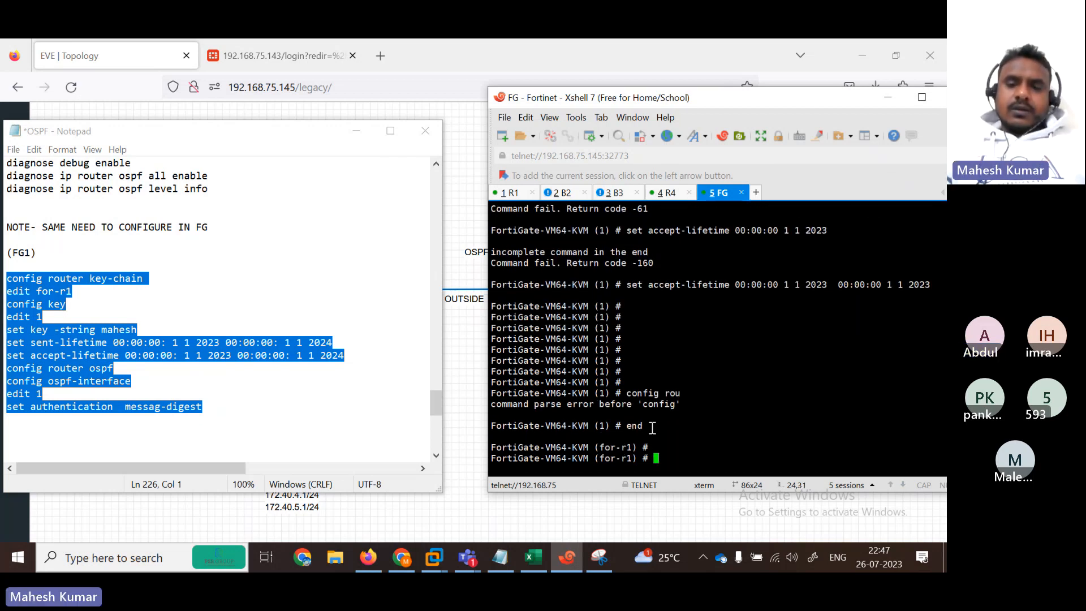
Step: Check the config options, then exit and end out of key-chain settings to the top level
{"action": "type", "text": "config rou"}
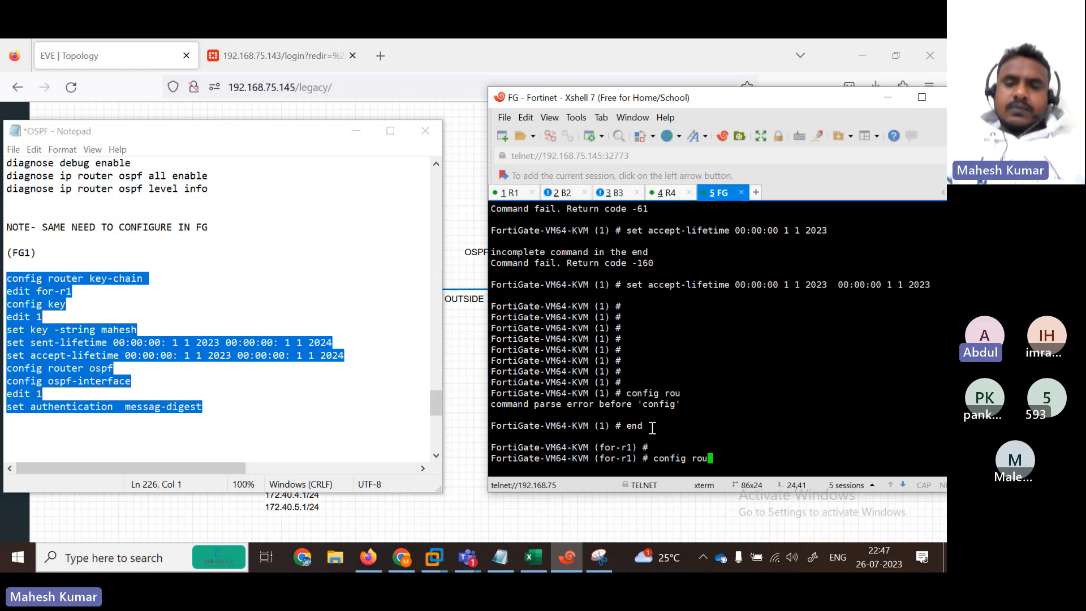
{"action": "key", "text": "BackSpace"}
{"action": "key", "text": "BackSpace"}
{"action": "key", "text": "BackSpace"}
{"action": "key", "text": "question"}
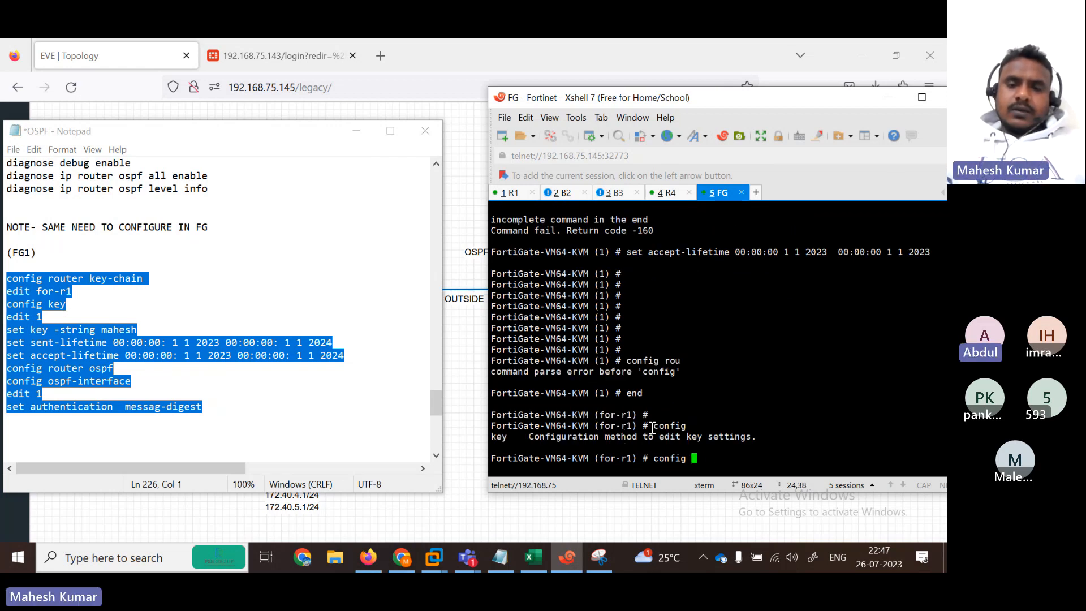
{"action": "key", "text": "BackSpace"}
{"action": "key", "text": "BackSpace"}
{"action": "key", "text": "BackSpace"}
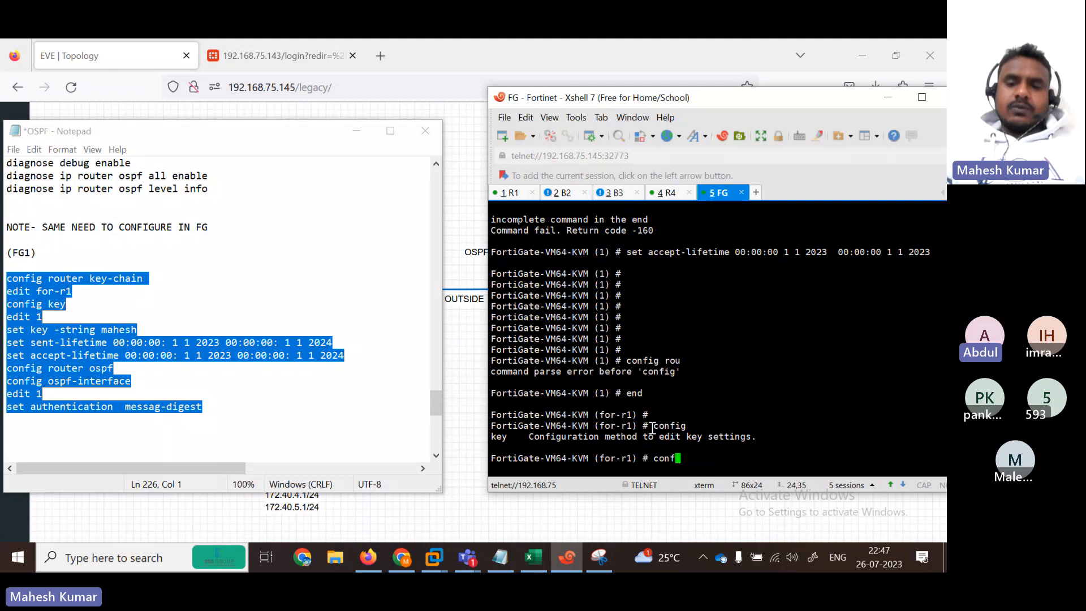
{"action": "key", "text": "BackSpace"}
{"action": "key", "text": "BackSpace"}
{"action": "key", "text": "BackSpace"}
{"action": "key", "text": "BackSpace"}
{"action": "type", "text": "exit"}
{"action": "key", "text": "Return"}
{"action": "key", "text": "Return"}
{"action": "key", "text": "Return"}
{"action": "type", "text": "end"}
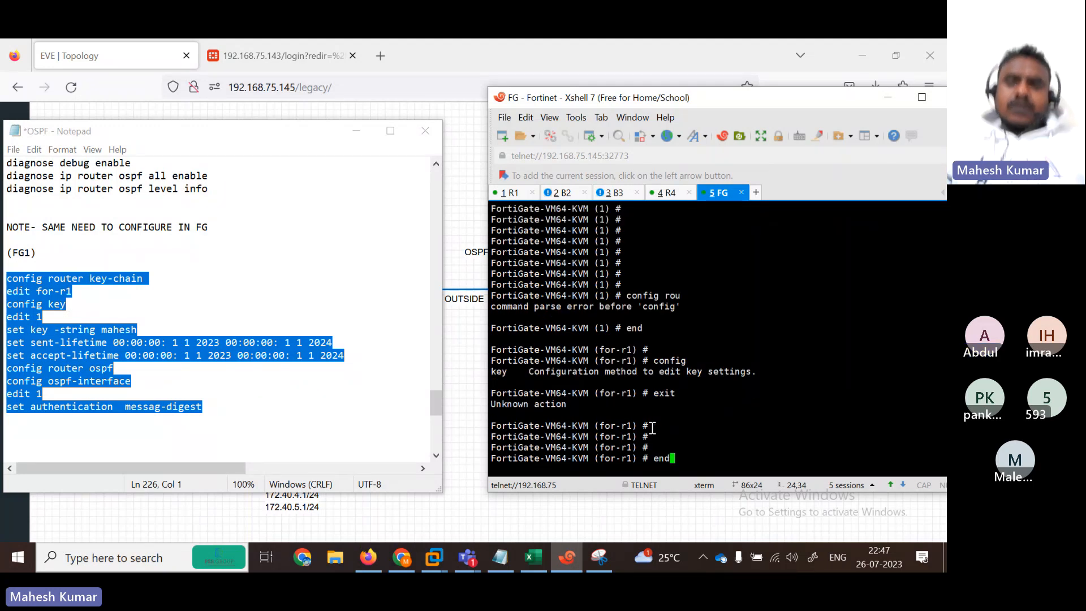
{"action": "key", "text": "Return"}
{"action": "key", "text": "Return"}
Step: In config router ospf > ospf-interface, create entry 1 with authentication message-digest
{"action": "type", "text": "config router ospf"}
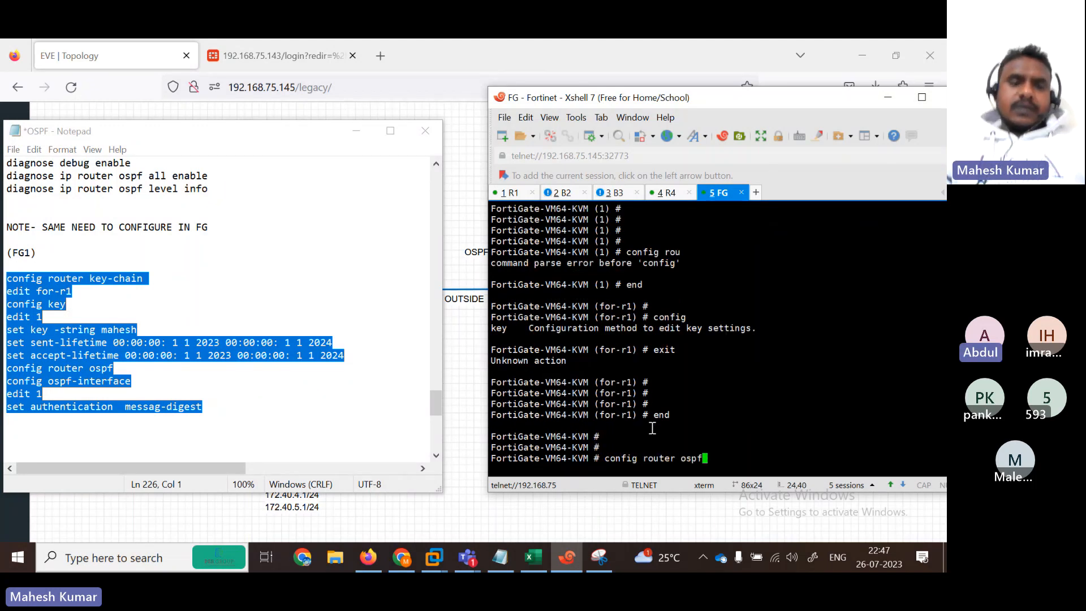
{"action": "key", "text": "Return"}
{"action": "key", "text": "Return"}
{"action": "type", "text": "config "}
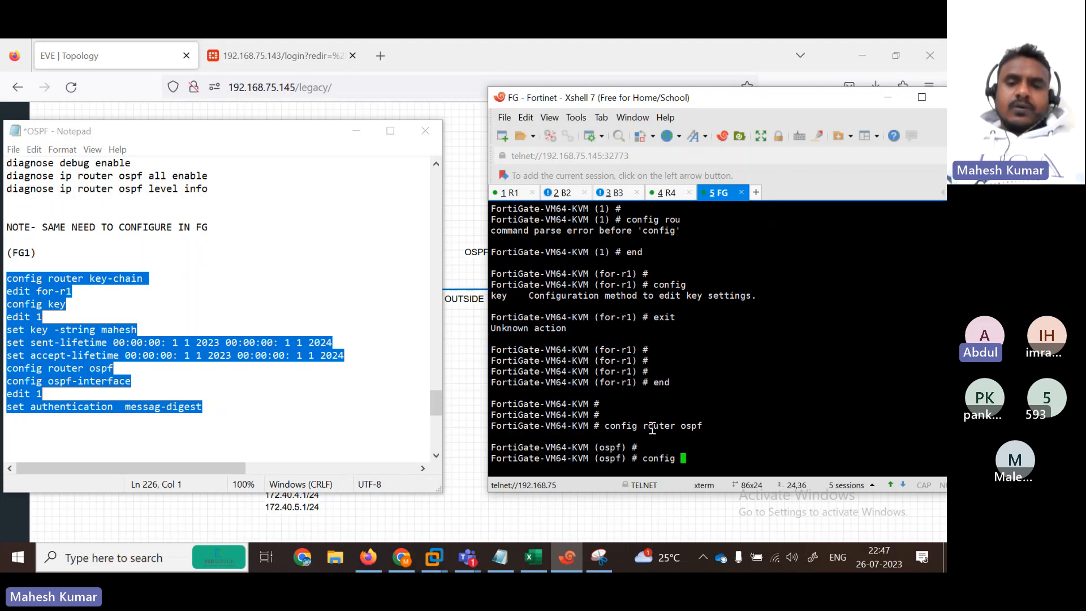
{"action": "type", "text": "ospf-interface"}
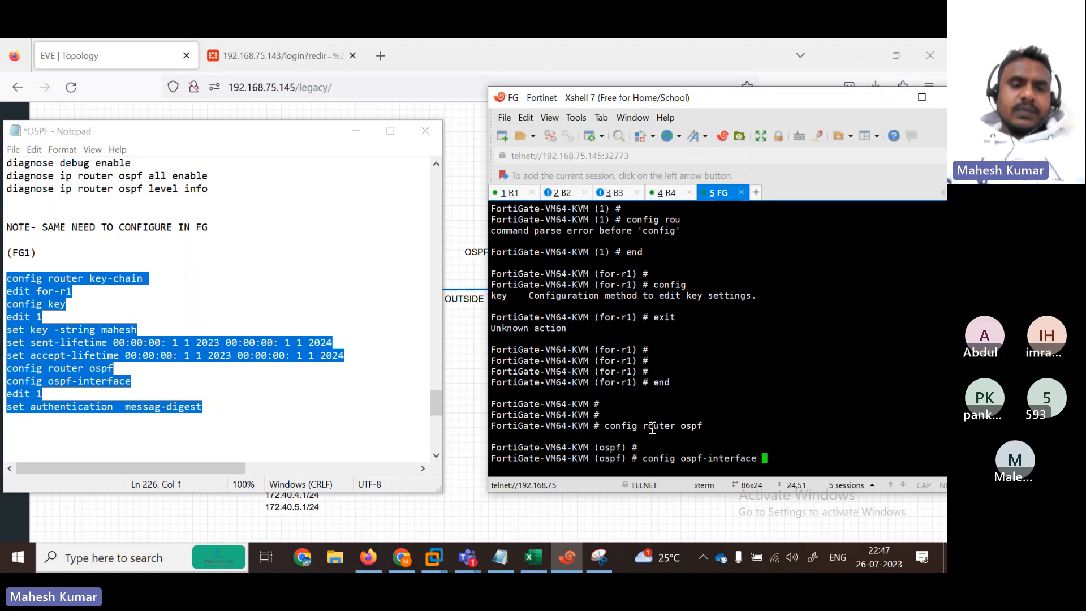
{"action": "key", "text": "Return"}
{"action": "key", "text": "Return"}
{"action": "type", "text": "edit 1"}
{"action": "key", "text": "Return"}
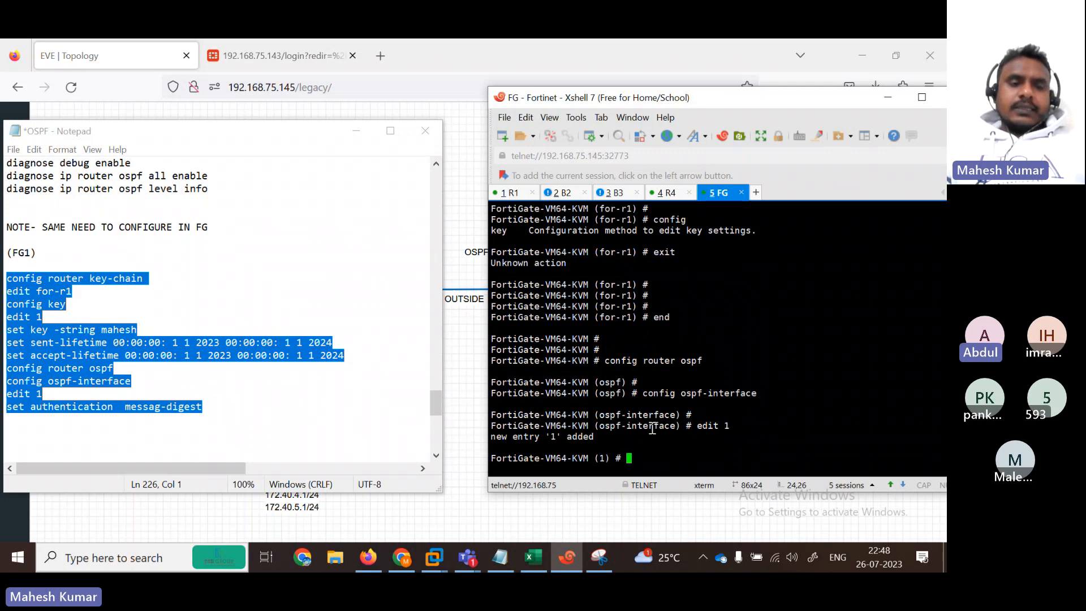
{"action": "key", "text": "Return"}
{"action": "key", "text": "Return"}
{"action": "type", "text": "set  authentication message-digest"}
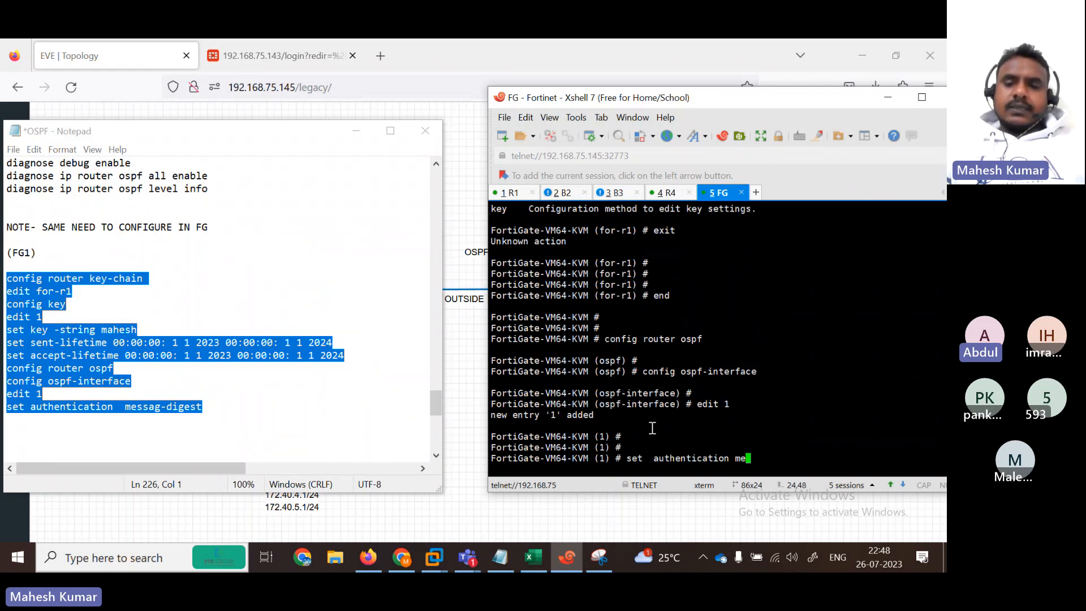
{"action": "key", "text": "Return"}
{"action": "key", "text": "Return"}
Step: End the entry, which fails with 'interface MUST be set' (code -56)
{"action": "key", "text": "Return"}
{"action": "key", "text": "Return"}
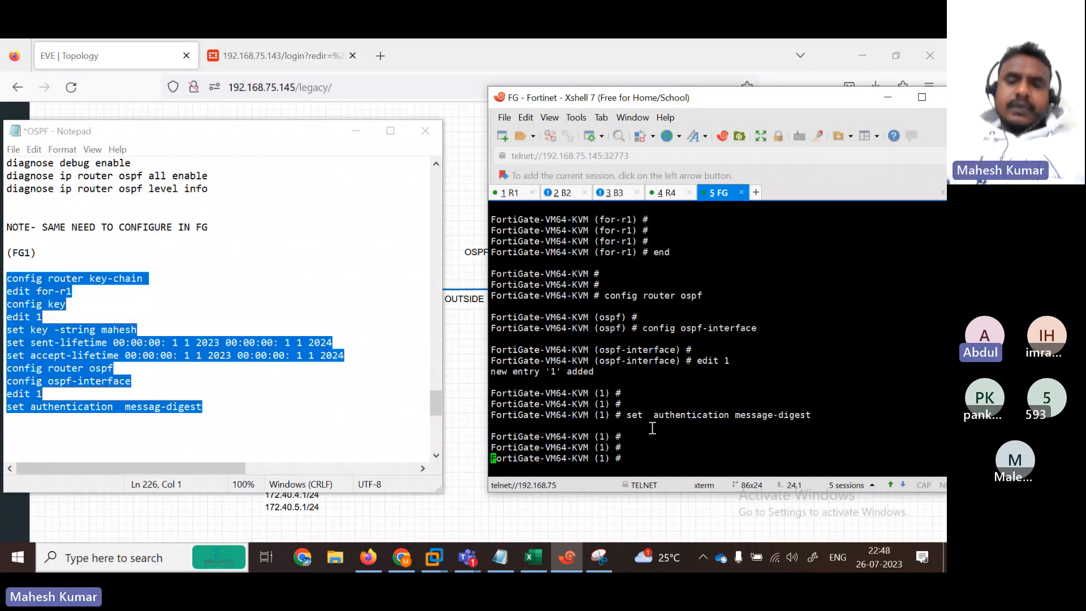
{"action": "type", "text": "end"}
{"action": "key", "text": "Return"}
{"action": "key", "text": "Return"}
{"action": "key", "text": "Return"}
{"action": "key", "text": "Return"}
{"action": "type", "text": "end"}
{"action": "key", "text": "Return"}
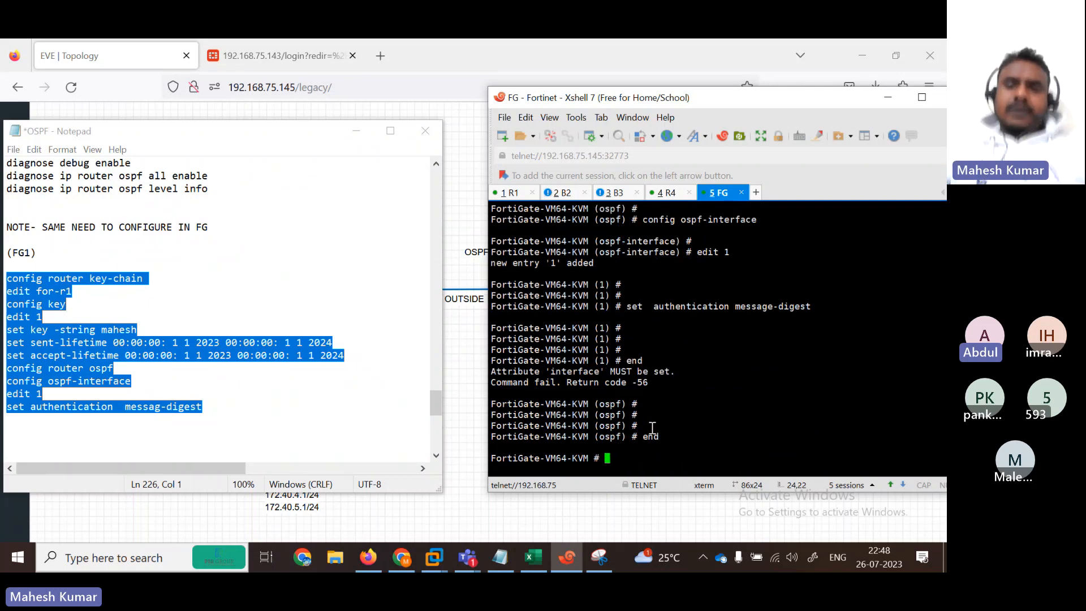
{"action": "key", "text": "Return"}
{"action": "key", "text": "Return"}
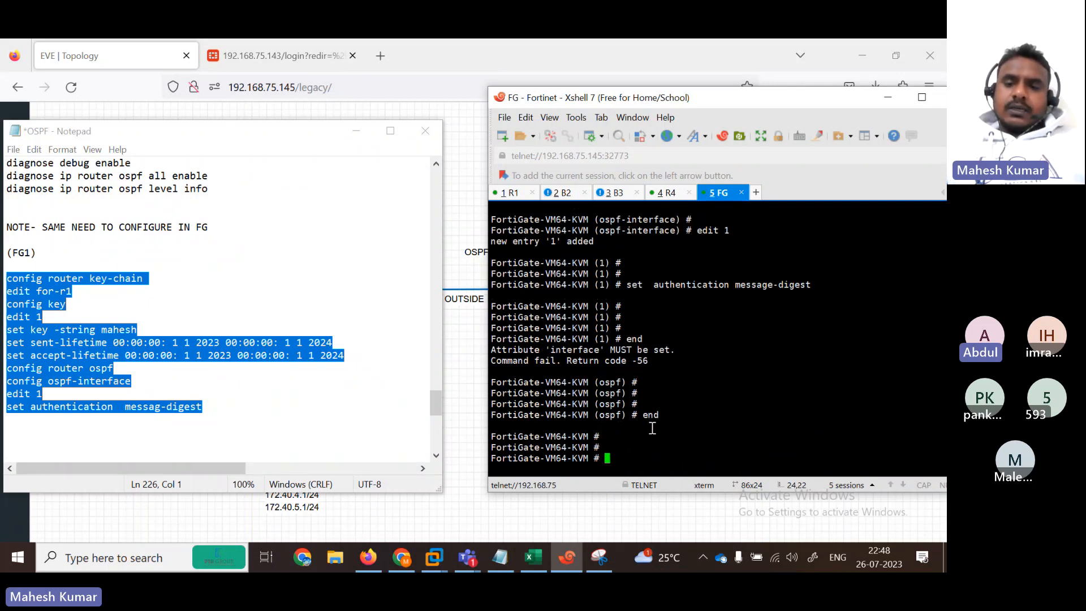
{"action": "key", "text": "Up"}
{"action": "key", "text": "Up"}
{"action": "key", "text": "Up"}
{"action": "key", "text": "Return"}
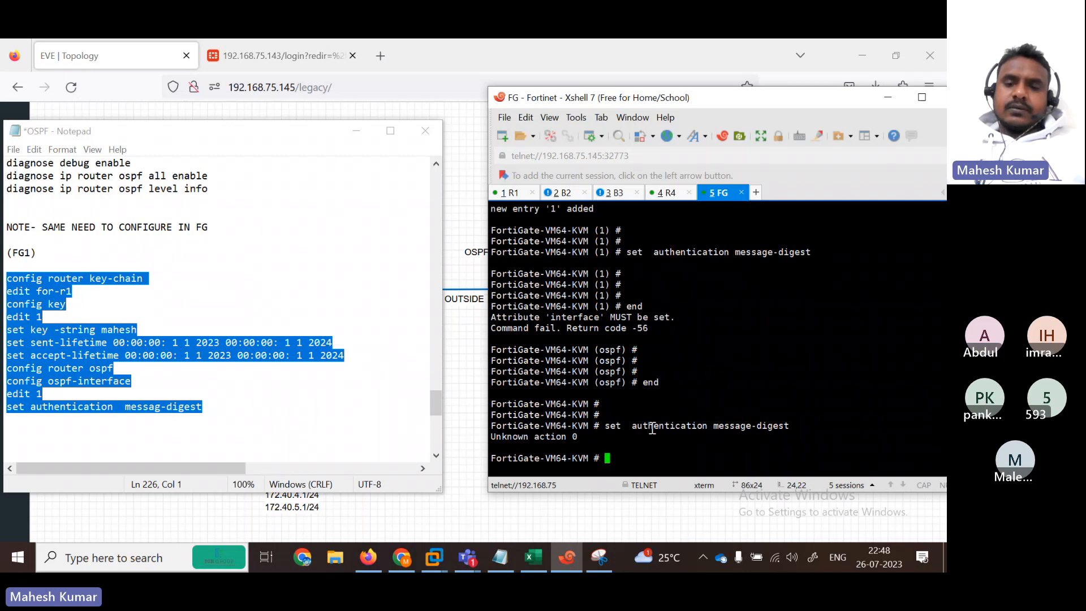
Step: Re-enter OSPF interface entry 1 and set authentication message-digest again
{"action": "type", "text": "end"}
{"action": "key", "text": "BackSpace"}
{"action": "key", "text": "BackSpace"}
{"action": "key", "text": "BackSpace"}
{"action": "type", "text": "config "}
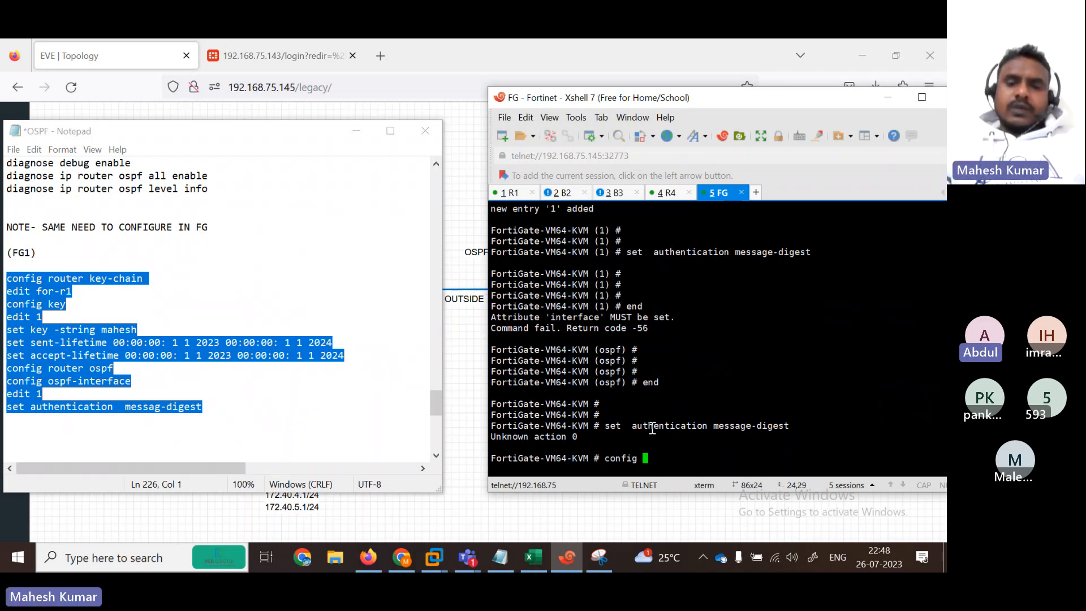
{"action": "type", "text": "router ospf"}
{"action": "key", "text": "Return"}
{"action": "key", "text": "Return"}
{"action": "key", "text": "Return"}
{"action": "key", "text": "Return"}
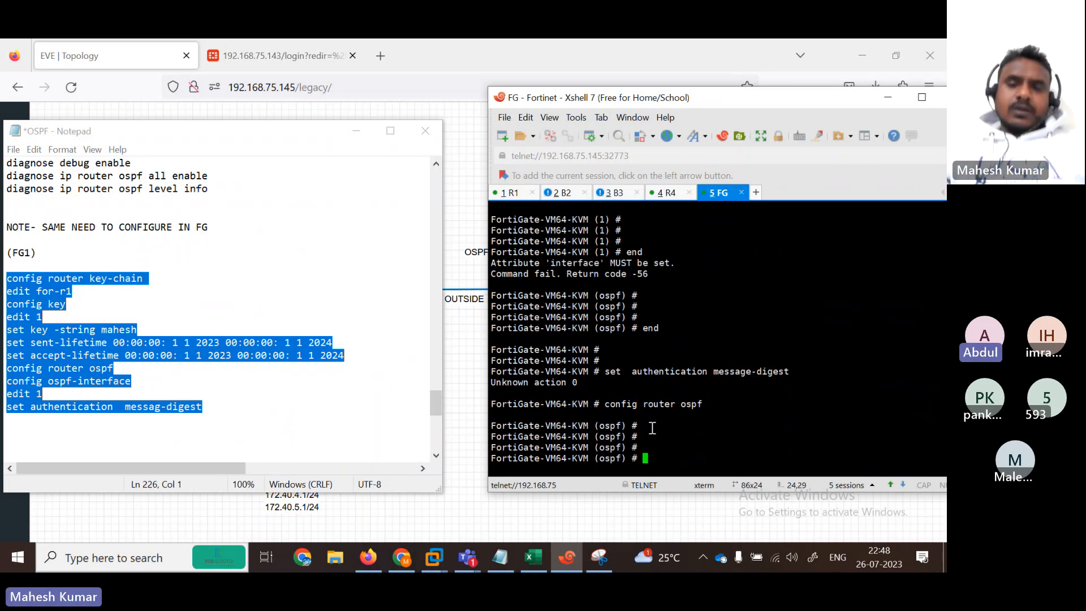
{"action": "type", "text": "config "}
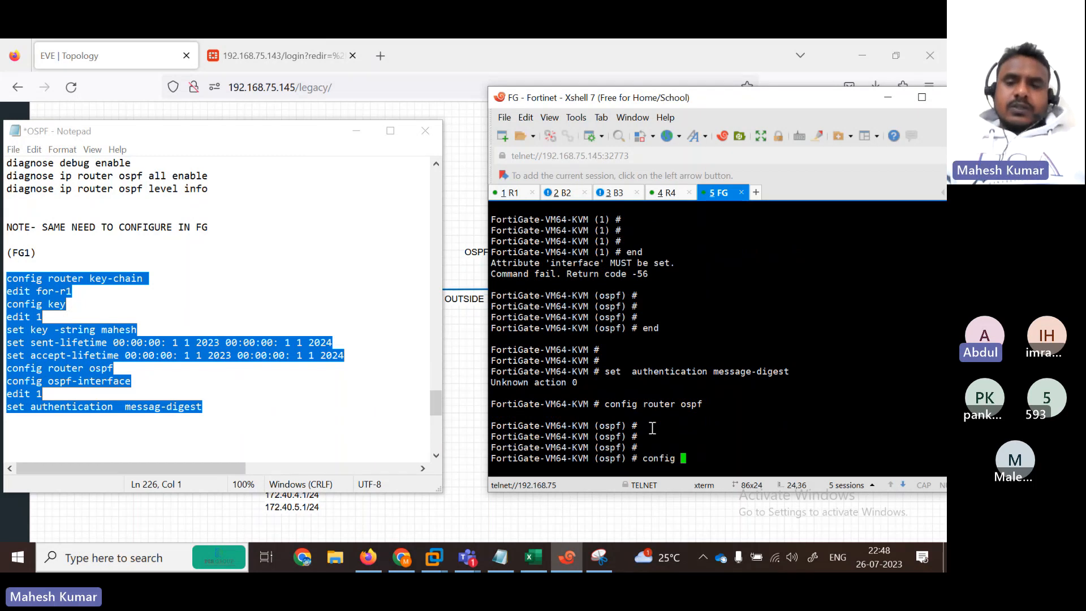
{"action": "type", "text": "ospf-interface"}
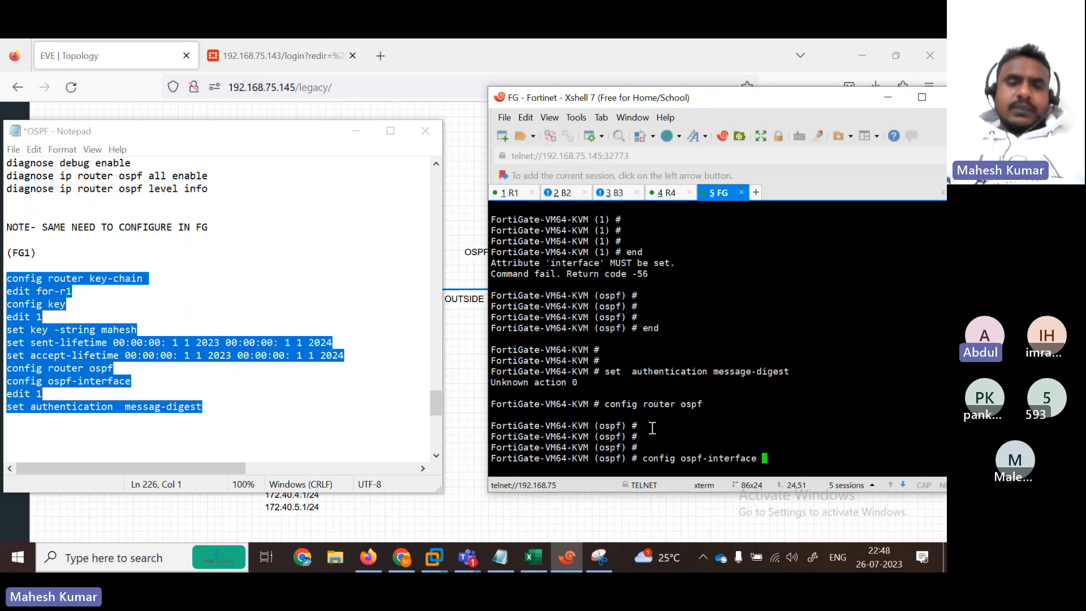
{"action": "key", "text": "Return"}
{"action": "key", "text": "Return"}
{"action": "type", "text": "edit 1"}
{"action": "key", "text": "Return"}
{"action": "key", "text": "Return"}
{"action": "key", "text": "Return"}
{"action": "key", "text": "Return"}
{"action": "key", "text": "Return"}
{"action": "key", "text": "Return"}
{"action": "key", "text": "Return"}
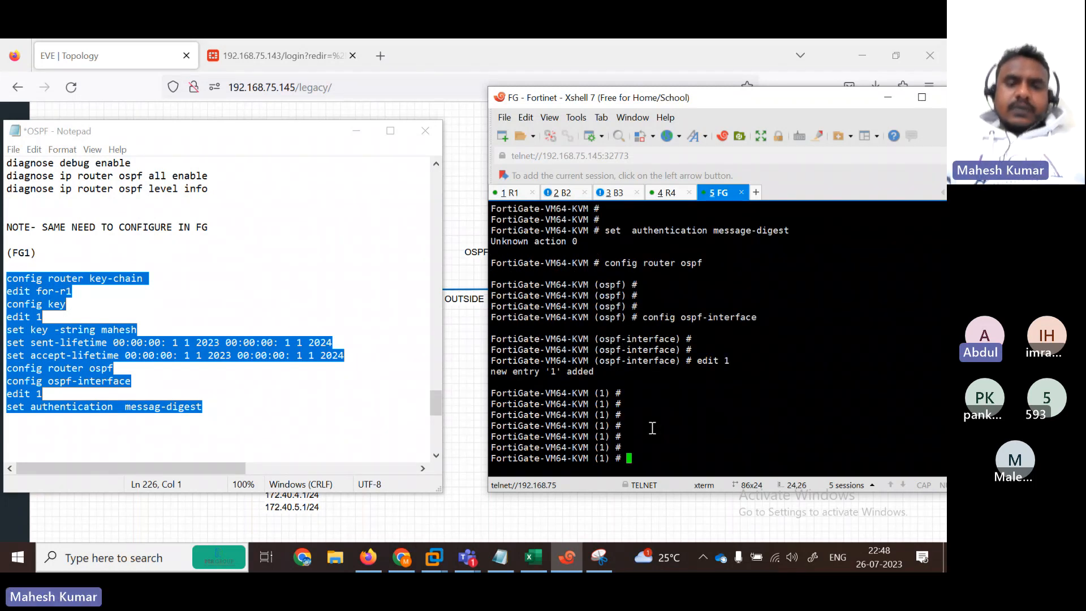
{"action": "type", "text": "set  authentication m"}
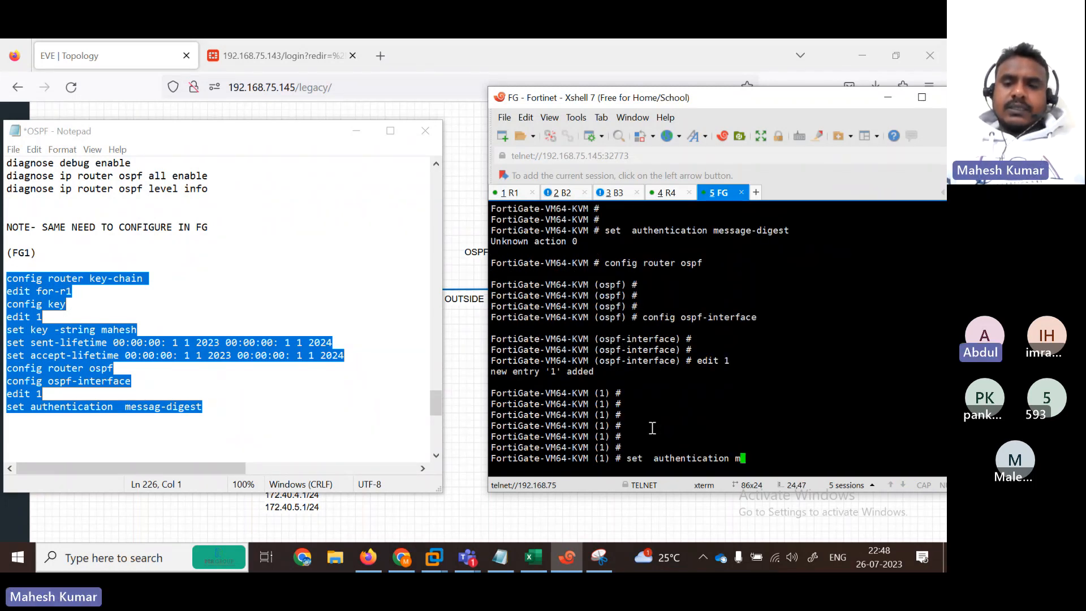
{"action": "key", "text": "Tab"}
{"action": "key", "text": "question"}
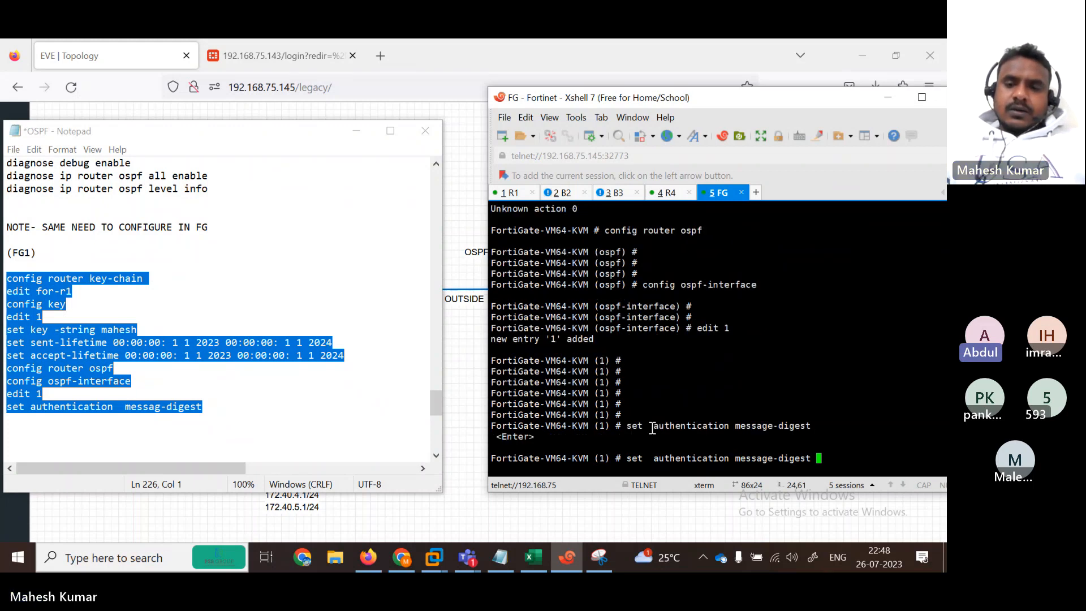
{"action": "key", "text": "Return"}
{"action": "key", "text": "Return"}
{"action": "key", "text": "Return"}
{"action": "key", "text": "Return"}
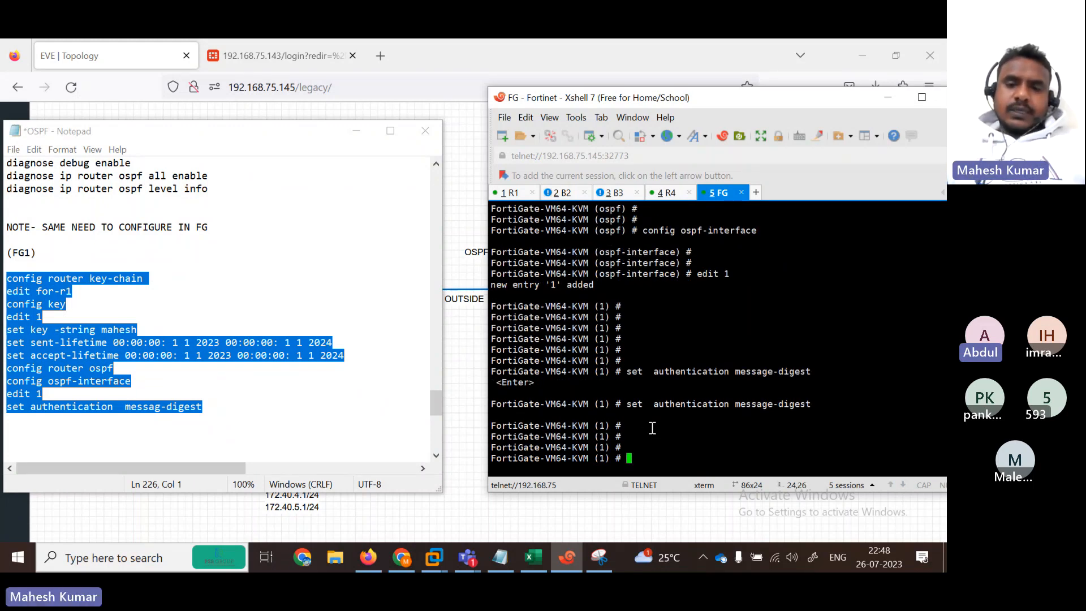
Step: List the entry's available settings, then end twice back to the top-level prompt after the interface error
{"action": "key", "text": "question"}
{"action": "type", "text": "set"}
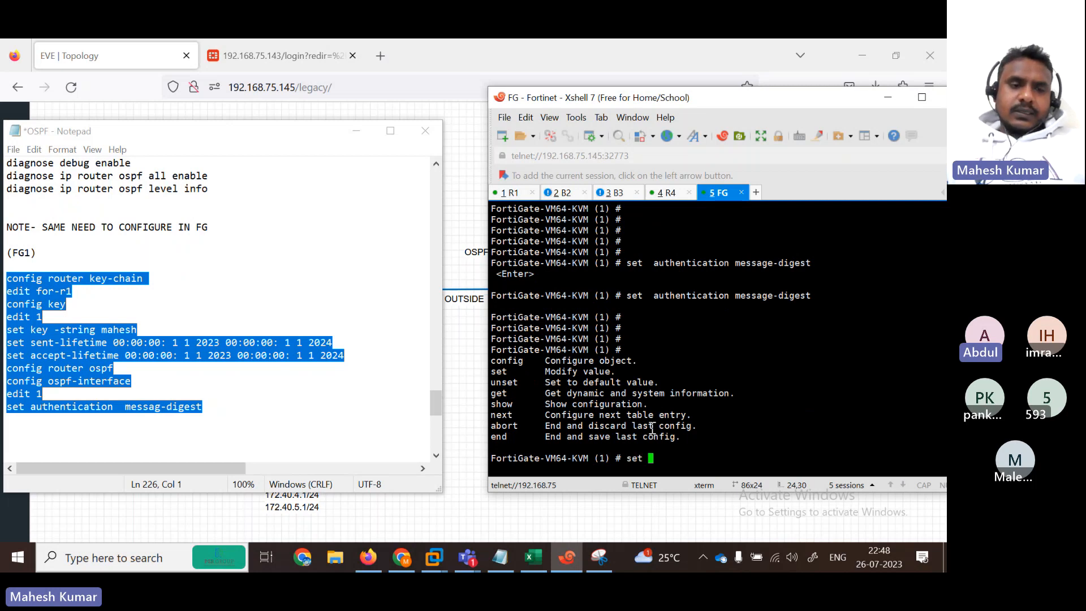
{"action": "key", "text": "question"}
{"action": "key", "text": "BackSpace"}
{"action": "key", "text": "BackSpace"}
{"action": "key", "text": "BackSpace"}
{"action": "key", "text": "BackSpace"}
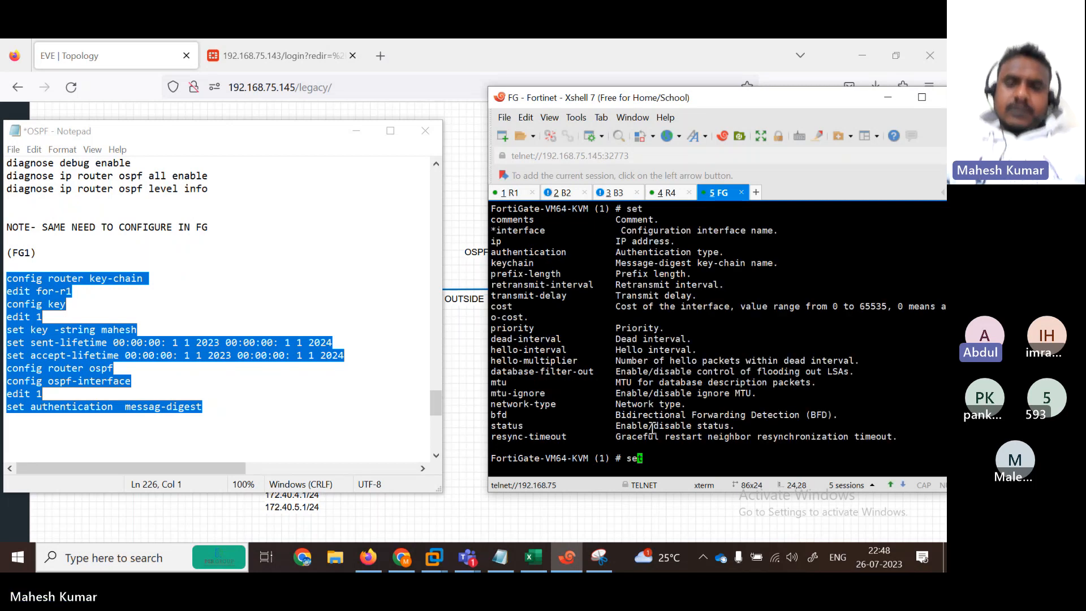
{"action": "type", "text": "end"}
{"action": "key", "text": "Return"}
{"action": "key", "text": "Return"}
{"action": "key", "text": "Return"}
{"action": "key", "text": "Return"}
{"action": "key", "text": "Return"}
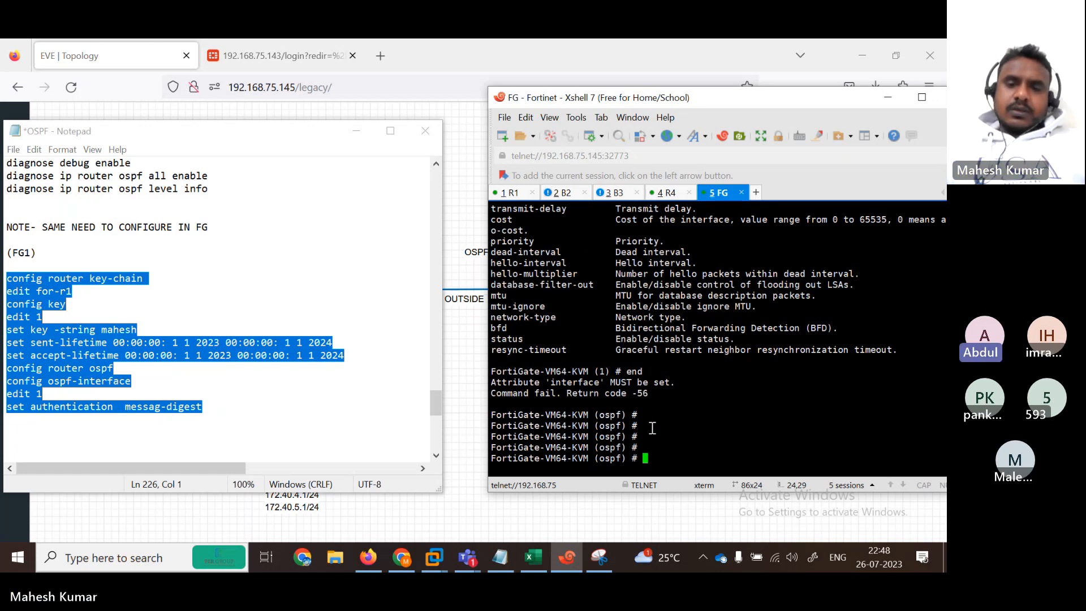
{"action": "left_click", "coordinate": [512, 194]}
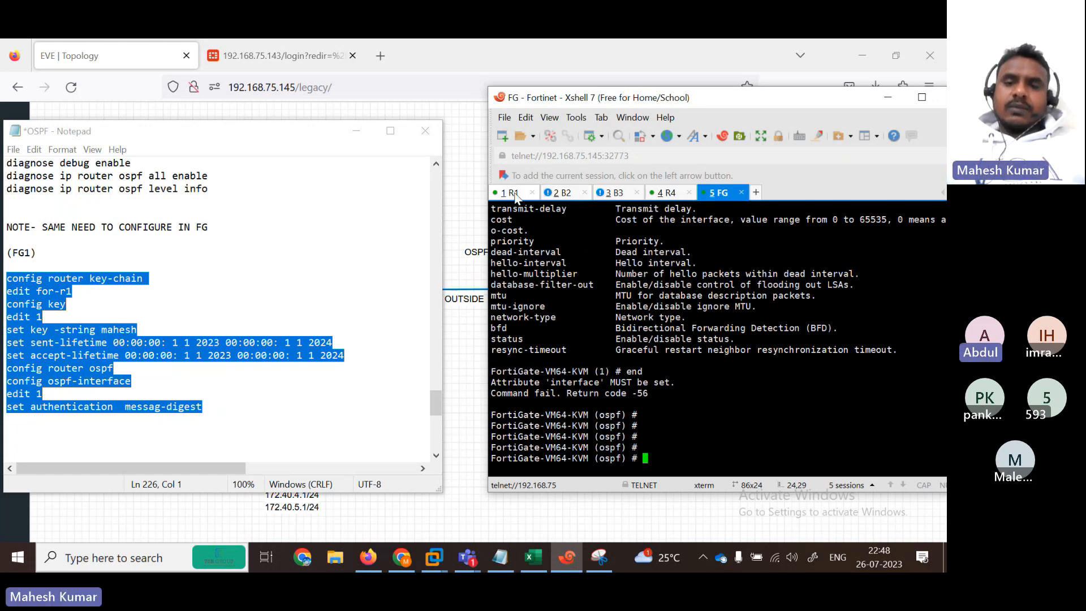
{"action": "left_click", "coordinate": [722, 193]}
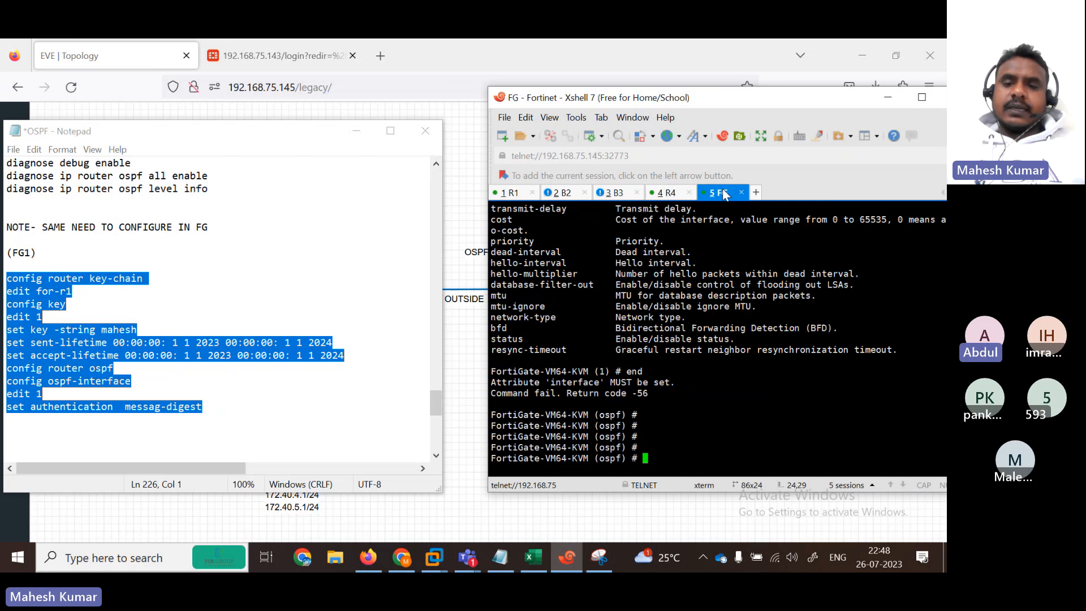
{"action": "type", "text": "end"}
{"action": "key", "text": "Return"}
{"action": "key", "text": "Return"}
{"action": "key", "text": "Return"}
{"action": "key", "text": "Return"}
{"action": "key", "text": "Return"}
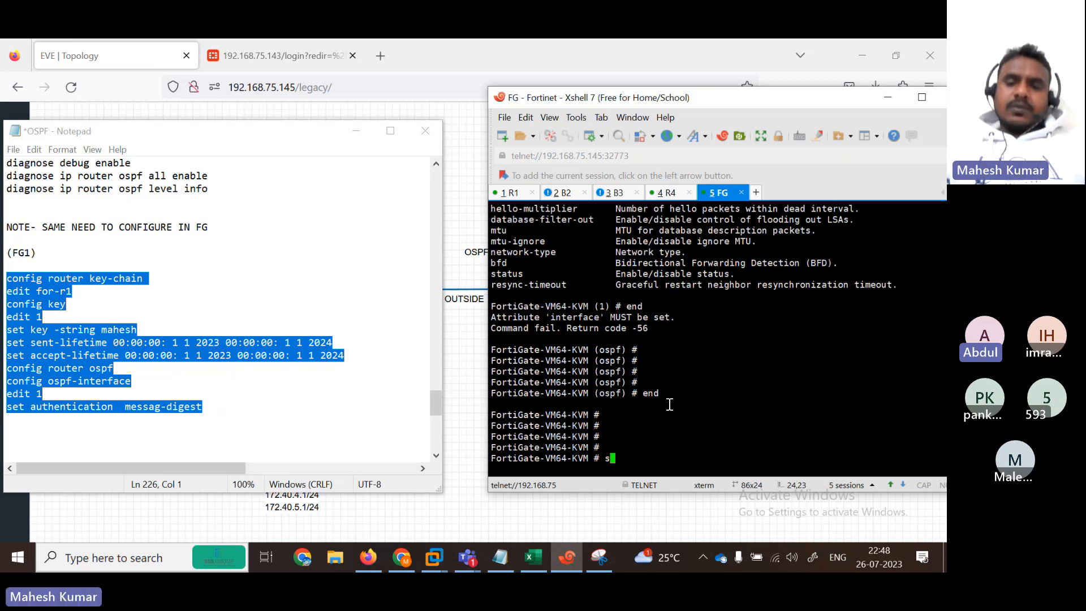
Step: Run 'get router info routing-table all' and highlight the 172.20 and 172.30 OSPF route rows
{"action": "type", "text": "show system interface"}
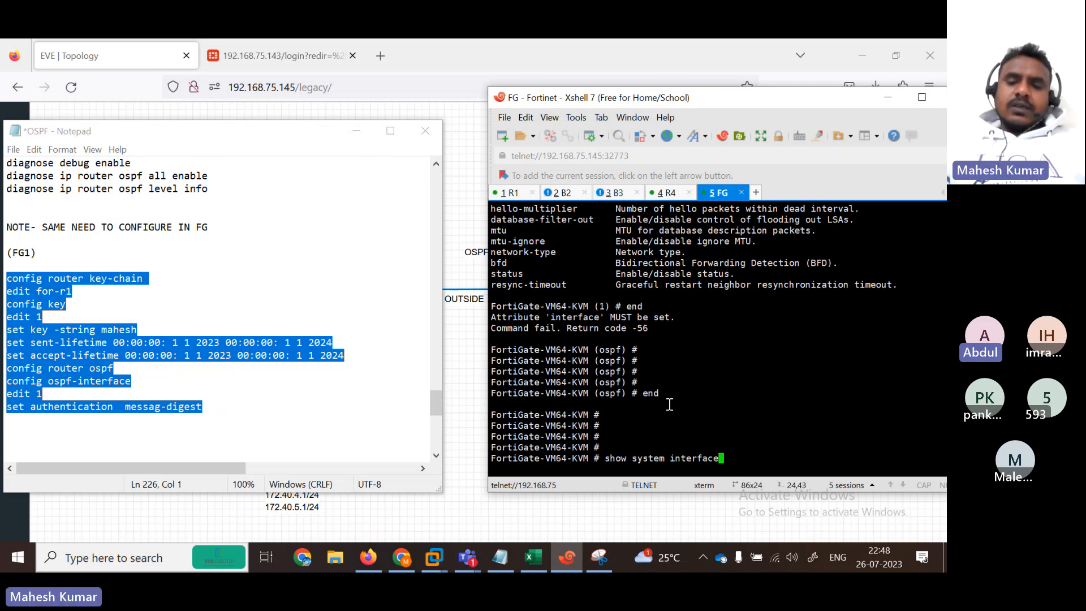
{"action": "key", "text": "BackSpace"}
{"action": "key", "text": "BackSpace"}
{"action": "key", "text": "BackSpace"}
{"action": "key", "text": "BackSpace"}
{"action": "key", "text": "BackSpace"}
{"action": "key", "text": "BackSpace"}
{"action": "key", "text": "BackSpace"}
{"action": "key", "text": "BackSpace"}
{"action": "key", "text": "BackSpace"}
{"action": "key", "text": "BackSpace"}
{"action": "key", "text": "BackSpace"}
{"action": "key", "text": "BackSpace"}
{"action": "key", "text": "BackSpace"}
{"action": "key", "text": "BackSpace"}
{"action": "key", "text": "BackSpace"}
{"action": "key", "text": "BackSpace"}
{"action": "key", "text": "BackSpace"}
{"action": "key", "text": "BackSpace"}
{"action": "key", "text": "BackSpace"}
{"action": "key", "text": "BackSpace"}
{"action": "type", "text": "ge tou"}
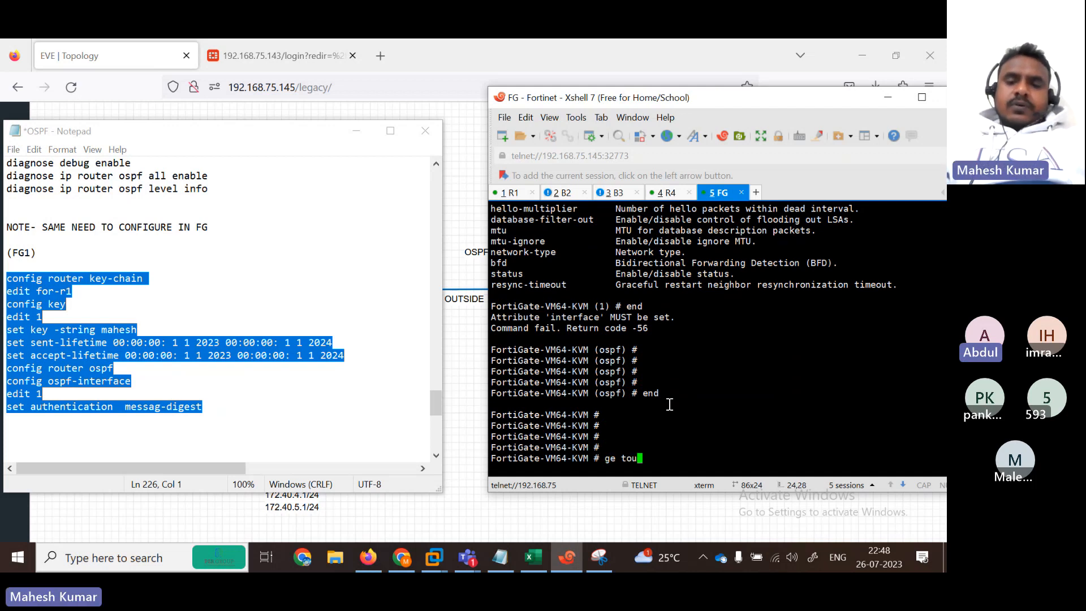
{"action": "key", "text": "BackSpace"}
{"action": "key", "text": "BackSpace"}
{"action": "key", "text": "BackSpace"}
{"action": "type", "text": "router inforo"}
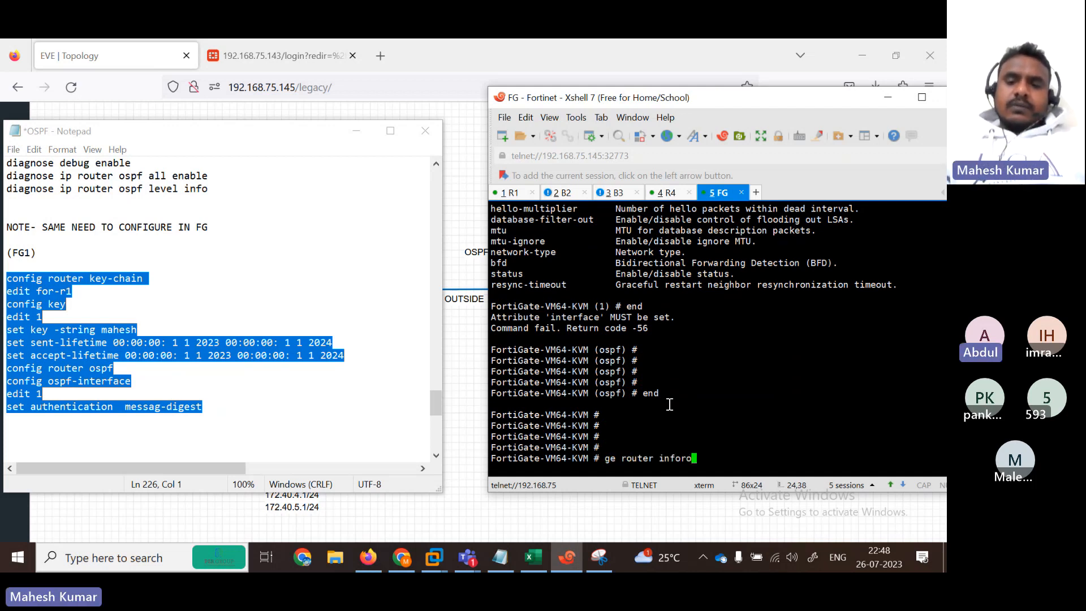
{"action": "key", "text": "BackSpace"}
{"action": "type", "text": "routing-table all"}
{"action": "key", "text": "Return"}
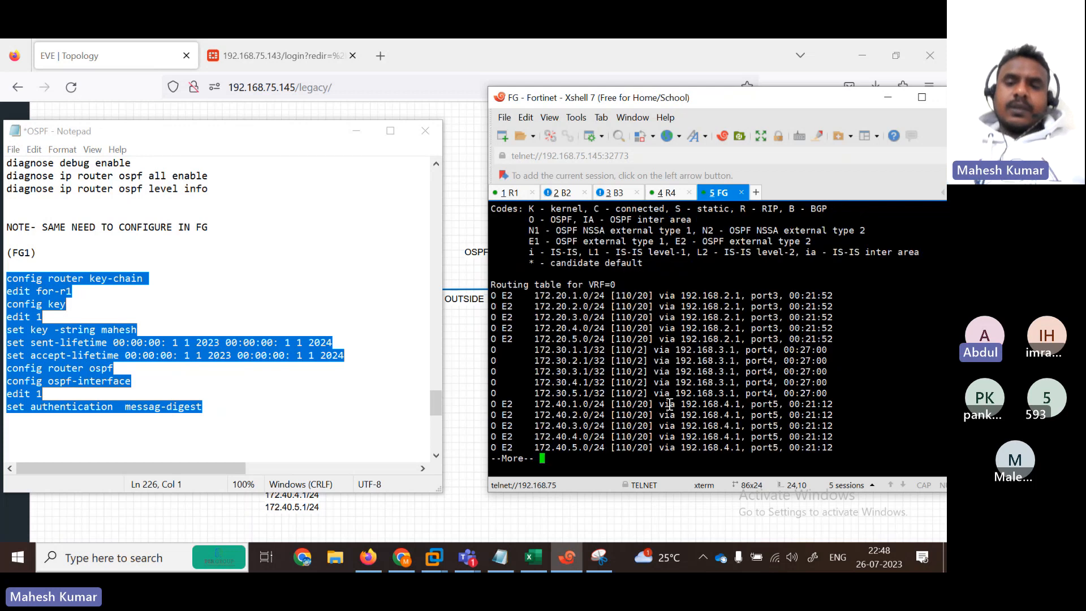
{"action": "left_click_drag", "start_coordinate": [525, 300], "coordinate": [719, 393]}
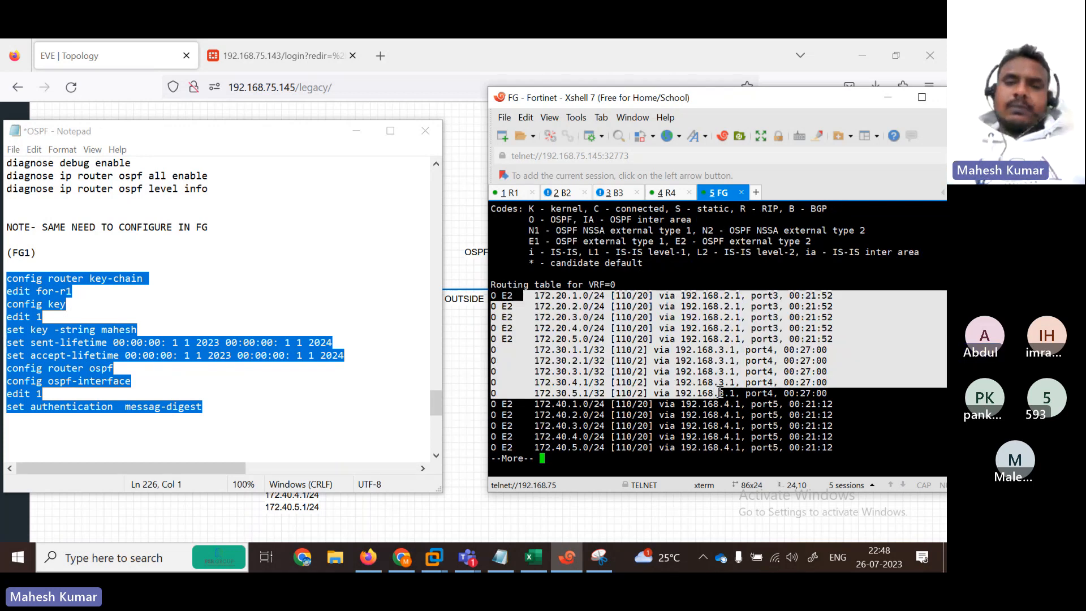
Step: On R1, leave configuration and run 'show ip route ospf', then return to the FortiGate tab
{"action": "left_click", "coordinate": [512, 192]}
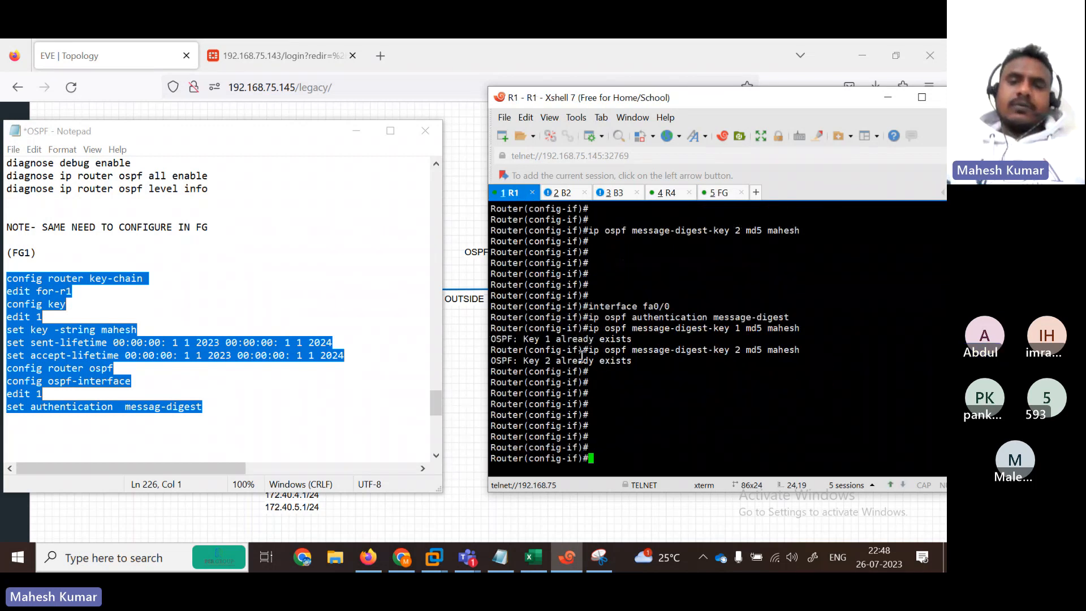
{"action": "type", "text": "end"}
{"action": "key", "text": "Return"}
{"action": "key", "text": "Return"}
{"action": "type", "text": "sh"}
{"action": "key", "text": "Tab"}
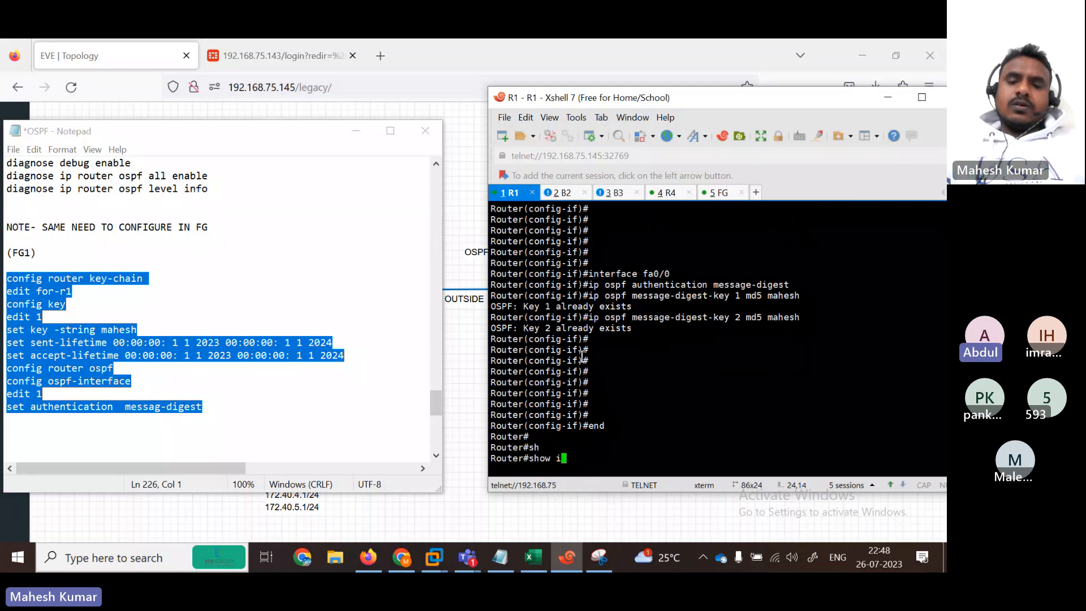
{"action": "type", "text": "p route ospf"}
{"action": "key", "text": "Return"}
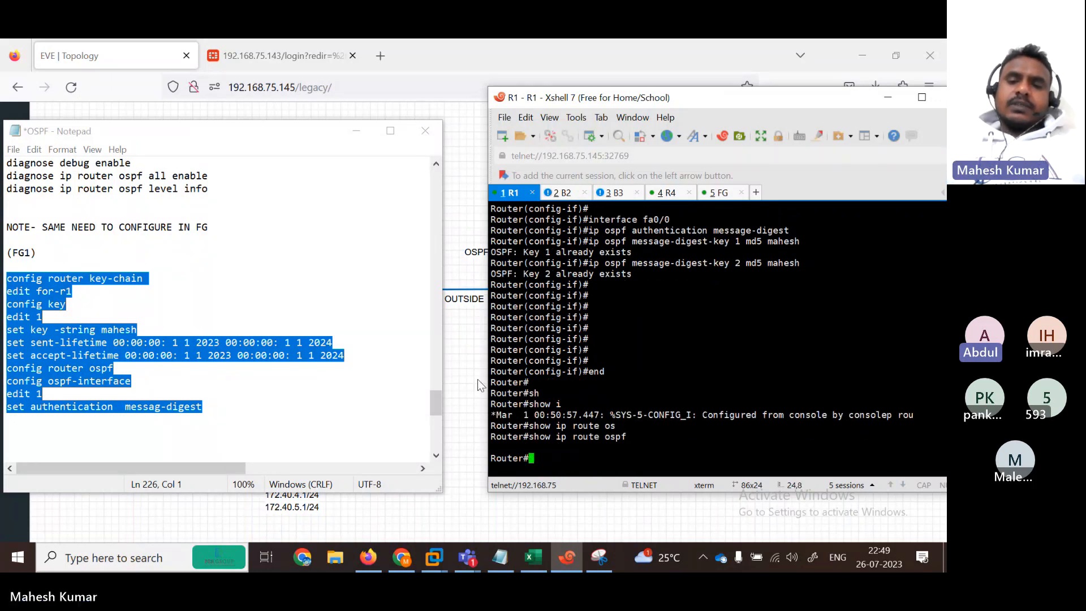
{"action": "left_click", "coordinate": [558, 196]}
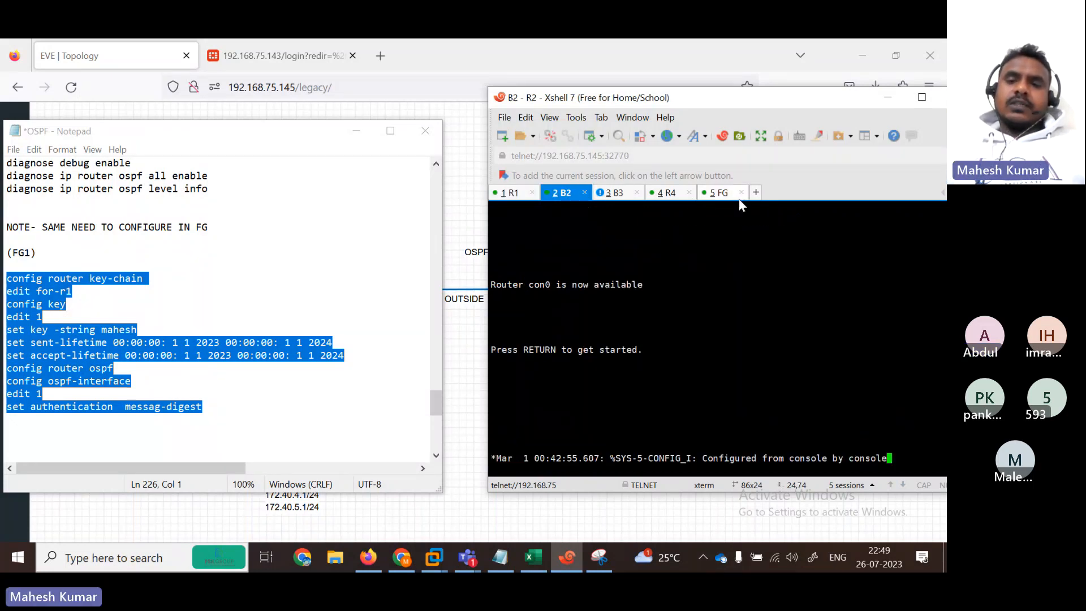
{"action": "left_click", "coordinate": [715, 195]}
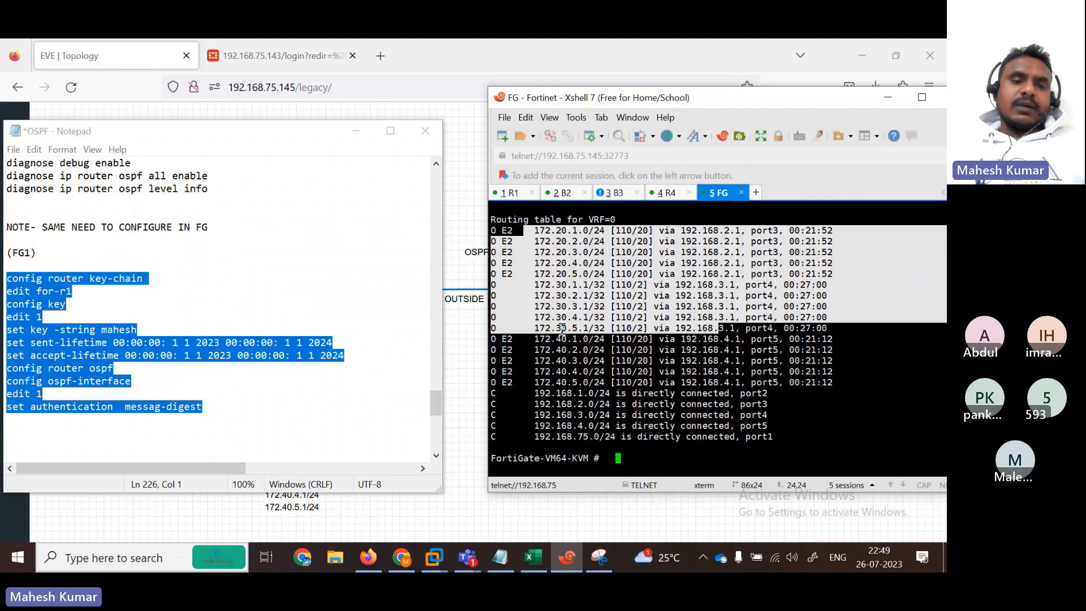
Step: Bring the OSPF notes and lab topology browser forward, then request stopping the meeting recording
{"action": "left_click", "coordinate": [312, 441]}
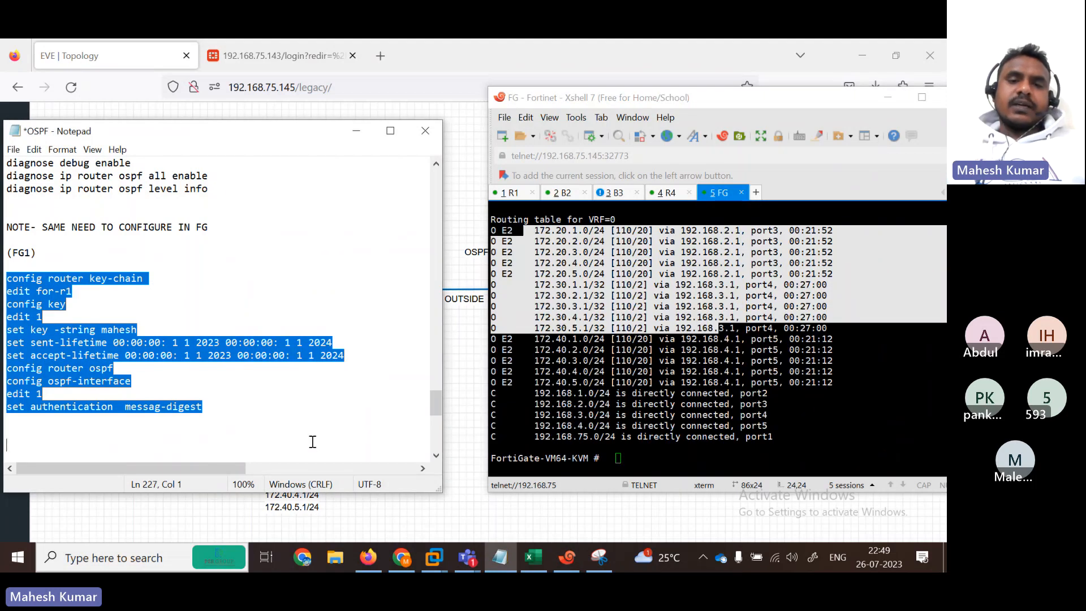
{"action": "left_click", "coordinate": [456, 91]}
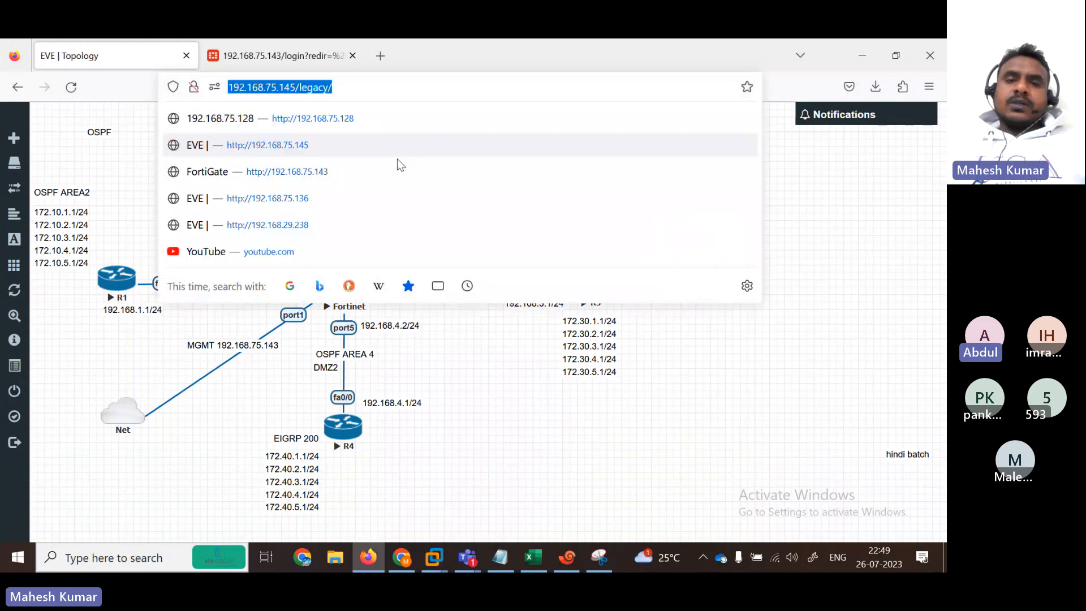
{"action": "key", "text": "Escape"}
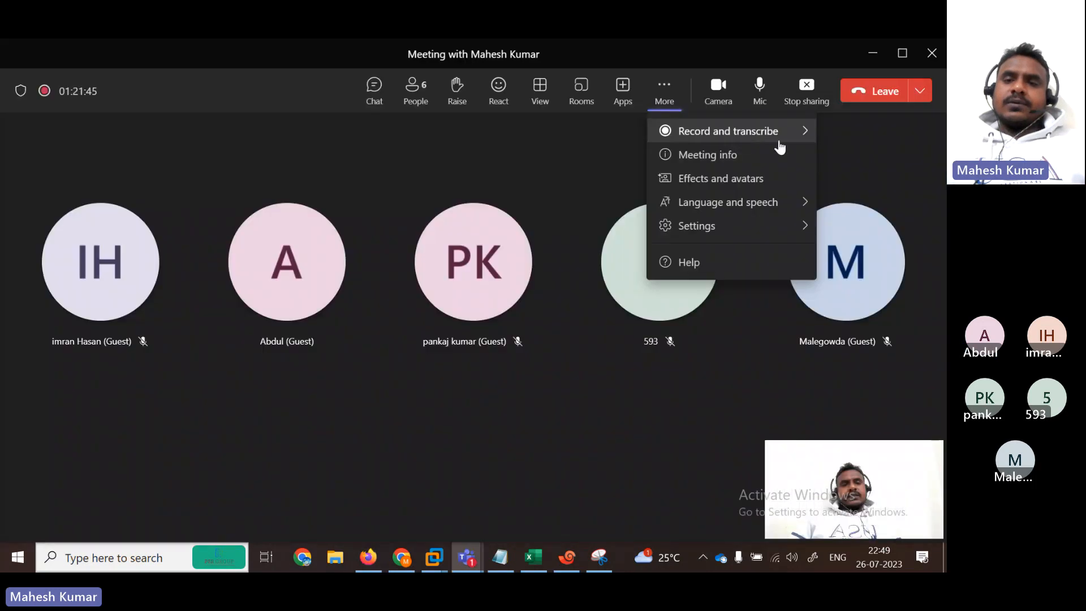
{"action": "left_click", "coordinate": [778, 142]}
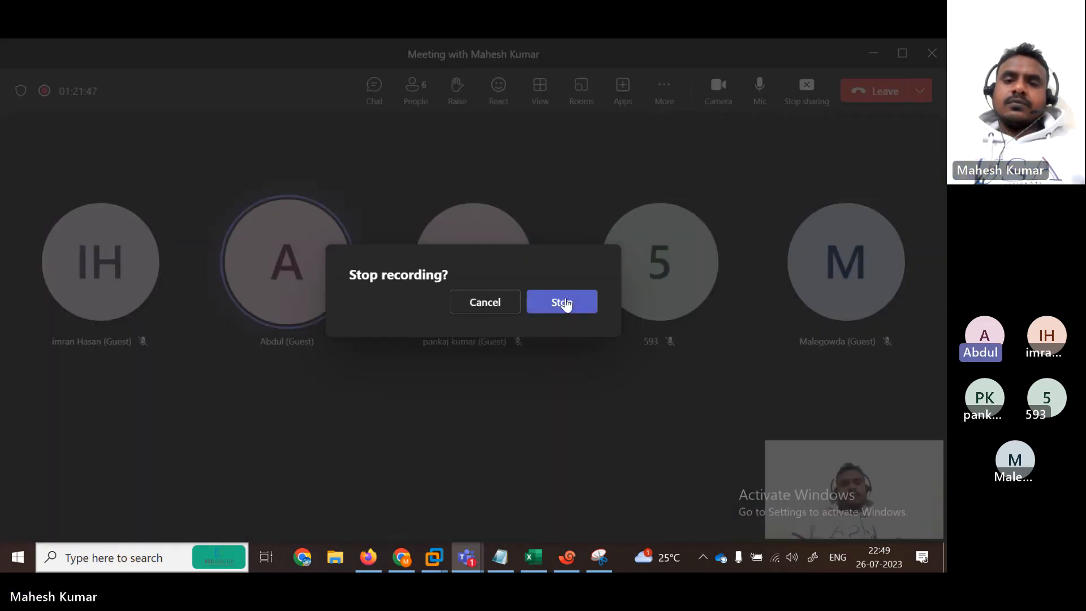